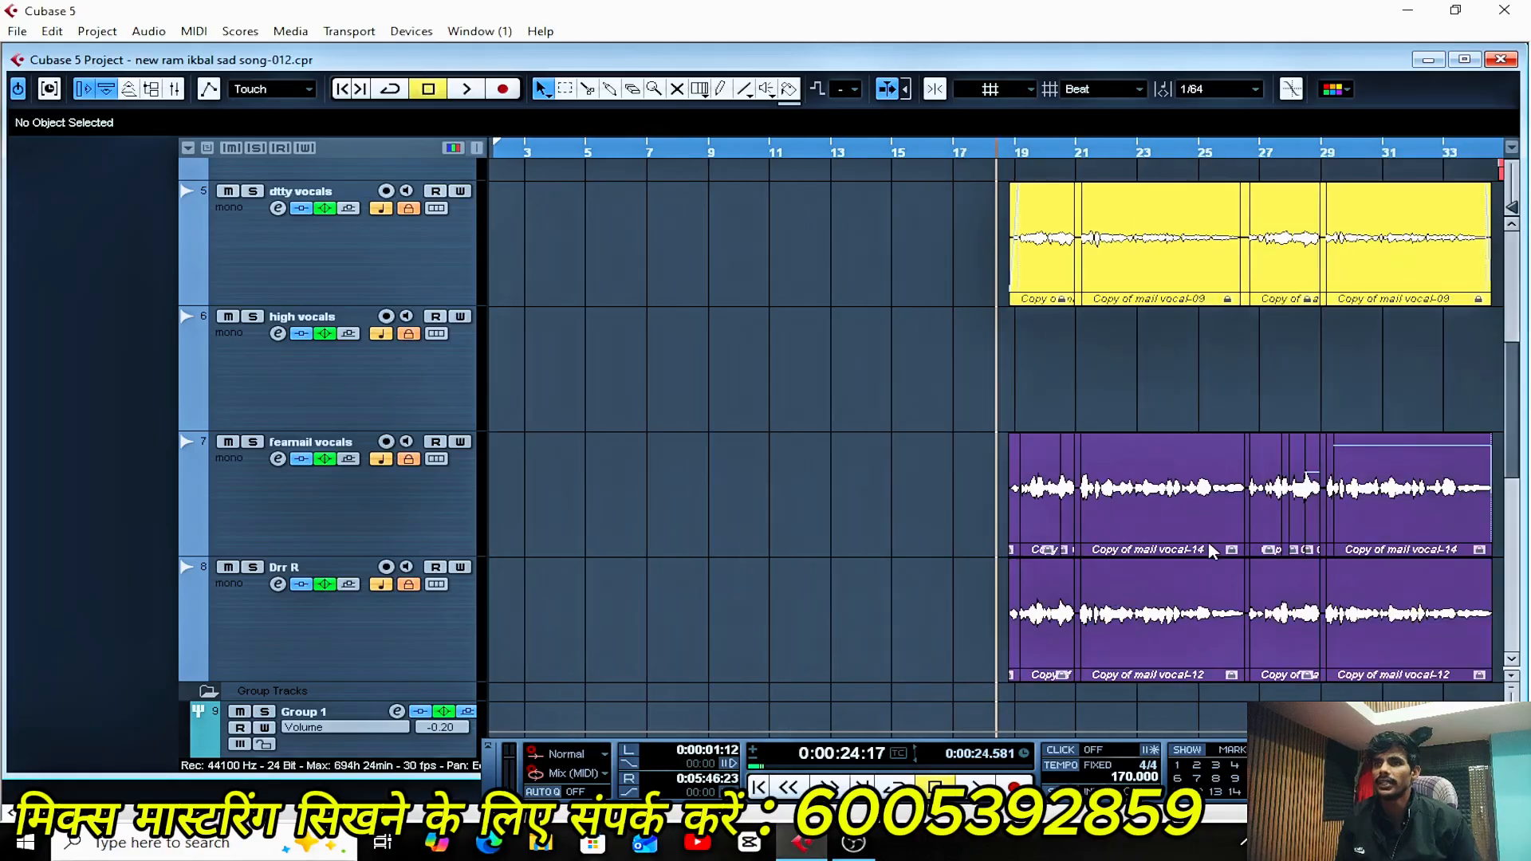
- Play the song from bar 18 and listen to the dtty, feamail and Drr R vocals up to the end of their first section
key(g)
key(g)
key(g)
scroll(1237, 523, down, 1)
key(h)
scroll(1237, 523, up, 2)
key(h)
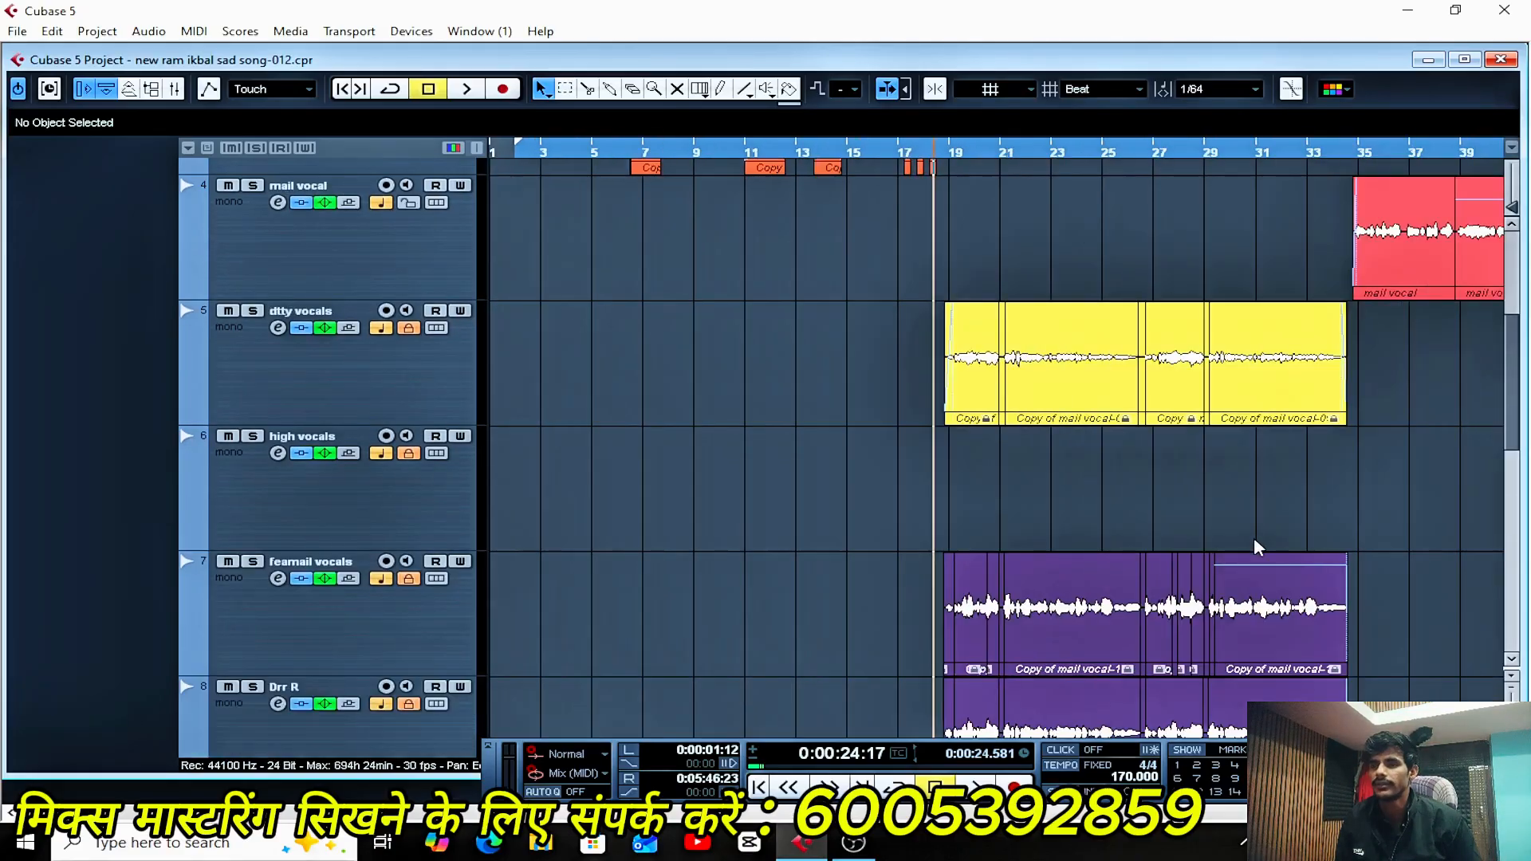
key(g)
key(g)
scroll(1256, 545, down, 2)
key(h)
key(h)
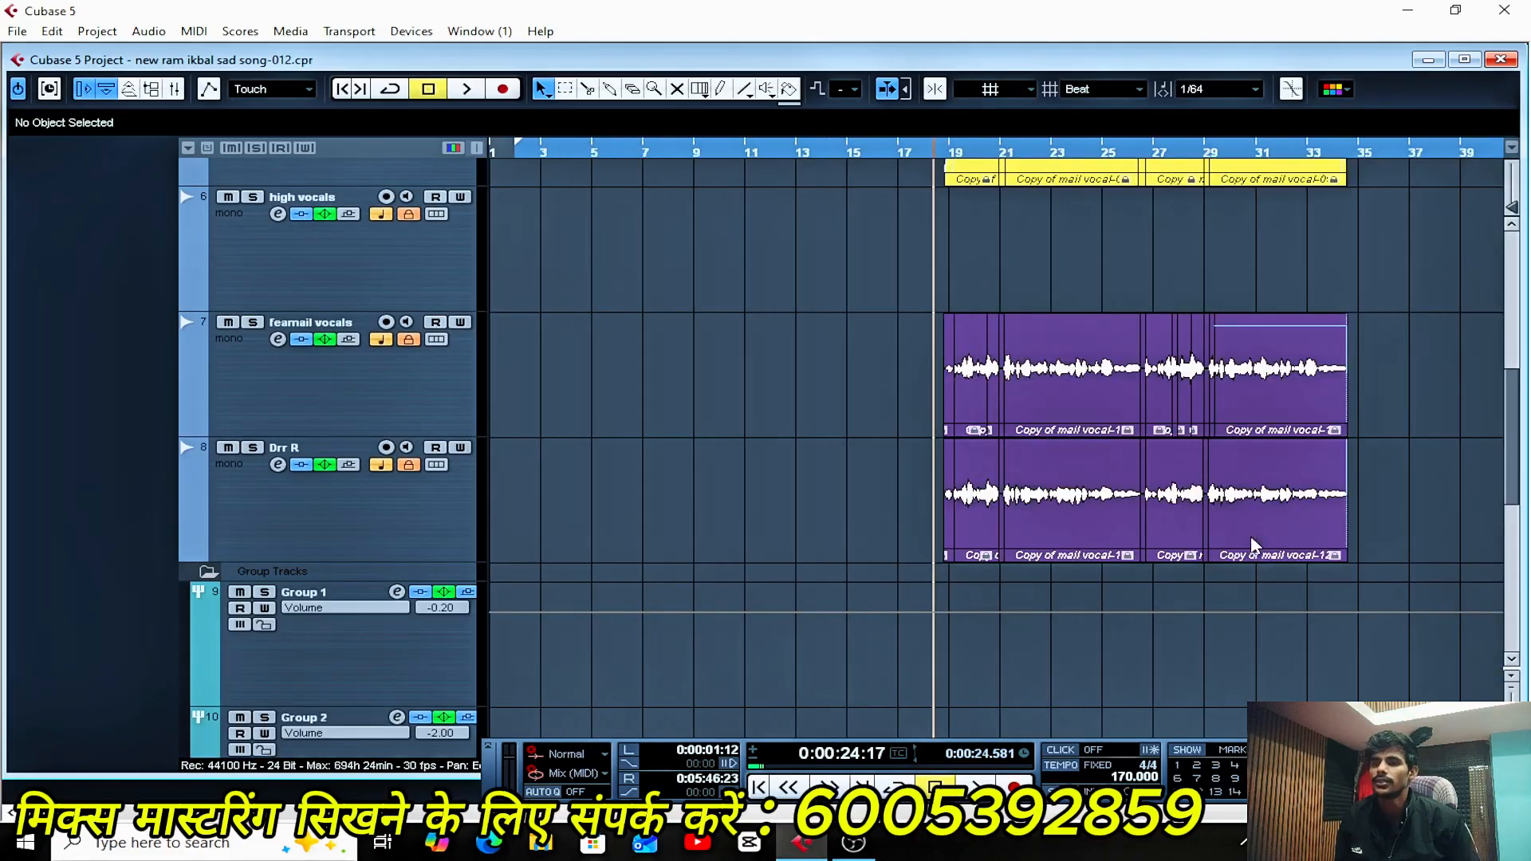
key(space)
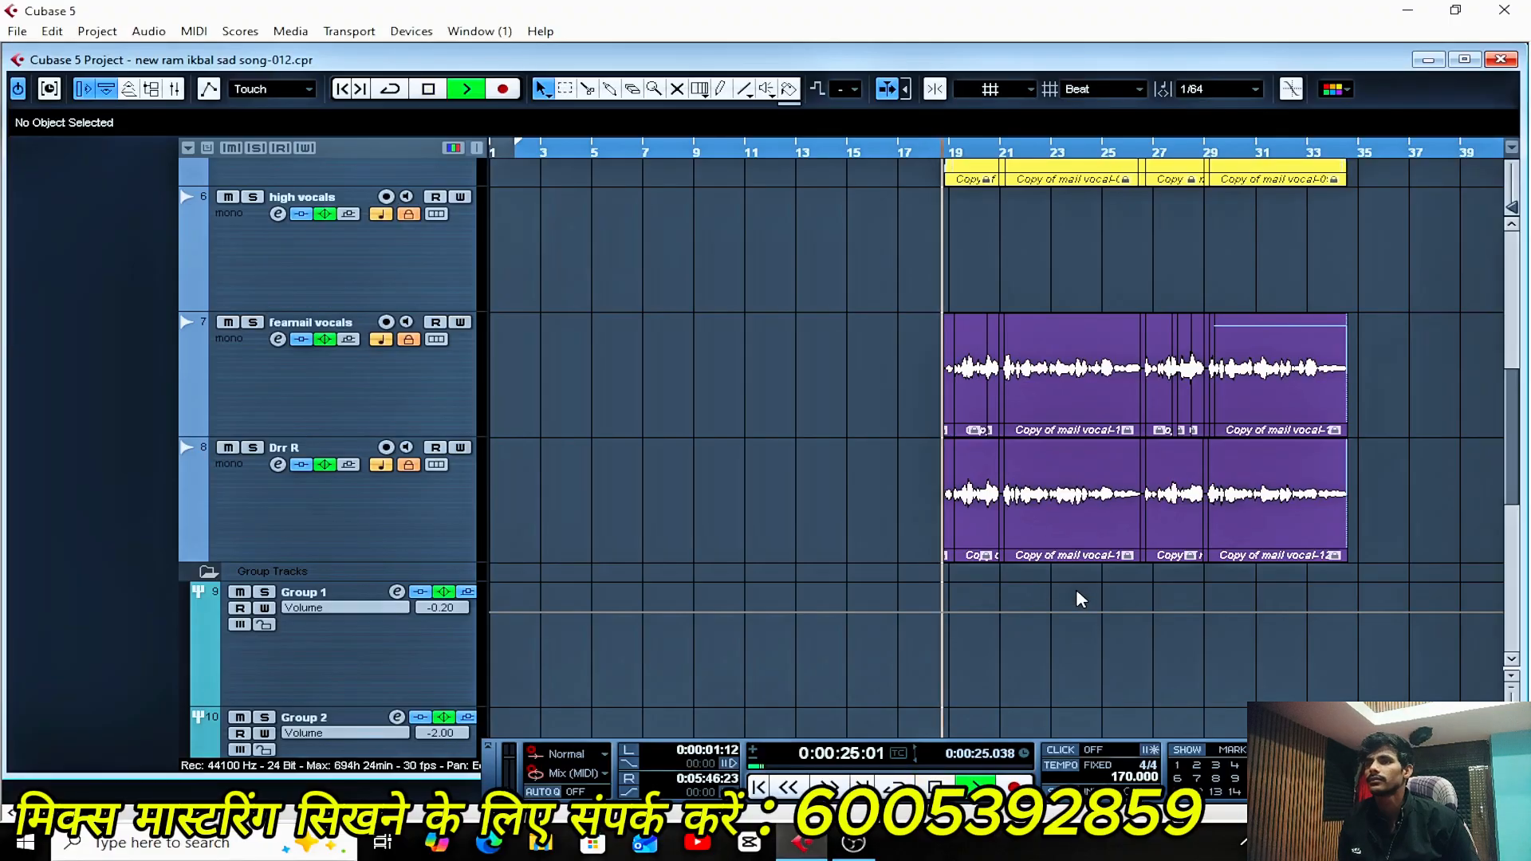
key(g)
key(g)
key(g)
key(g)
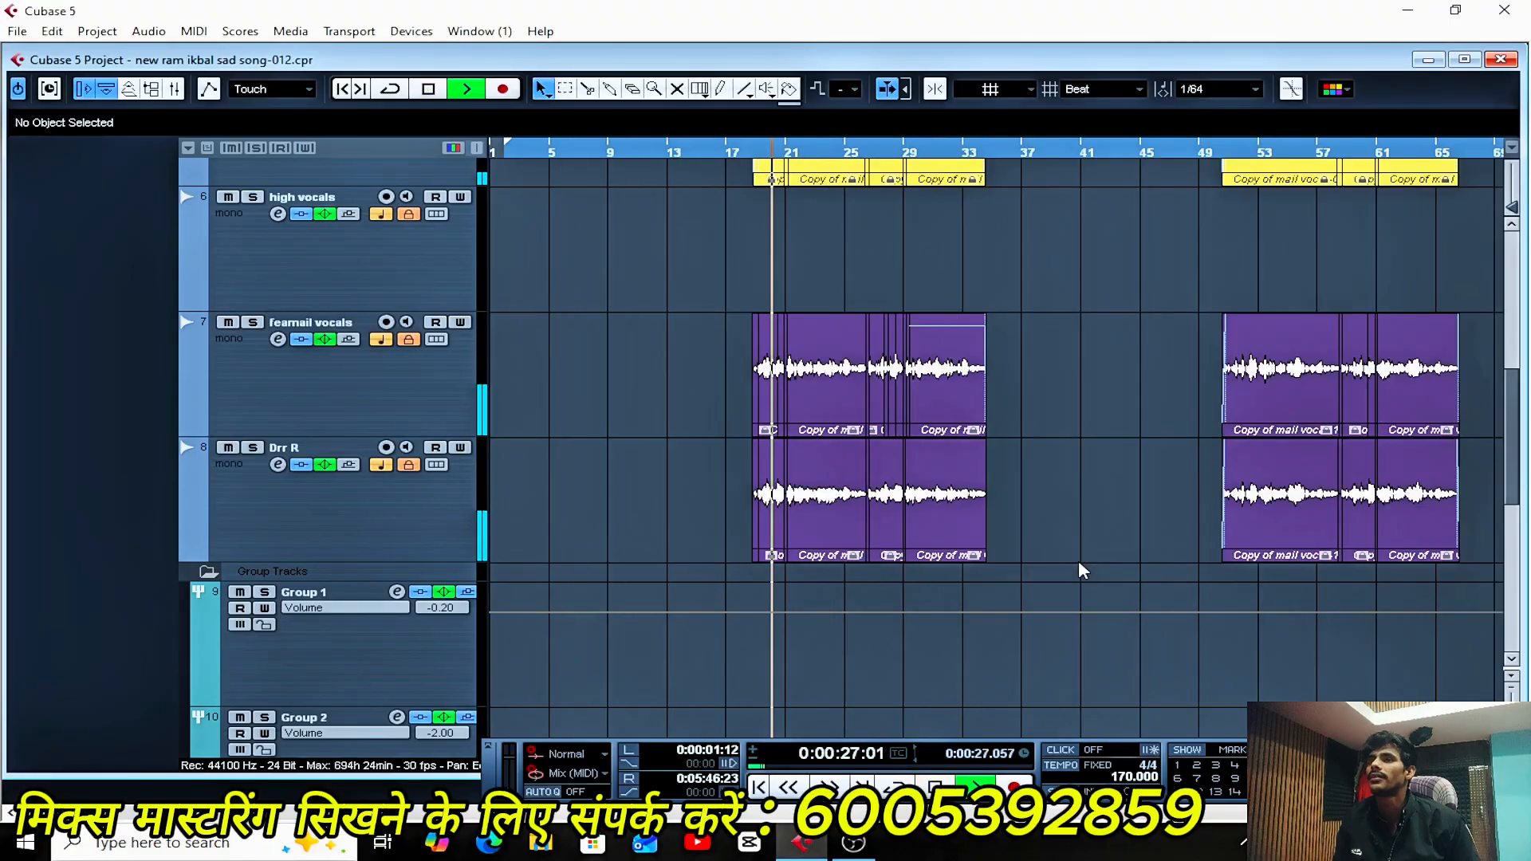
scroll(1186, 562, up, 1)
scroll(1185, 562, up, 1)
key(h)
key(h)
key(h)
key(h)
key(h)
key(h)
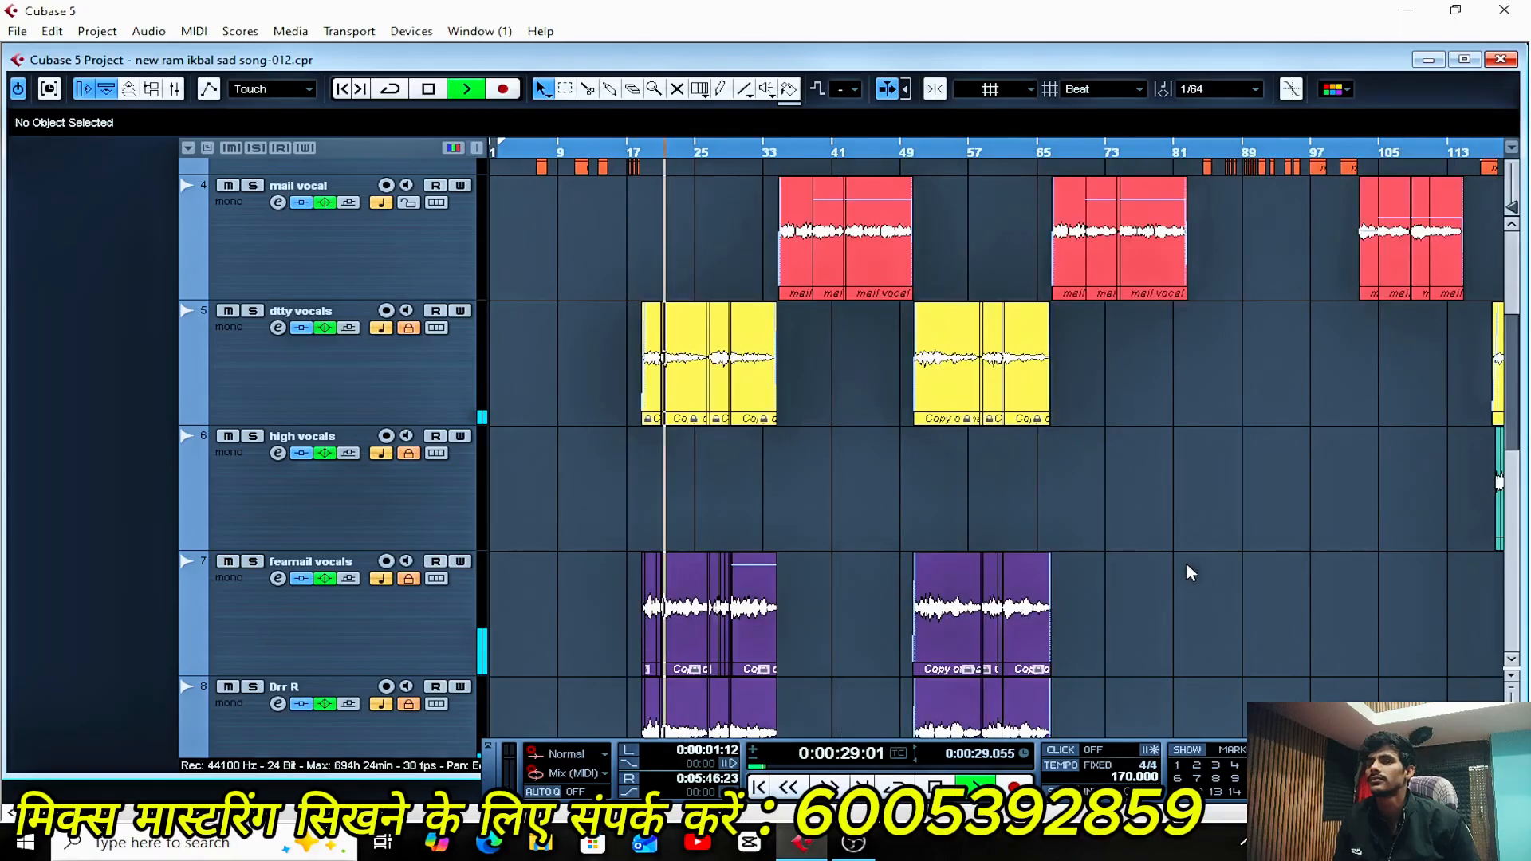
key(g)
key(g)
key(g)
key(g)
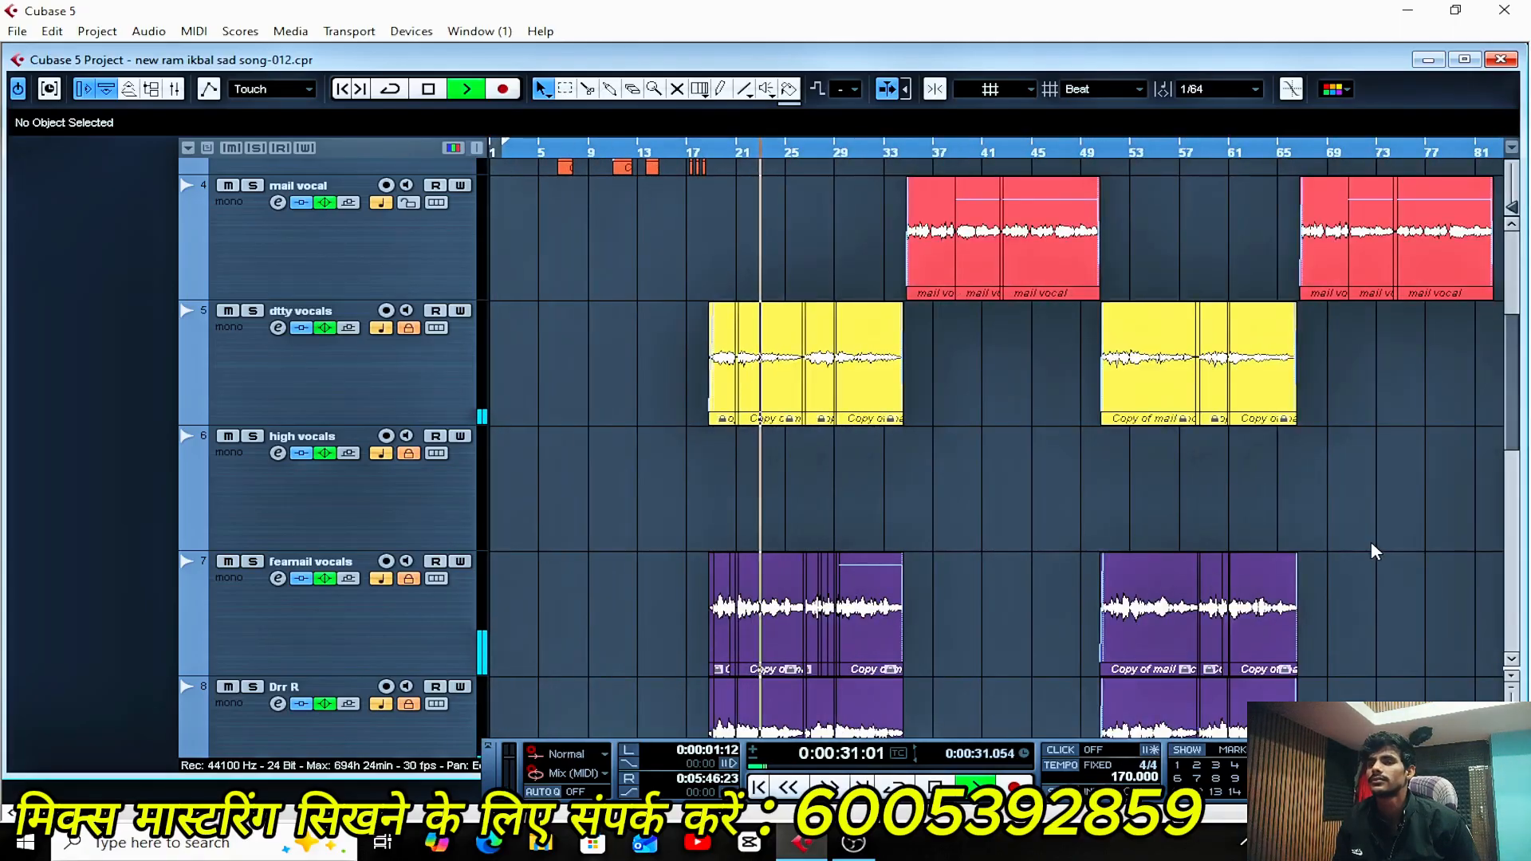
scroll(1369, 542, down, 2)
scroll(1360, 542, up, 2)
key(h)
key(h)
key(h)
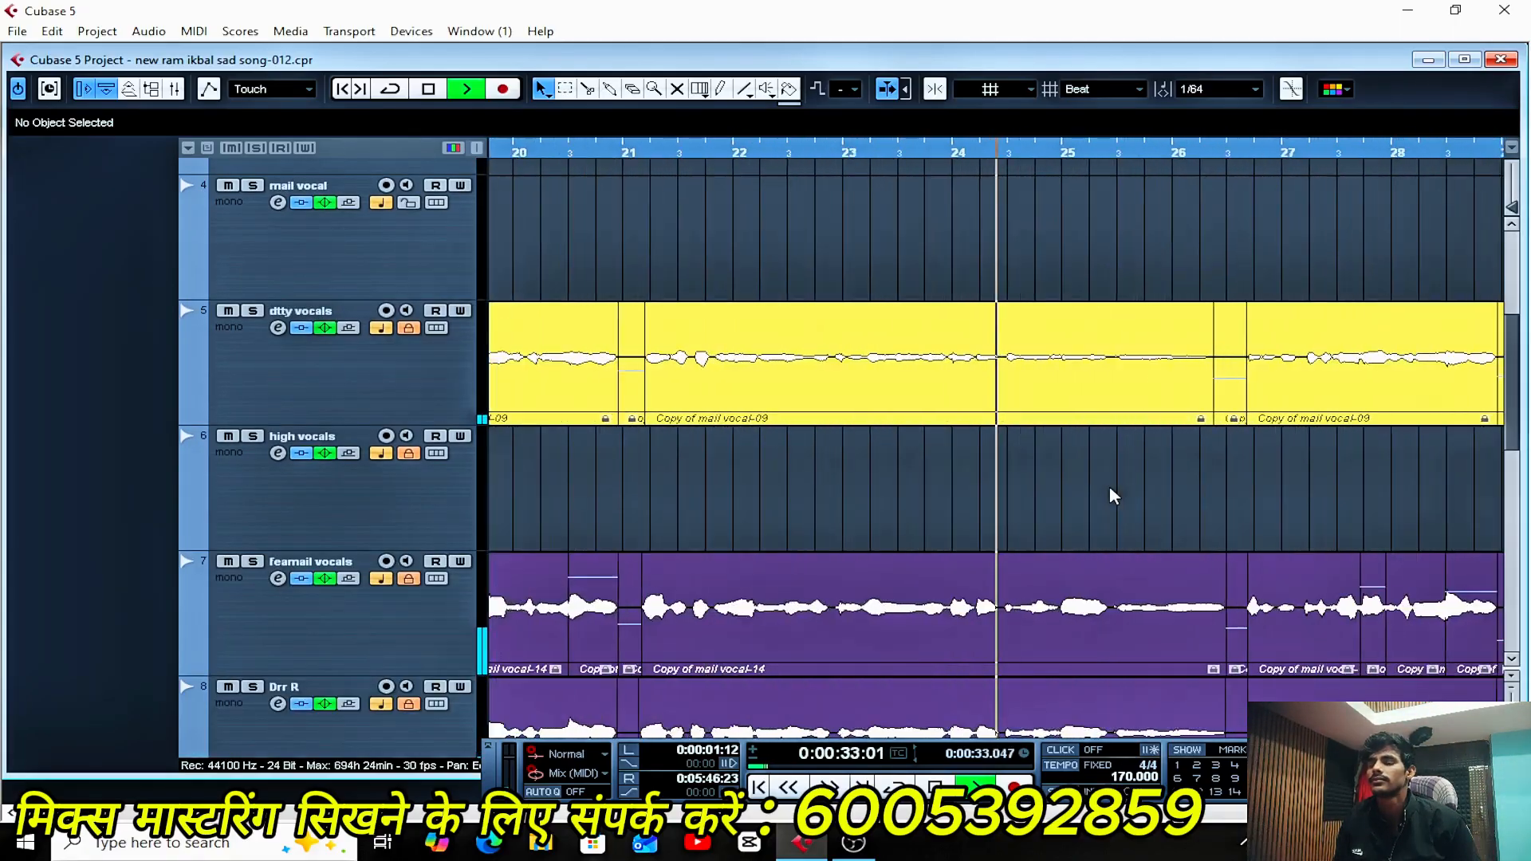
key(g)
key(g)
key(g)
key(g)
key(g)
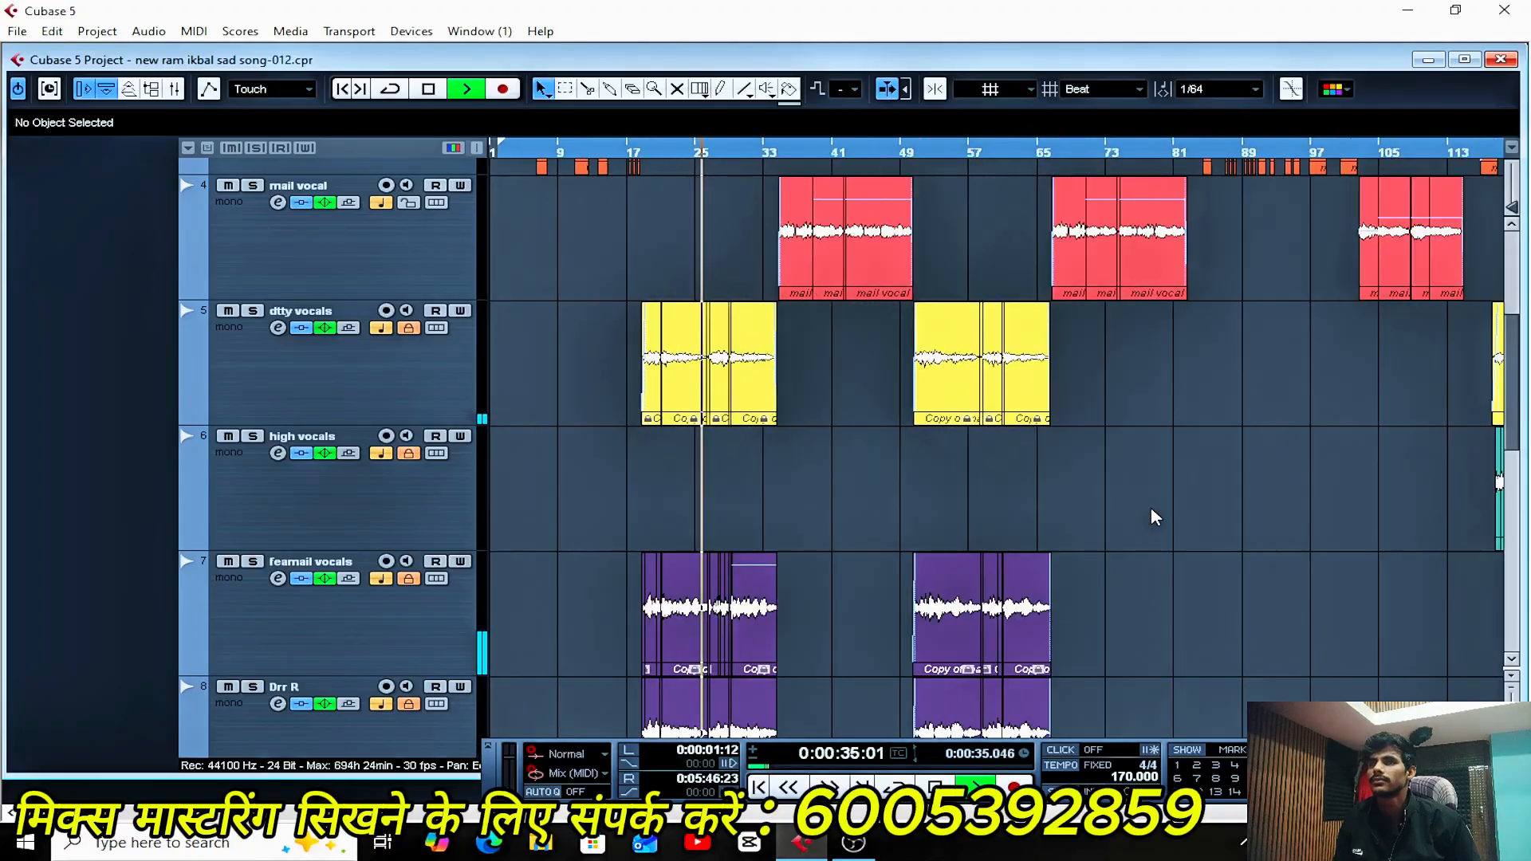
scroll(1151, 510, up, 3)
scroll(1151, 506, down, 3)
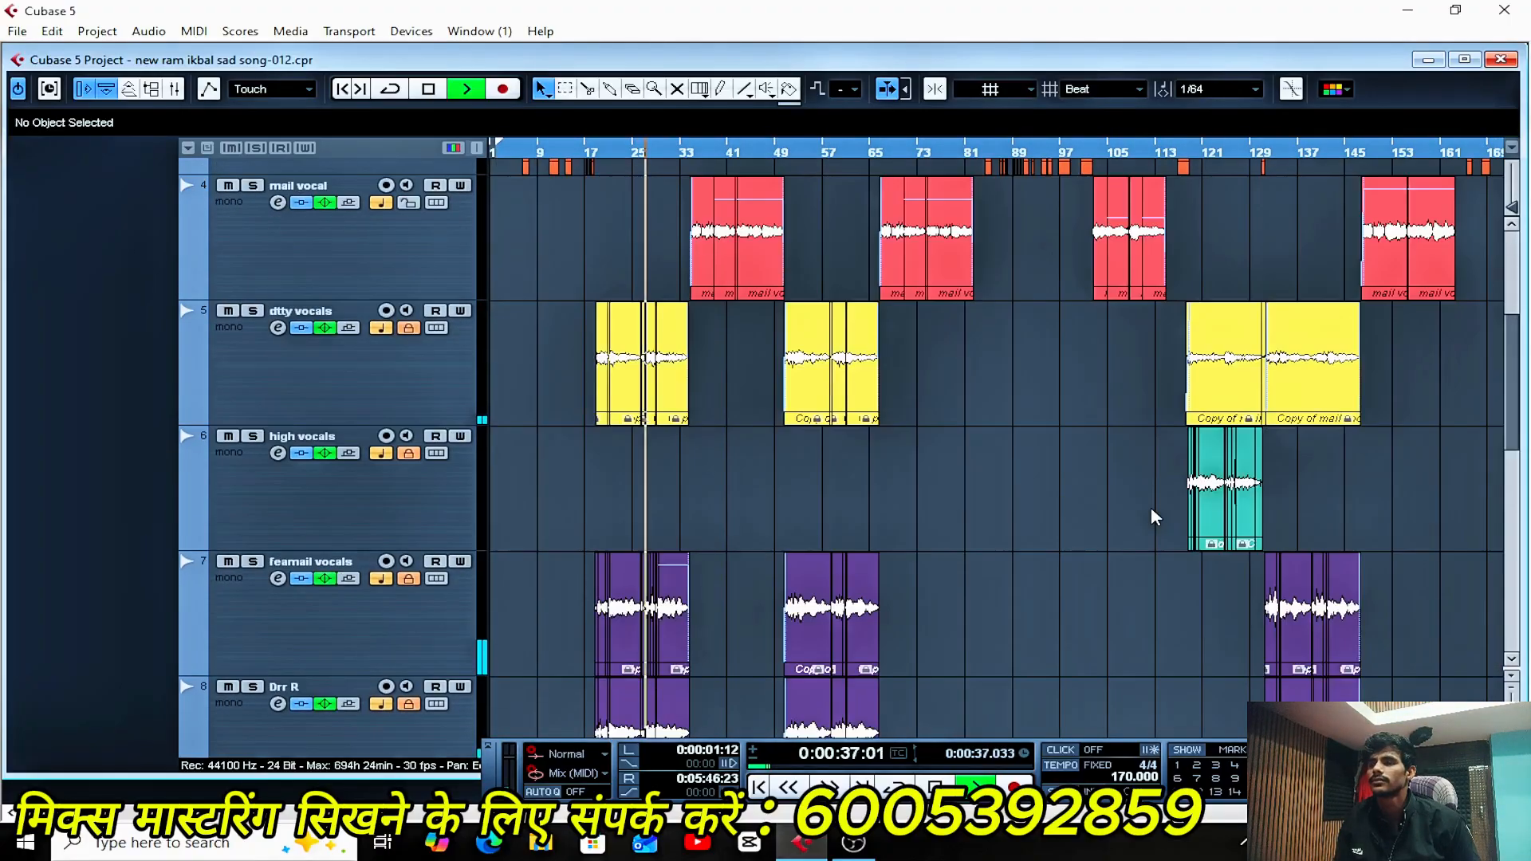
key(h)
key(h)
key(h)
key(h)
key(h)
key(h)
key(h)
key(g)
key(g)
key(g)
key(g)
key(g)
key(g)
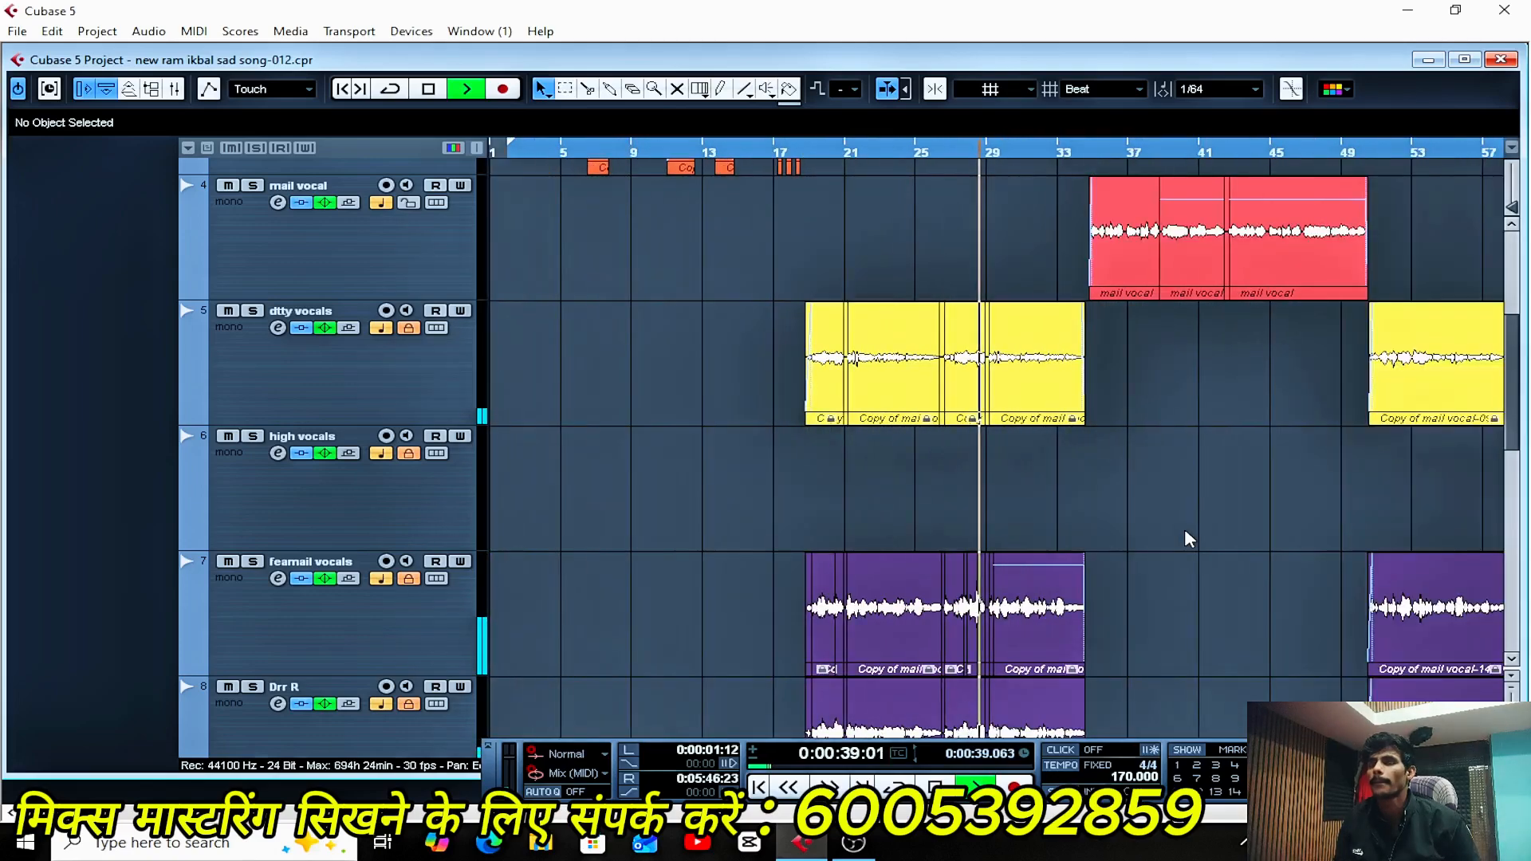
key(g)
scroll(1259, 523, down, 1)
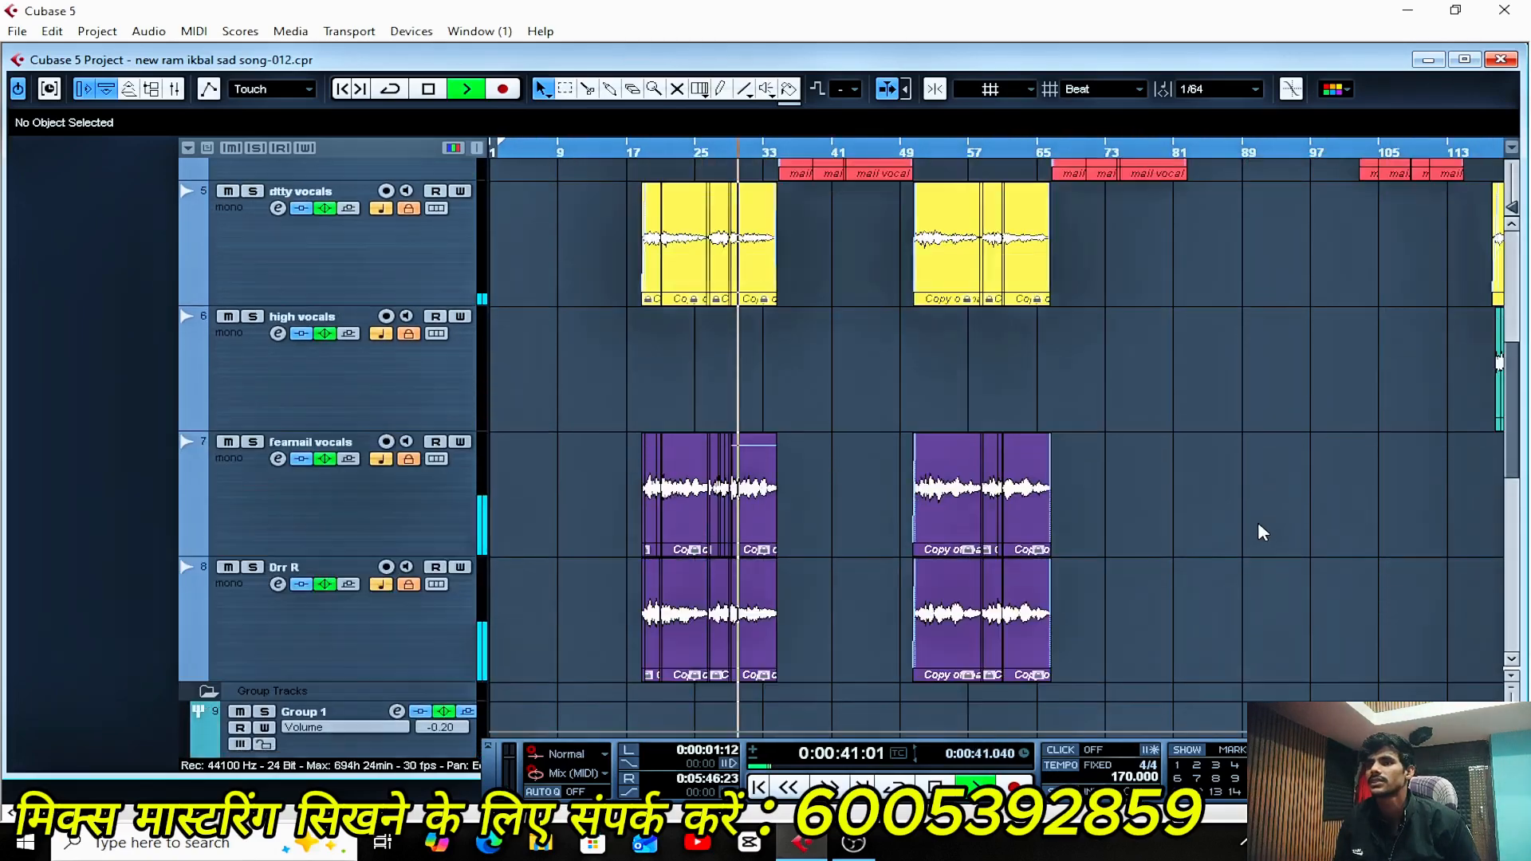
scroll(1258, 523, up, 1)
key(h)
key(h)
key(h)
key(h)
key(h)
key(h)
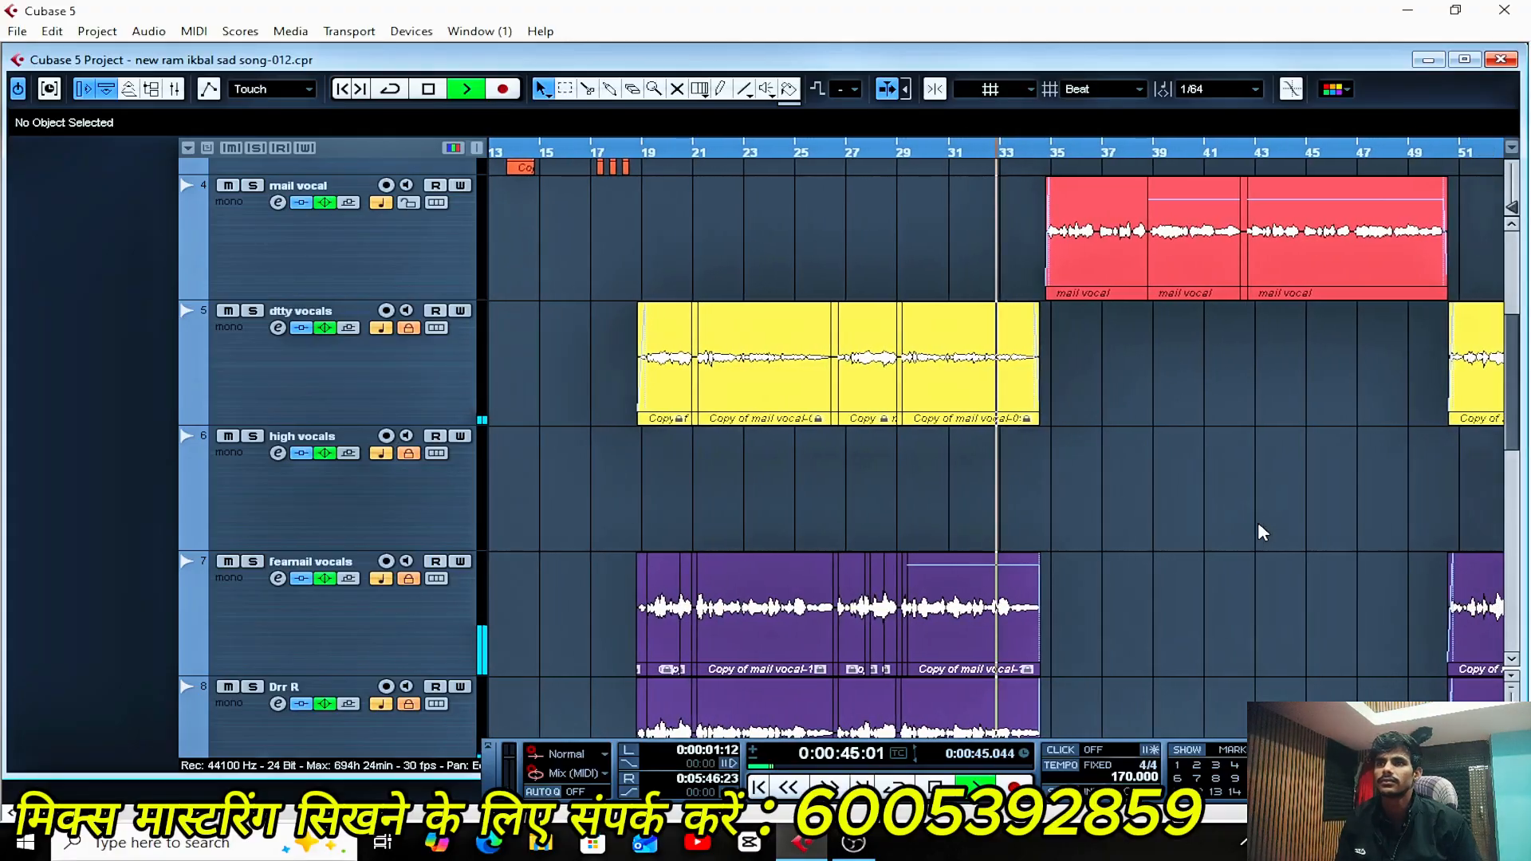
key(h)
key(h)
key(h)
key(h)
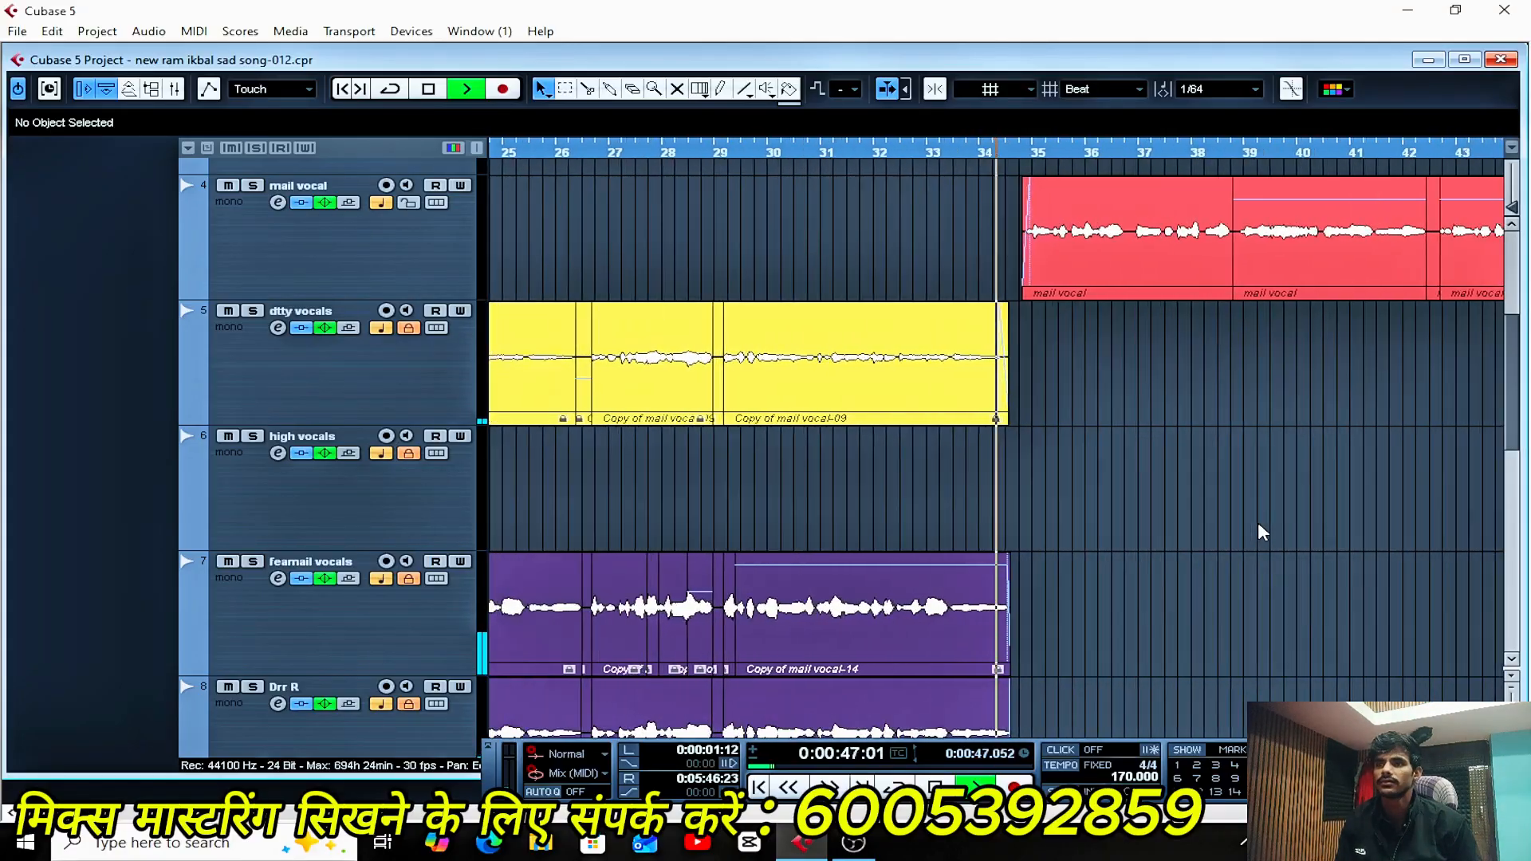
- Listen through the first mail vocal section up to bar 51 and stop playback
key(g)
key(g)
key(g)
key(g)
key(g)
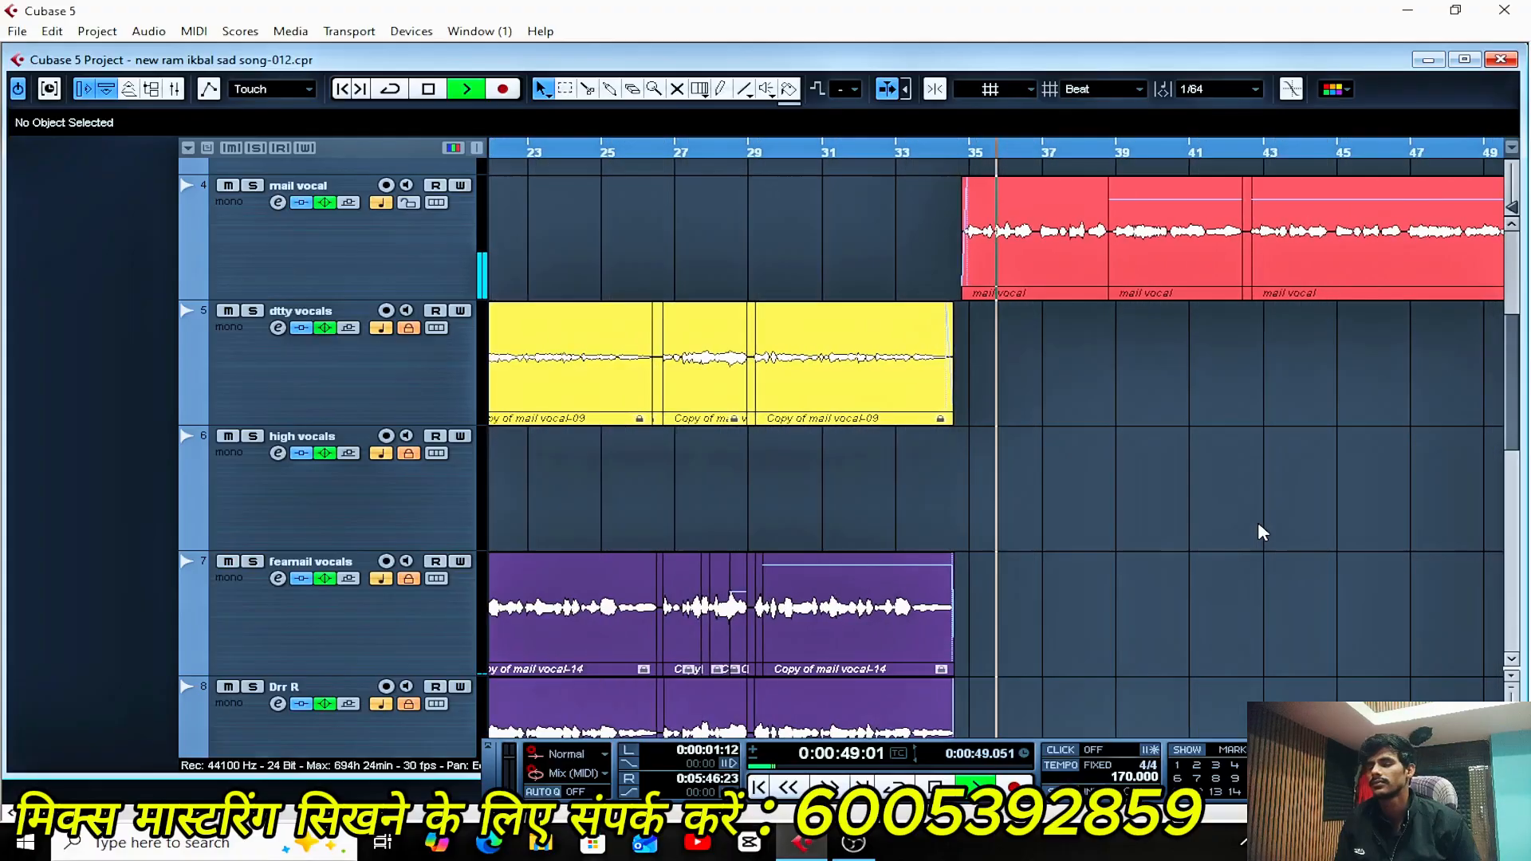
key(g)
key(g)
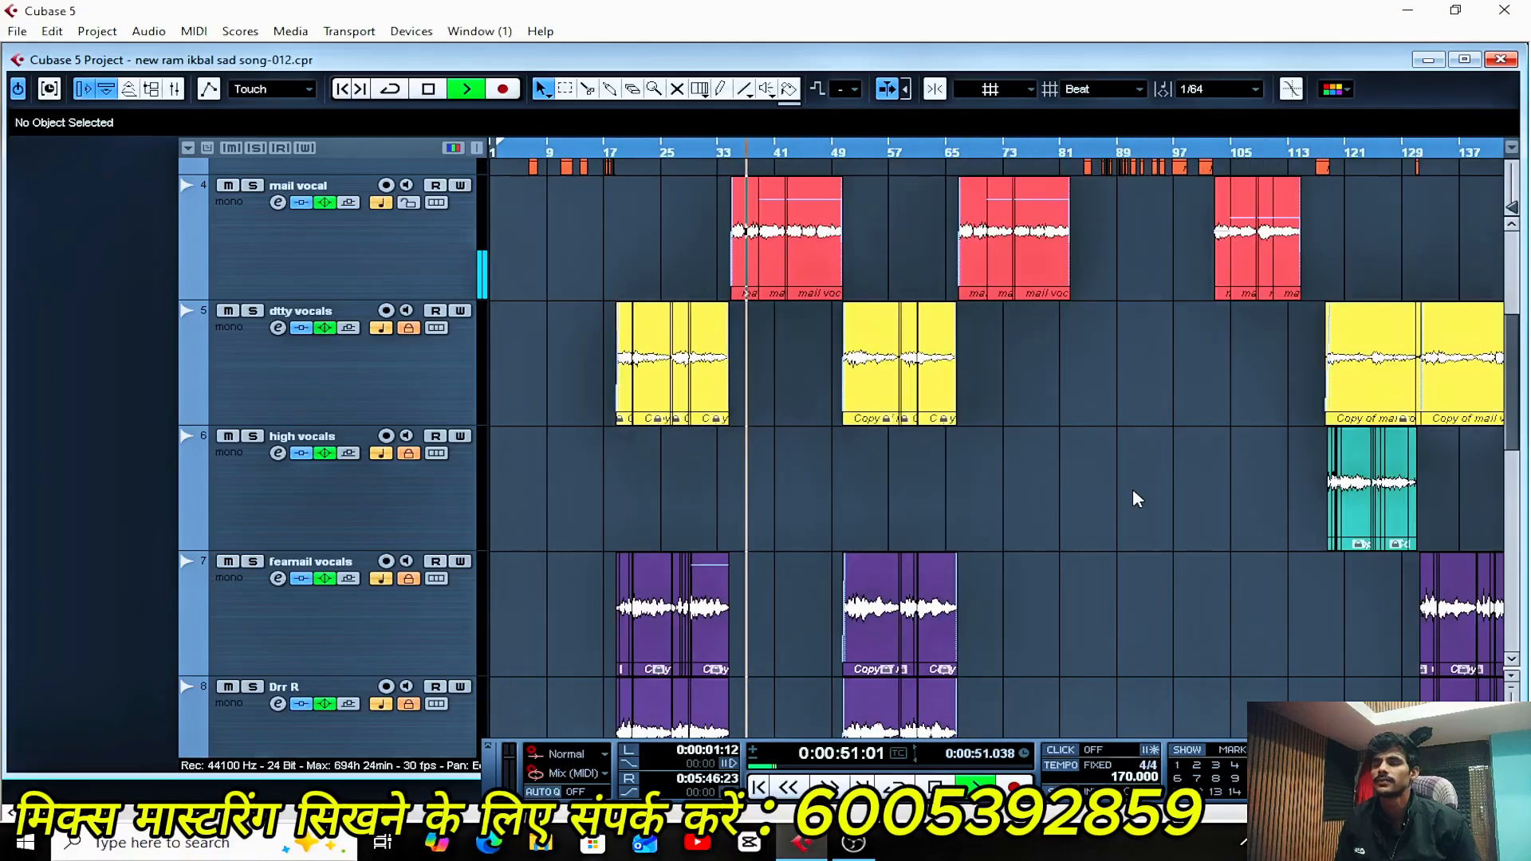
scroll(1133, 488, up, 2)
scroll(1134, 490, up, 1)
key(h)
key(h)
key(h)
key(h)
key(h)
key(h)
key(h)
key(h)
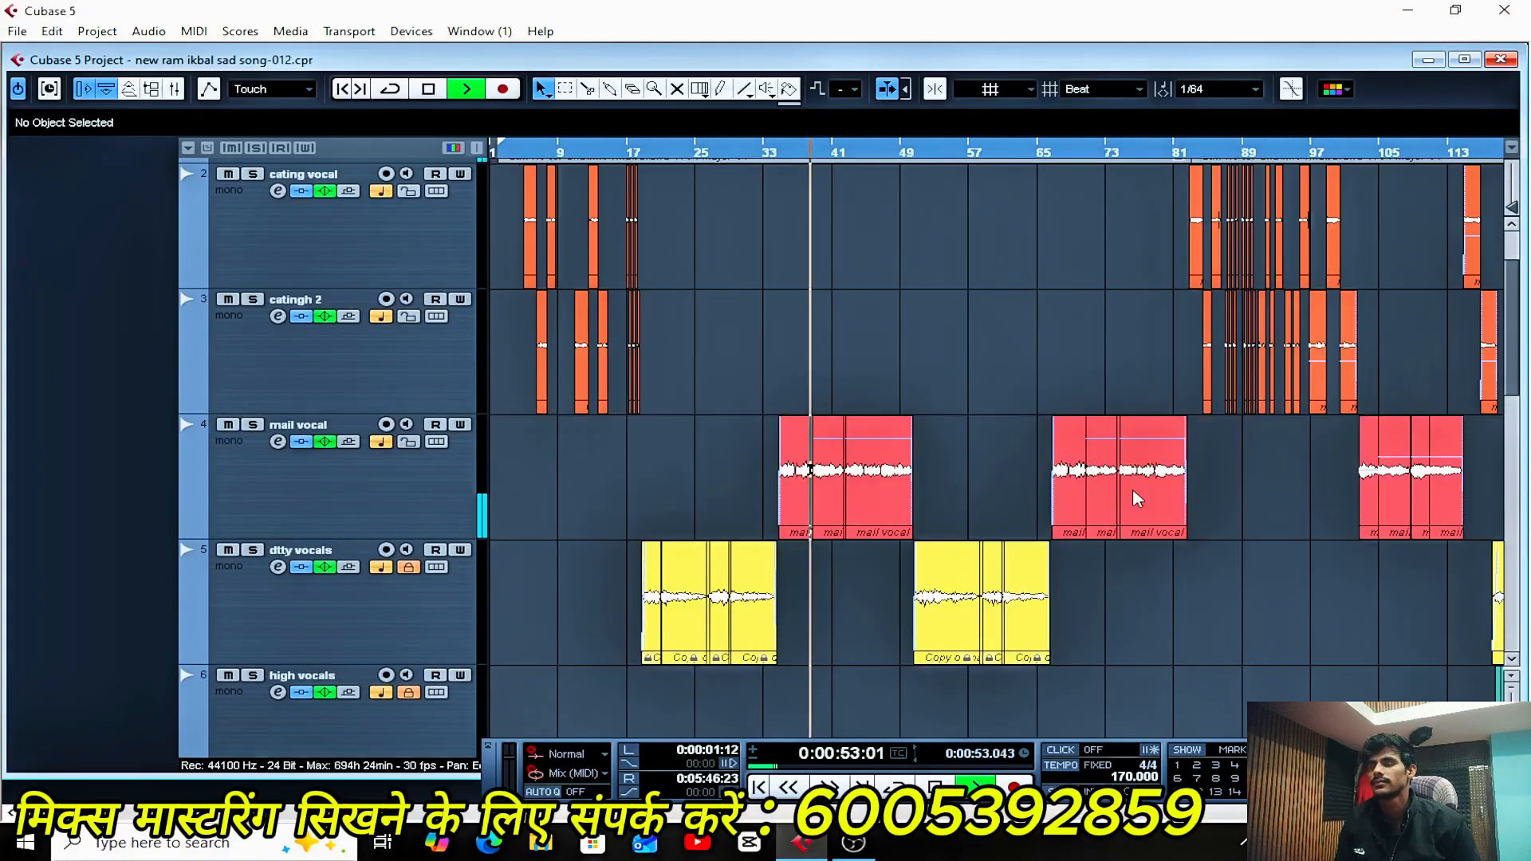
key(g)
key(g)
key(g)
key(g)
key(g)
key(g)
key(g)
key(g)
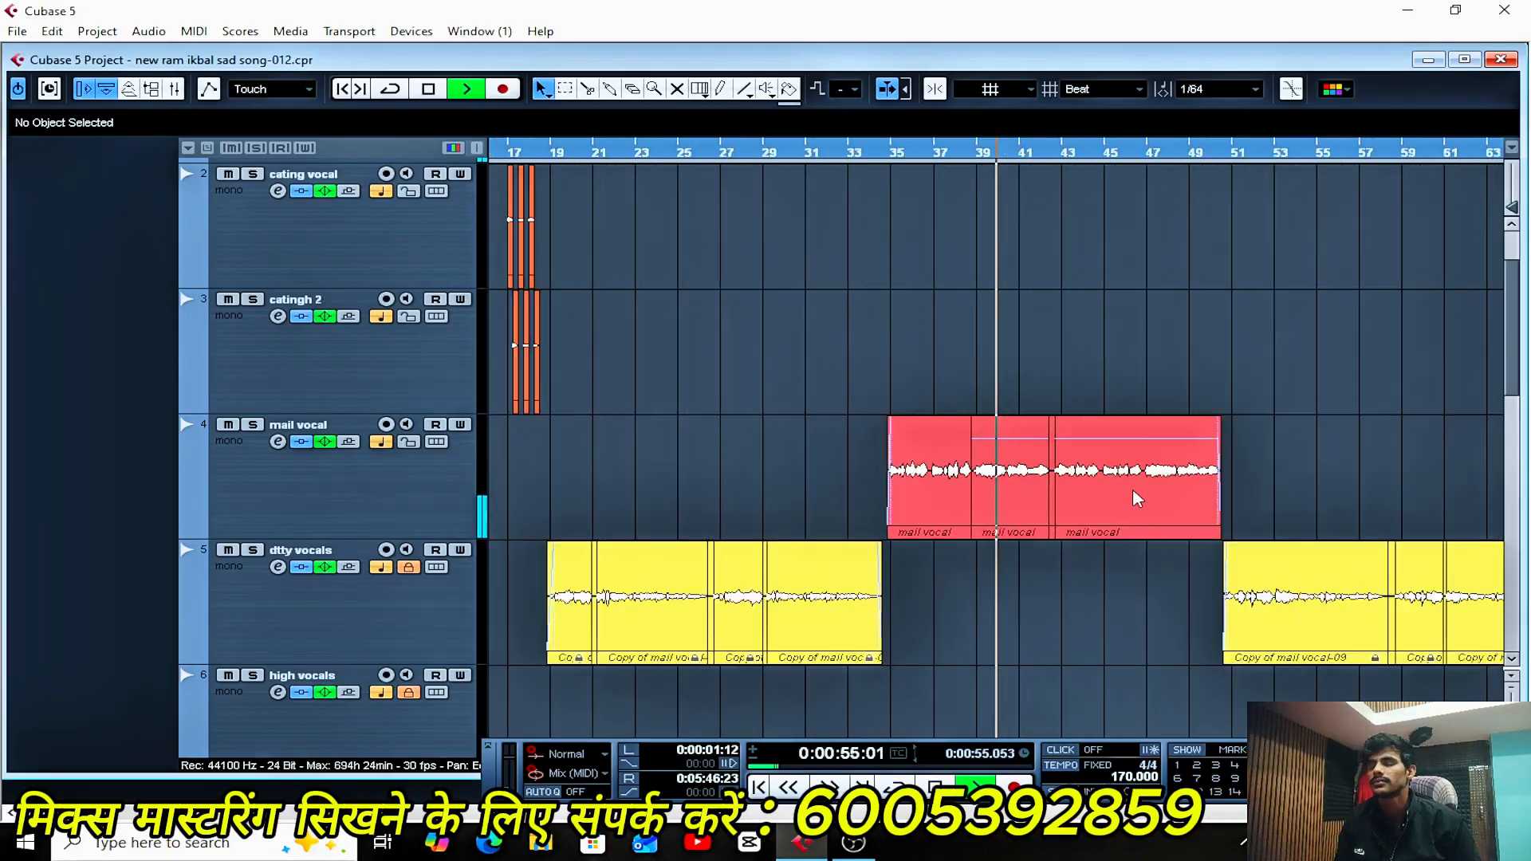
scroll(1227, 597, down, 3)
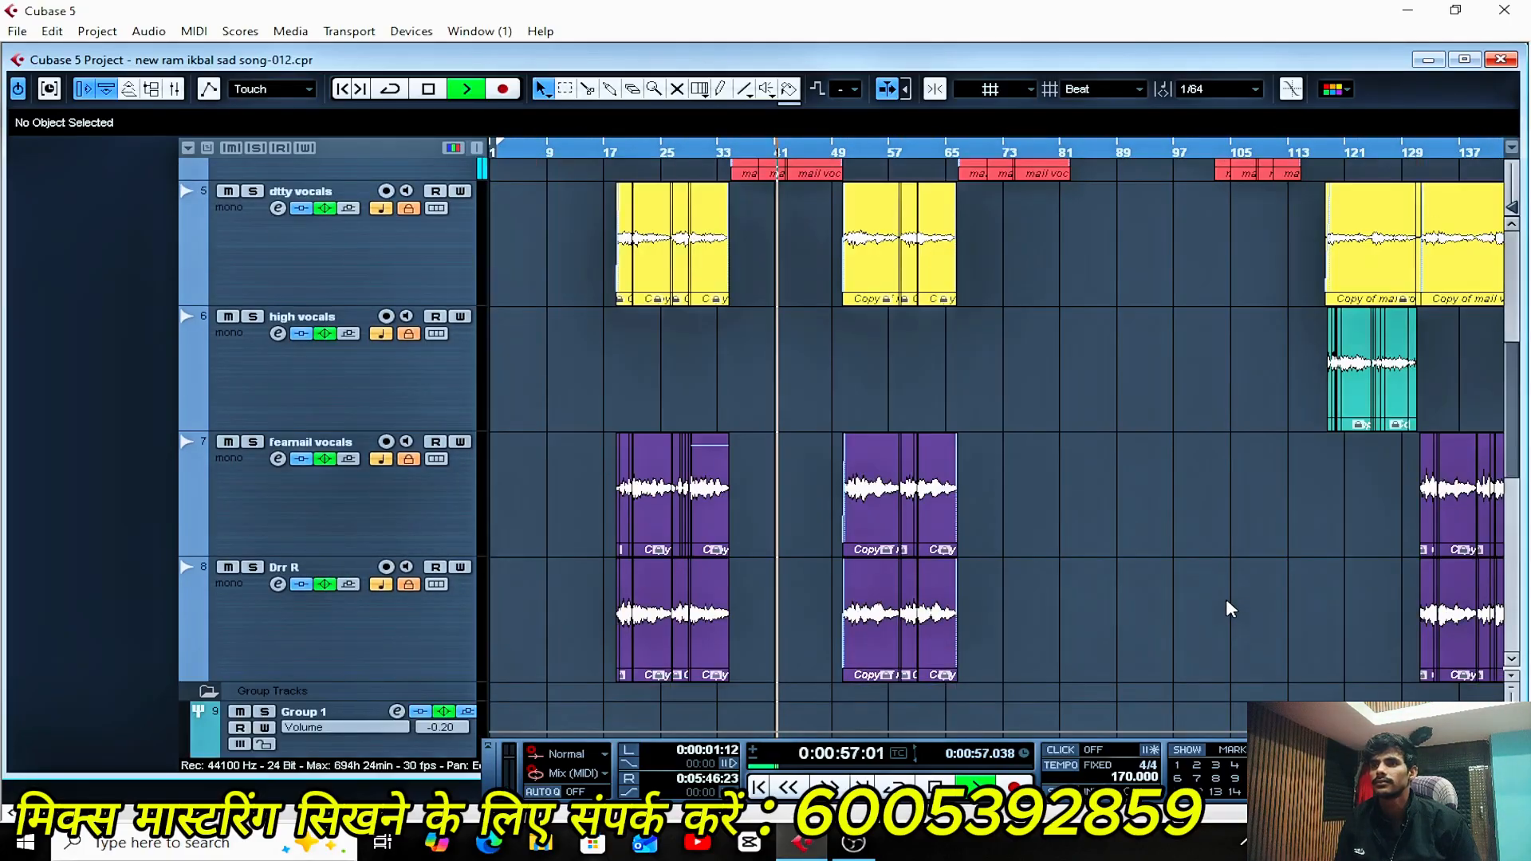
scroll(1227, 598, up, 2)
key(h)
key(h)
key(h)
key(h)
key(g)
key(g)
key(g)
key(g)
key(g)
key(g)
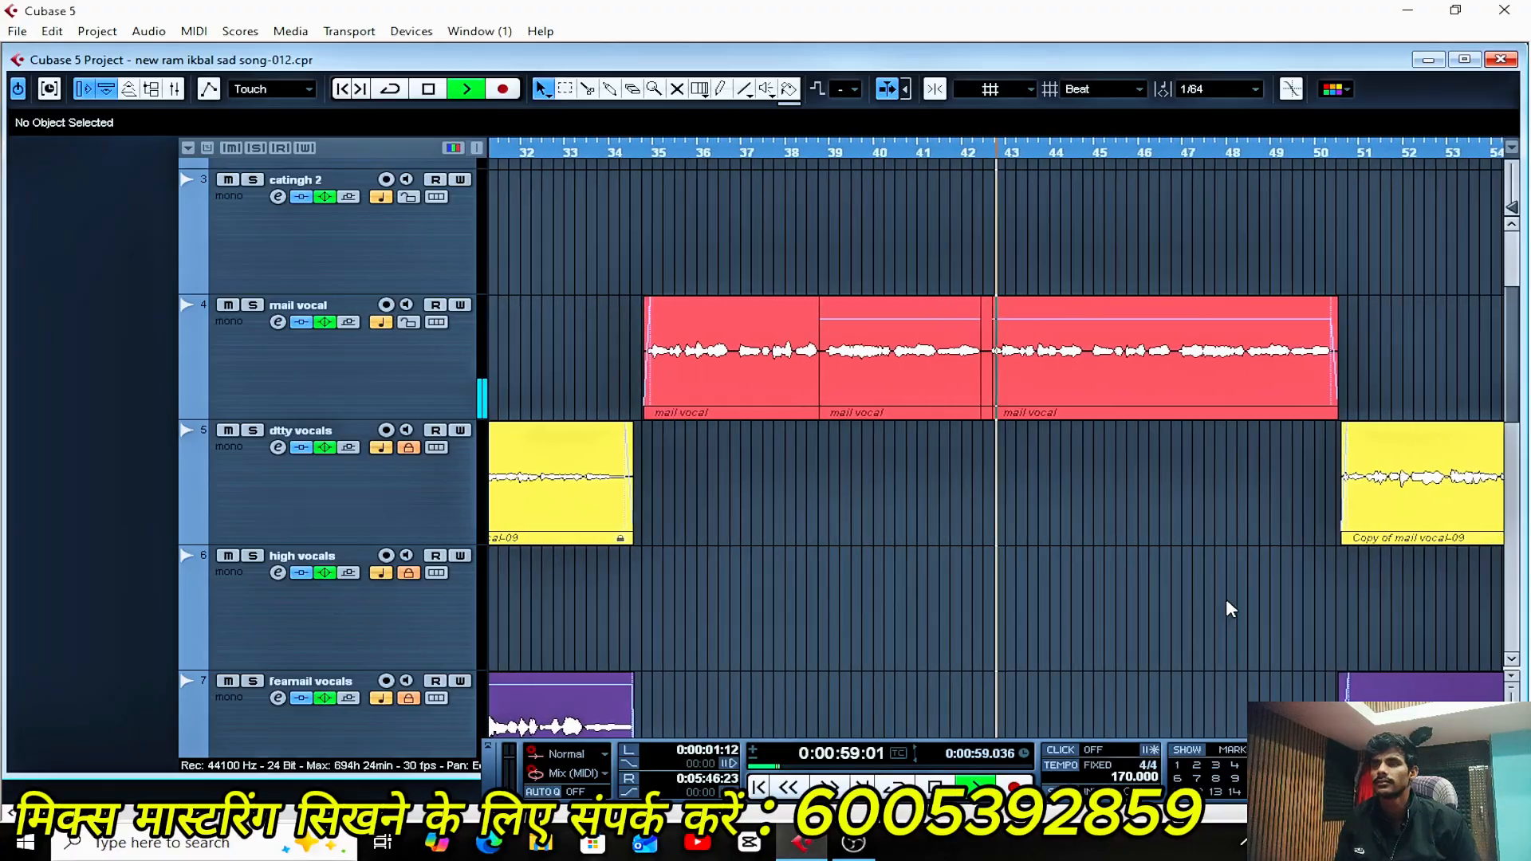
scroll(1021, 590, down, 3)
scroll(1017, 586, up, 3)
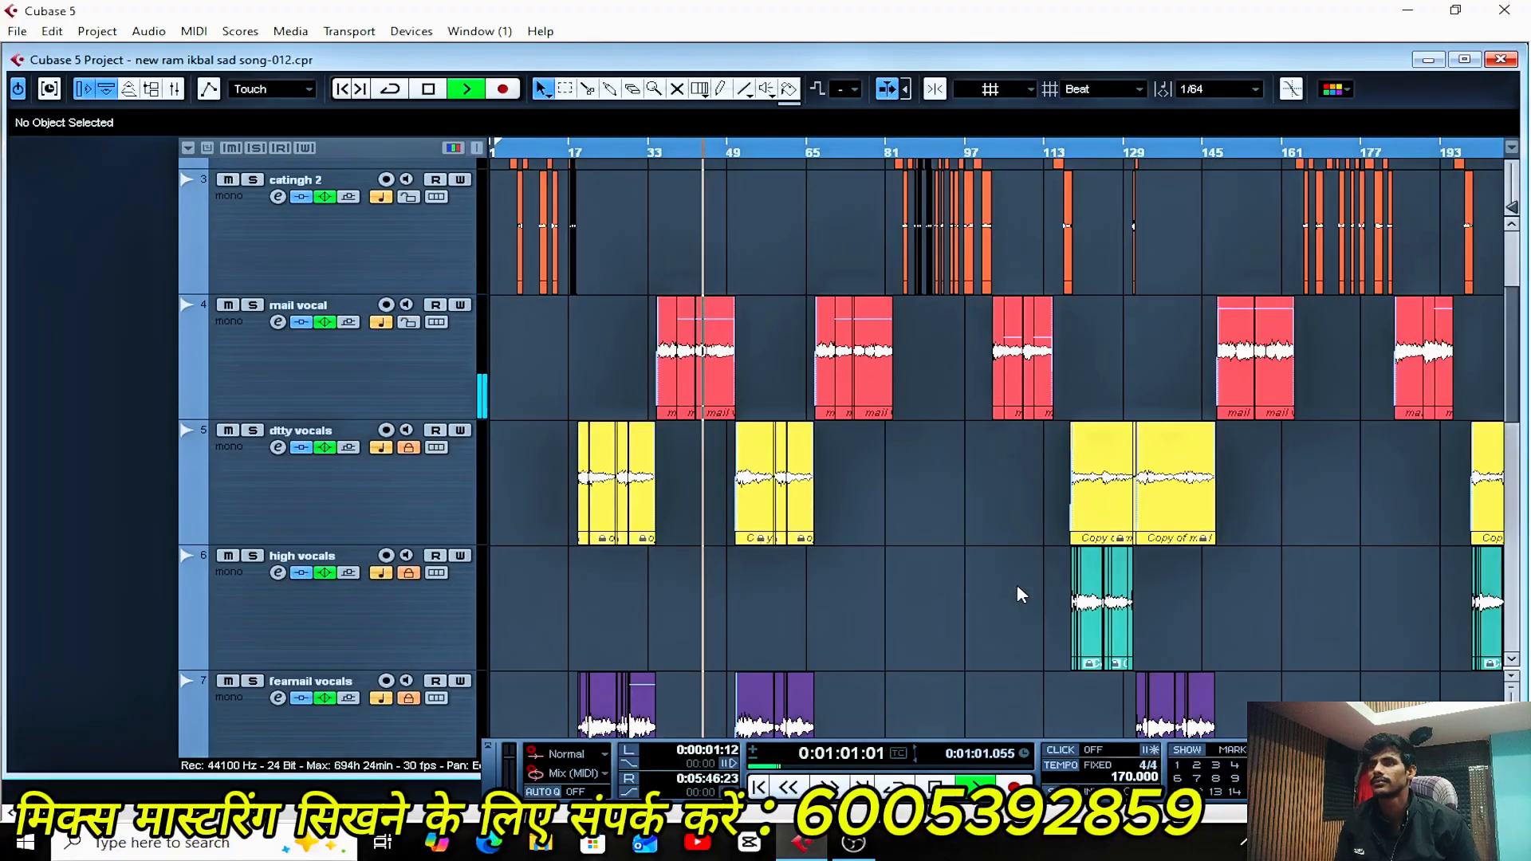
key(h)
key(h)
key(h)
key(h)
key(h)
key(h)
key(h)
key(g)
key(g)
key(g)
key(g)
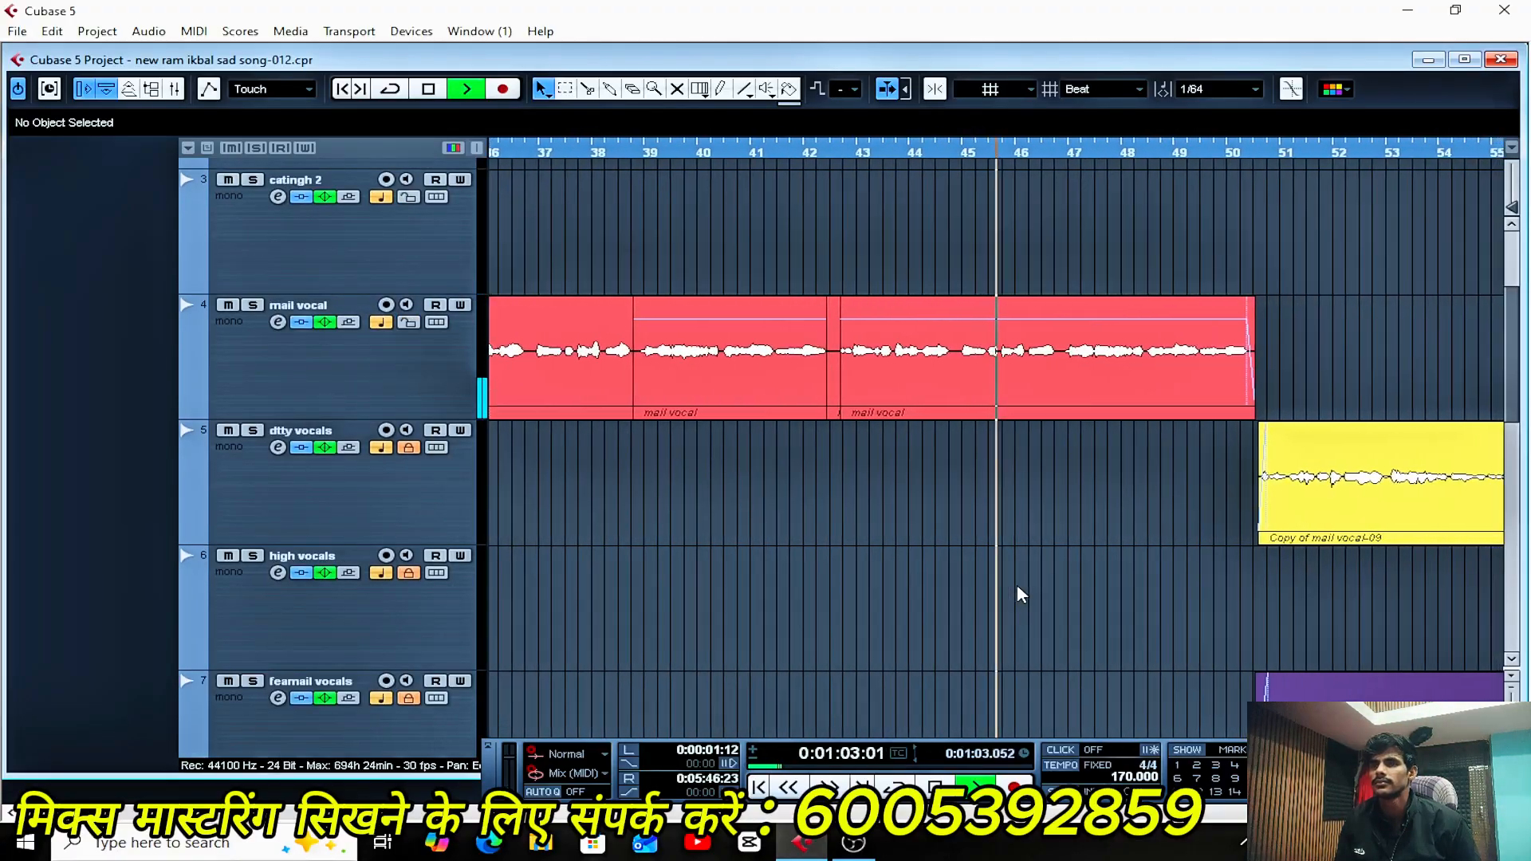
key(g)
key(g)
key(g)
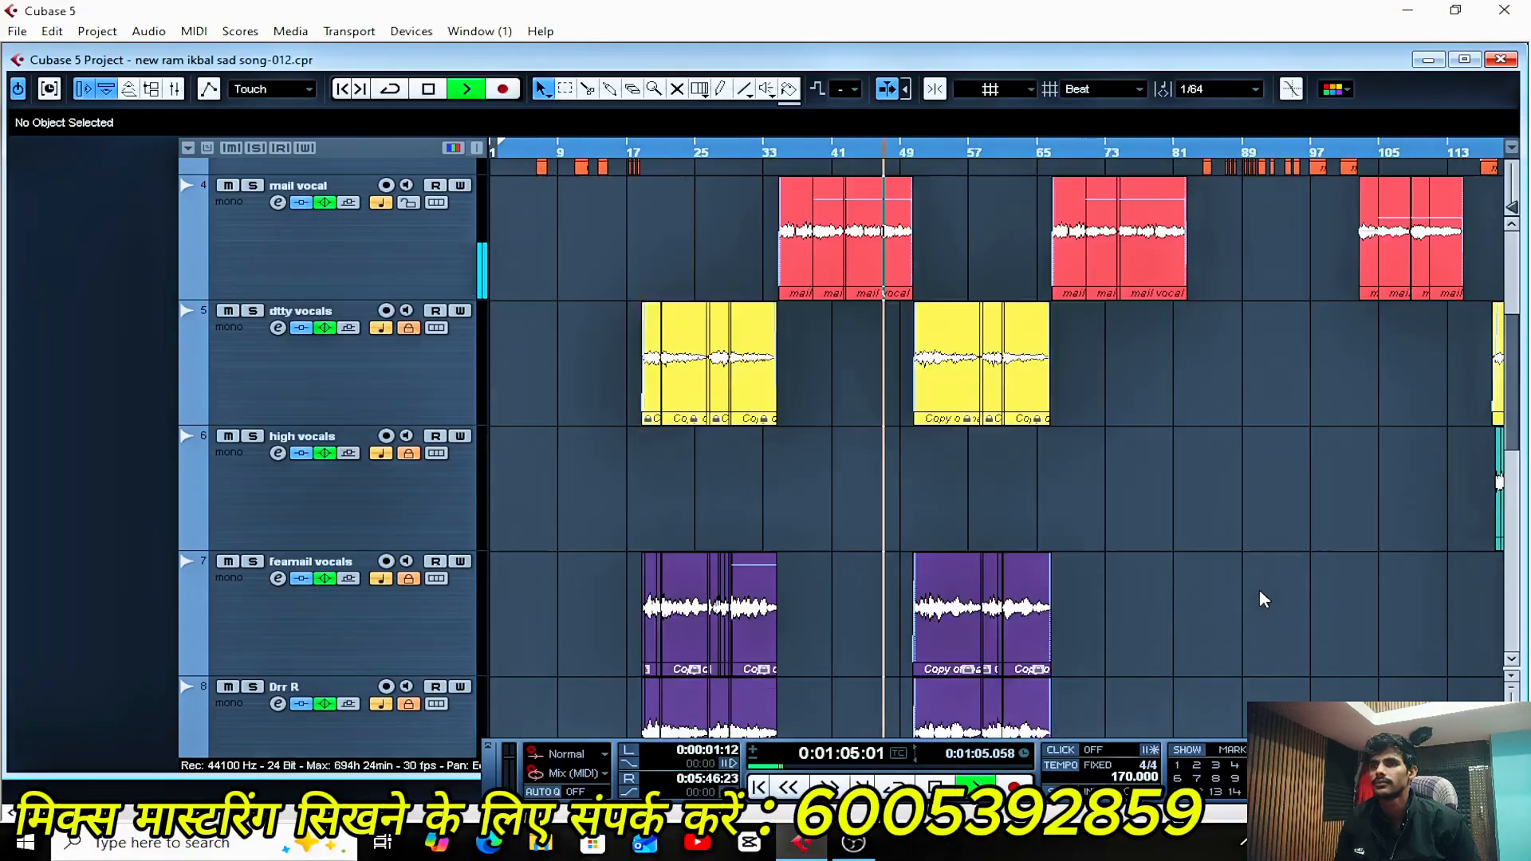
key(h)
key(h)
key(h)
key(h)
key(h)
key(h)
key(h)
key(h)
key(h)
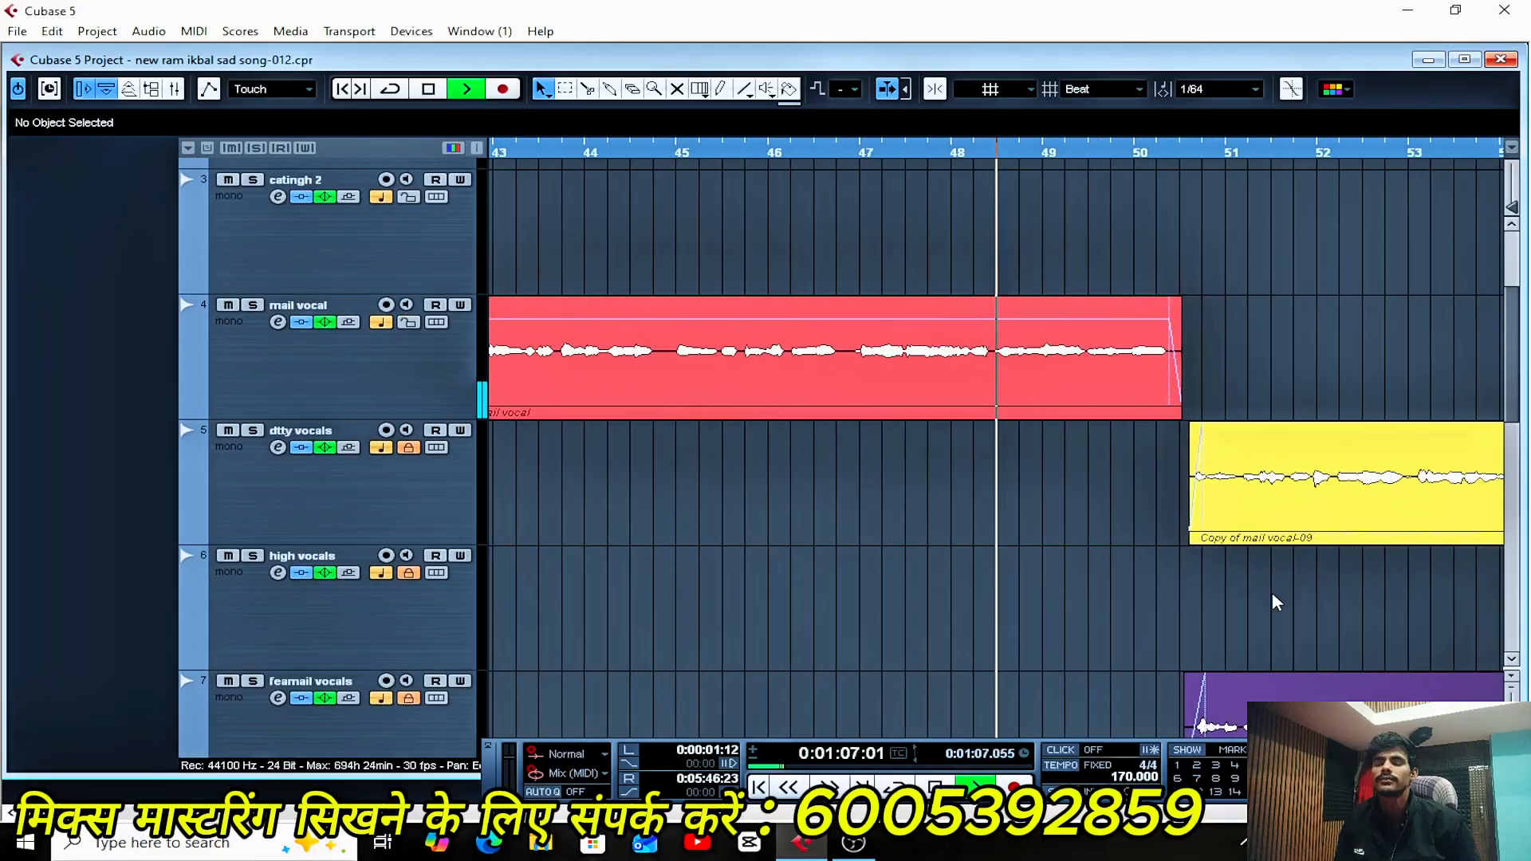
key(g)
key(g)
key(g)
key(g)
key(g)
key(g)
scroll(1331, 602, down, 3)
key(g)
scroll(1333, 600, up, 2)
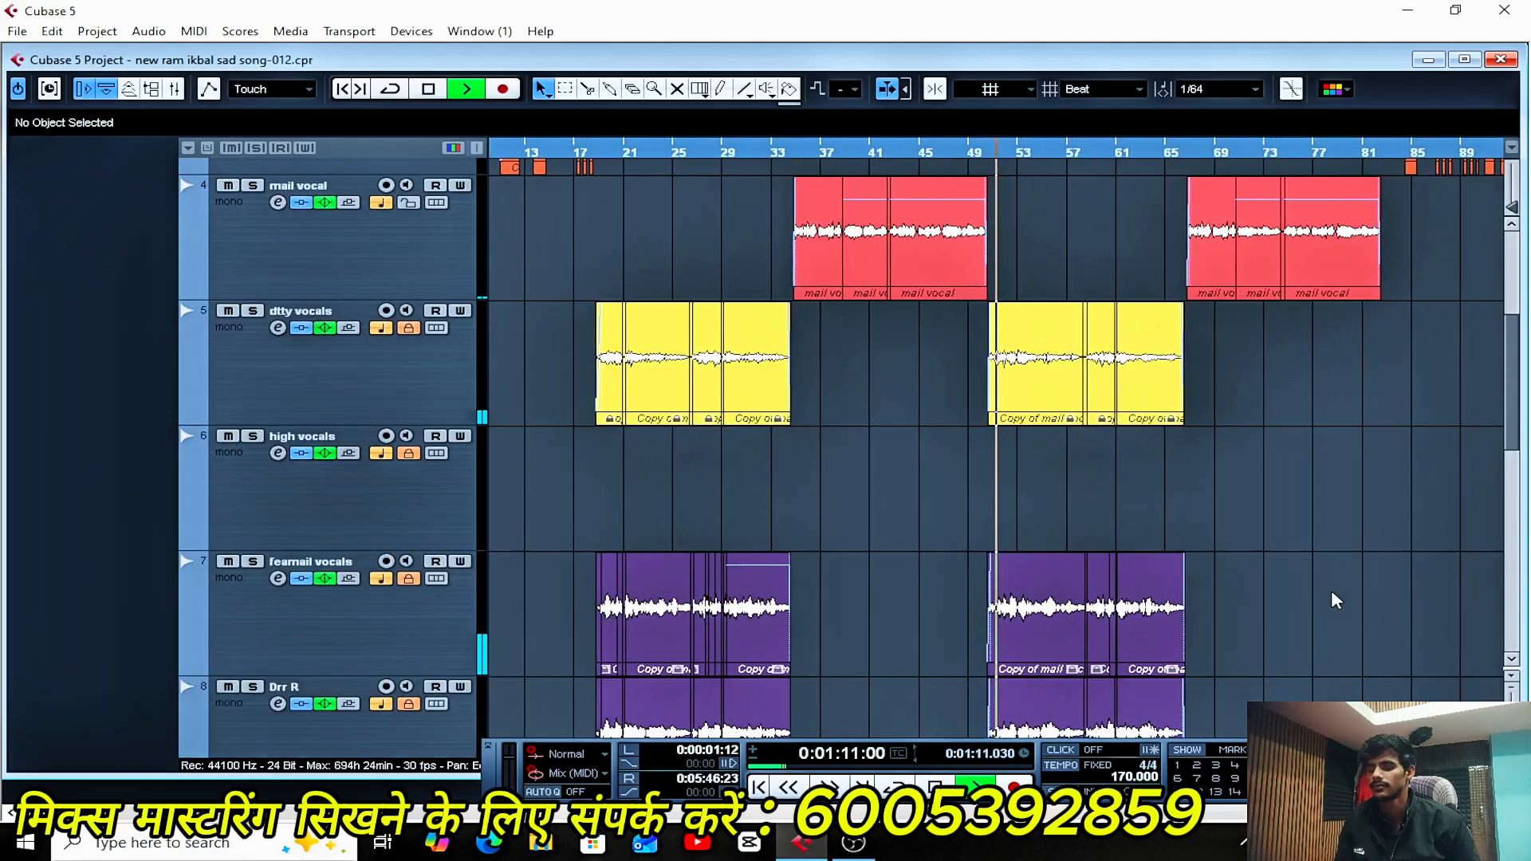
key(space)
key(g)
key(g)
key(g)
scroll(1069, 566, up, 3)
key(h)
key(h)
key(h)
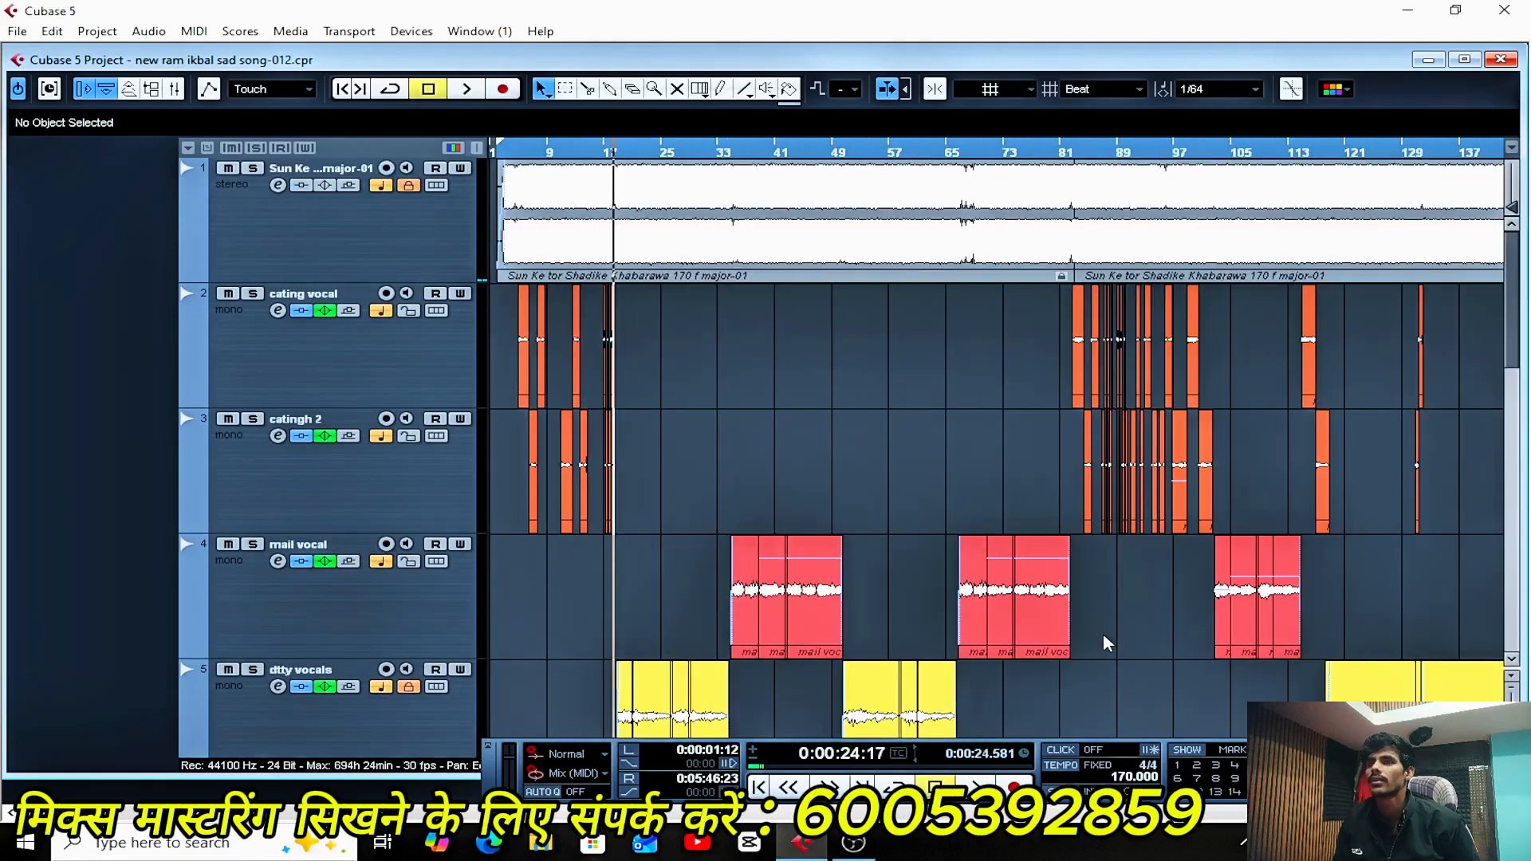
scroll(1140, 617, down, 2)
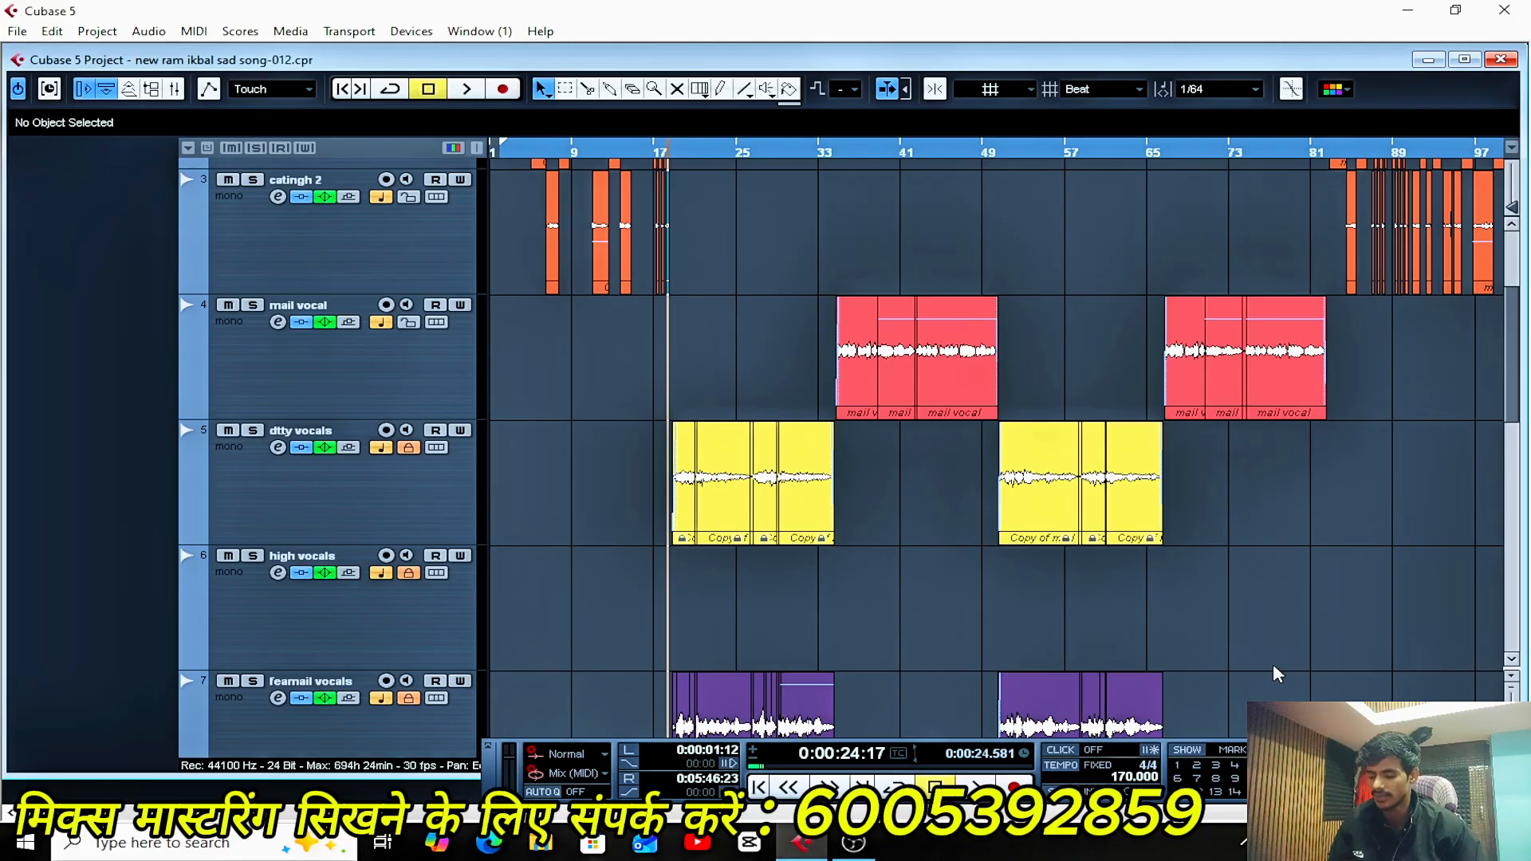
- Switch off both Pro-Q 3 inserts, SSLGChannel Stereo and SSLComp Stereo on the mixer's Stereo Out channel, and close the mixer
key(F3)
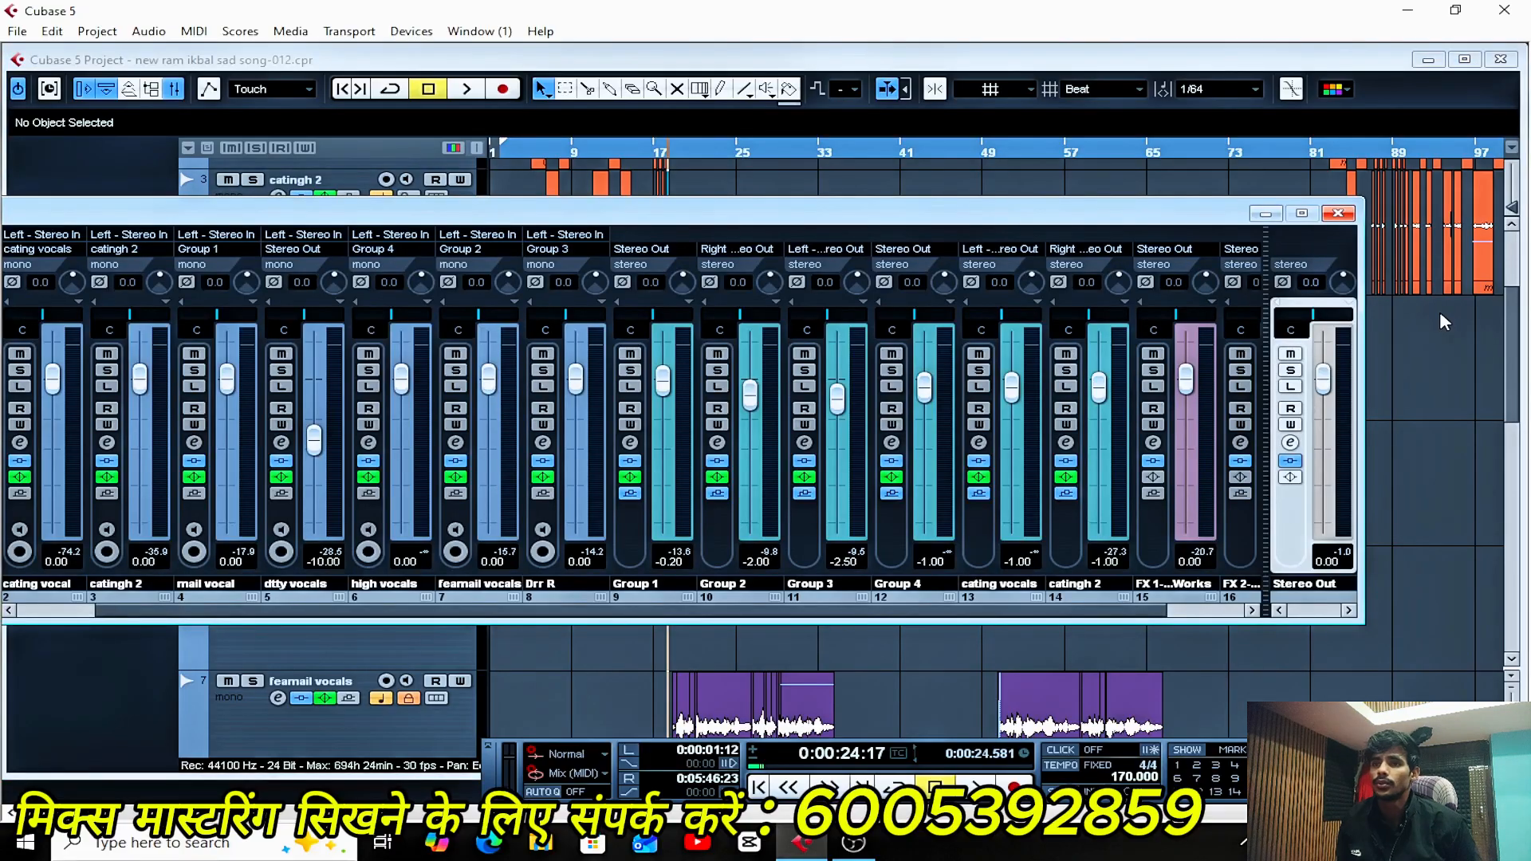
click(1291, 443)
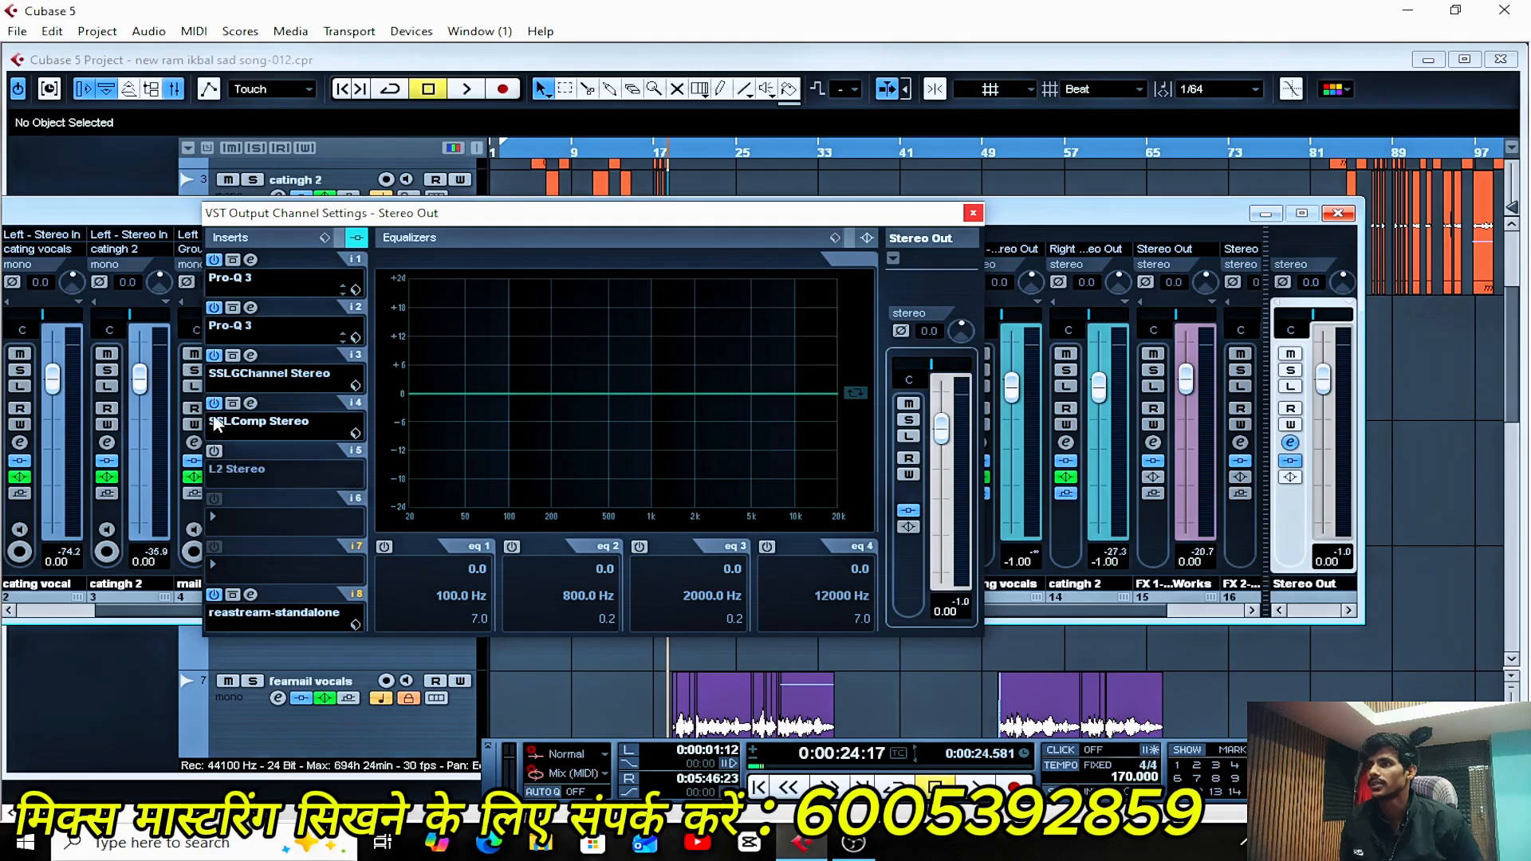
click(216, 423)
click(475, 285)
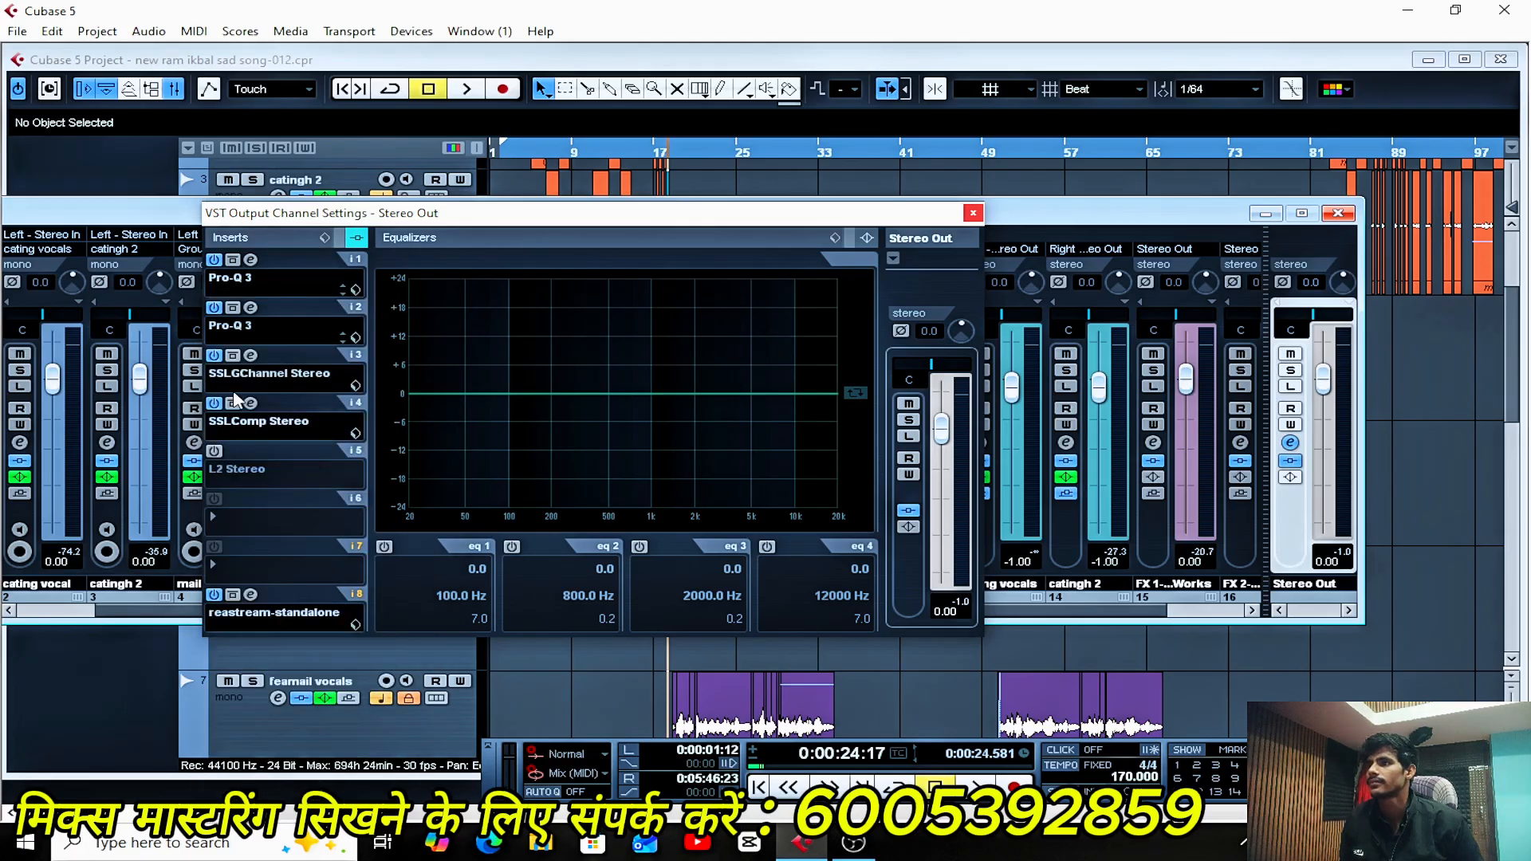
click(214, 404)
click(214, 356)
click(214, 308)
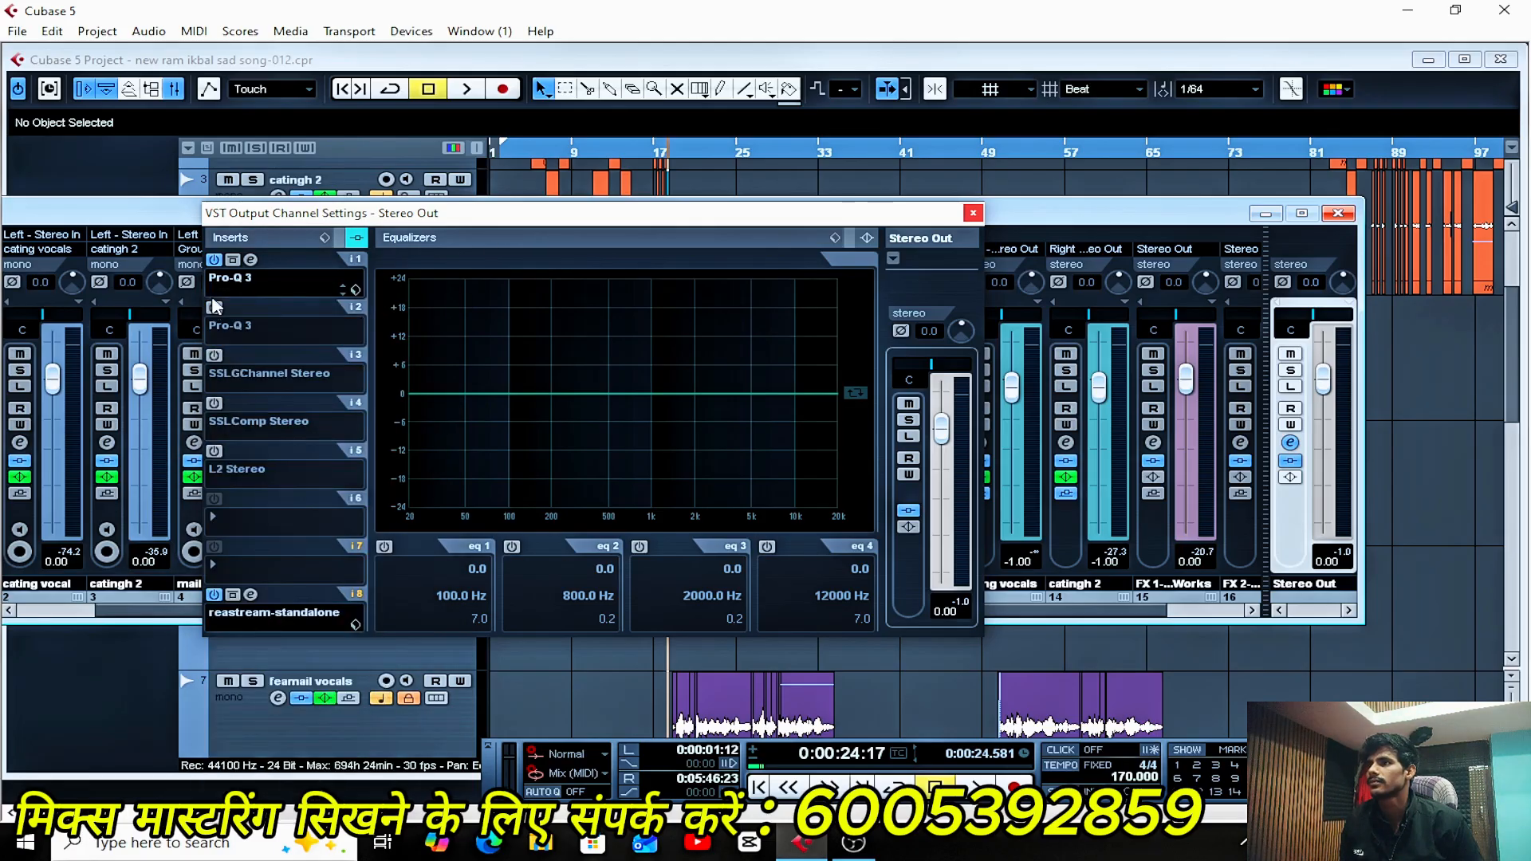
click(213, 261)
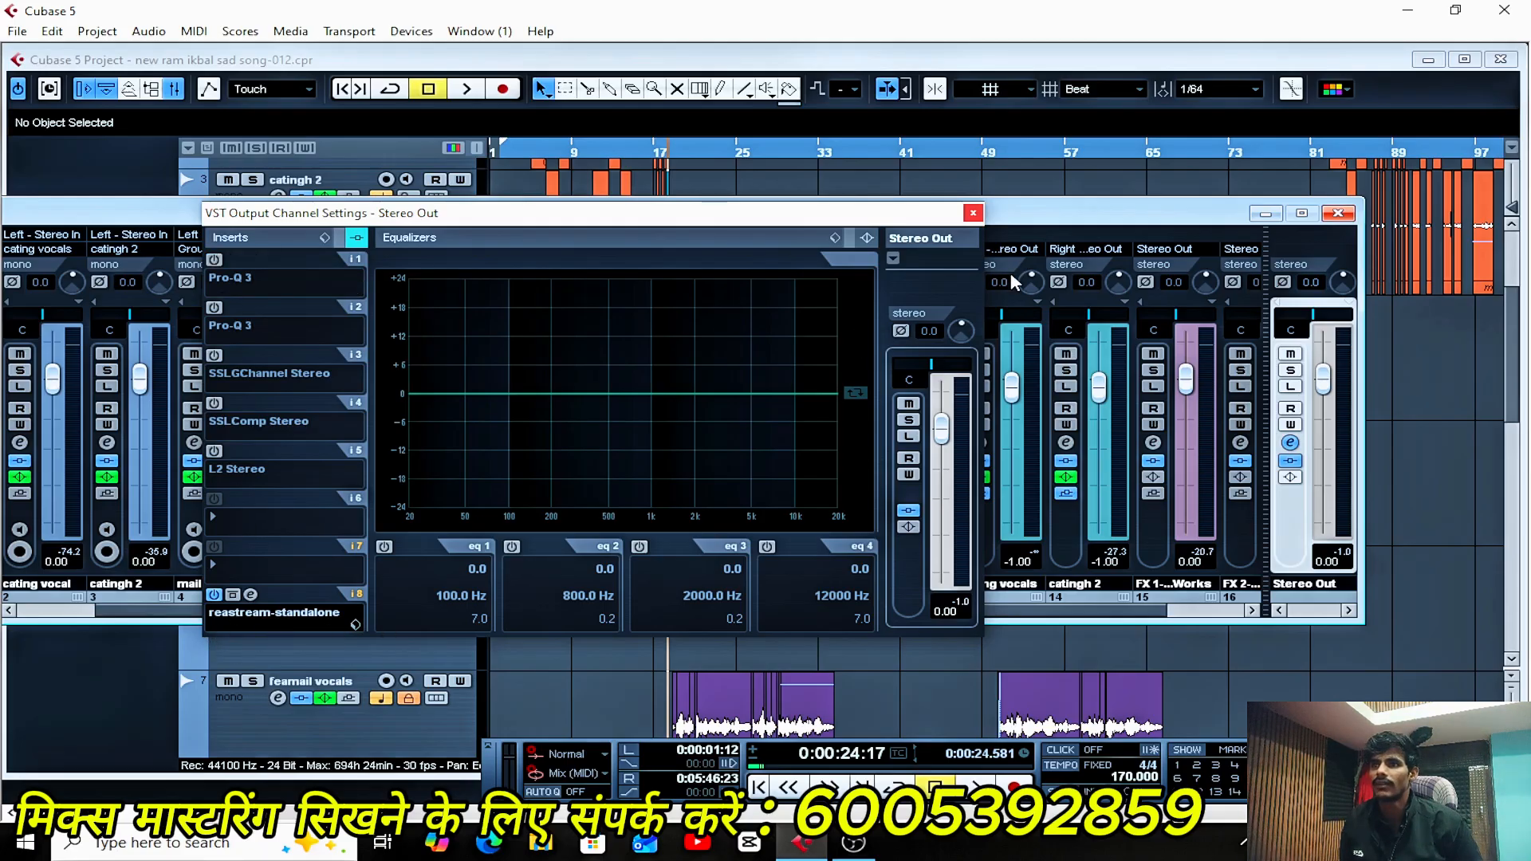
click(974, 214)
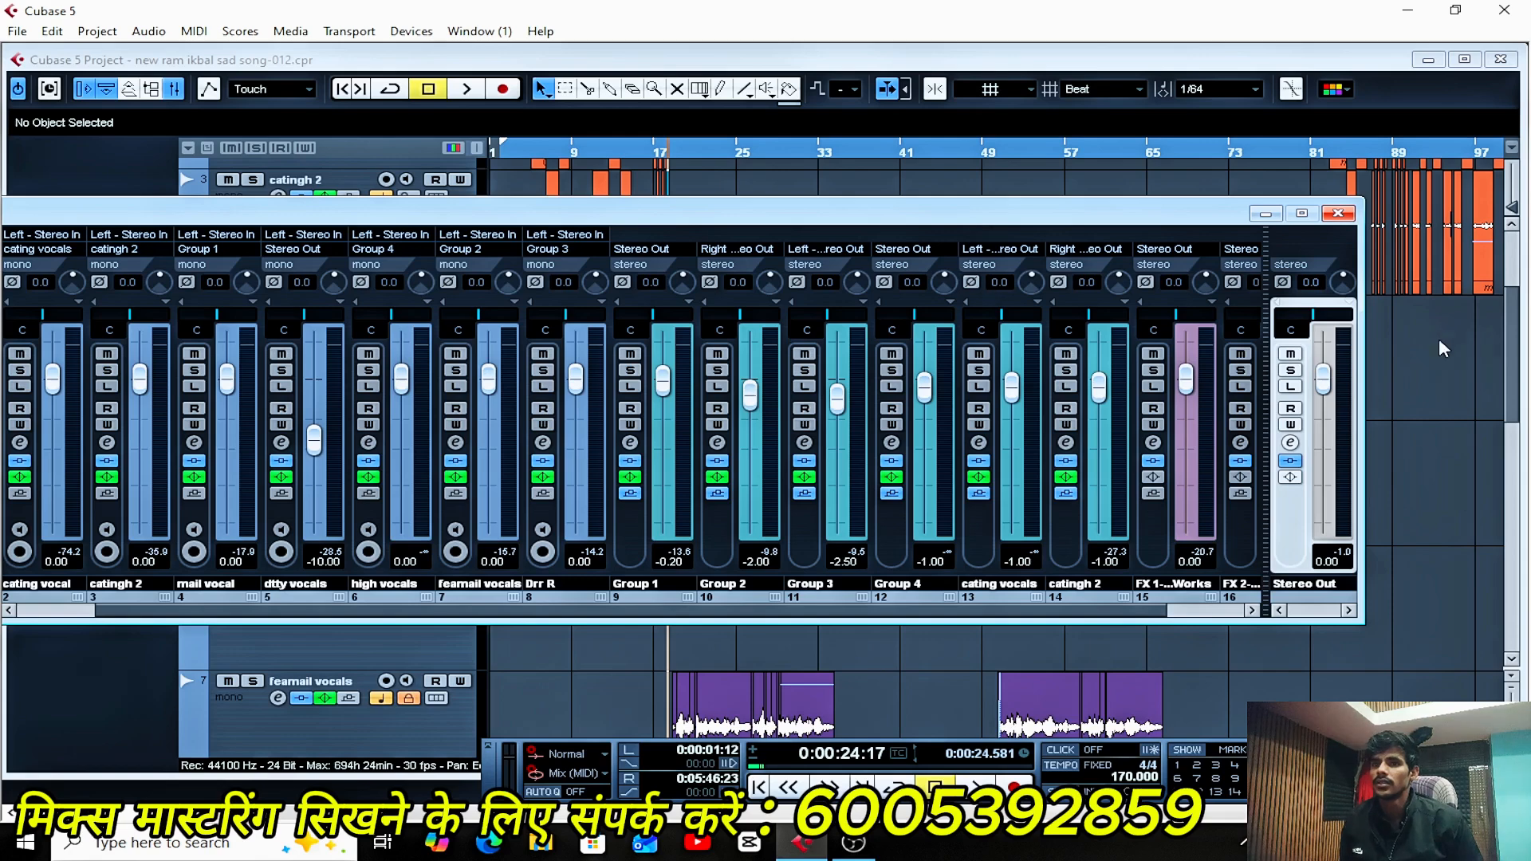
click(1338, 214)
key(h)
key(h)
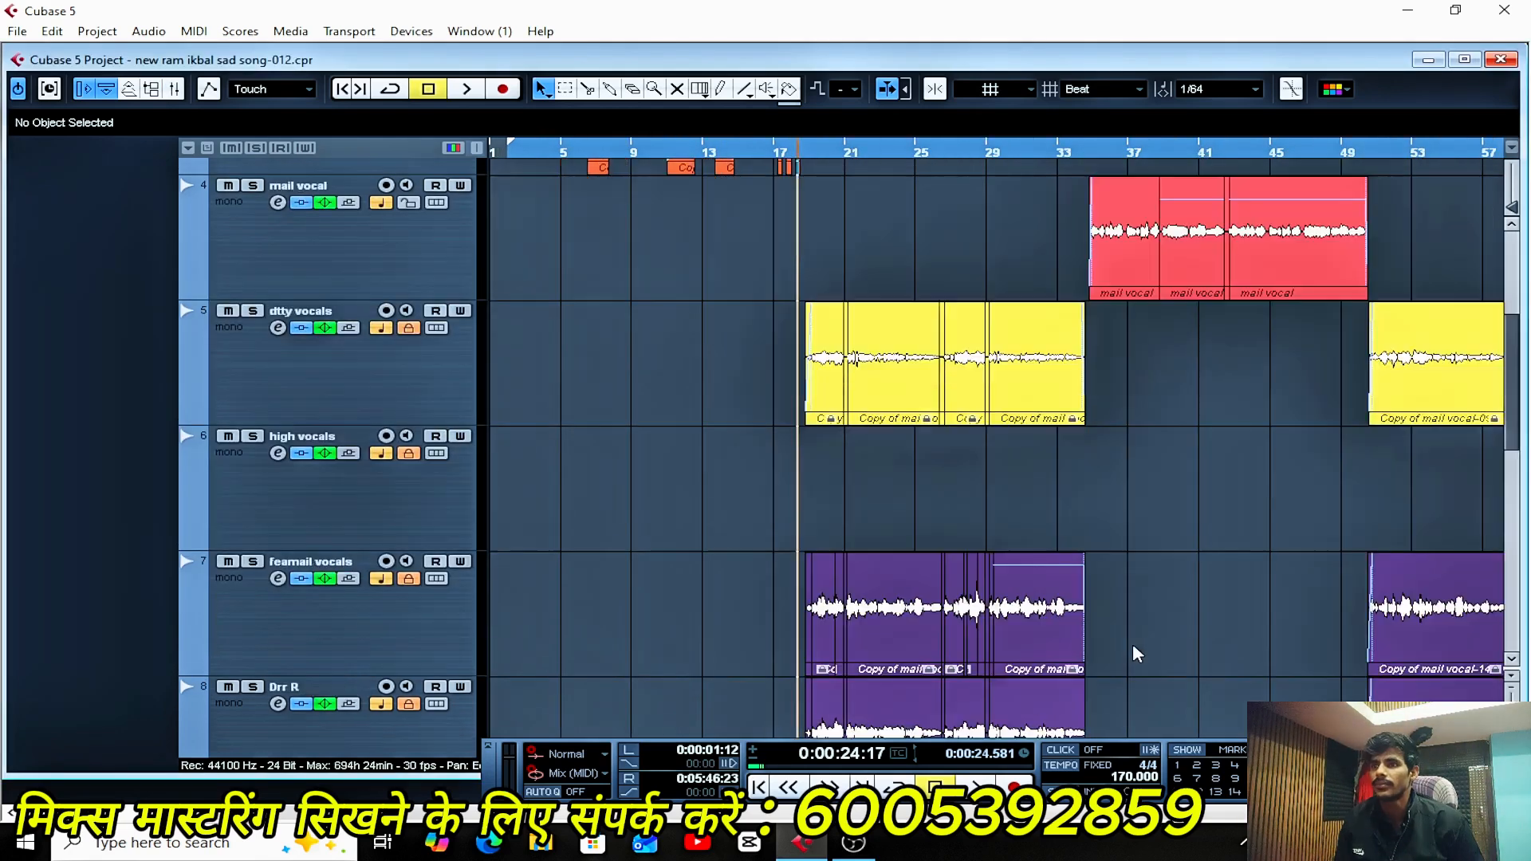
scroll(1132, 652, up, 5)
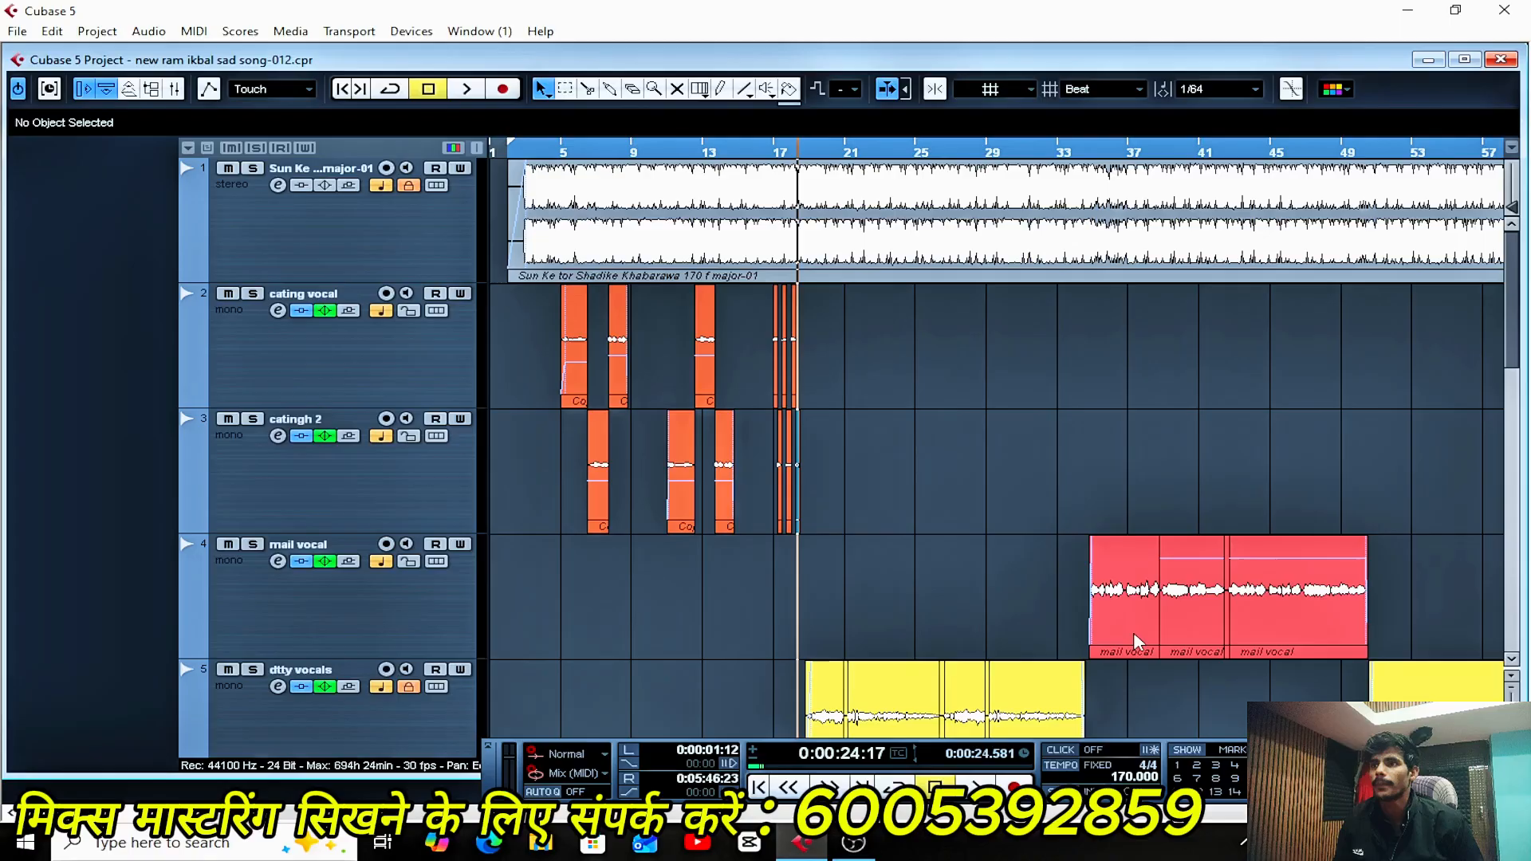
- Move the project cursor to just before bar 5 and review the inserts and EQ in the cating vocal channel settings
click(562, 157)
key(h)
key(h)
key(h)
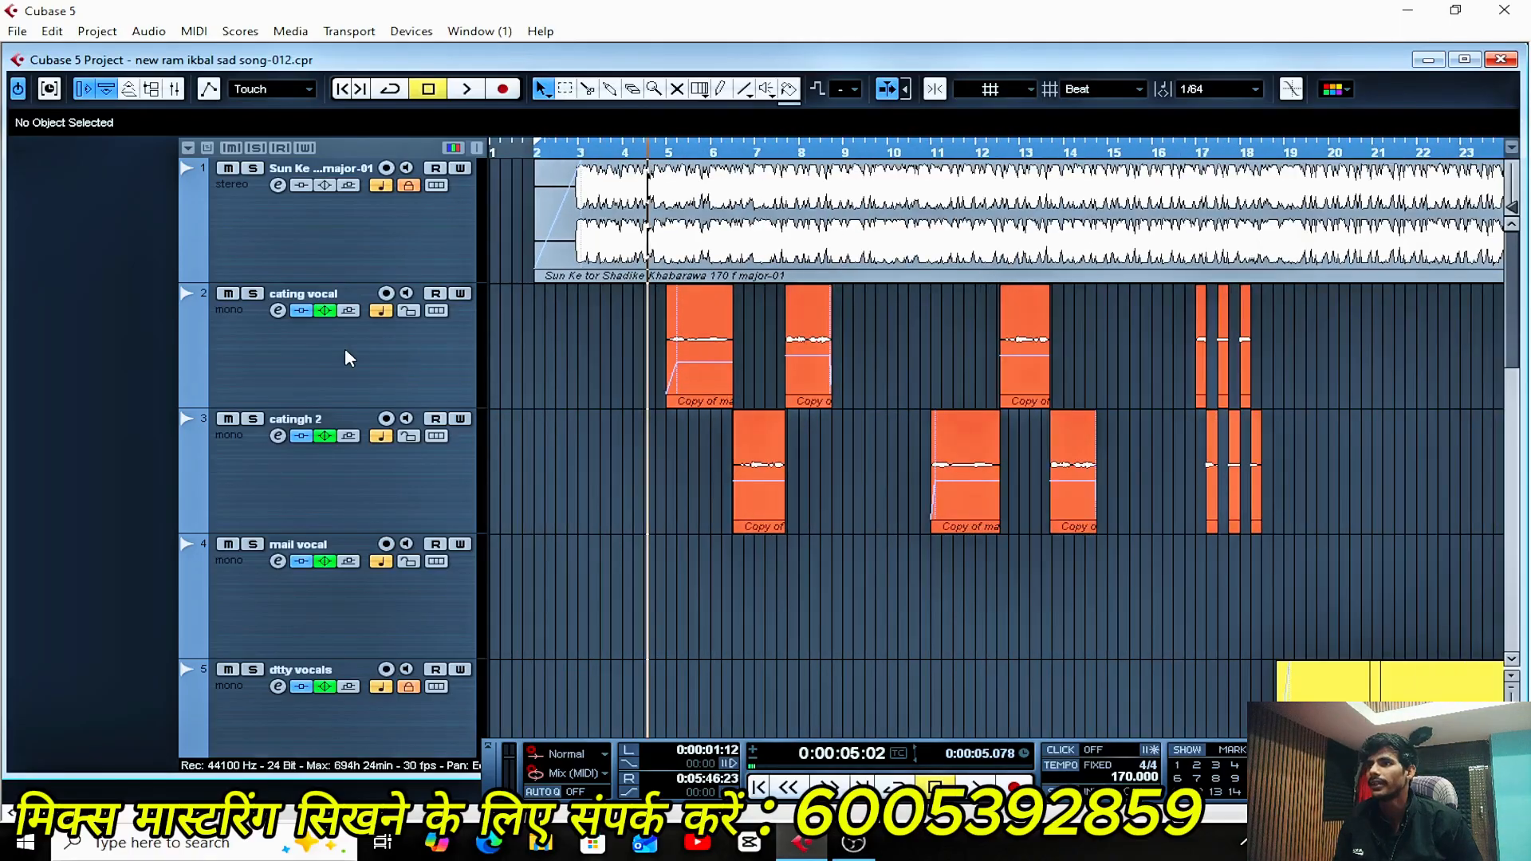
click(287, 349)
key(g)
click(278, 312)
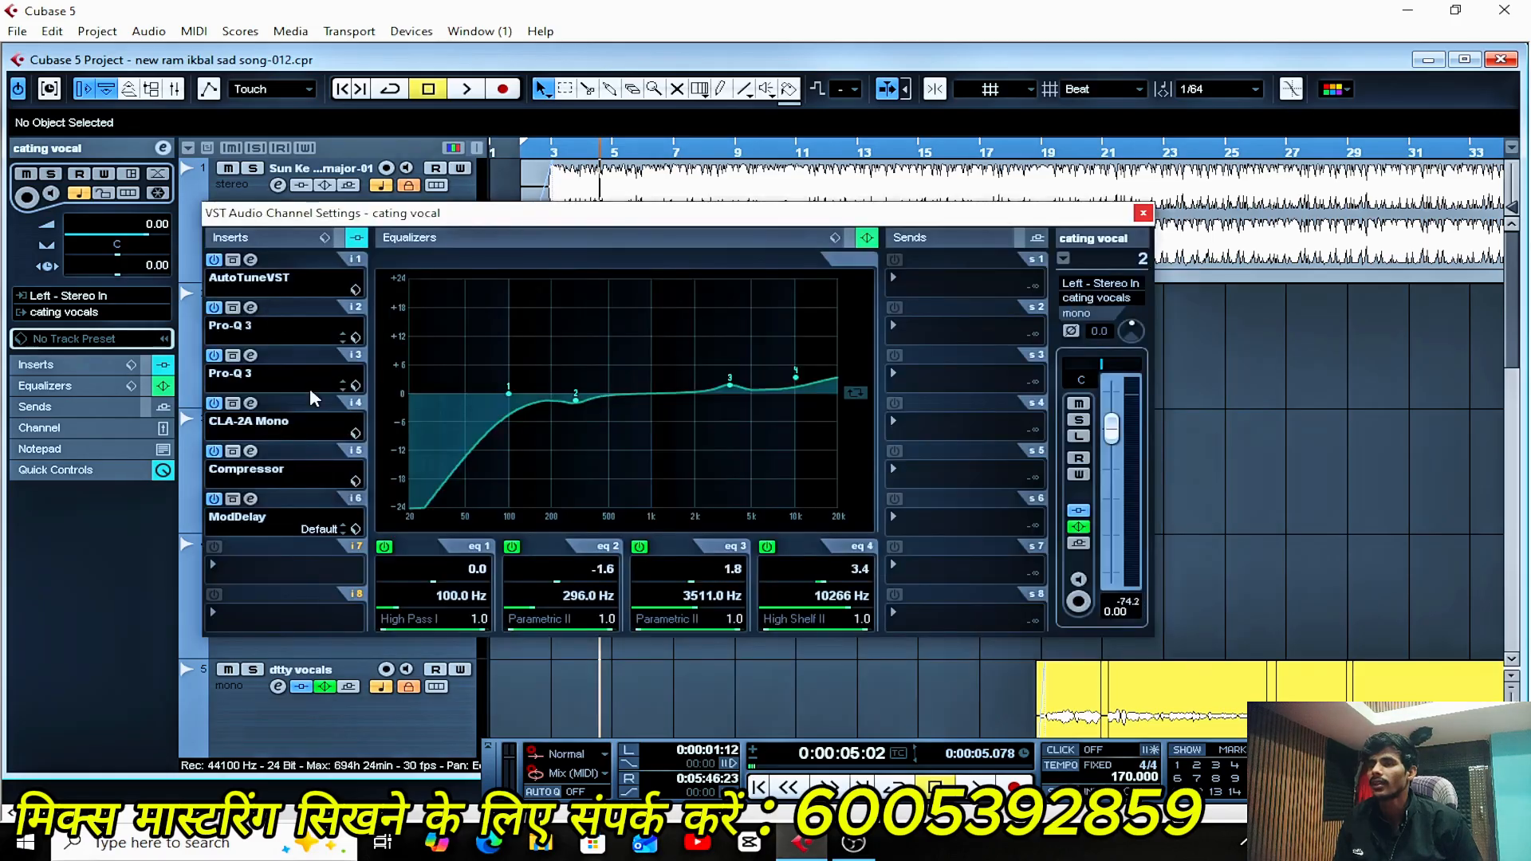
click(1144, 214)
- Review the inserts and EQ in the mail vocal track's channel settings and close them
scroll(959, 600, down, 3)
key(g)
key(g)
key(g)
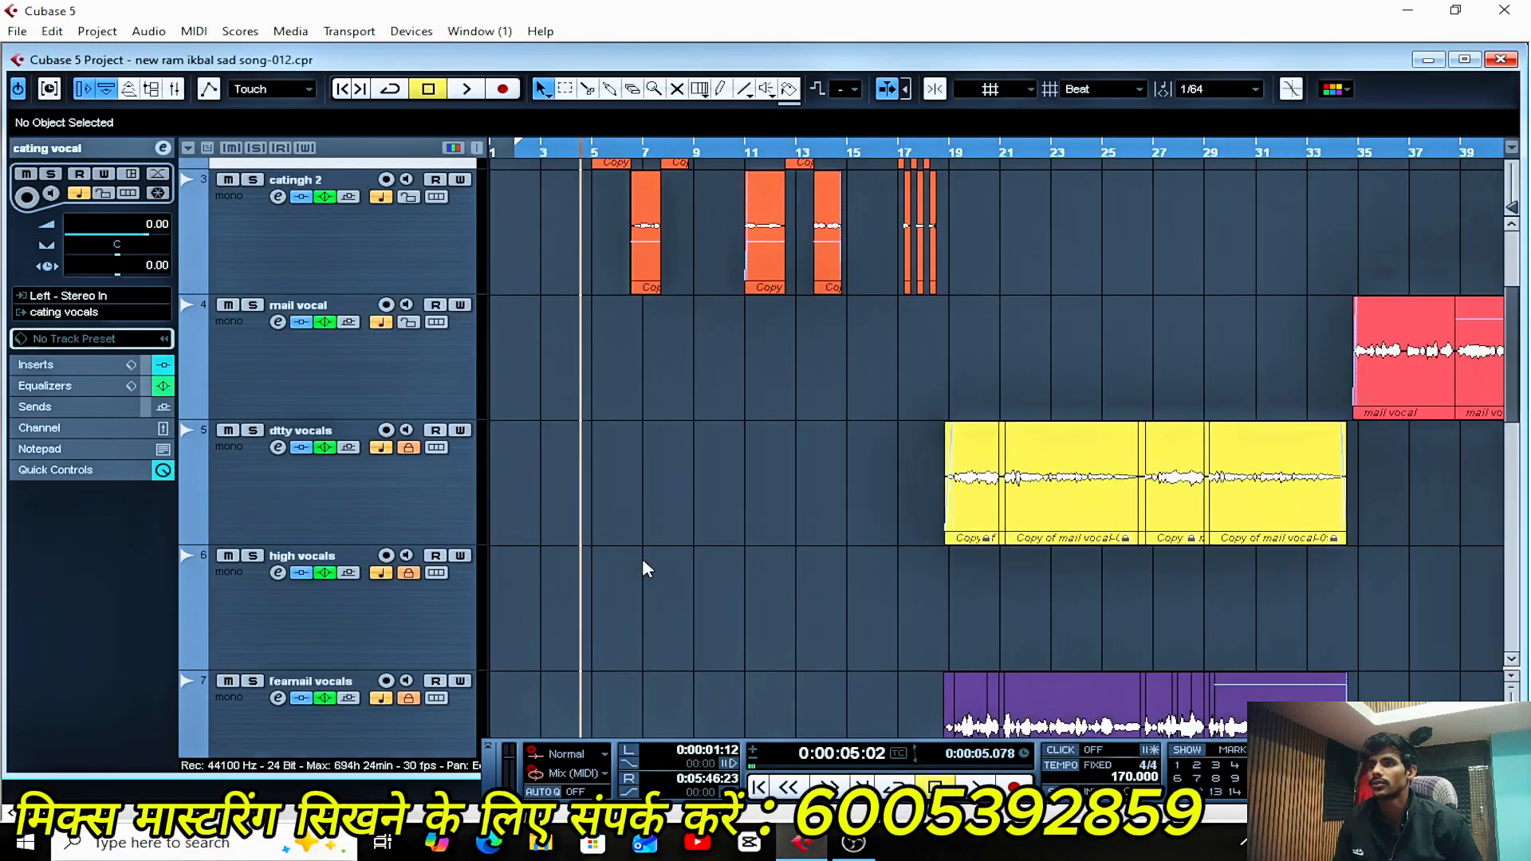
click(338, 383)
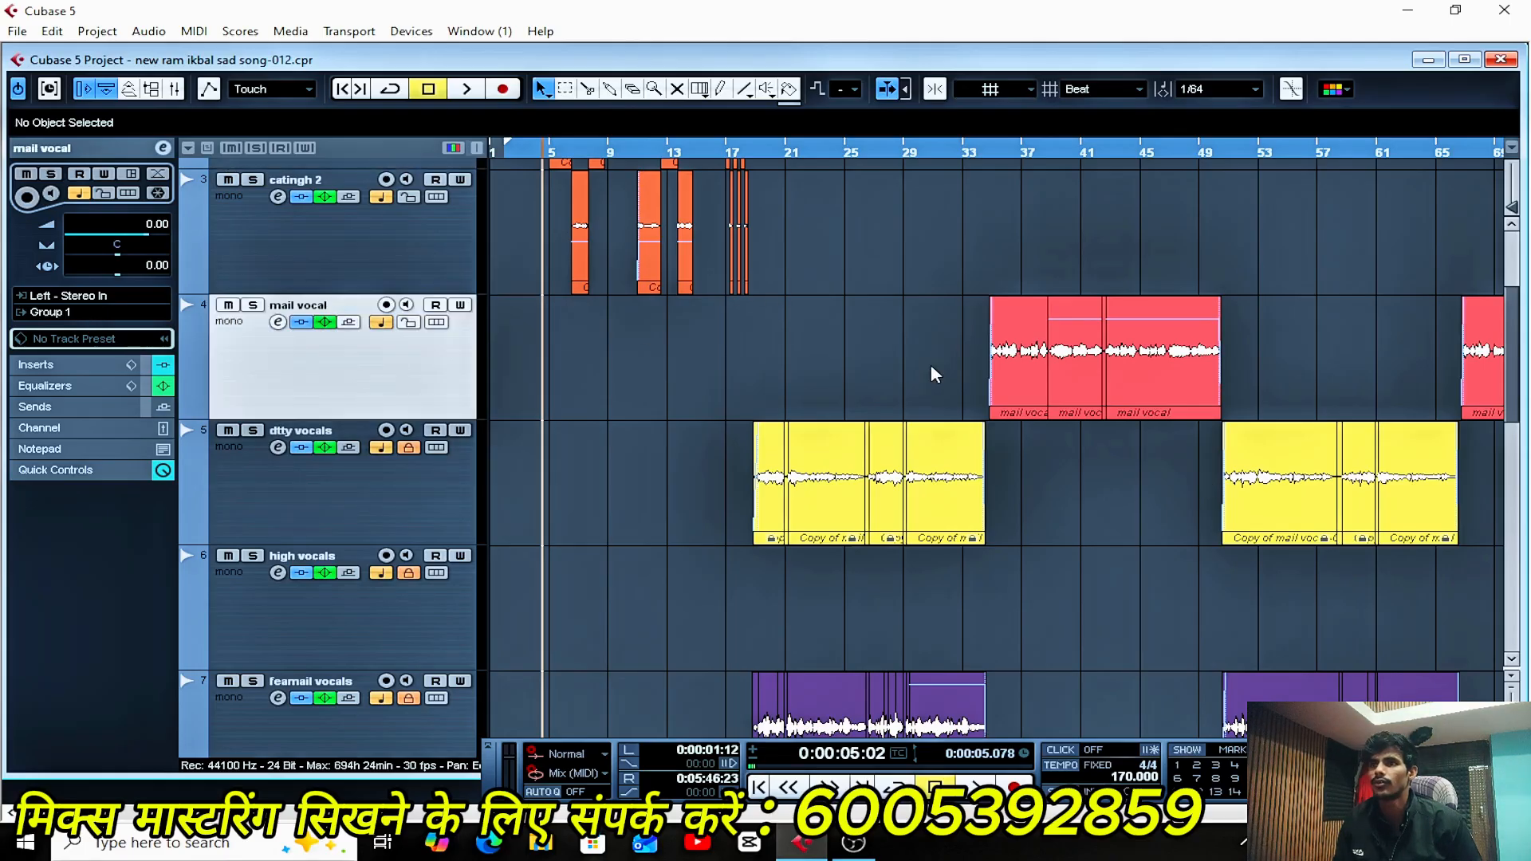
click(277, 321)
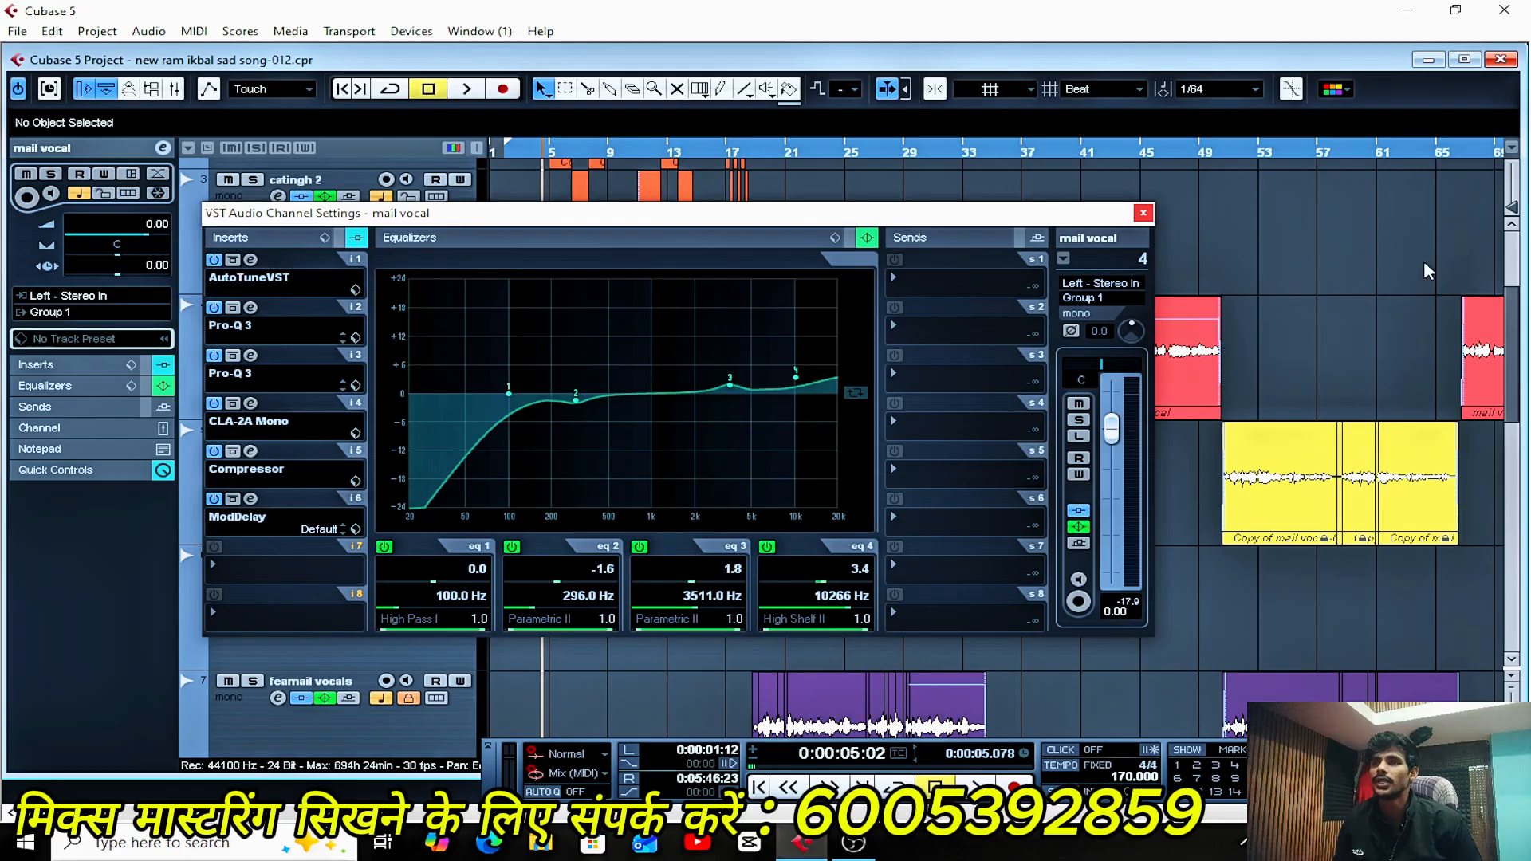
click(1144, 213)
- Review the inserts, EQ and sends of the cating vocals group channel and close its settings
scroll(831, 368, up, 3)
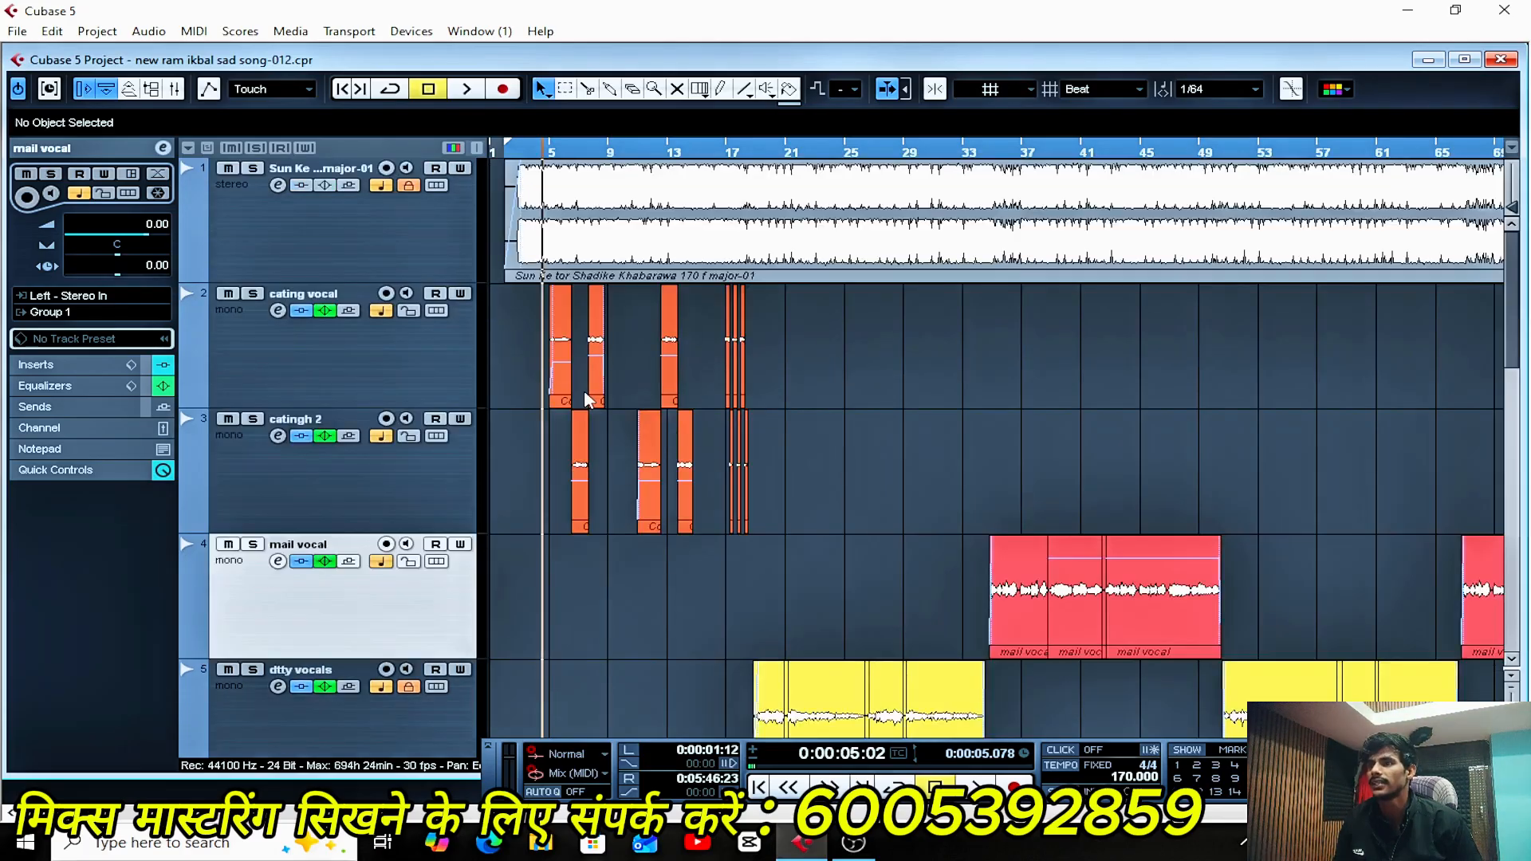
scroll(878, 407, down, 4)
scroll(873, 395, up, 4)
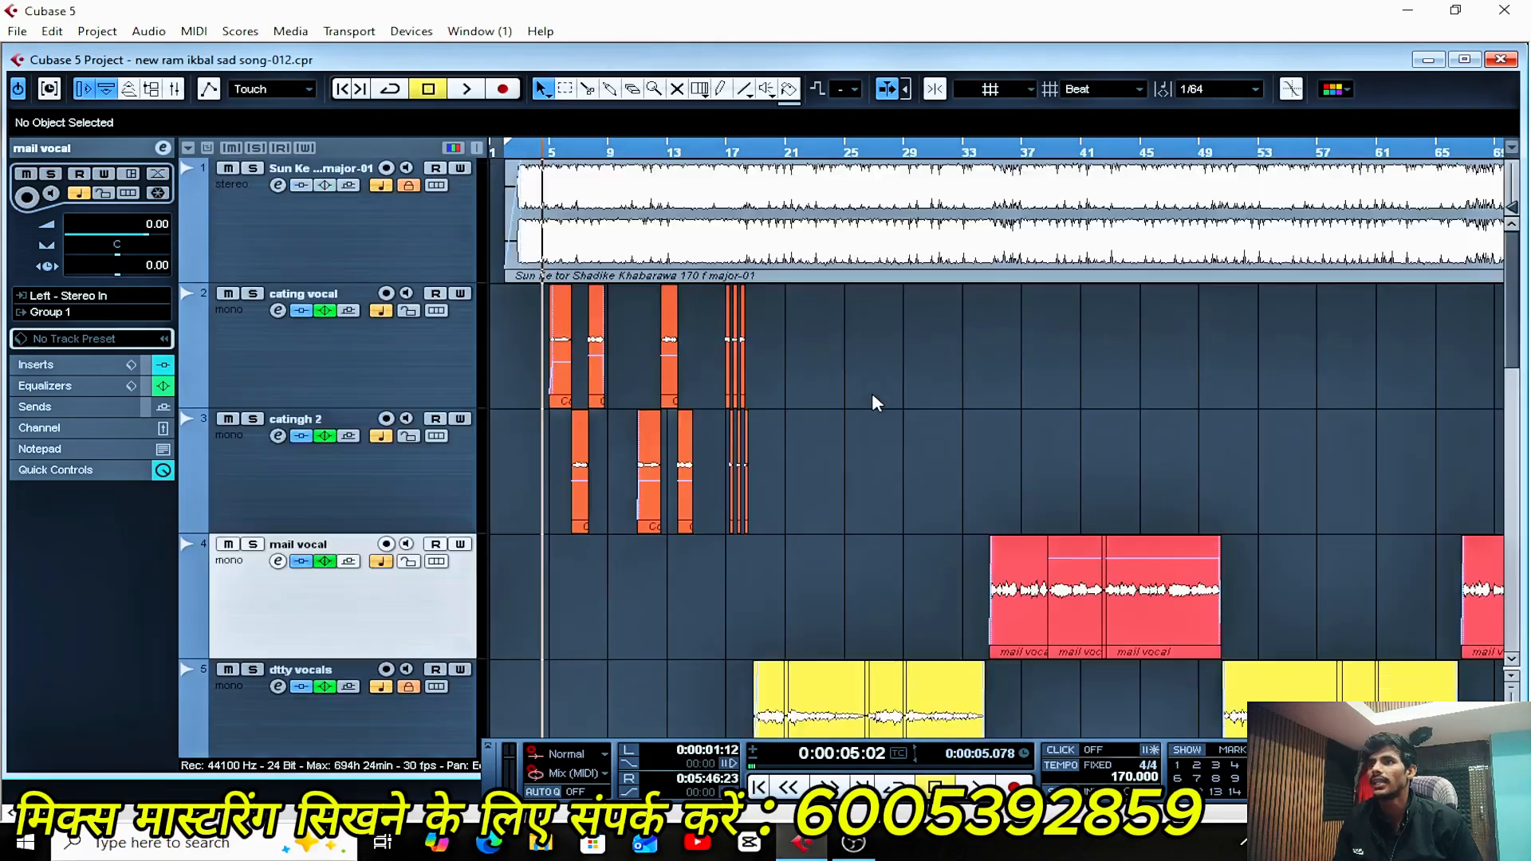
scroll(806, 396, down, 10)
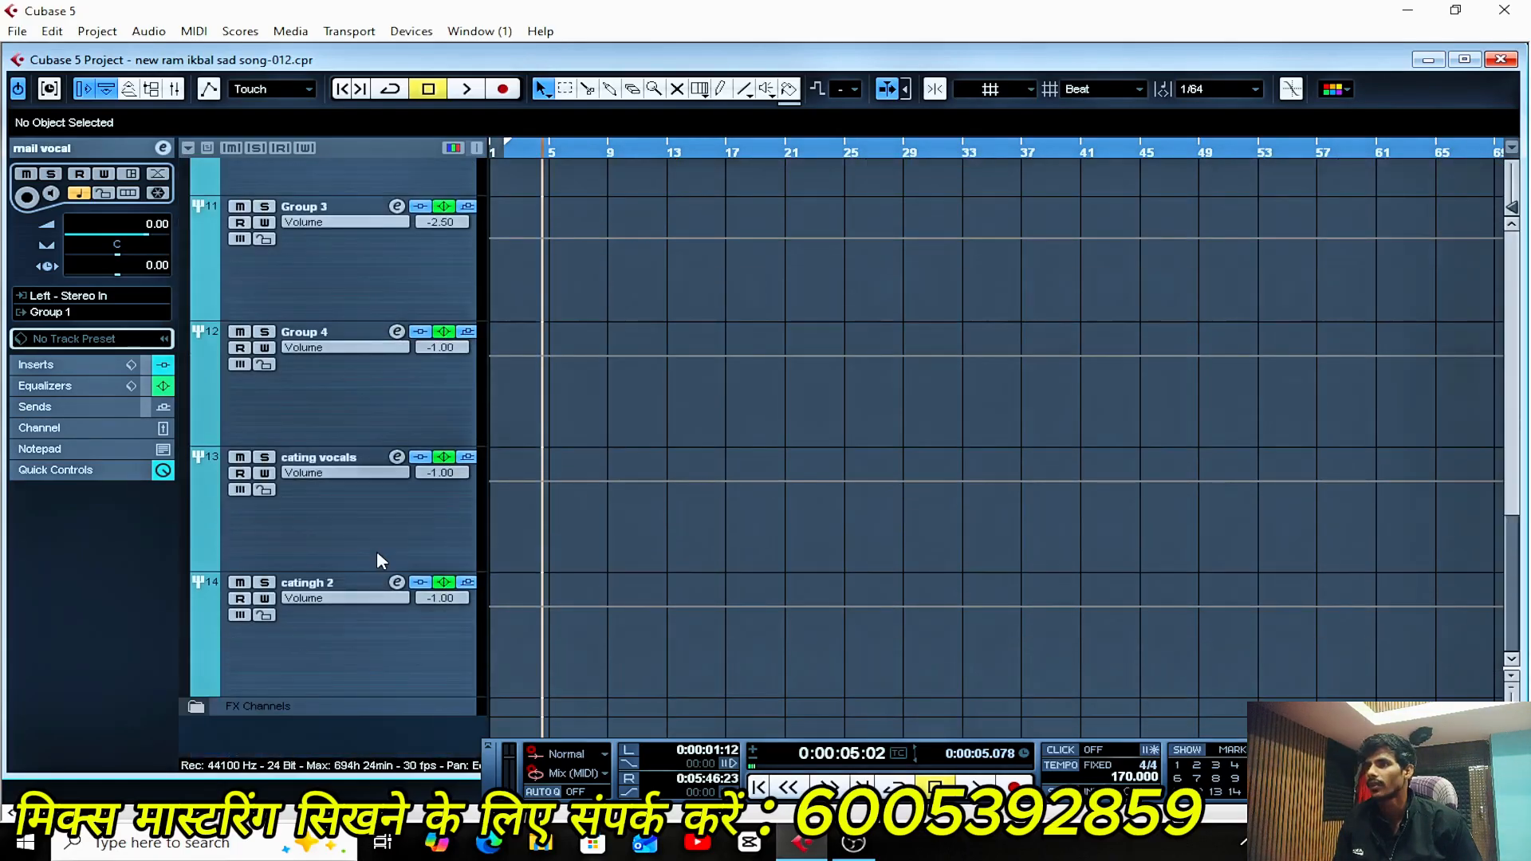
click(363, 521)
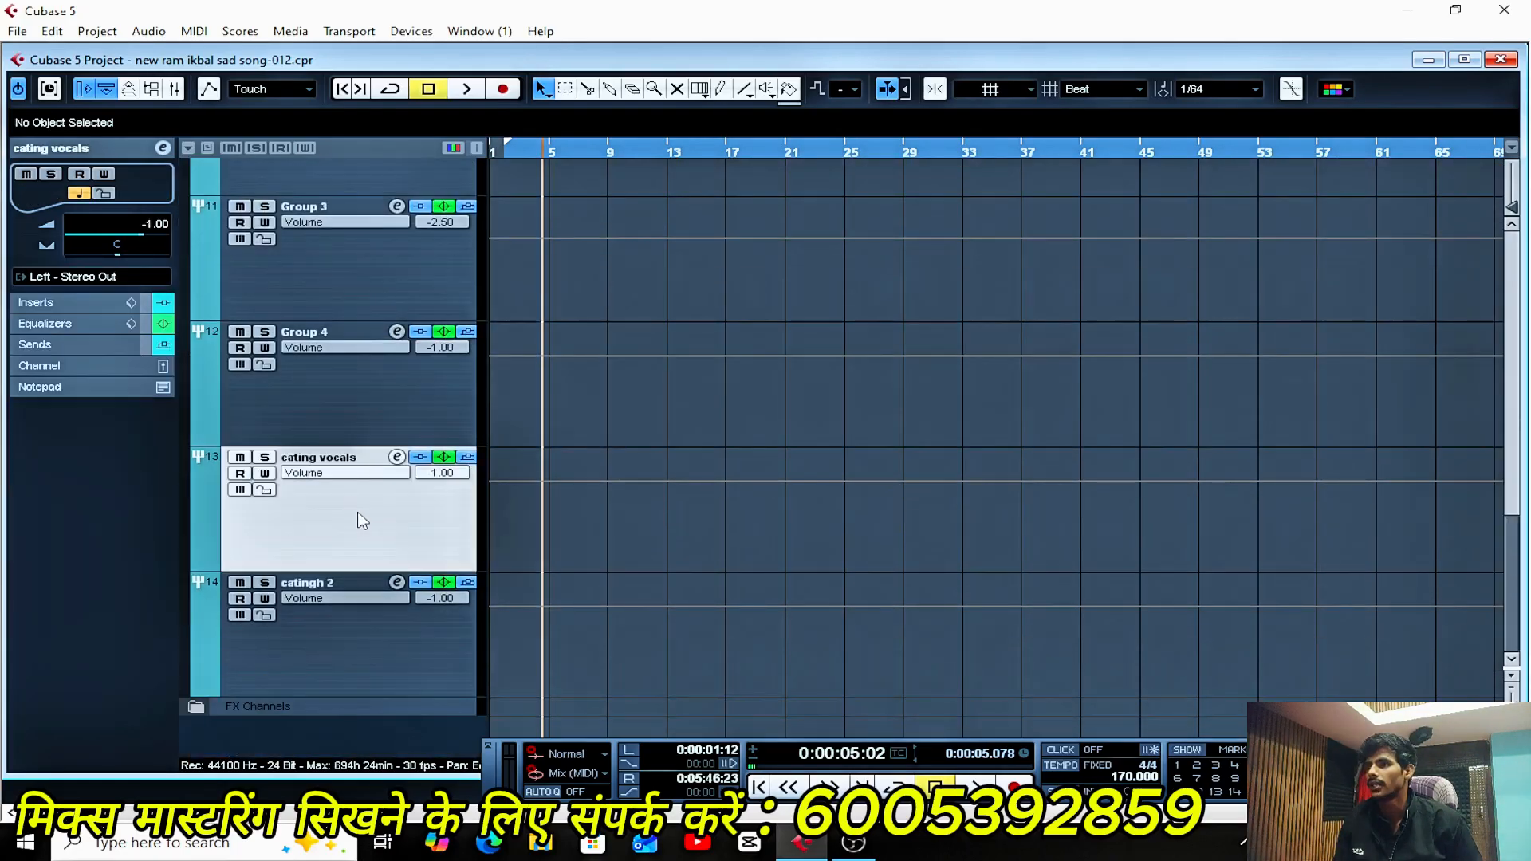
click(396, 457)
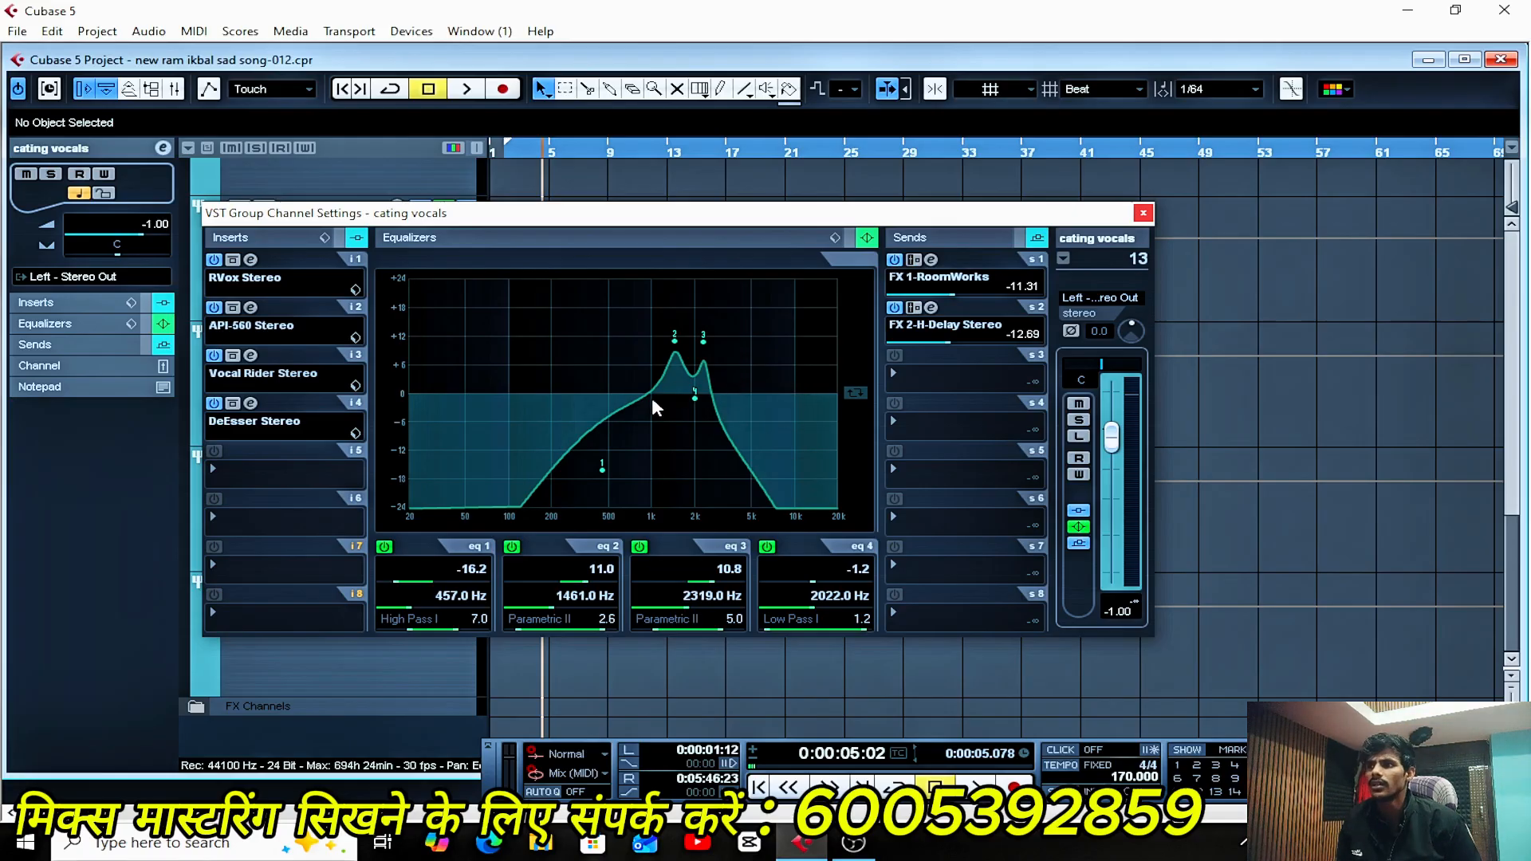
click(1144, 214)
- Mute the Sun Ke music track and play the cating vocal and catingh 2 clips from just before bar 5
scroll(1056, 366, up, 5)
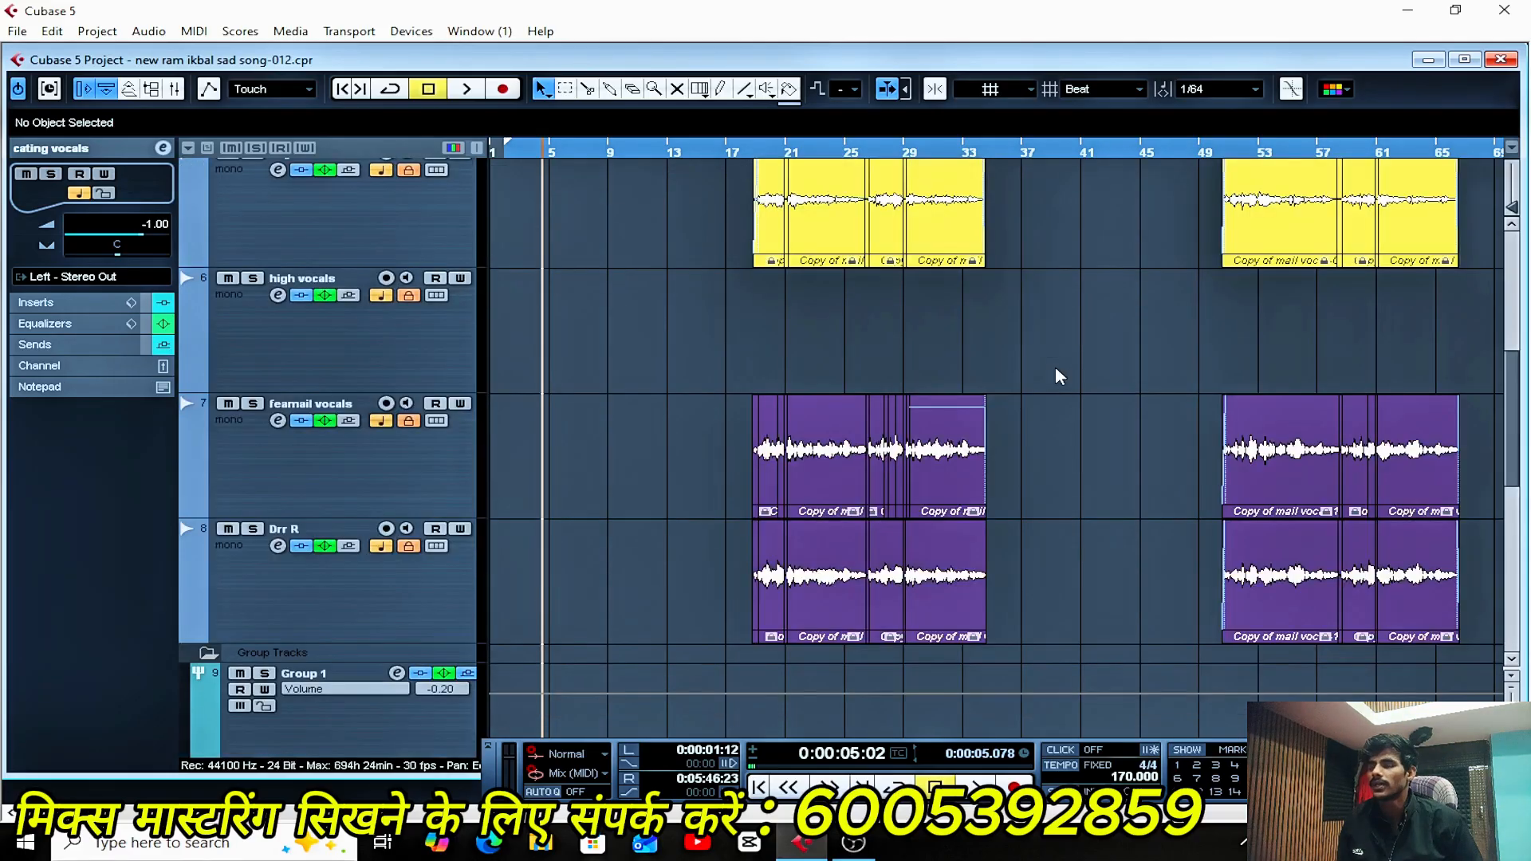
scroll(694, 321, up, 2)
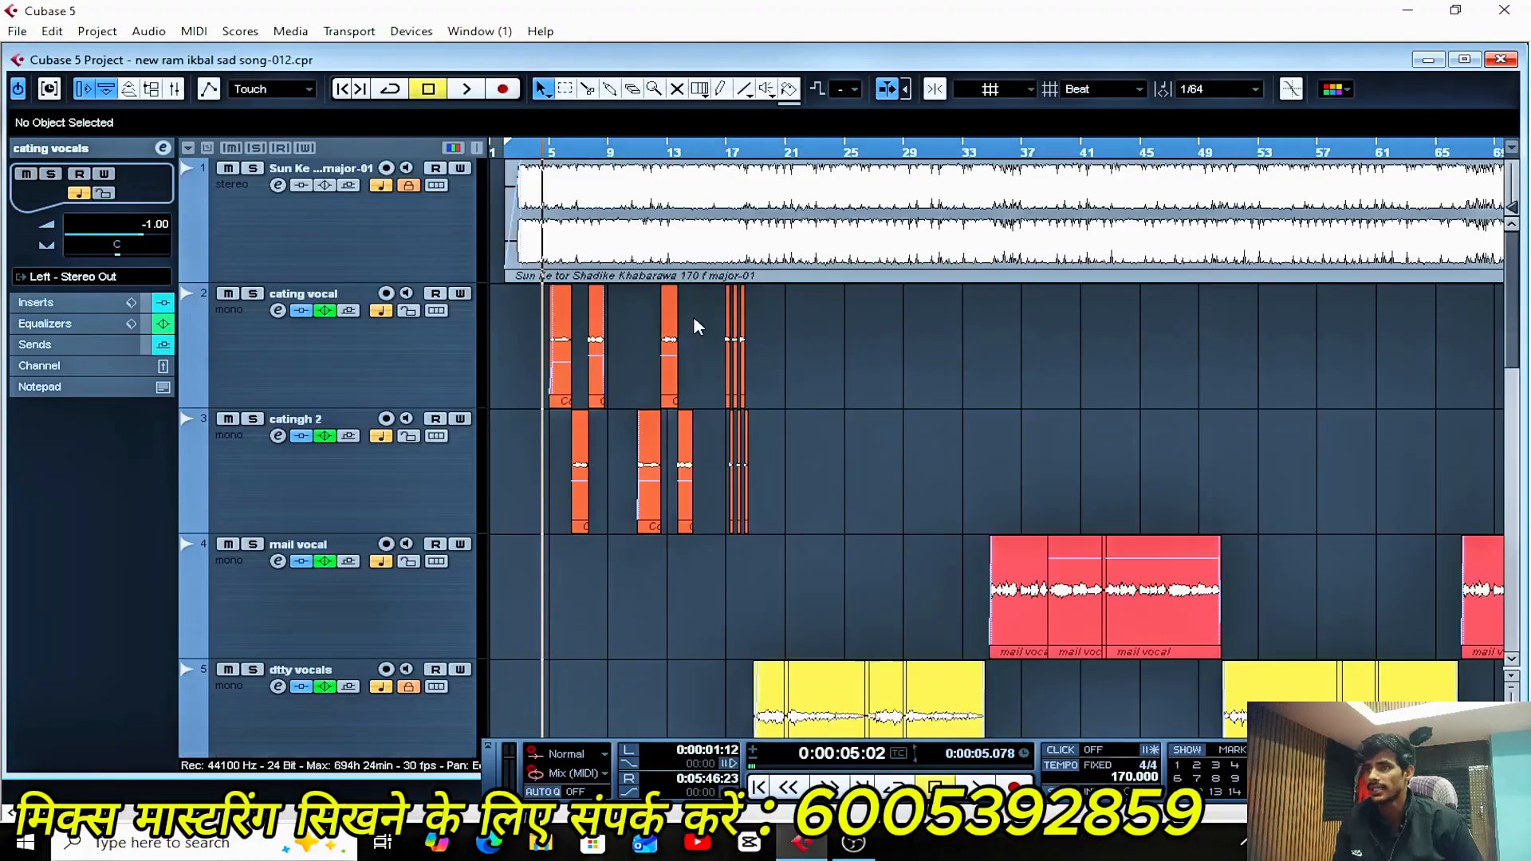
key(space)
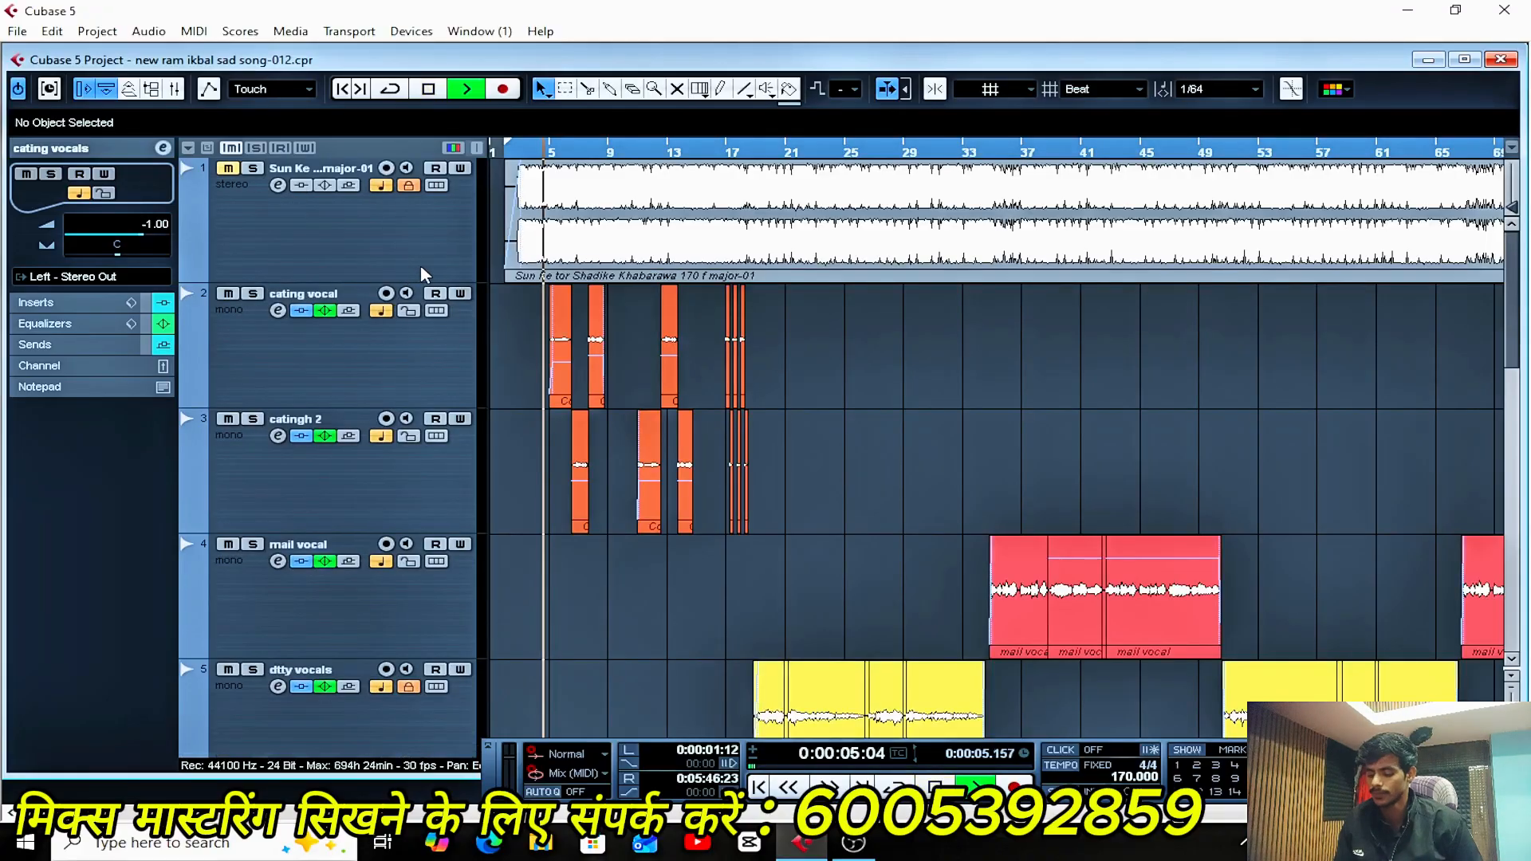
key(h)
key(h)
key(h)
key(g)
key(g)
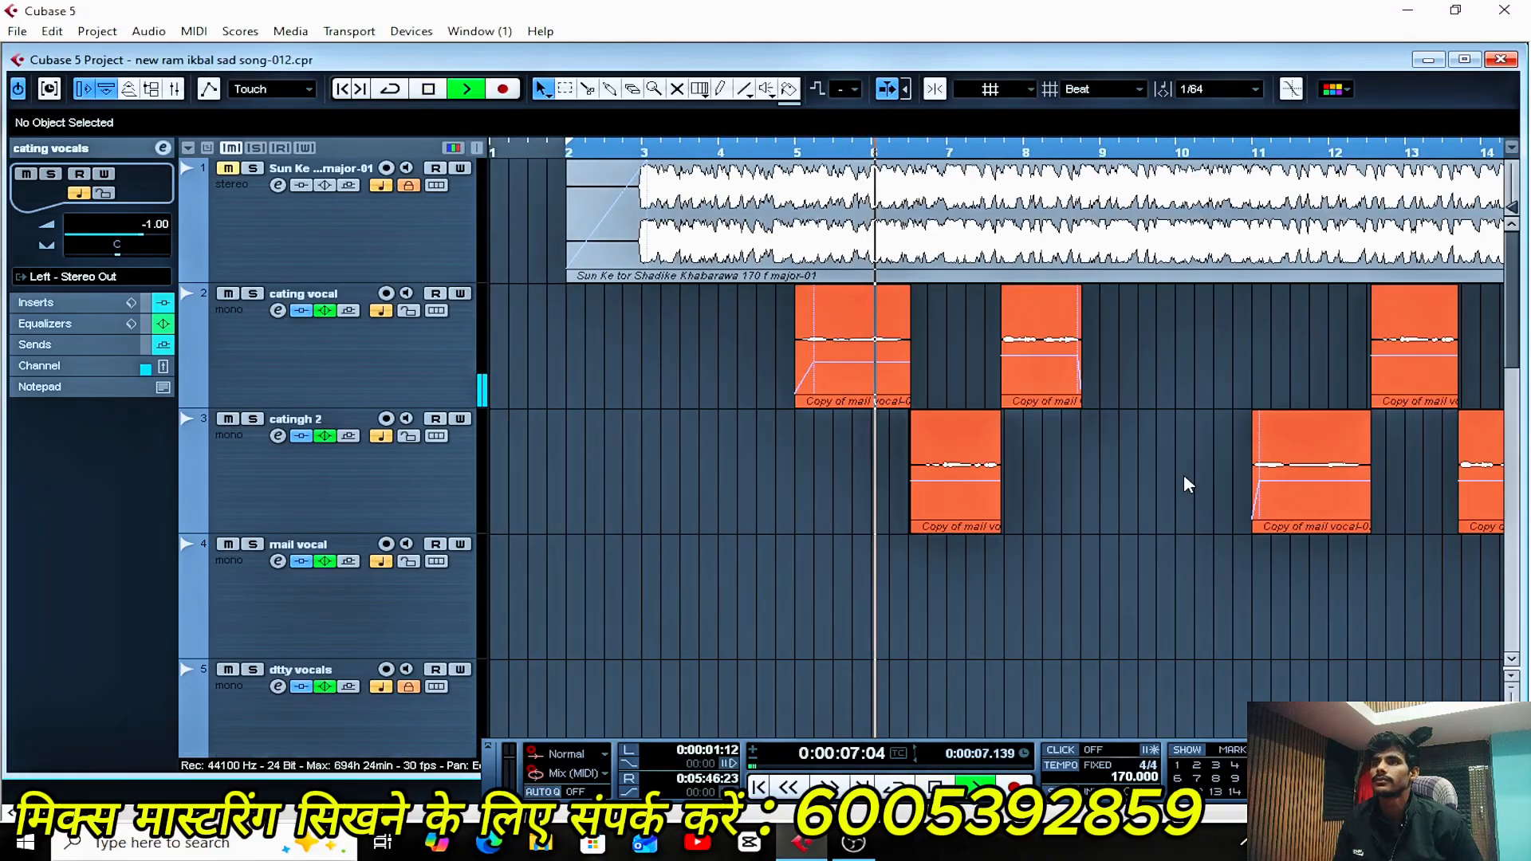
key(h)
key(h)
key(h)
key(h)
key(g)
key(g)
key(g)
key(g)
key(g)
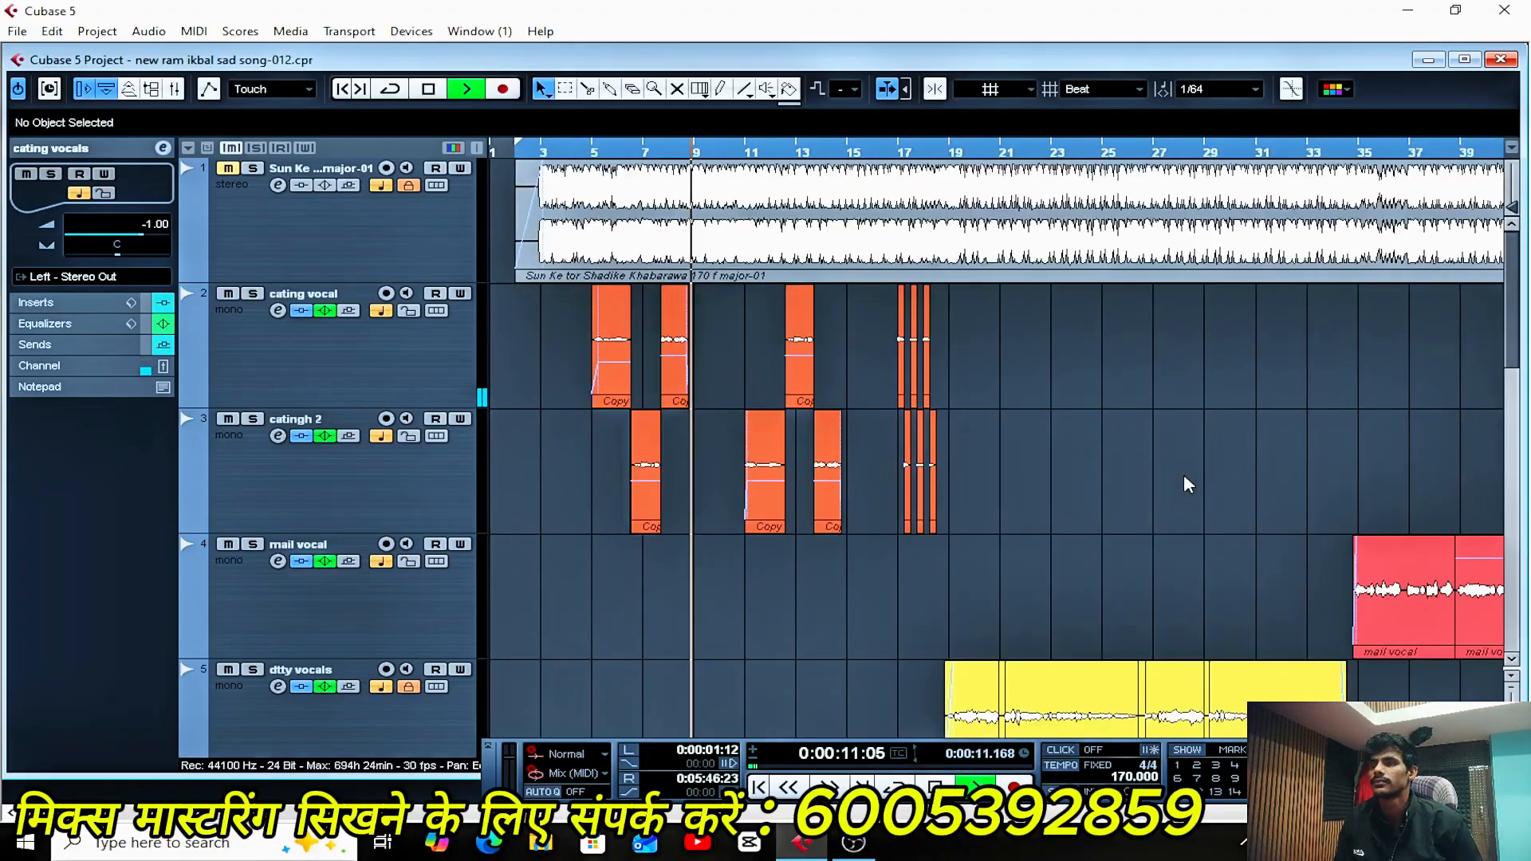
- Skip playback ahead to just before the catingh 2 clip at bar 11 and stop playback
key(h)
click(851, 152)
key(h)
key(h)
key(h)
key(h)
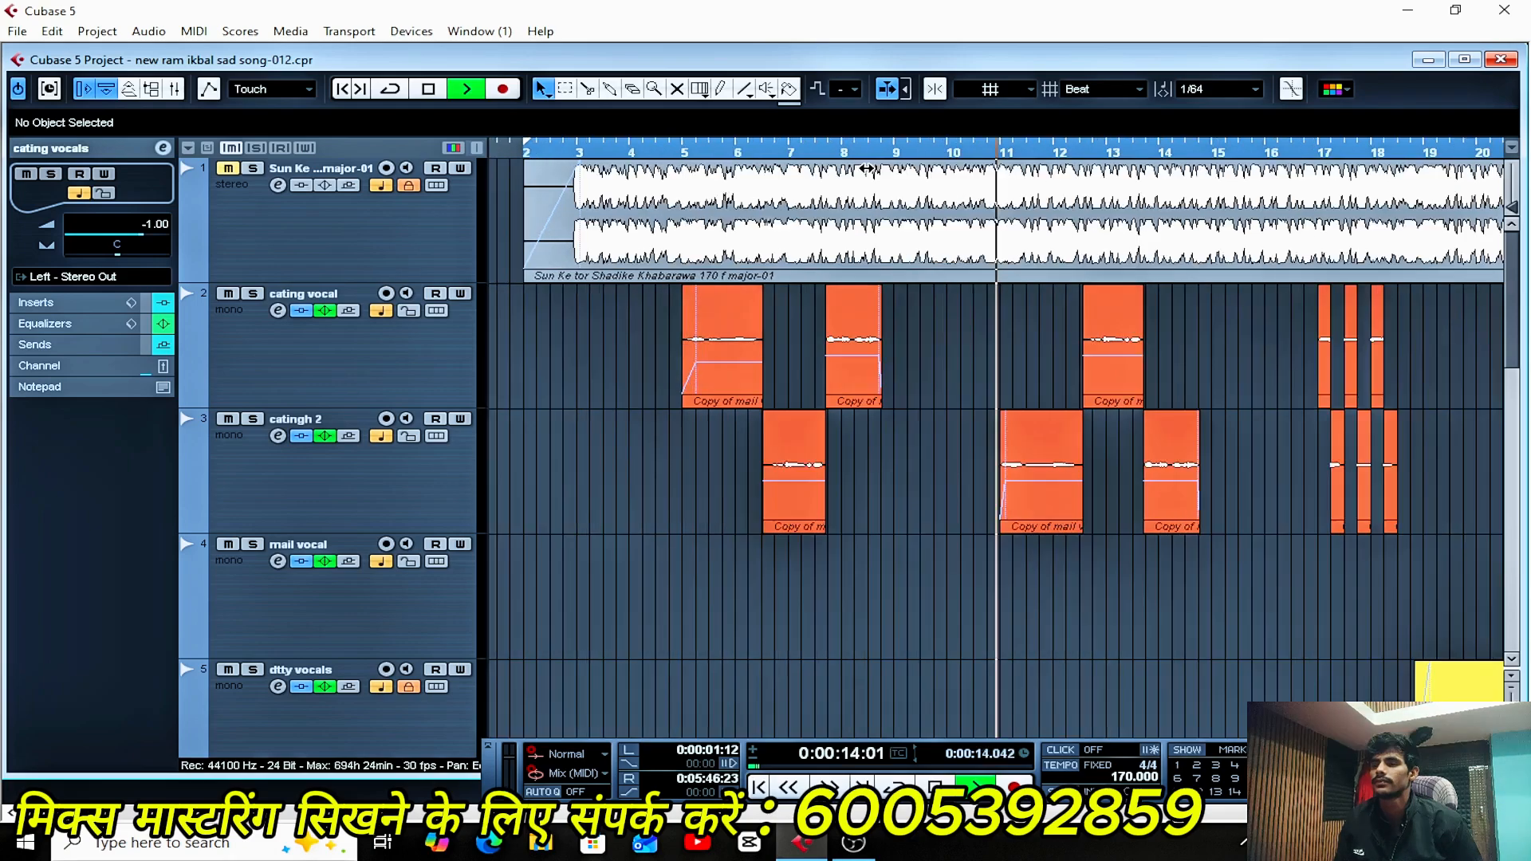
key(g)
key(g)
key(space)
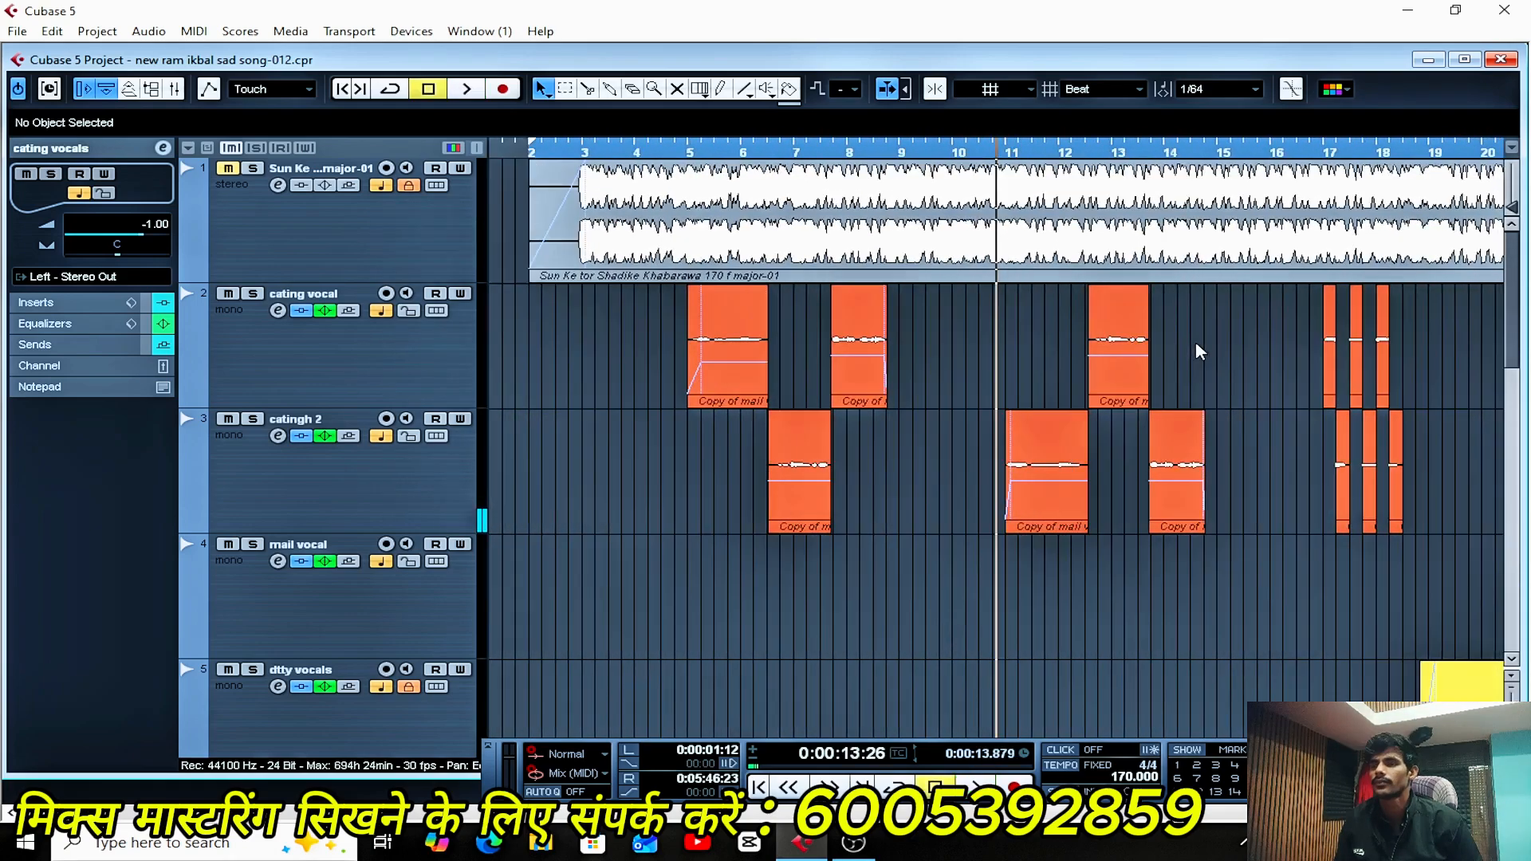
- Position the project cursor just before the first mail vocal clip, at 0:00:47:18
key(g)
key(g)
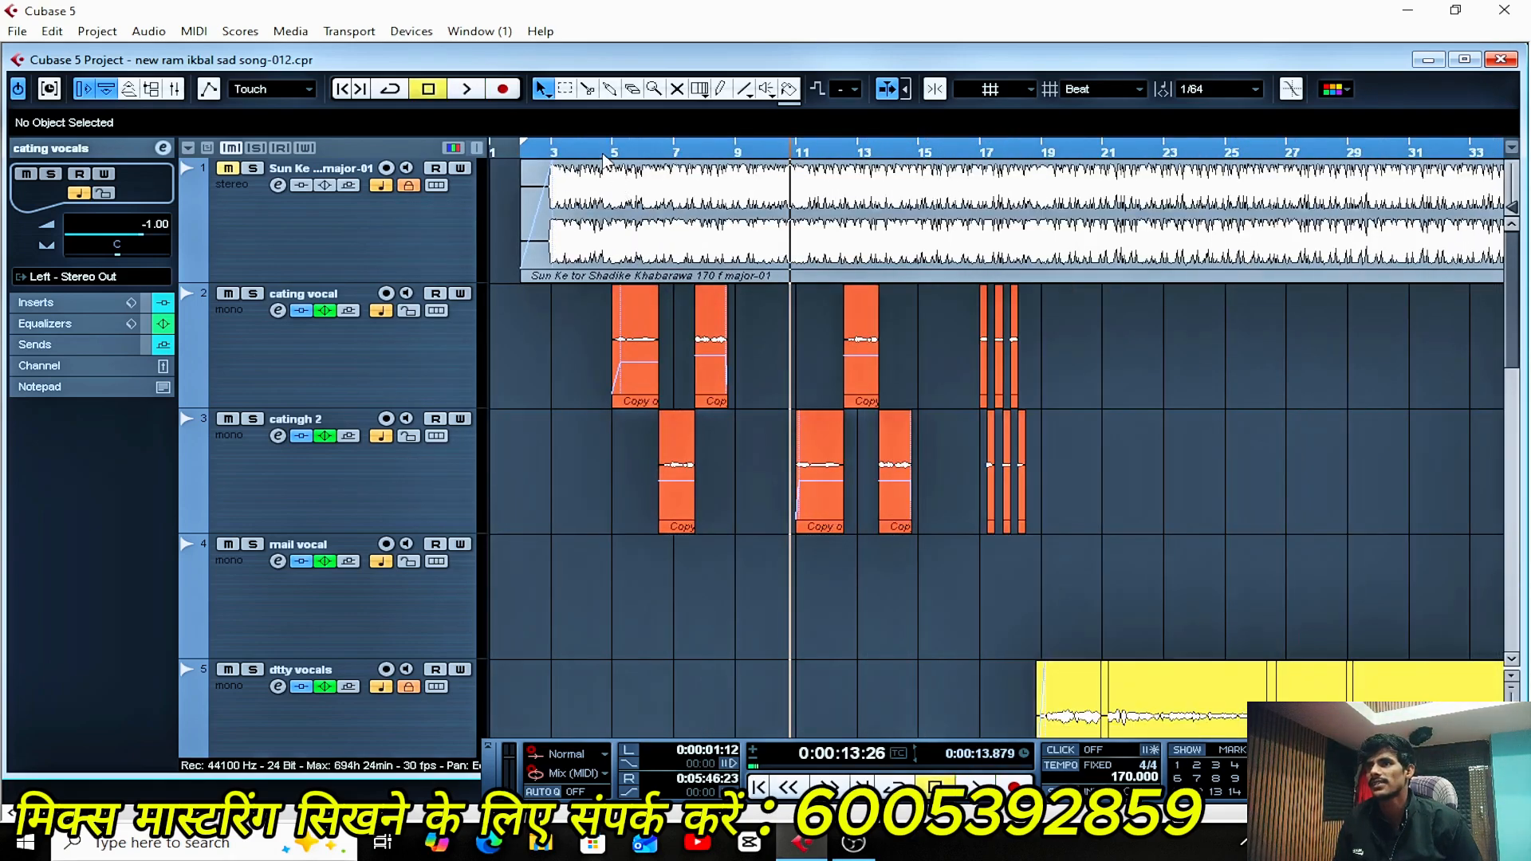
key(g)
key(g)
scroll(963, 382, down, 2)
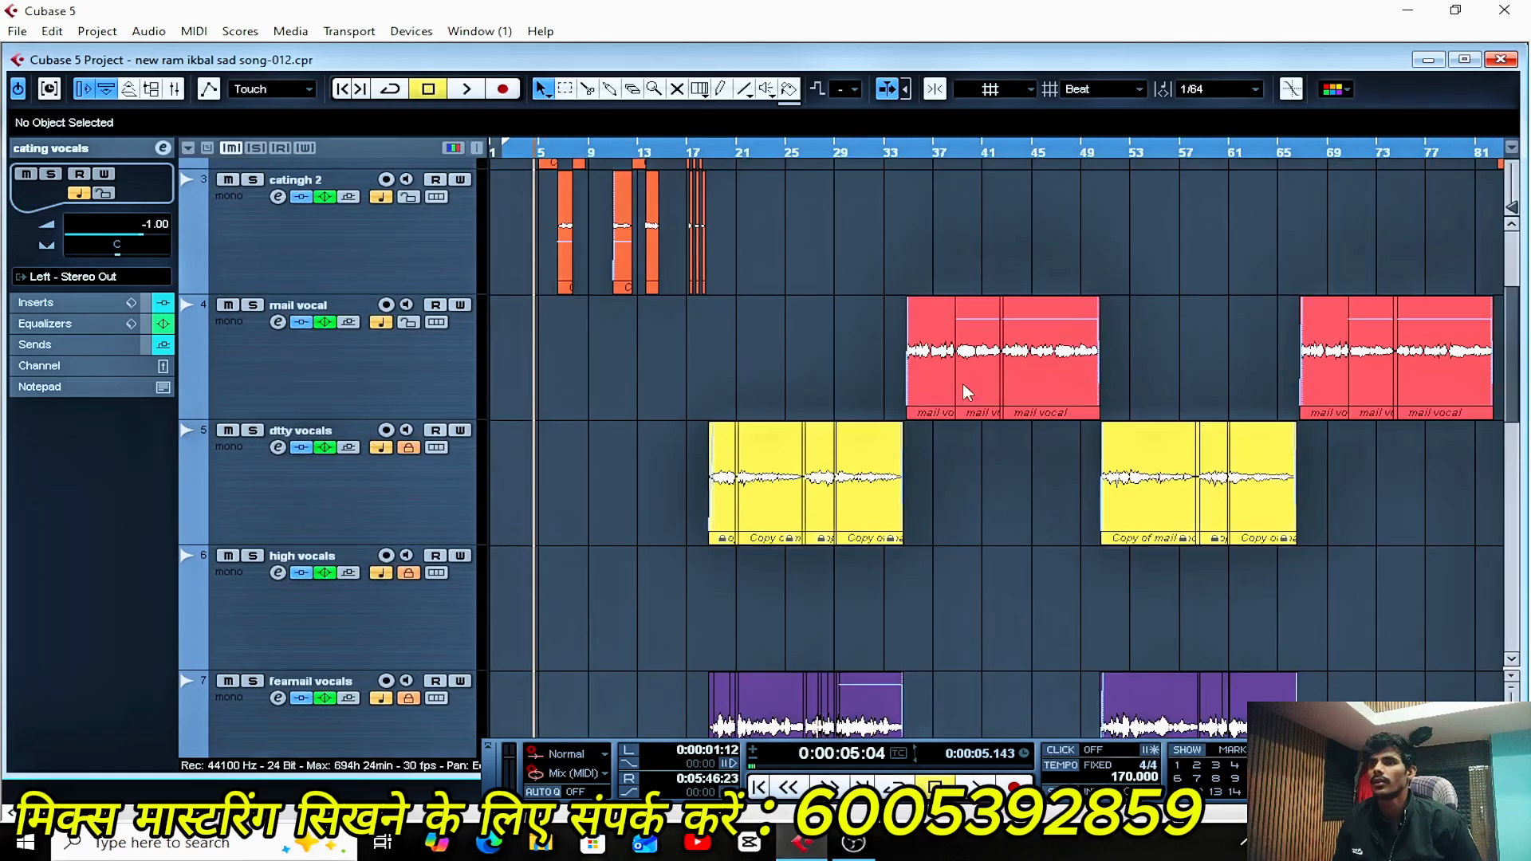
scroll(963, 381, up, 1)
click(893, 154)
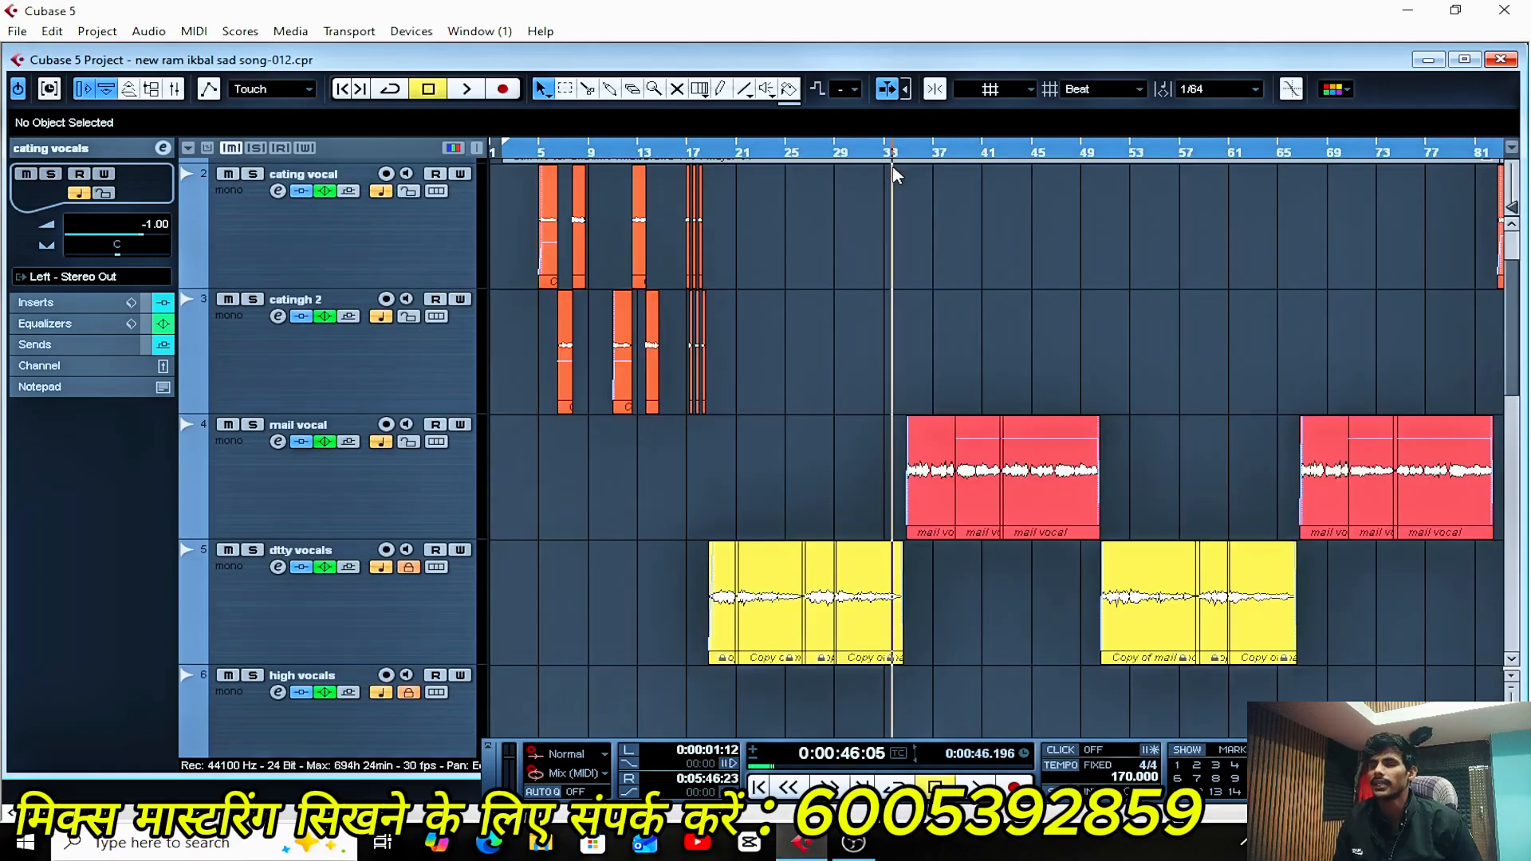
key(h)
key(h)
drag(1019, 161, 1007, 262)
scroll(730, 400, up, 1)
key(g)
key(g)
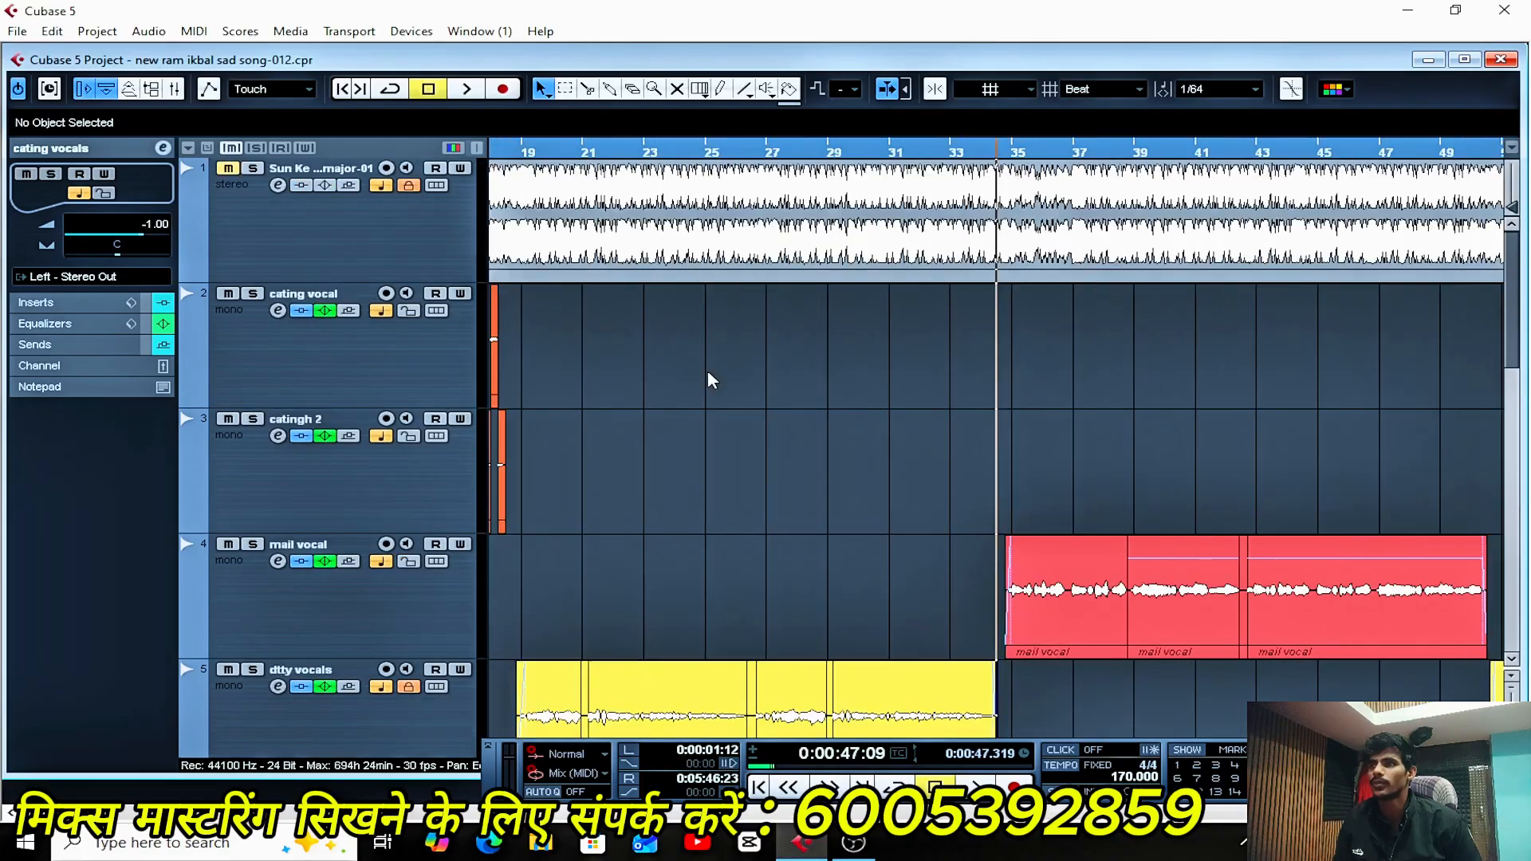
key(h)
key(h)
key(h)
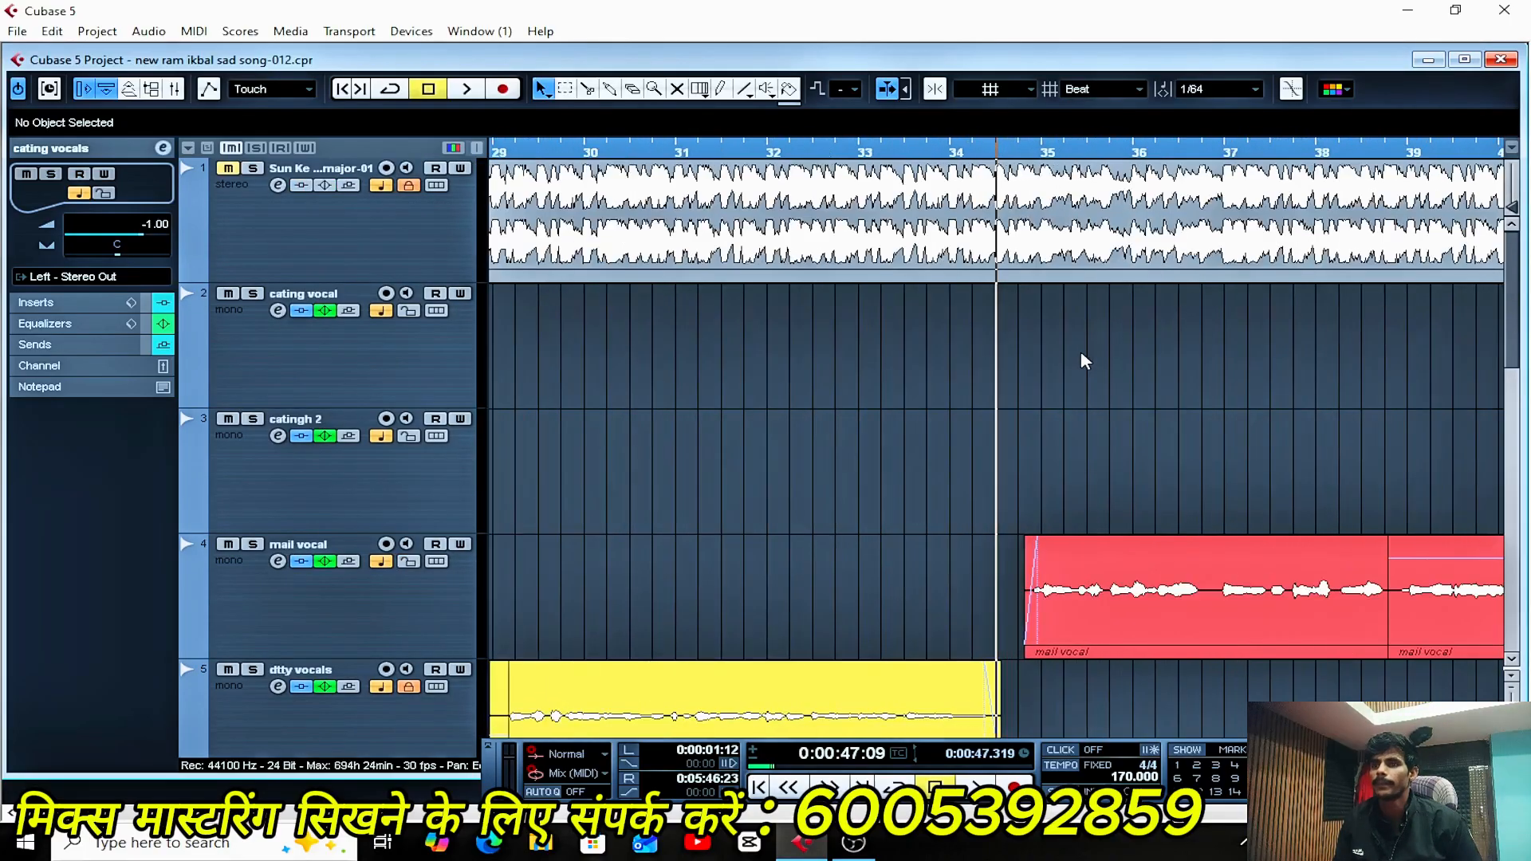
key(h)
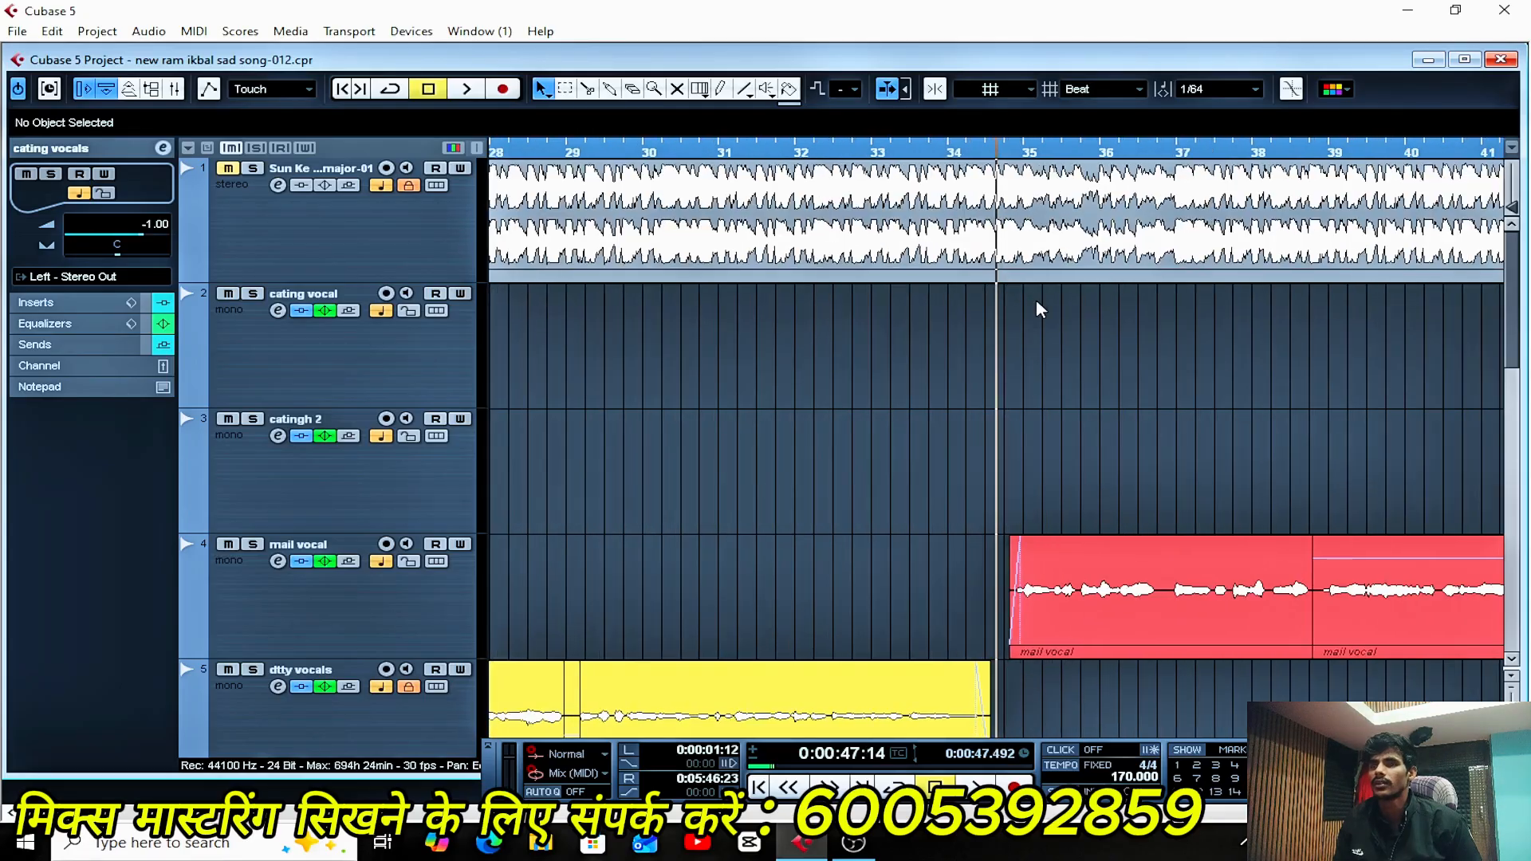
key(g)
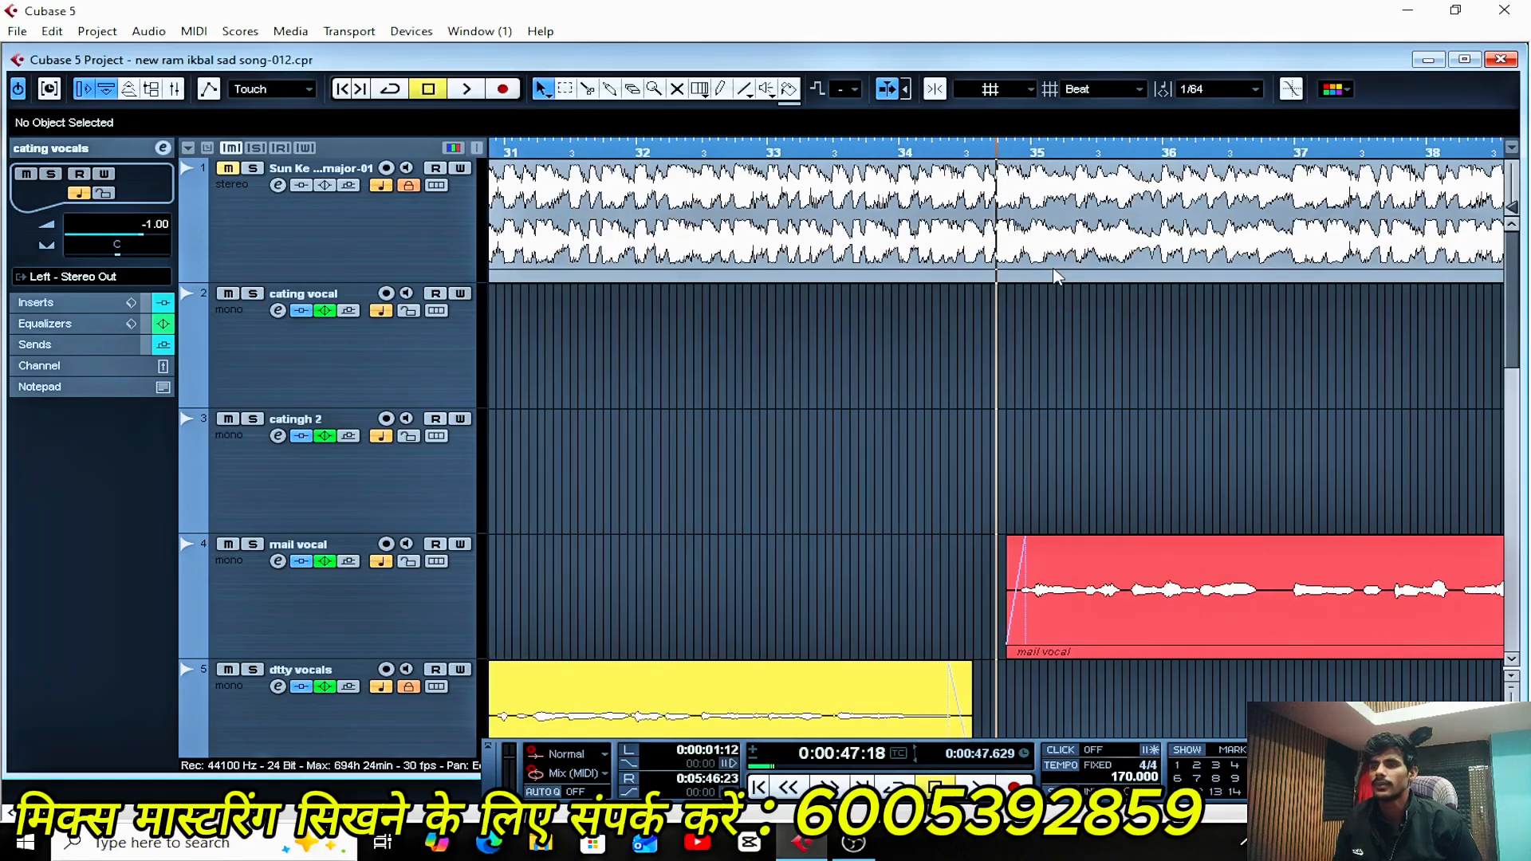
key(g)
key(g)
key(g)
- Select the mail vocal track, check the channel settings of its output Group 1, and close them
click(308, 610)
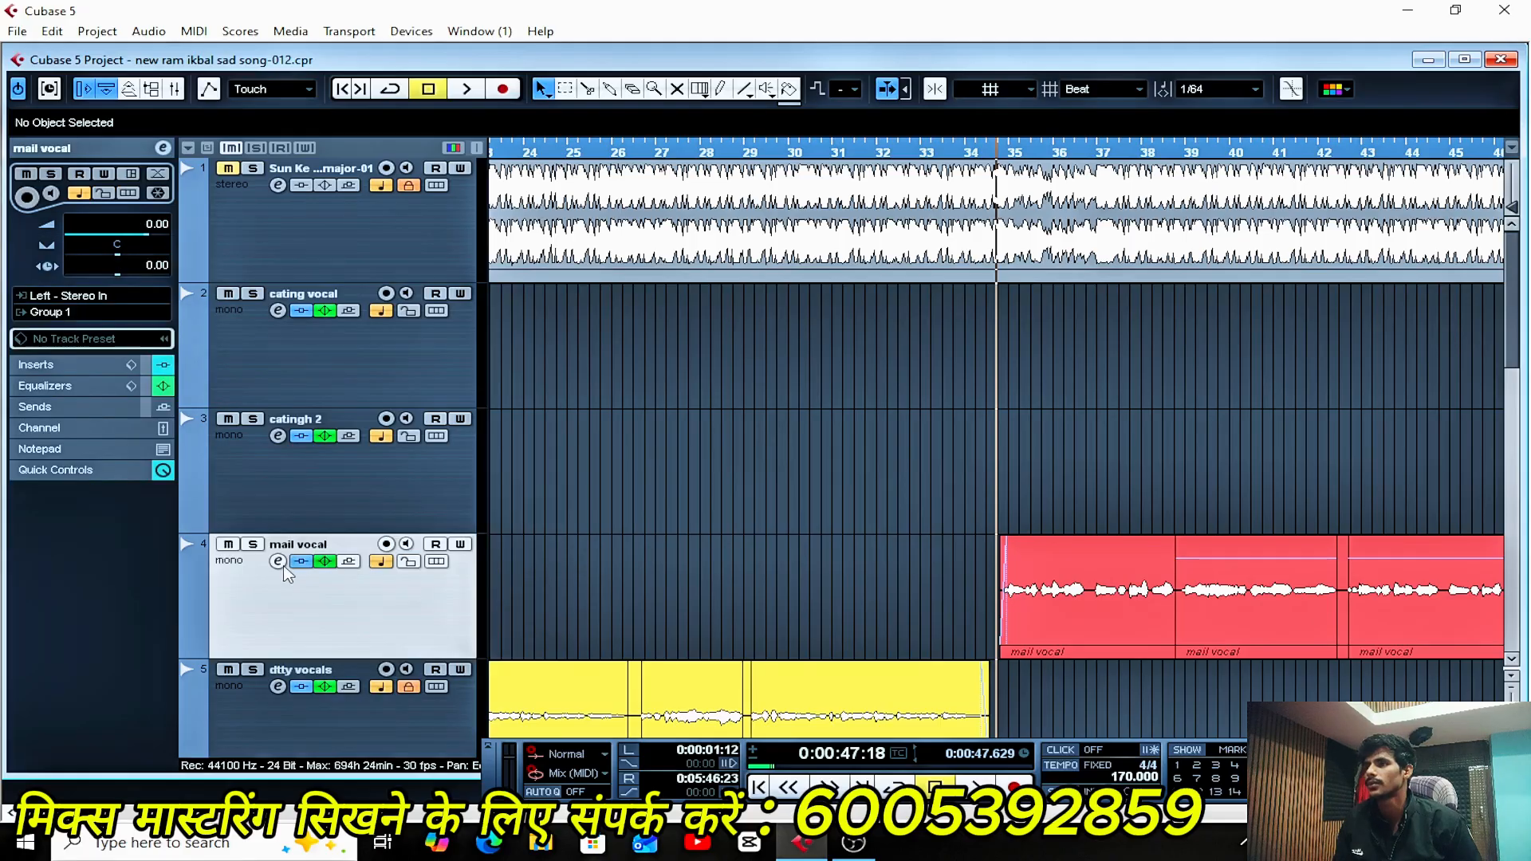
scroll(310, 583, down, 5)
click(386, 671)
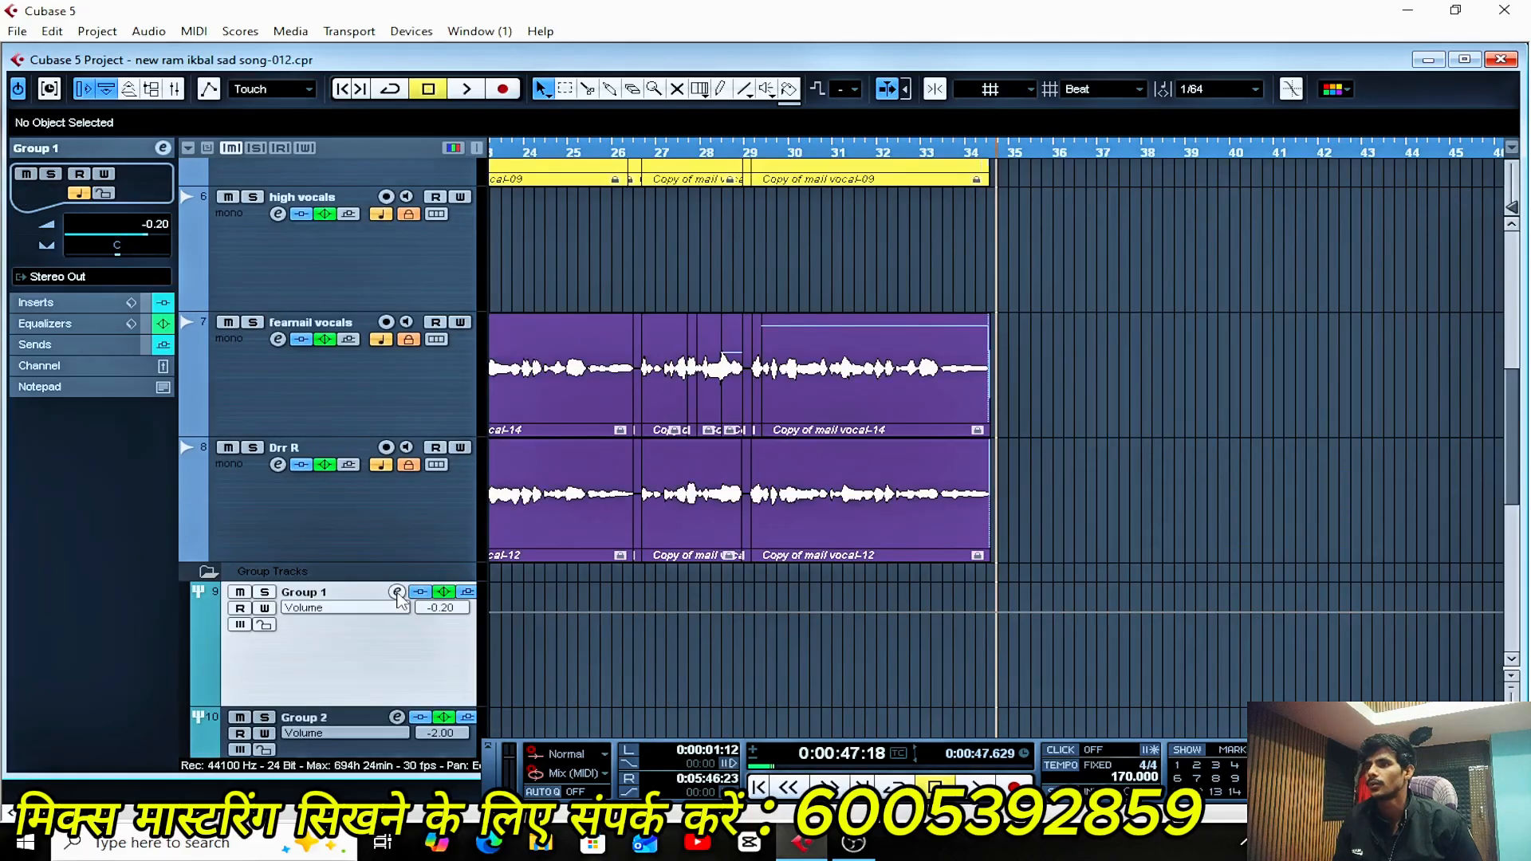
click(396, 591)
click(1142, 214)
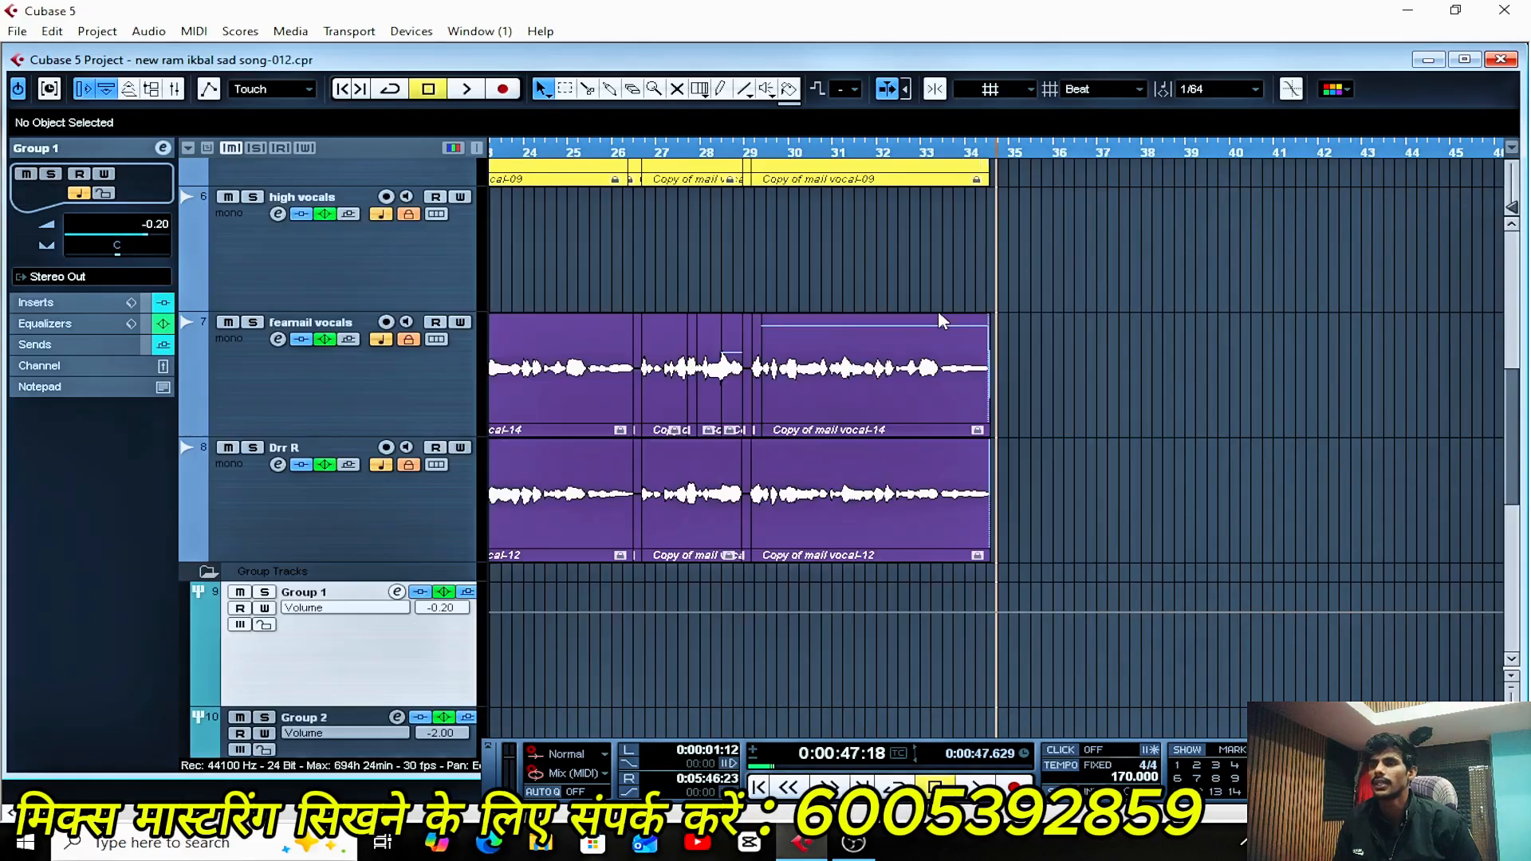
scroll(403, 672, up, 5)
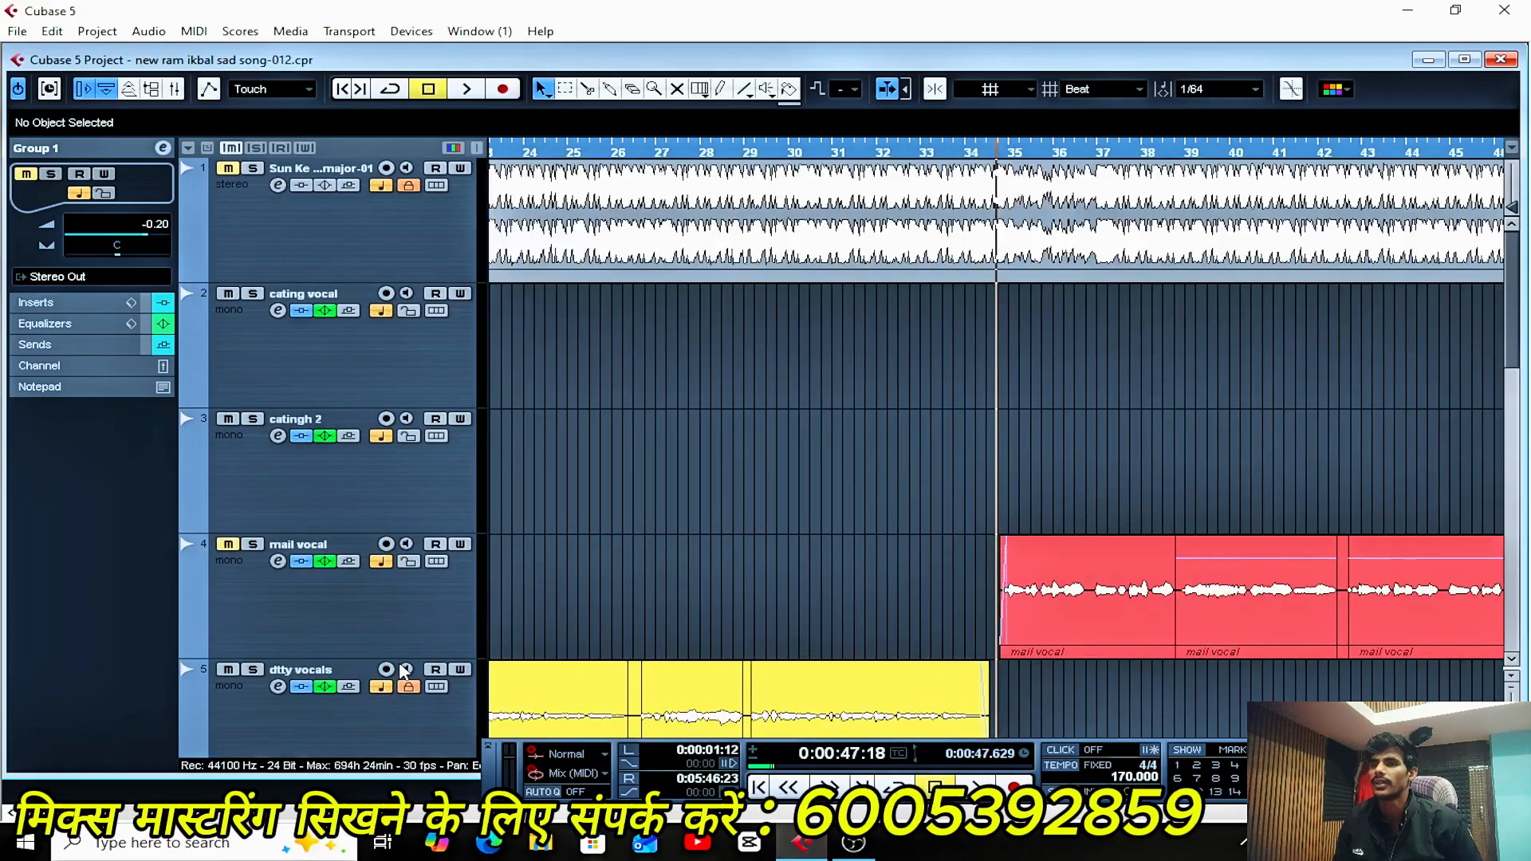
- Select the mail vocal track, listen to the start of its first clip without the music, and stop playback
click(361, 597)
key(g)
key(g)
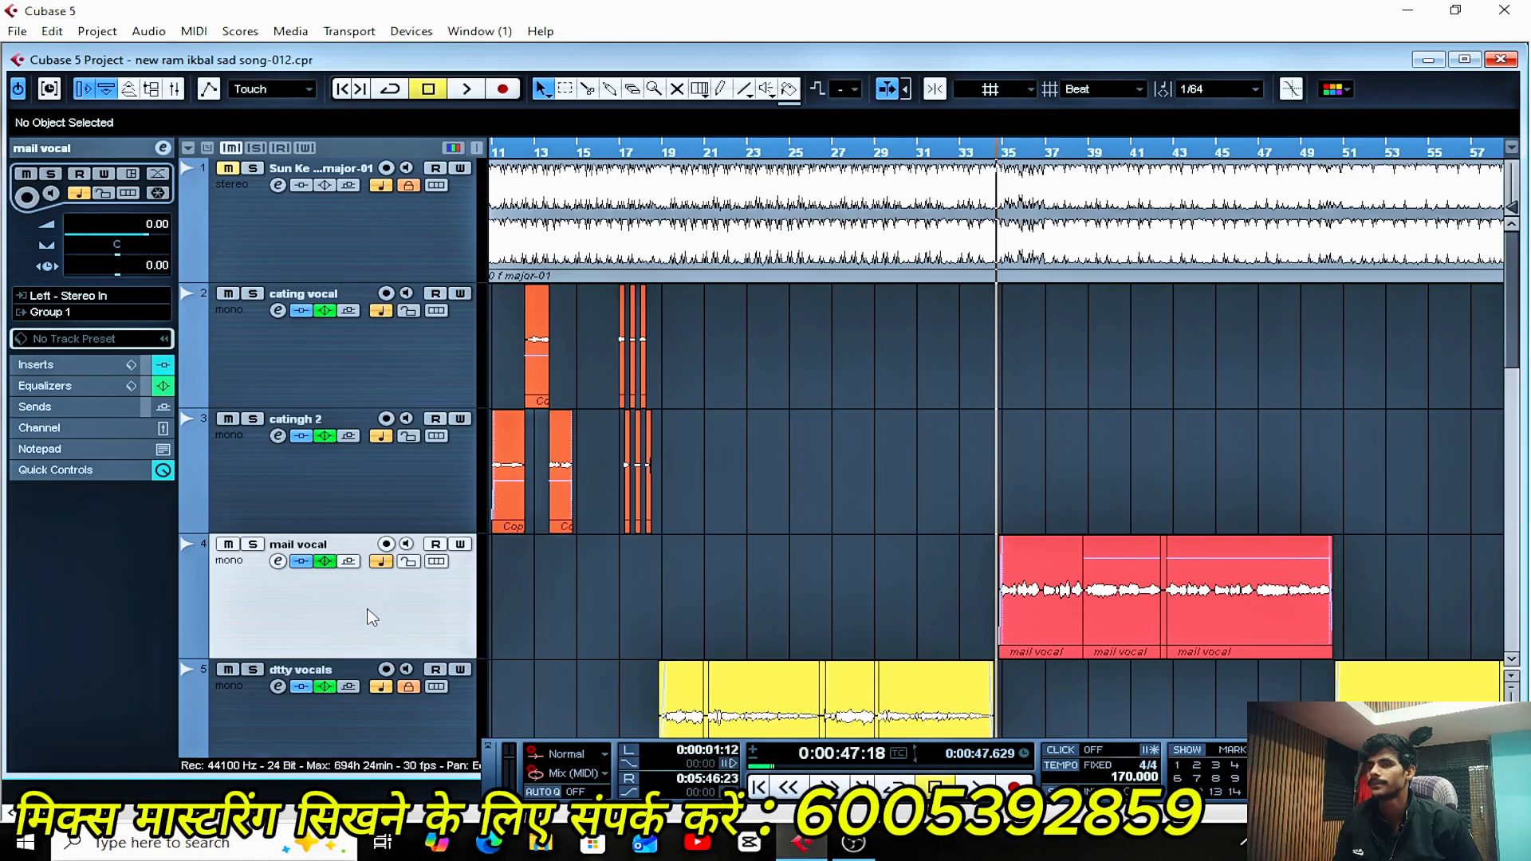
scroll(371, 610, down, 1)
scroll(371, 610, up, 1)
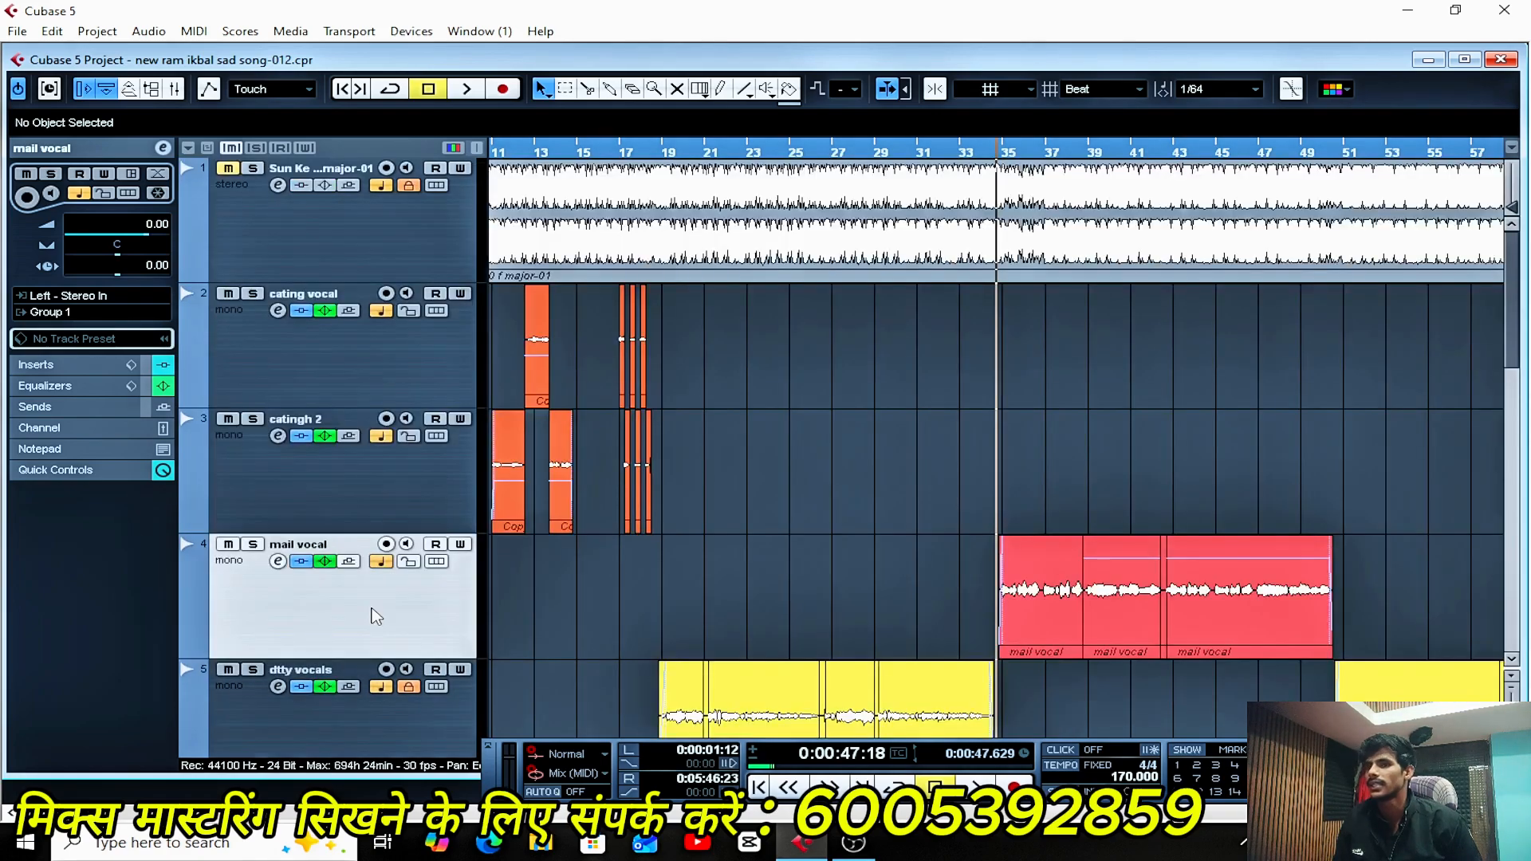
key(space)
key(h)
key(h)
key(h)
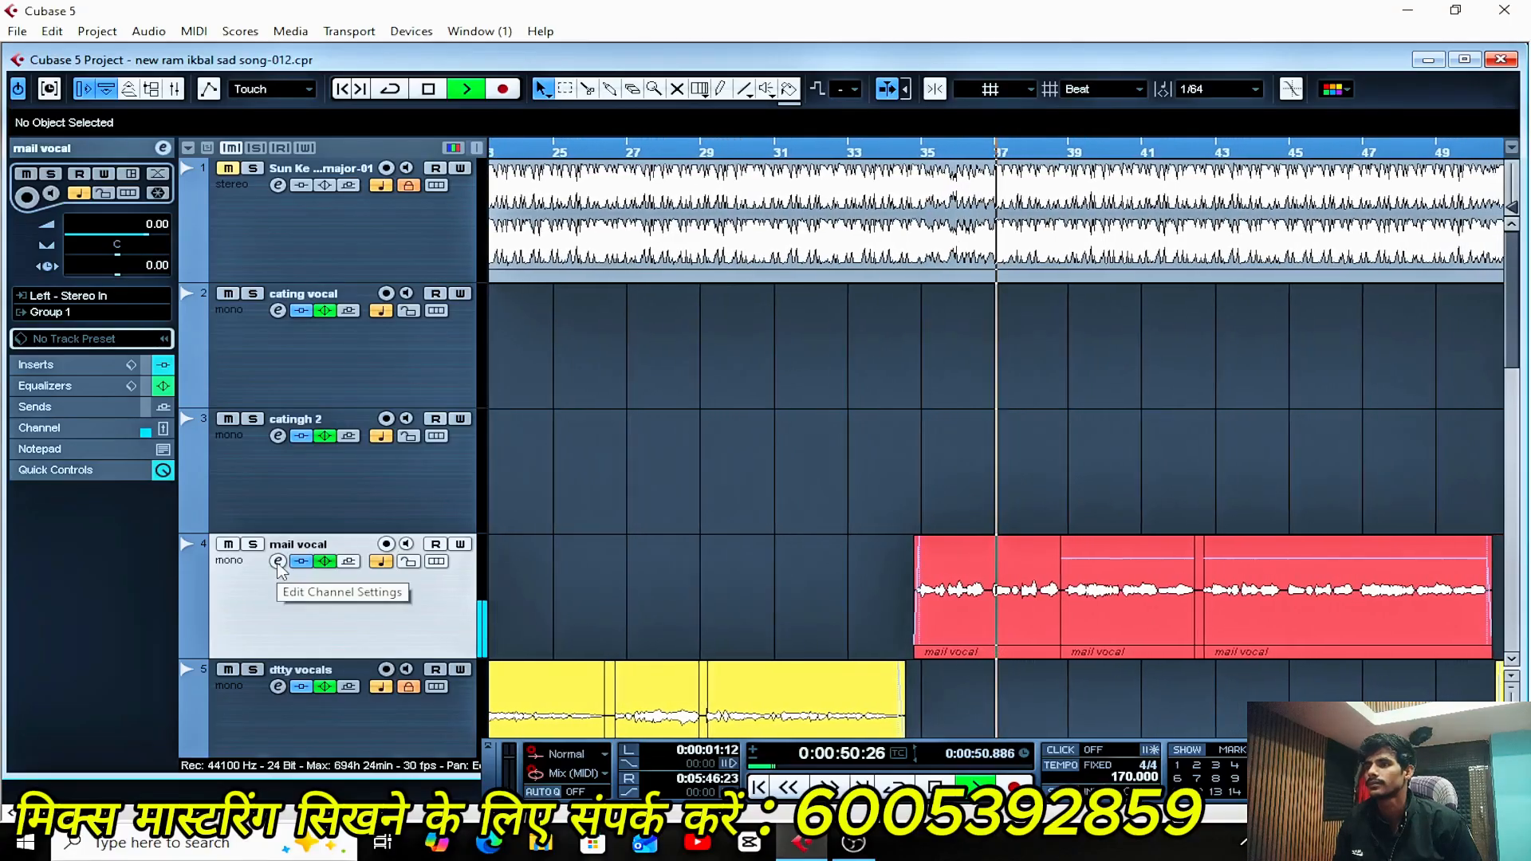
key(space)
- Open the channel settings of Group 1 and deactivate its RVox, API-560, Vocal Rider, DeEsser and S1 Imager inserts
scroll(382, 590, down, 5)
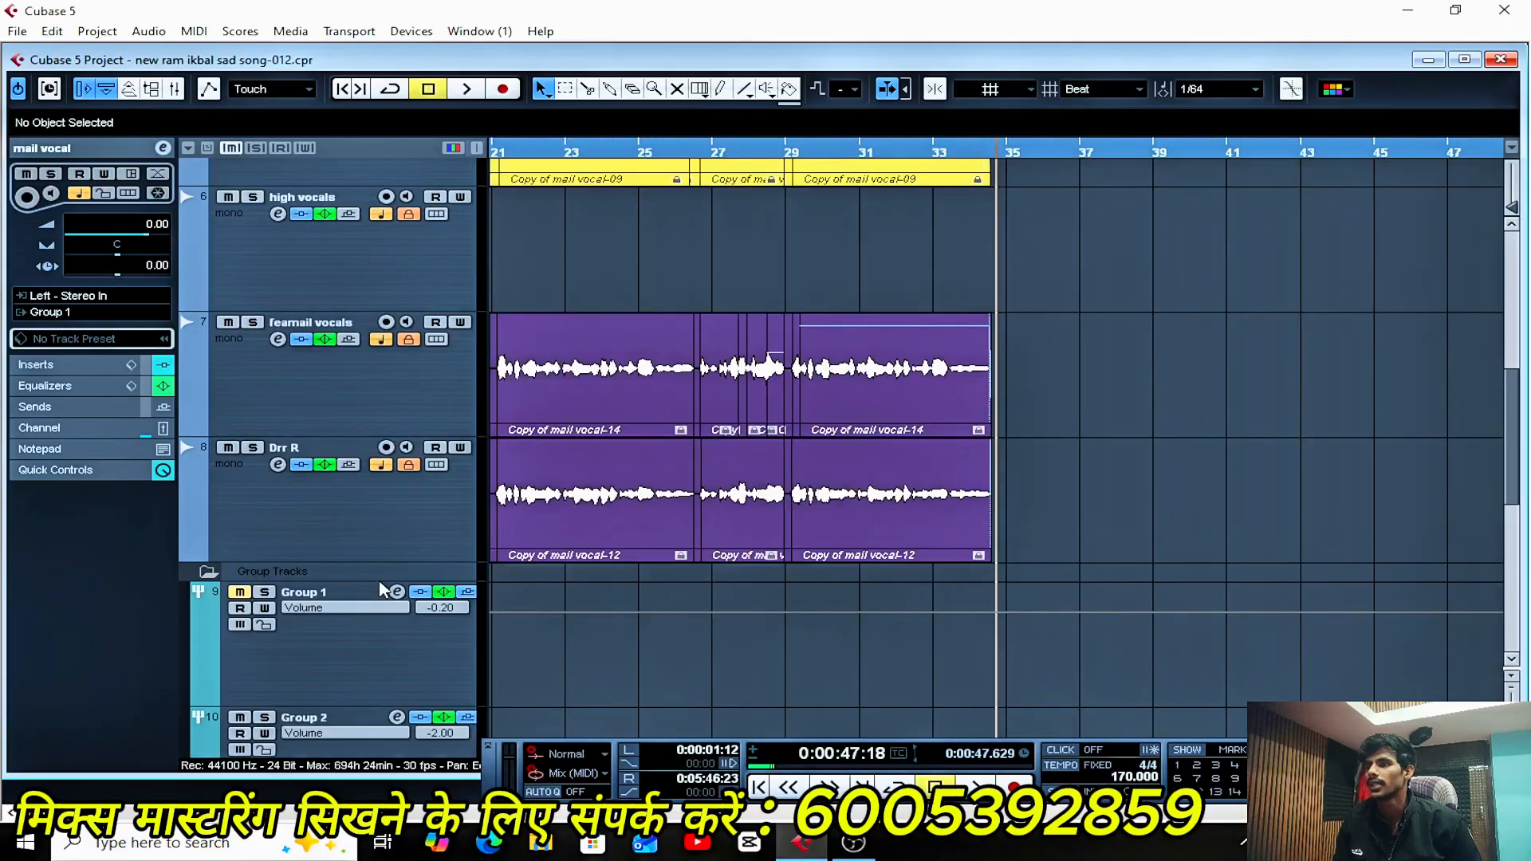
click(381, 661)
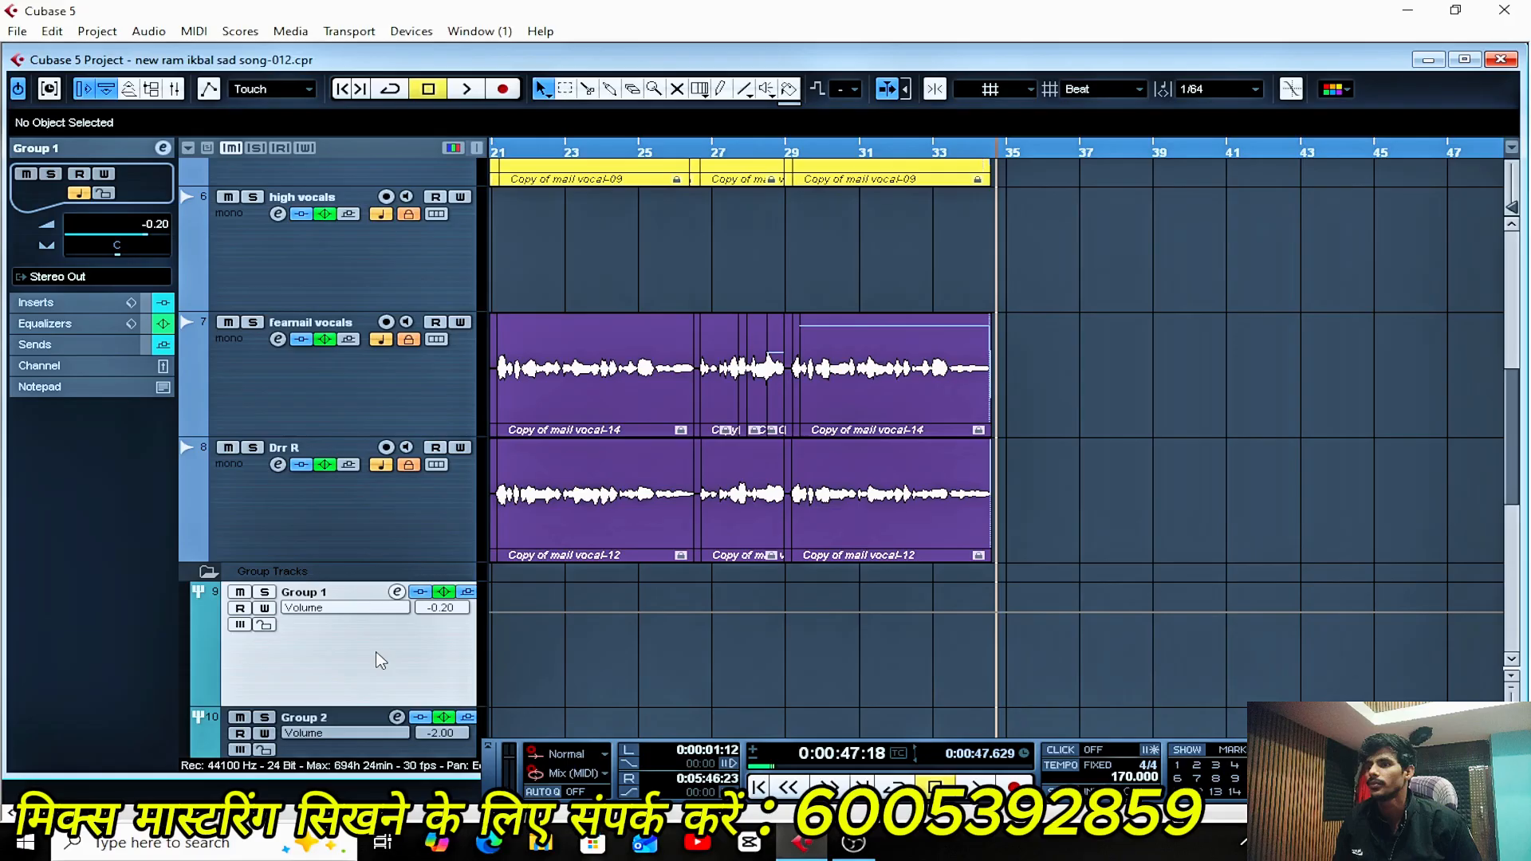
click(396, 591)
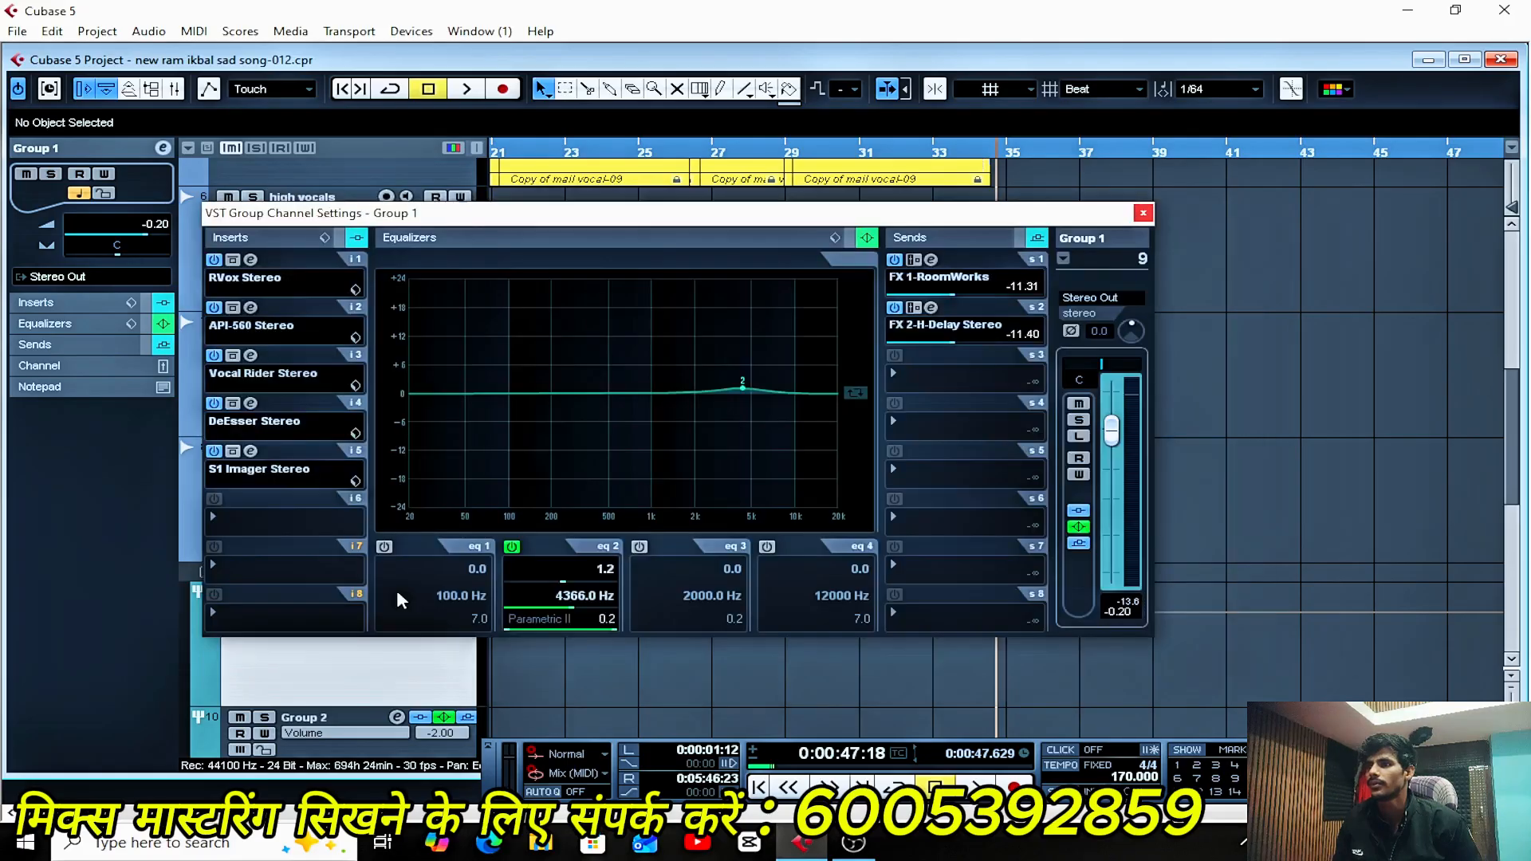
click(214, 260)
click(214, 308)
click(214, 356)
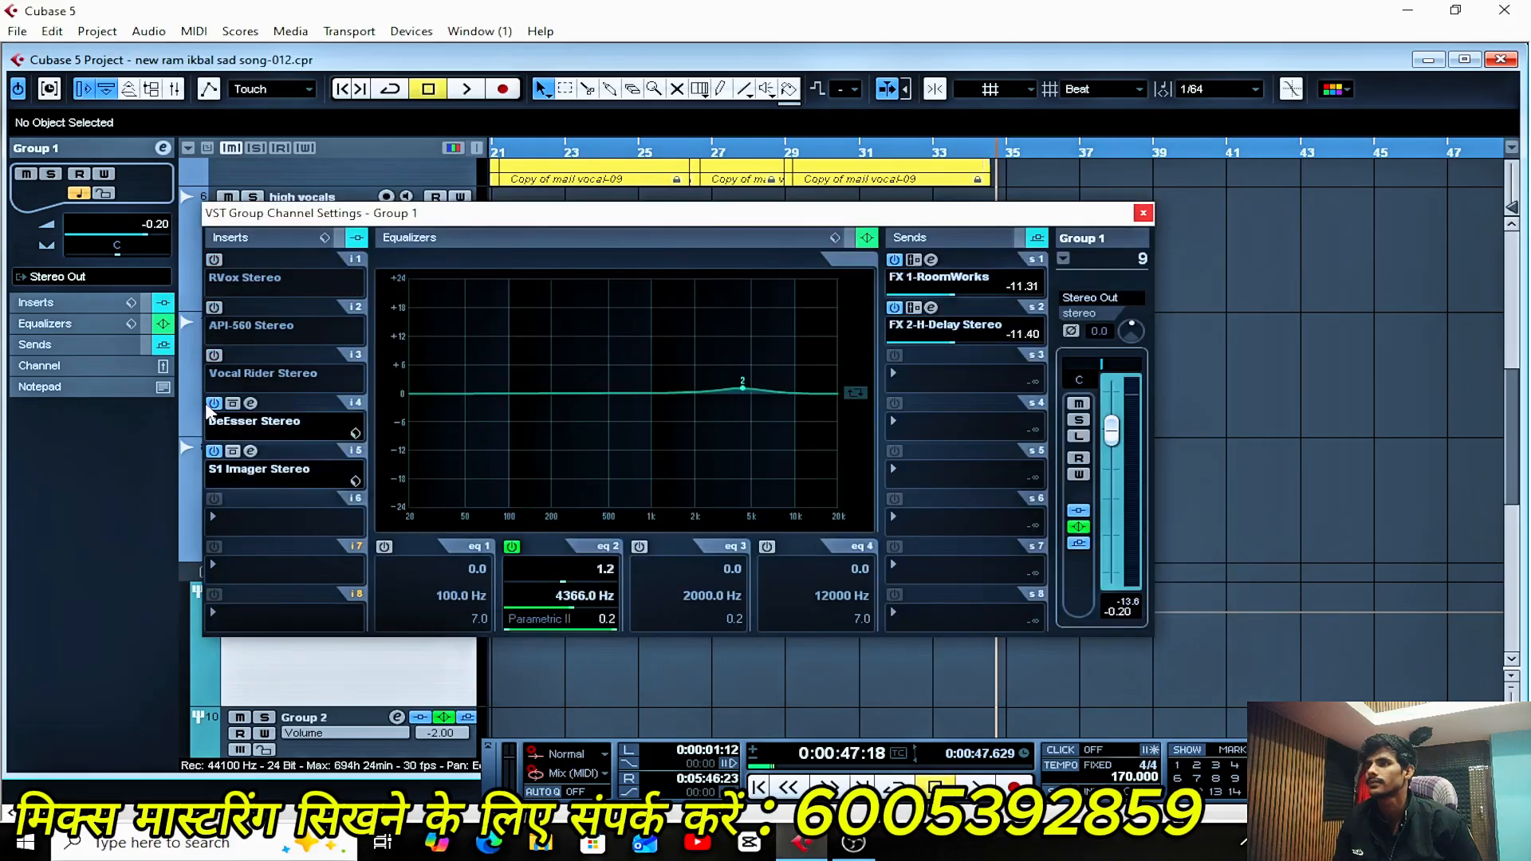
click(215, 404)
click(214, 451)
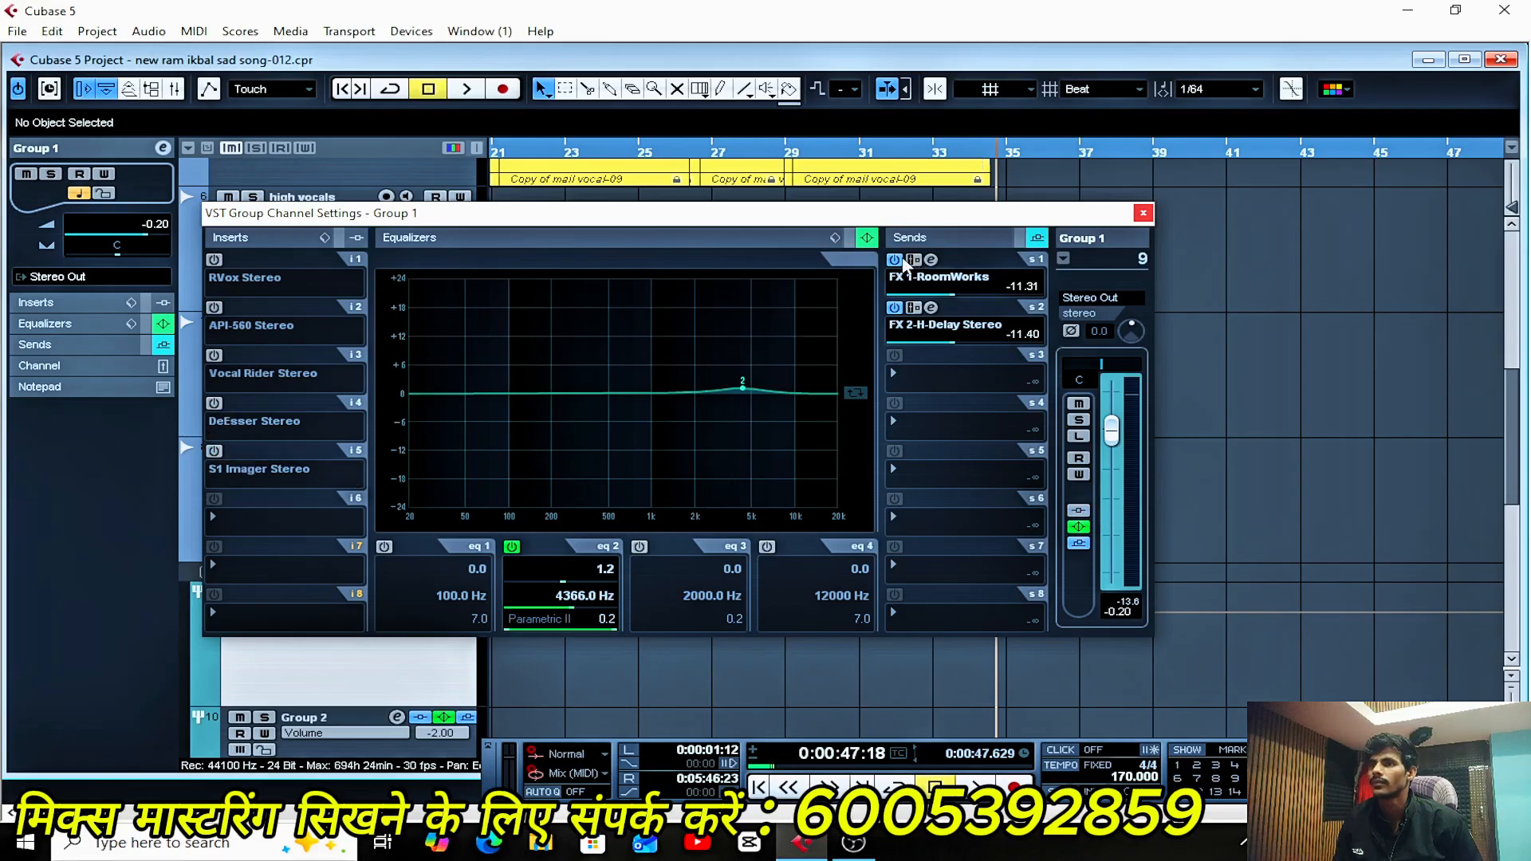
- Deactivate Group 1's RoomWorks and H-Delay sends and its EQ band 2, and close the channel settings
click(894, 260)
click(895, 317)
click(894, 308)
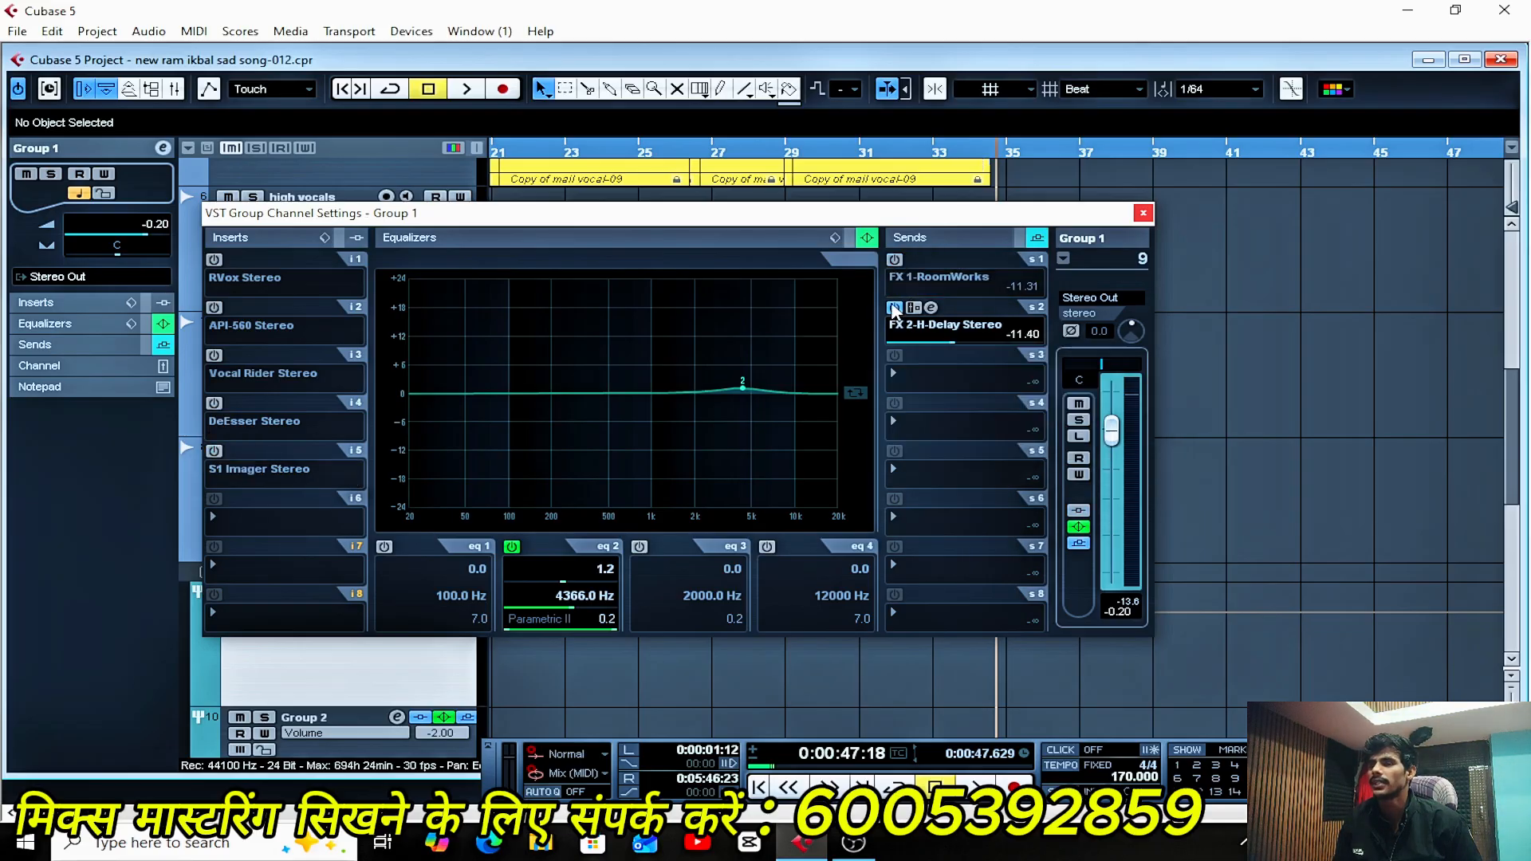
click(894, 308)
click(511, 548)
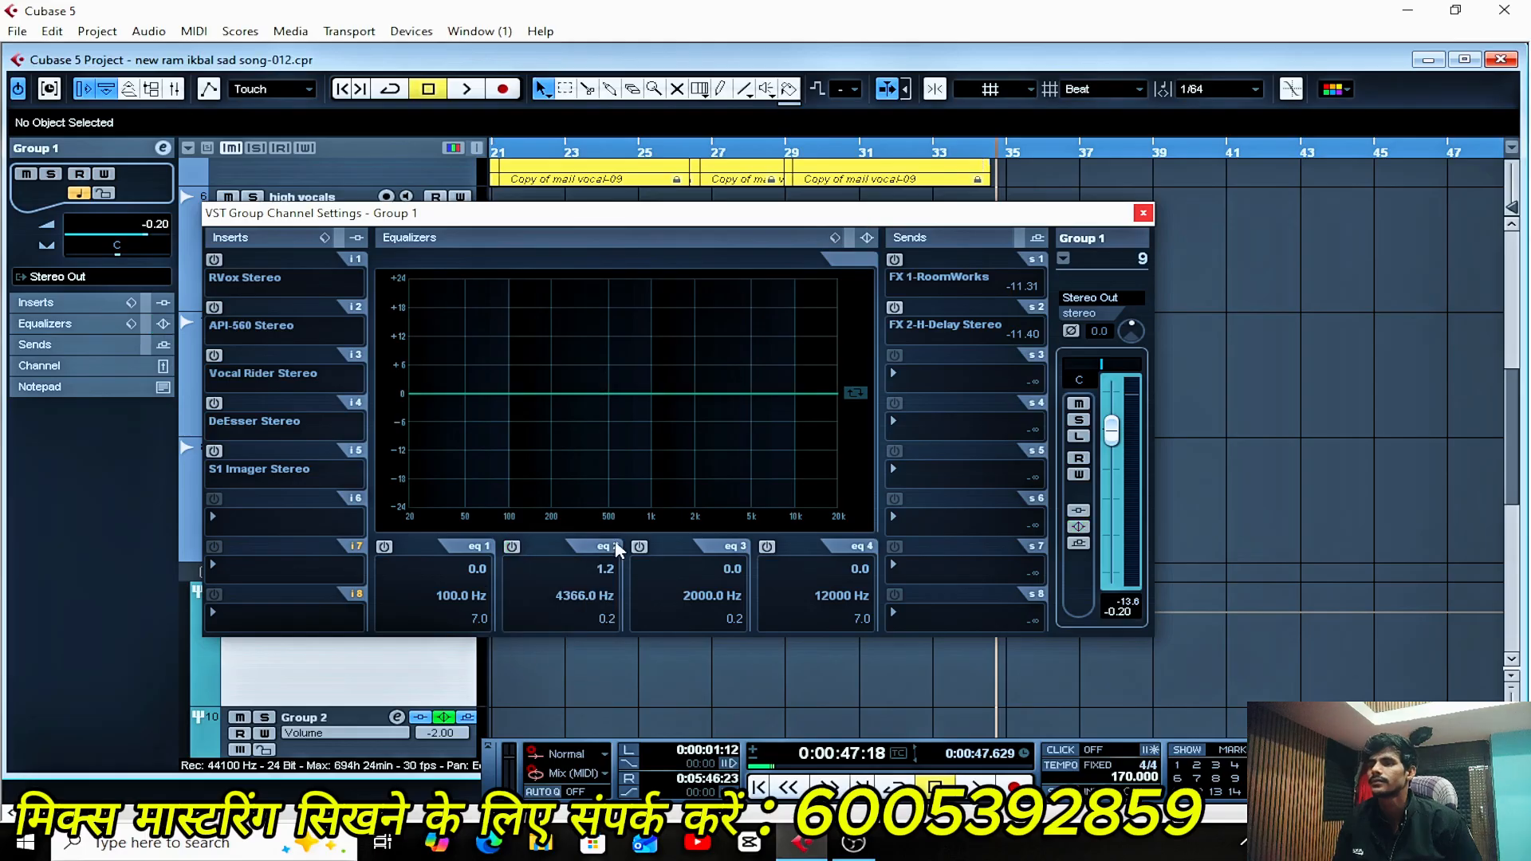
click(1147, 214)
- Play the first mail vocal clip from 0:00:47:18 to hear it without the Group 1 processing
scroll(1028, 463, up, 3)
key(h)
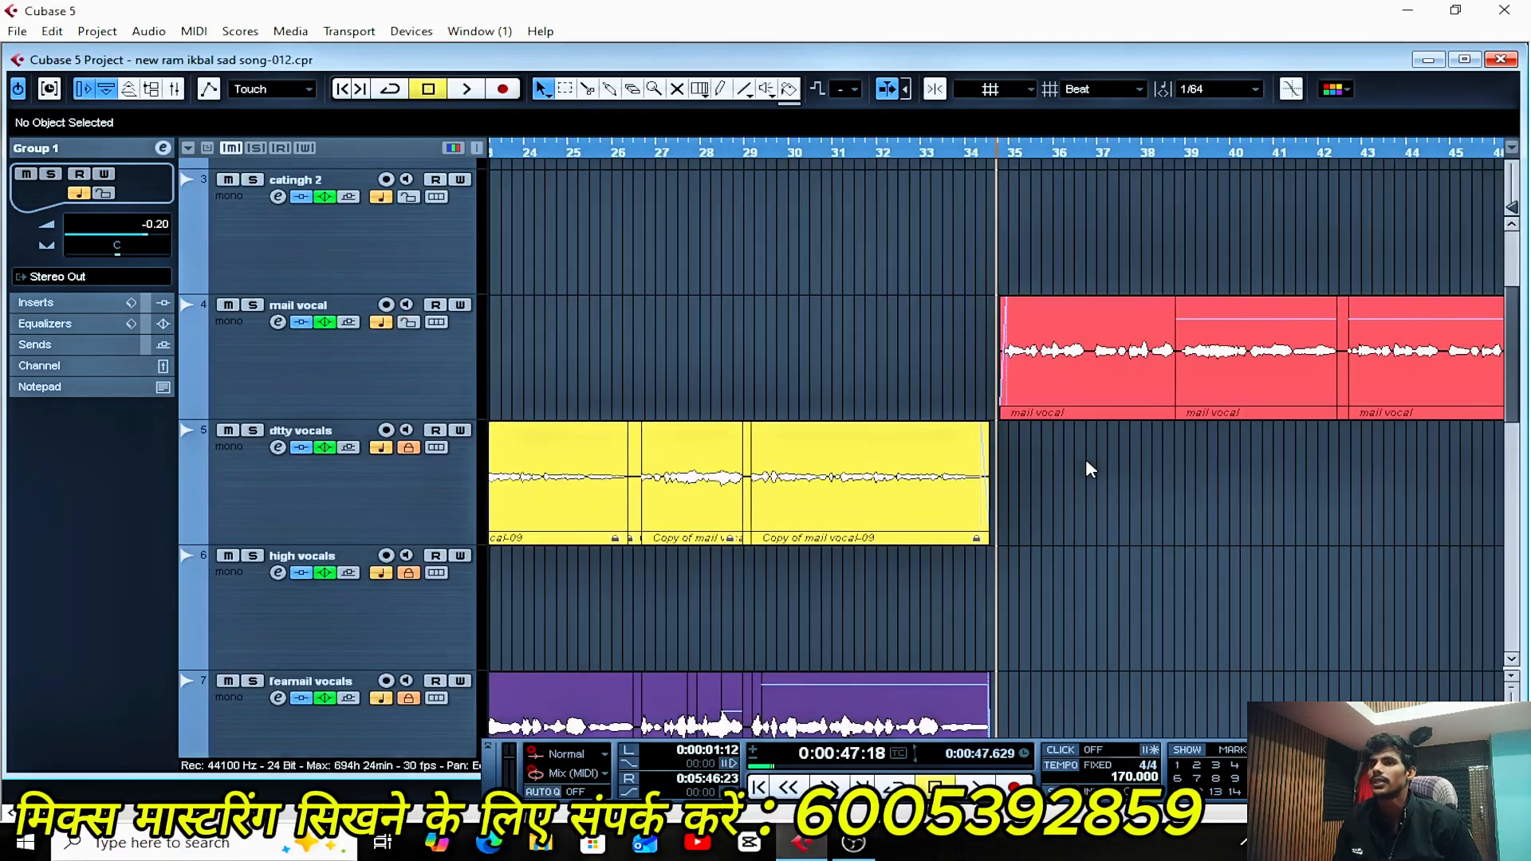
key(space)
key(h)
key(h)
key(h)
key(h)
key(g)
key(g)
key(g)
key(g)
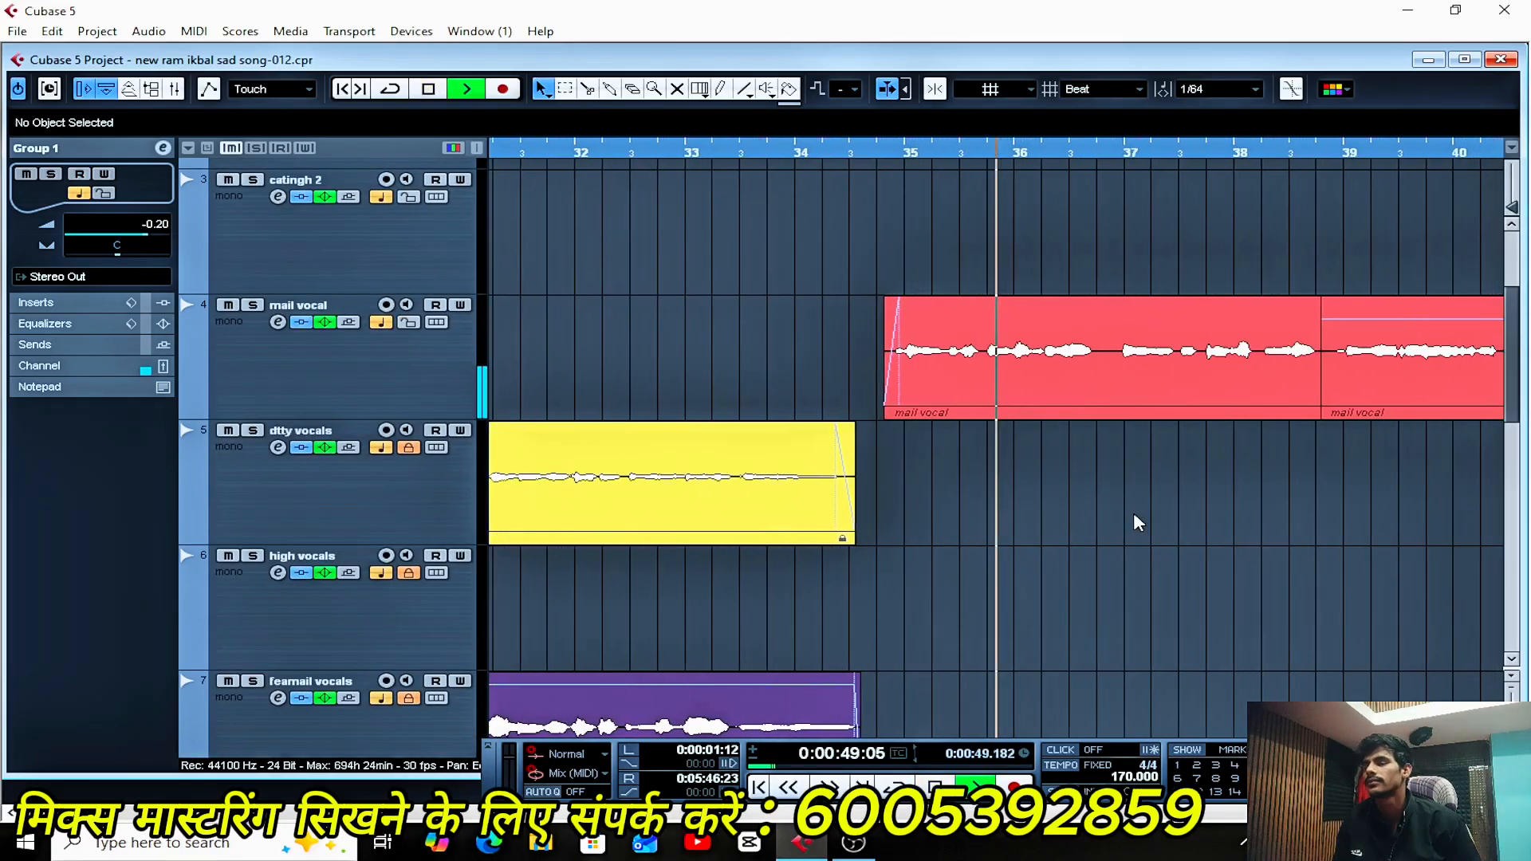
- Open the mail vocal track's channel settings, stop playback, and deactivate all six inserts from AutoTuneVST through ModDelay
click(341, 390)
click(278, 323)
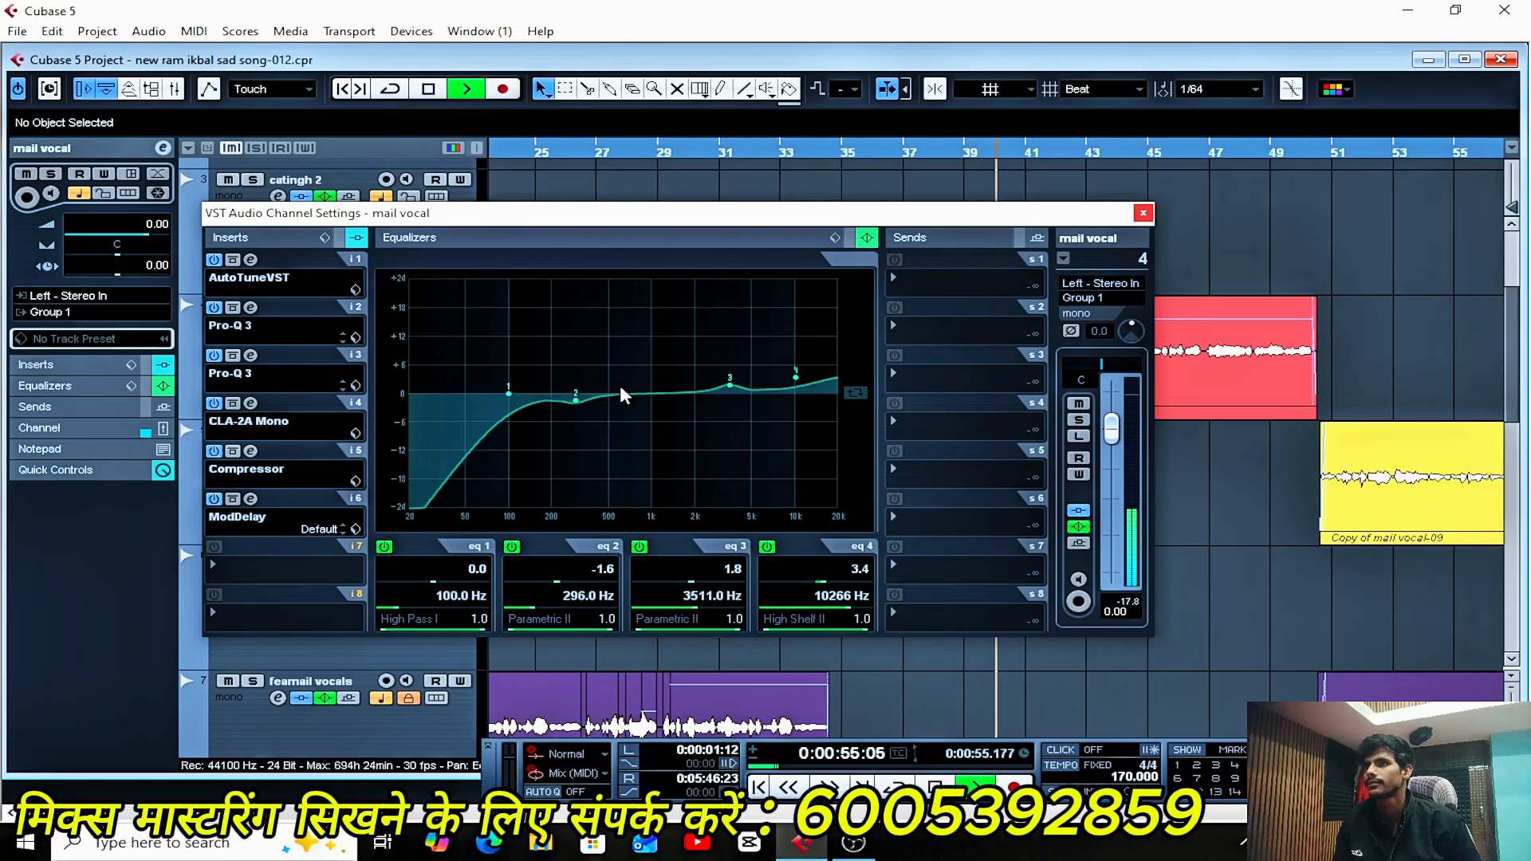
key(space)
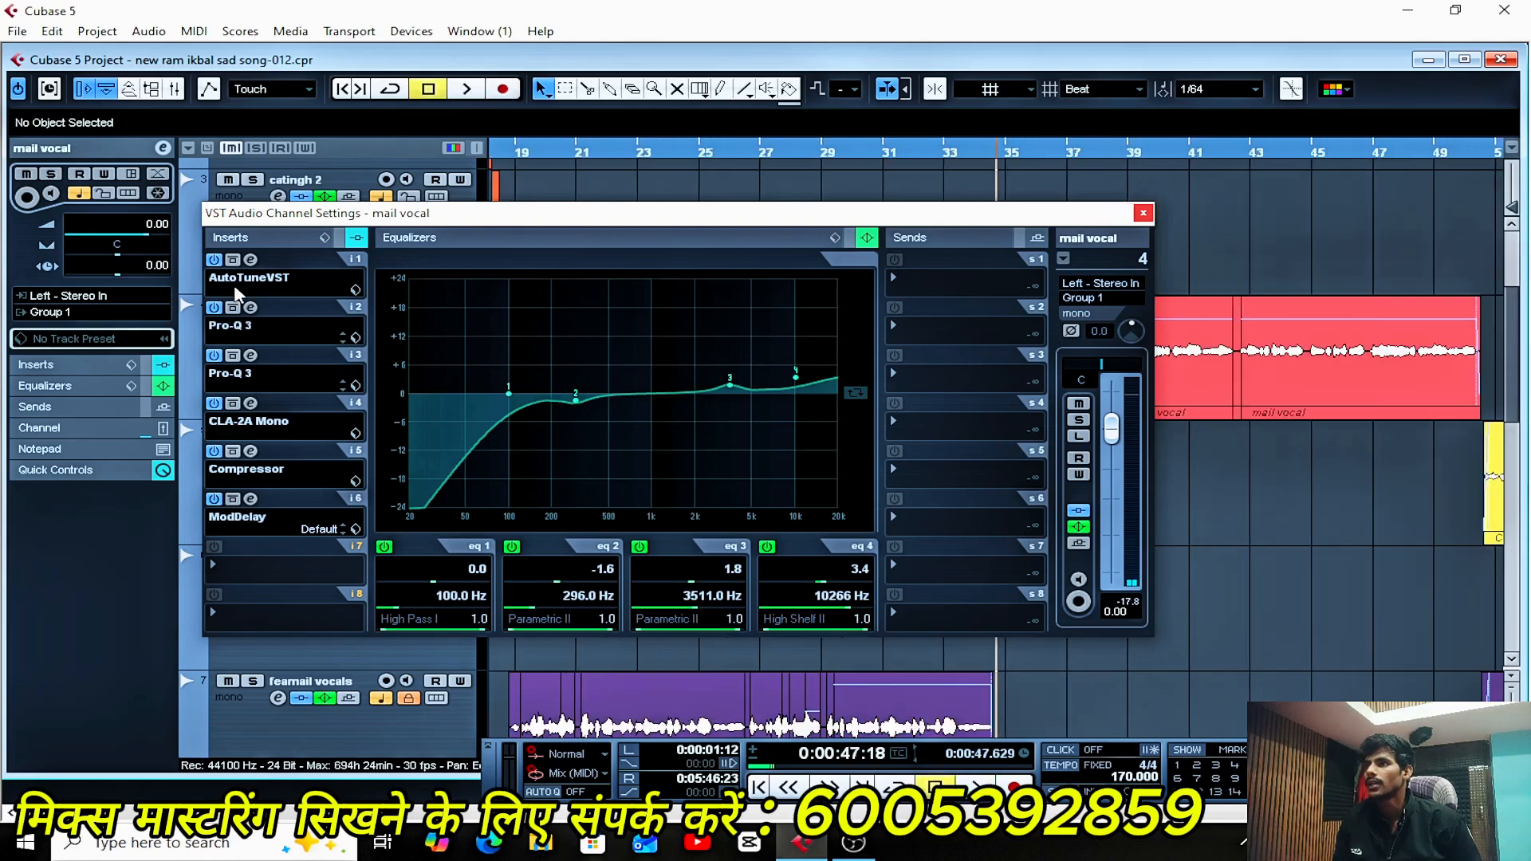
click(214, 260)
click(213, 307)
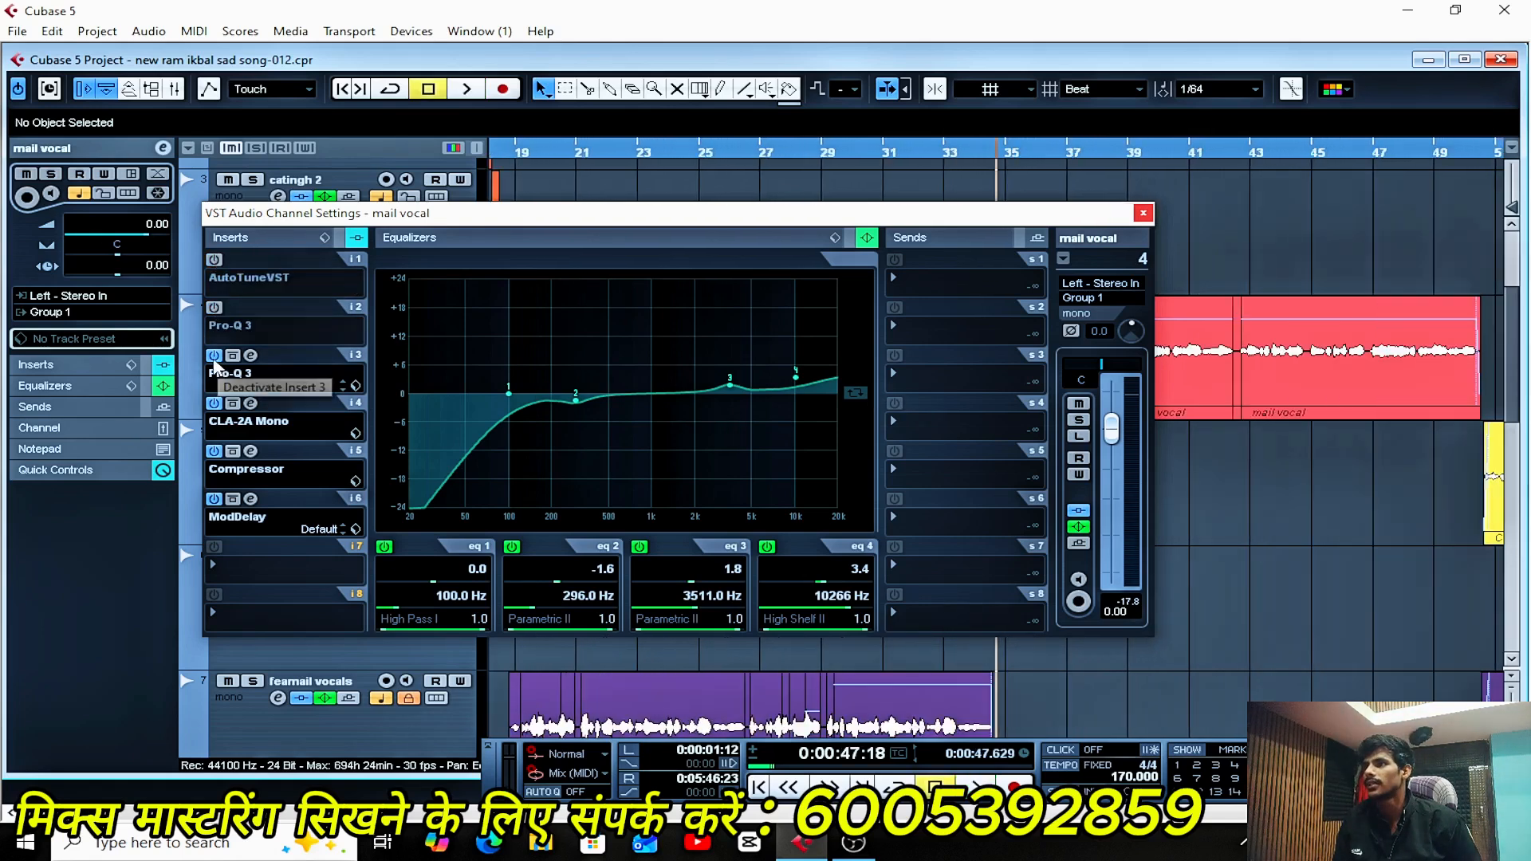
click(214, 355)
click(214, 404)
click(214, 451)
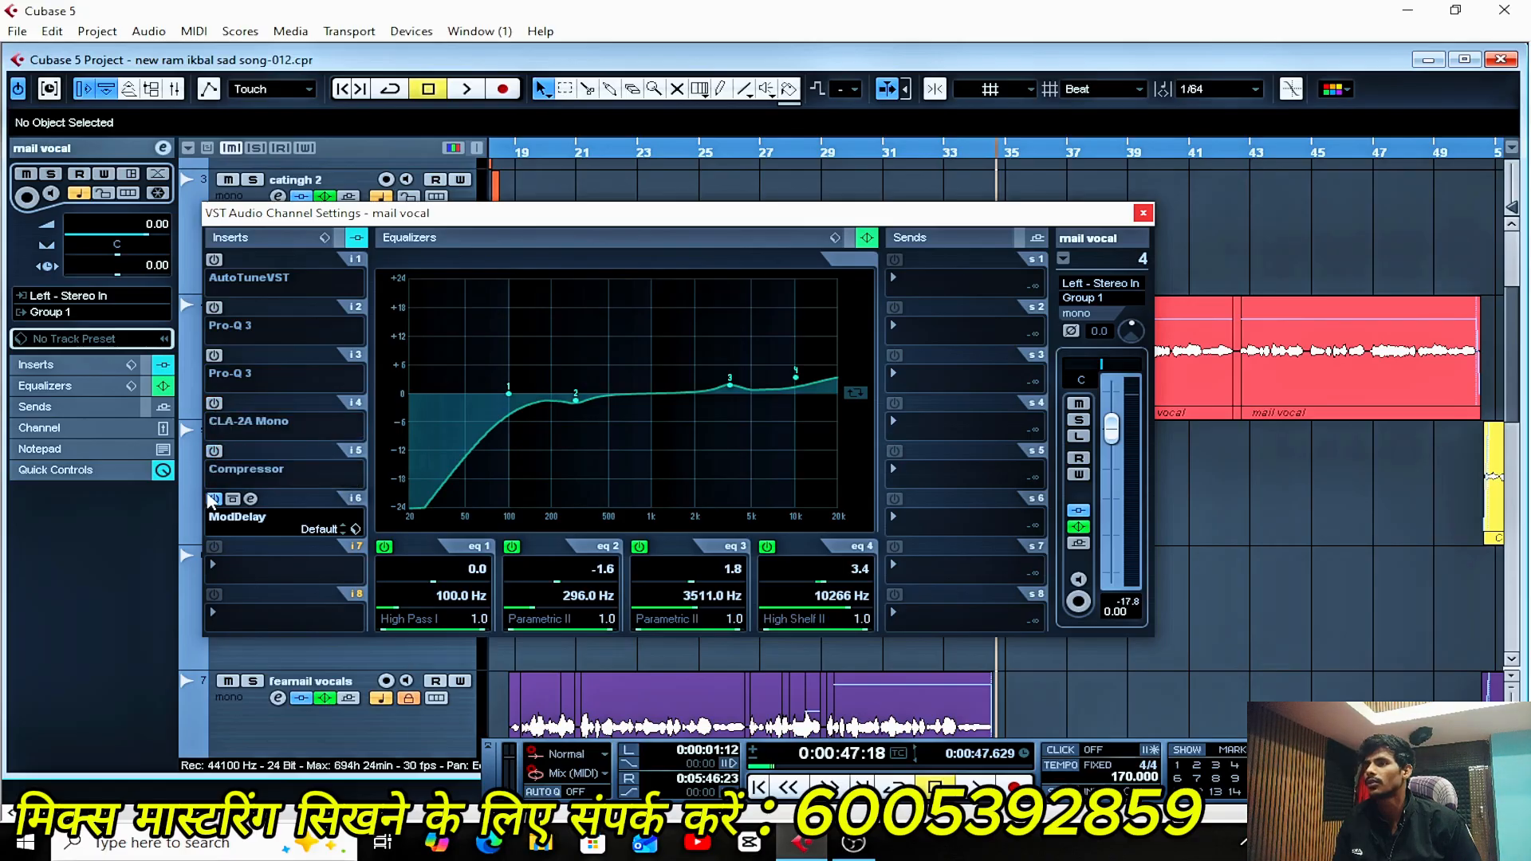
click(214, 499)
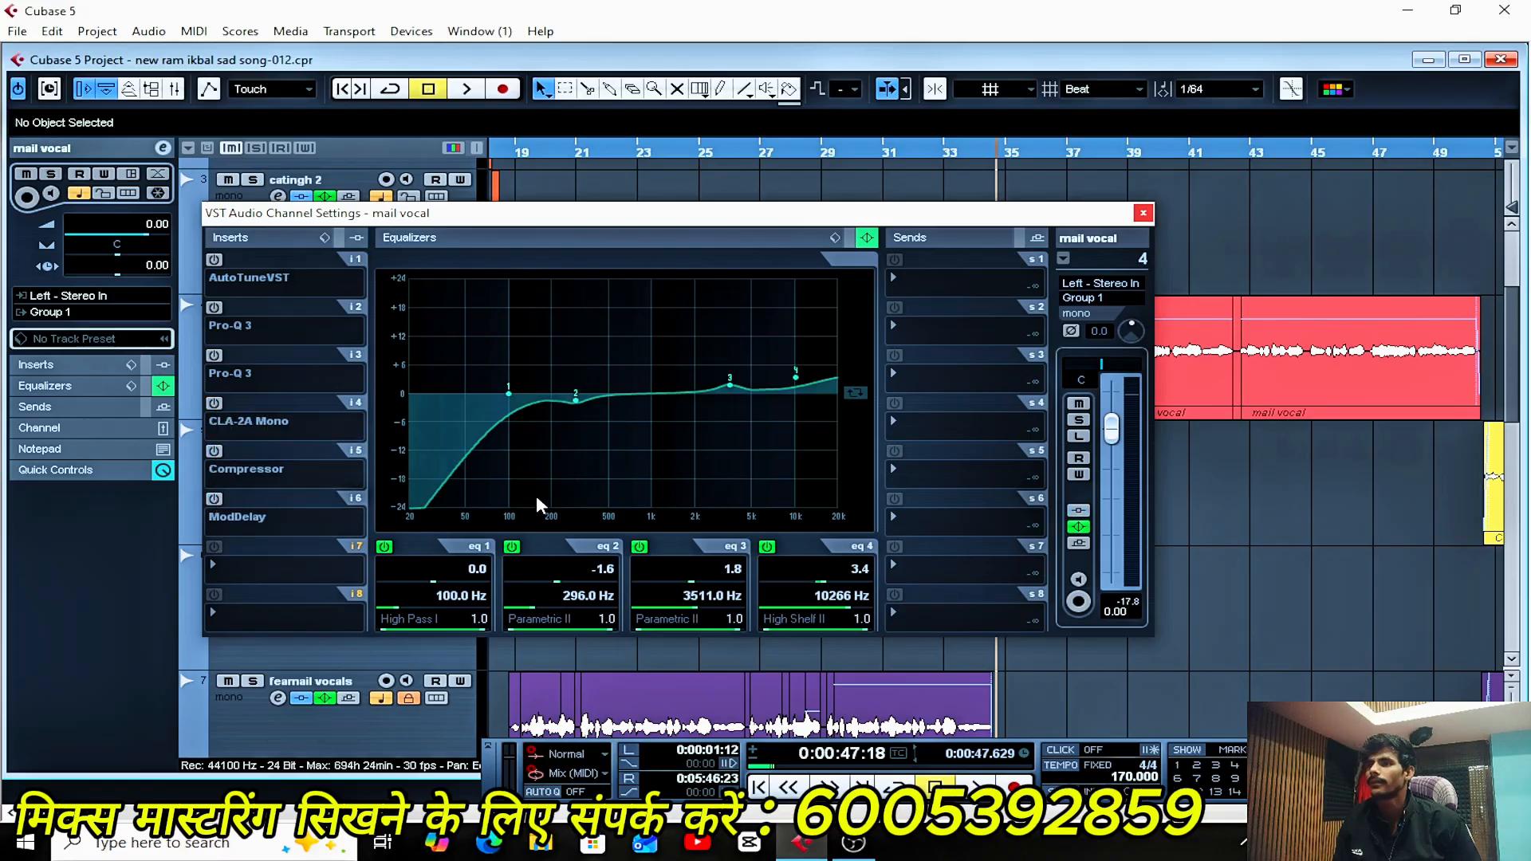
- Deactivate all four equalizer bands of the mail vocal channel
click(384, 547)
click(511, 548)
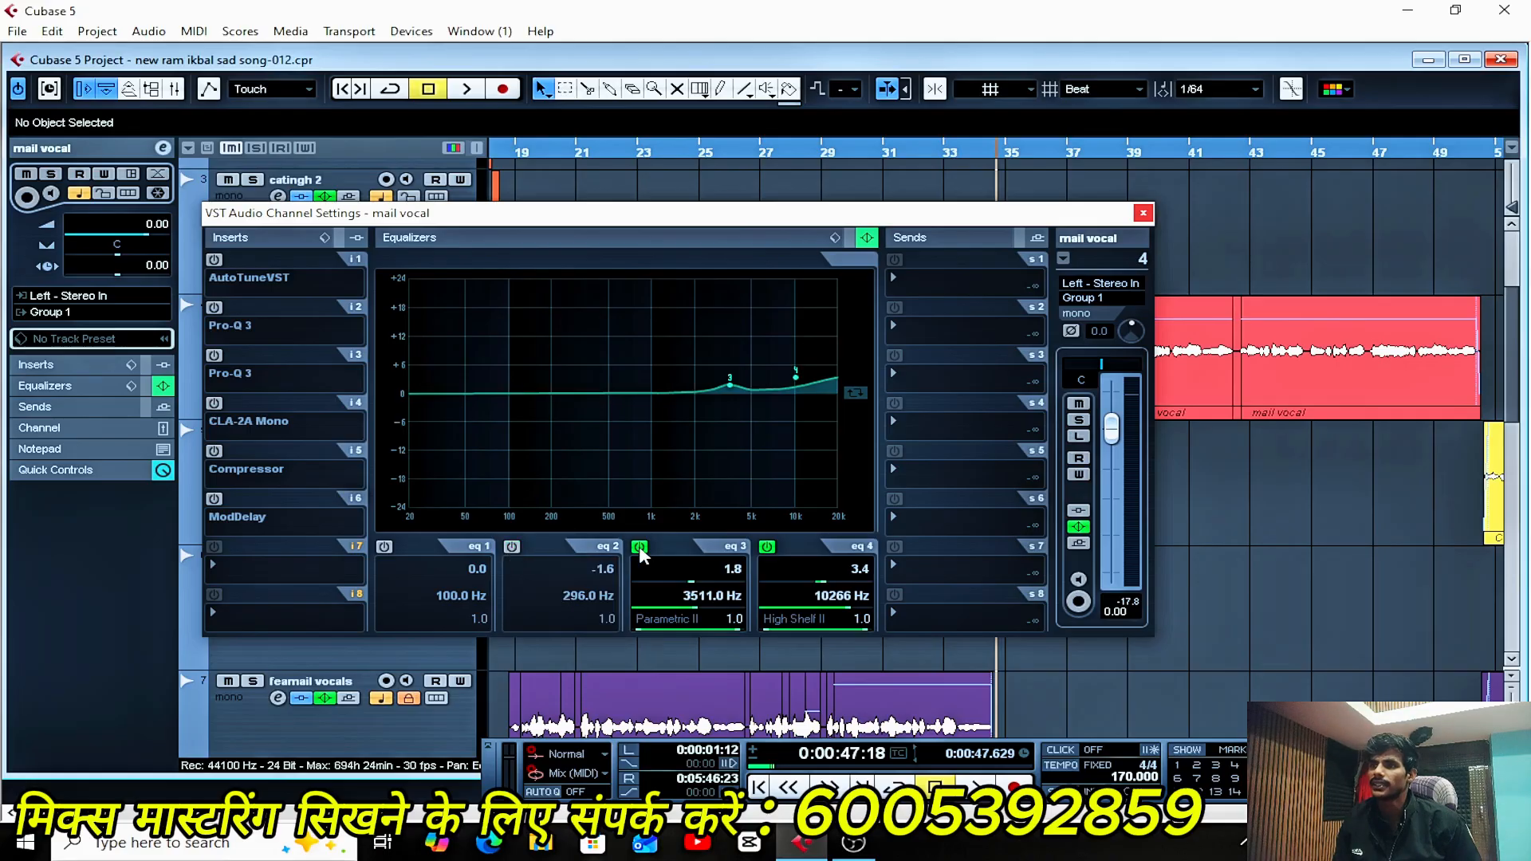
click(639, 548)
click(767, 547)
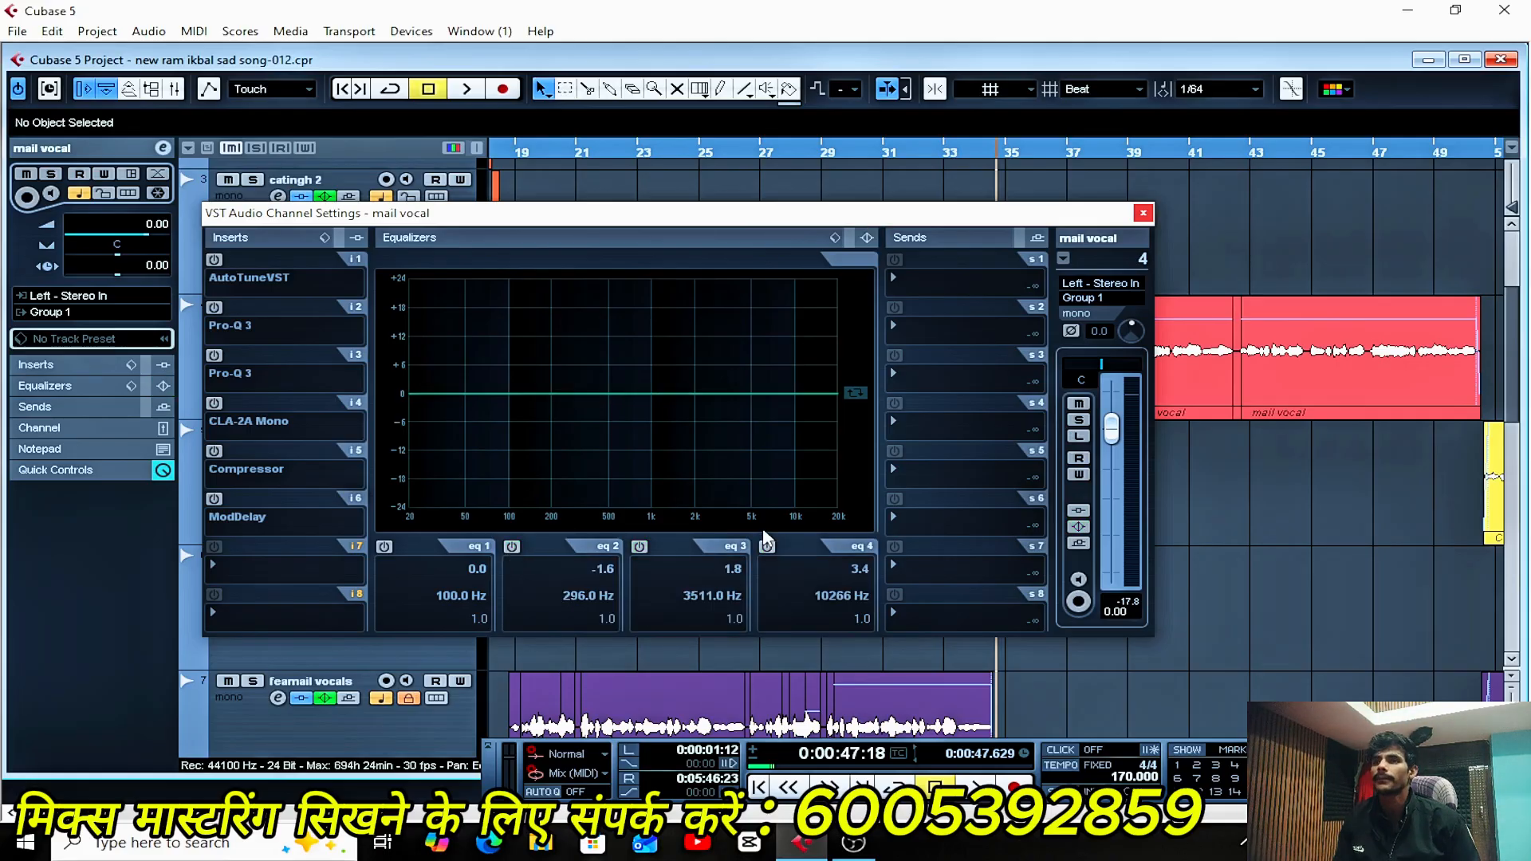
- Listen to the unprocessed mail vocal twice from 0:00:47:18, moving the channel settings window clear of the track
key(space)
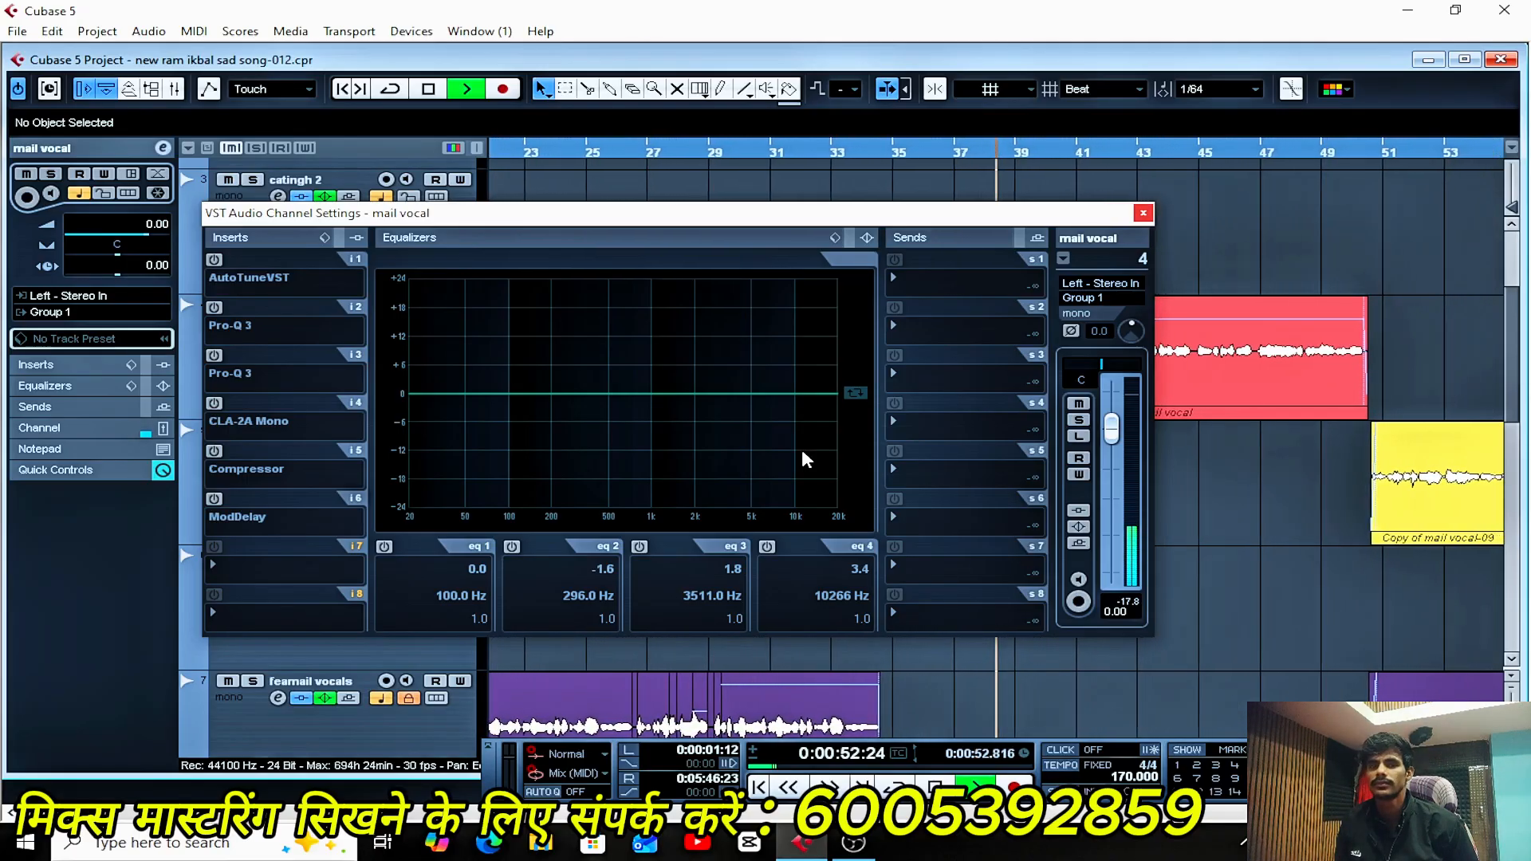
key(space)
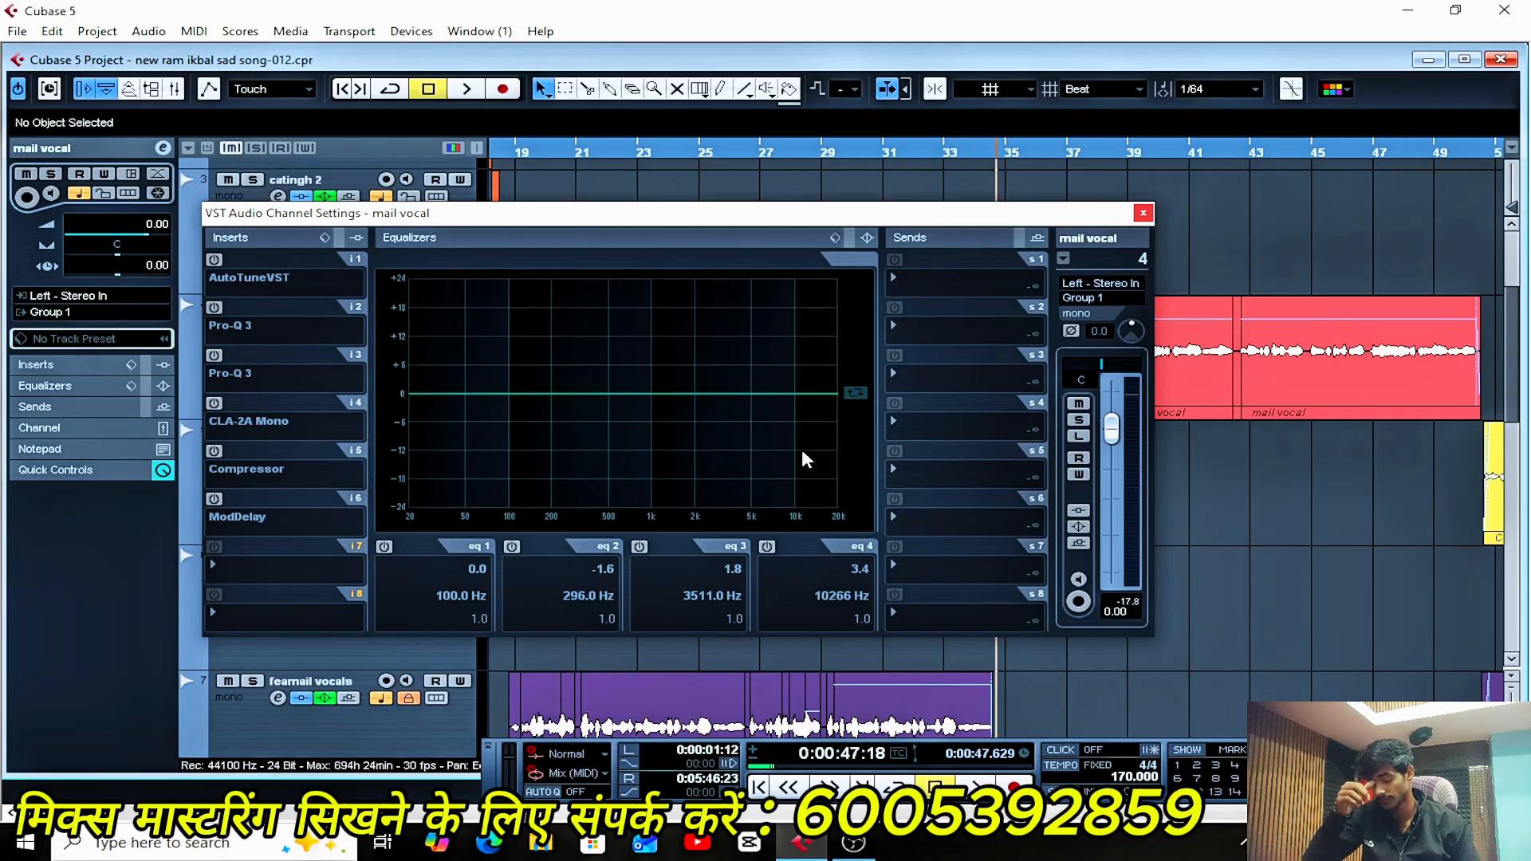
key(space)
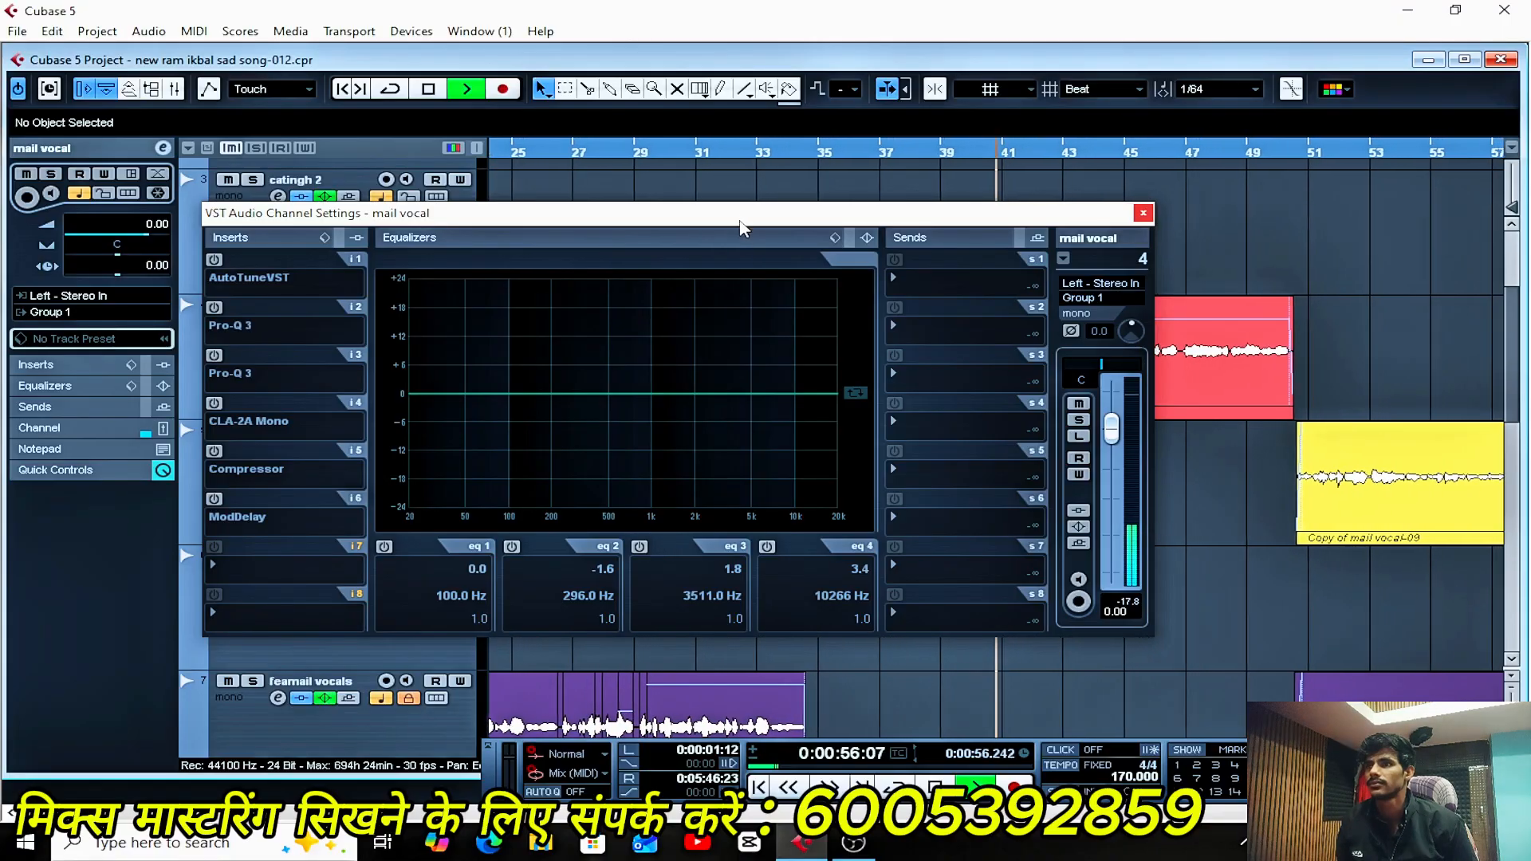
drag(742, 222, 798, 274)
key(space)
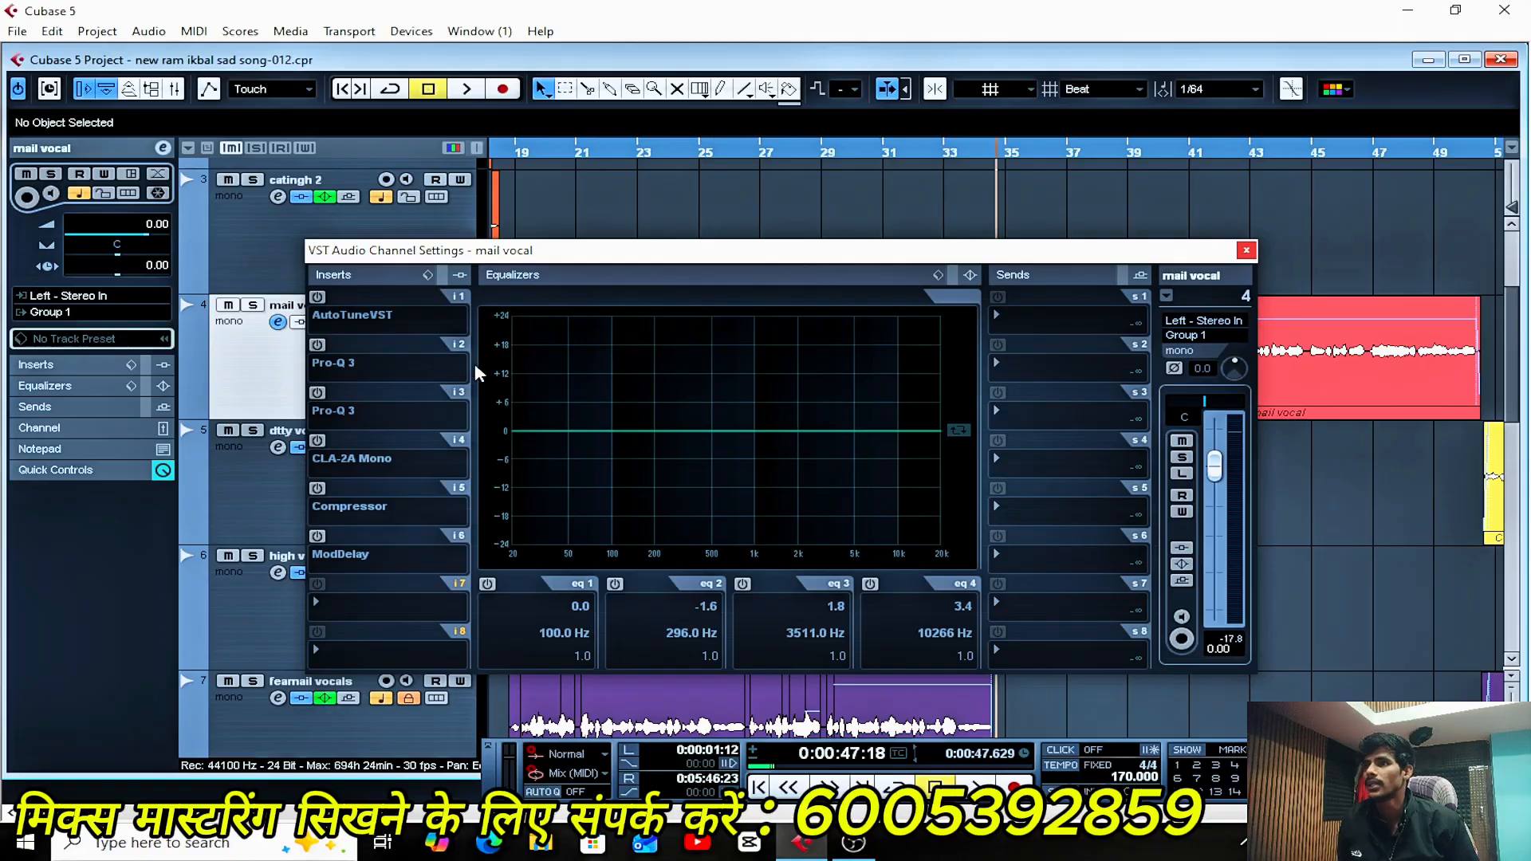
- Reactivate the AutoTuneVST insert on mail vocal, listen to the vocal twice with its editor open, and close the editor
click(319, 298)
click(354, 299)
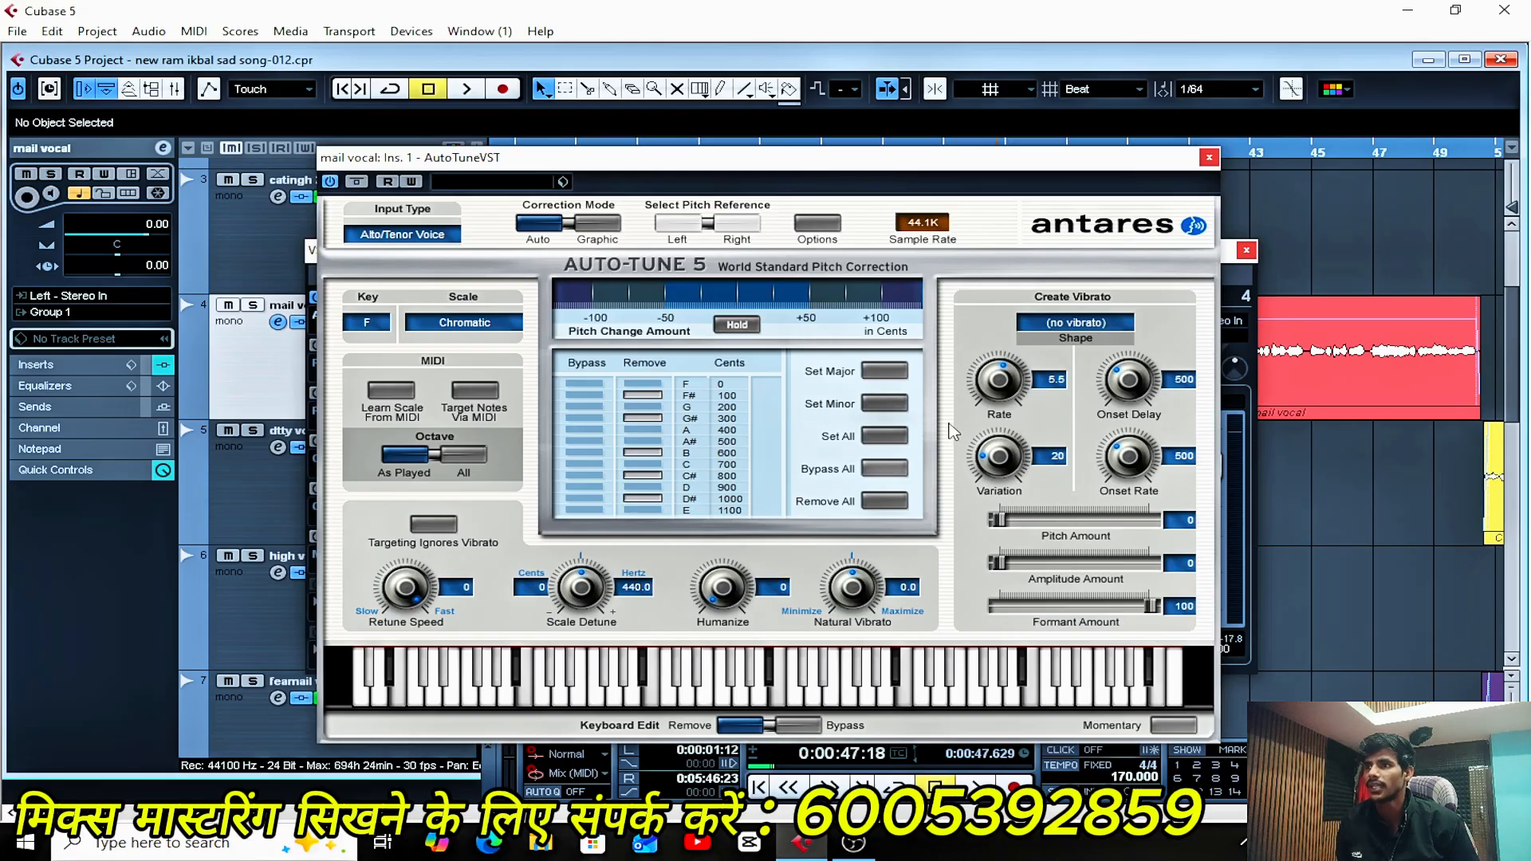
key(space)
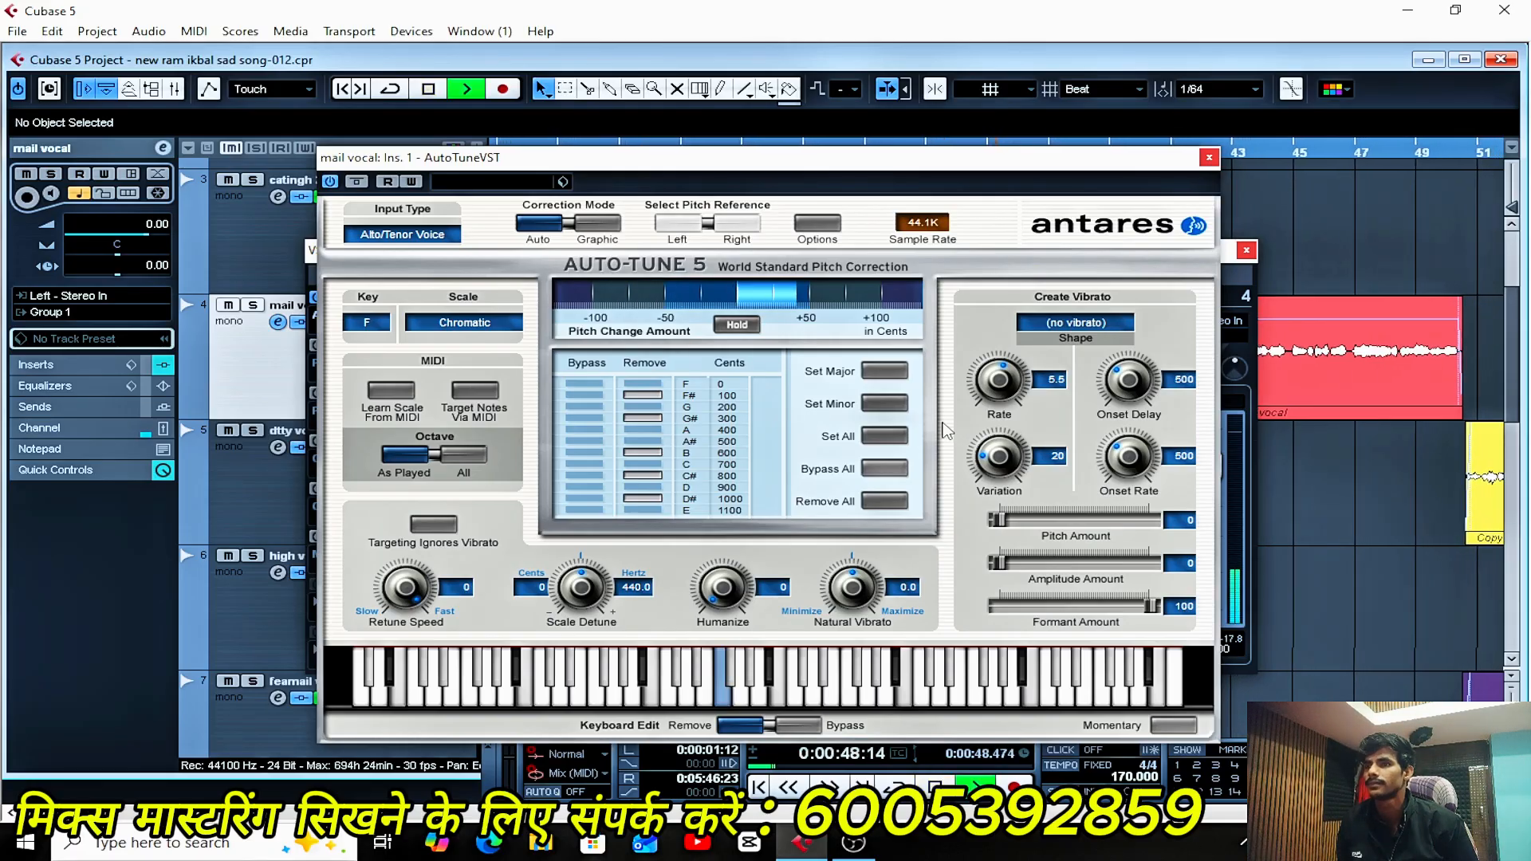
key(space)
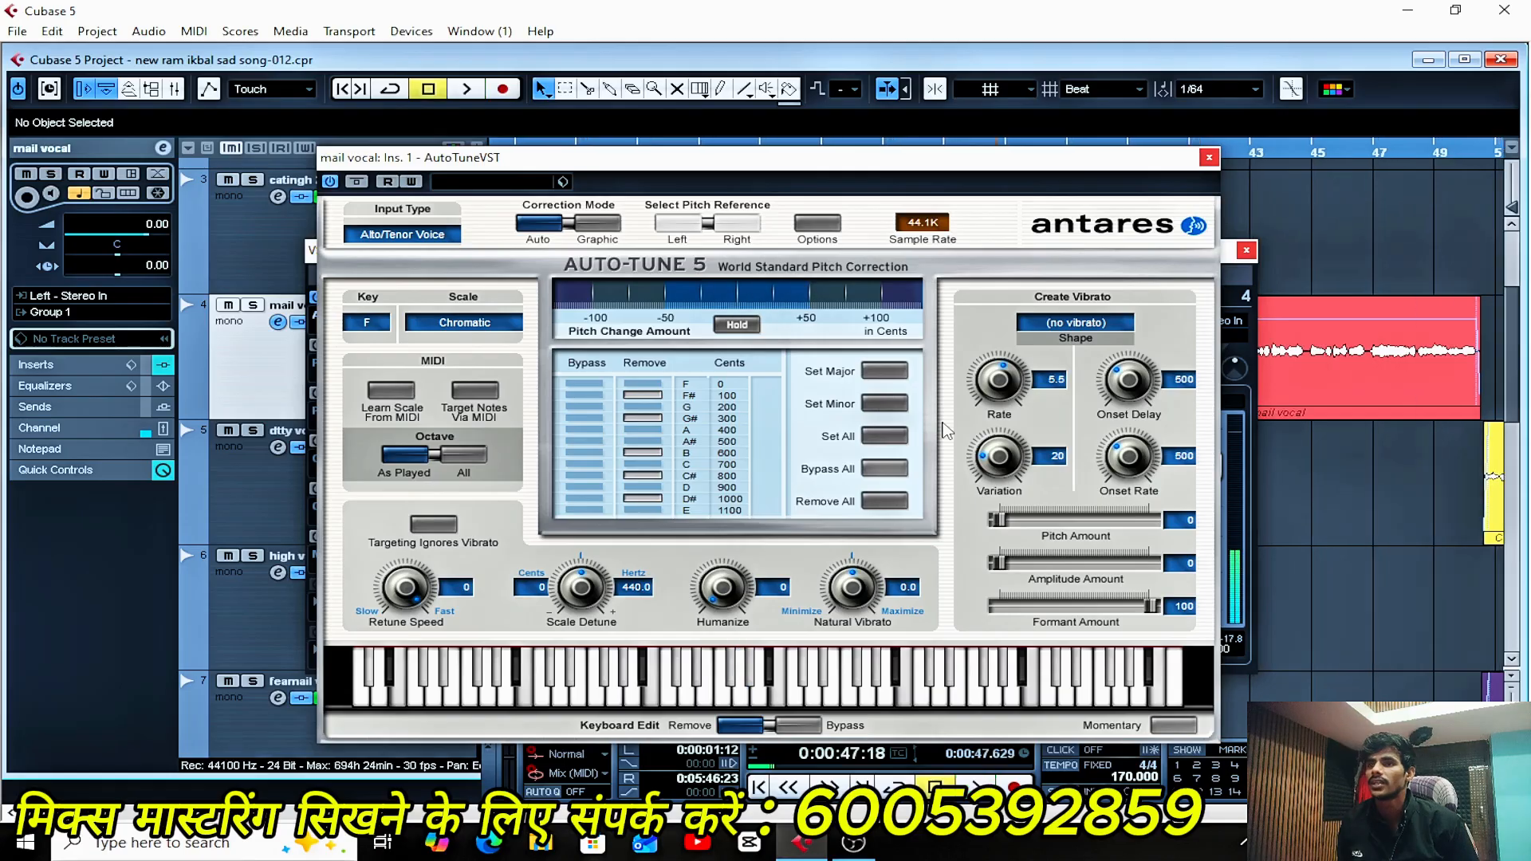
key(space)
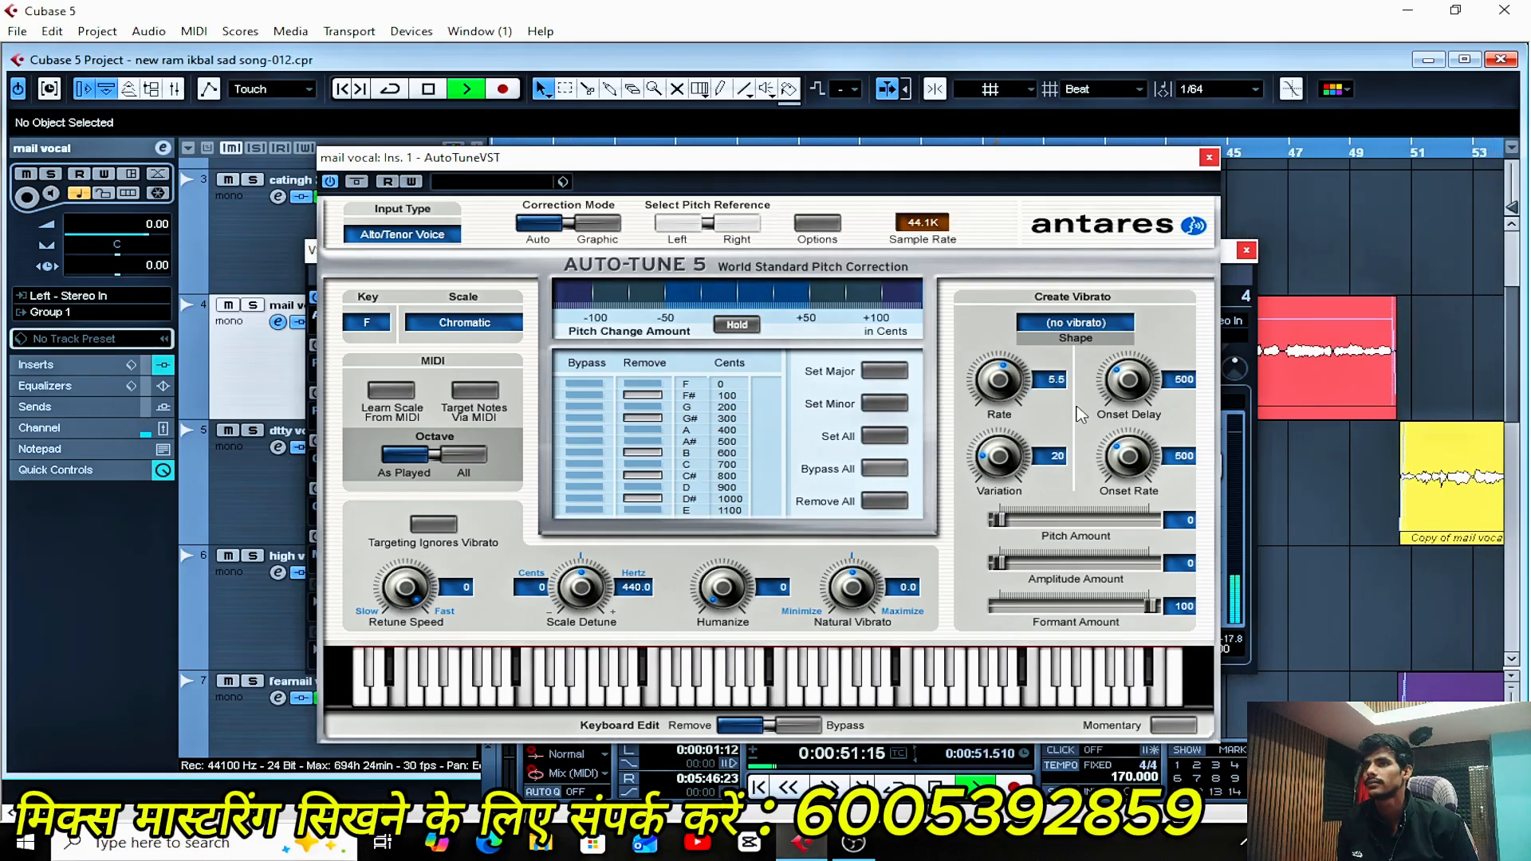
key(space)
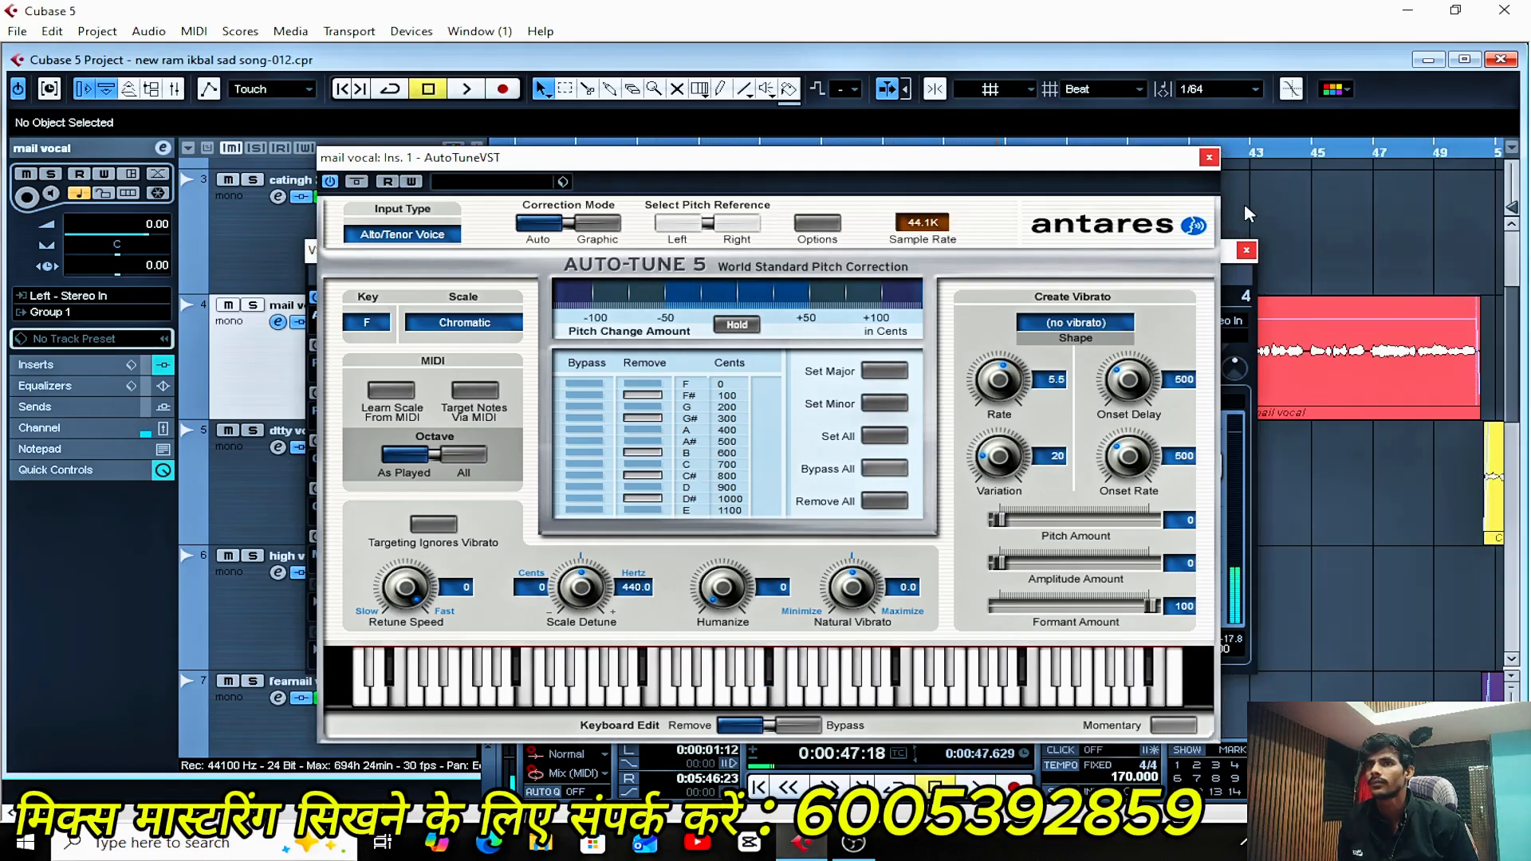
click(1209, 157)
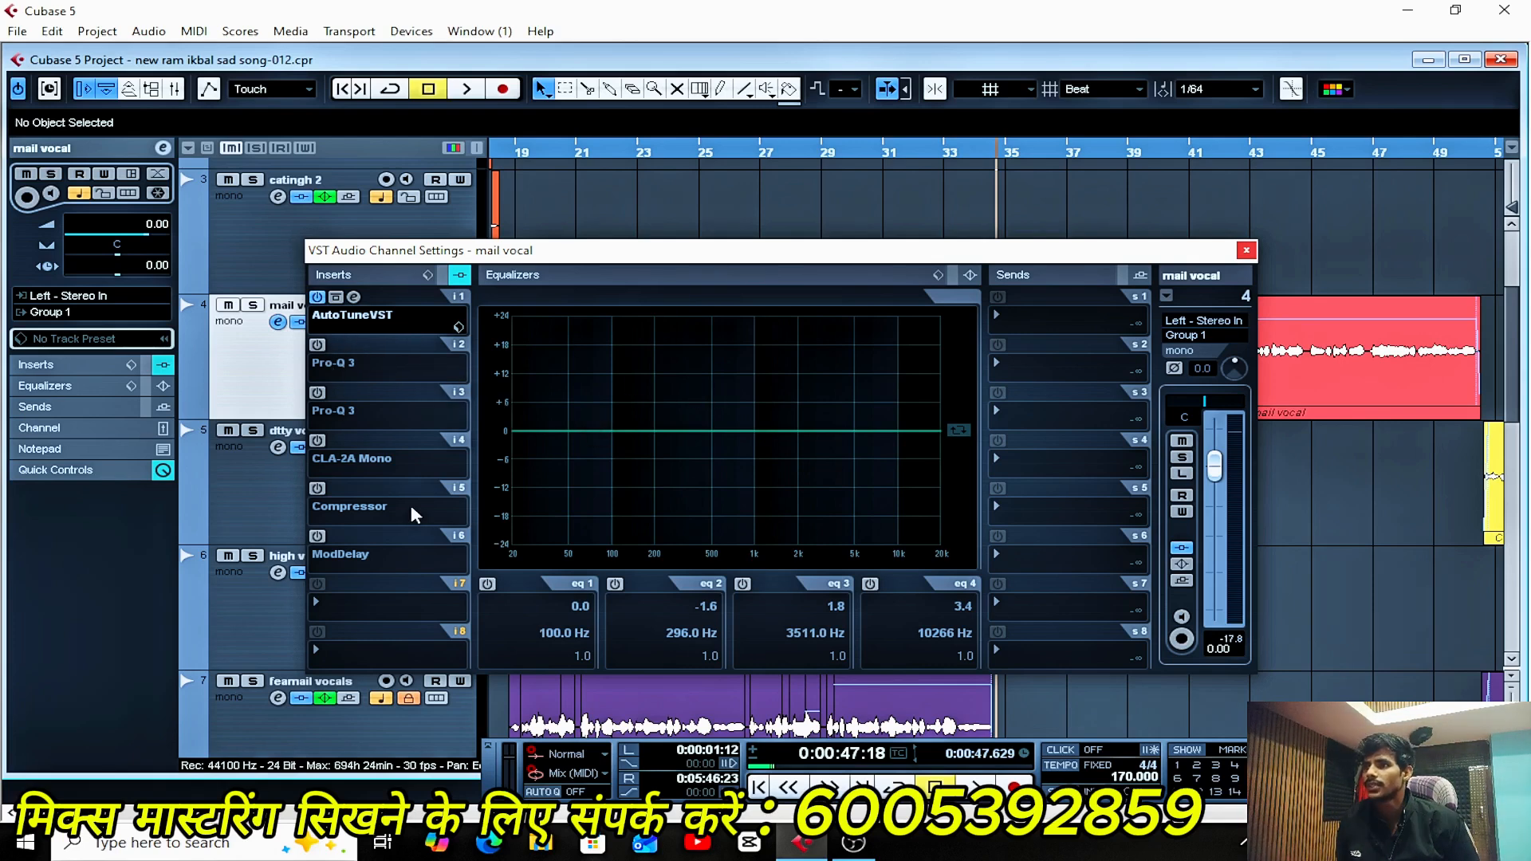
- Reactivate all four equalizer bands of the mail vocal channel
click(487, 584)
click(615, 584)
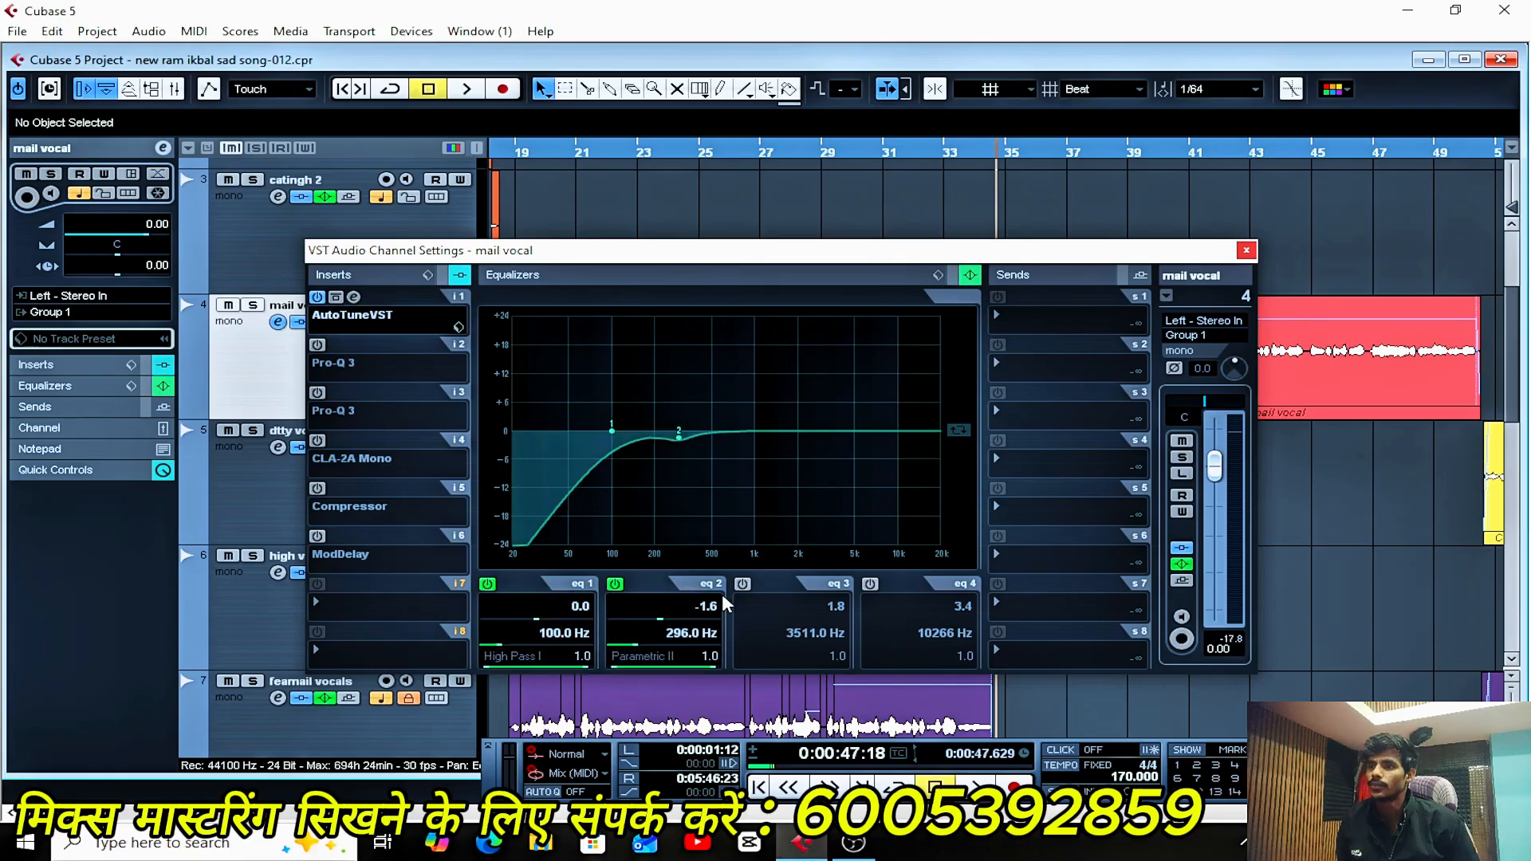
click(743, 584)
click(870, 585)
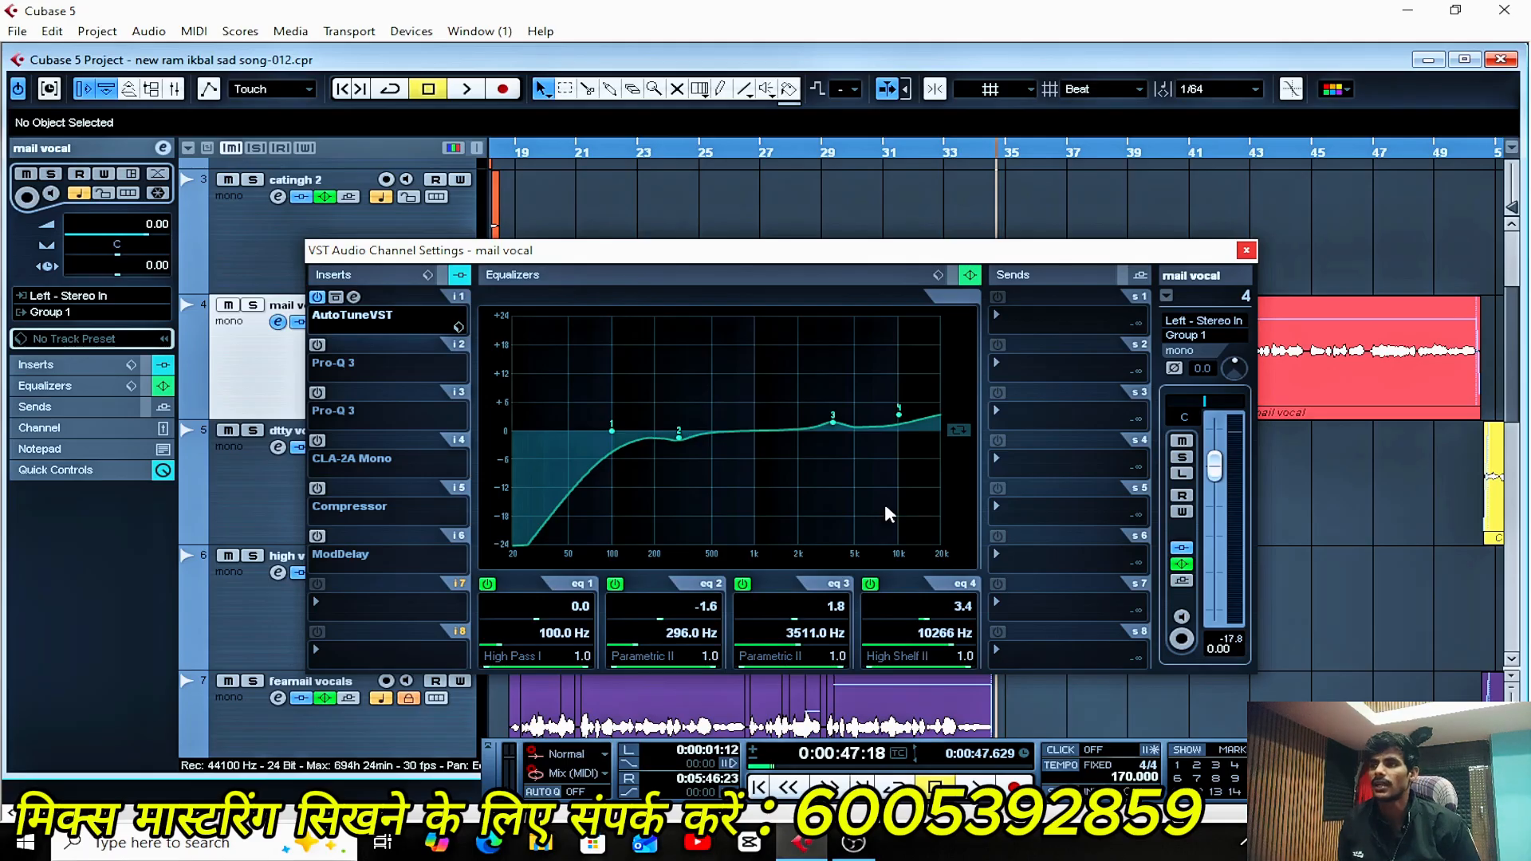
- Reactivate the Pro-Q 3 in insert slot 2 of mail vocal, listen with its editor open, and close the editor
click(318, 346)
click(354, 346)
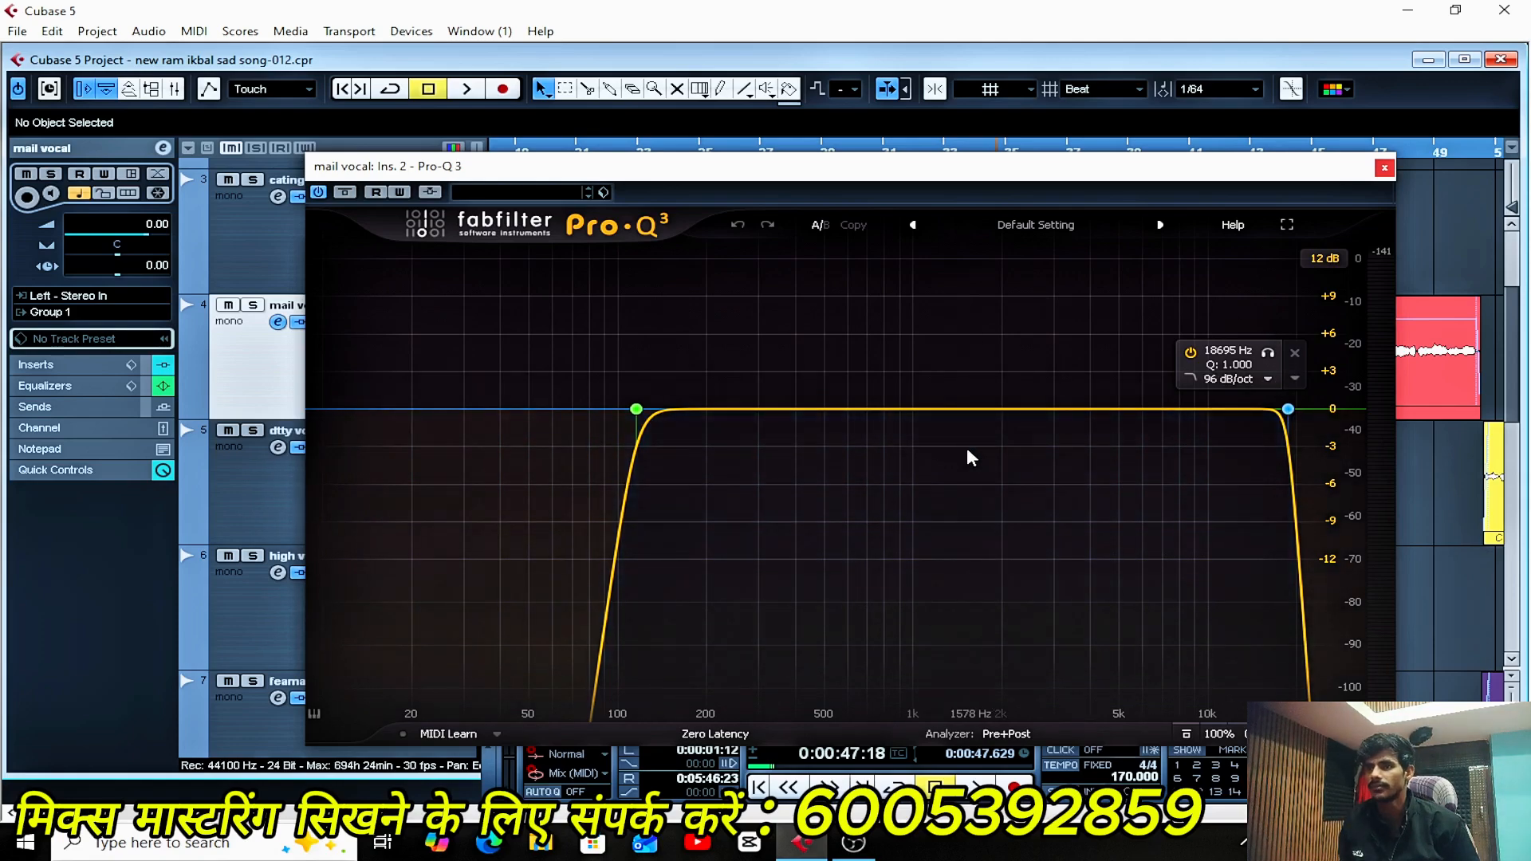
key(space)
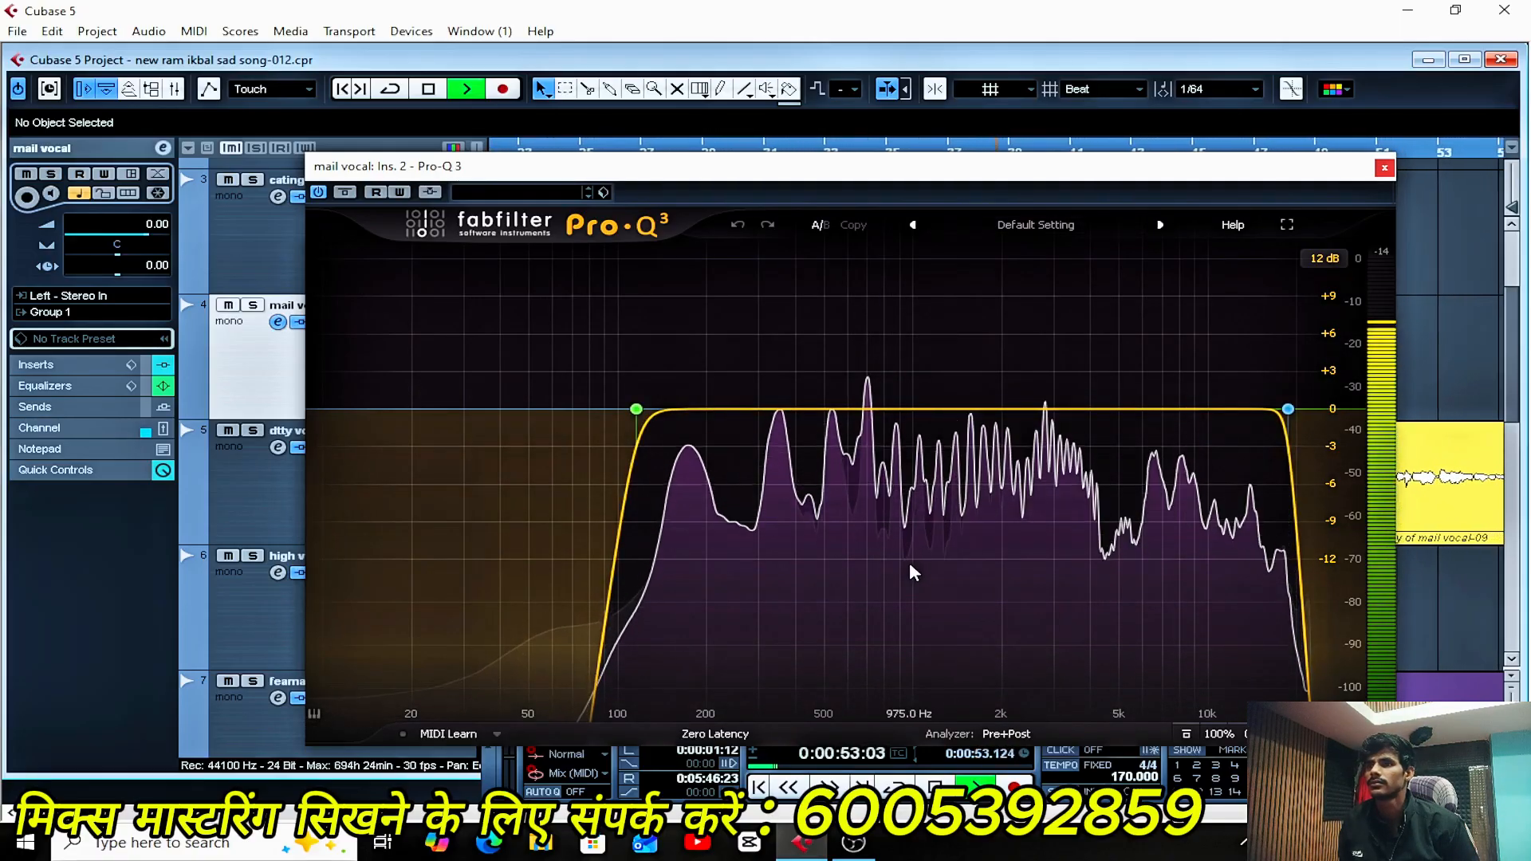
key(space)
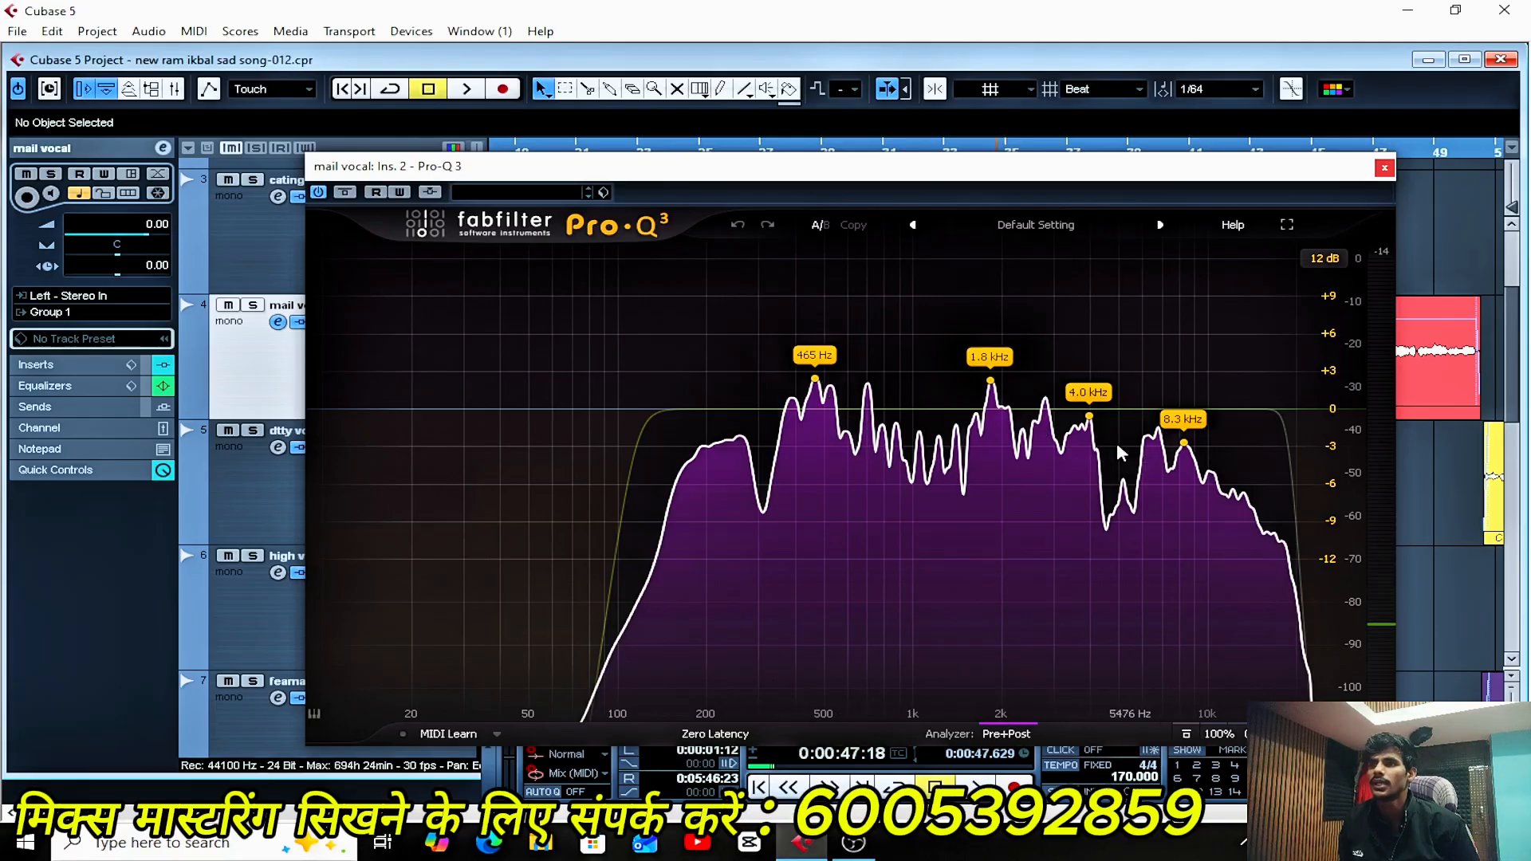
click(1385, 168)
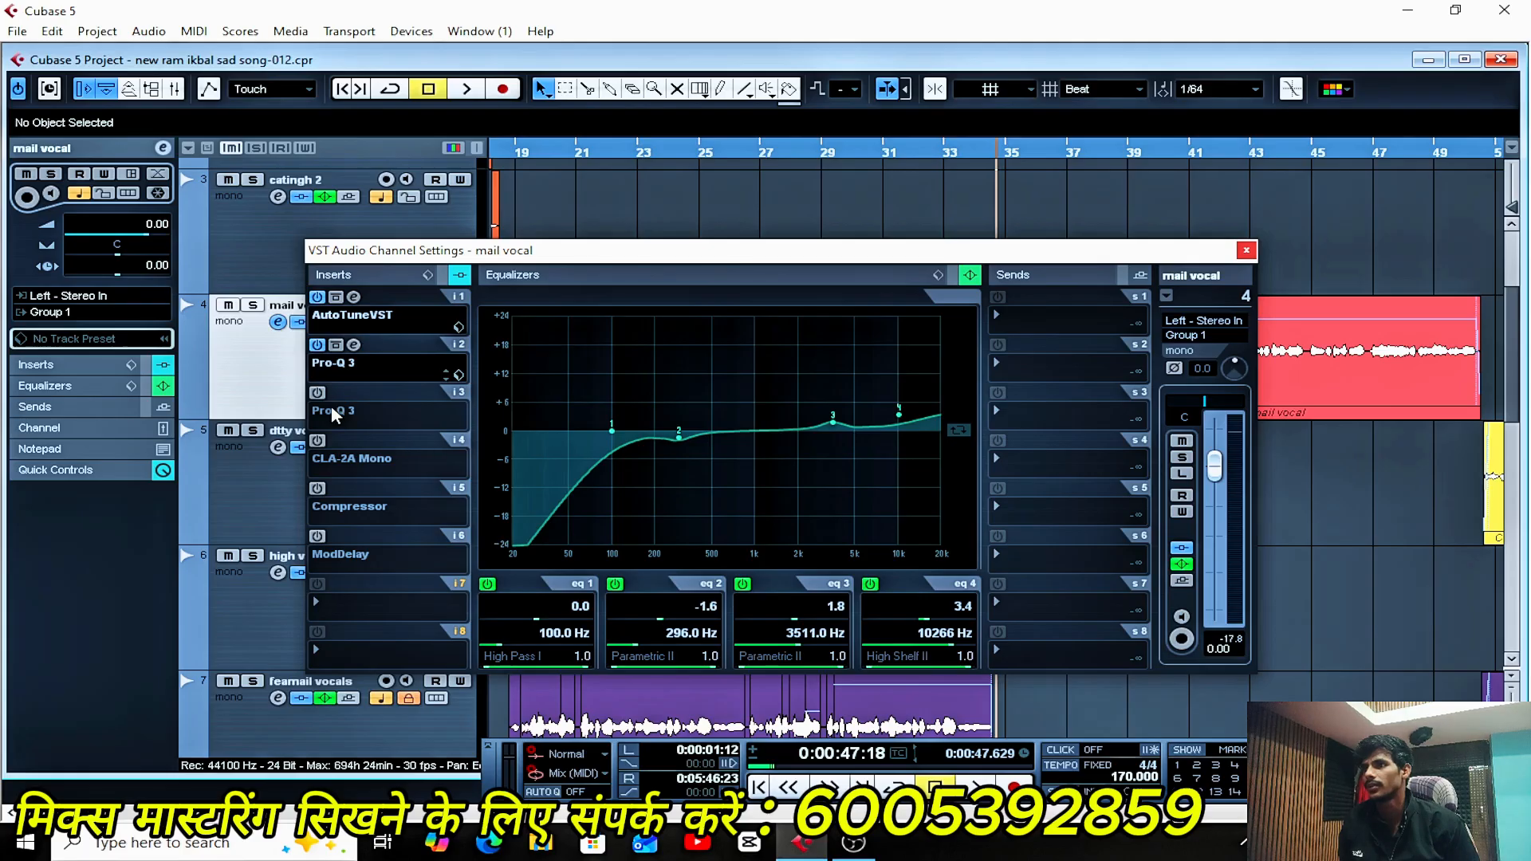
- Reactivate the Pro-Q 3 in insert slot 3 of mail vocal, listen while reviewing its equalizer curve, and close the editor
click(354, 392)
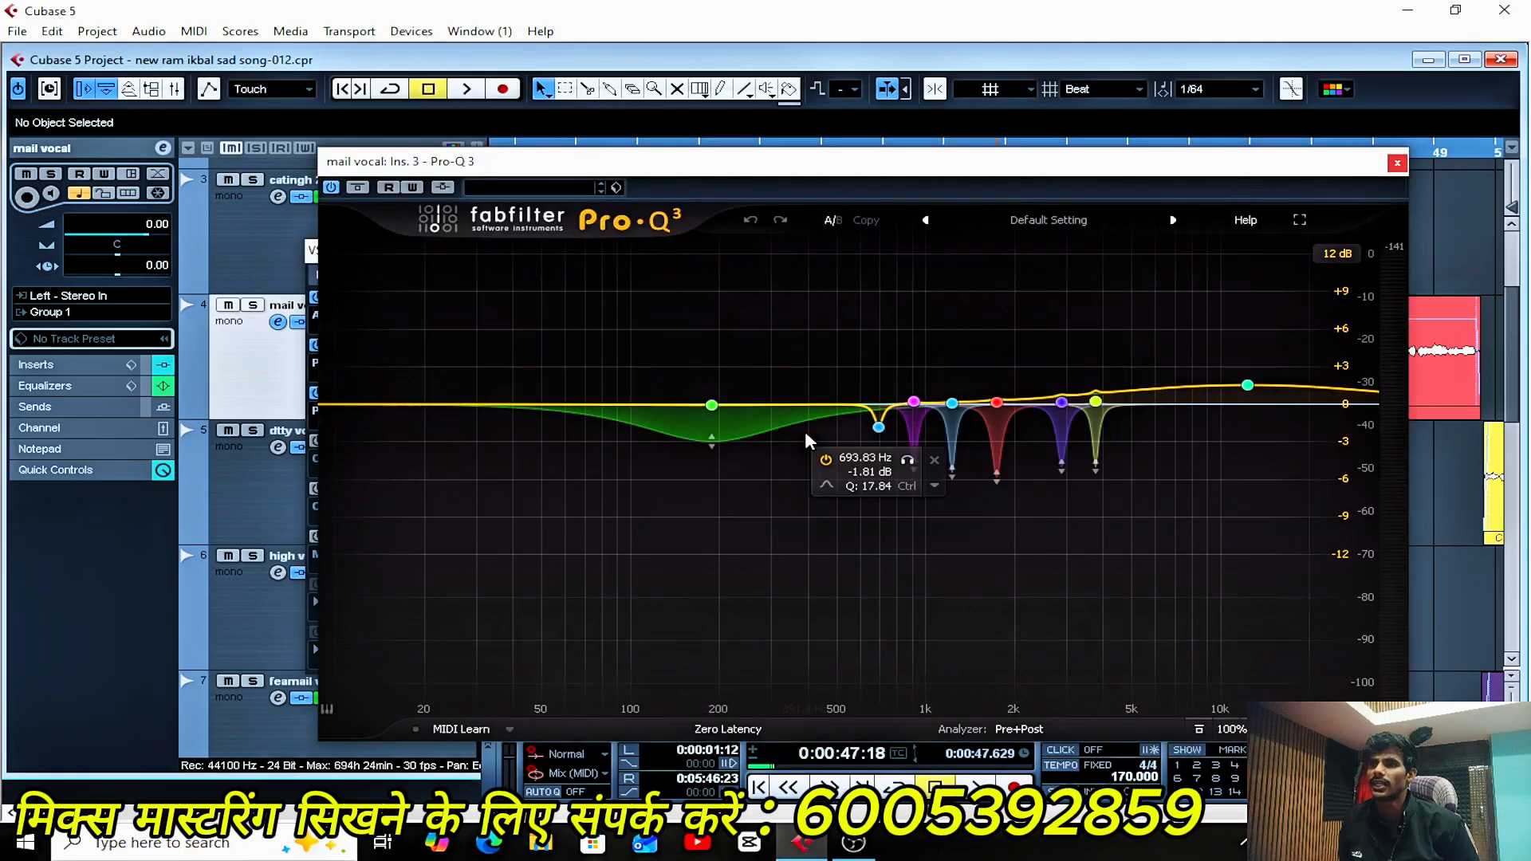
key(space)
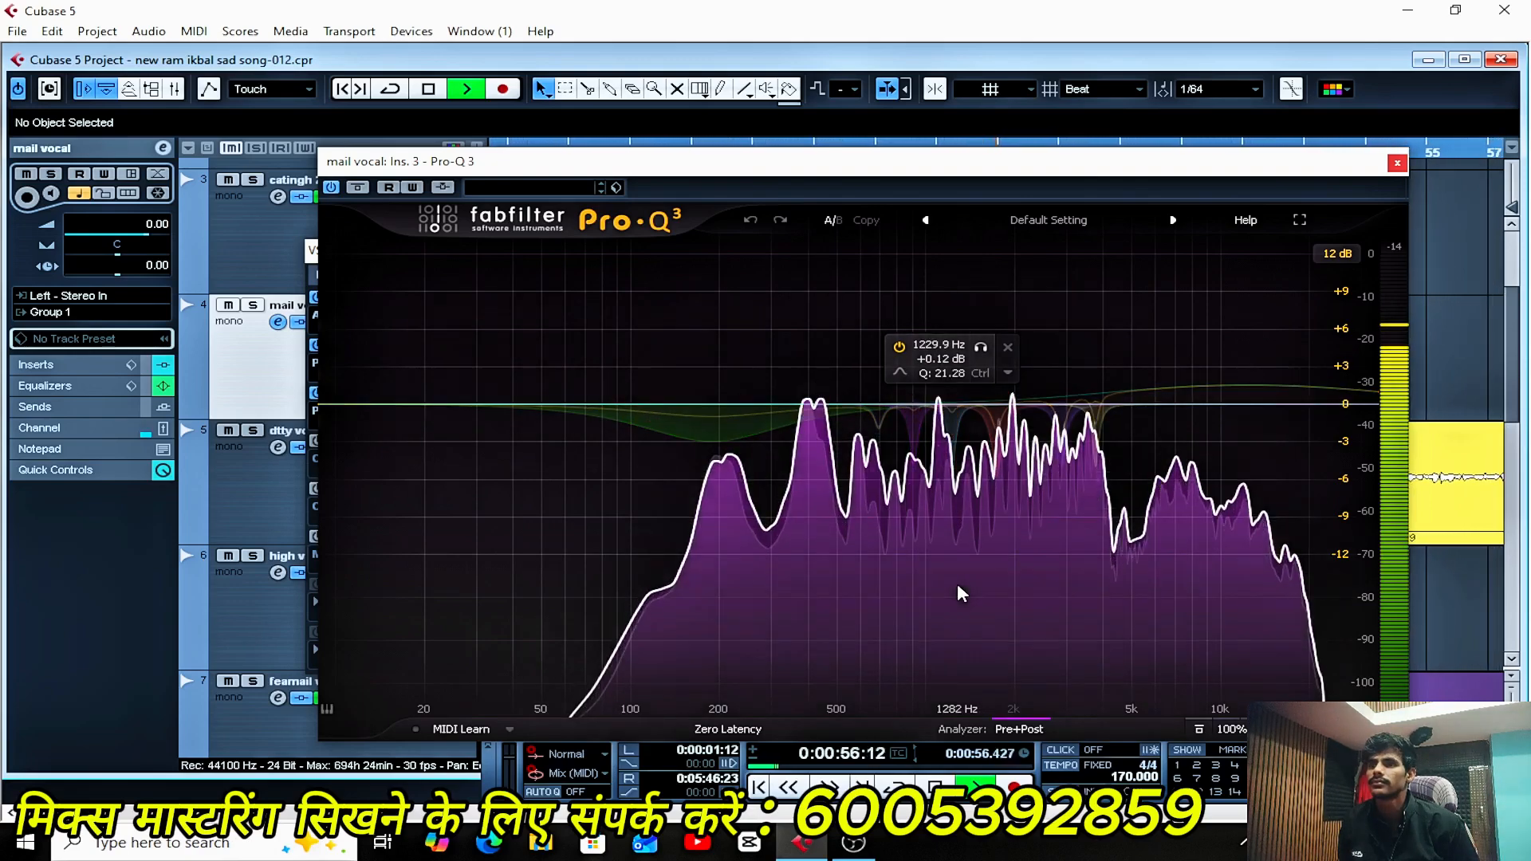
mouse_move(958, 586)
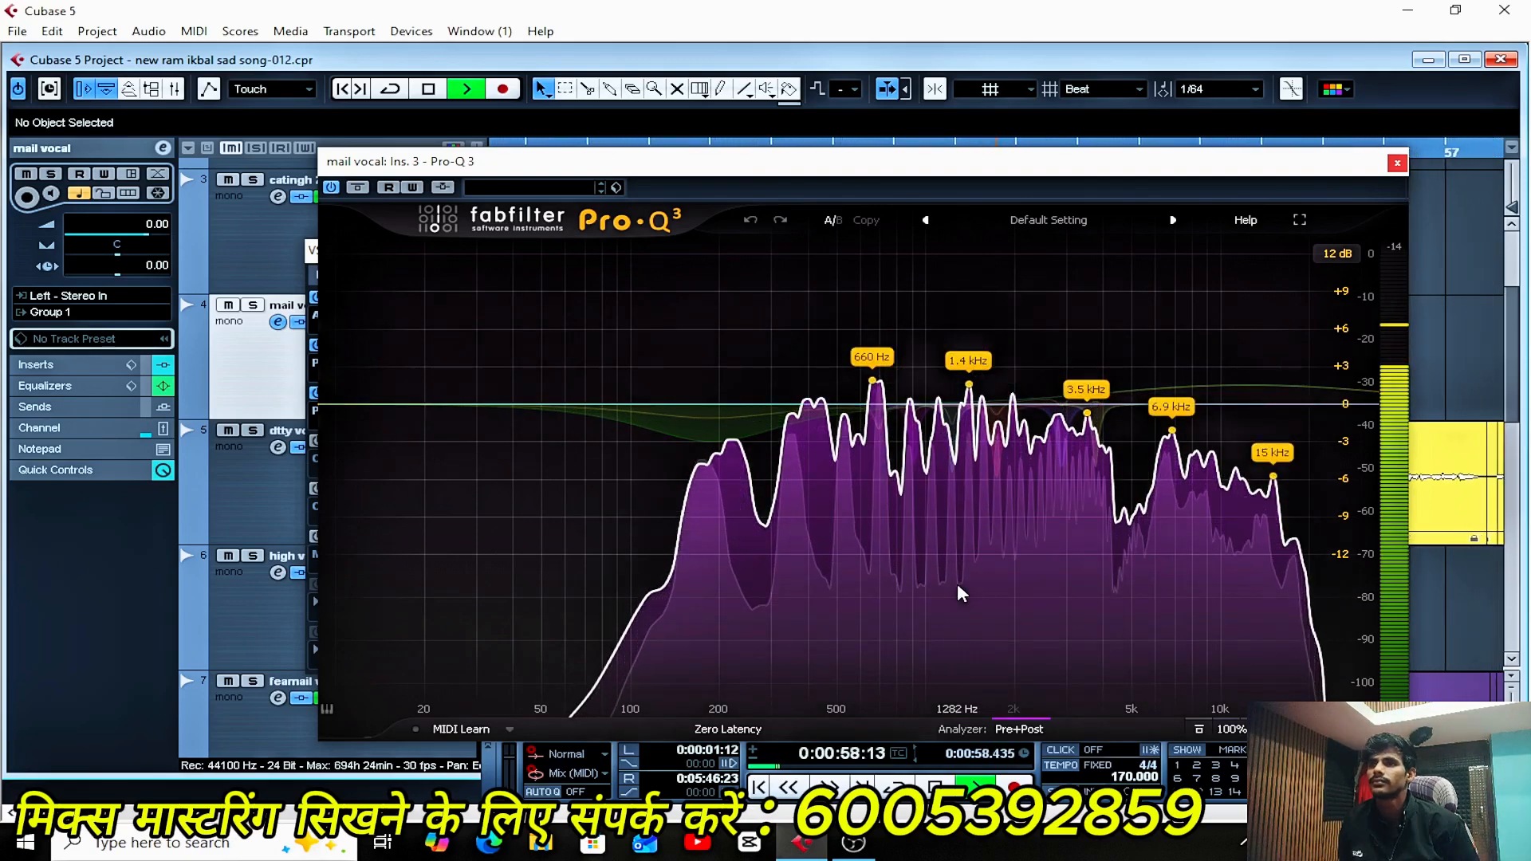
key(space)
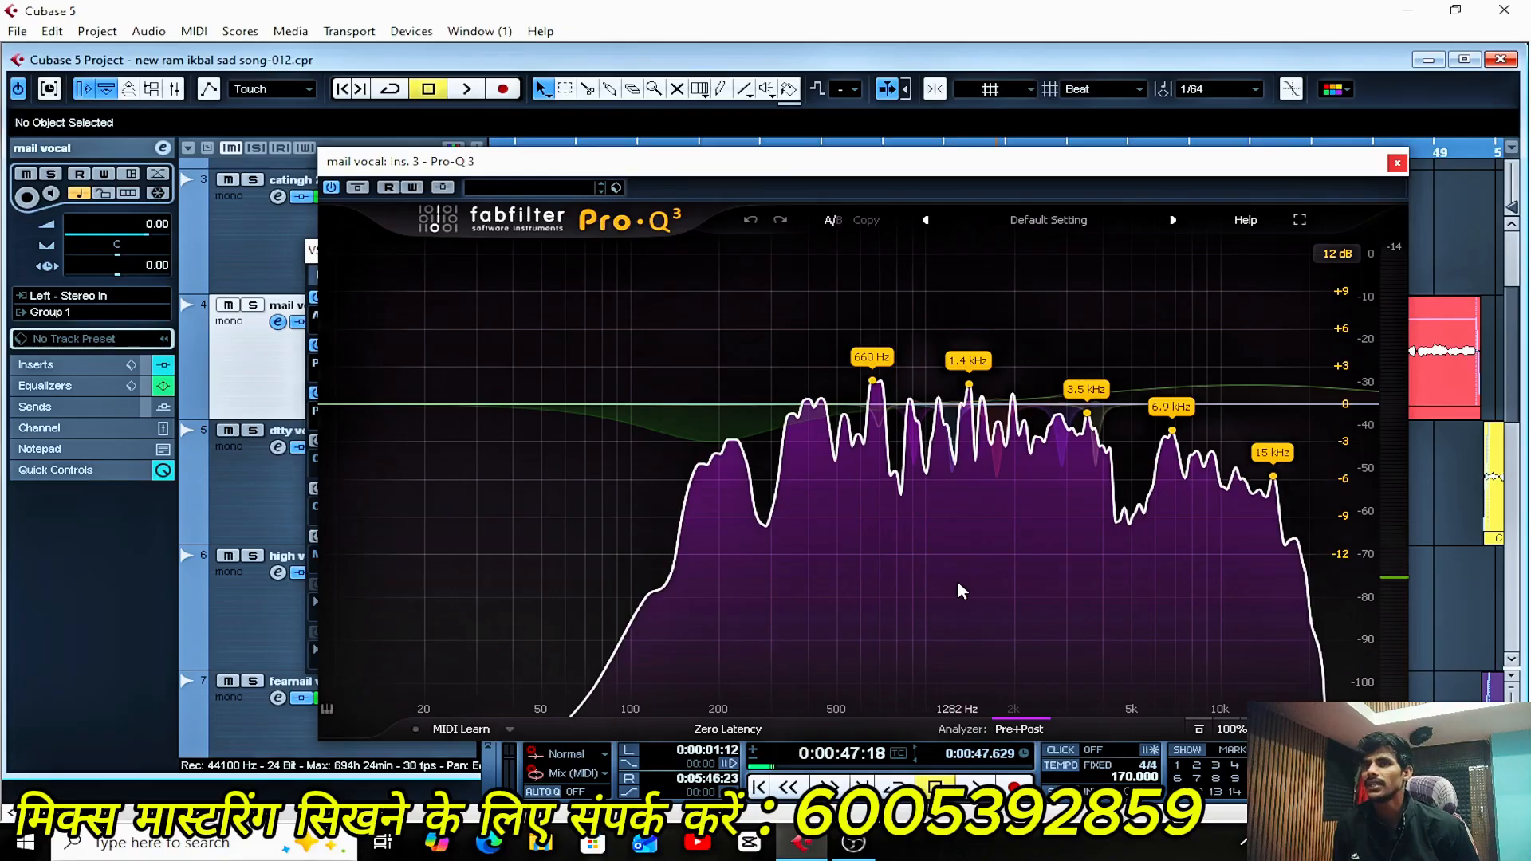
mouse_move(1261, 391)
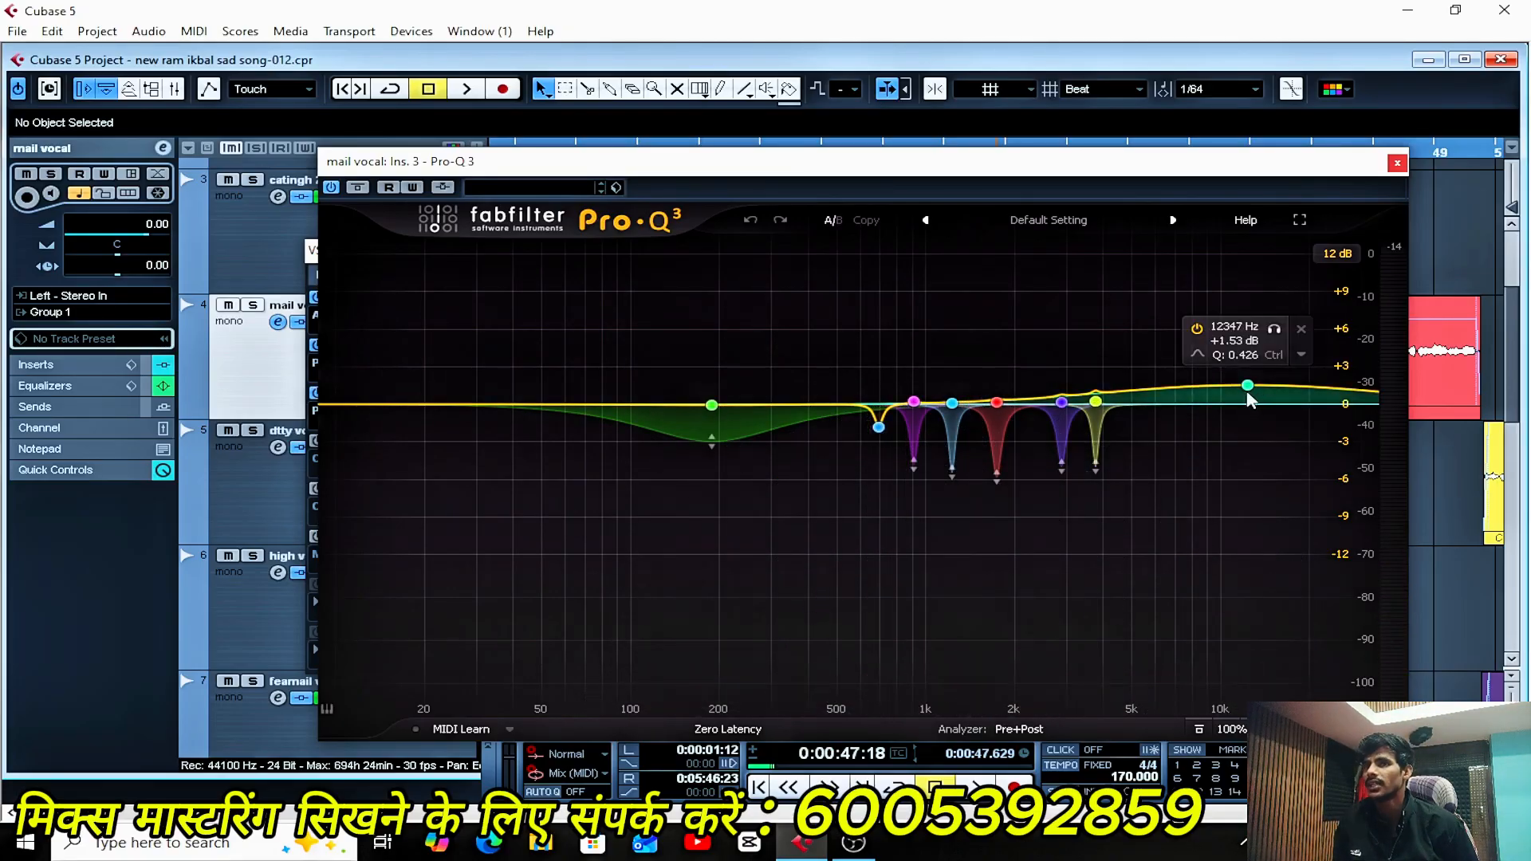
mouse_move(981, 485)
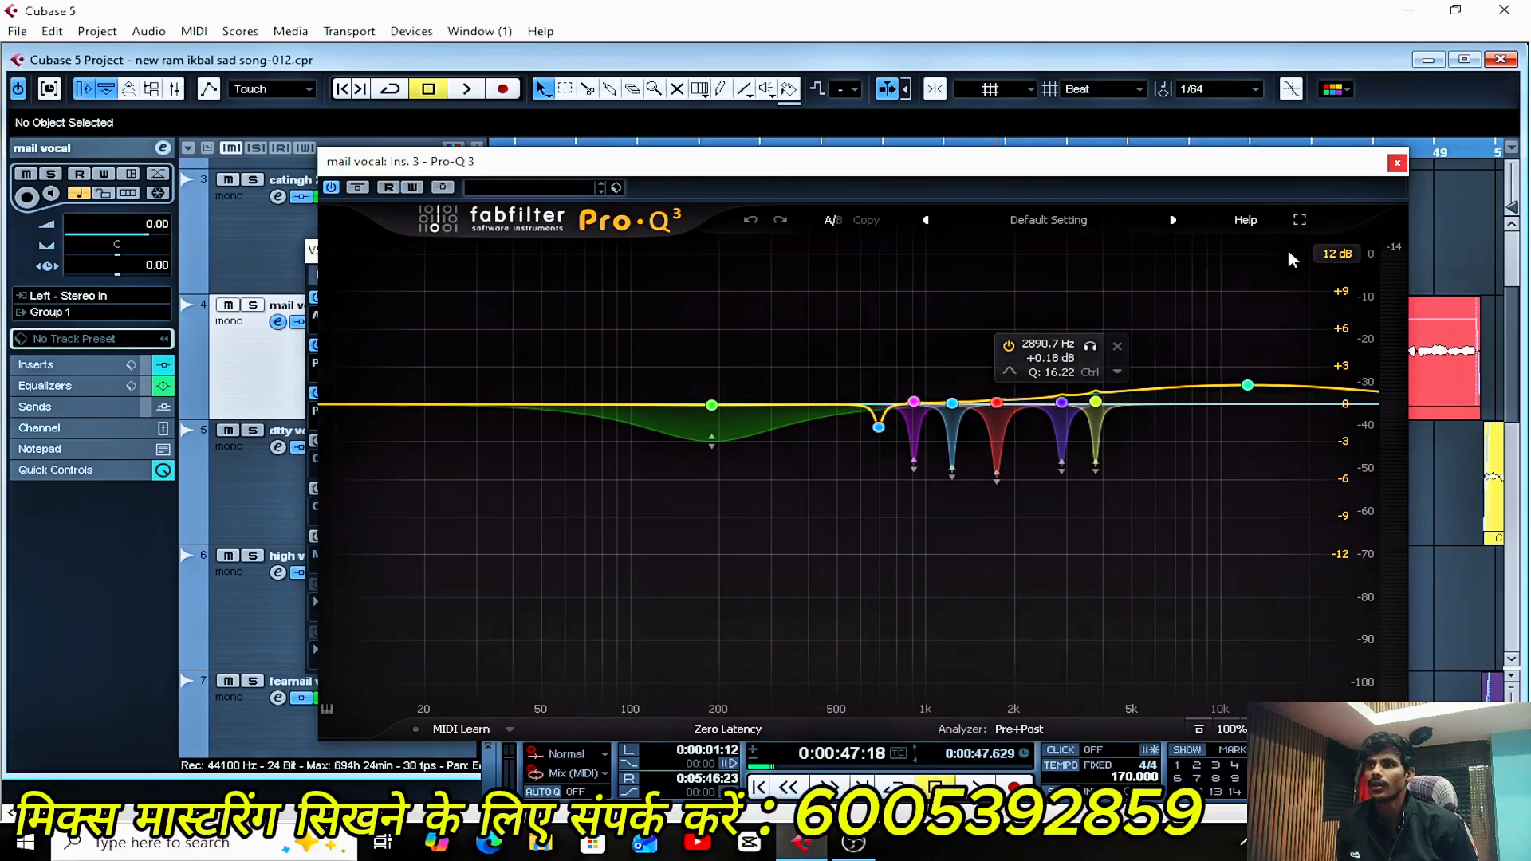
click(1397, 164)
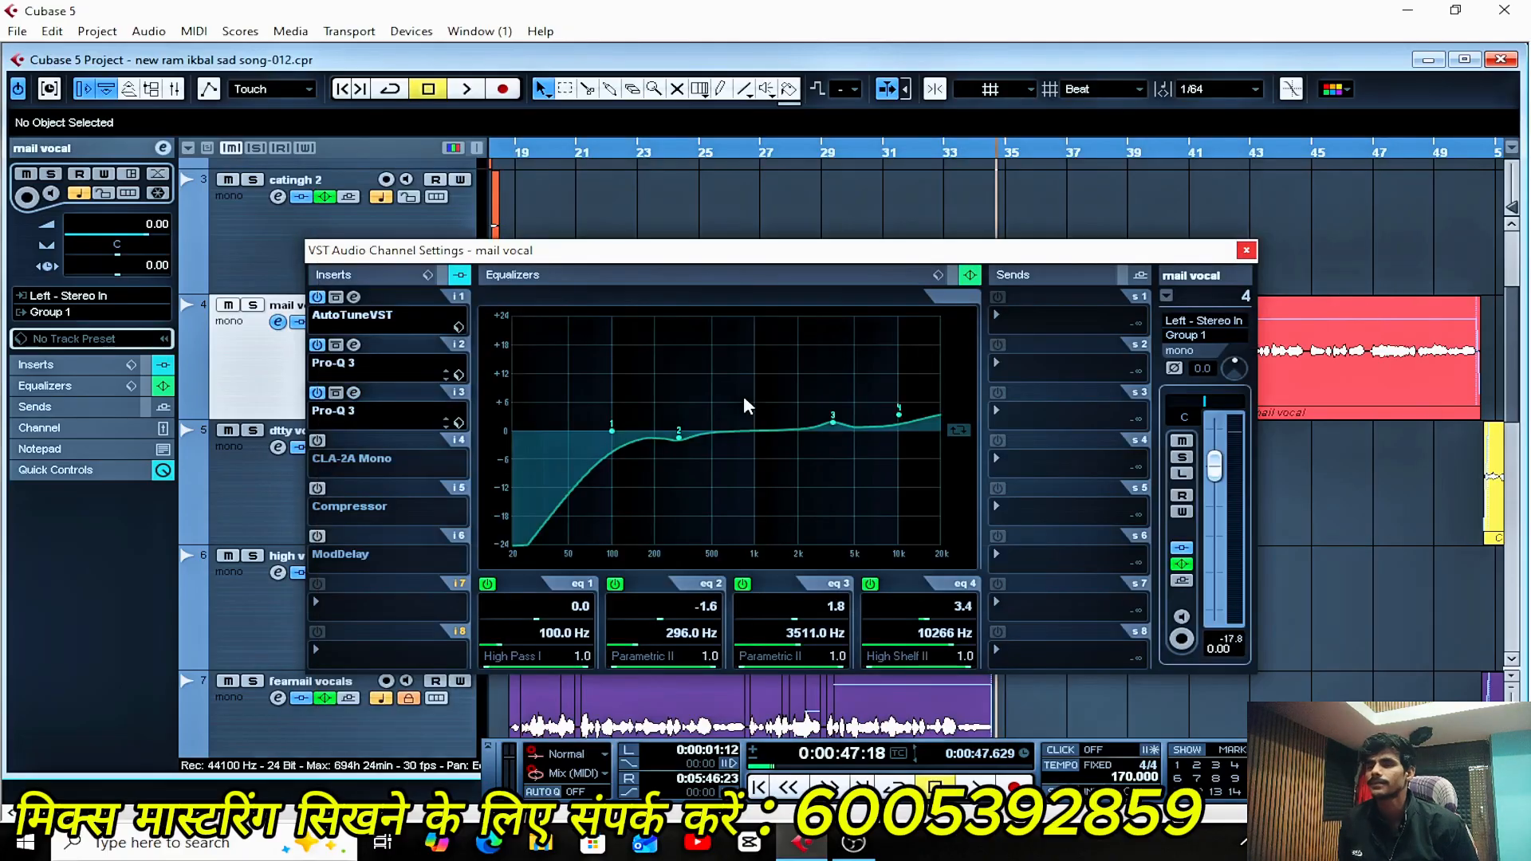
click(354, 393)
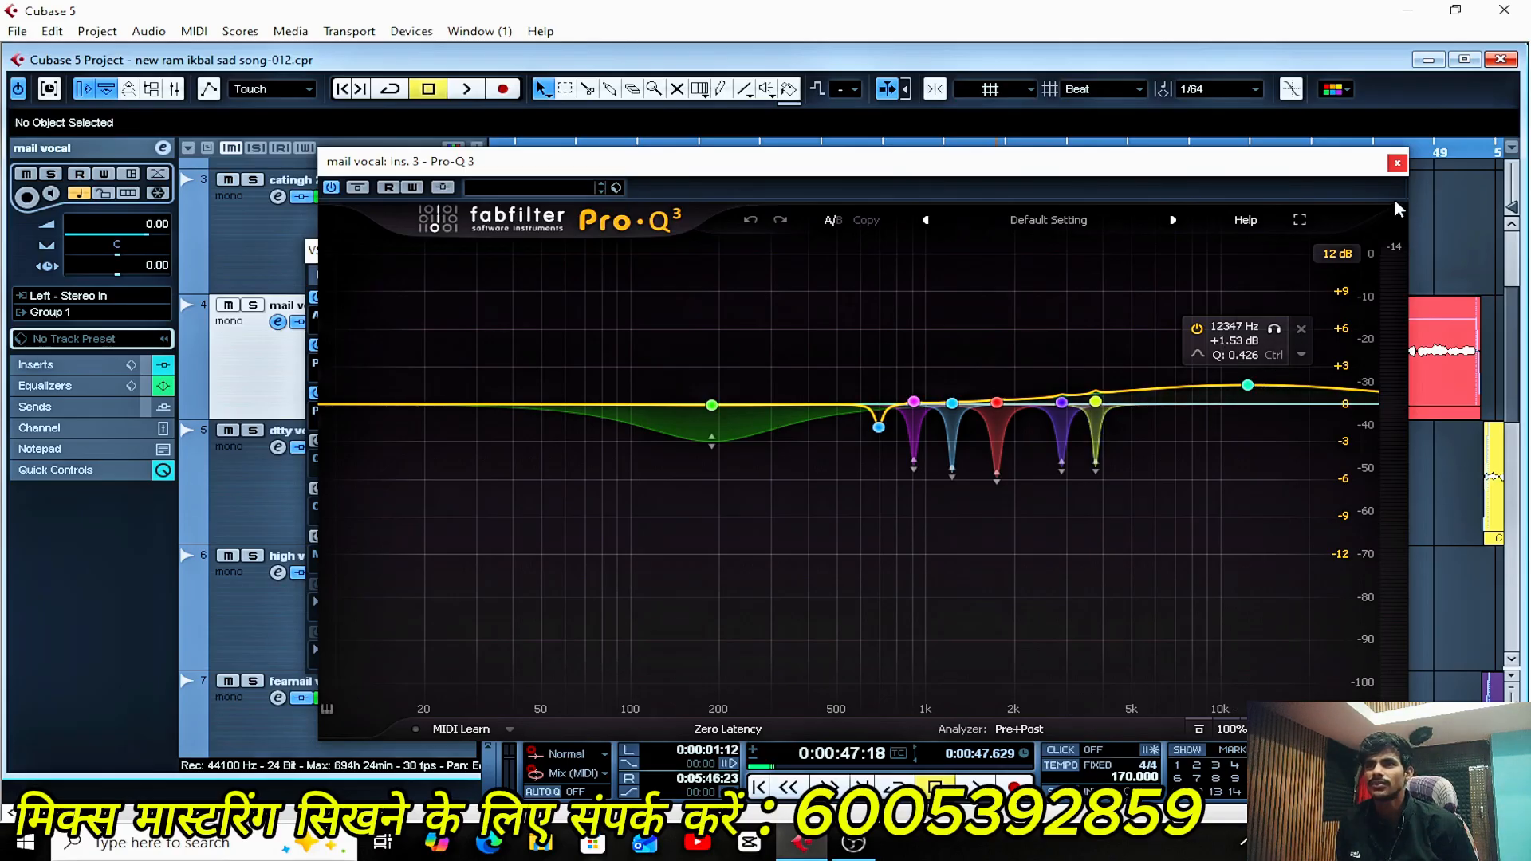
click(1398, 163)
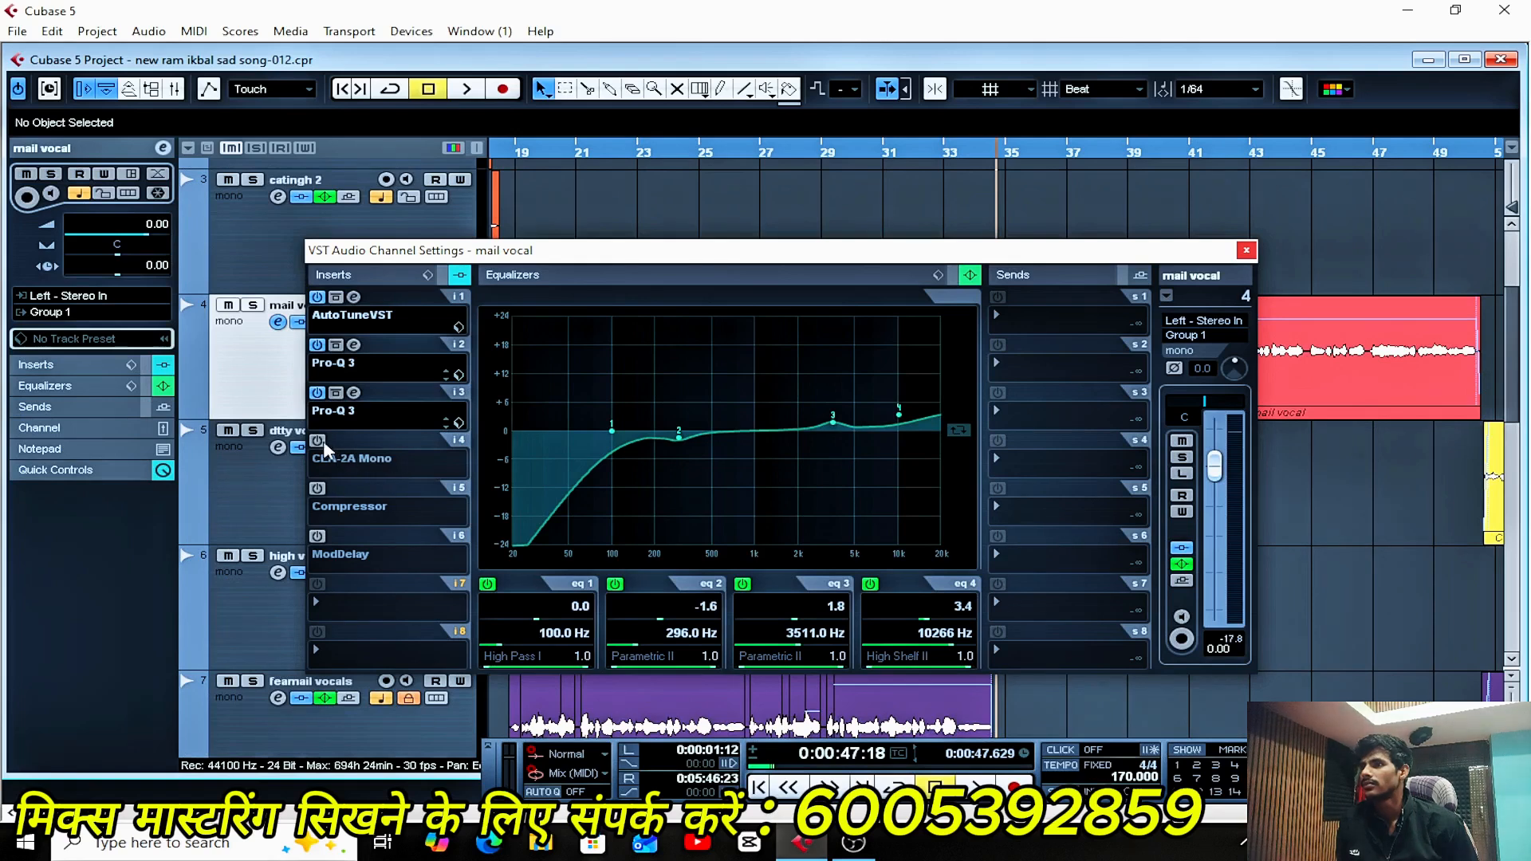
- Reactivate the CLA-2A Mono insert on mail vocal, listen to the vocal with its editor open, and close the editor
click(319, 443)
click(354, 440)
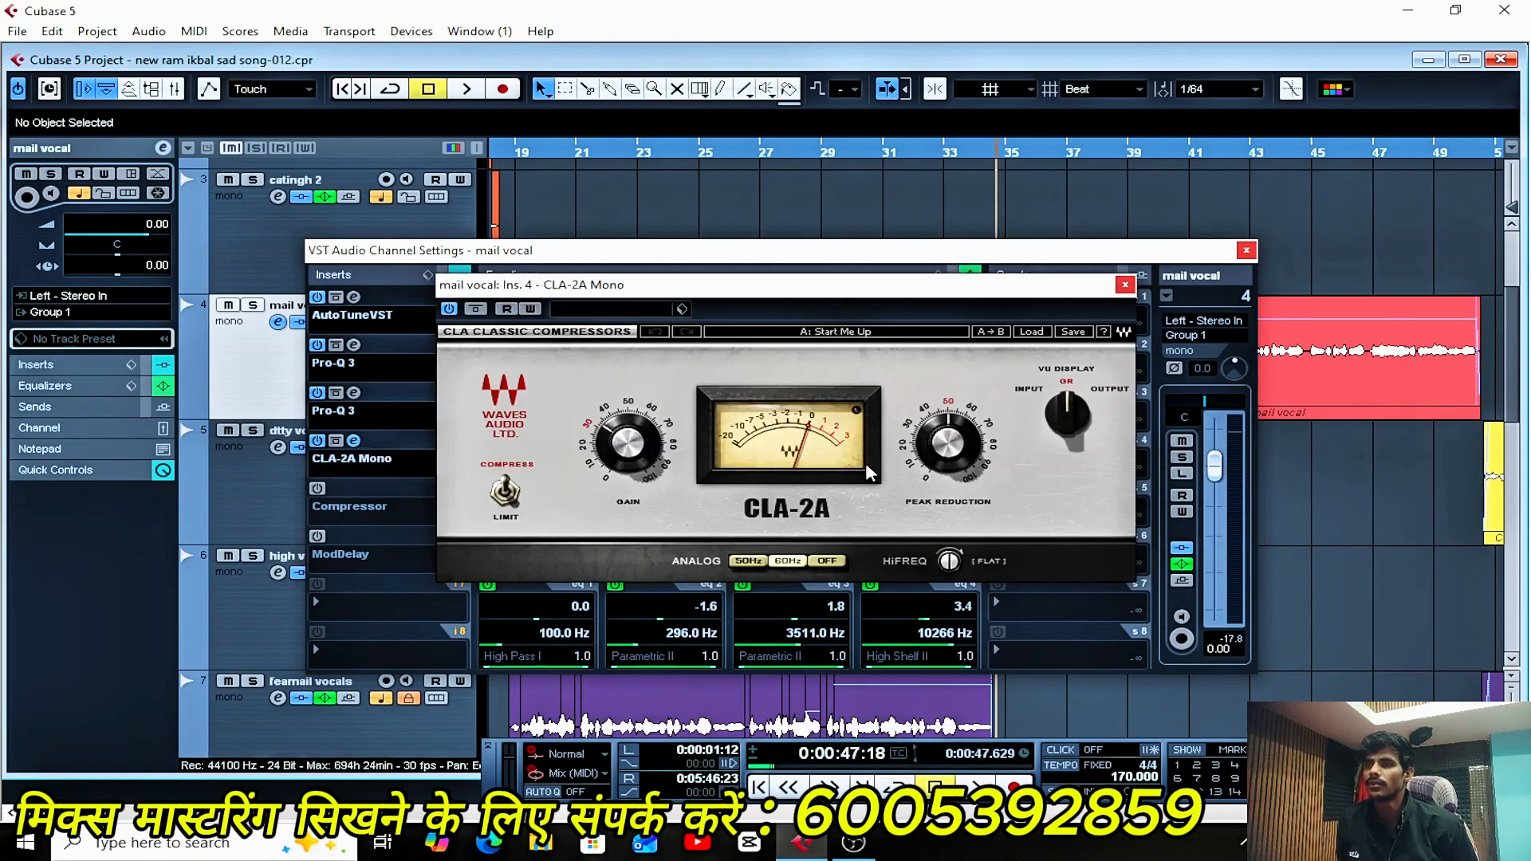
key(space)
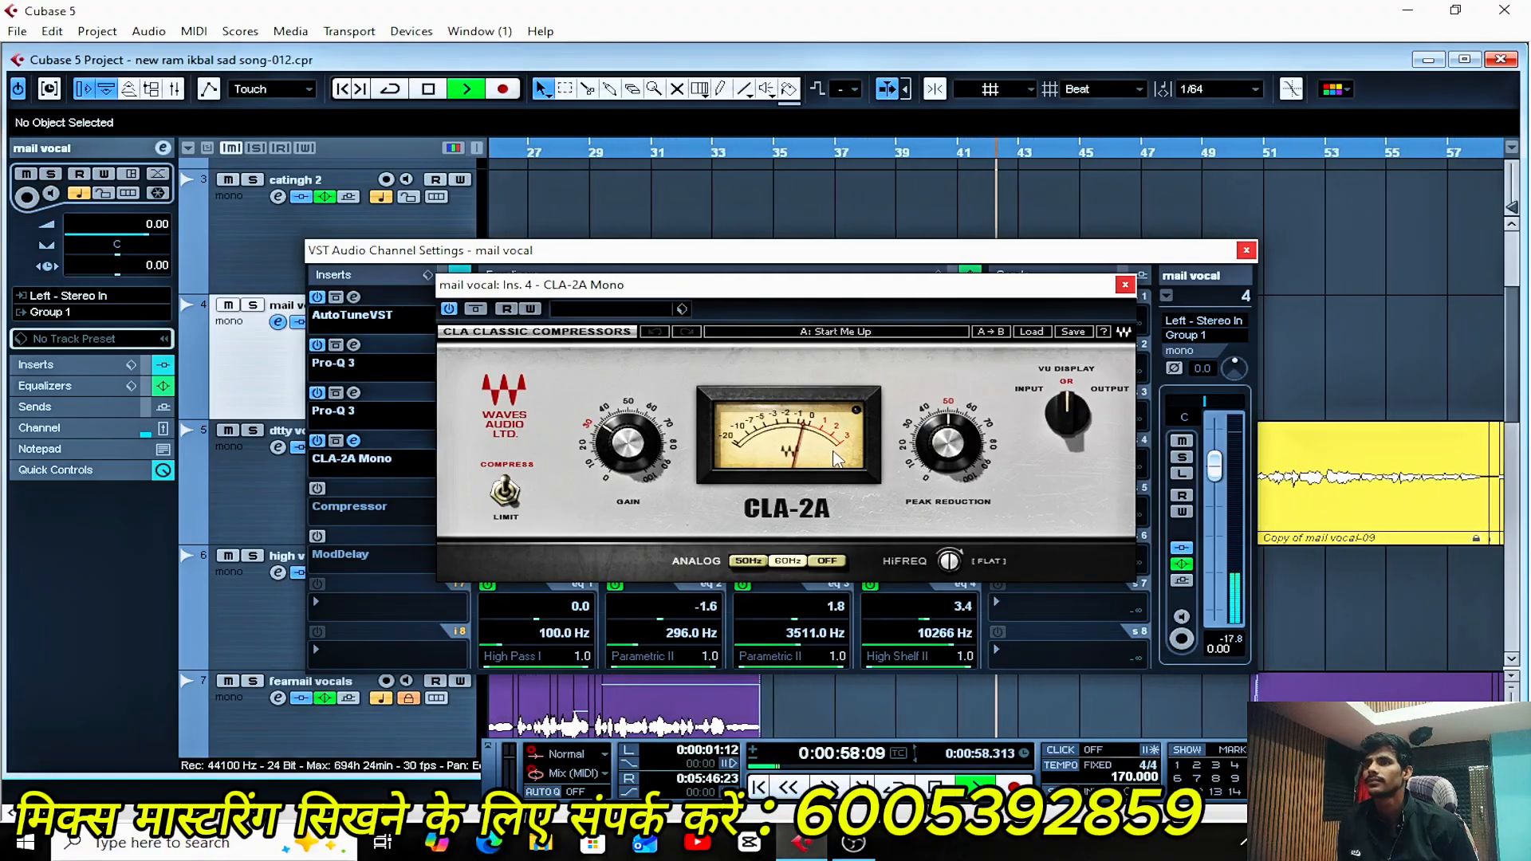
key(space)
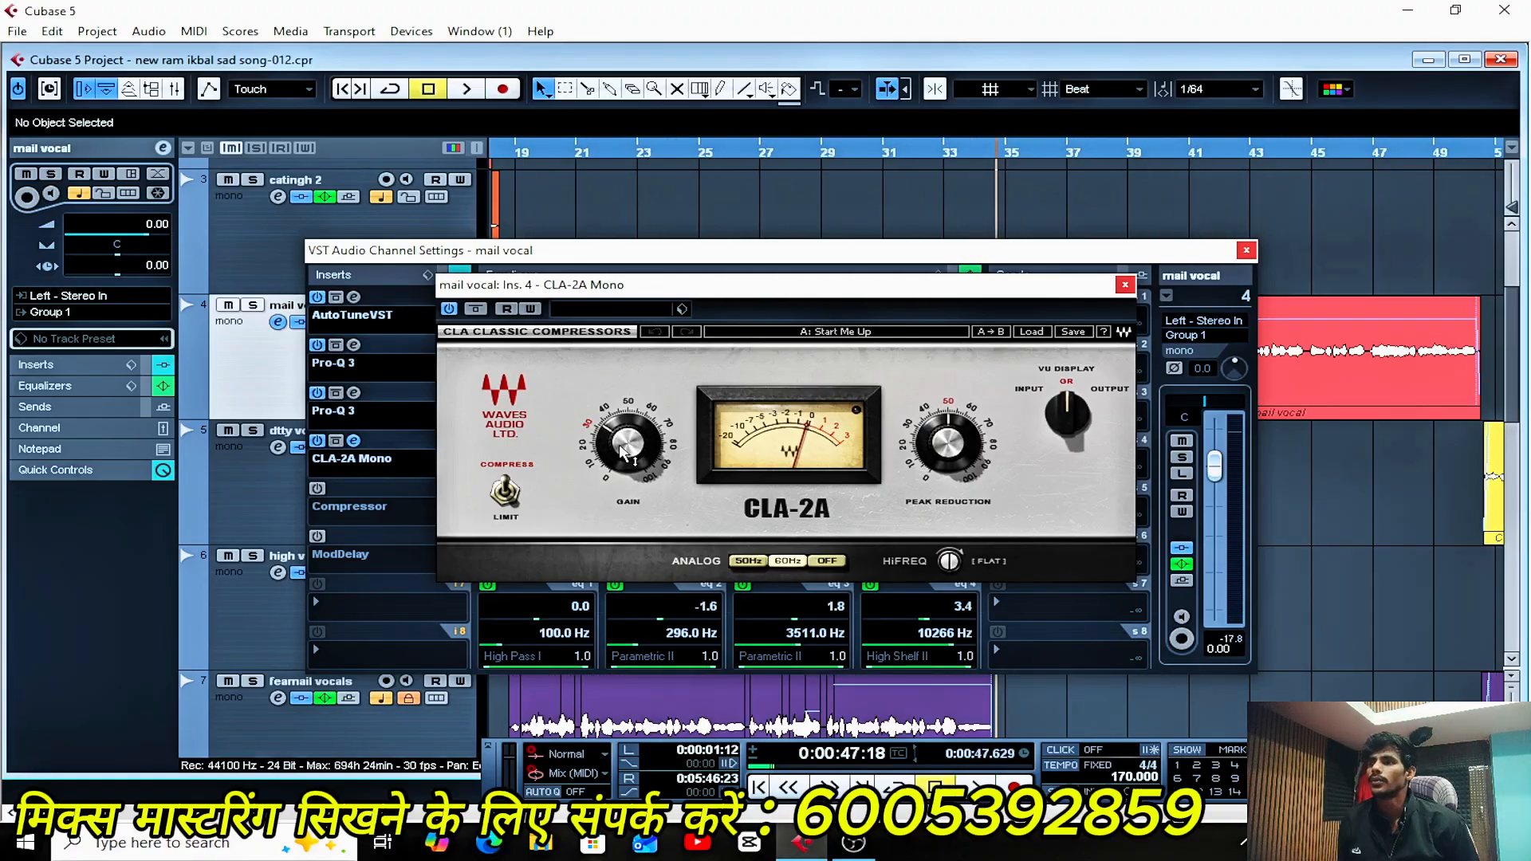
mouse_move(635, 460)
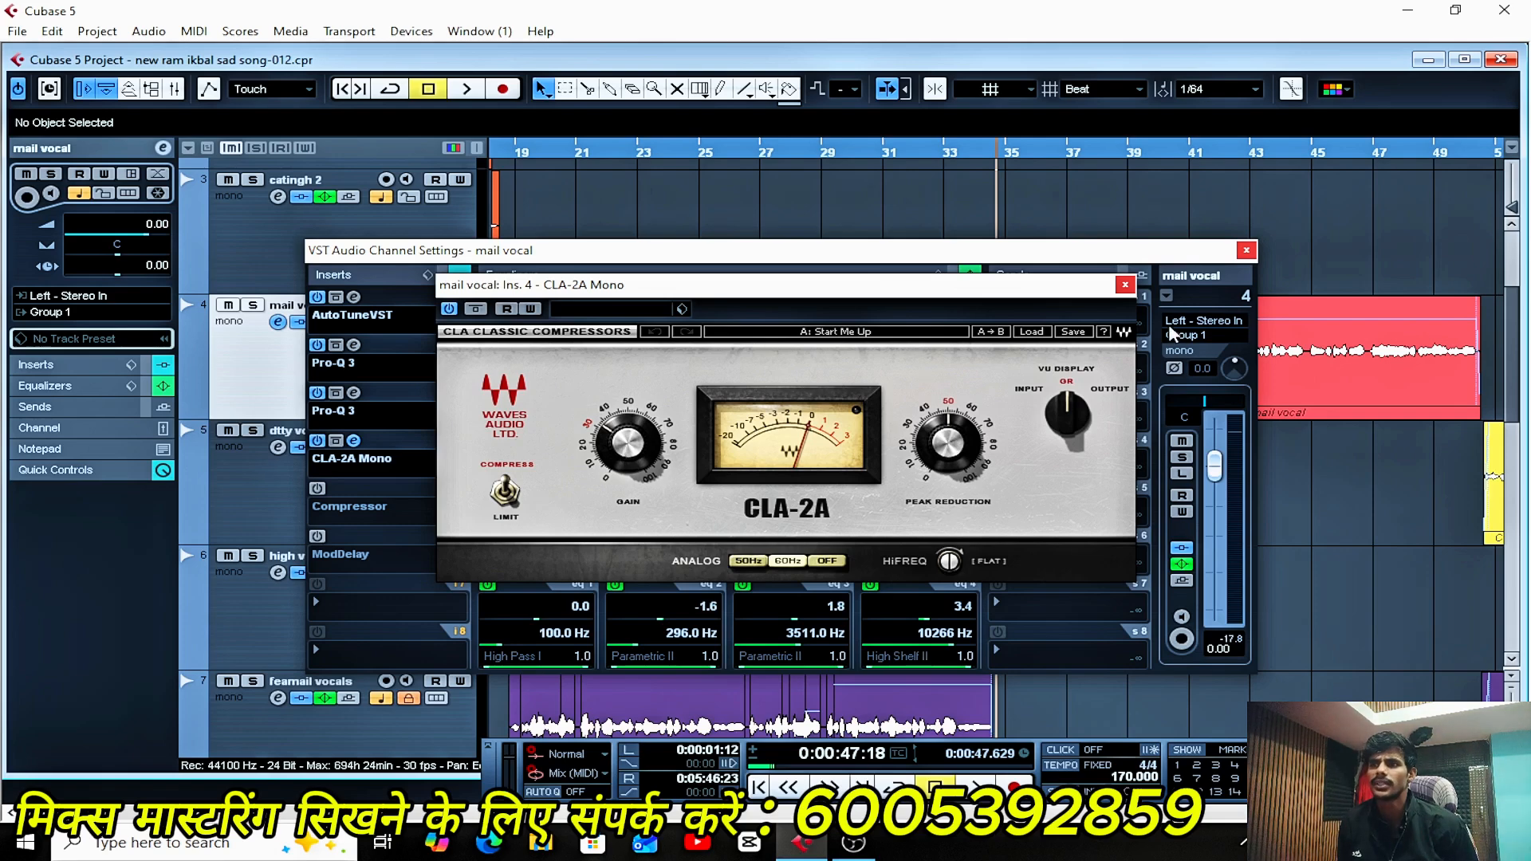
click(1124, 285)
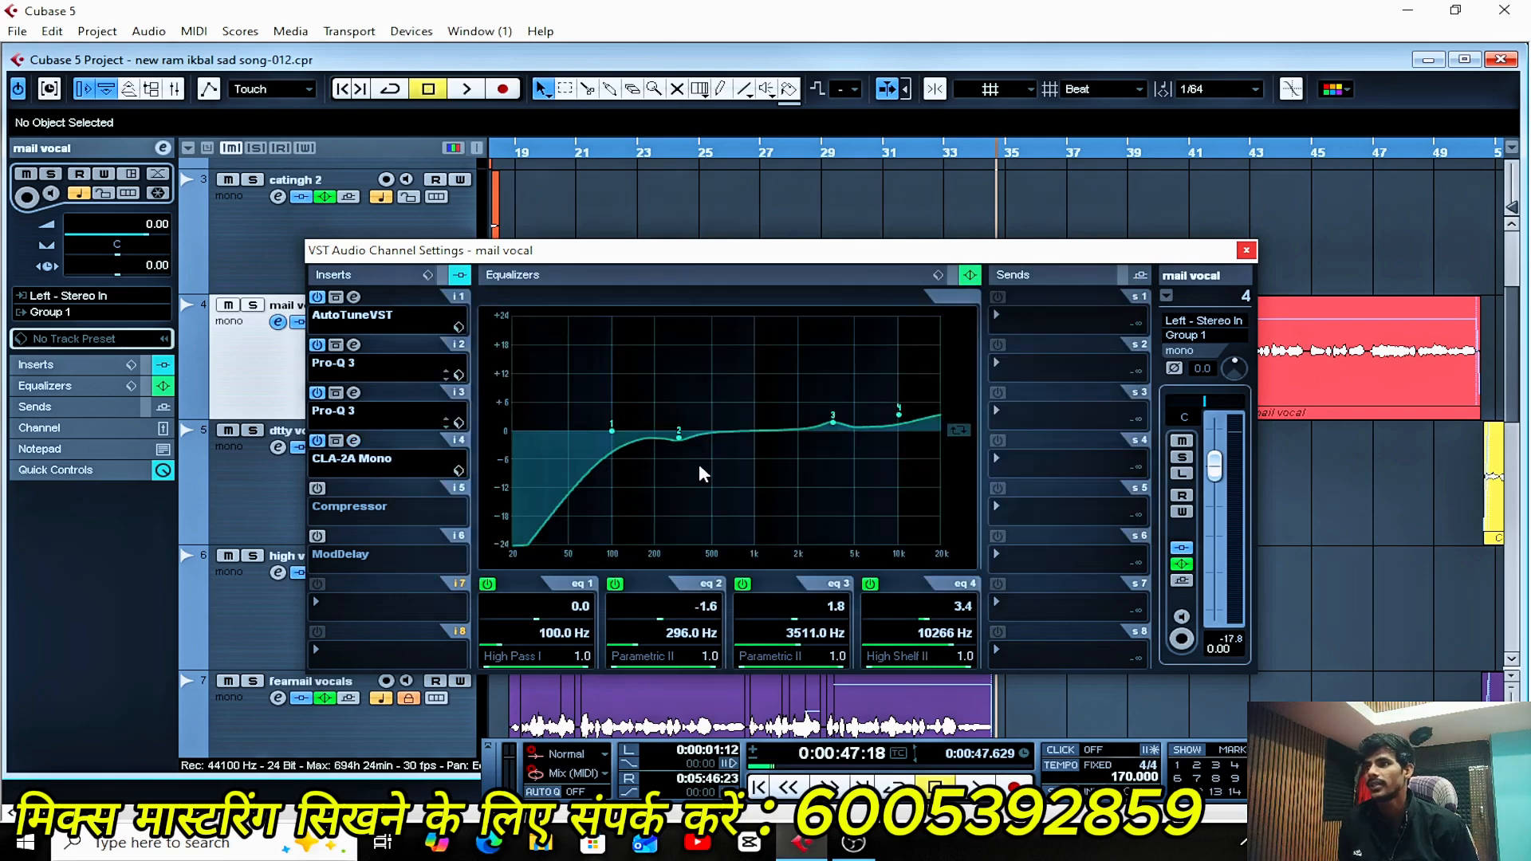
- Reactivate the Compressor insert on mail vocal, review its settings, and close its editor
click(317, 489)
click(354, 489)
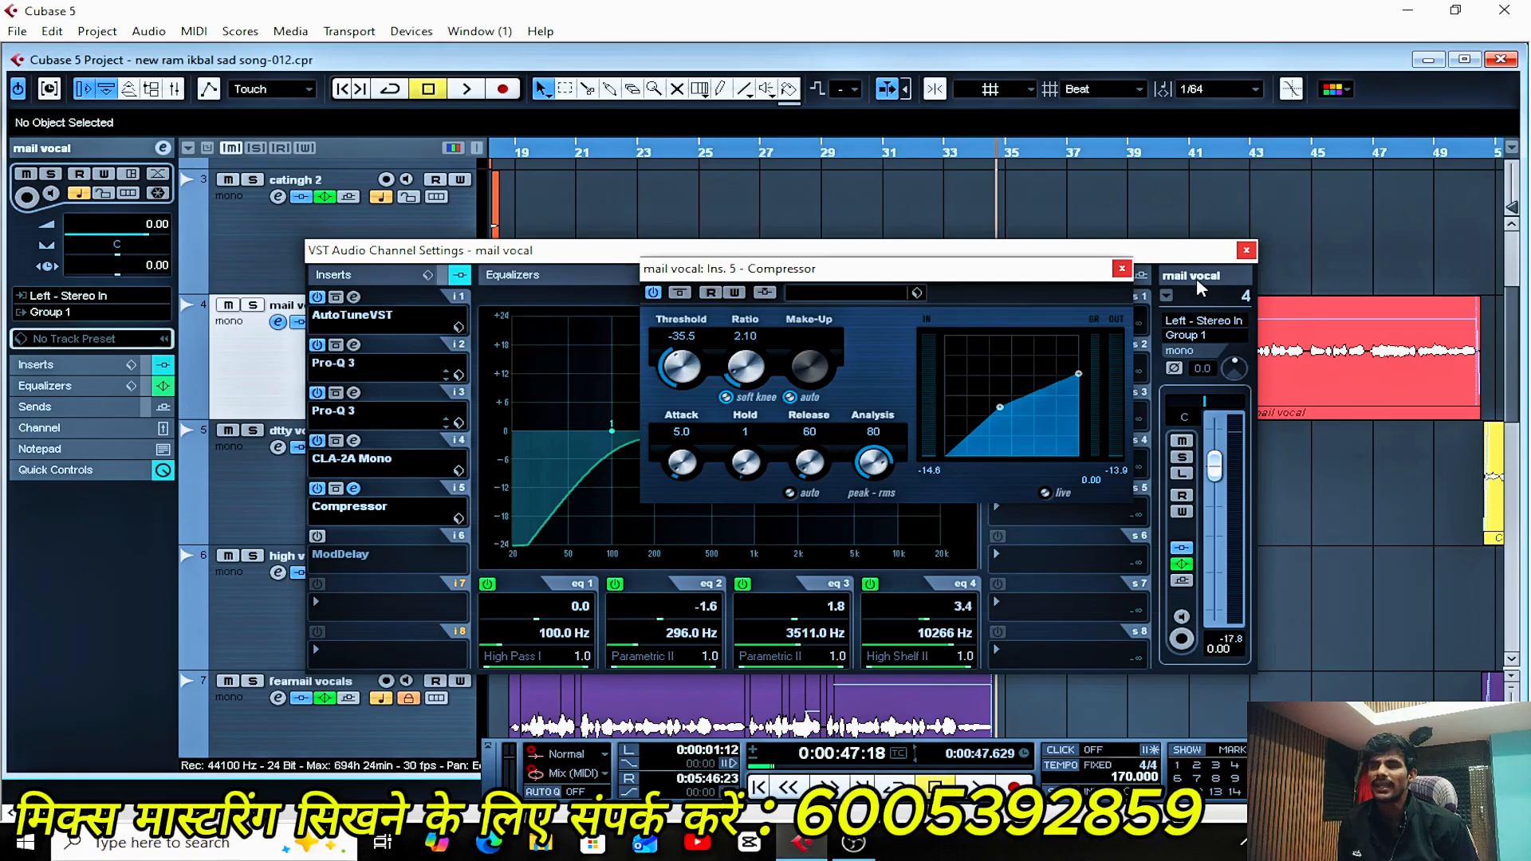
click(1121, 269)
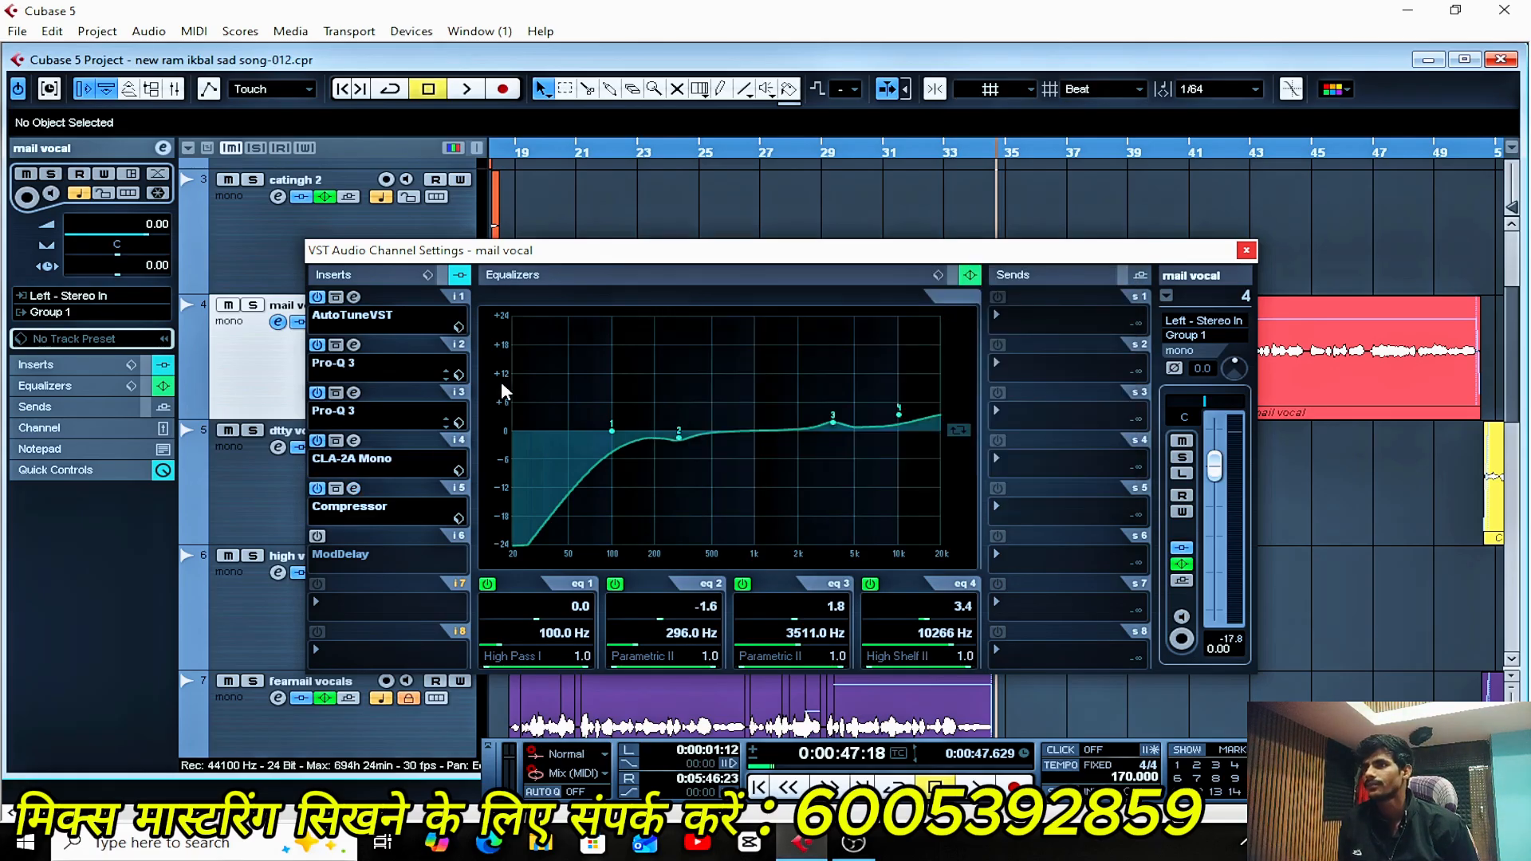
- Reactivate the ModDelay insert on mail vocal, review its settings, and close the editor and the channel settings
click(317, 536)
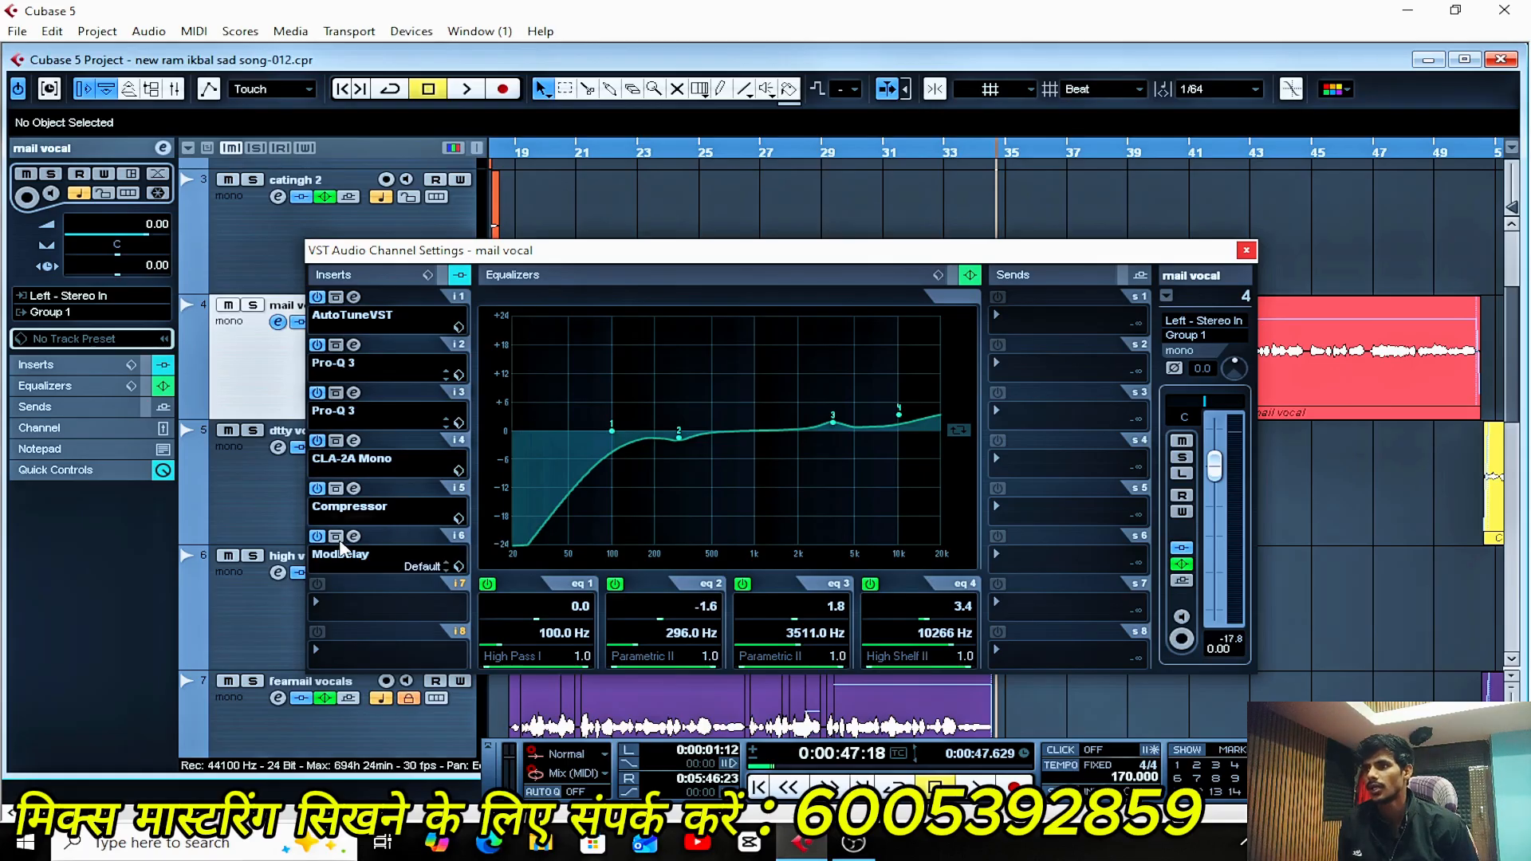
click(353, 536)
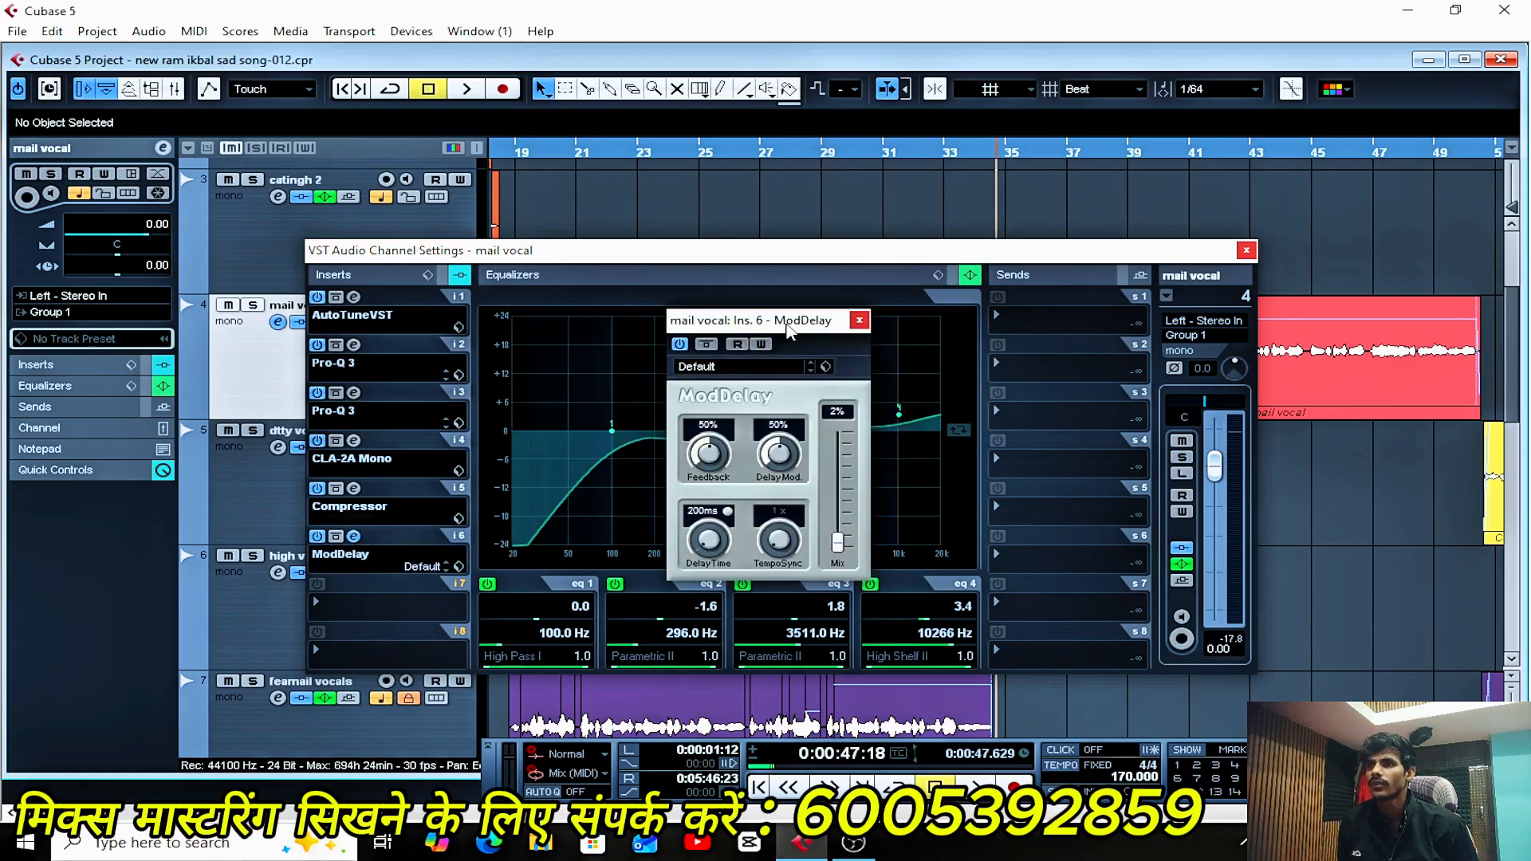
drag(786, 322, 769, 301)
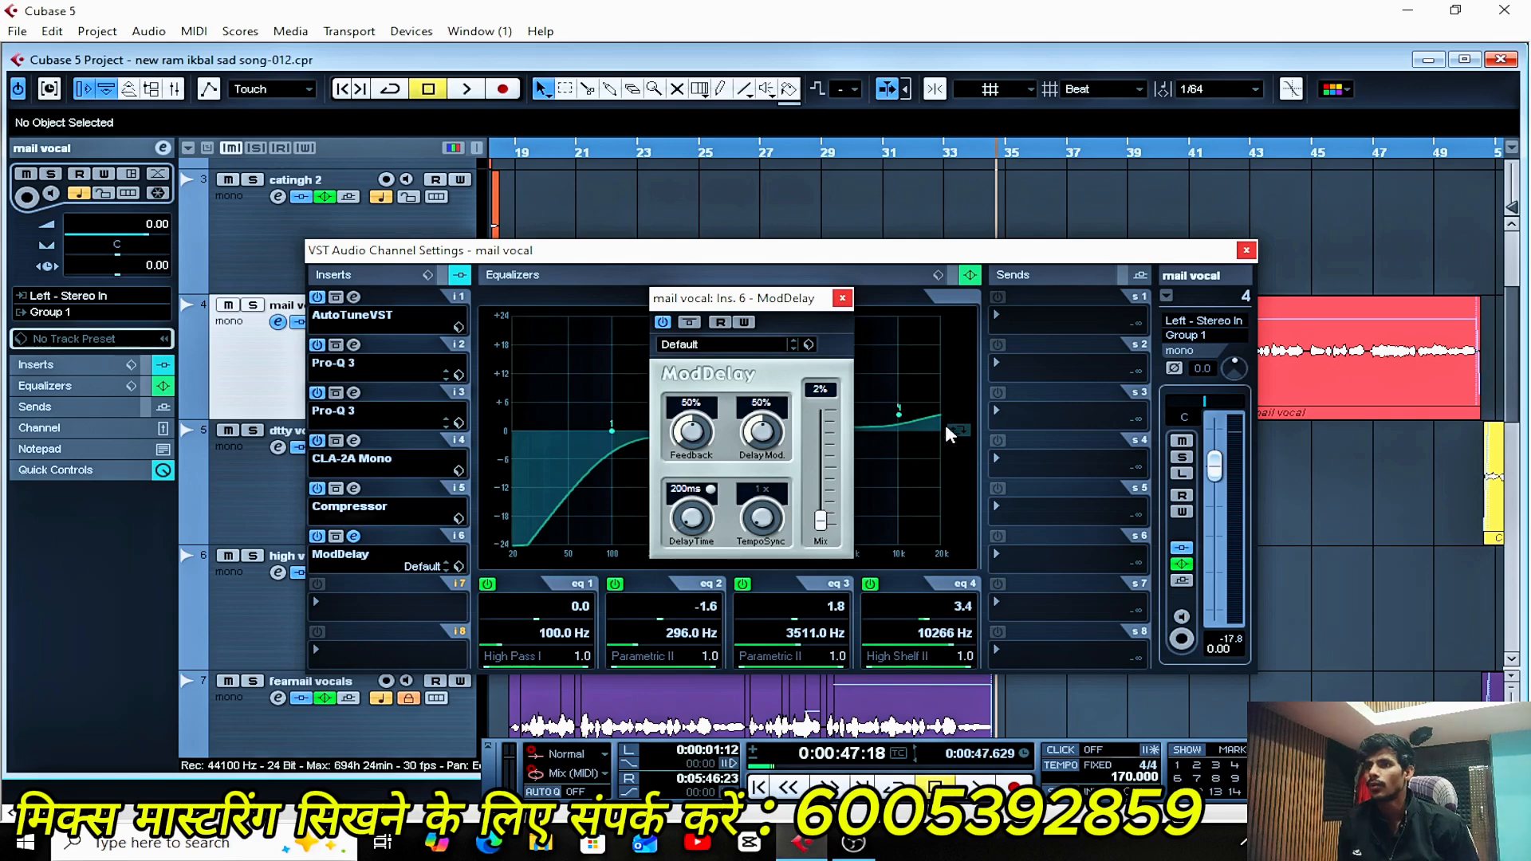
click(843, 298)
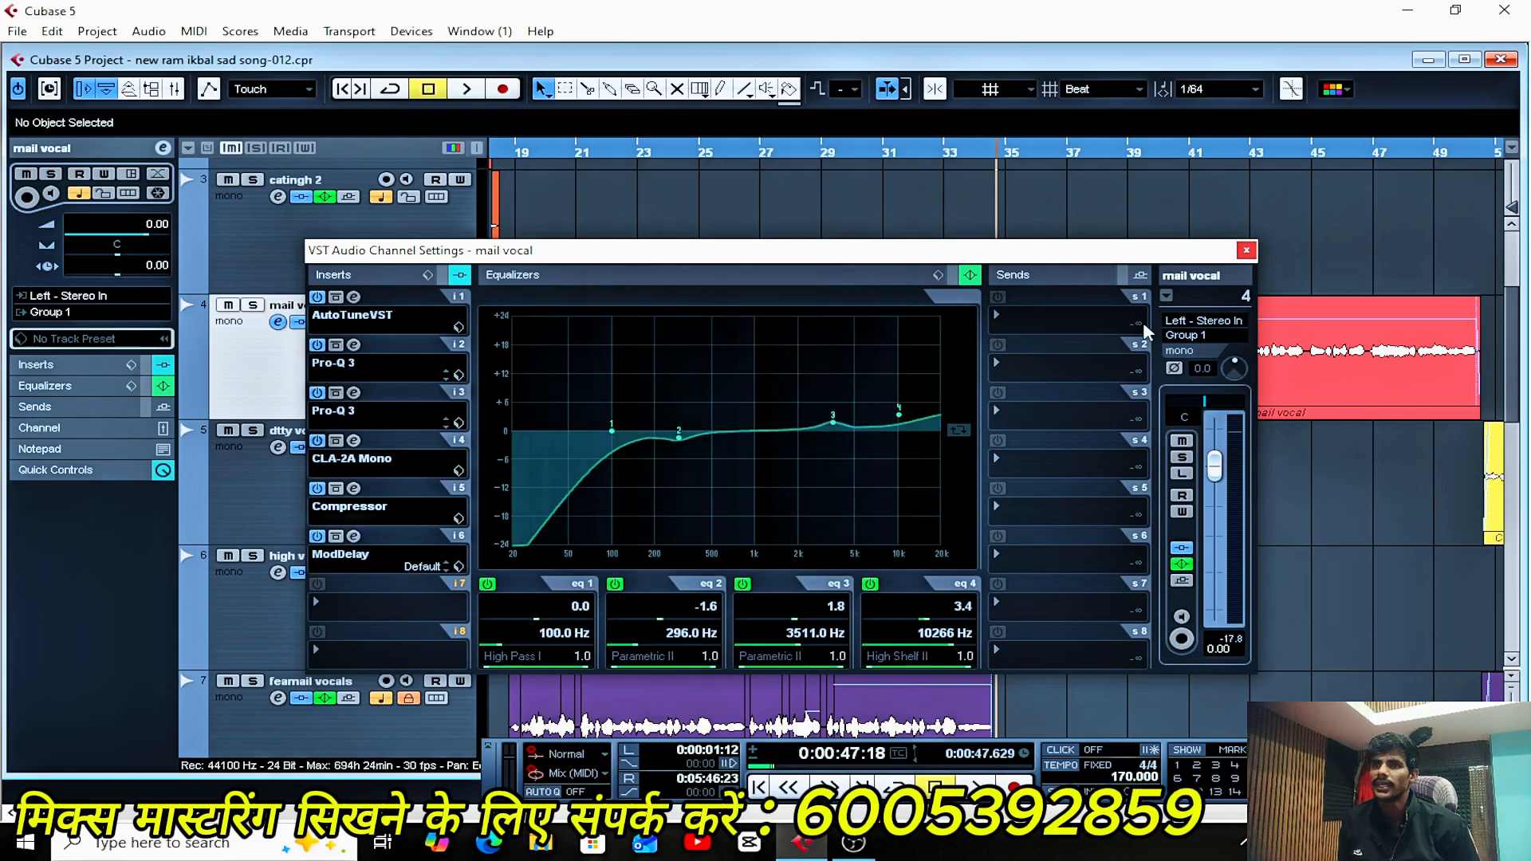
click(1245, 252)
- Play mail vocal from 0:00:47:18, comparing it with its inserts and equalizer bypassed and active, and review its channel settings once more
scroll(938, 609, down, 5)
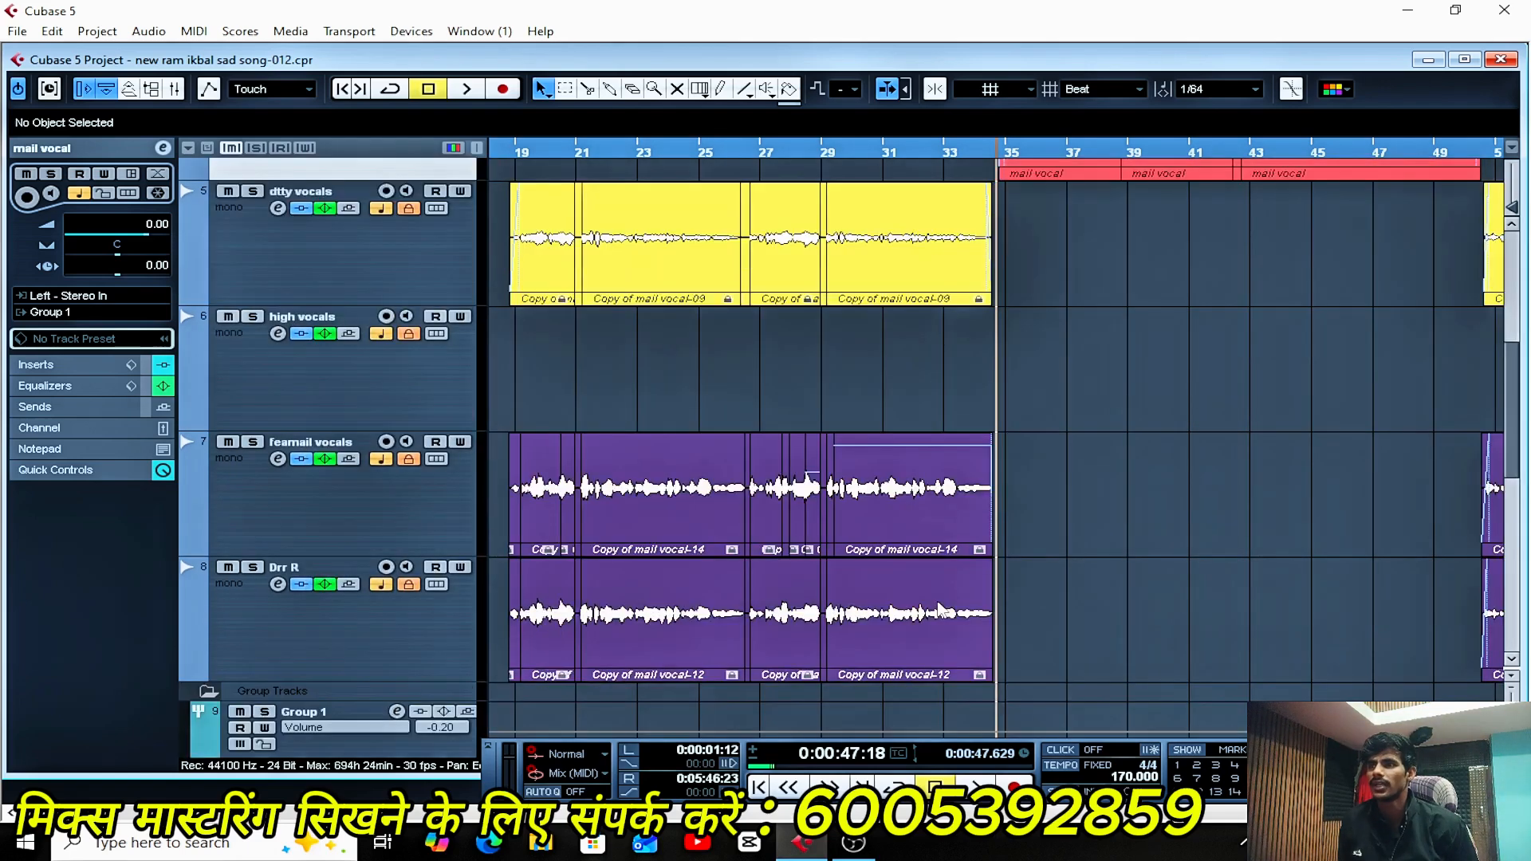
scroll(937, 600, up, 4)
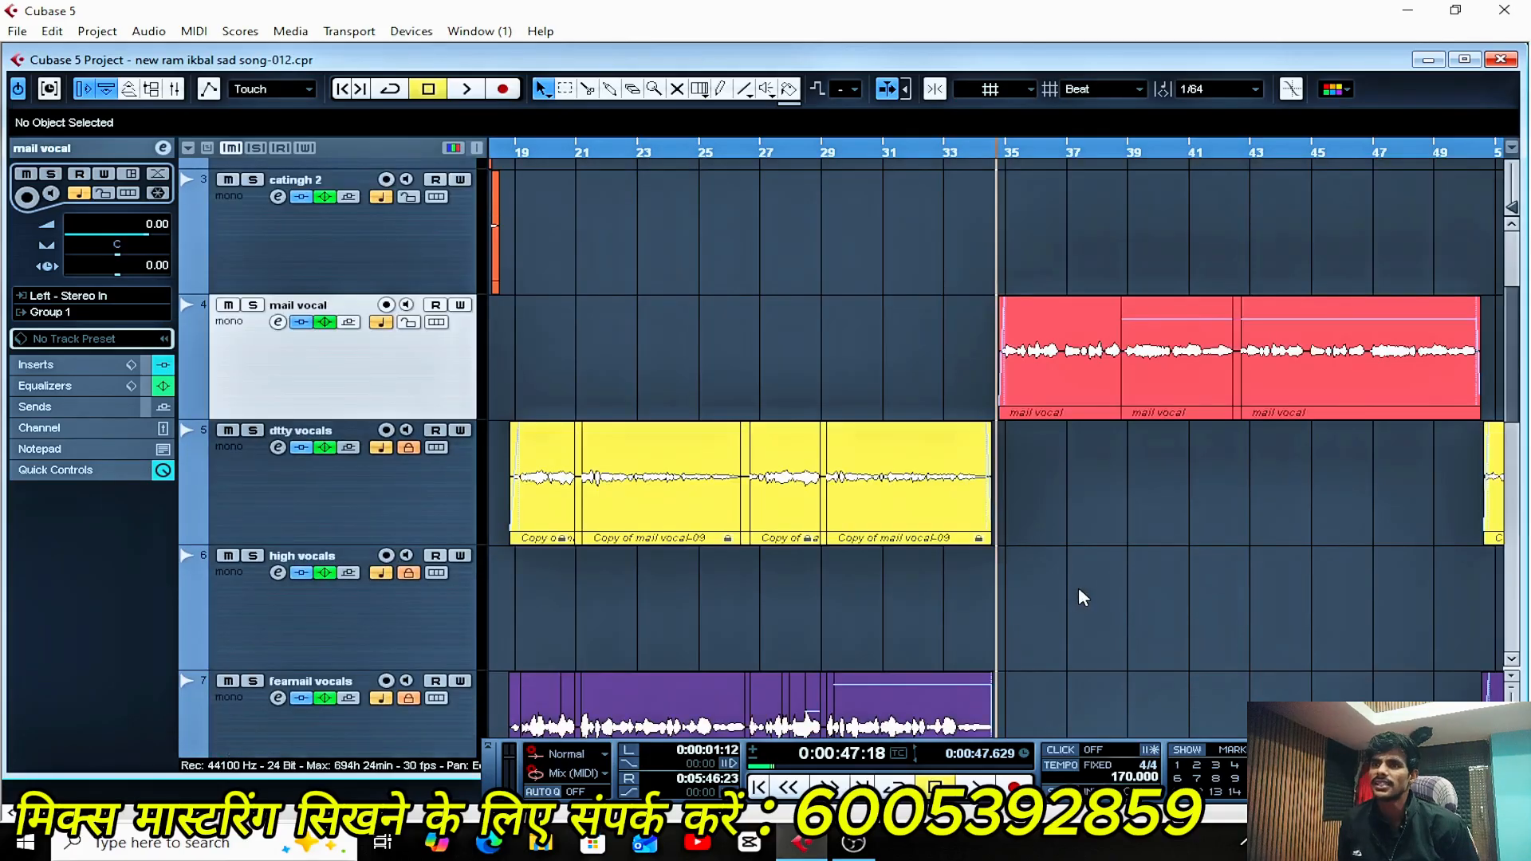
key(space)
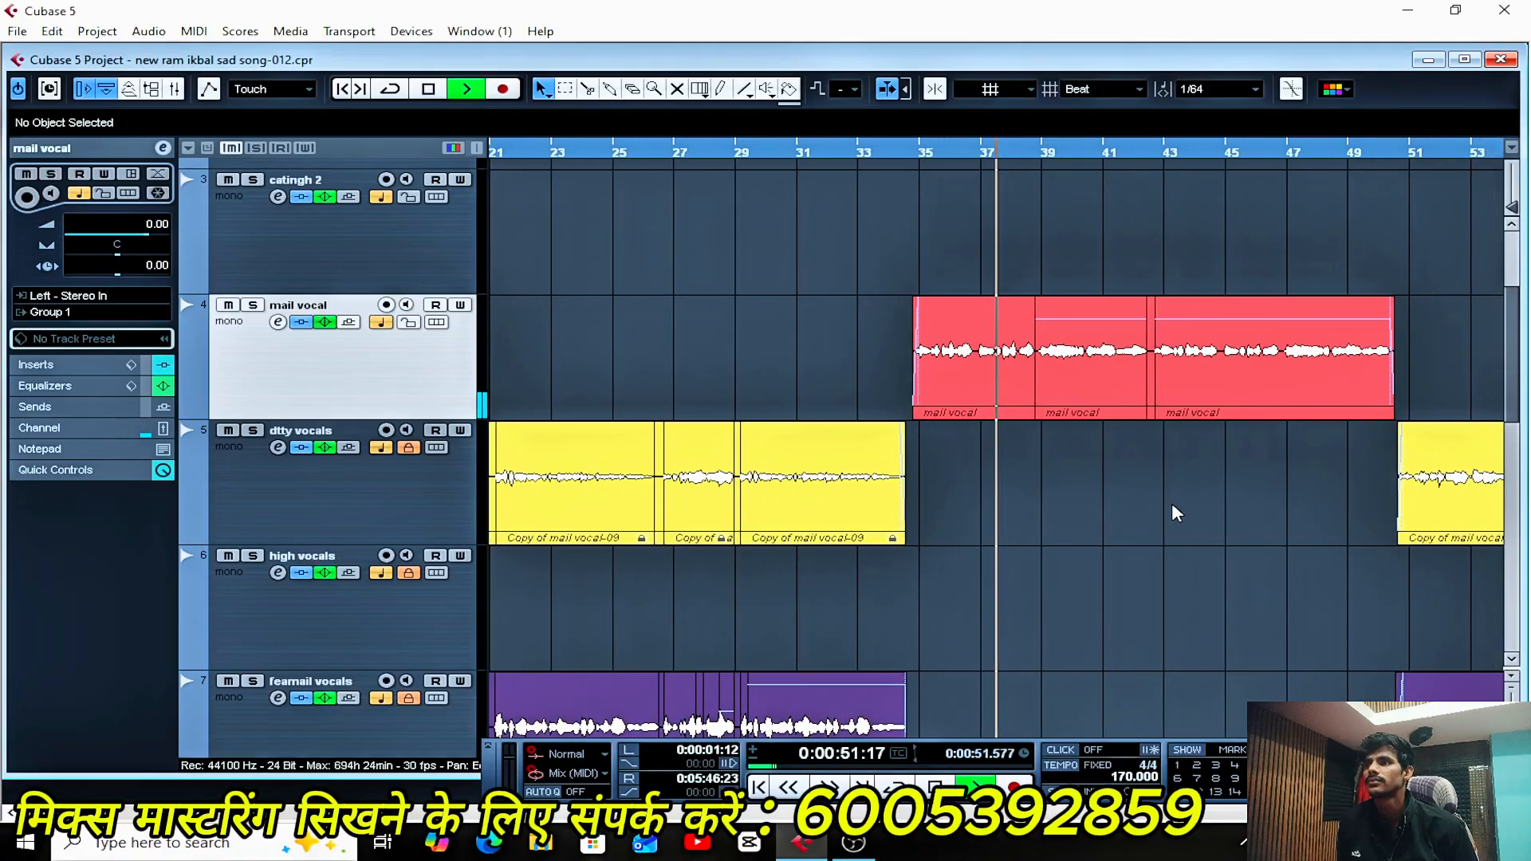
click(301, 322)
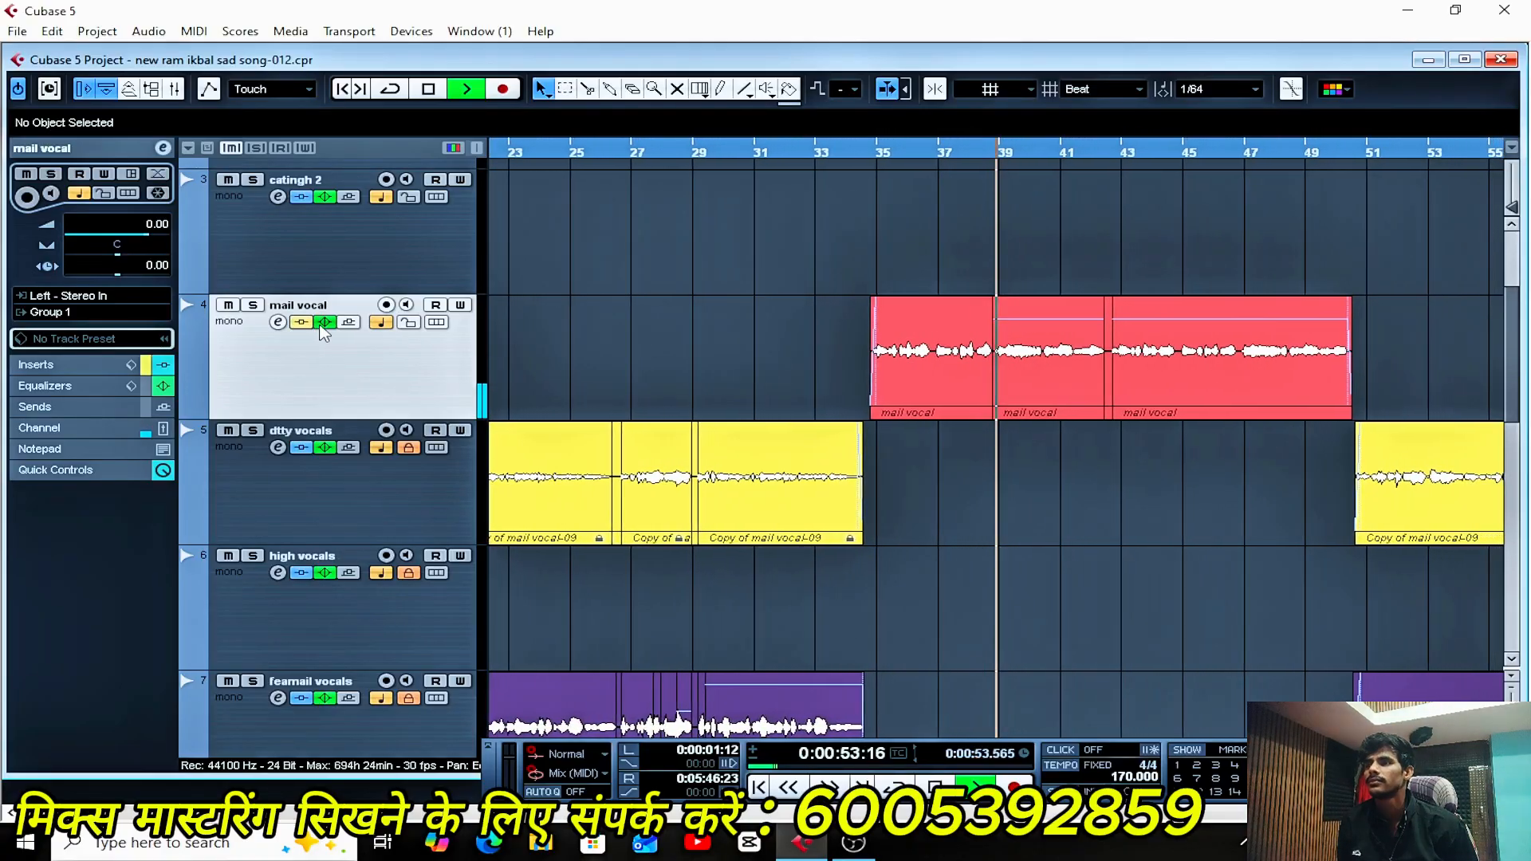
click(325, 324)
click(325, 323)
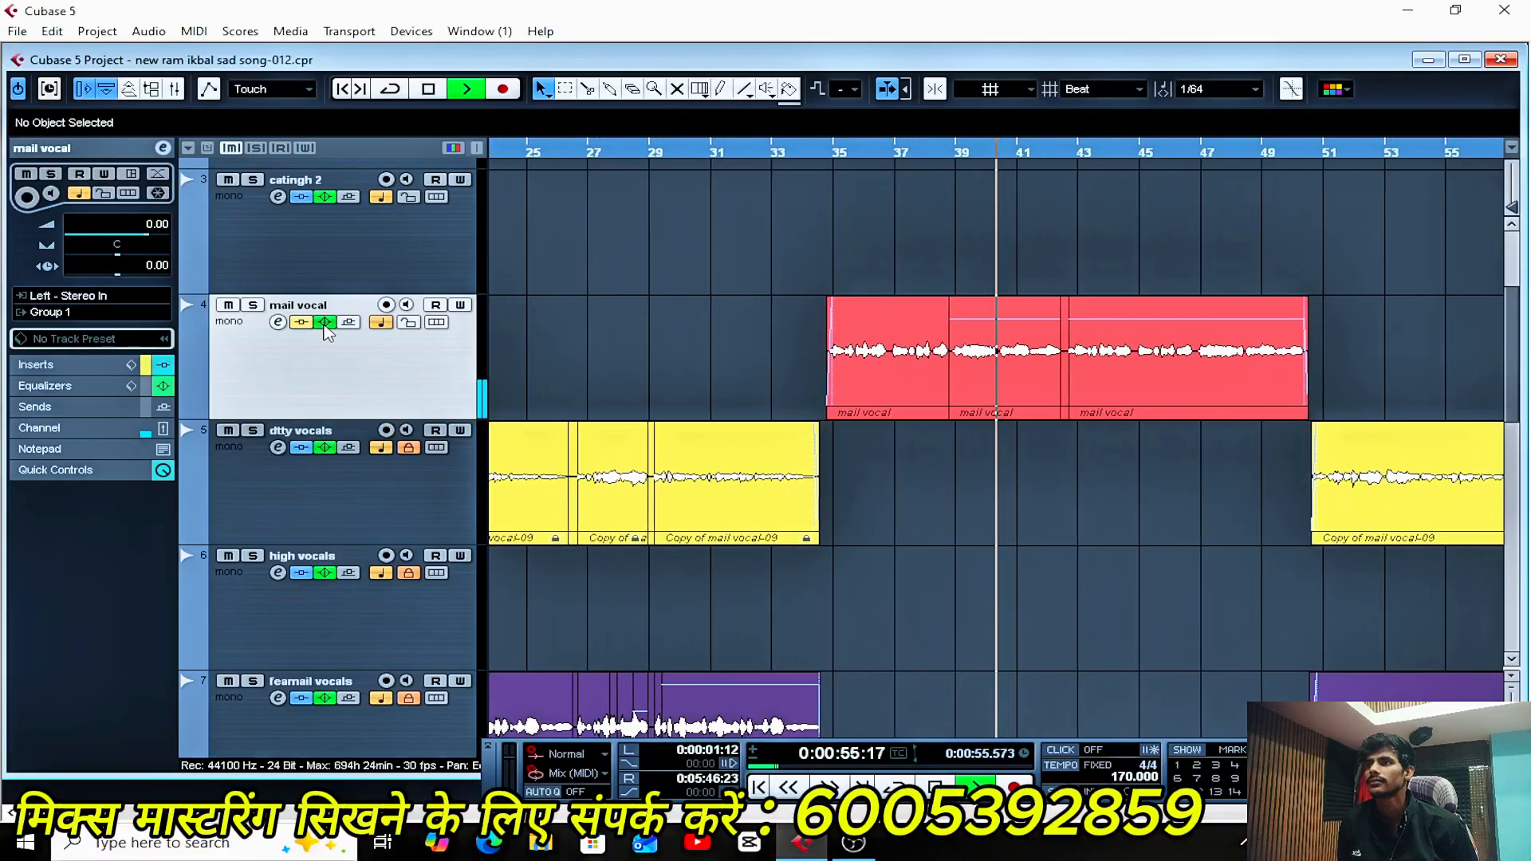
click(301, 322)
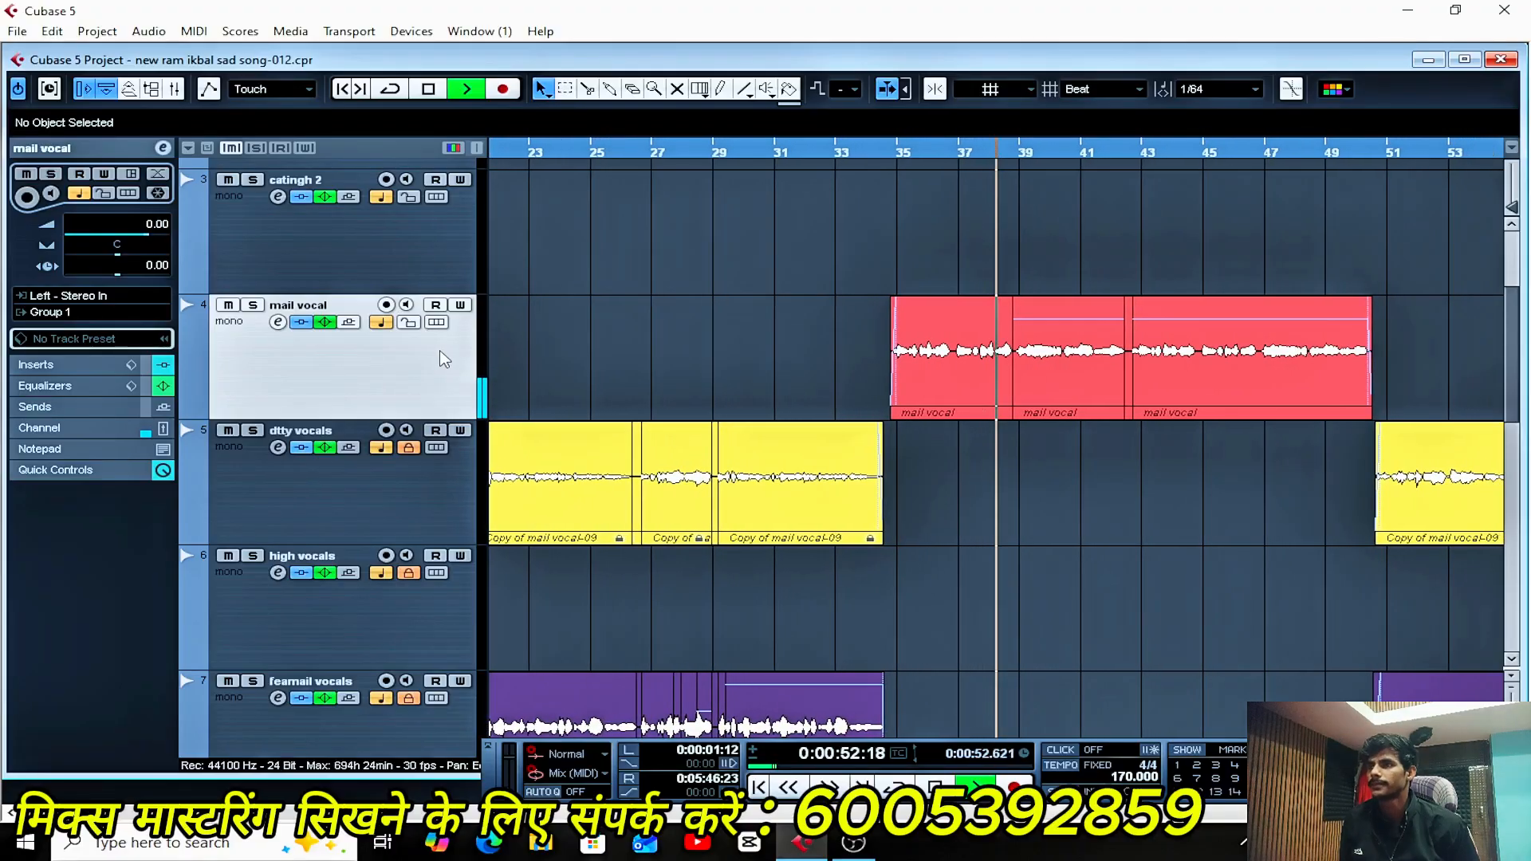
key(space)
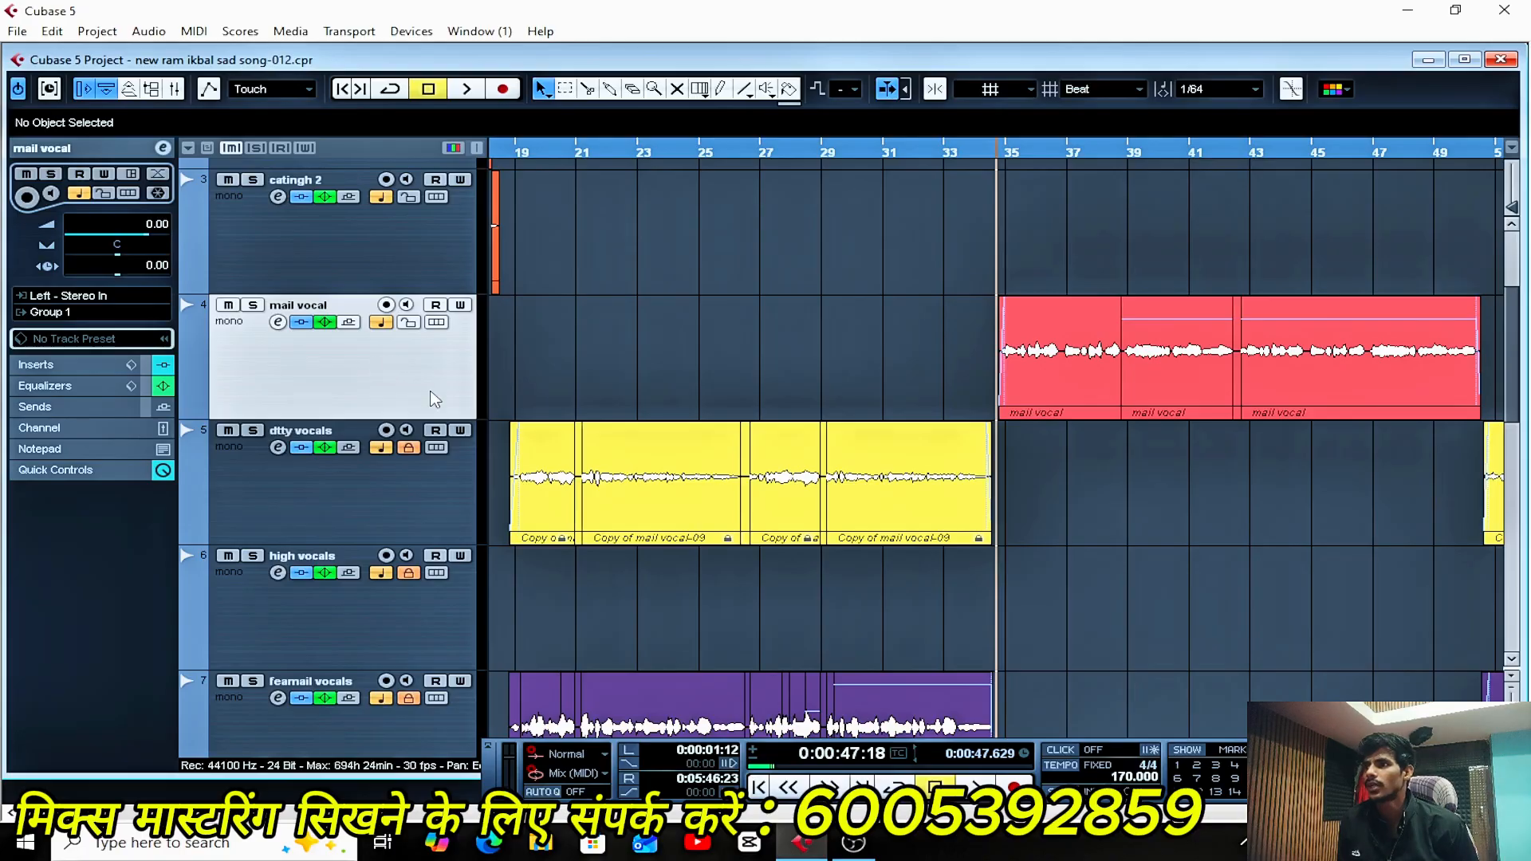
click(277, 323)
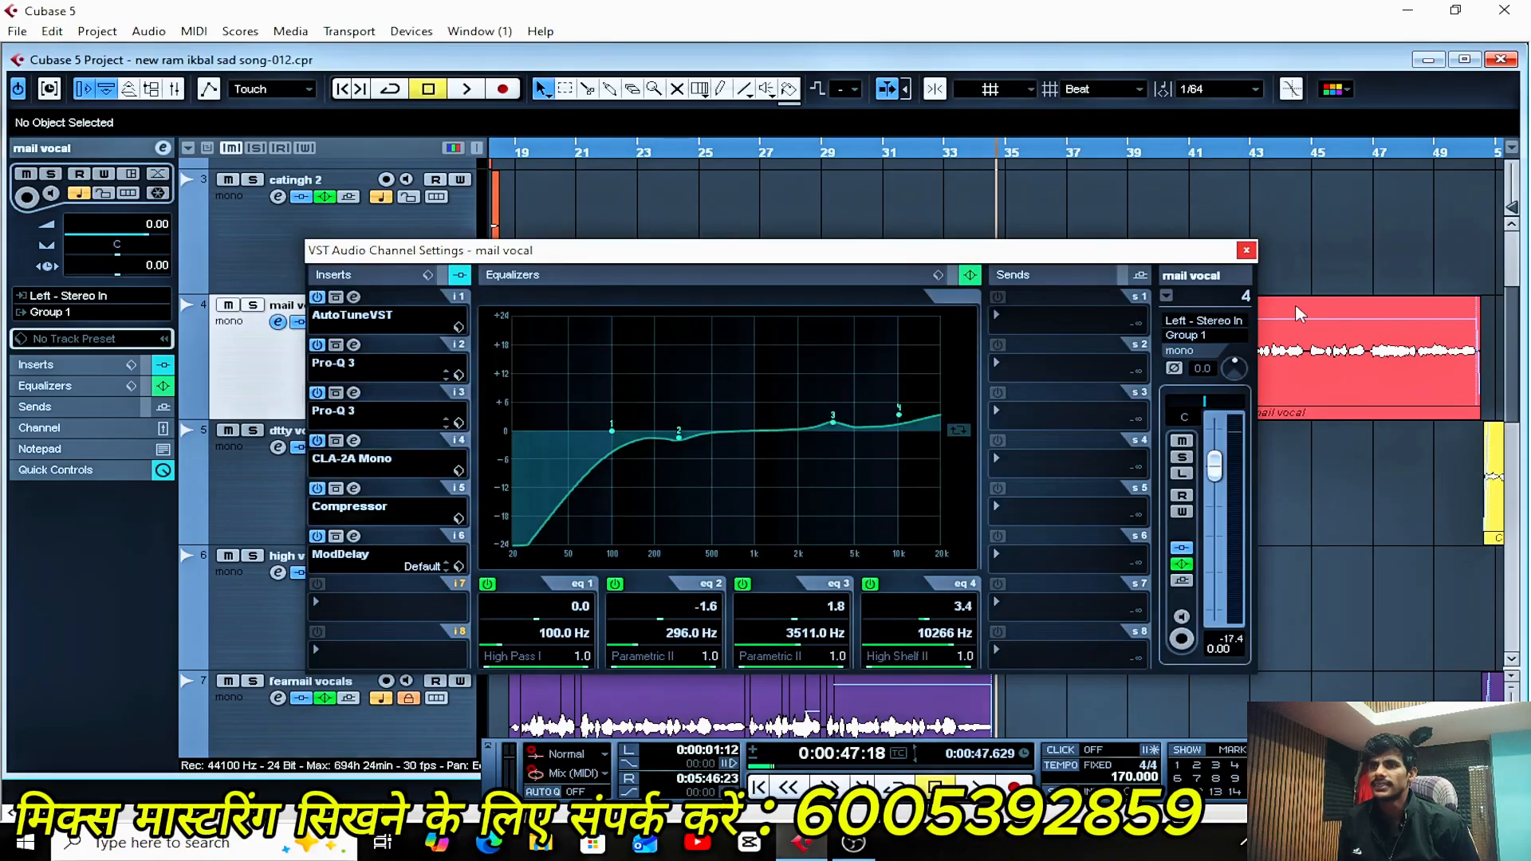
click(1246, 250)
- Open the Group 1 channel settings and move the window clear of the track list
scroll(1123, 524, down, 5)
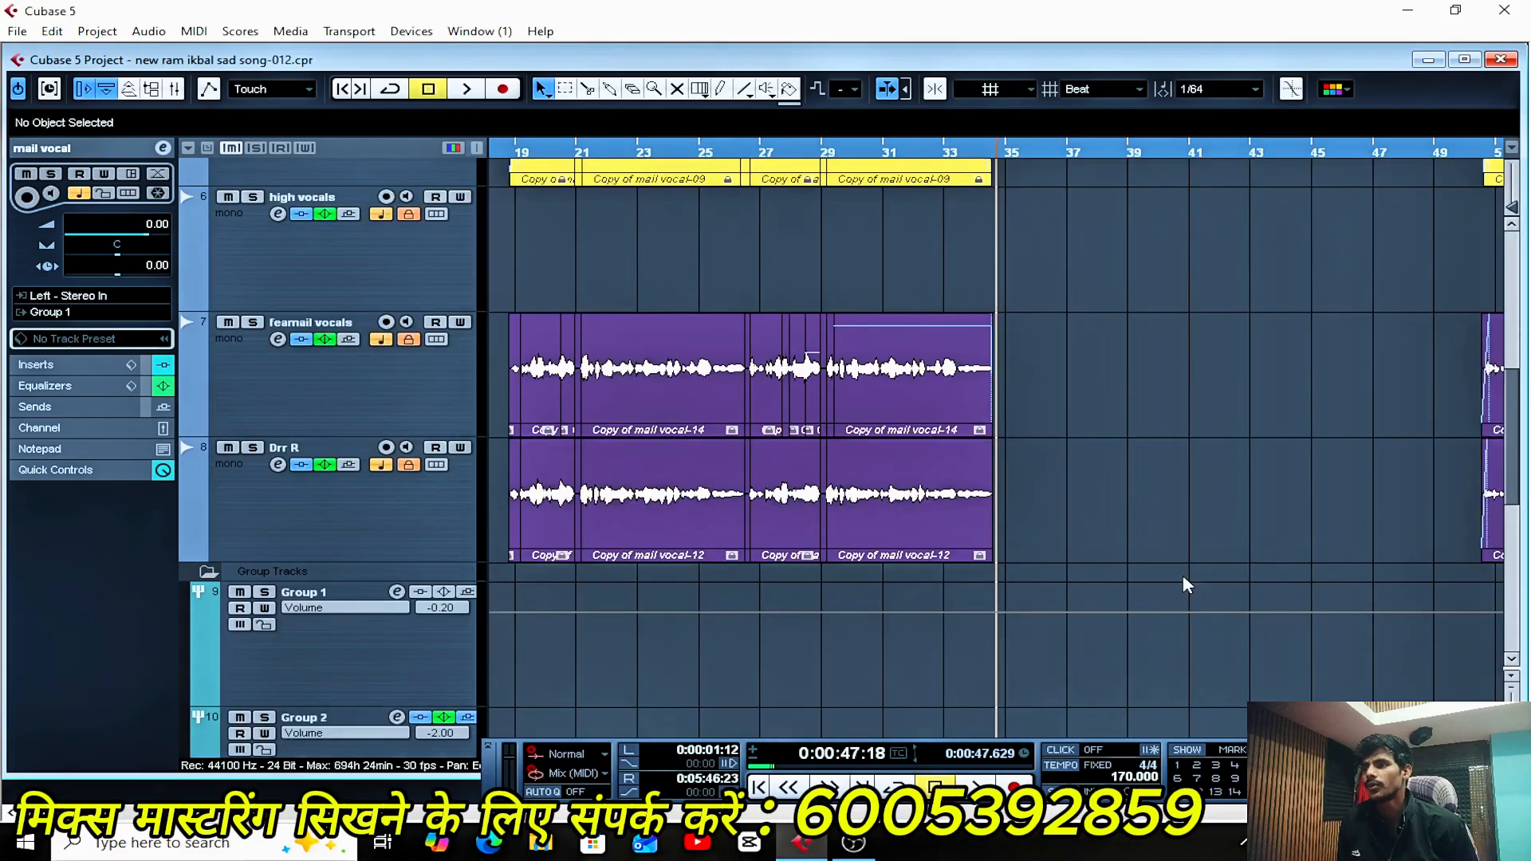
click(376, 664)
click(396, 592)
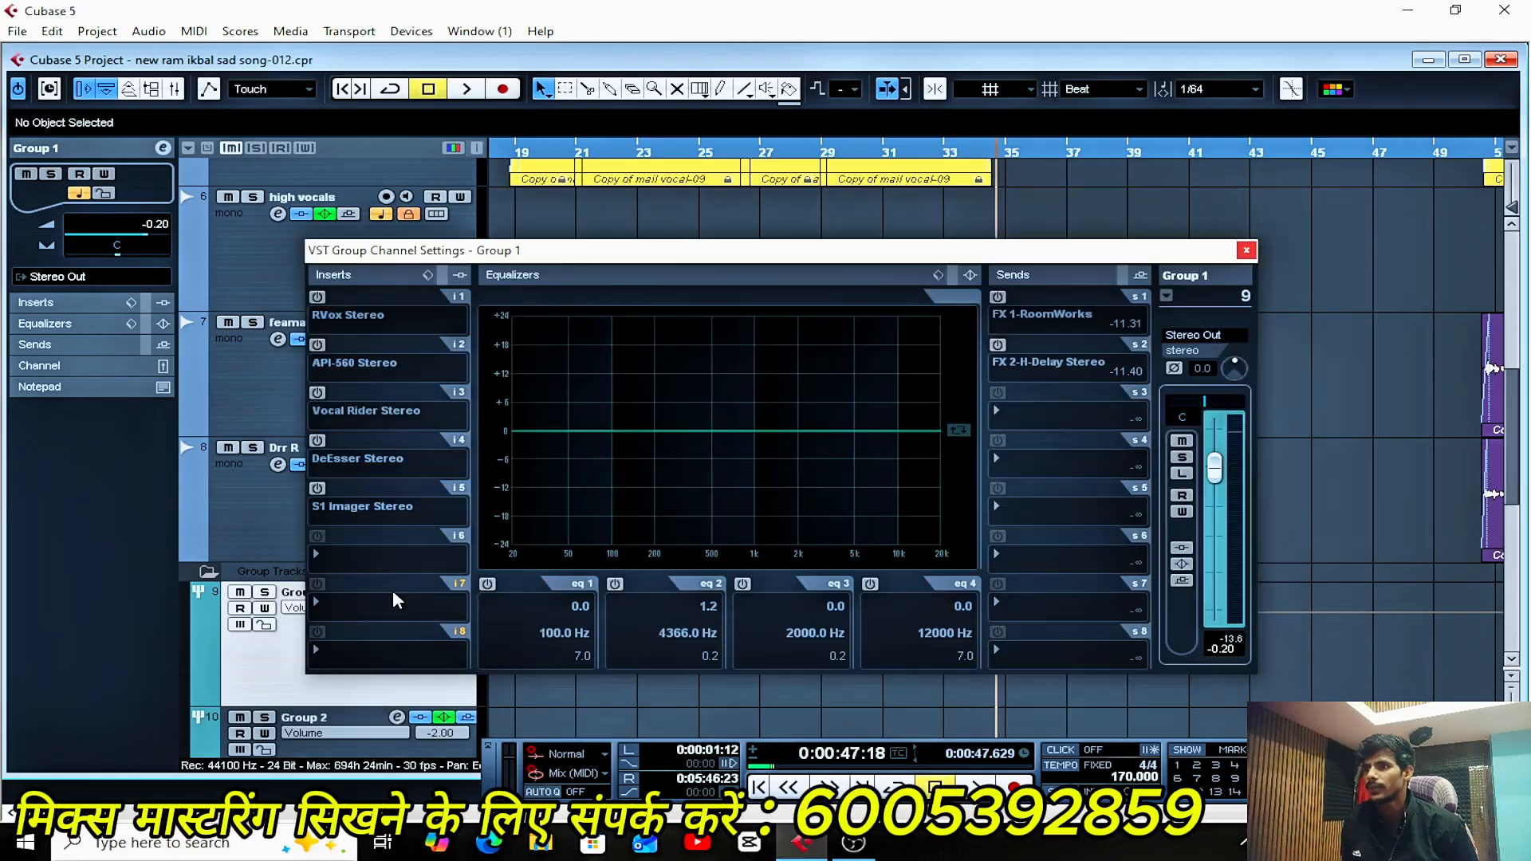
drag(761, 251, 861, 273)
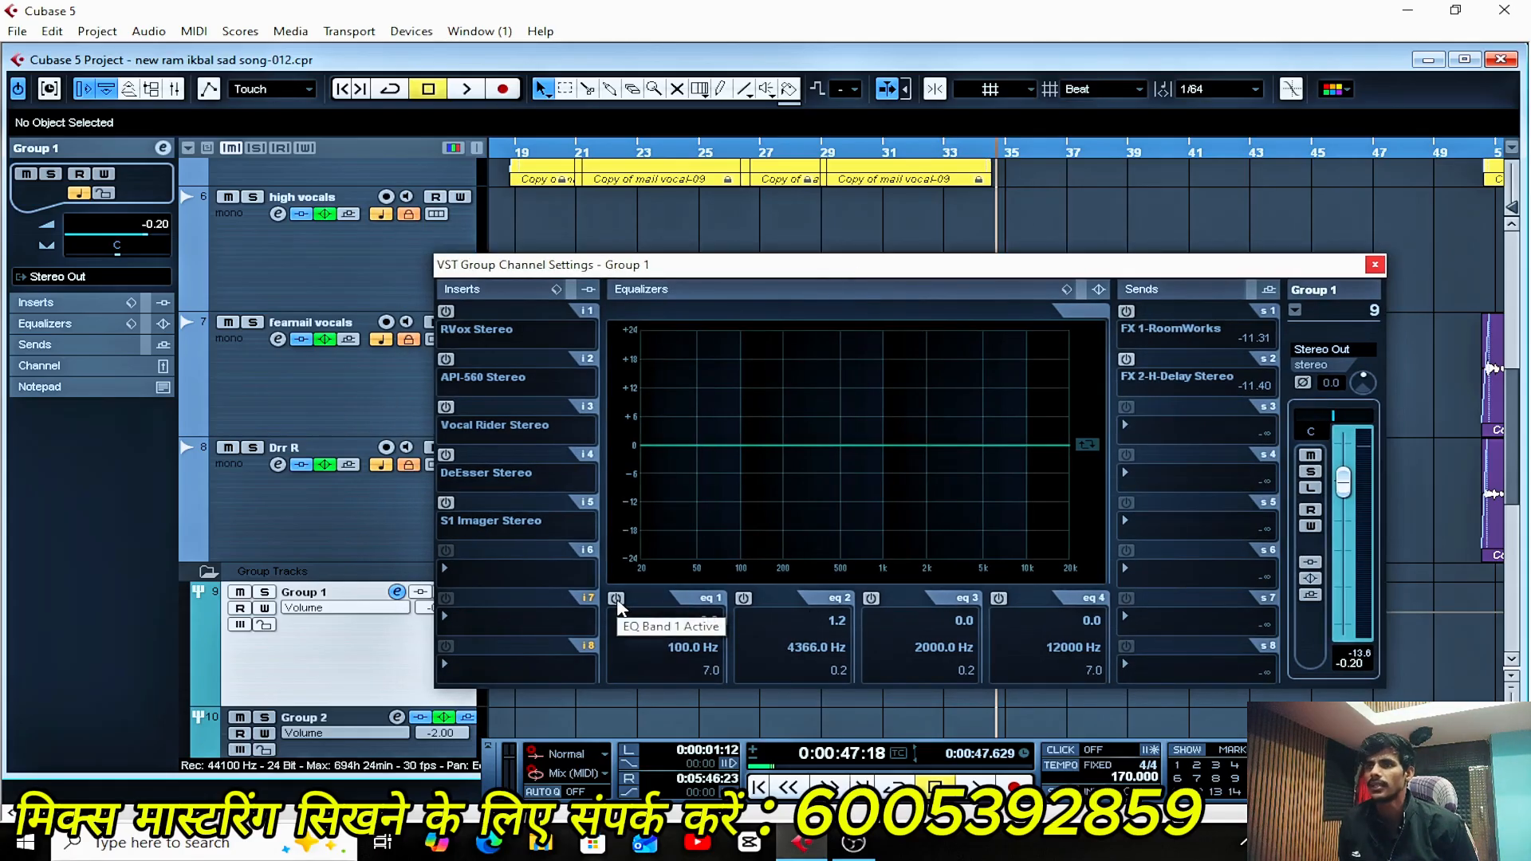
- Turn on EQ band 2 of Group 1 during playback, briefly trying bands 3 and 4 before switching them off
key(space)
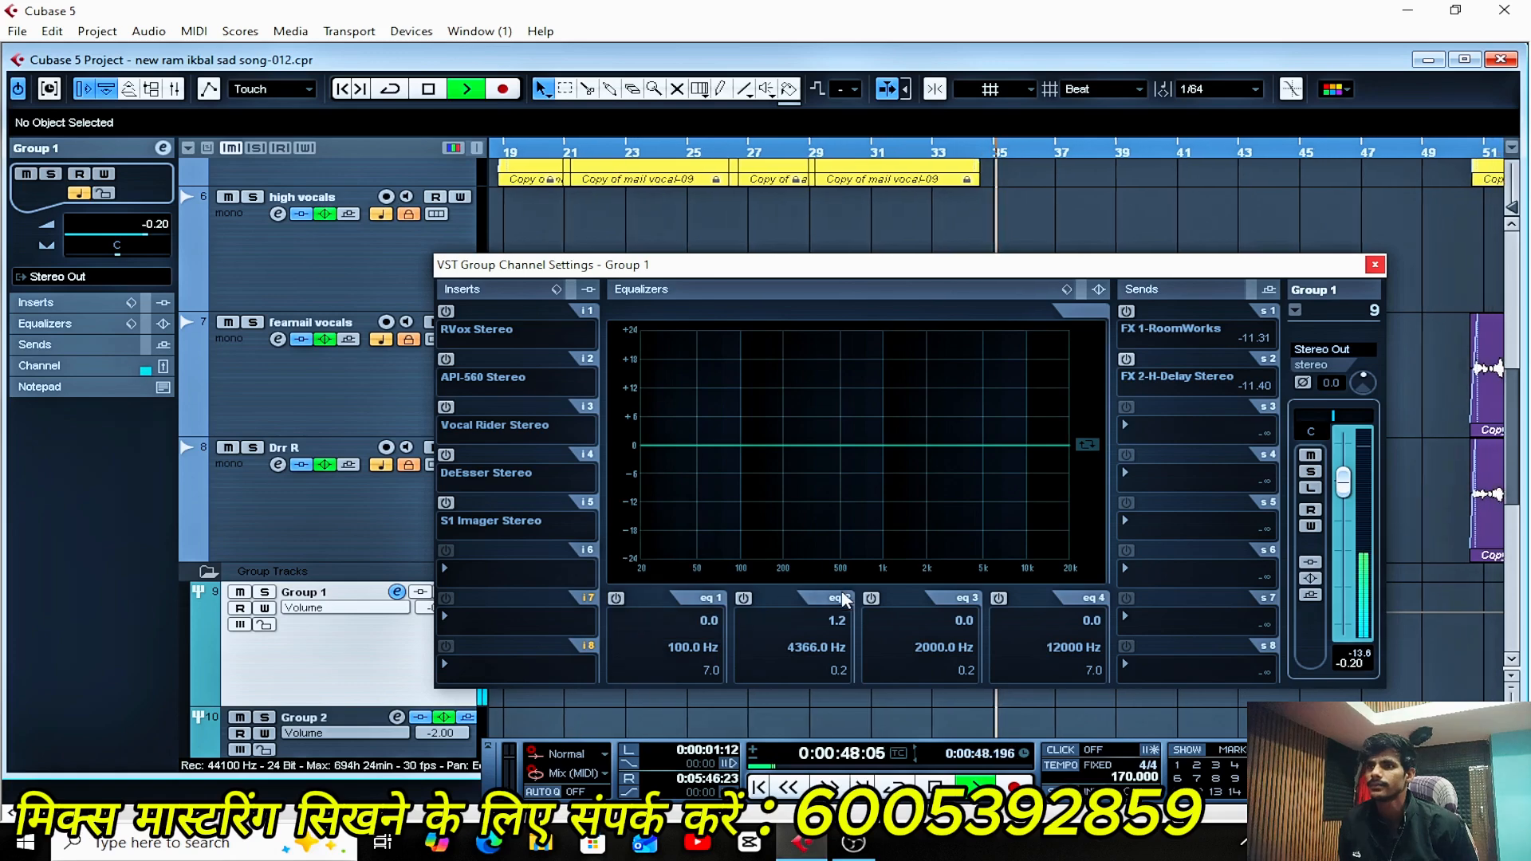
click(871, 599)
click(999, 598)
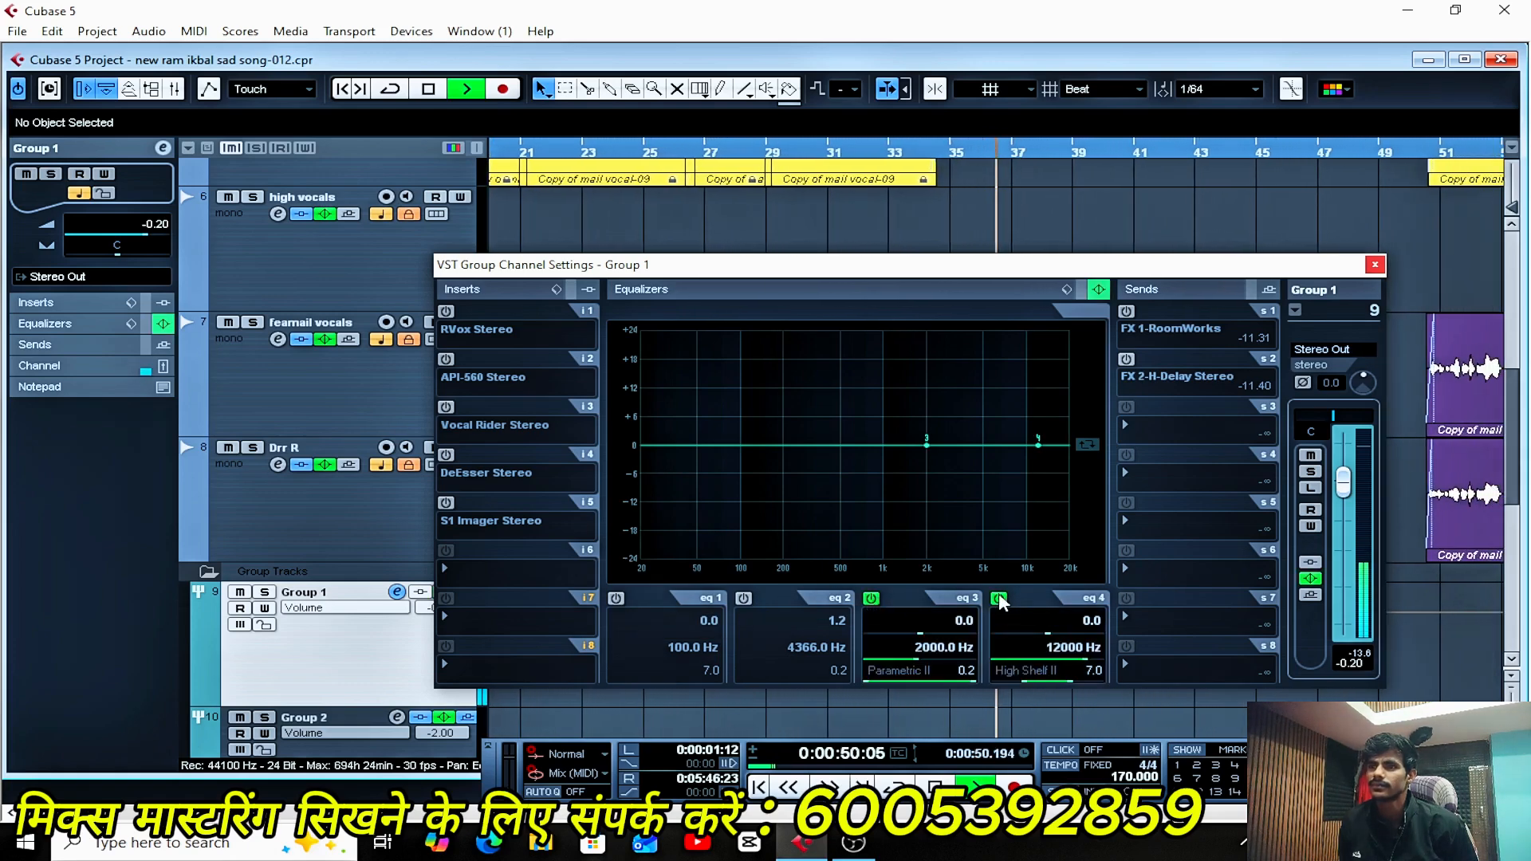
click(744, 599)
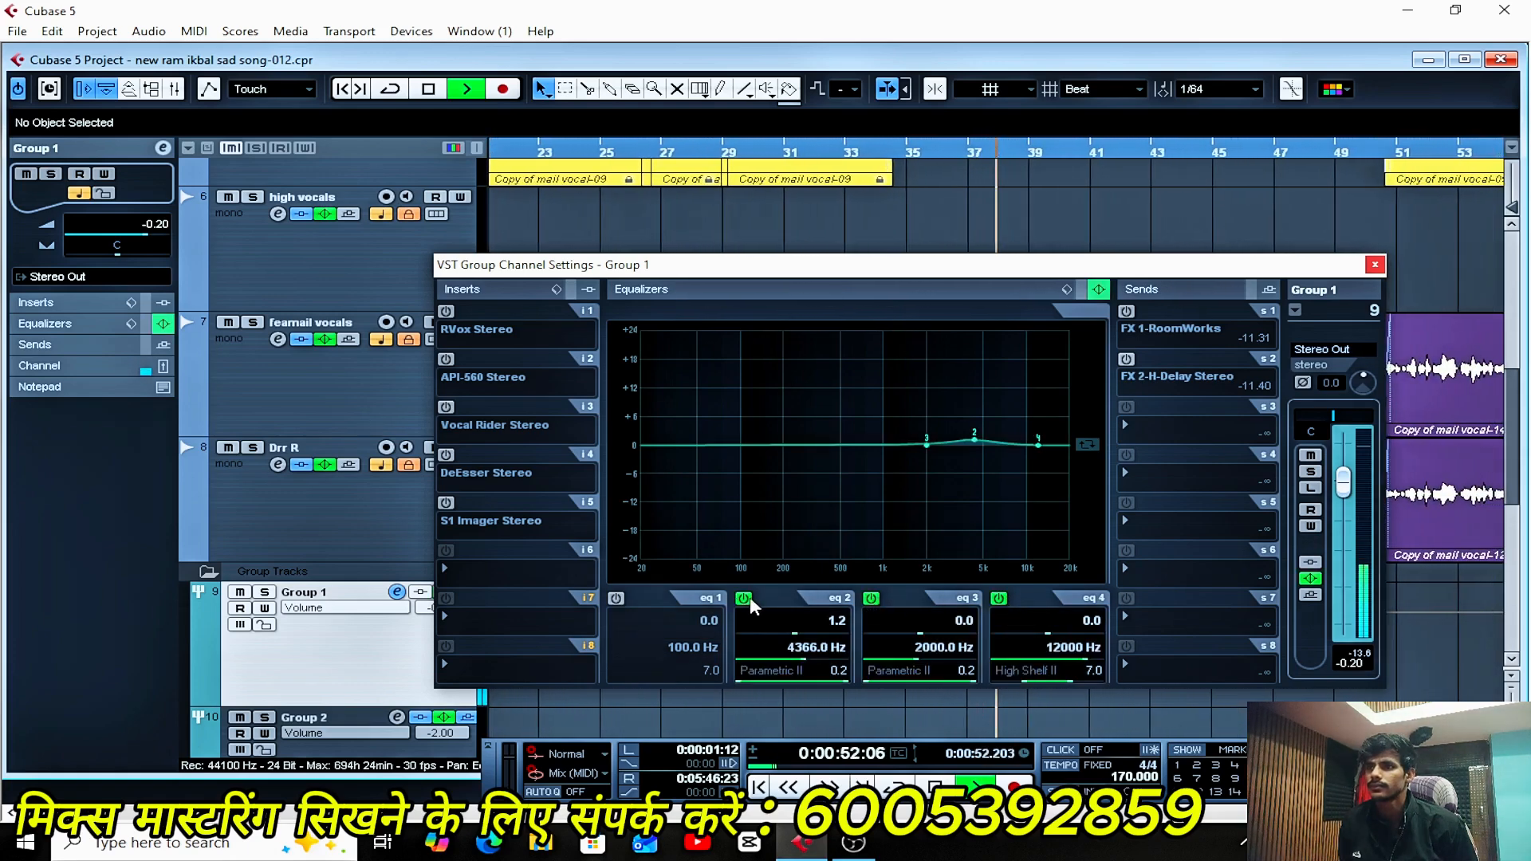
click(871, 598)
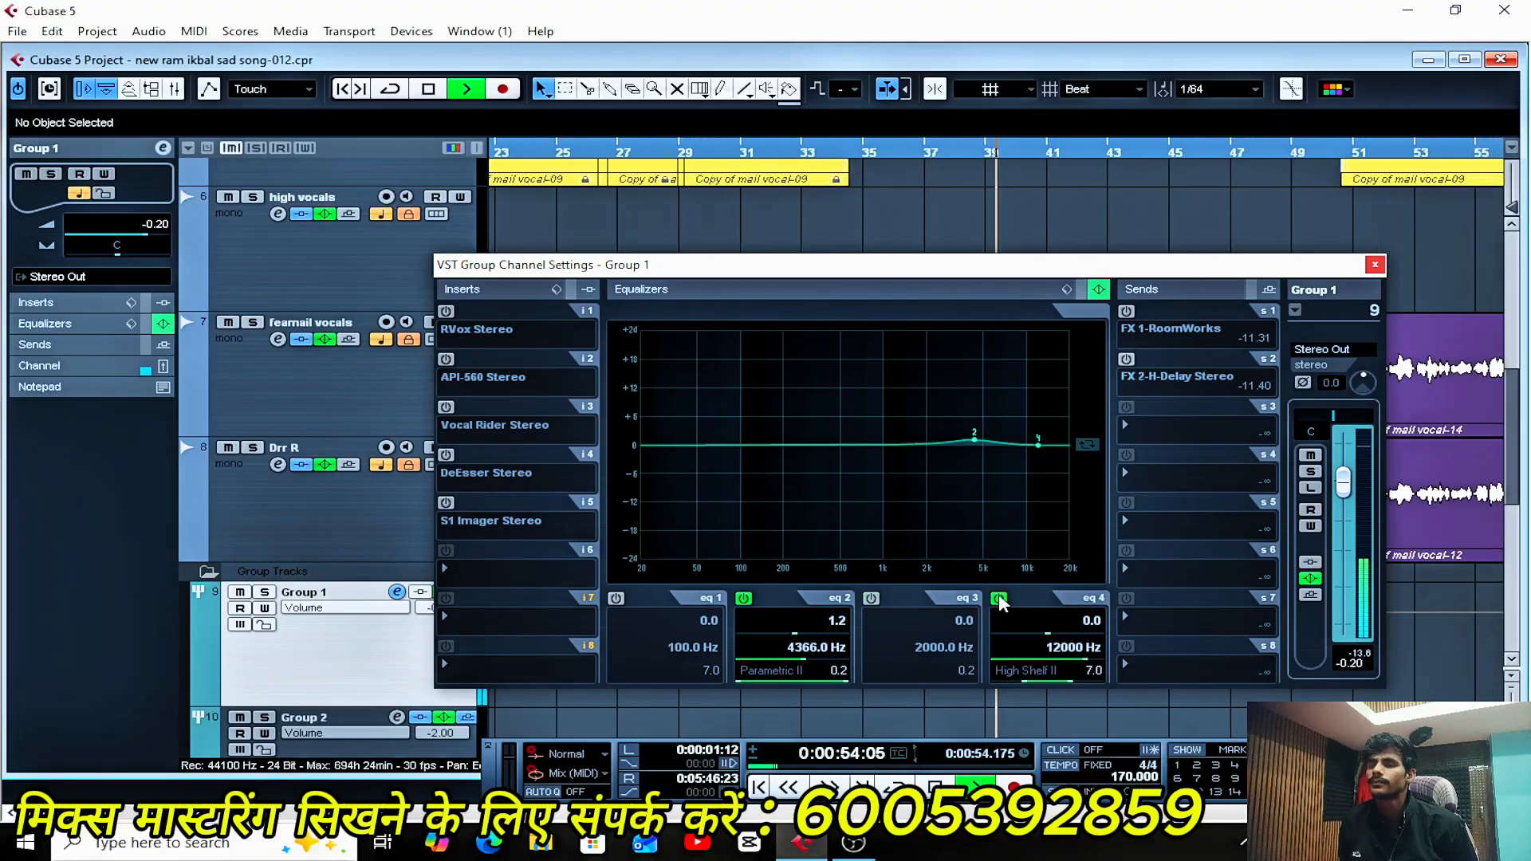
click(998, 598)
key(space)
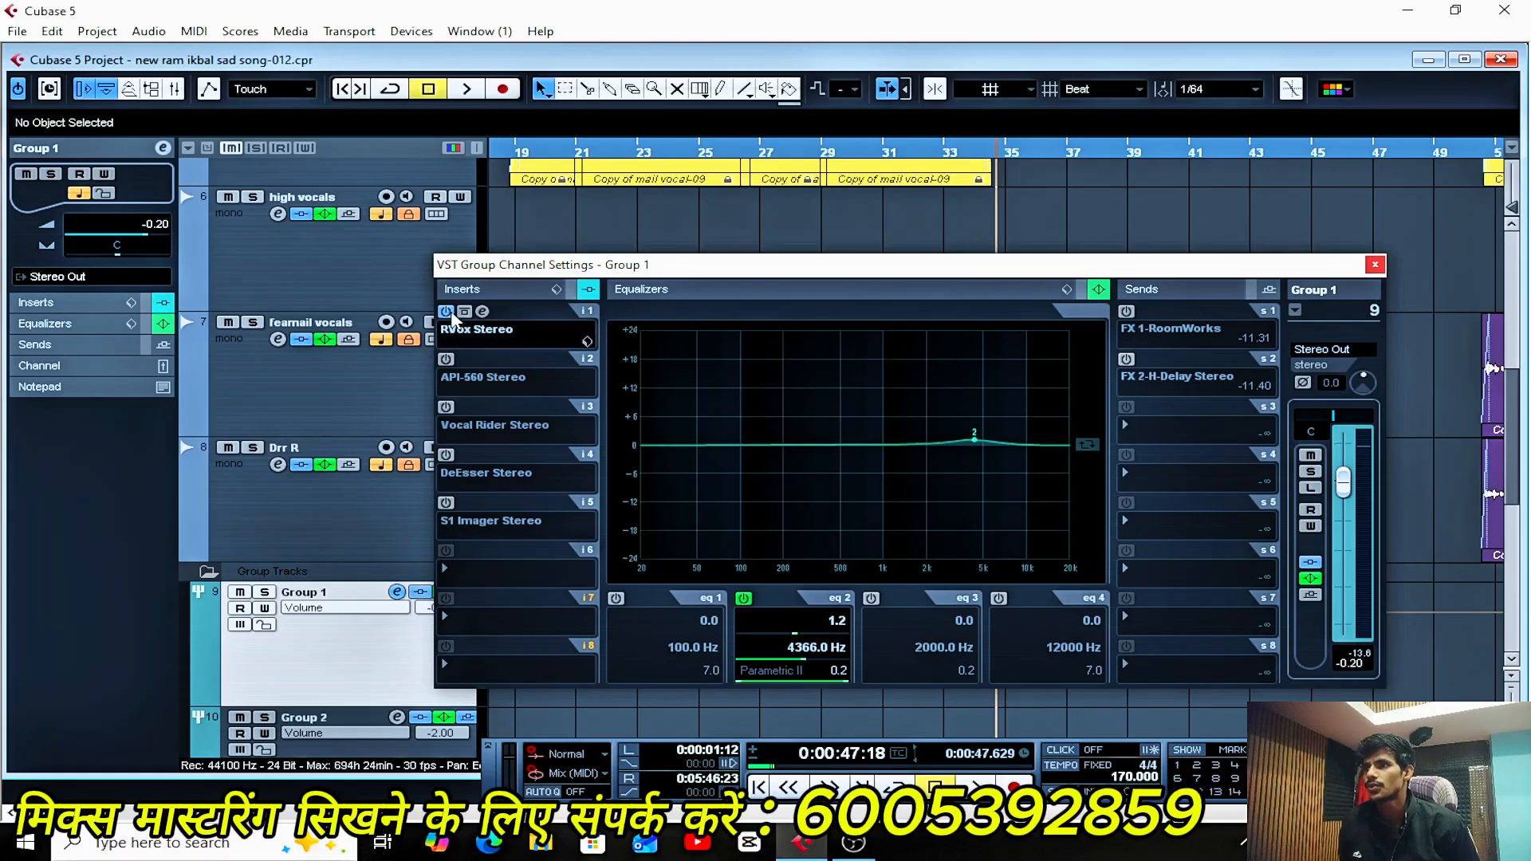
- Open the editor of the RVox insert on Group 1 and audition the vocals through it
click(484, 311)
key(space)
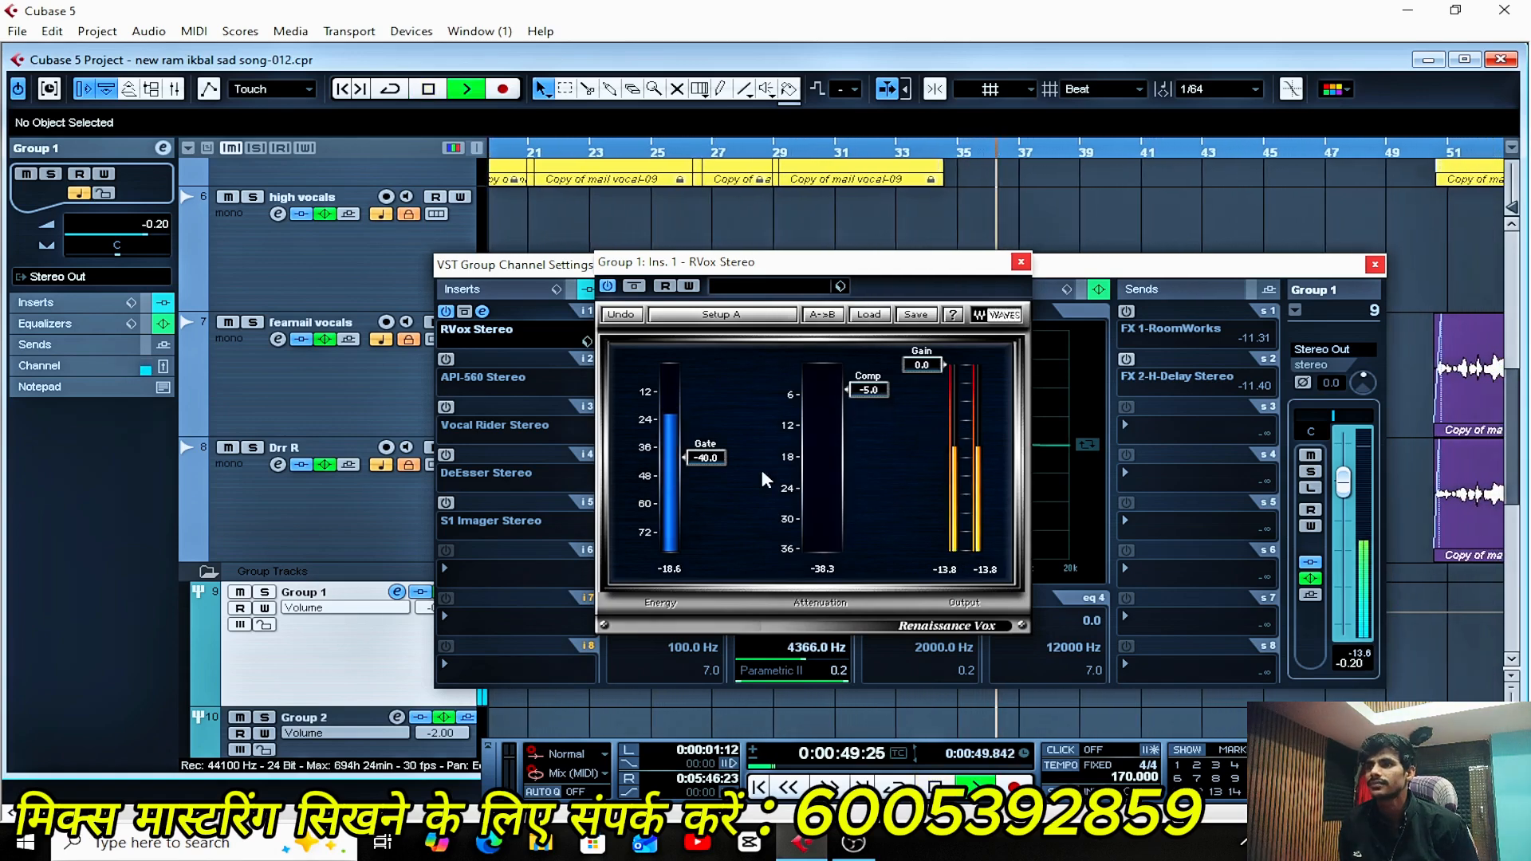
key(space)
- Try RVox gate thresholds of 0, -Inf and -35
double_click(706, 464)
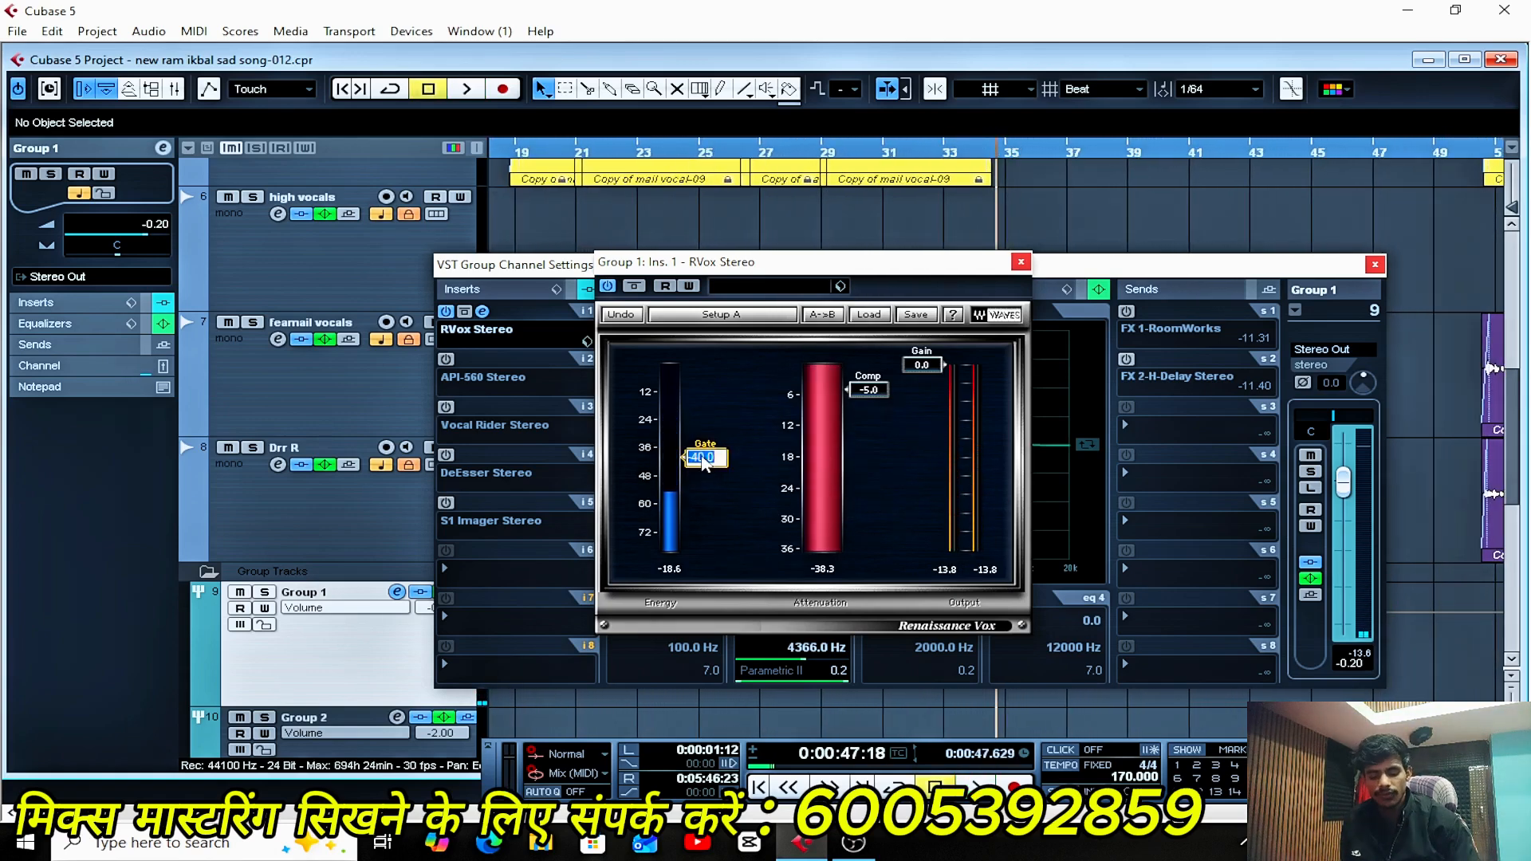
text(-00)
key(Return)
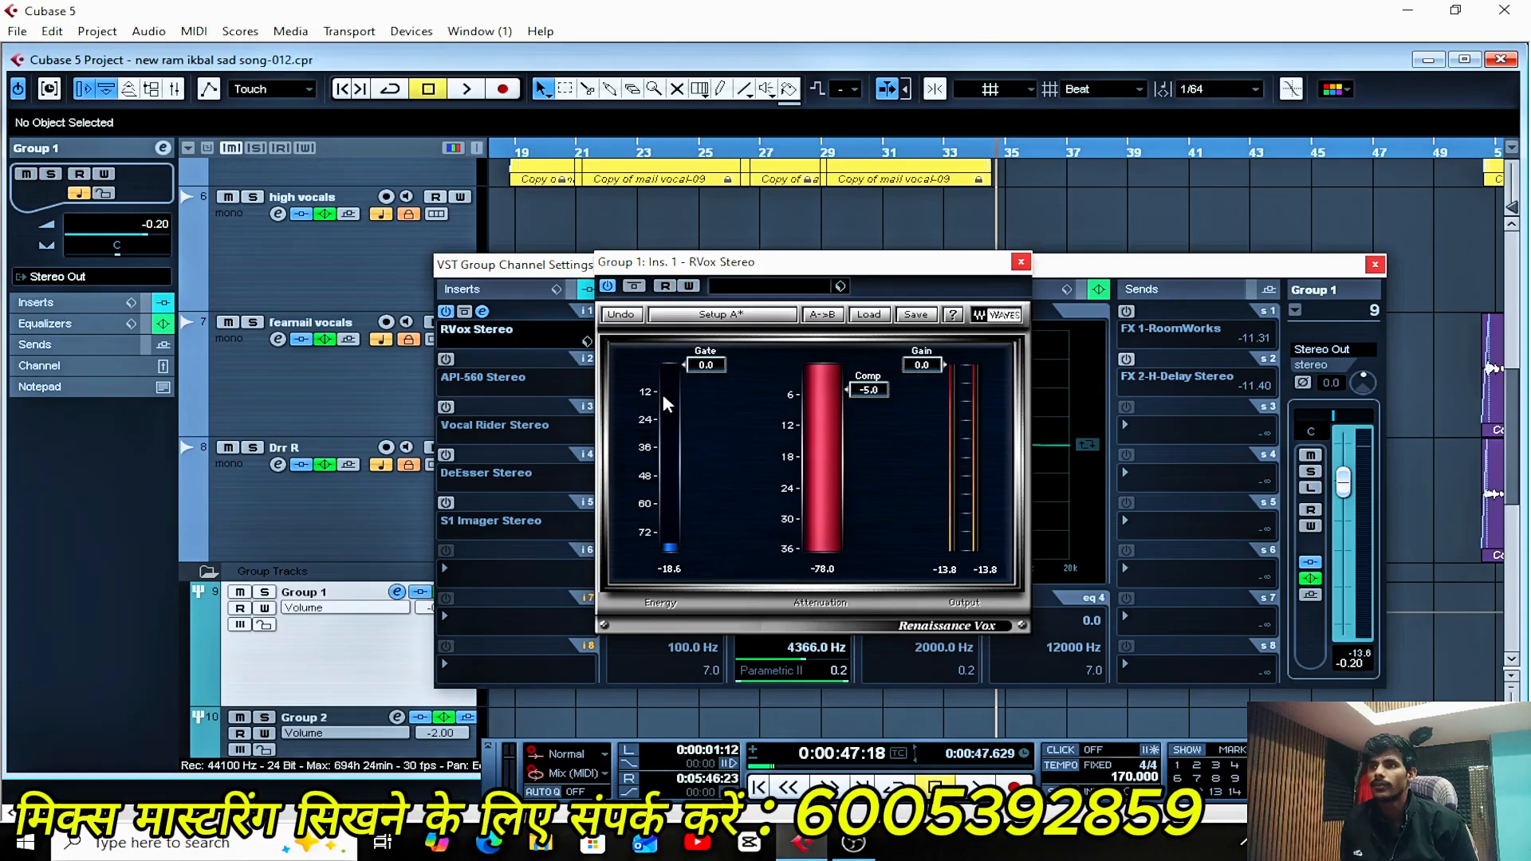
drag(694, 365, 696, 552)
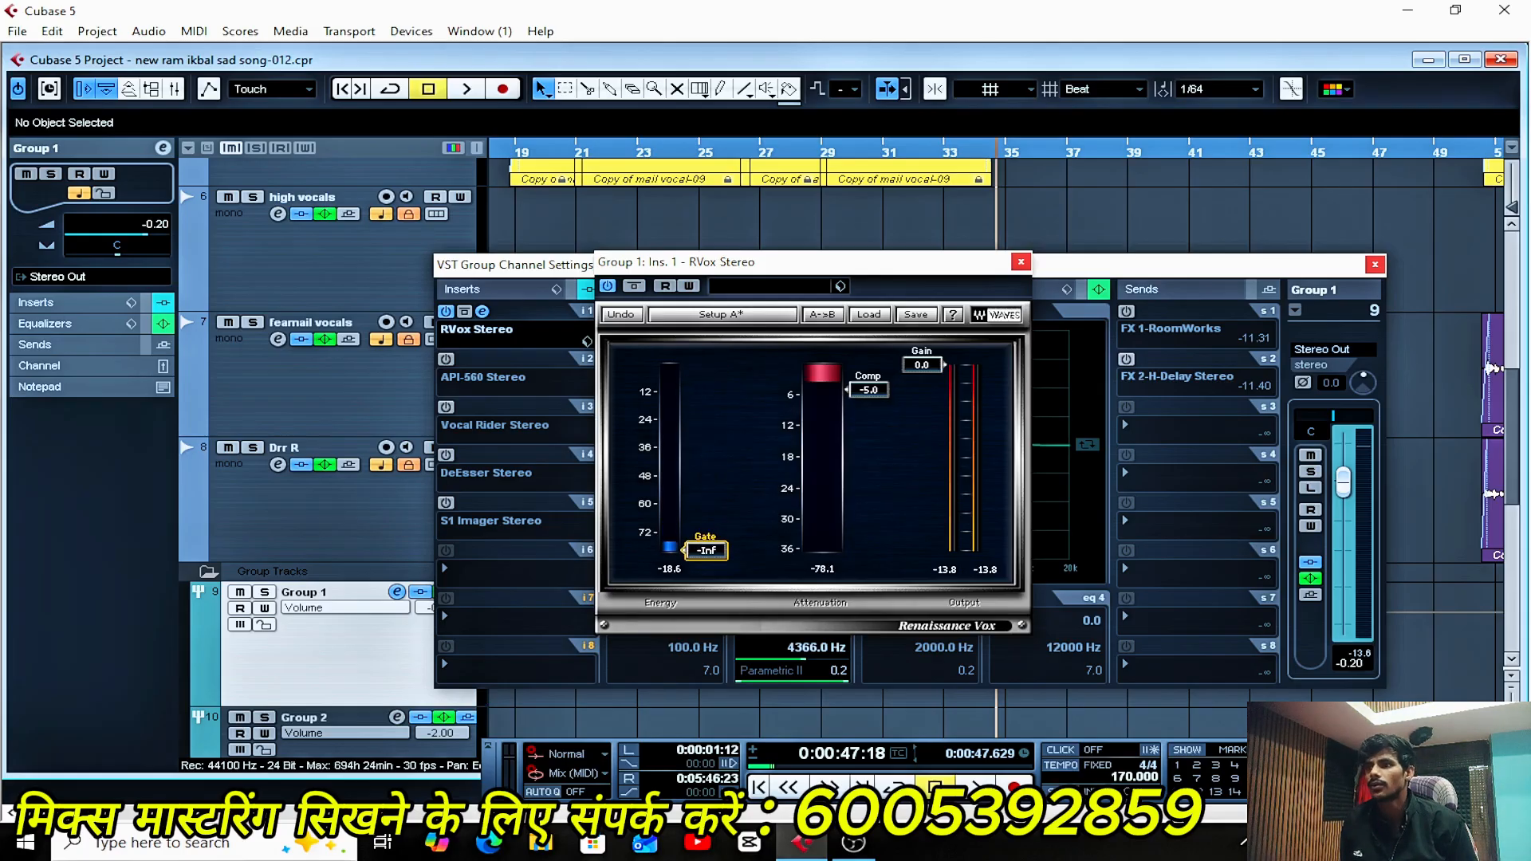
click(699, 551)
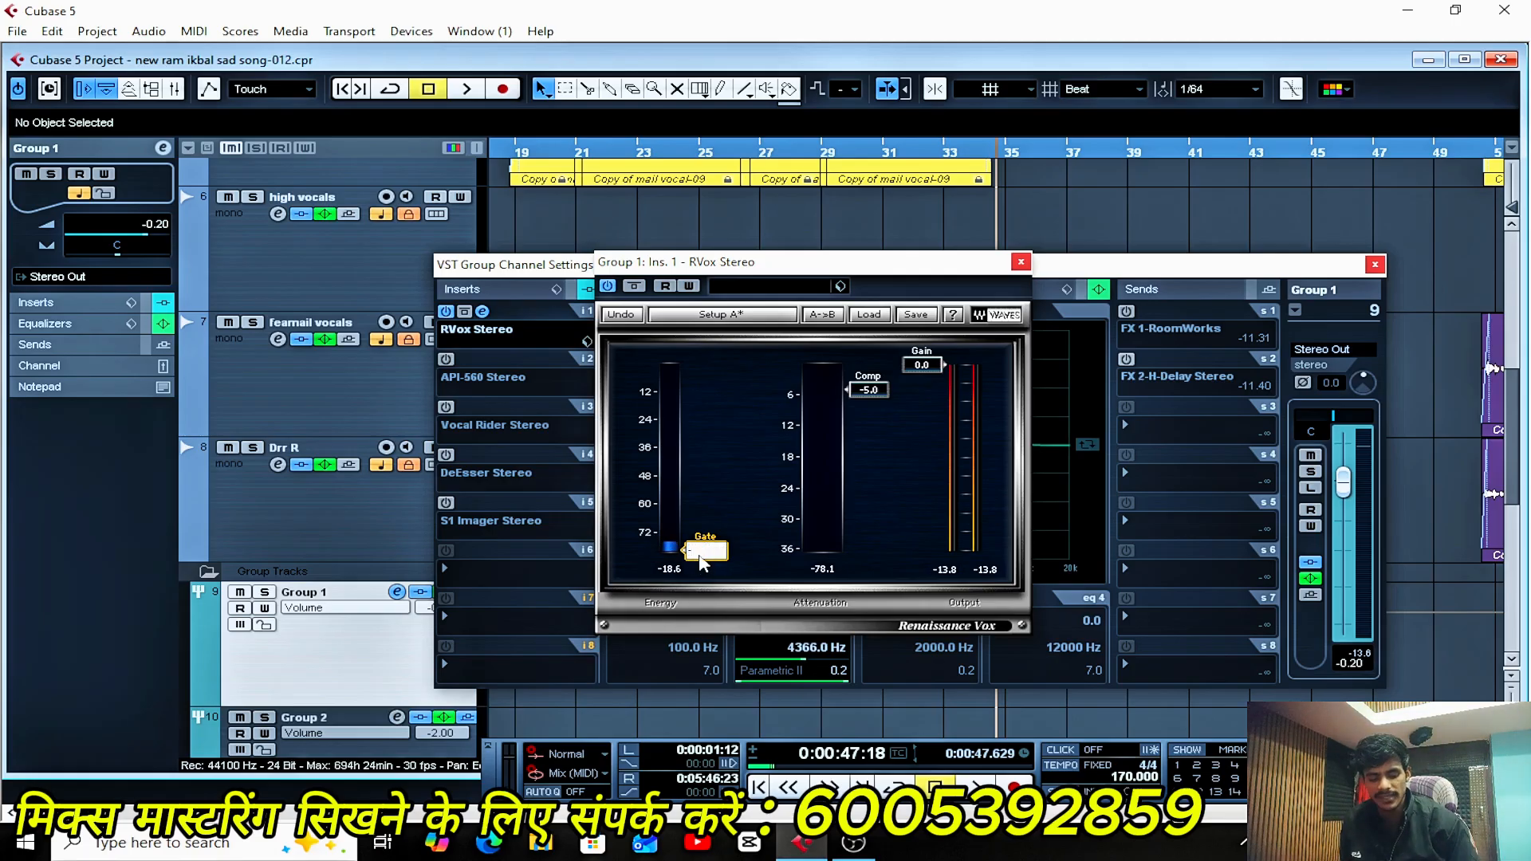
text(-35)
key(Return)
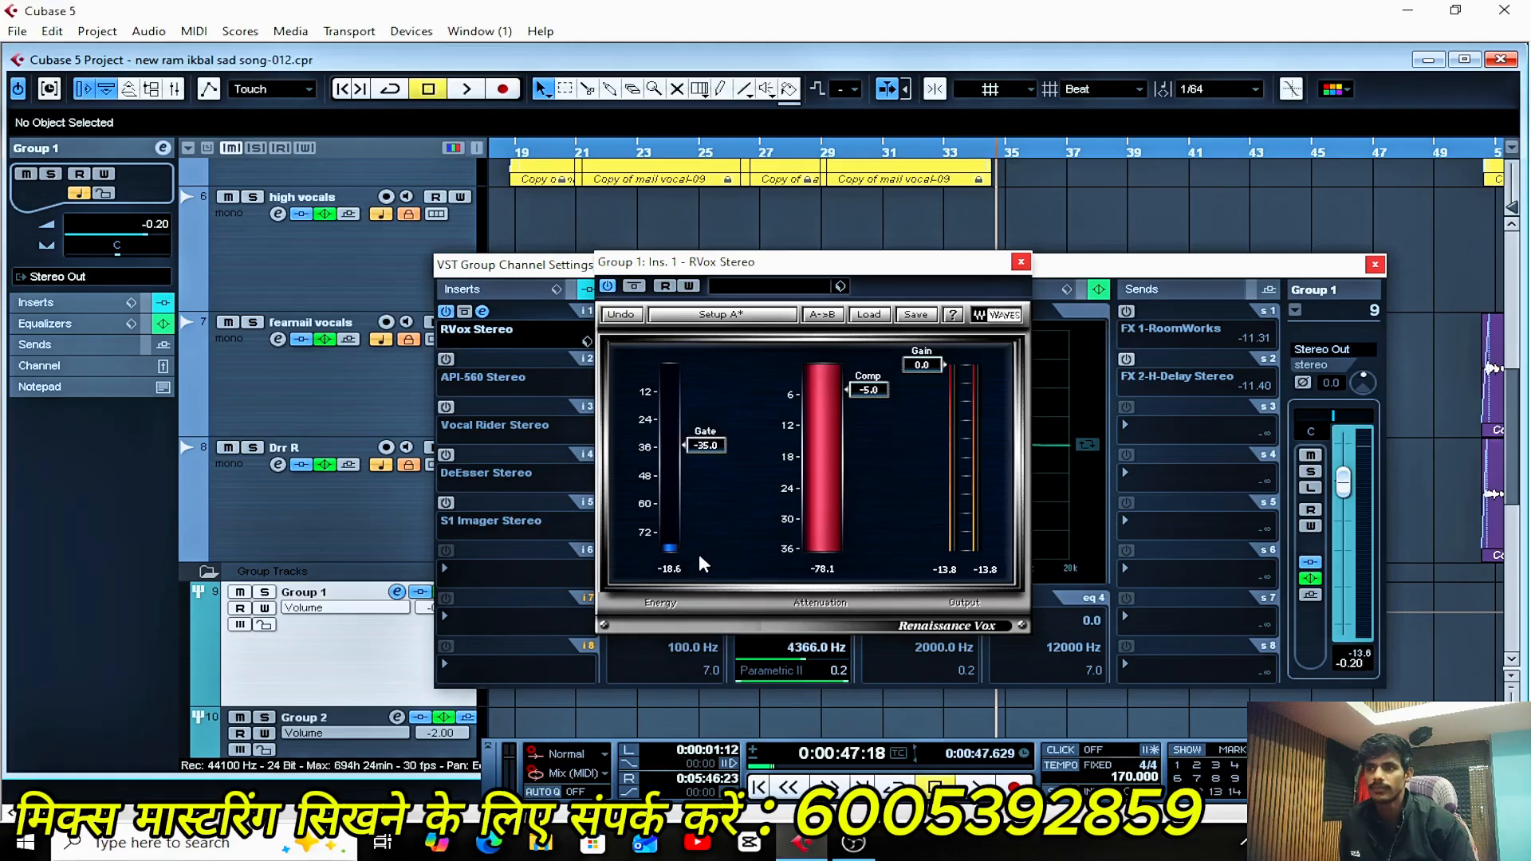
- Set the RVox gate threshold to -40 and close the plugin editor
click(713, 446)
text(-40)
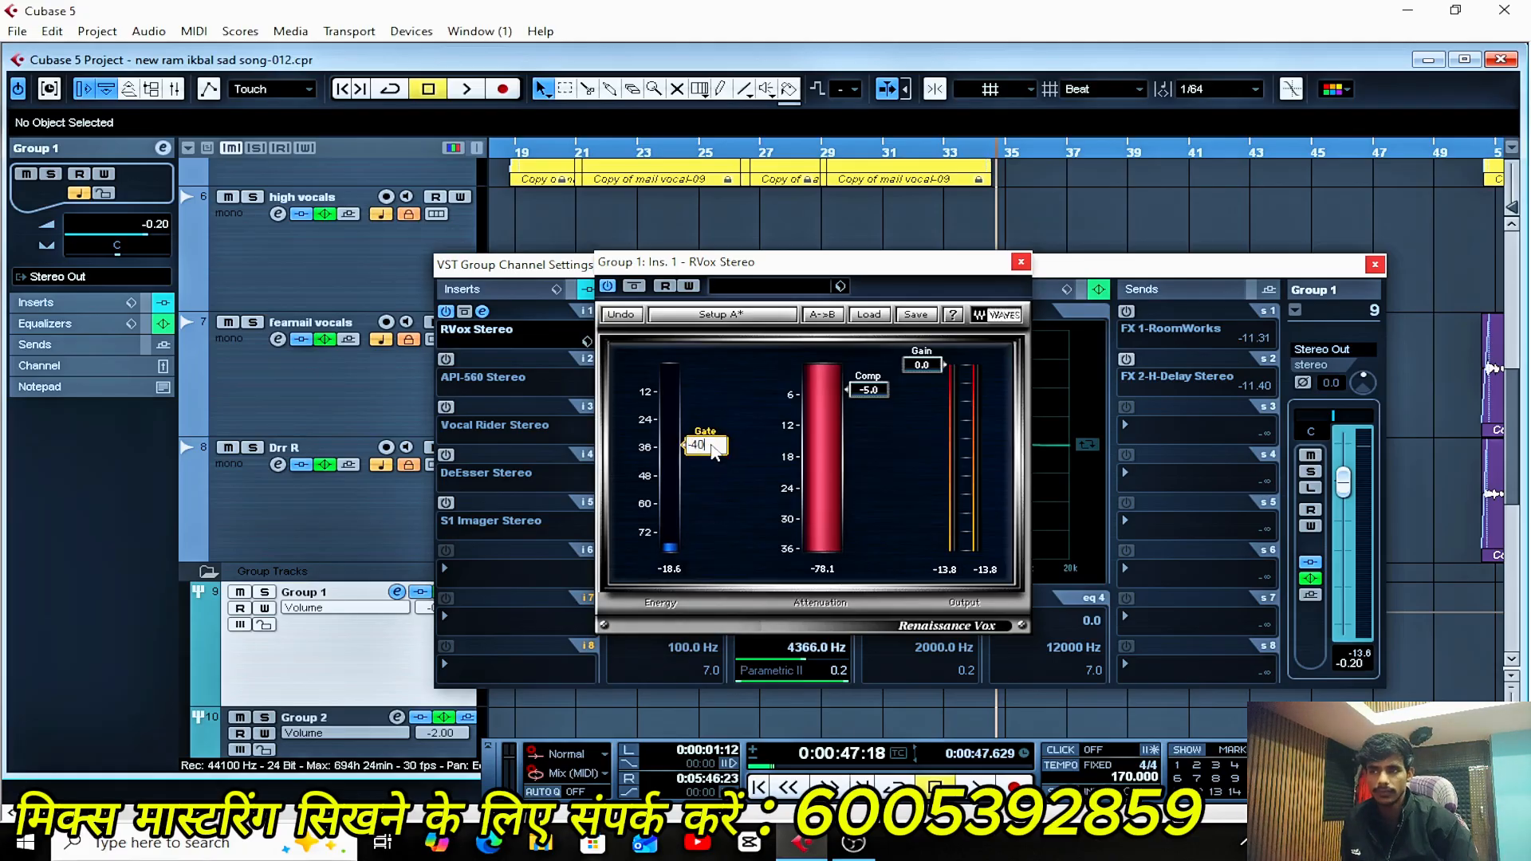
key(Return)
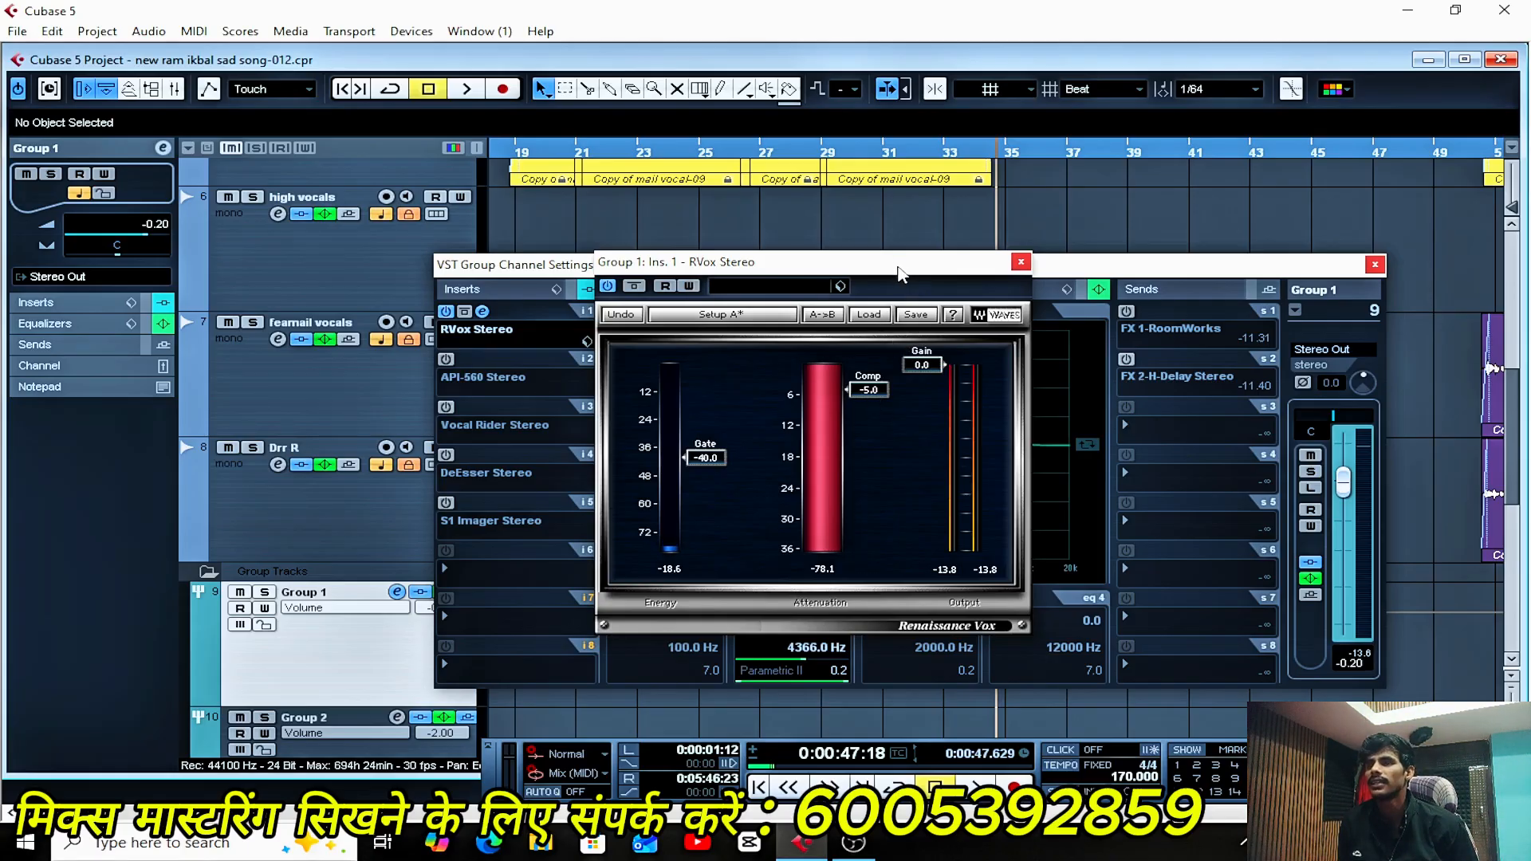
drag(902, 267, 919, 266)
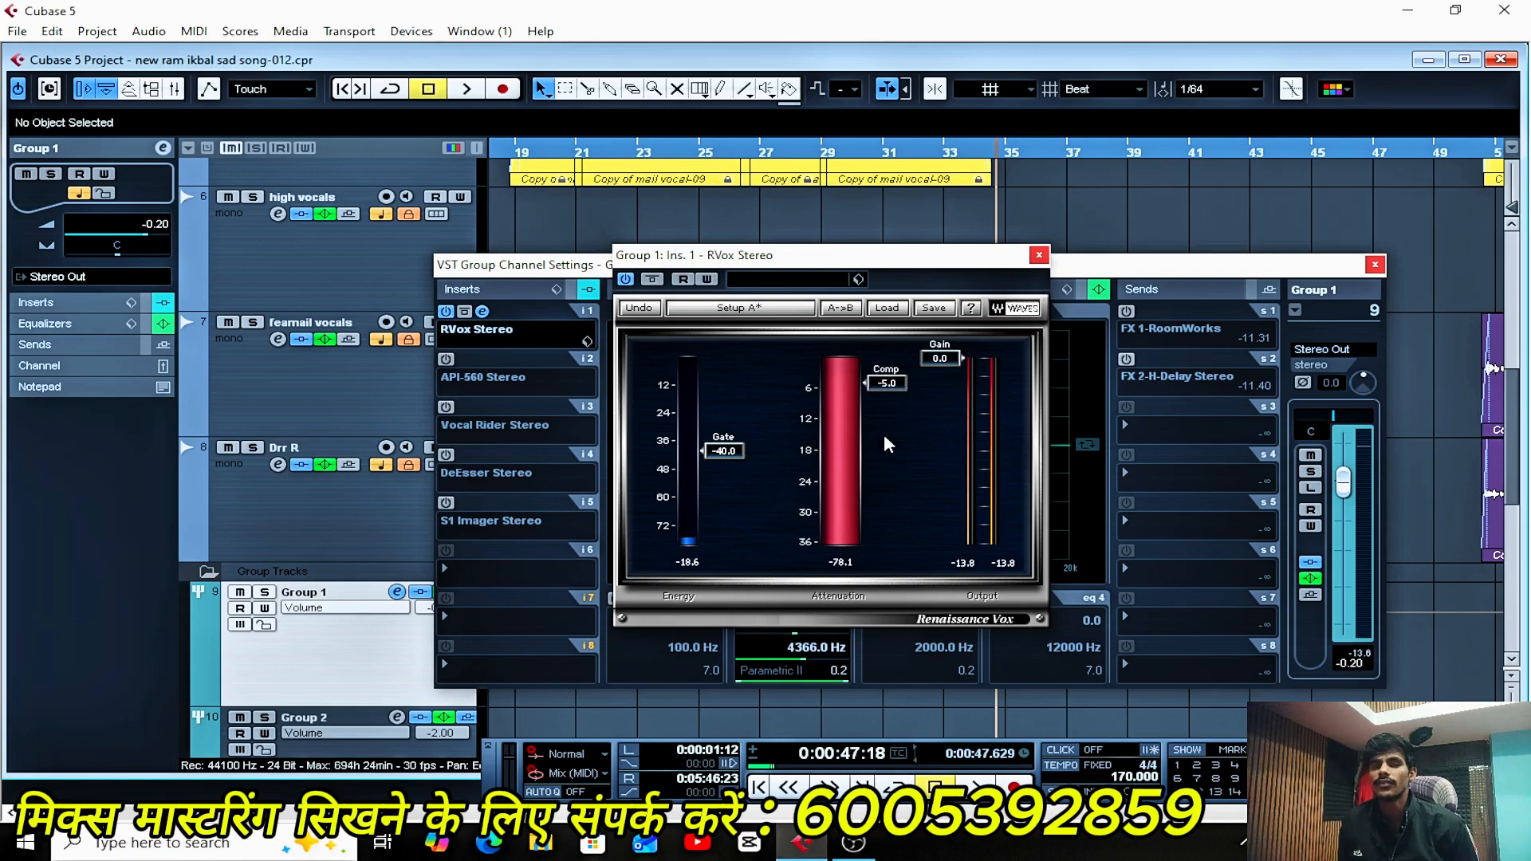
click(1039, 256)
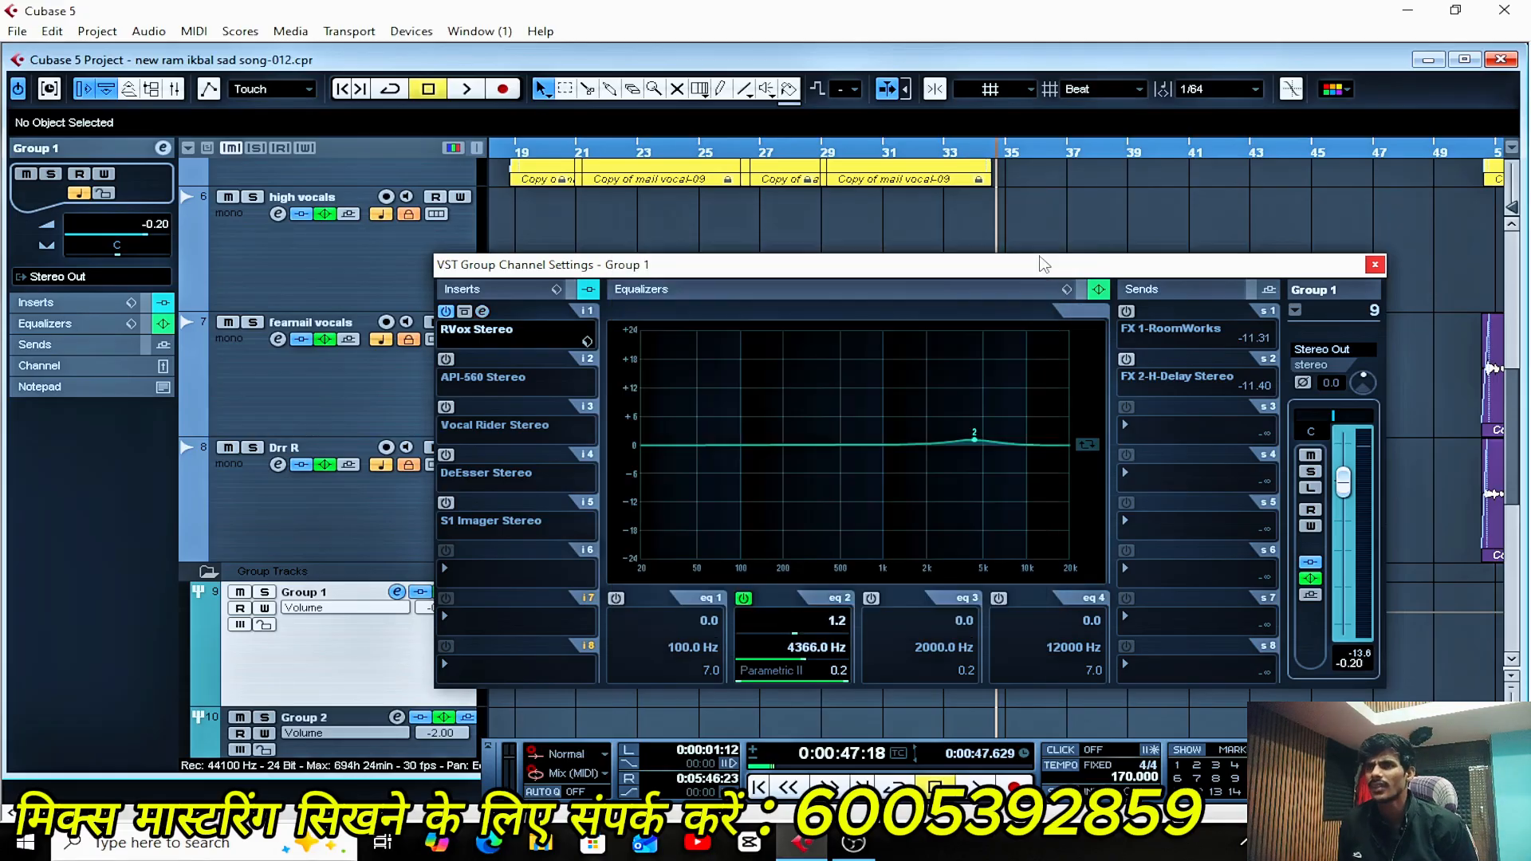
- Activate the API-560 insert on Group 1 and examine its frequency bands and output level in its editor
click(446, 359)
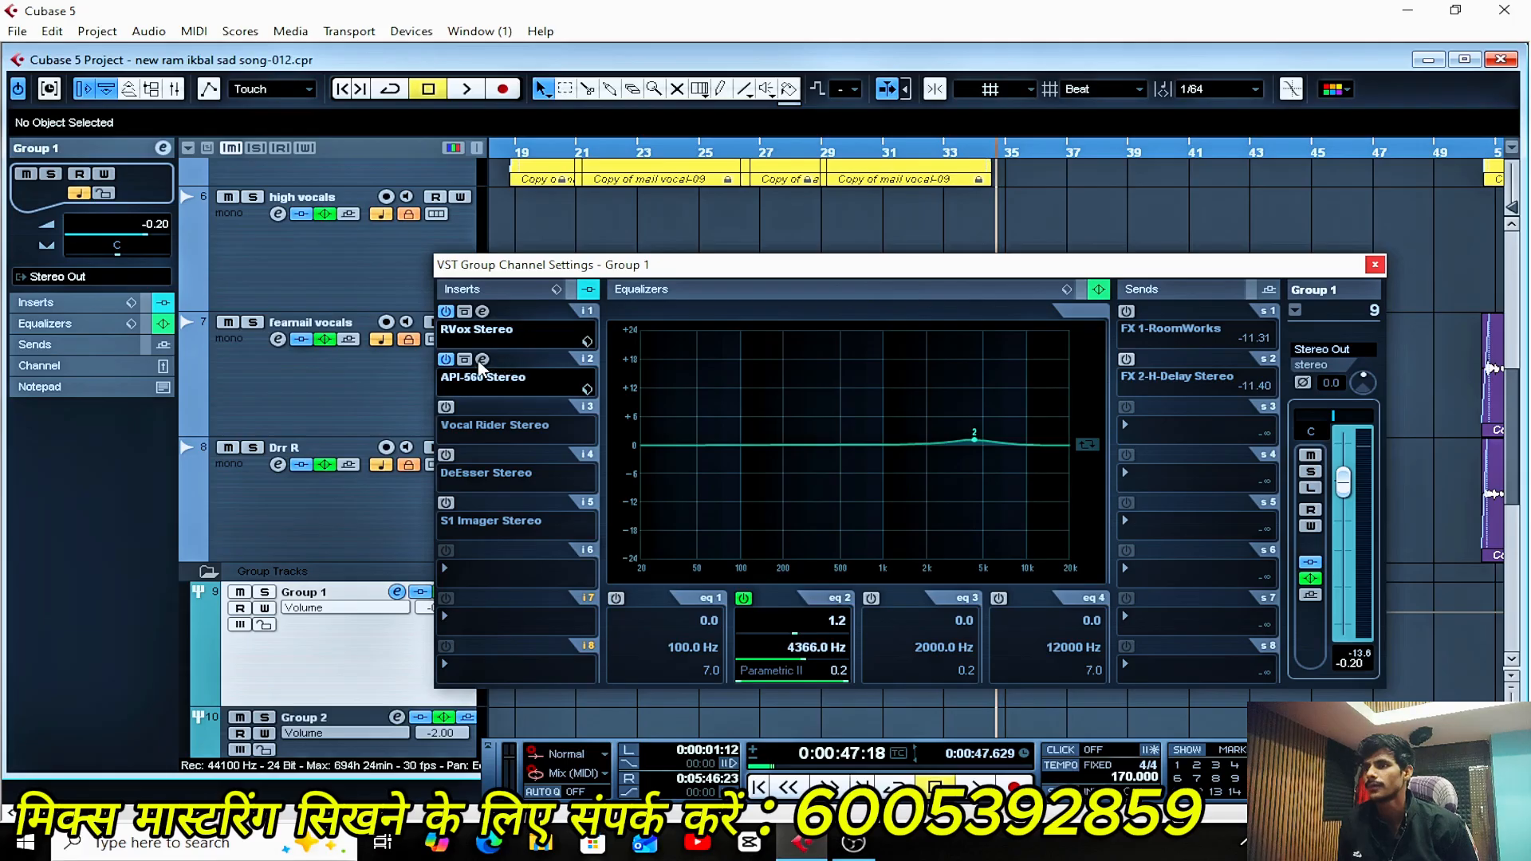
click(482, 359)
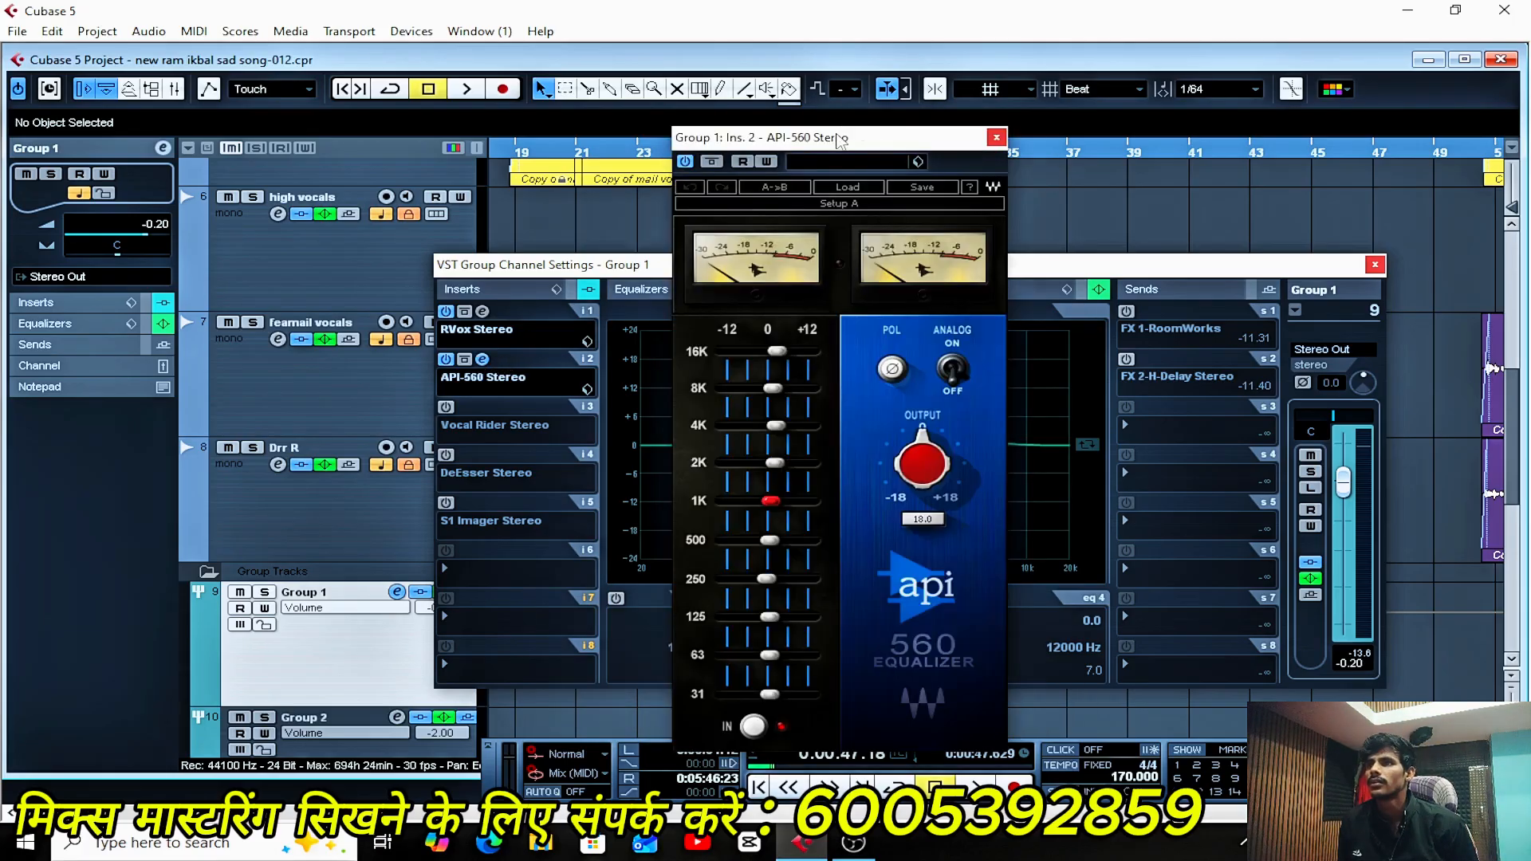
drag(840, 143, 847, 146)
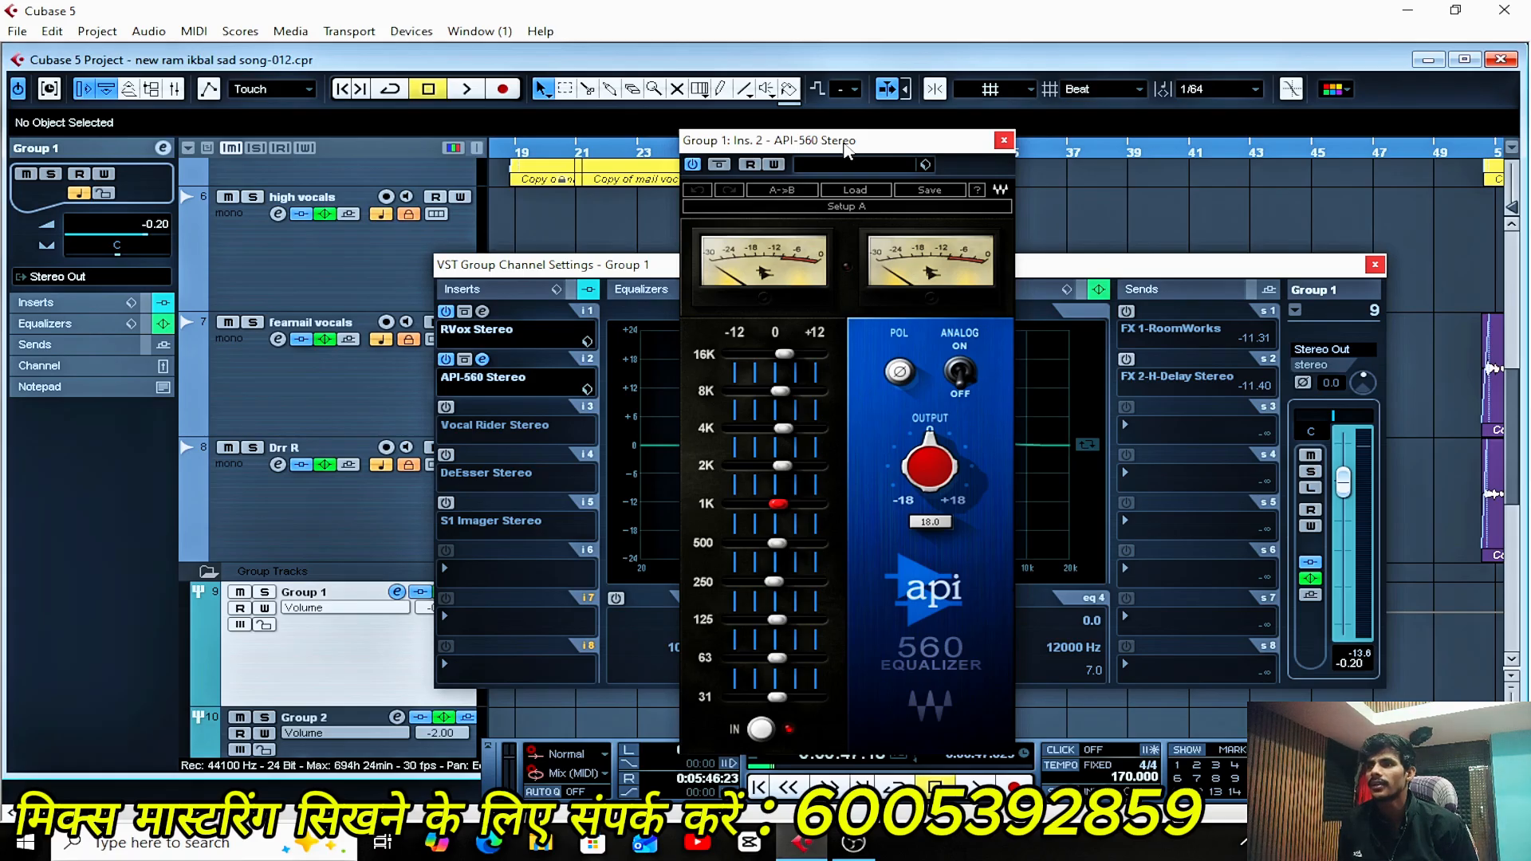
drag(866, 148, 869, 146)
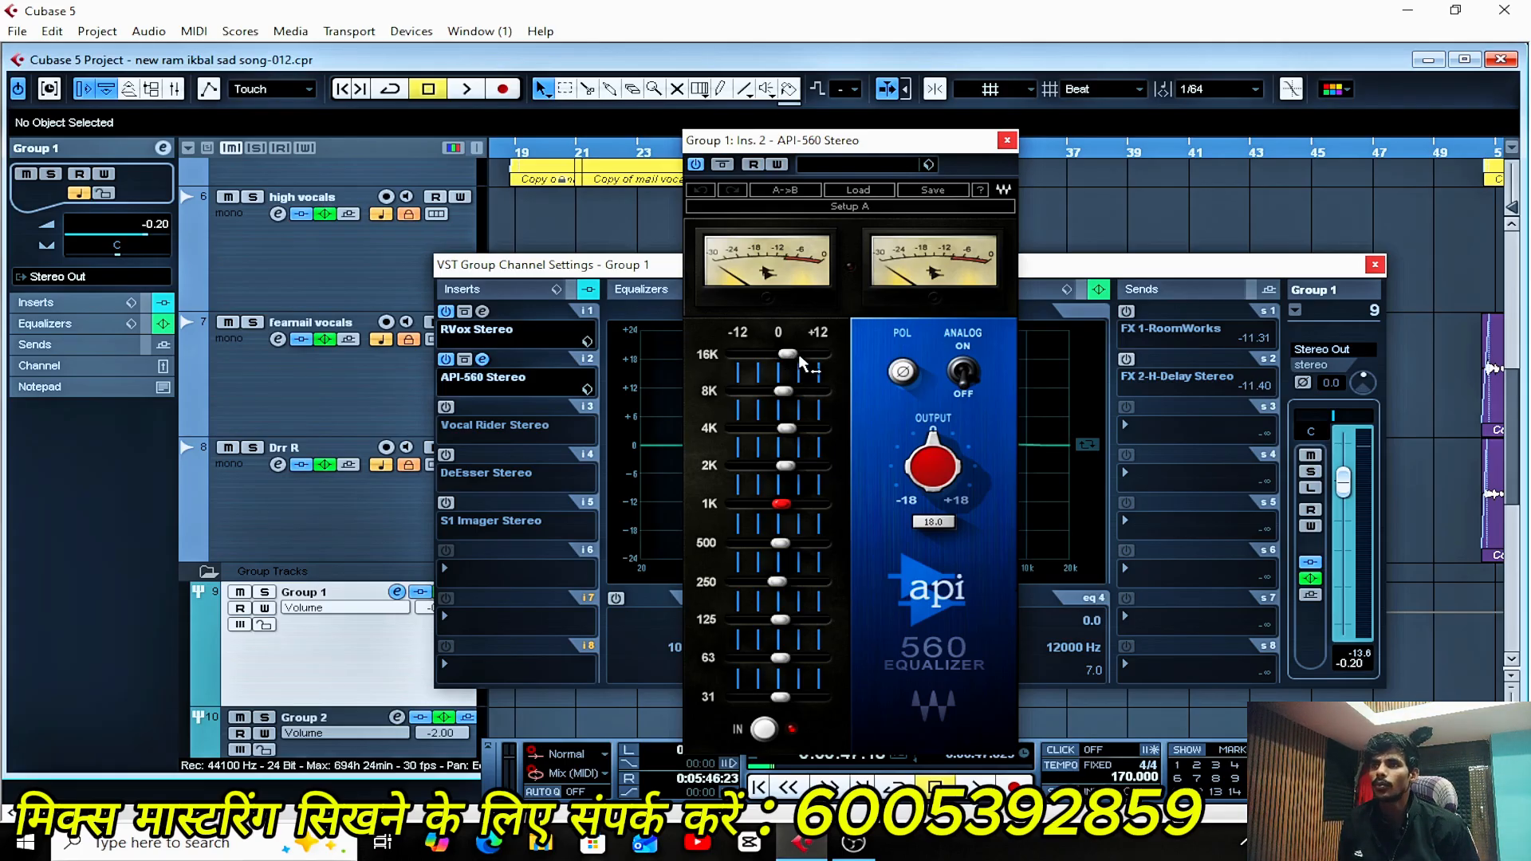
mouse_move(798, 392)
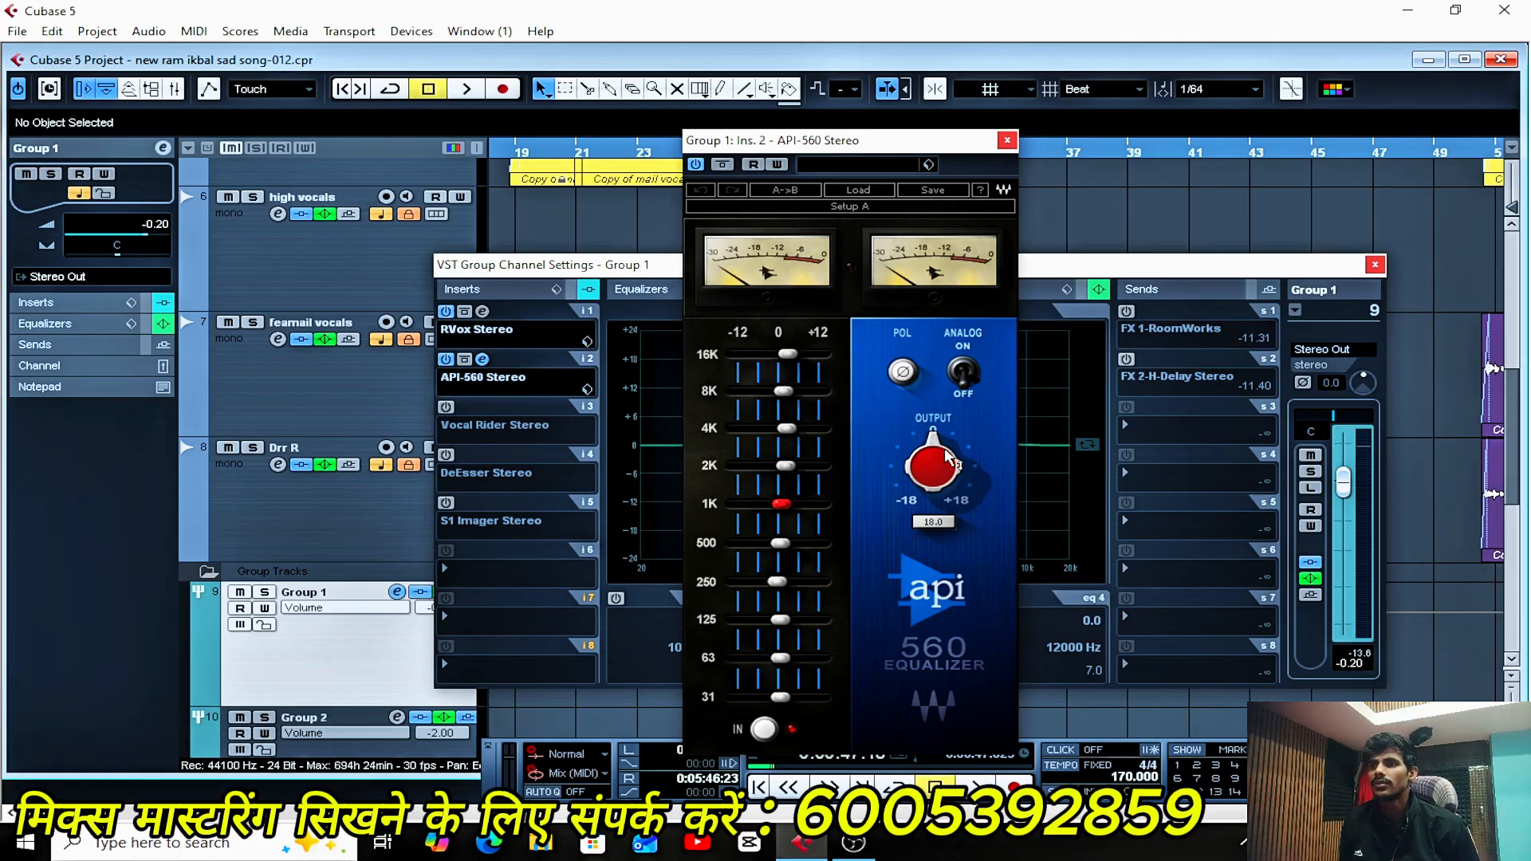
mouse_move(957, 463)
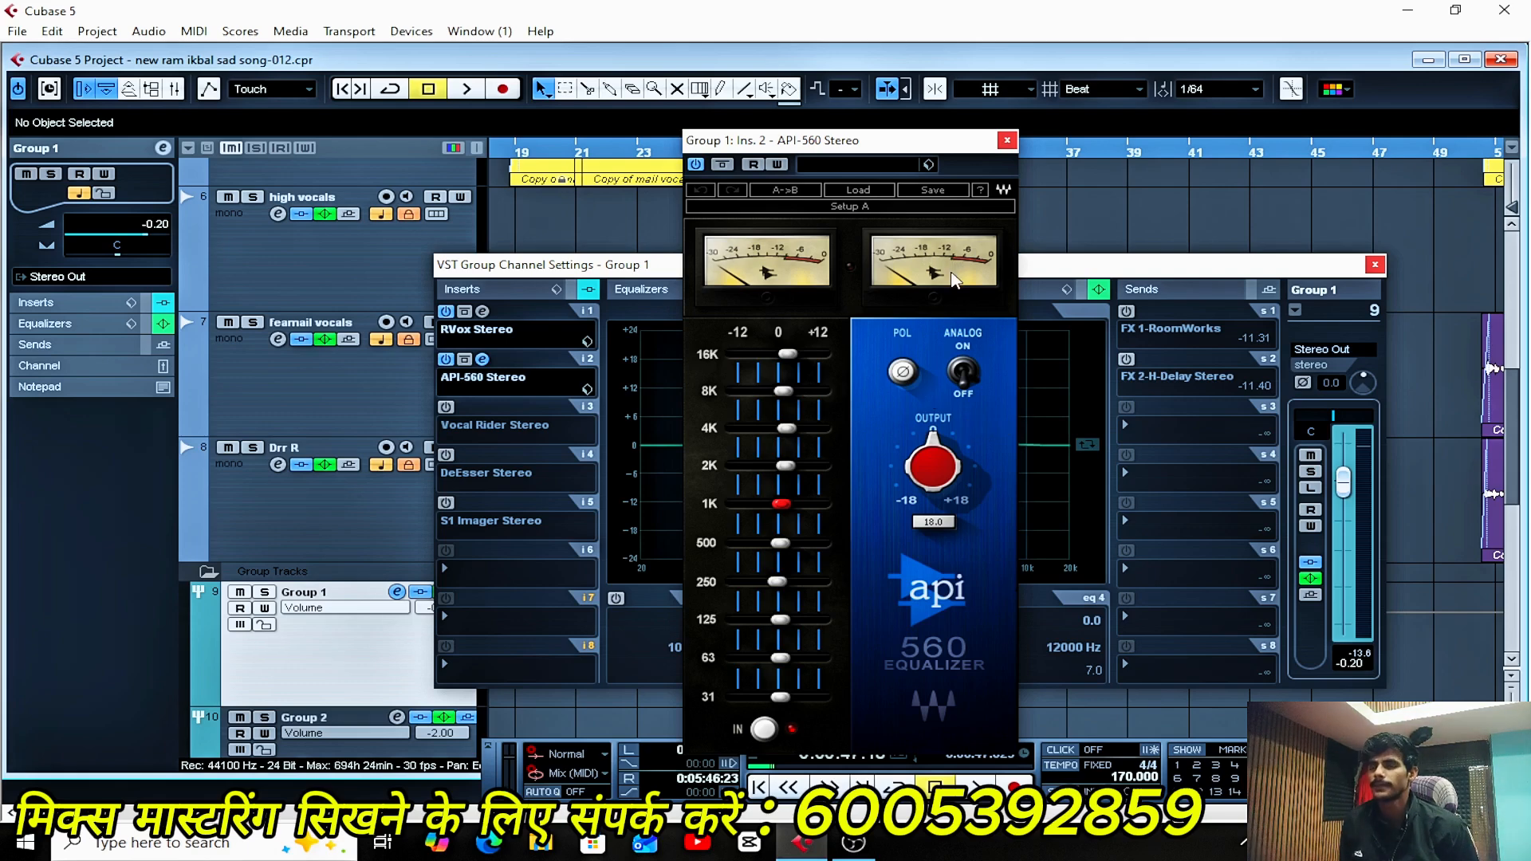
- Audition Group 1 through the API-560 equalizer and close its editor
key(space)
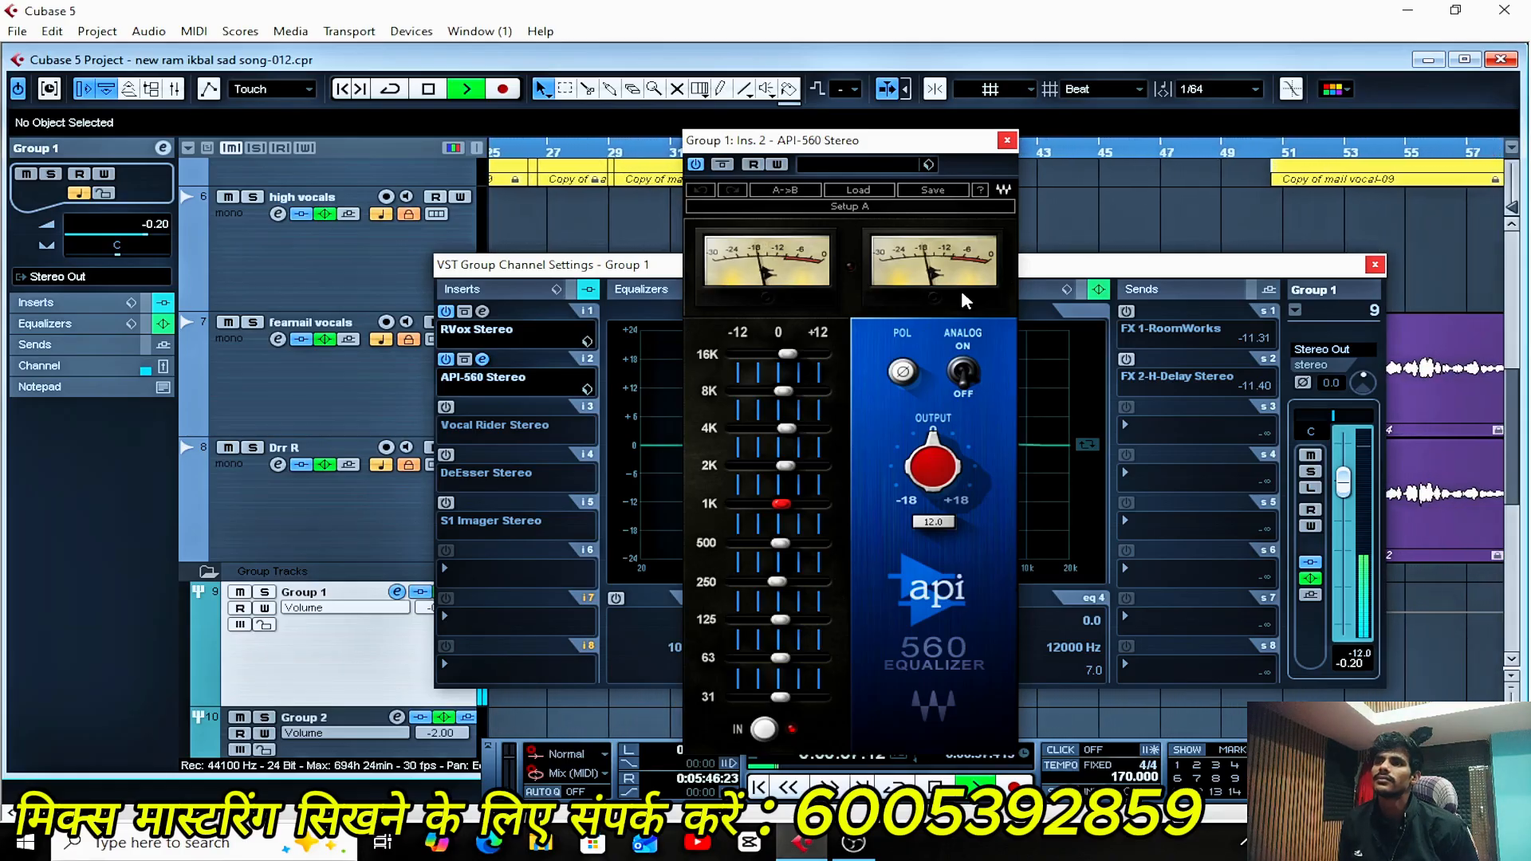
key(space)
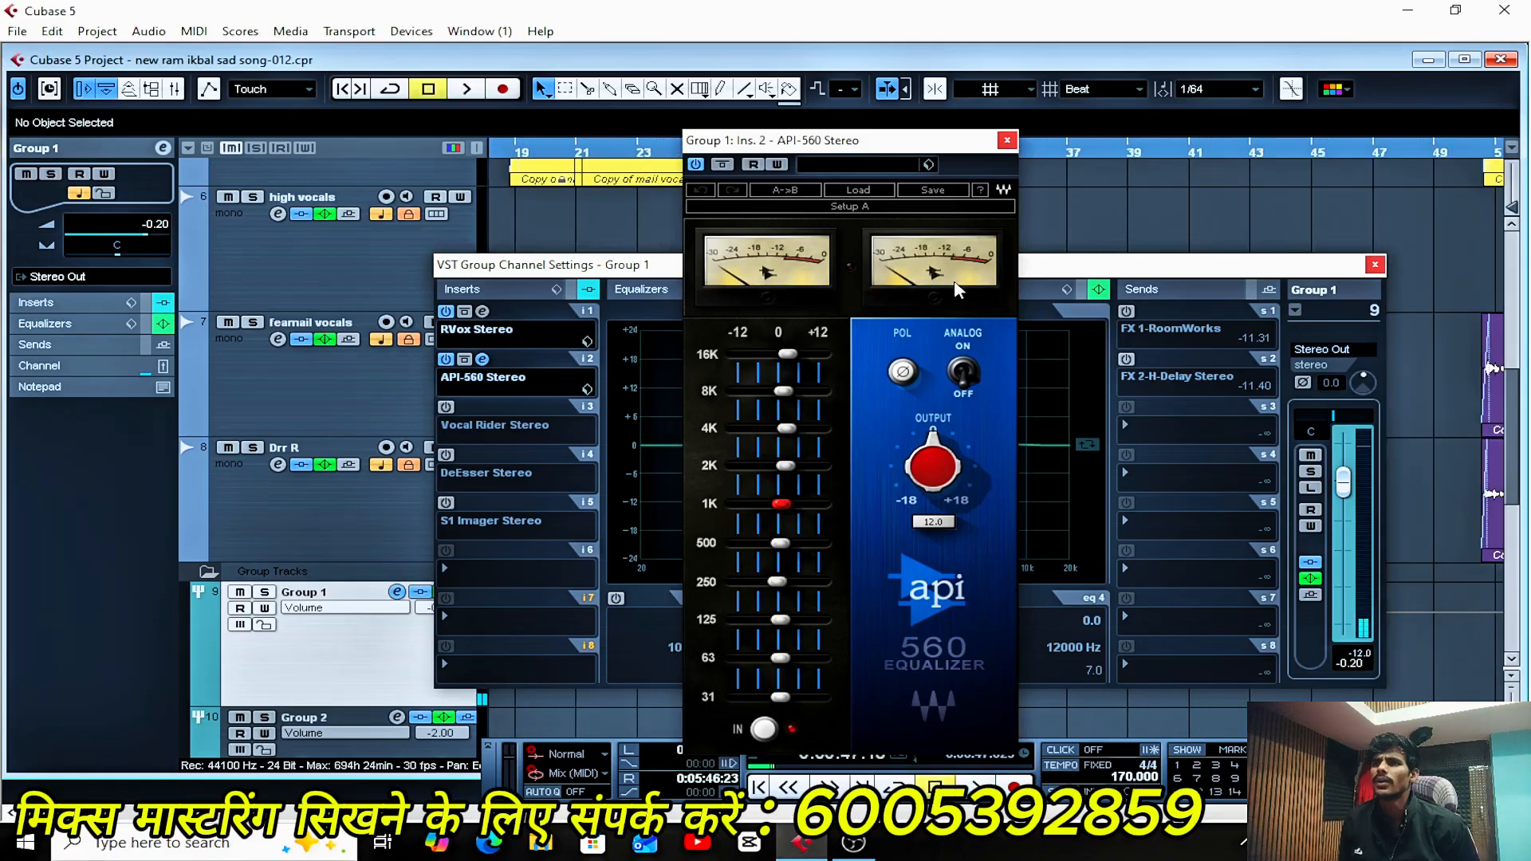
click(1007, 141)
- Activate the Vocal Rider insert on Group 1, open its editor, and compare playback with it bypassed and active
drag(977, 270, 984, 213)
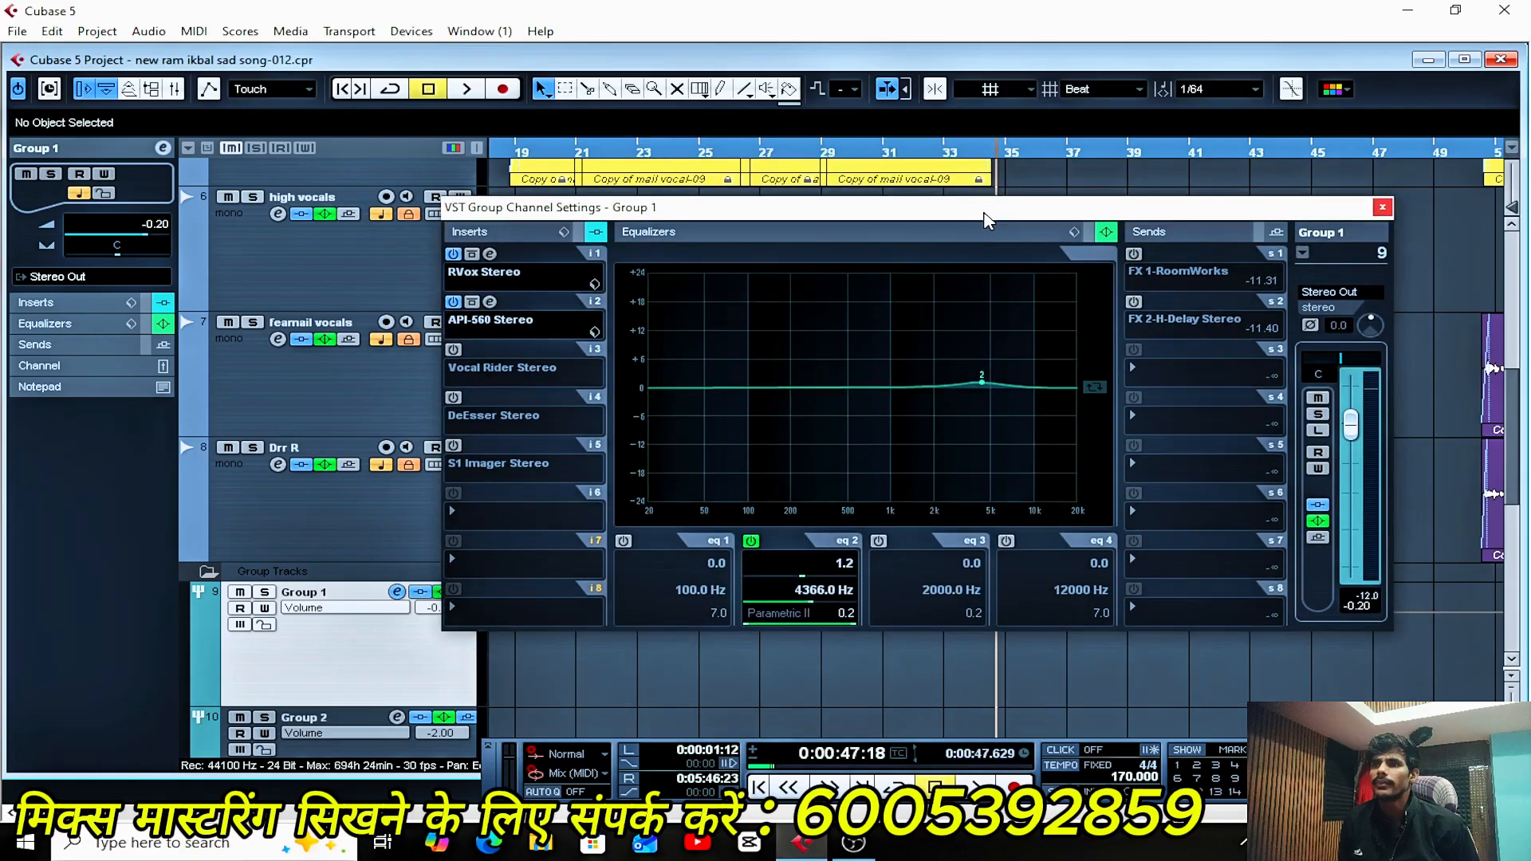
click(453, 351)
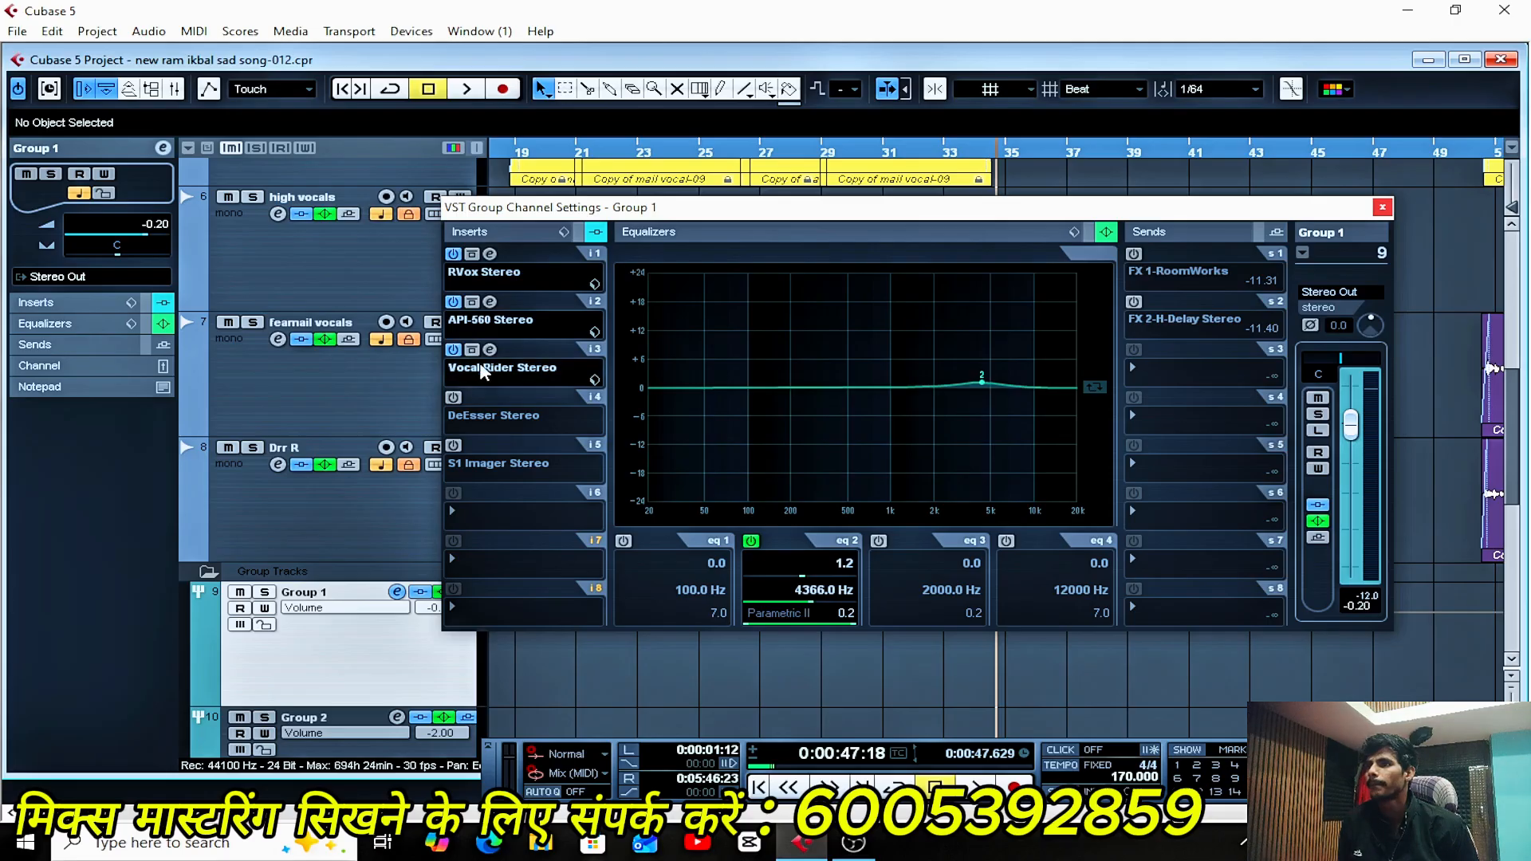
click(490, 350)
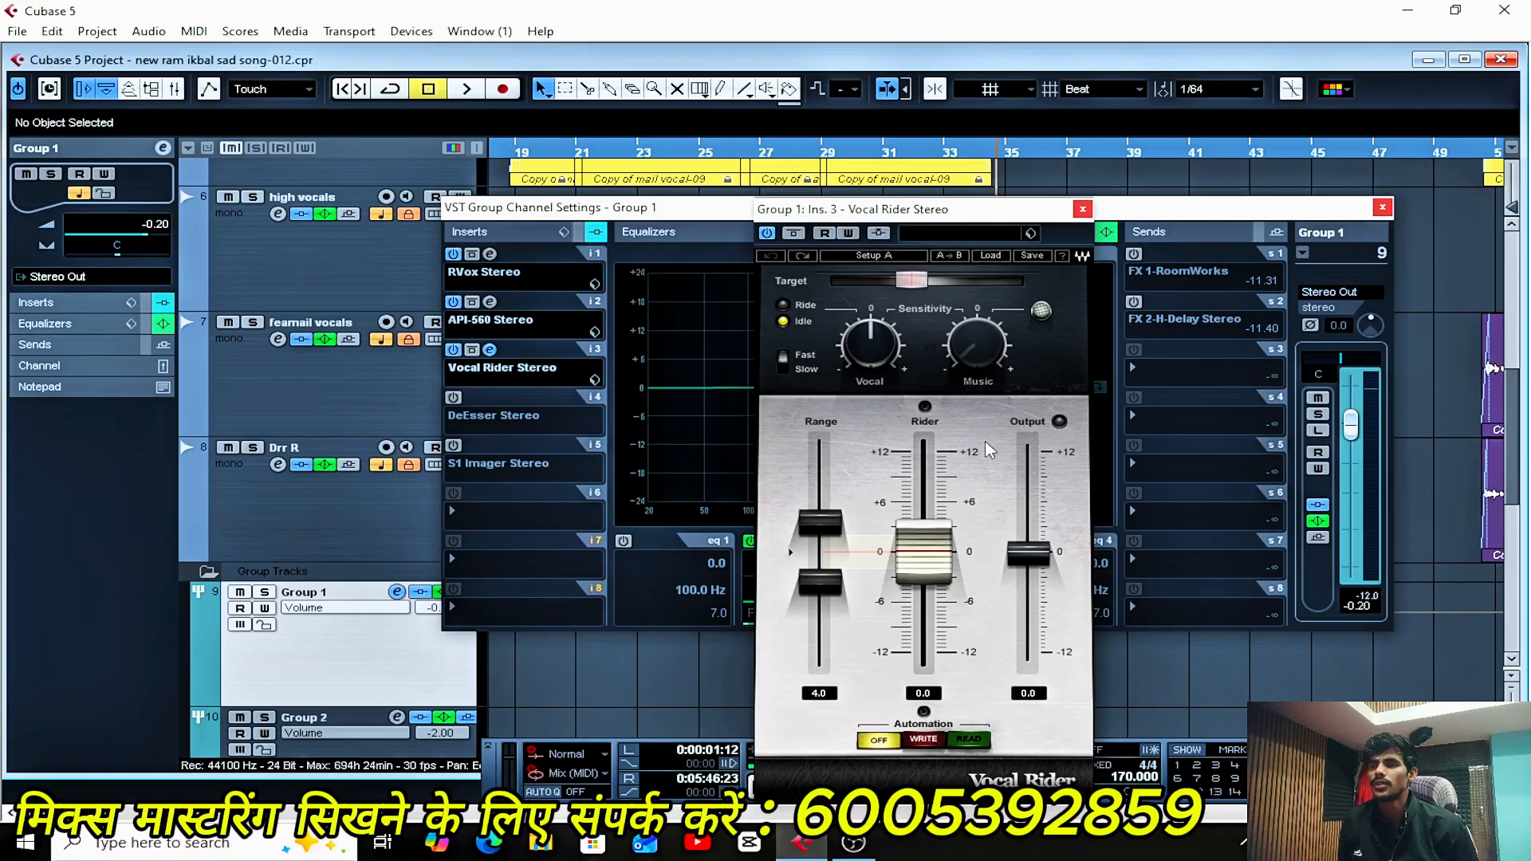
key(space)
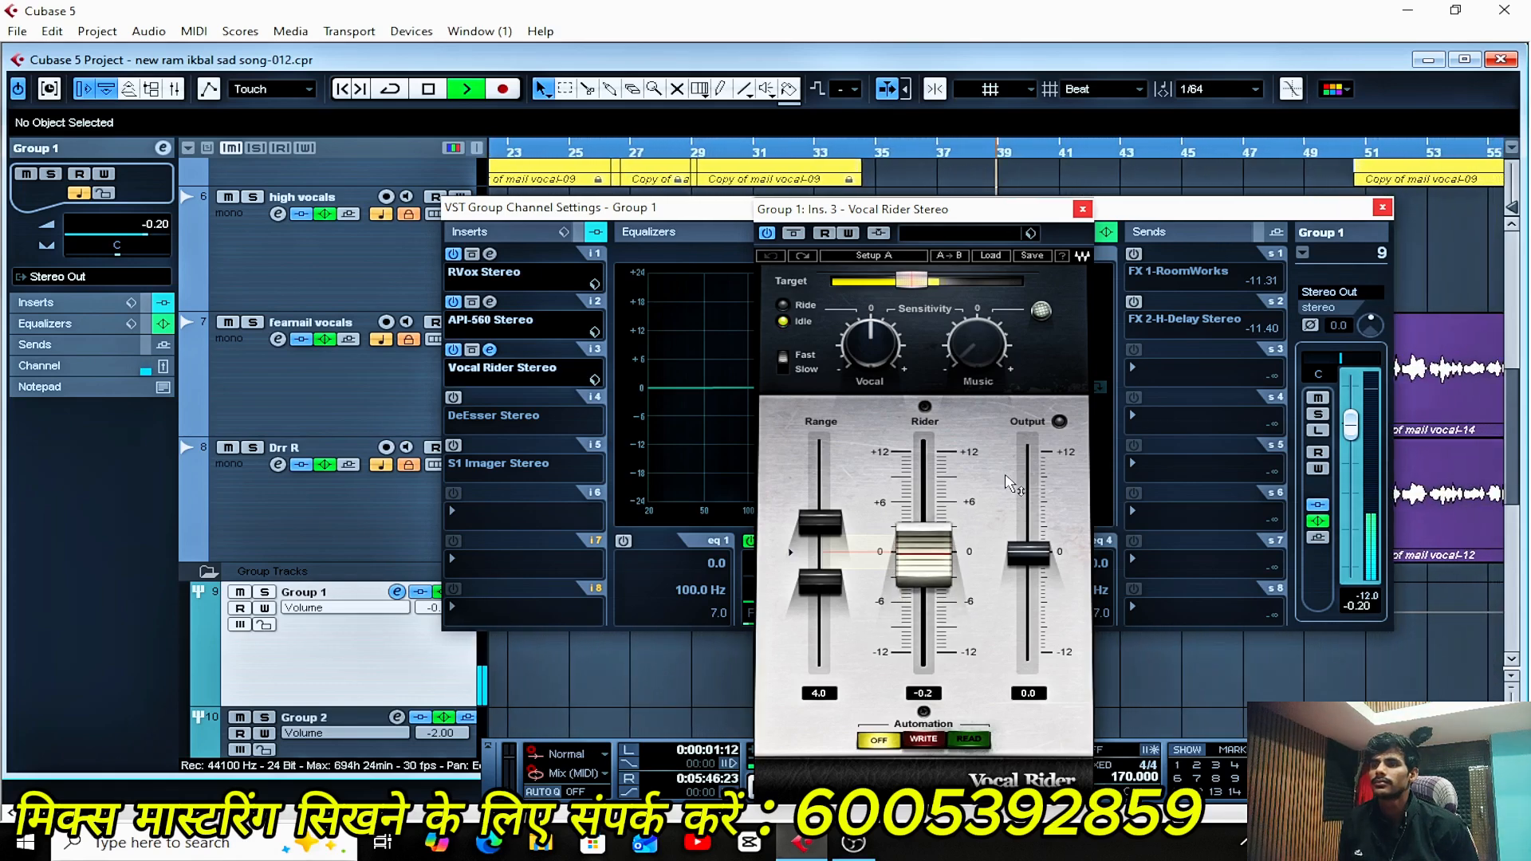
click(767, 232)
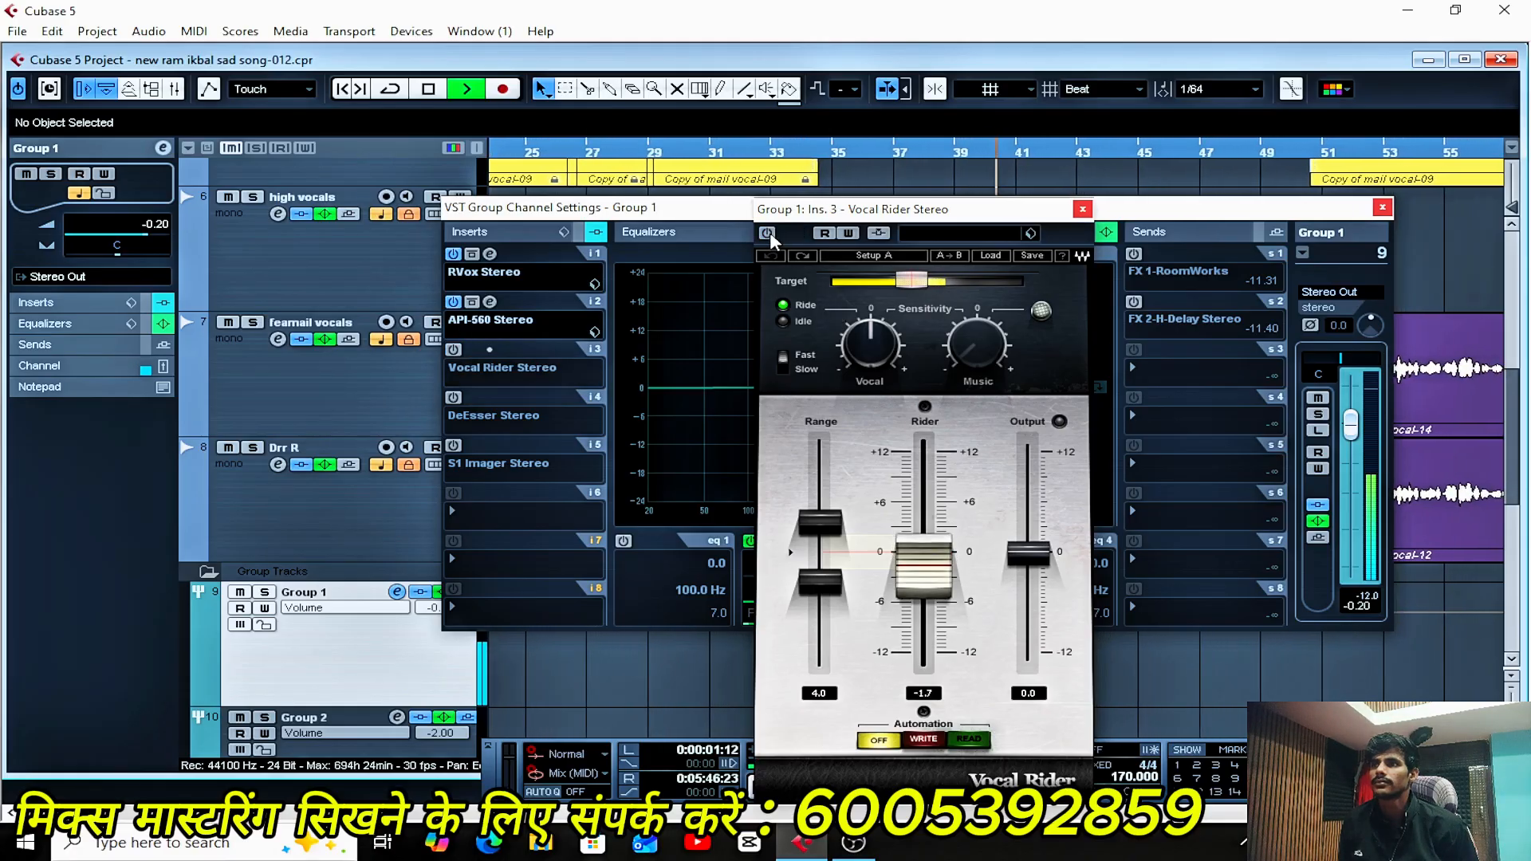
click(767, 232)
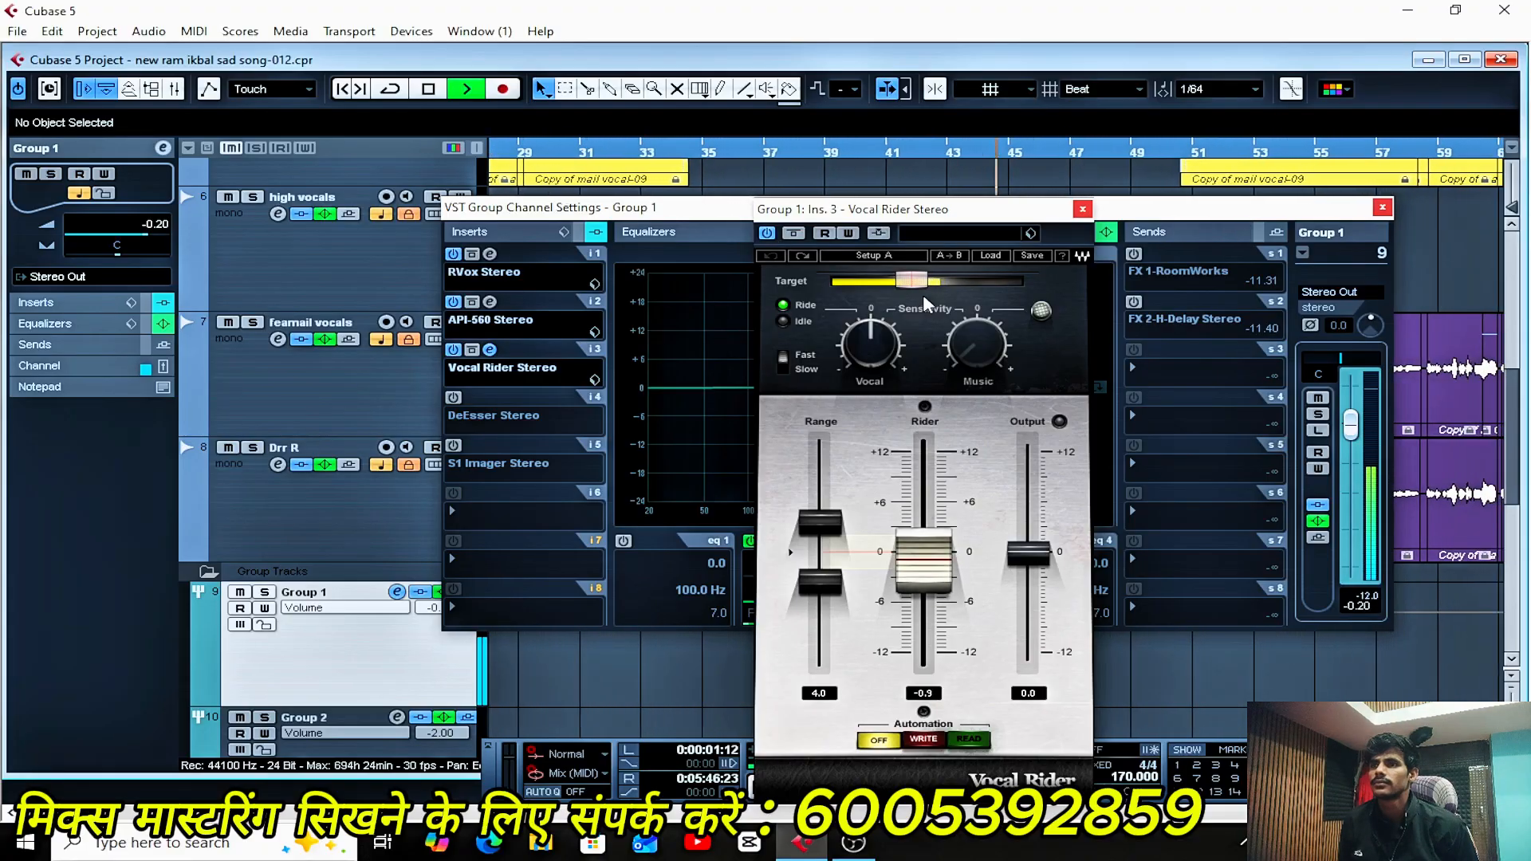
key(space)
- Raise the Vocal Rider target slightly and audition Group 1 again with the plugin repeatedly bypassed and reactivated
drag(918, 283, 920, 283)
key(space)
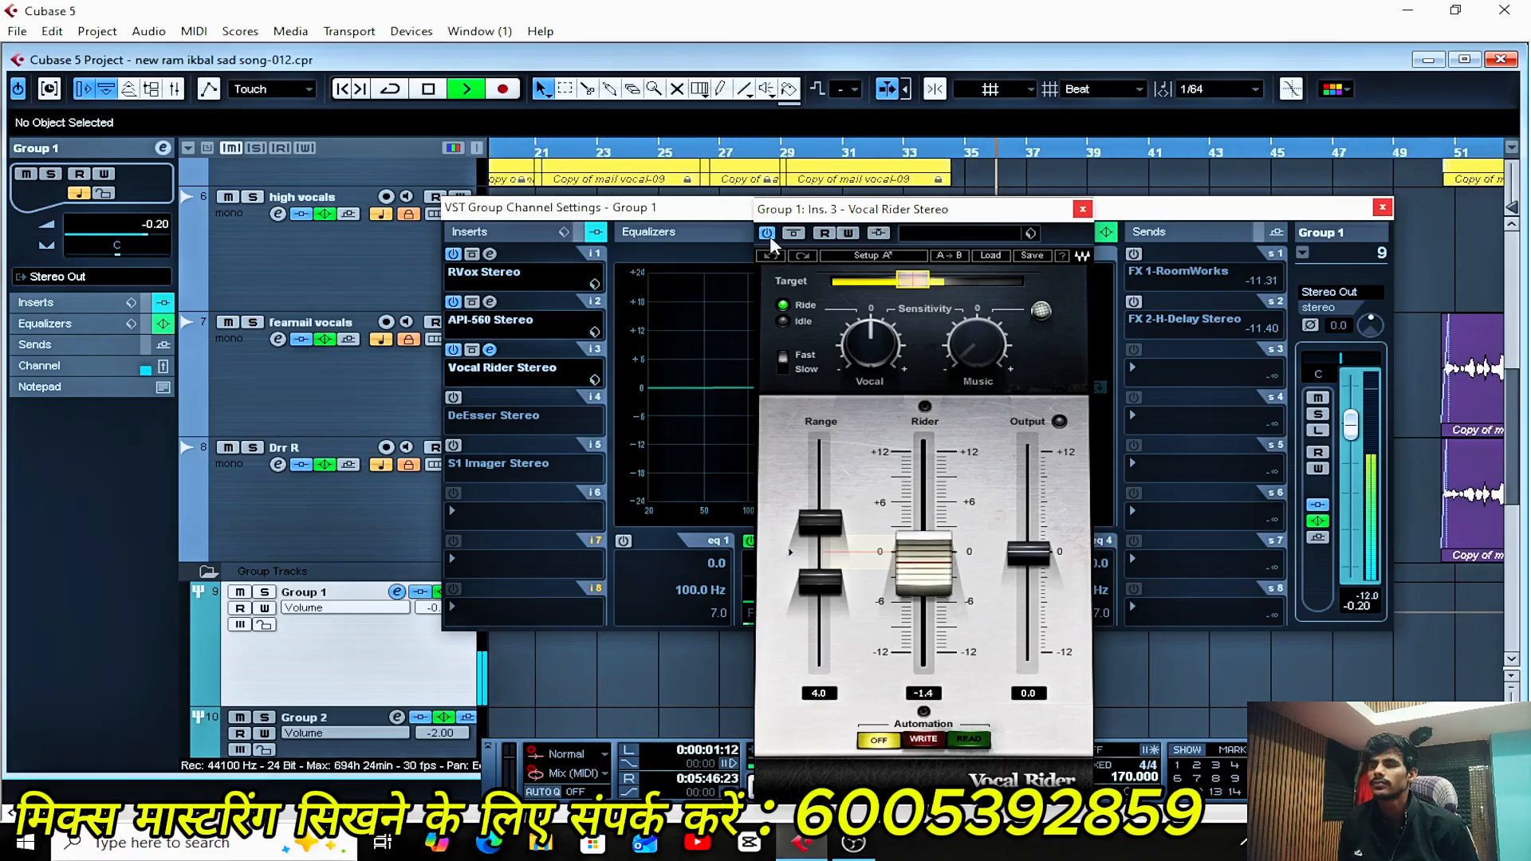
click(768, 235)
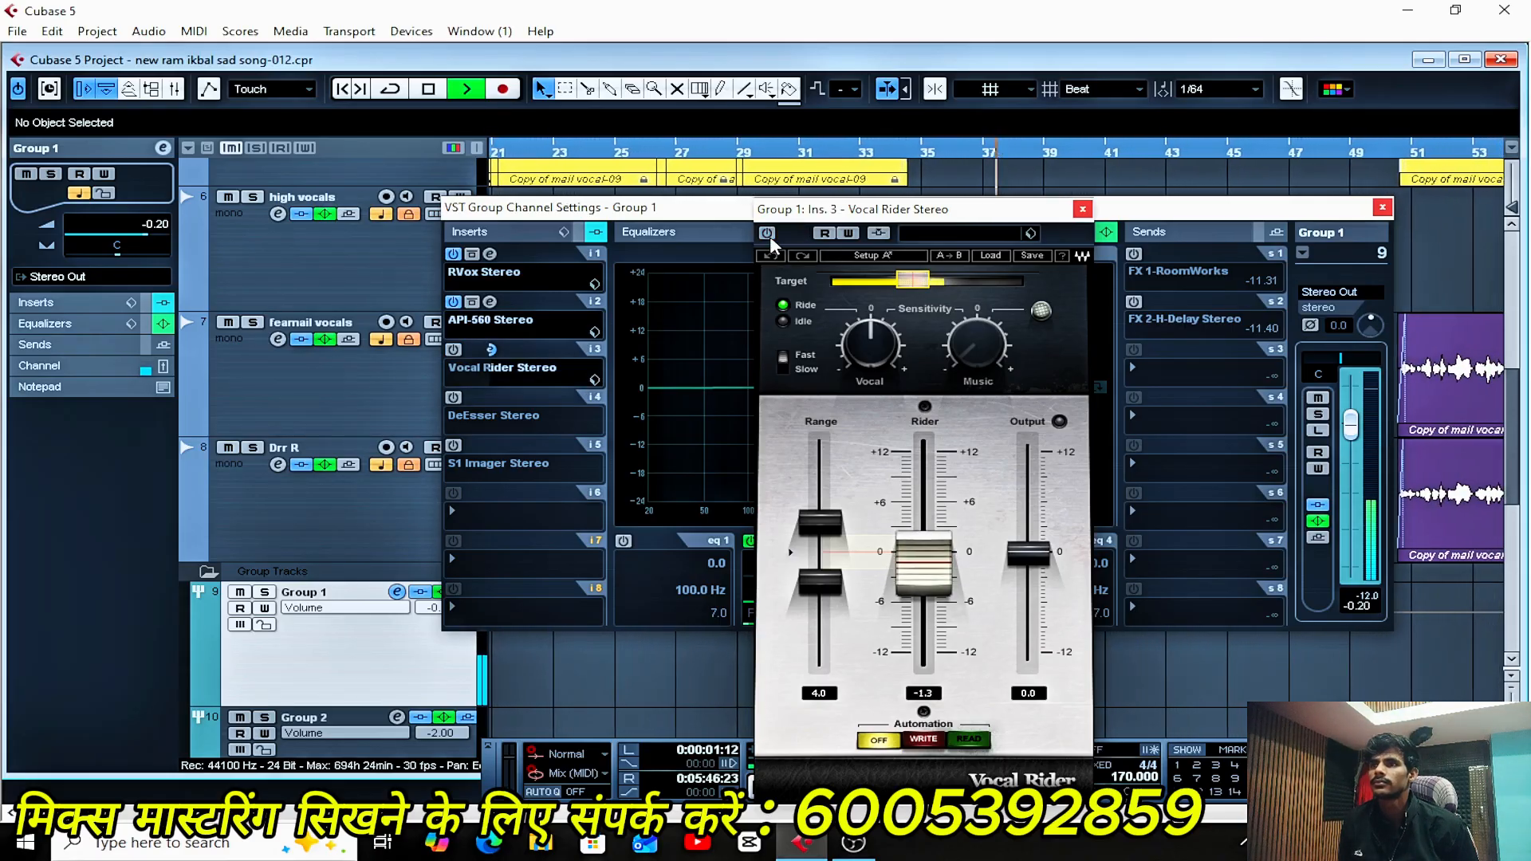
click(768, 234)
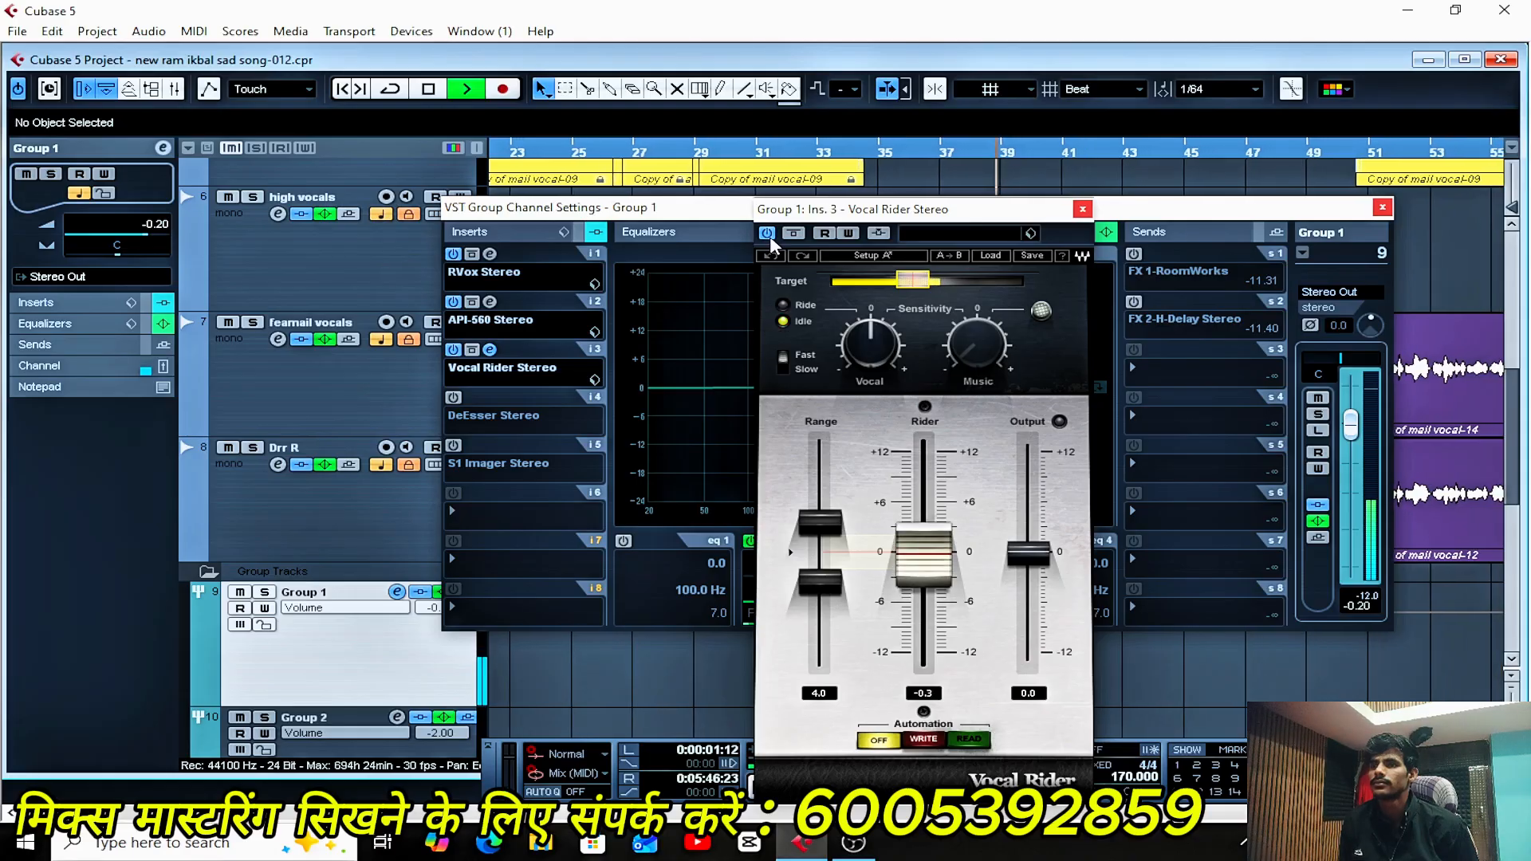
click(767, 233)
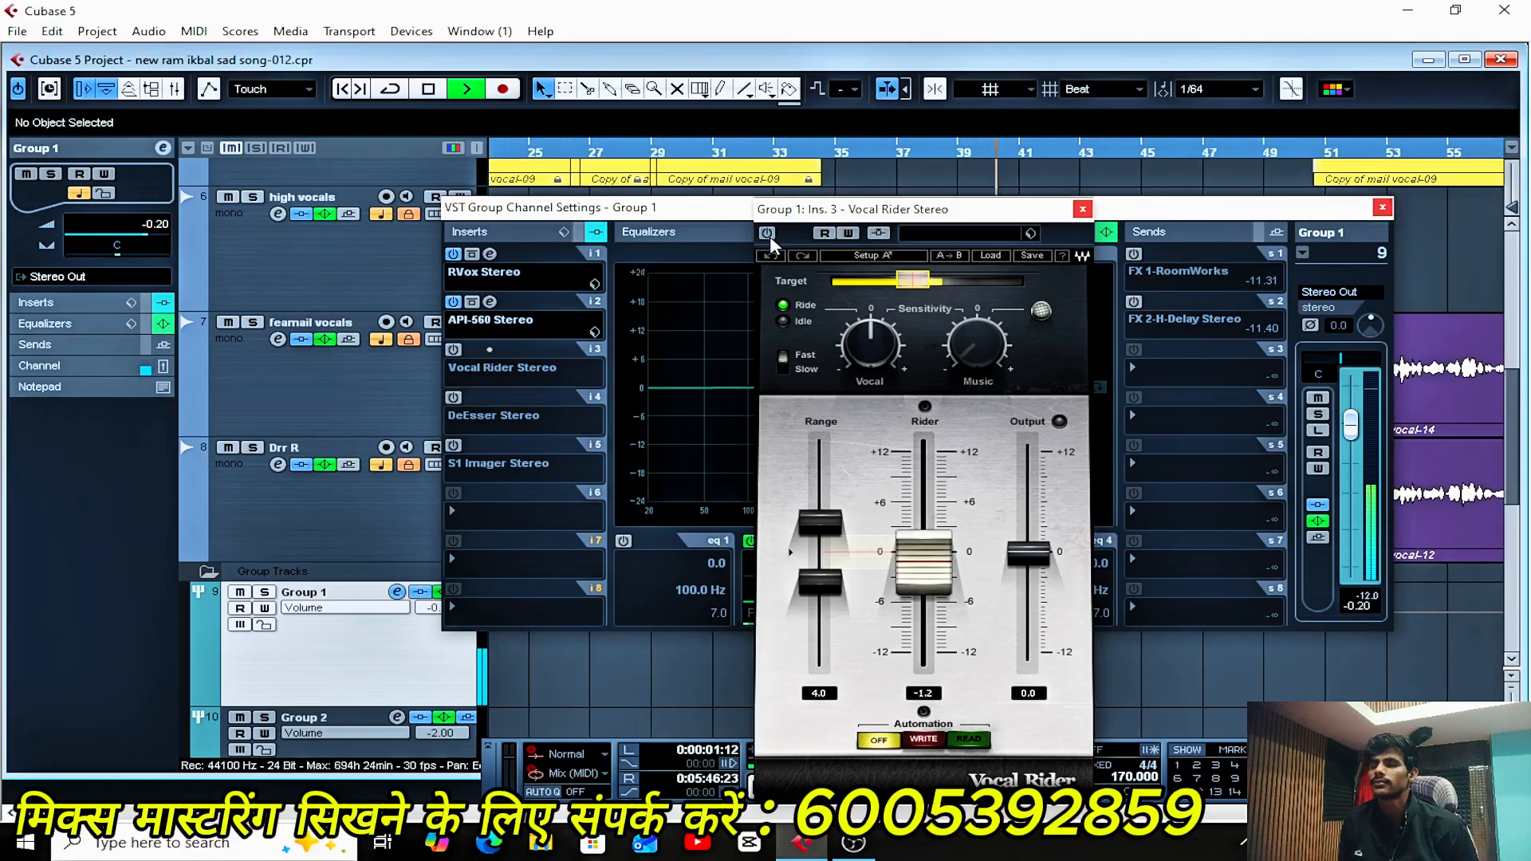
click(767, 234)
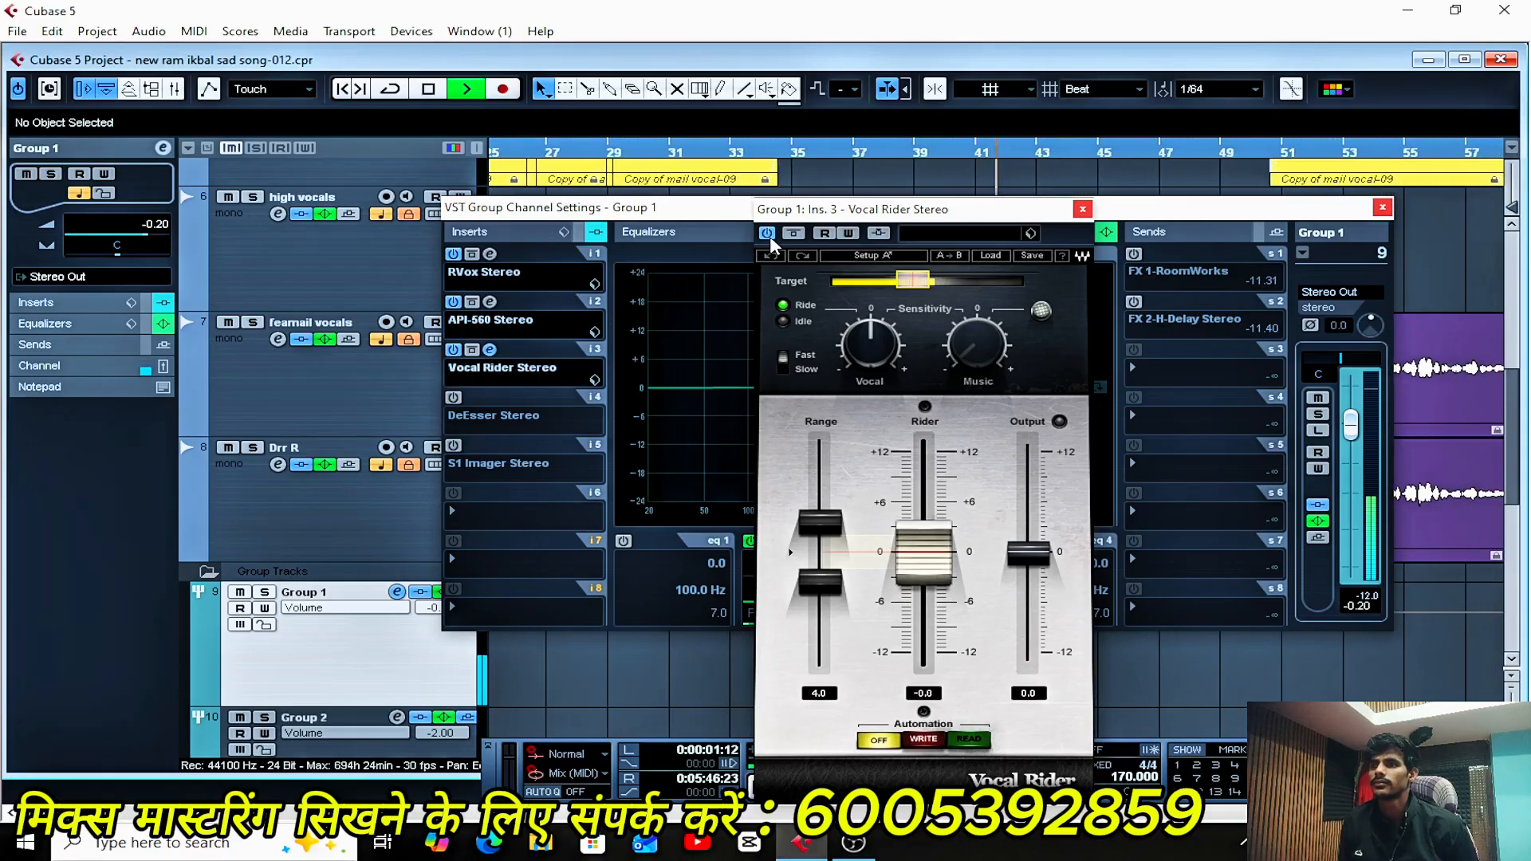
key(space)
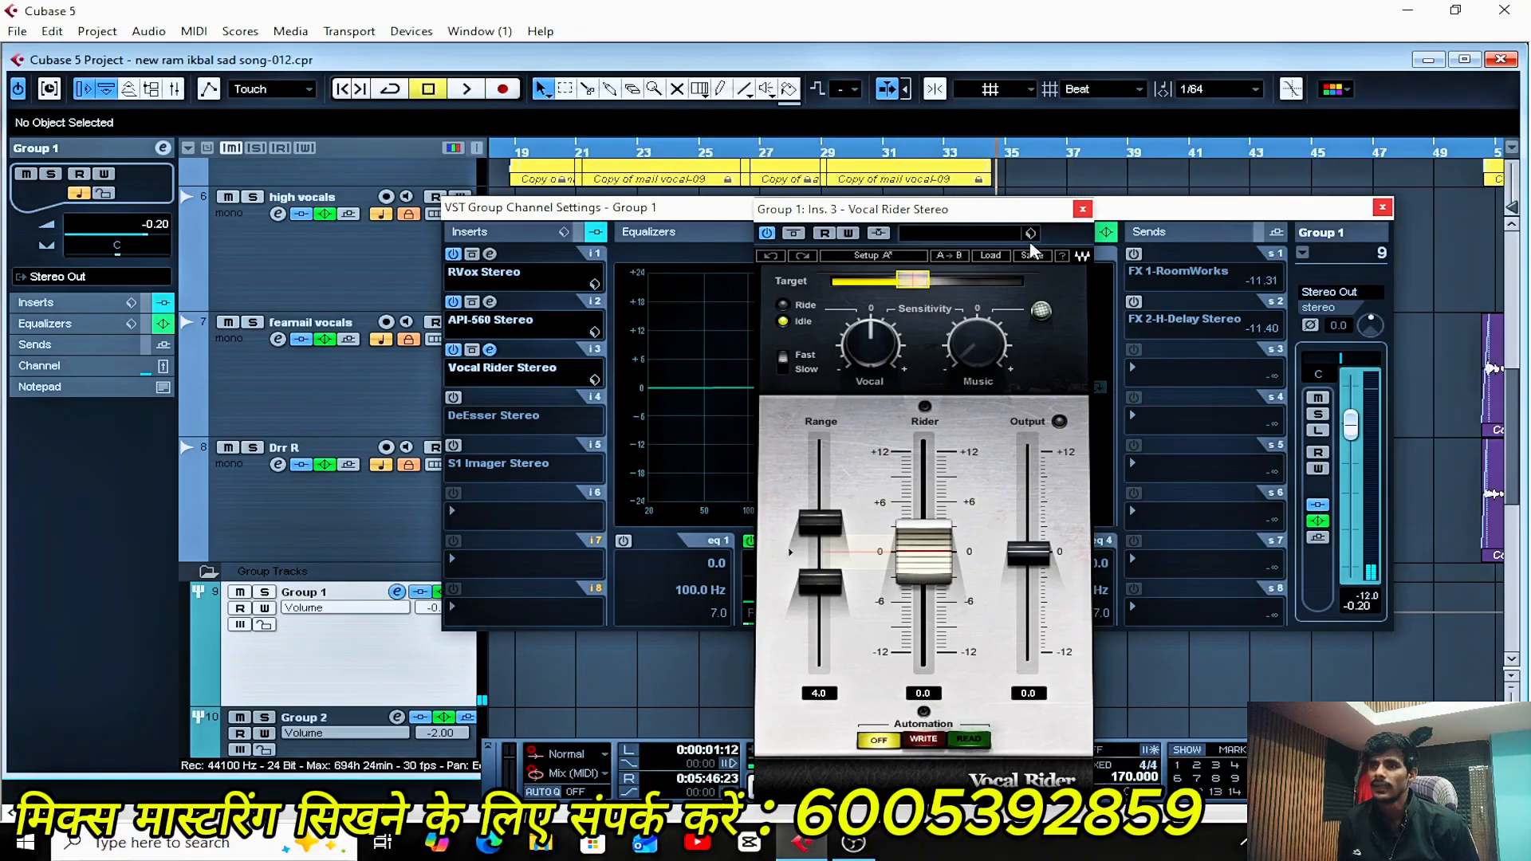
- Close the Vocal Rider editor and move the Group 1 channel settings window clear of the mail vocal and dtty vocals tracks
click(1082, 209)
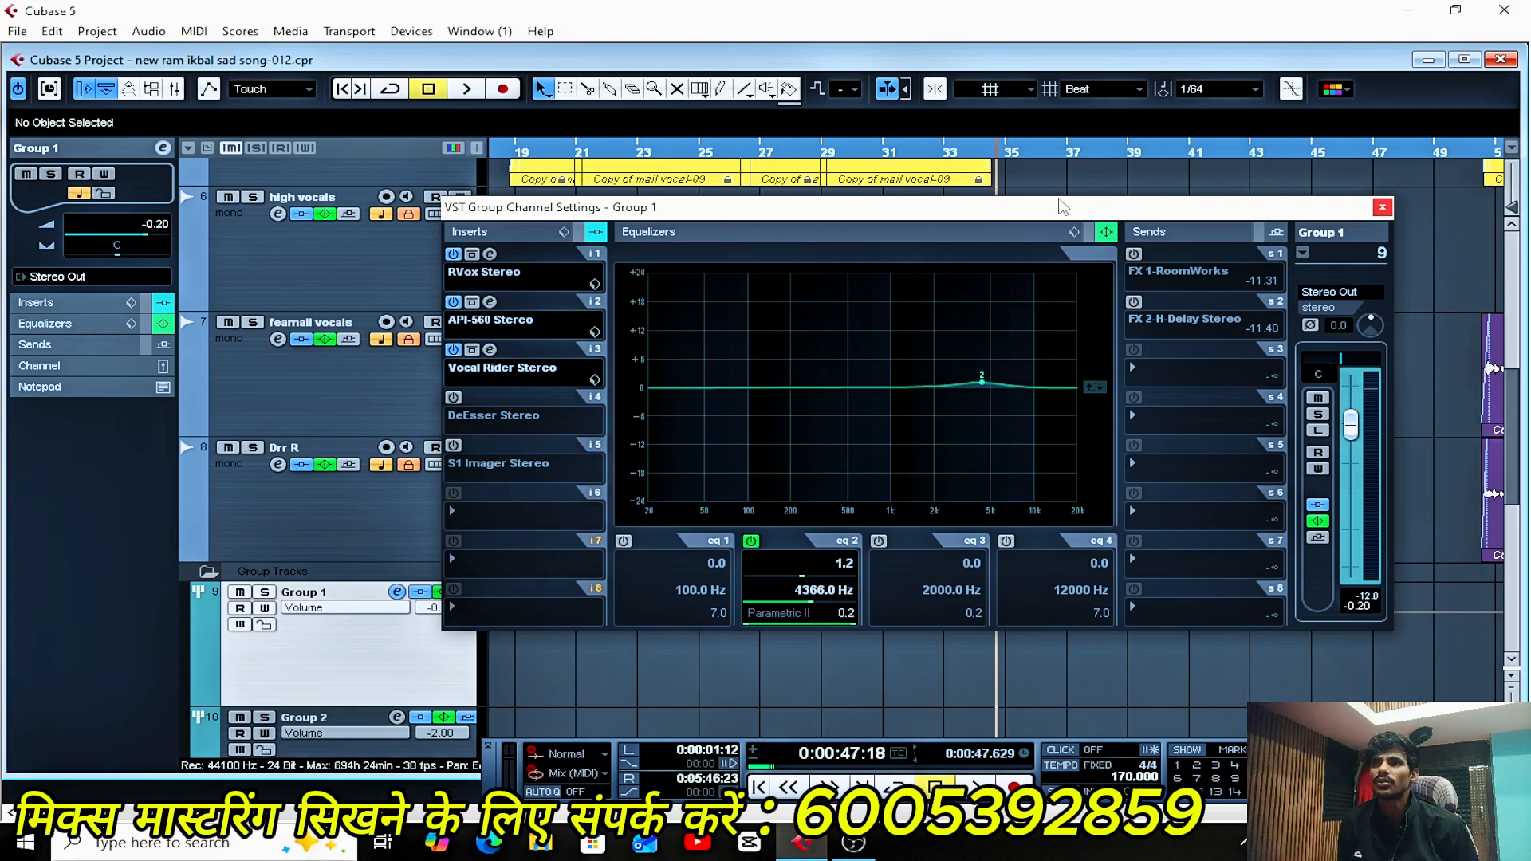
drag(1057, 212, 1060, 423)
scroll(1123, 293, up, 2)
scroll(1125, 295, down, 4)
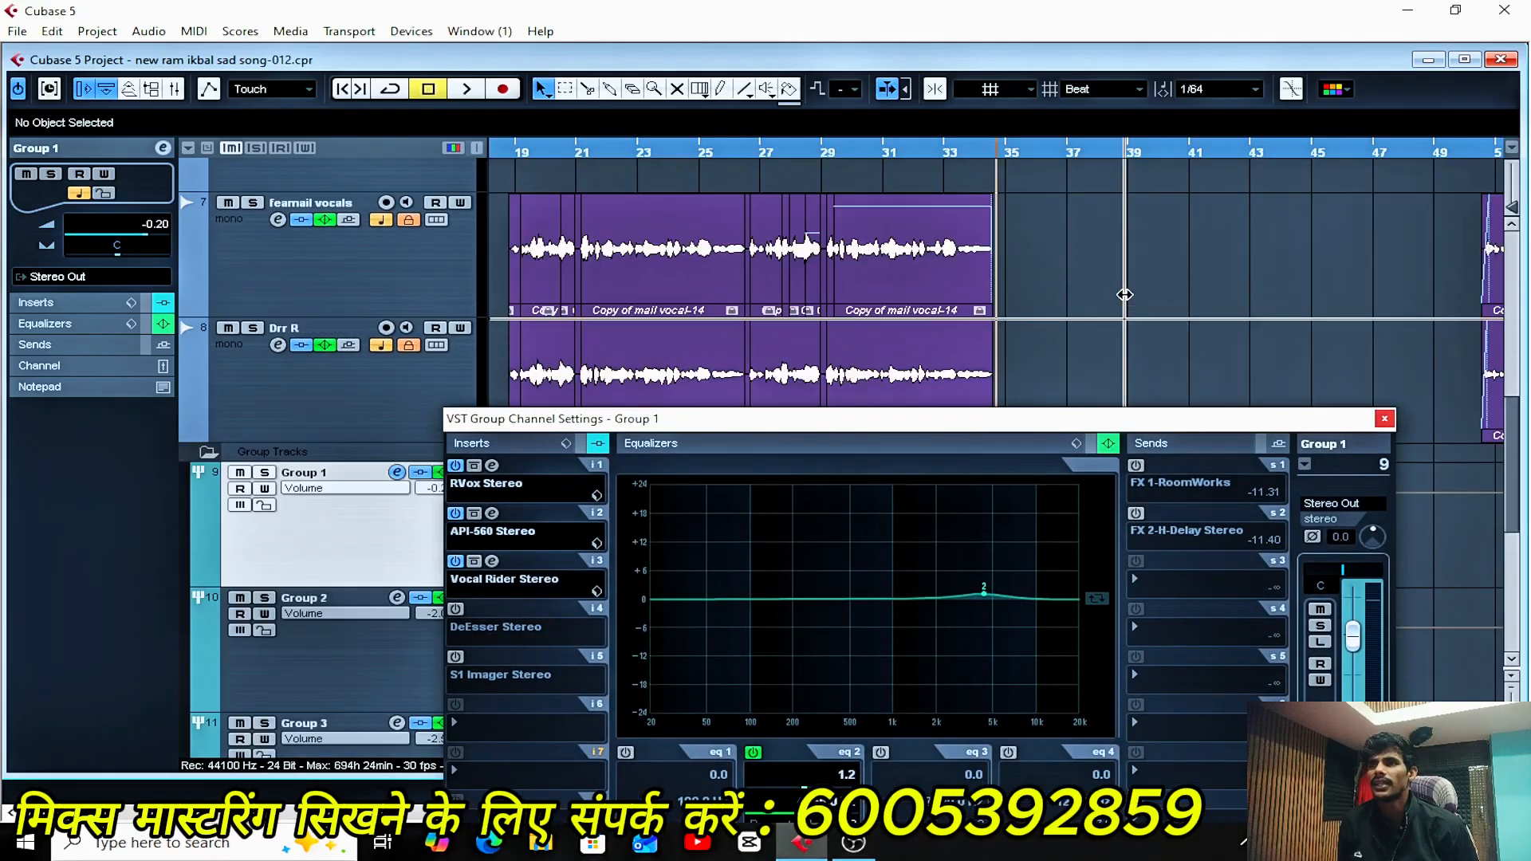
scroll(1125, 295, up, 3)
scroll(1124, 295, up, 1)
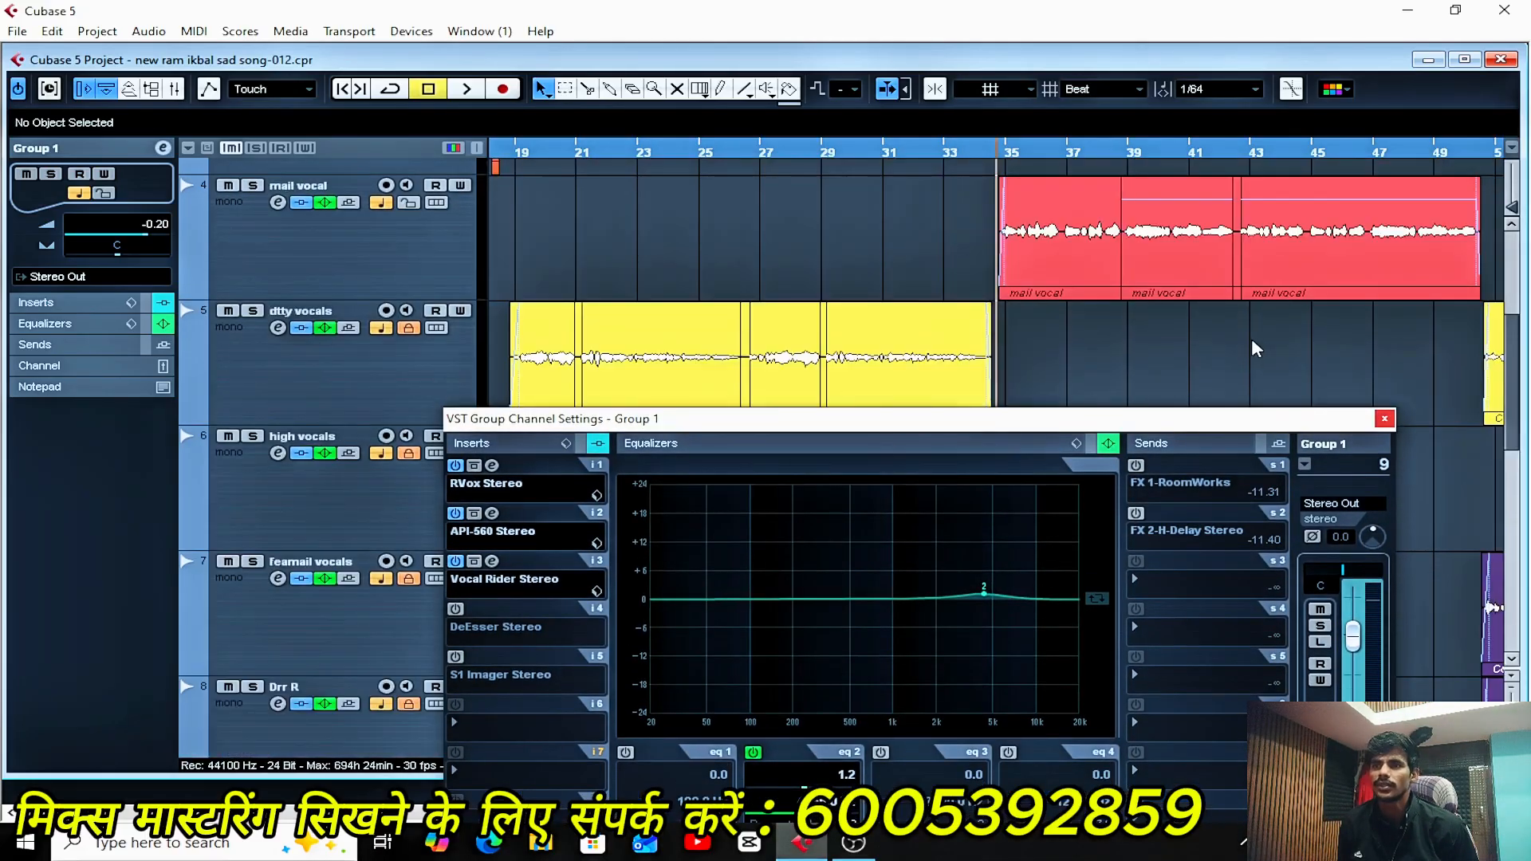
- Examine how the mail vocal and dtty vocals clips are arranged along the full song timeline
key(g)
key(g)
key(g)
key(g)
key(g)
key(g)
key(g)
key(g)
key(g)
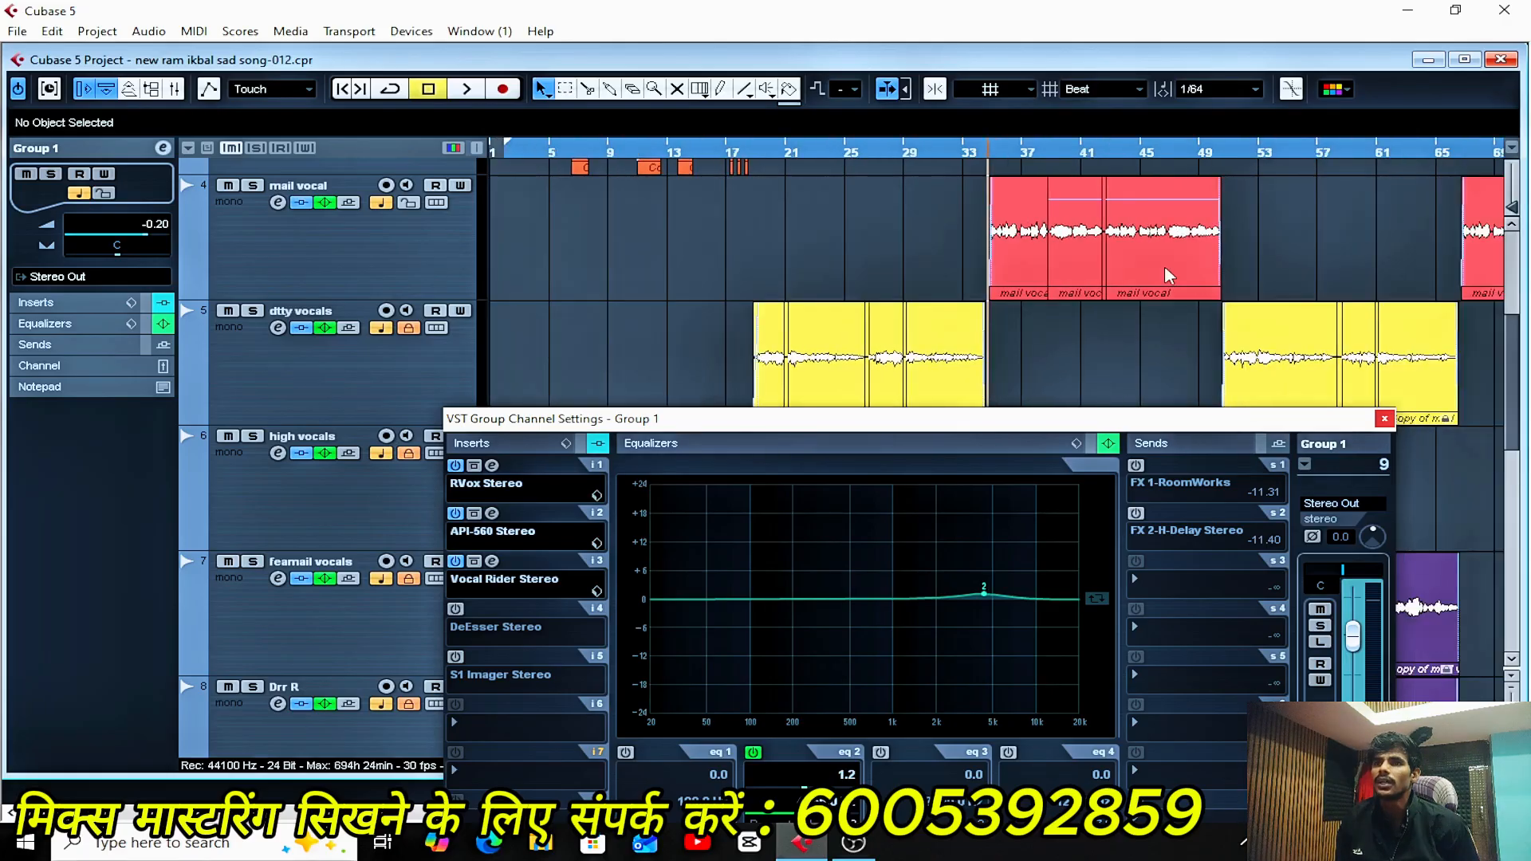
key(g)
key(g)
key(g)
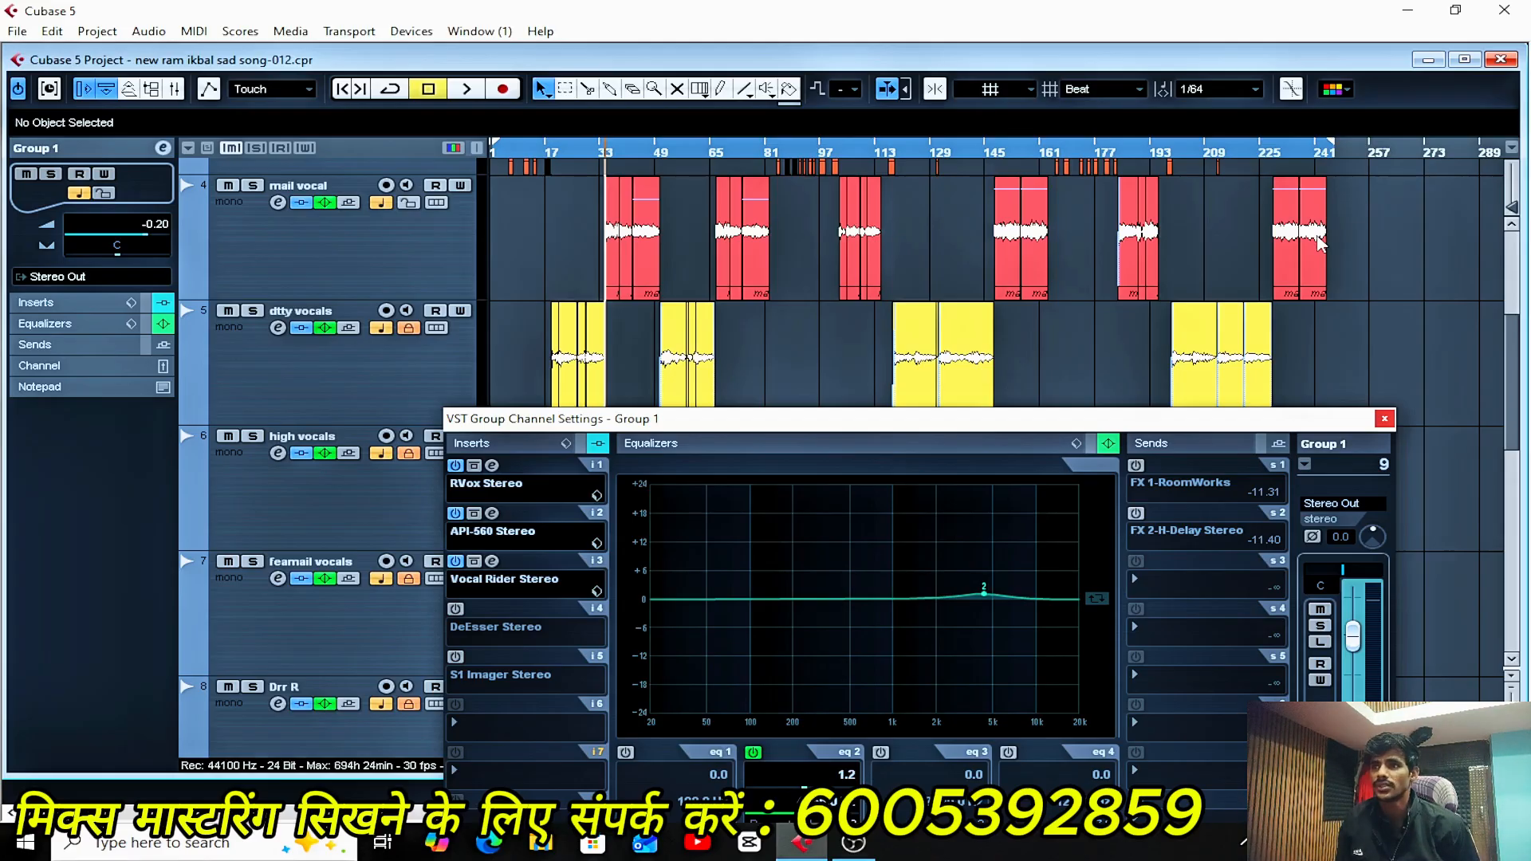
key(h)
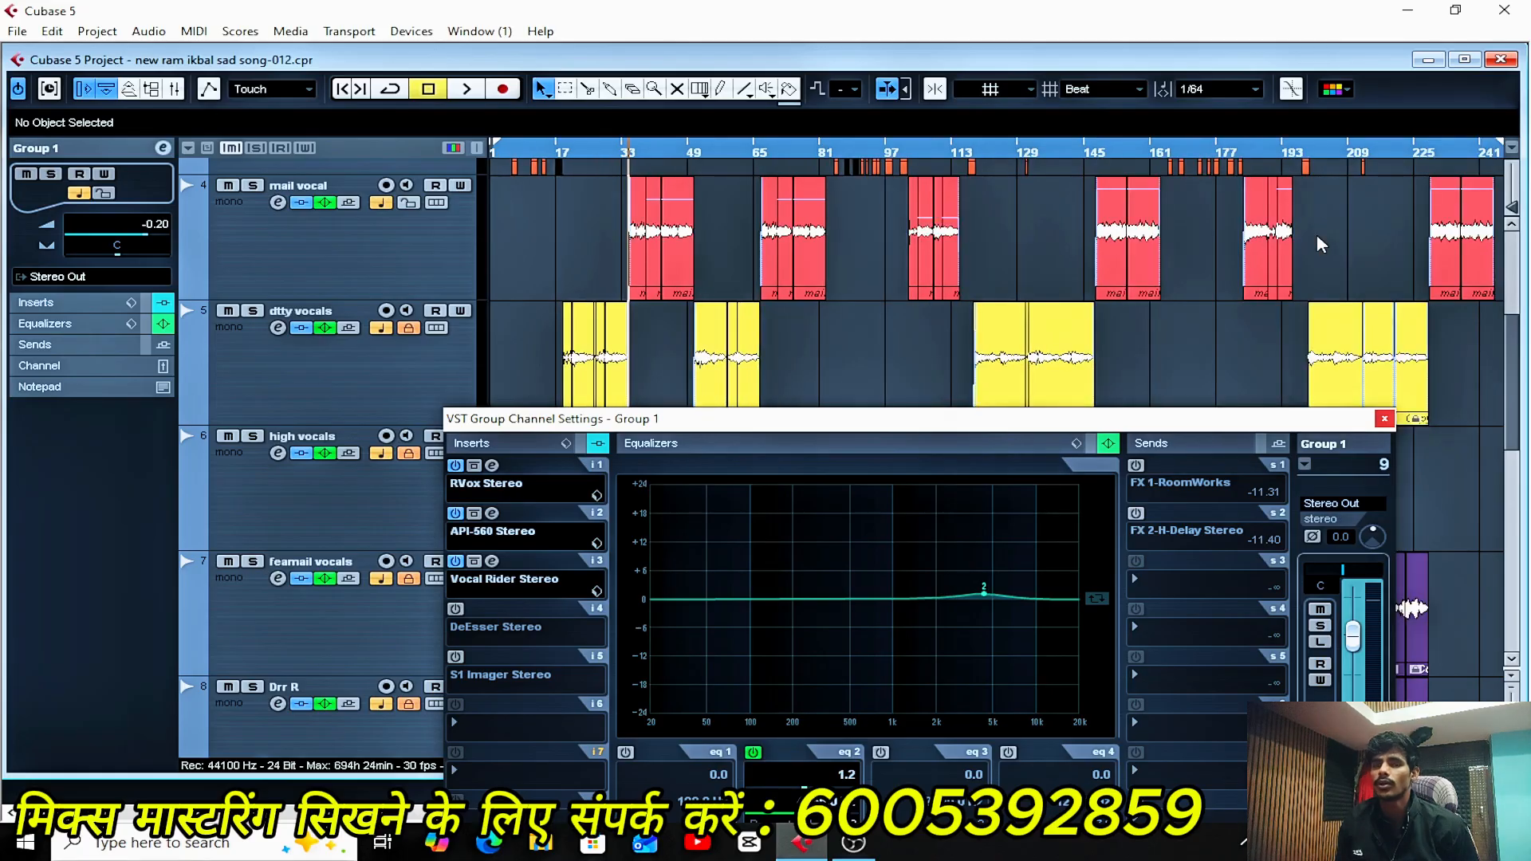
key(h)
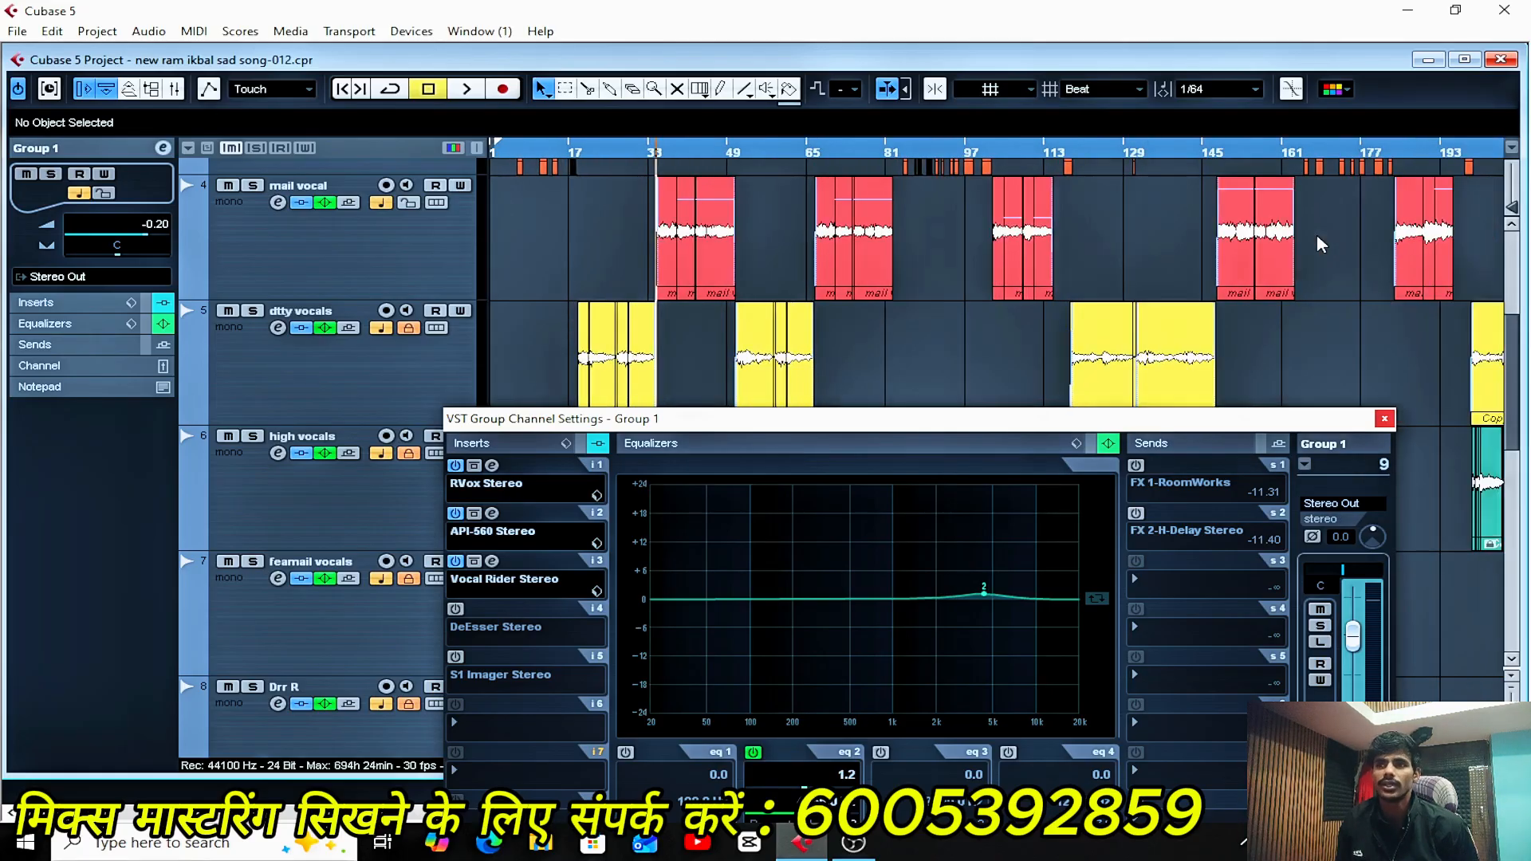
key(g)
key(g)
key(g)
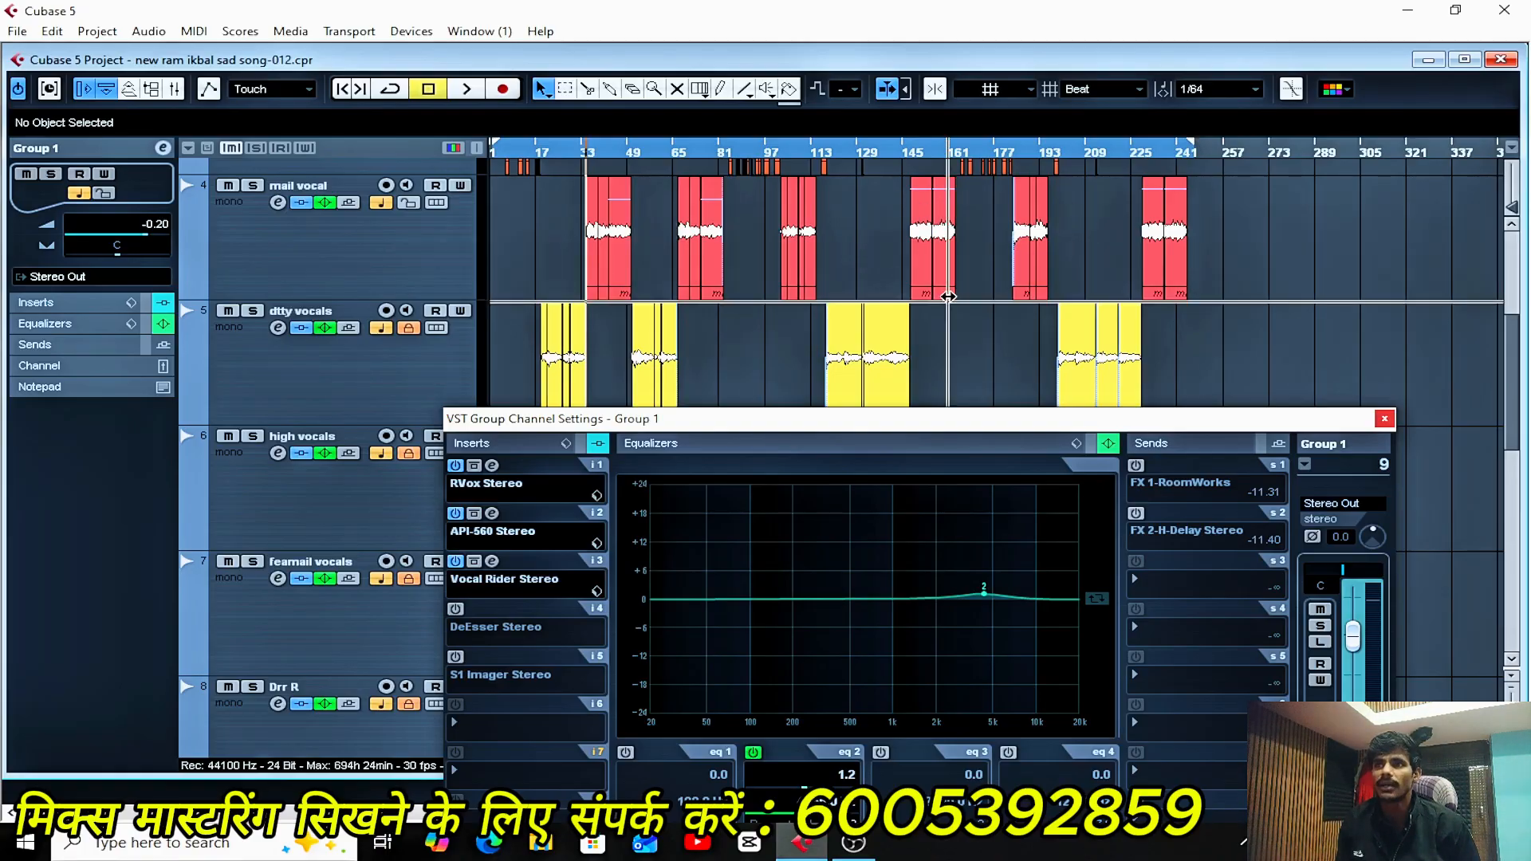
key(h)
key(h)
key(h)
key(h)
key(g)
key(g)
key(g)
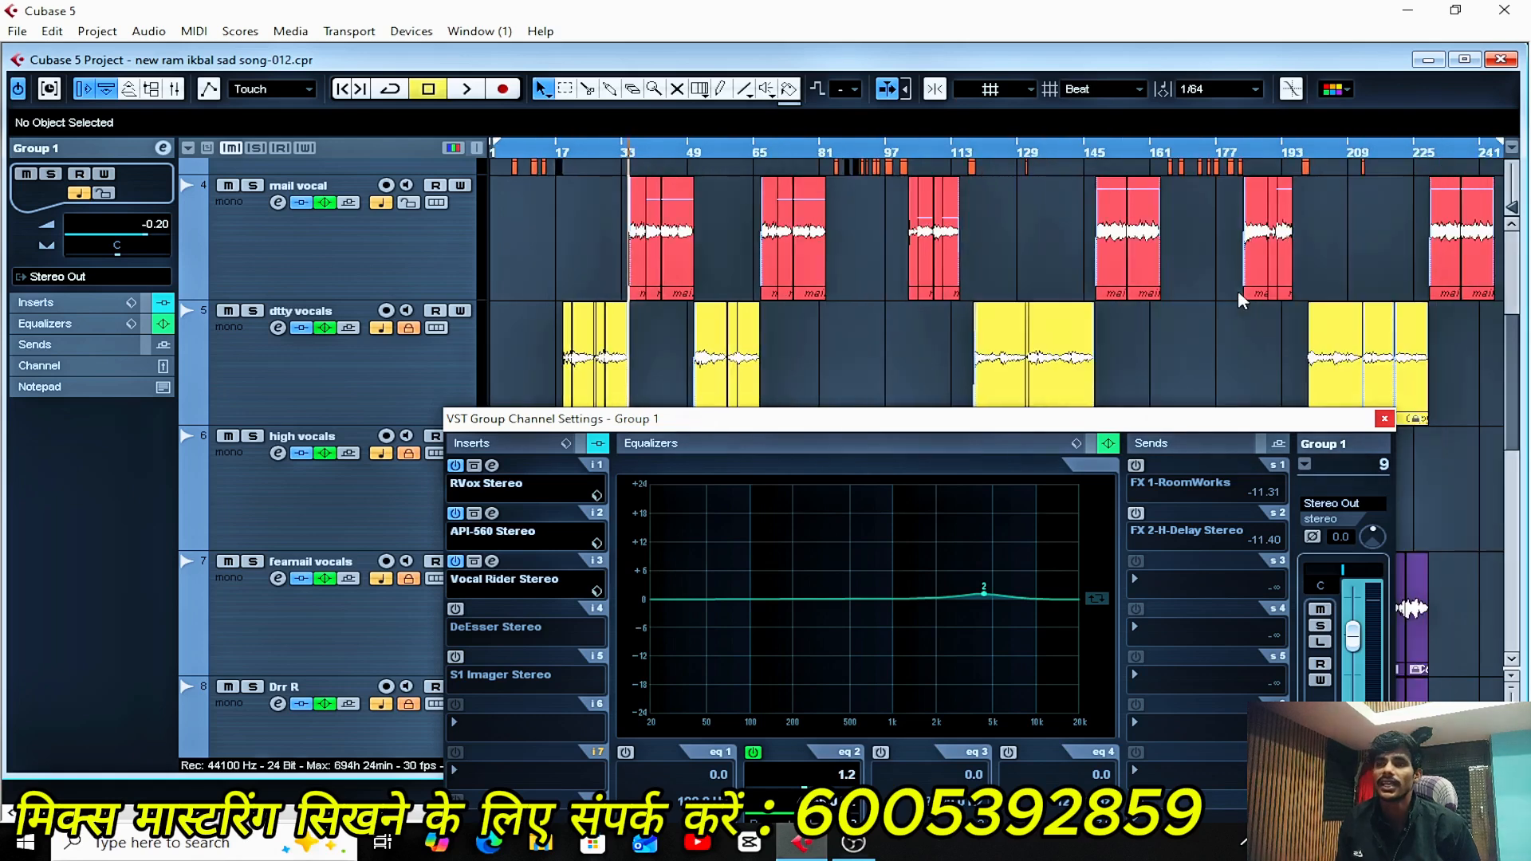
key(g)
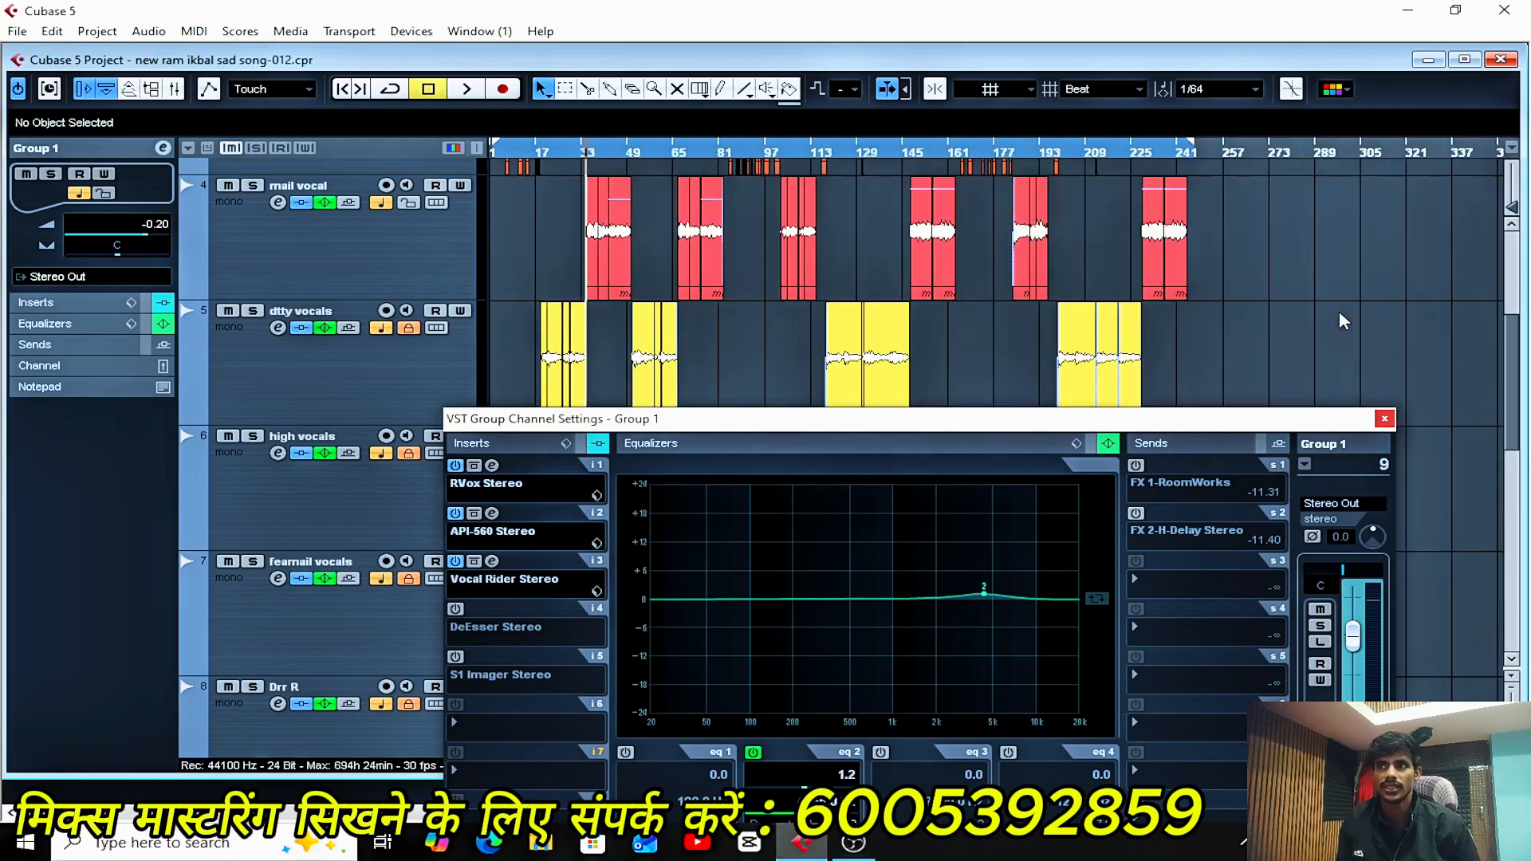
key(h)
key(h)
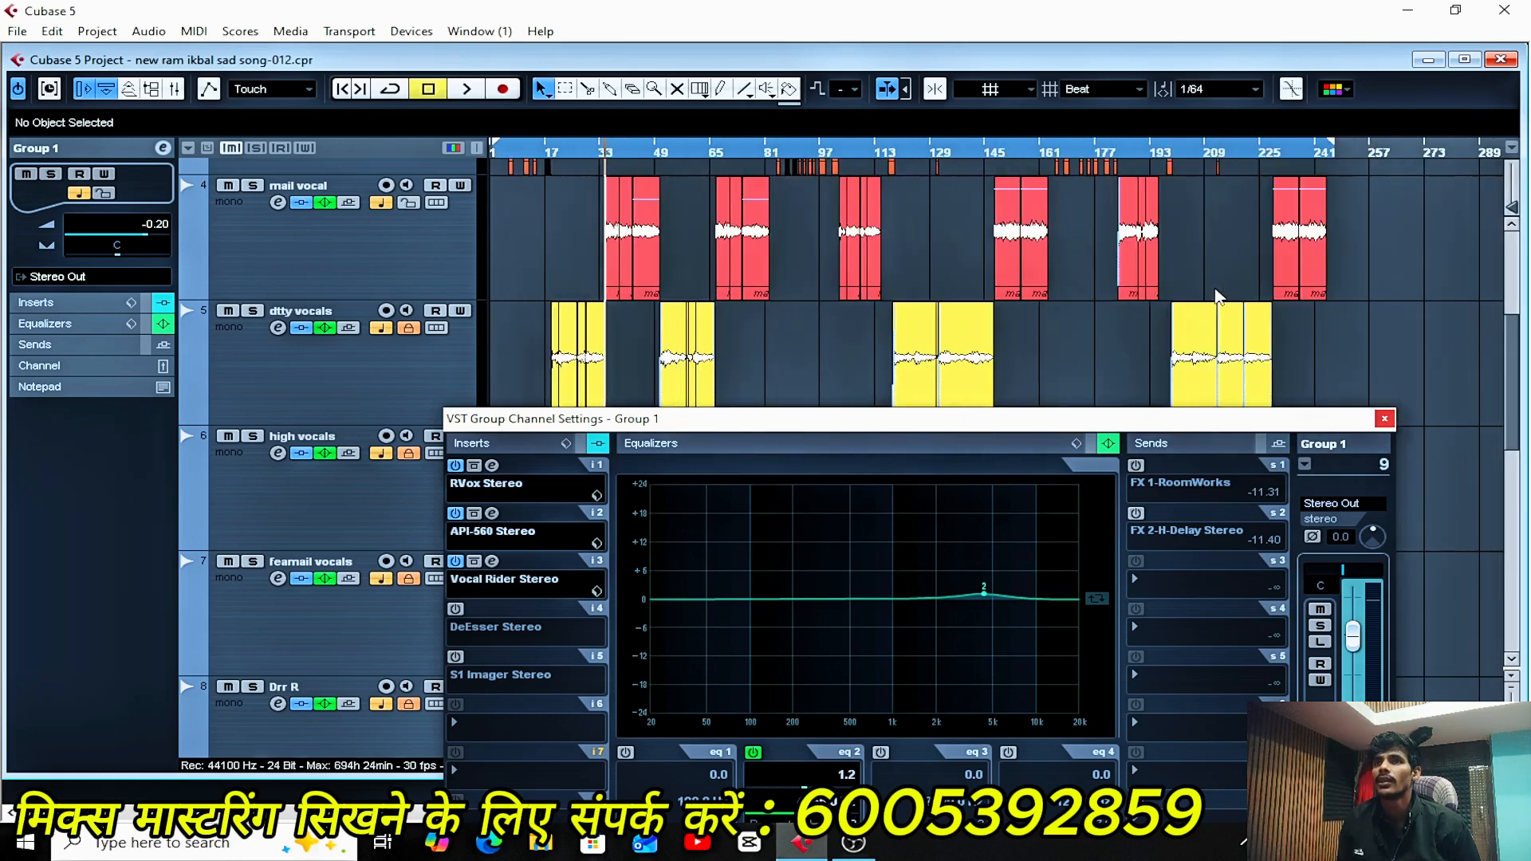
key(g)
key(g)
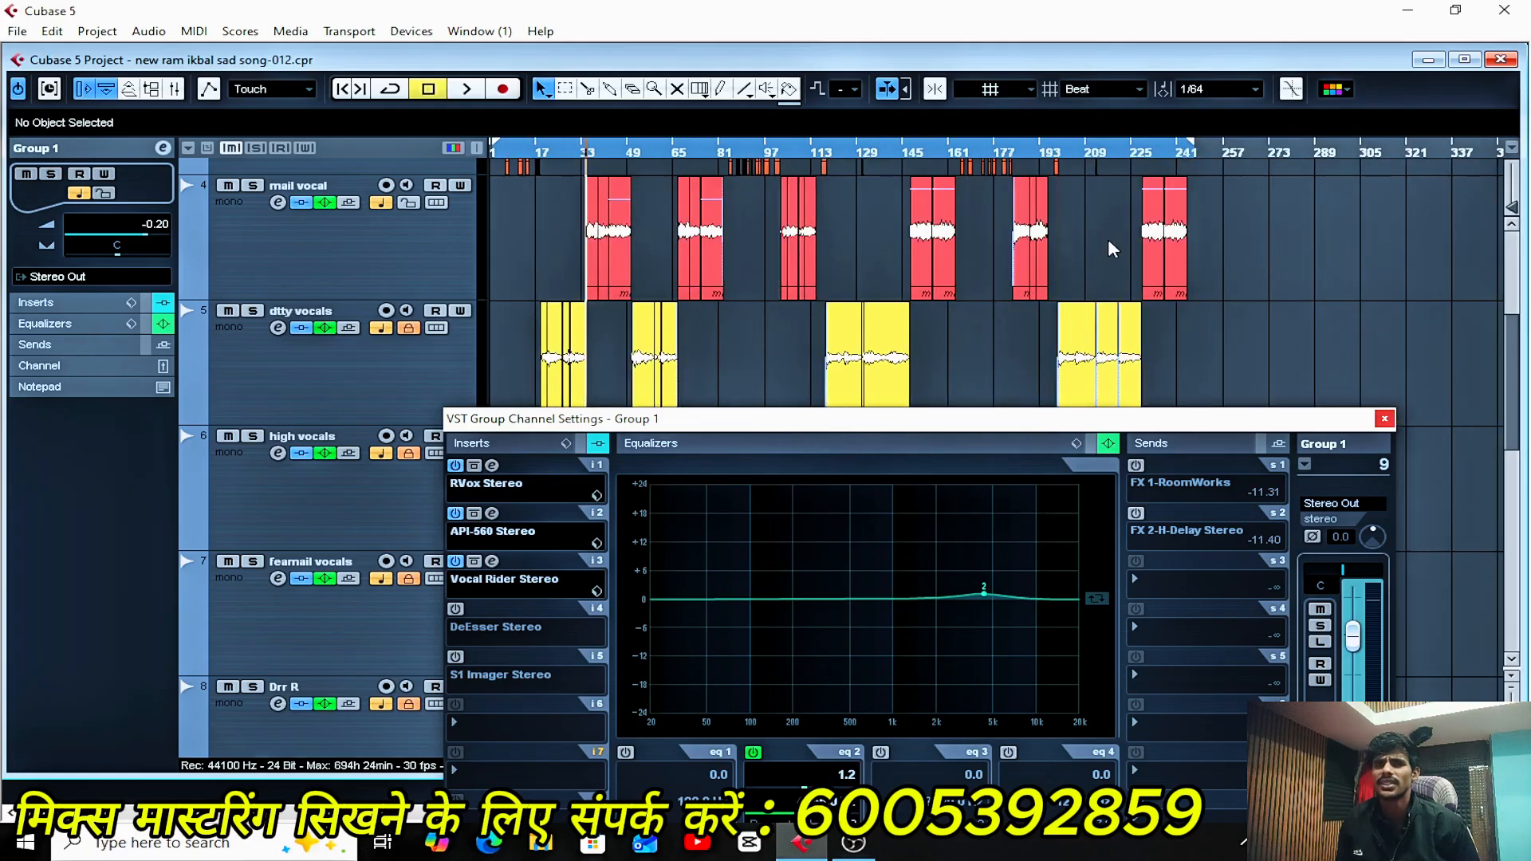
key(g)
key(h)
key(h)
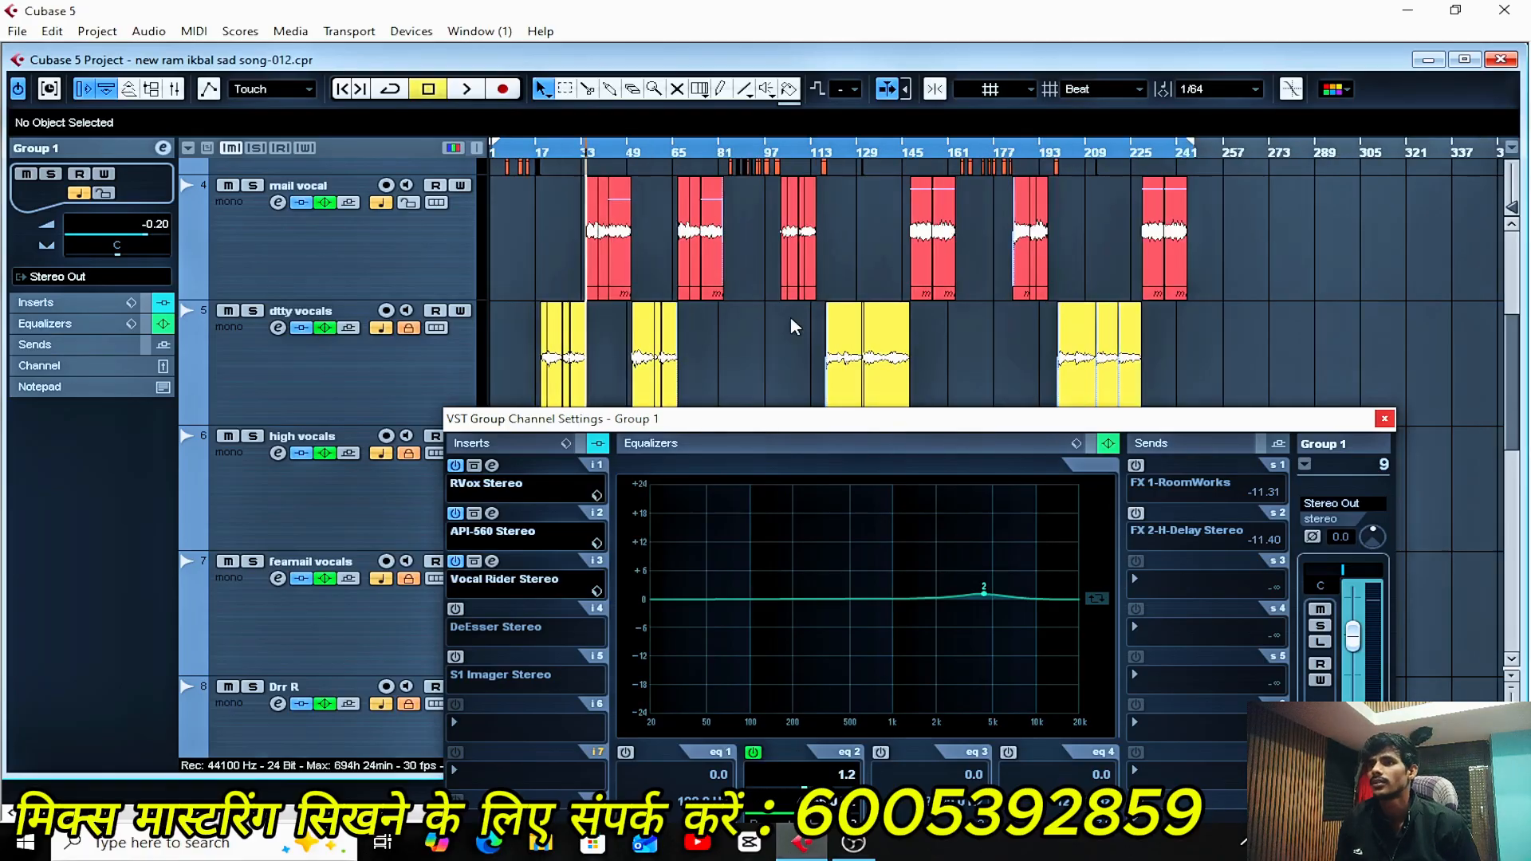
- Bring the Group 1 channel settings window back into full view, activate the DeEsser insert and open its editor
drag(876, 429, 853, 246)
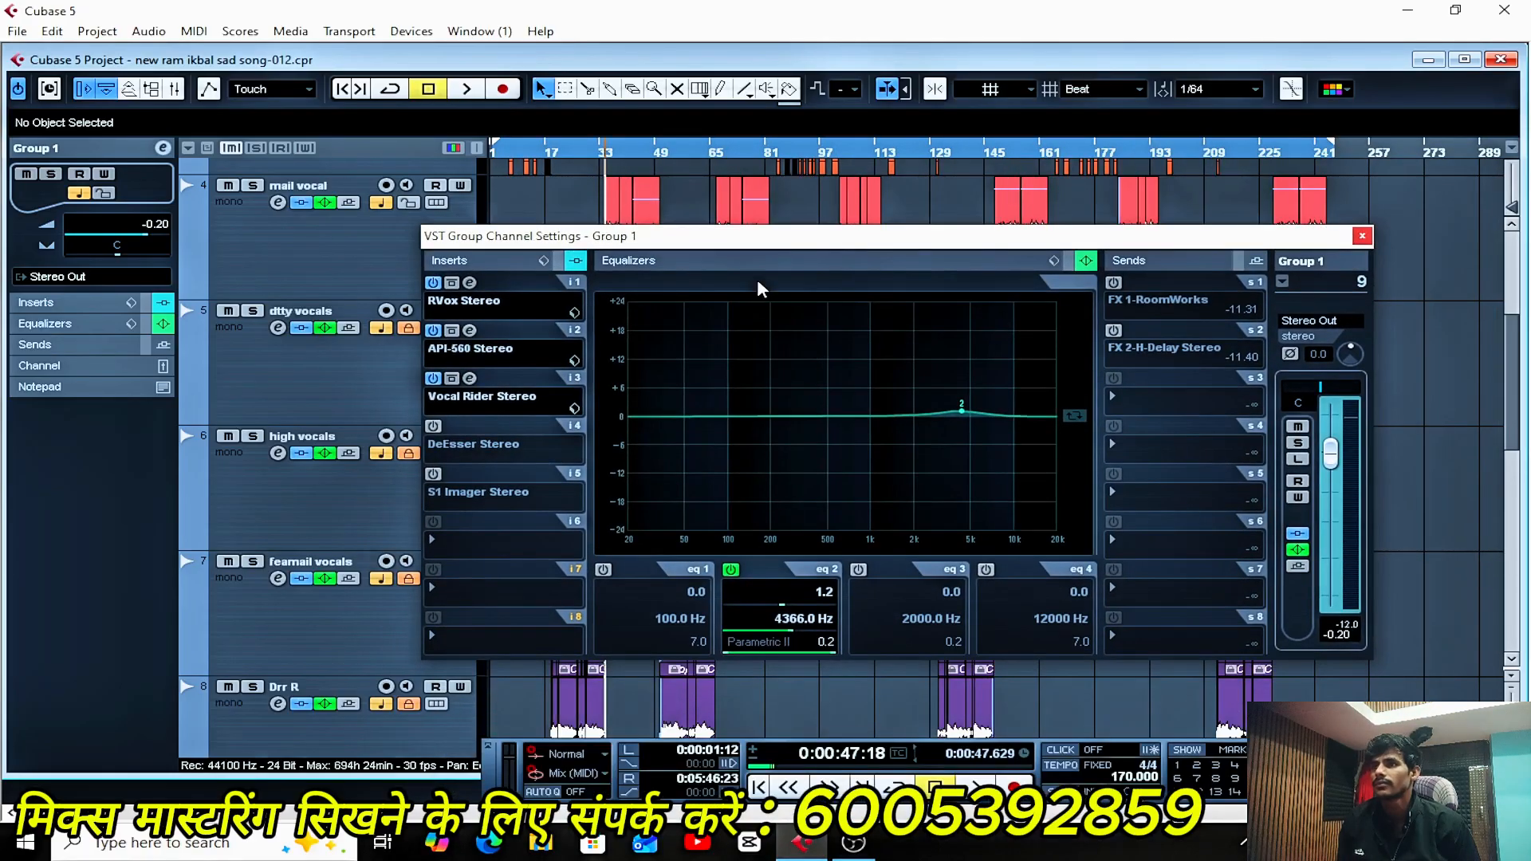
click(434, 425)
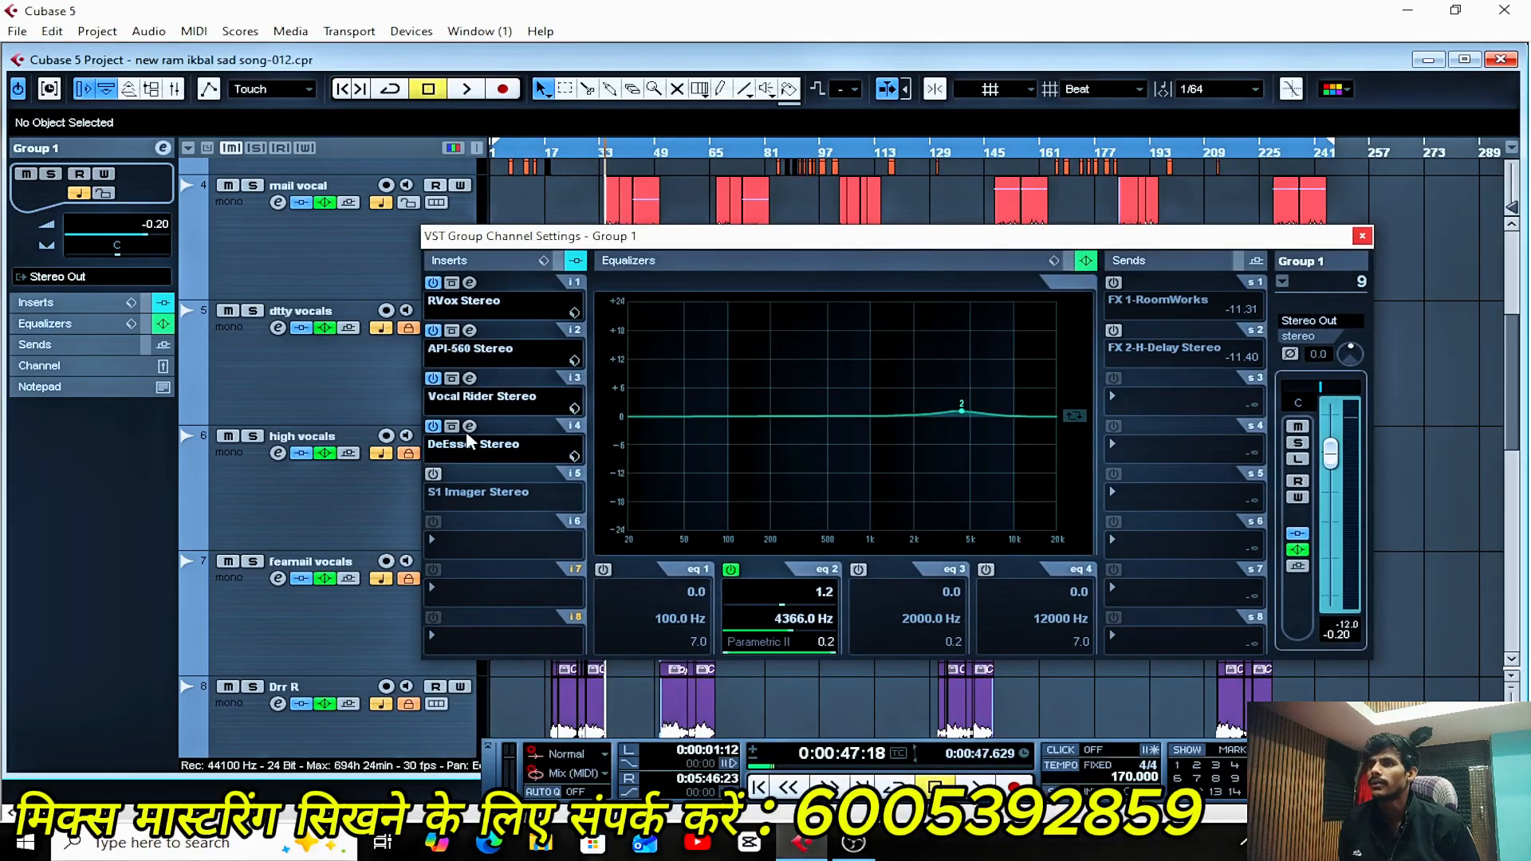
click(470, 428)
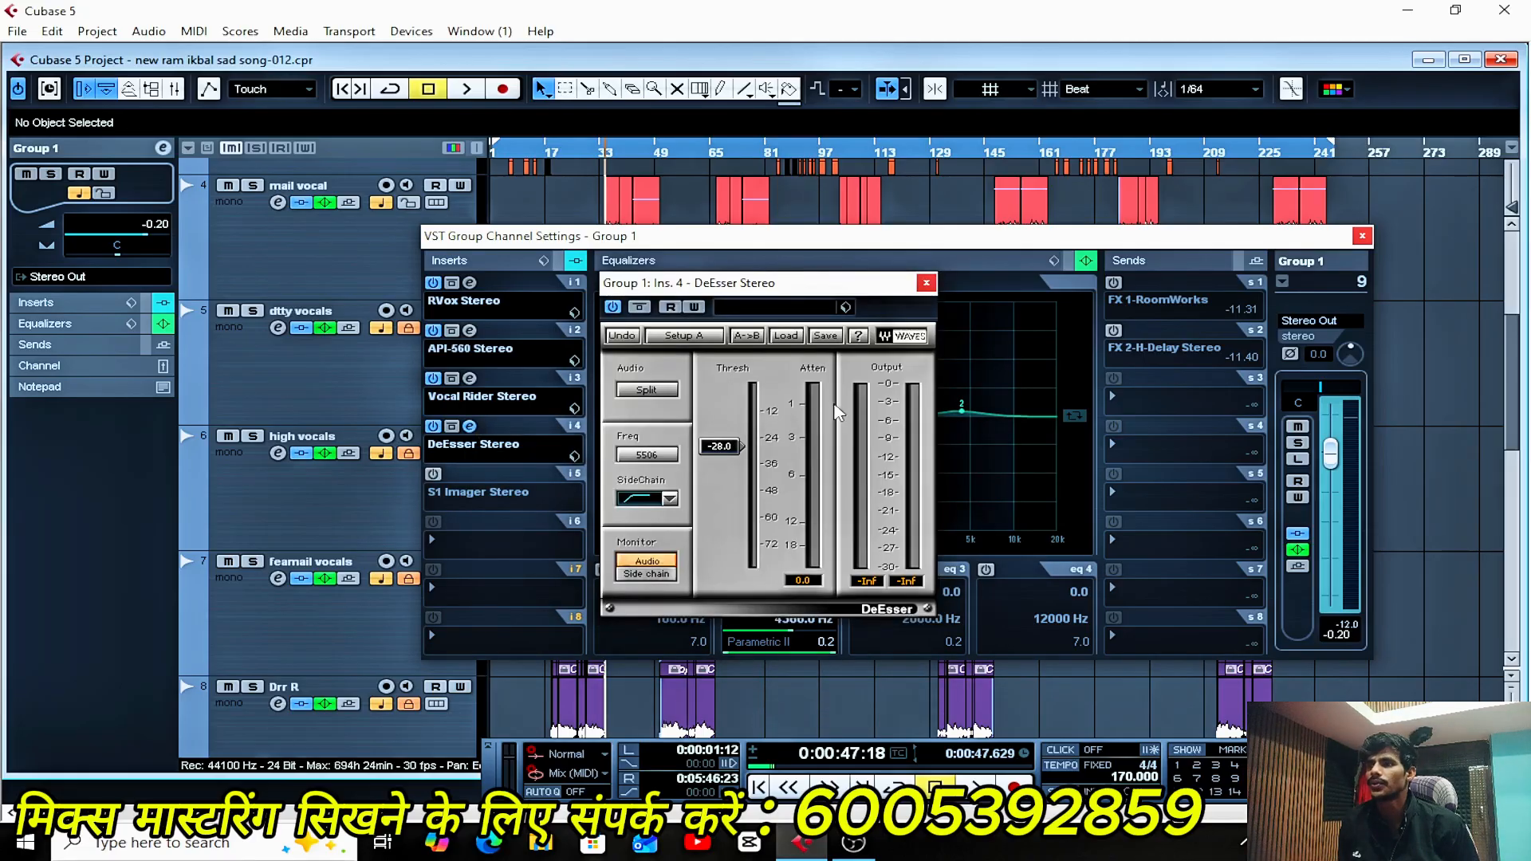
- Audition Group 1 twice through the DeEsser while watching its attenuation meter, and close its editor
key(space)
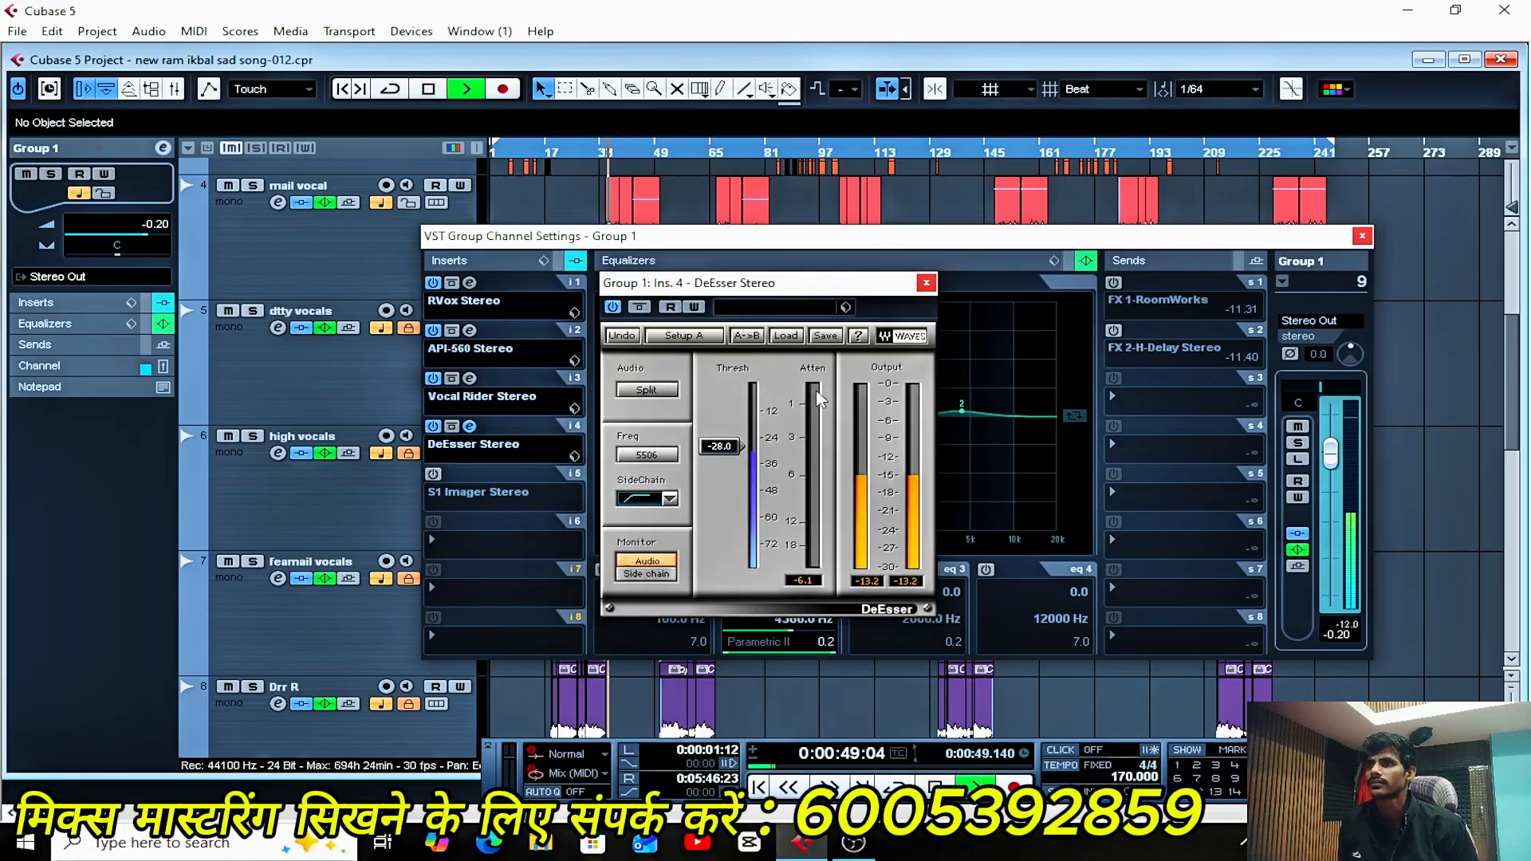
key(space)
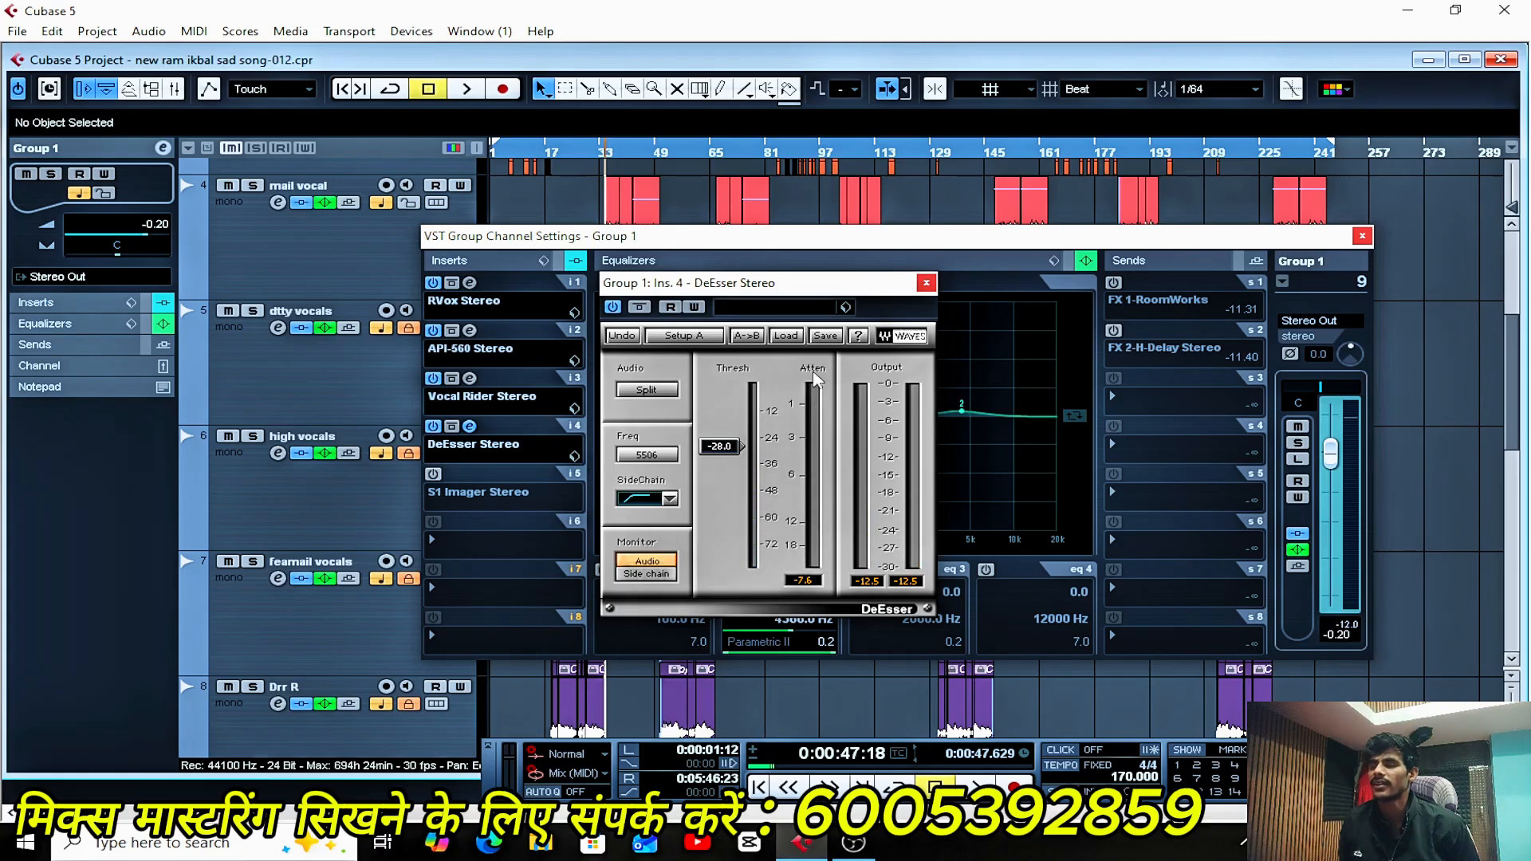
key(space)
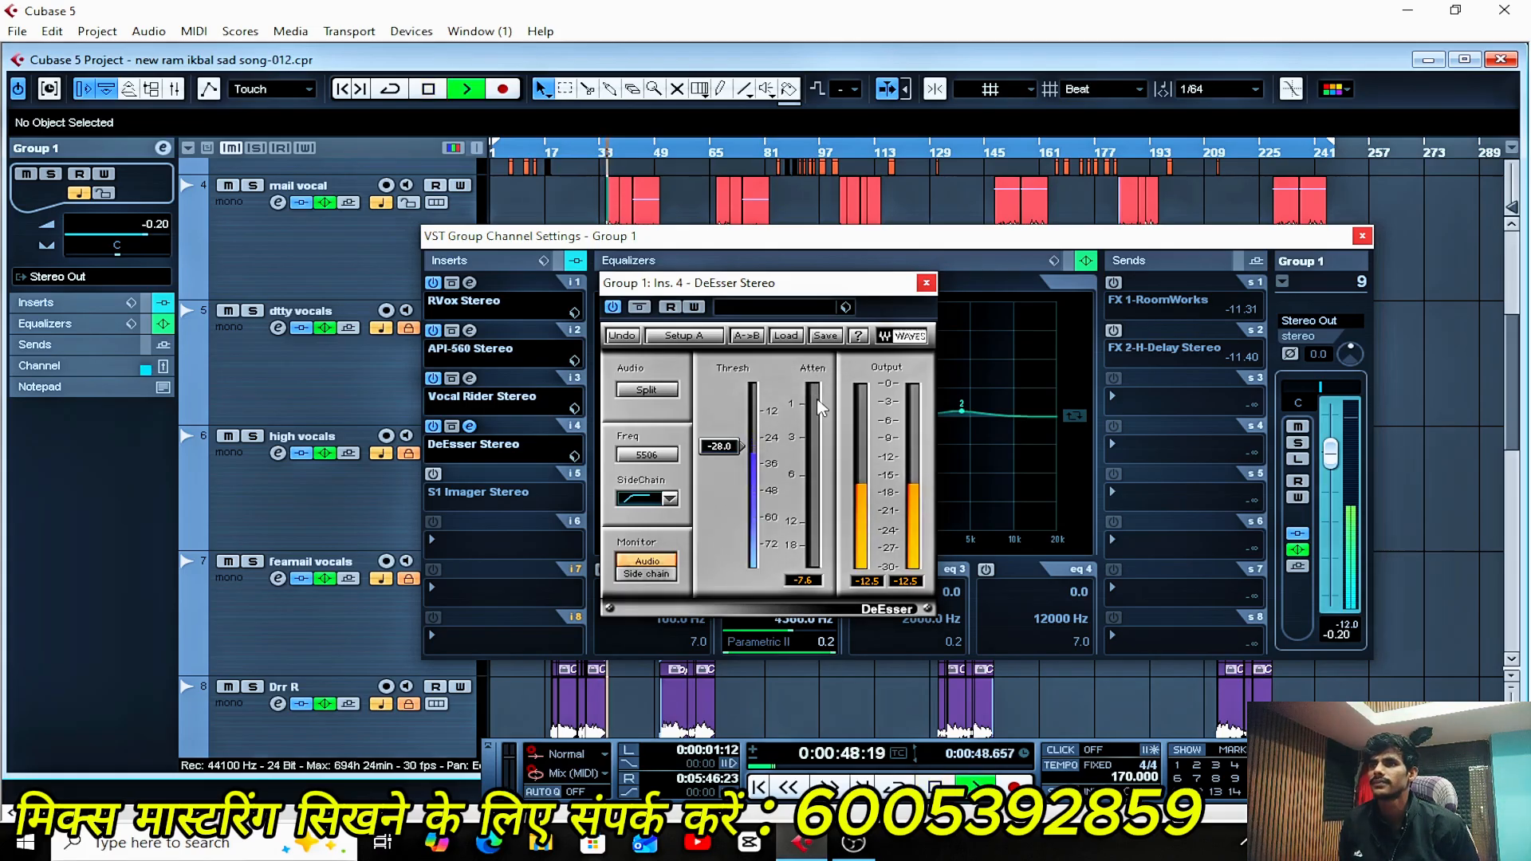
key(space)
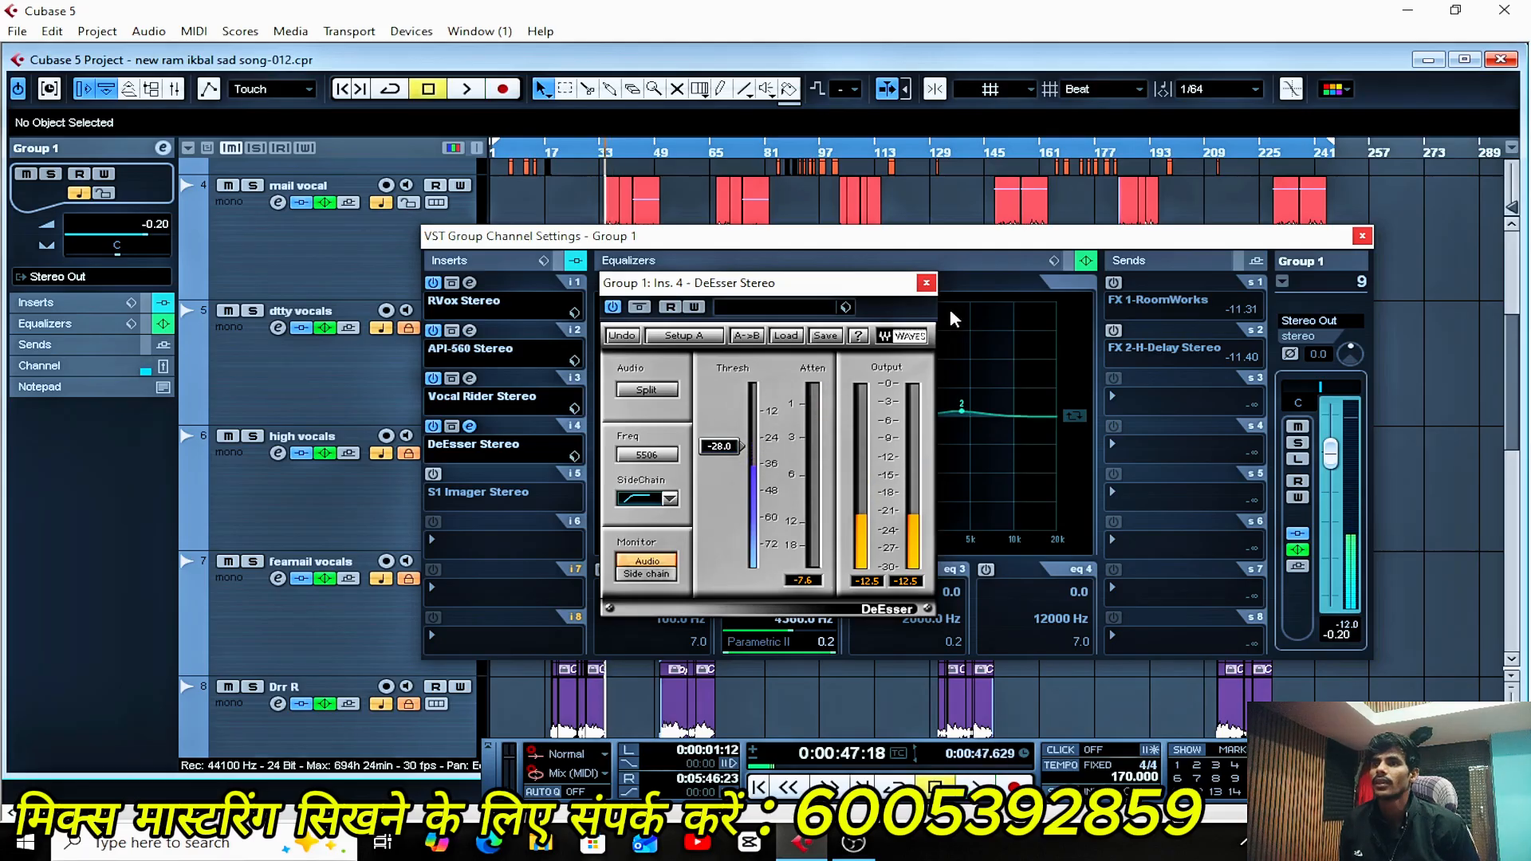
click(926, 283)
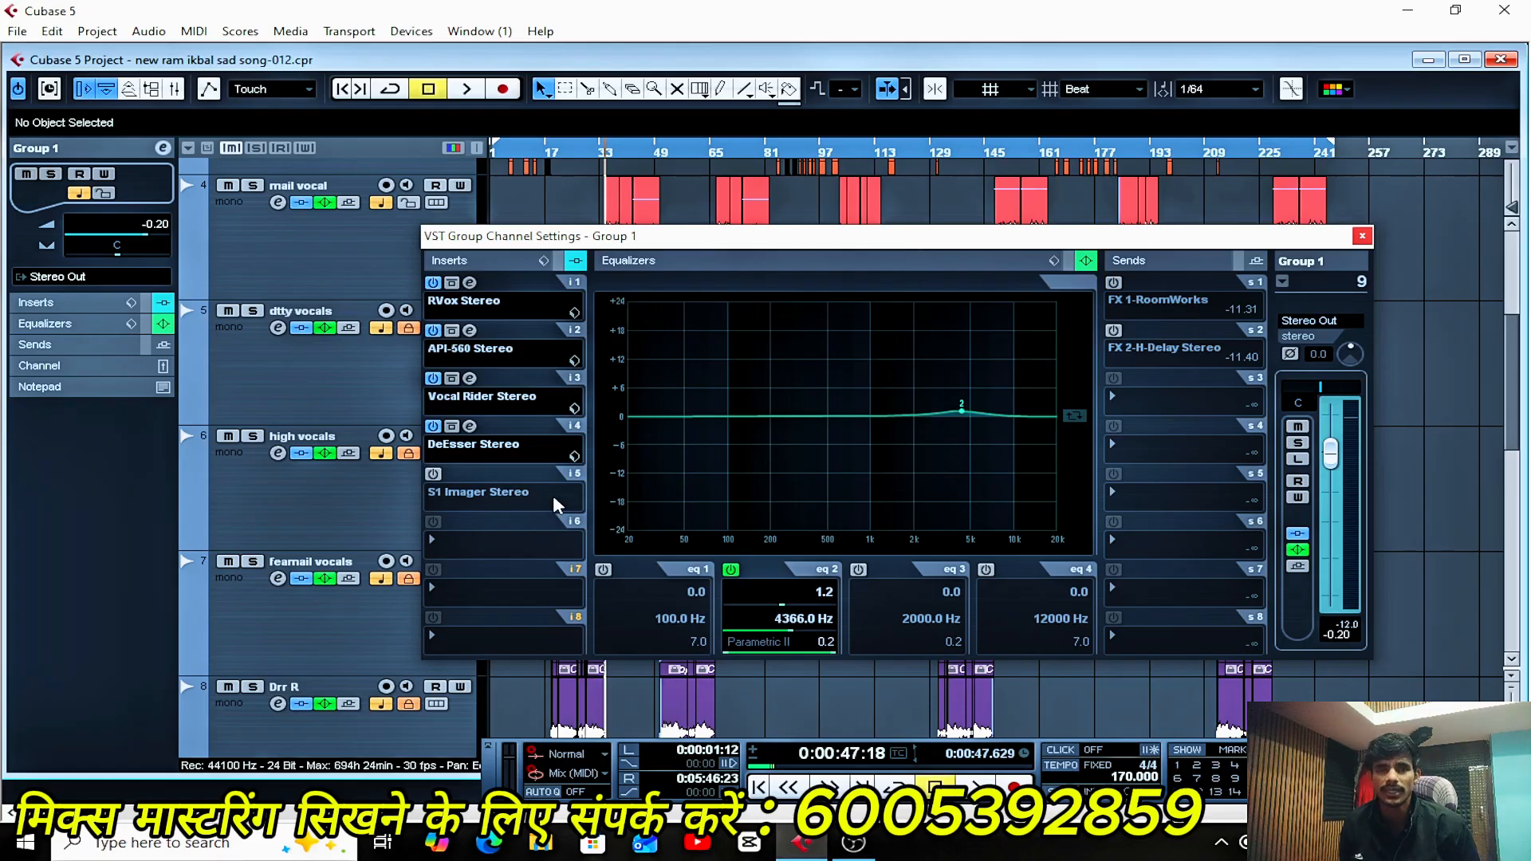
- Activate the S1 Imager insert on Group 1 and open its editor
click(434, 475)
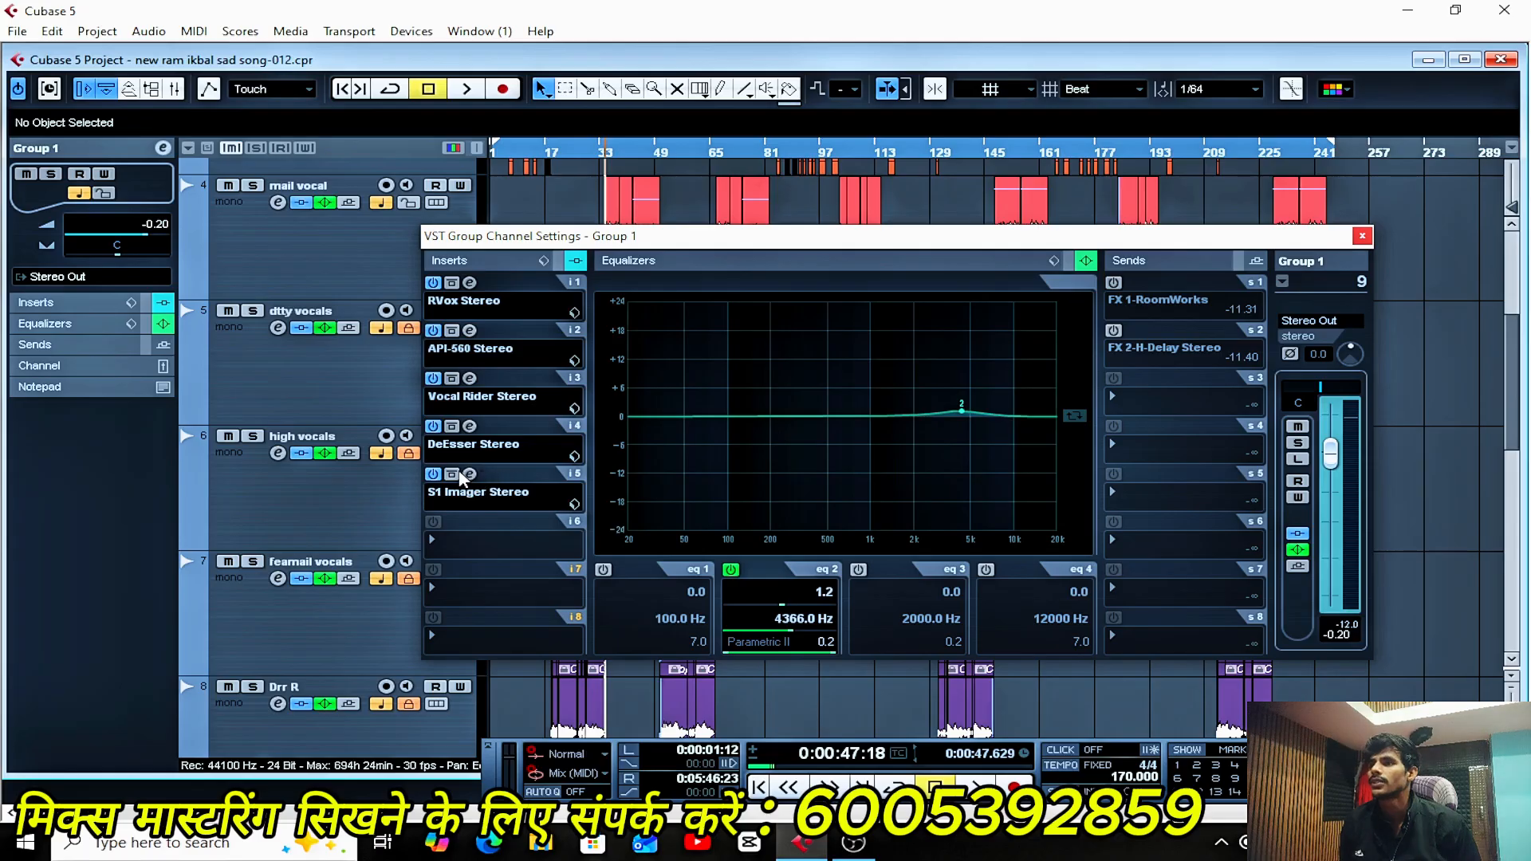
click(471, 474)
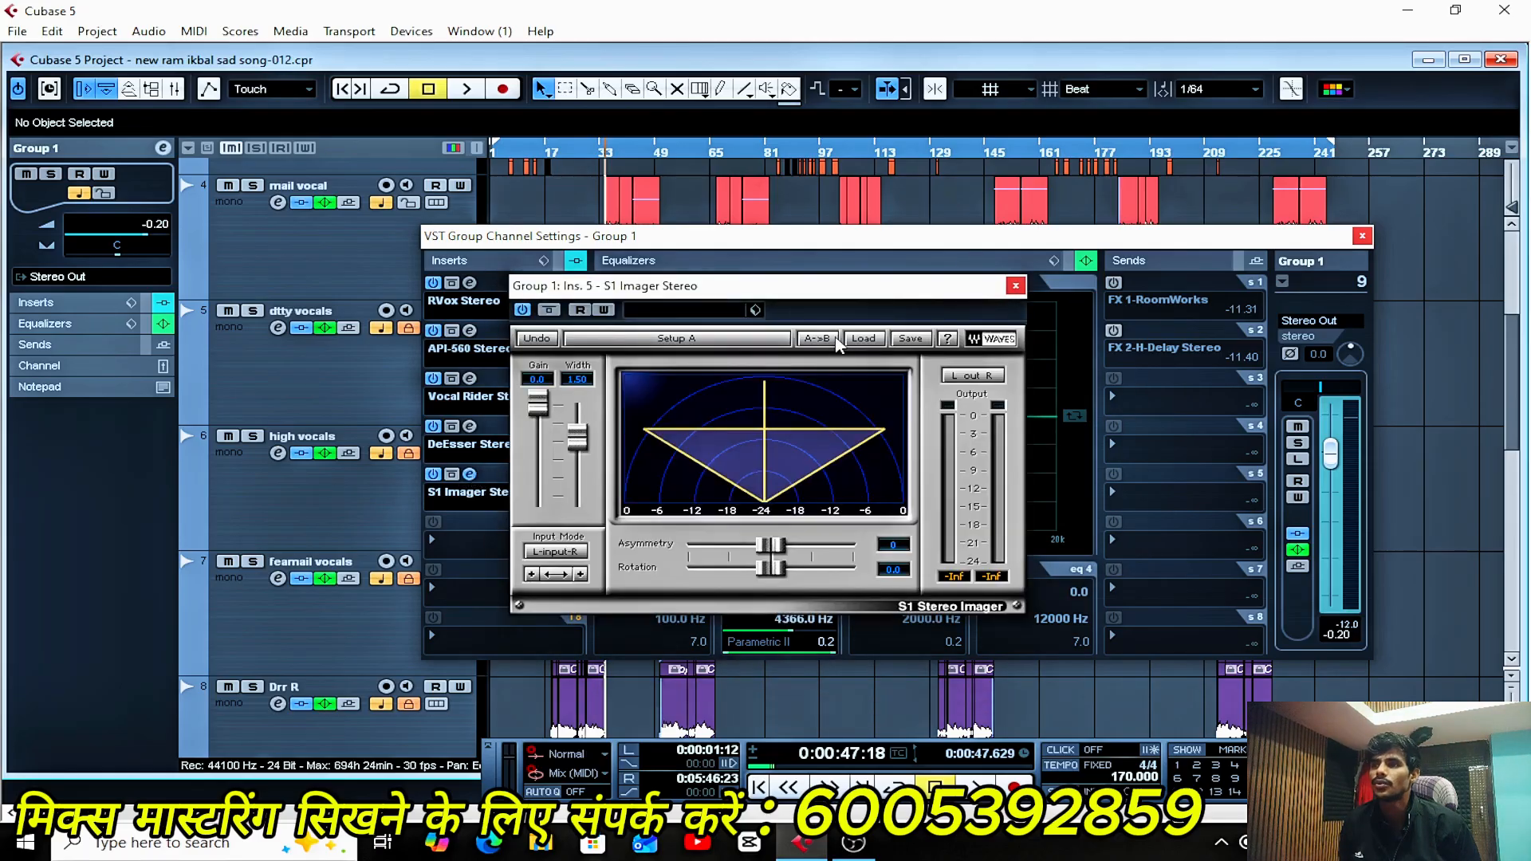
drag(797, 288, 819, 287)
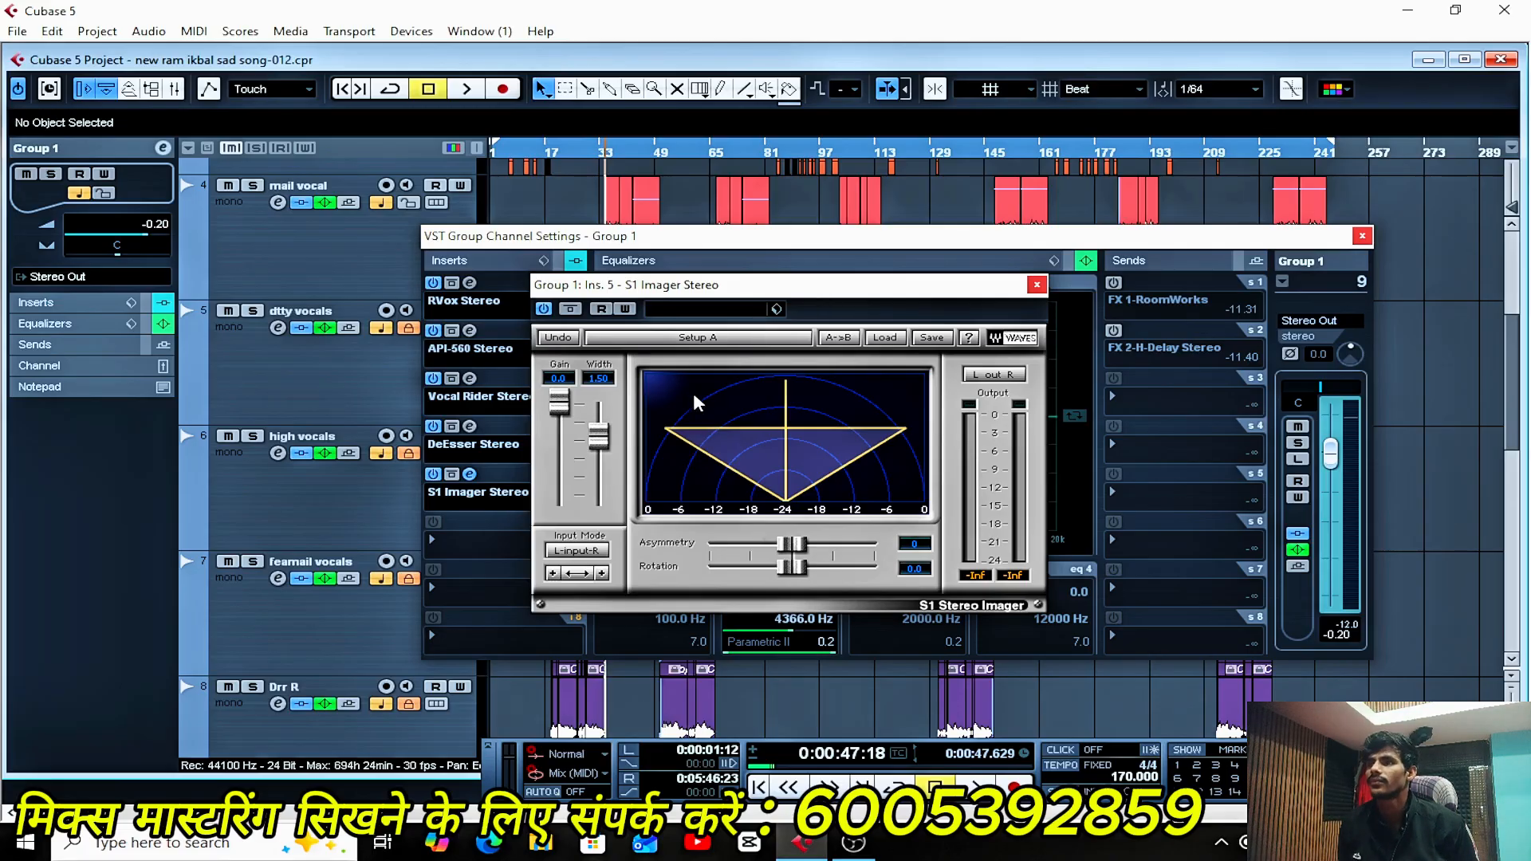
- Compare Group 1 playback with the S1 Imager bypassed and active, and close its editor
key(space)
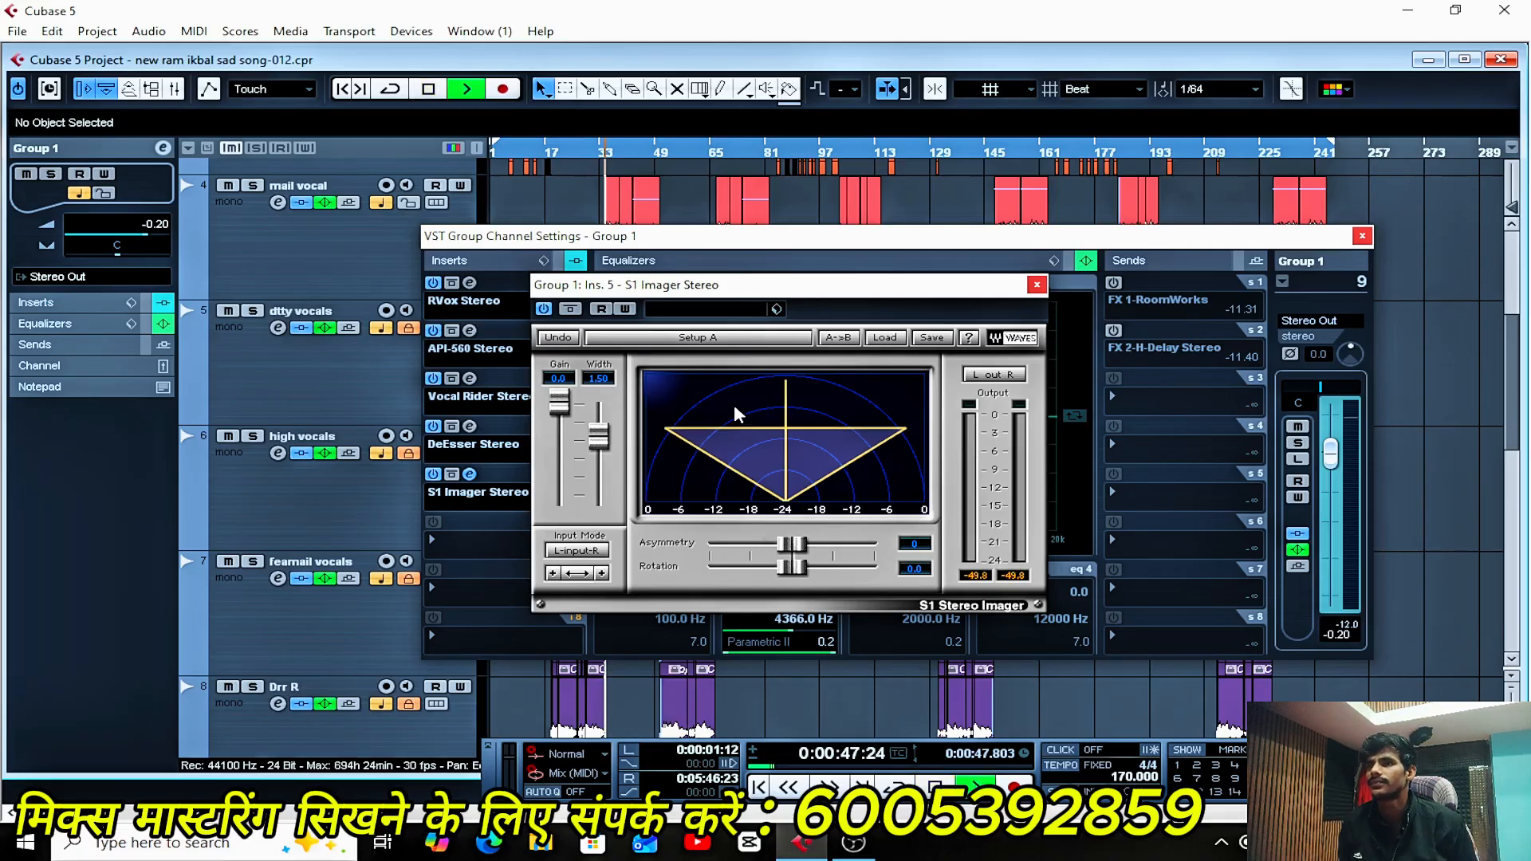
click(544, 309)
click(545, 310)
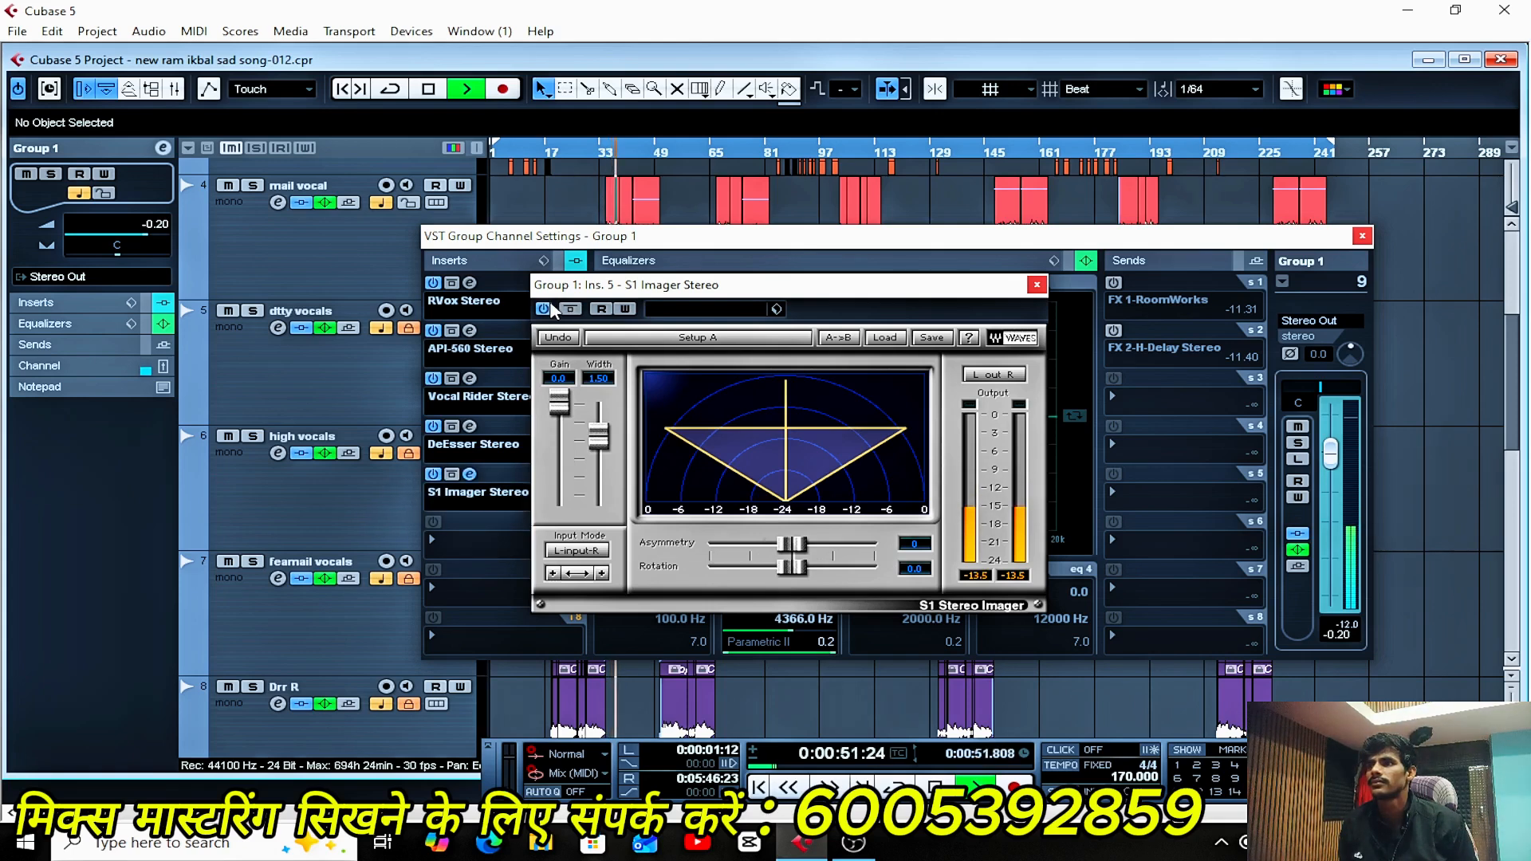
key(space)
click(1038, 287)
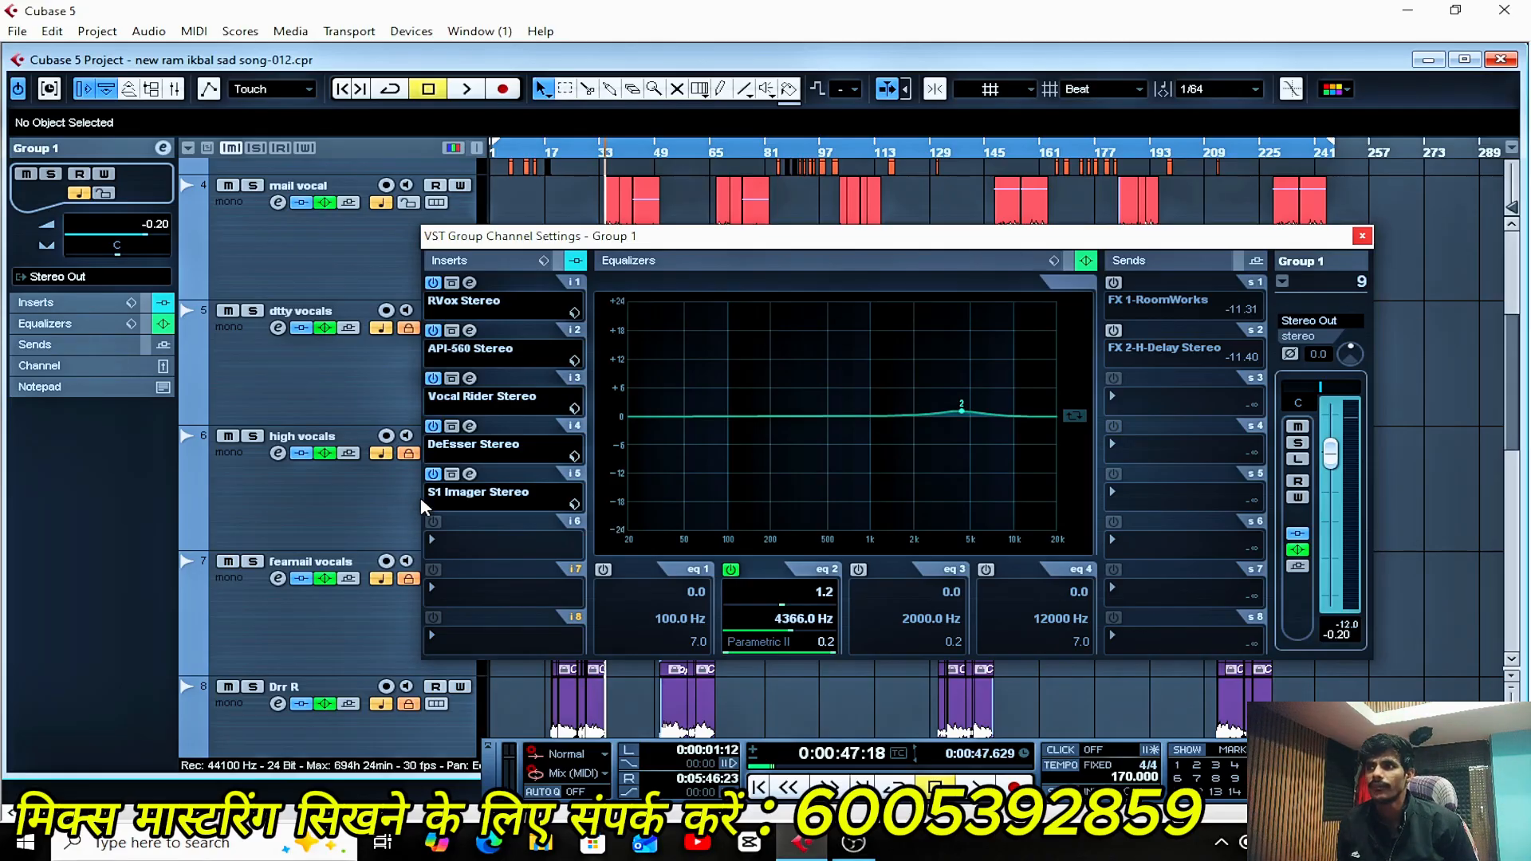
- Reopen the S1 Imager editor, repeat the bypassed and active comparison during playback, and close it again
click(470, 475)
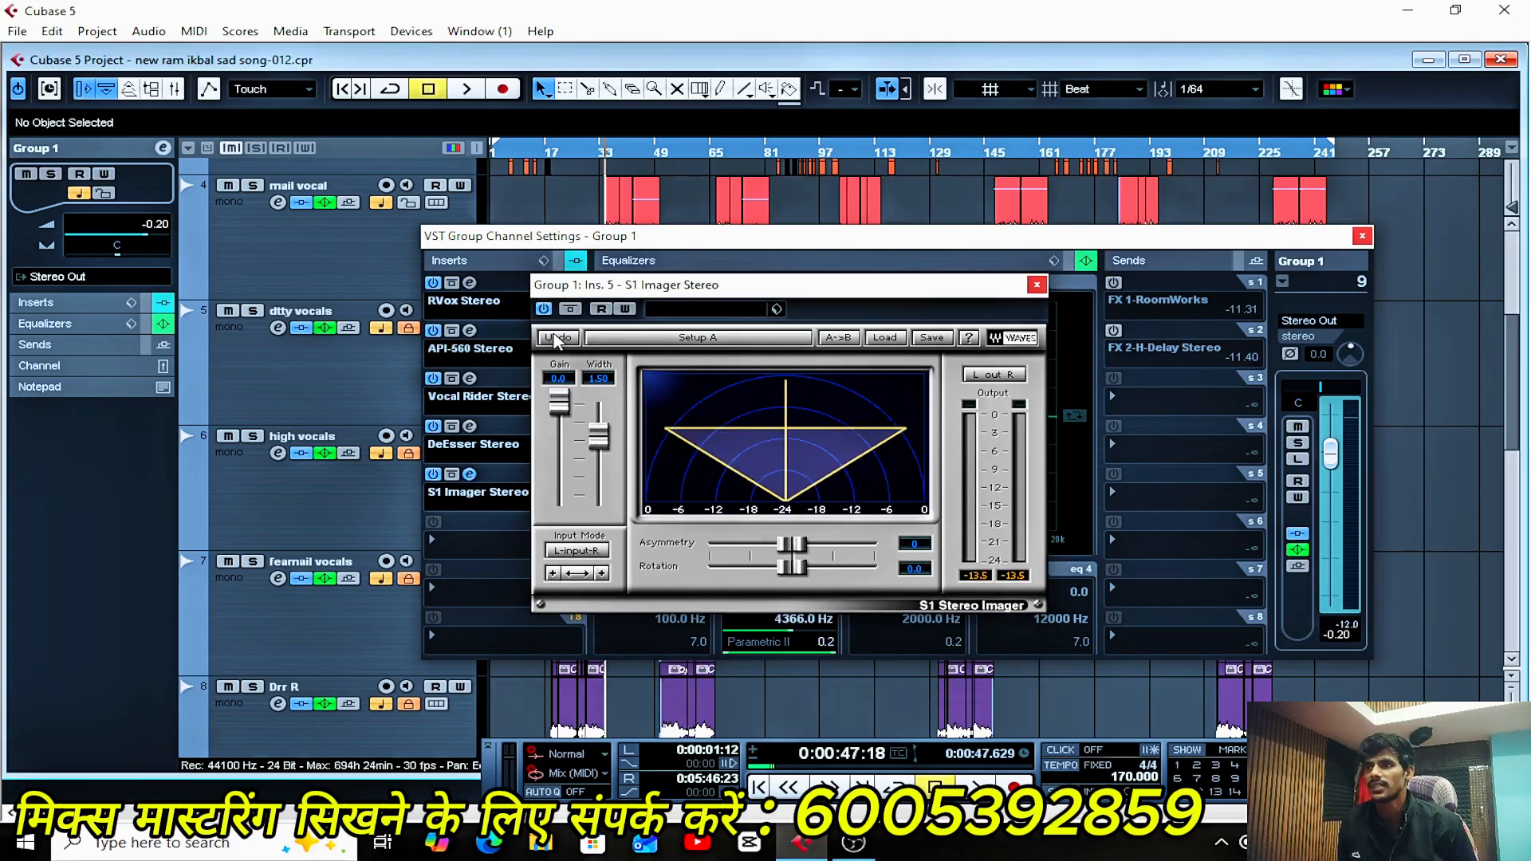
key(space)
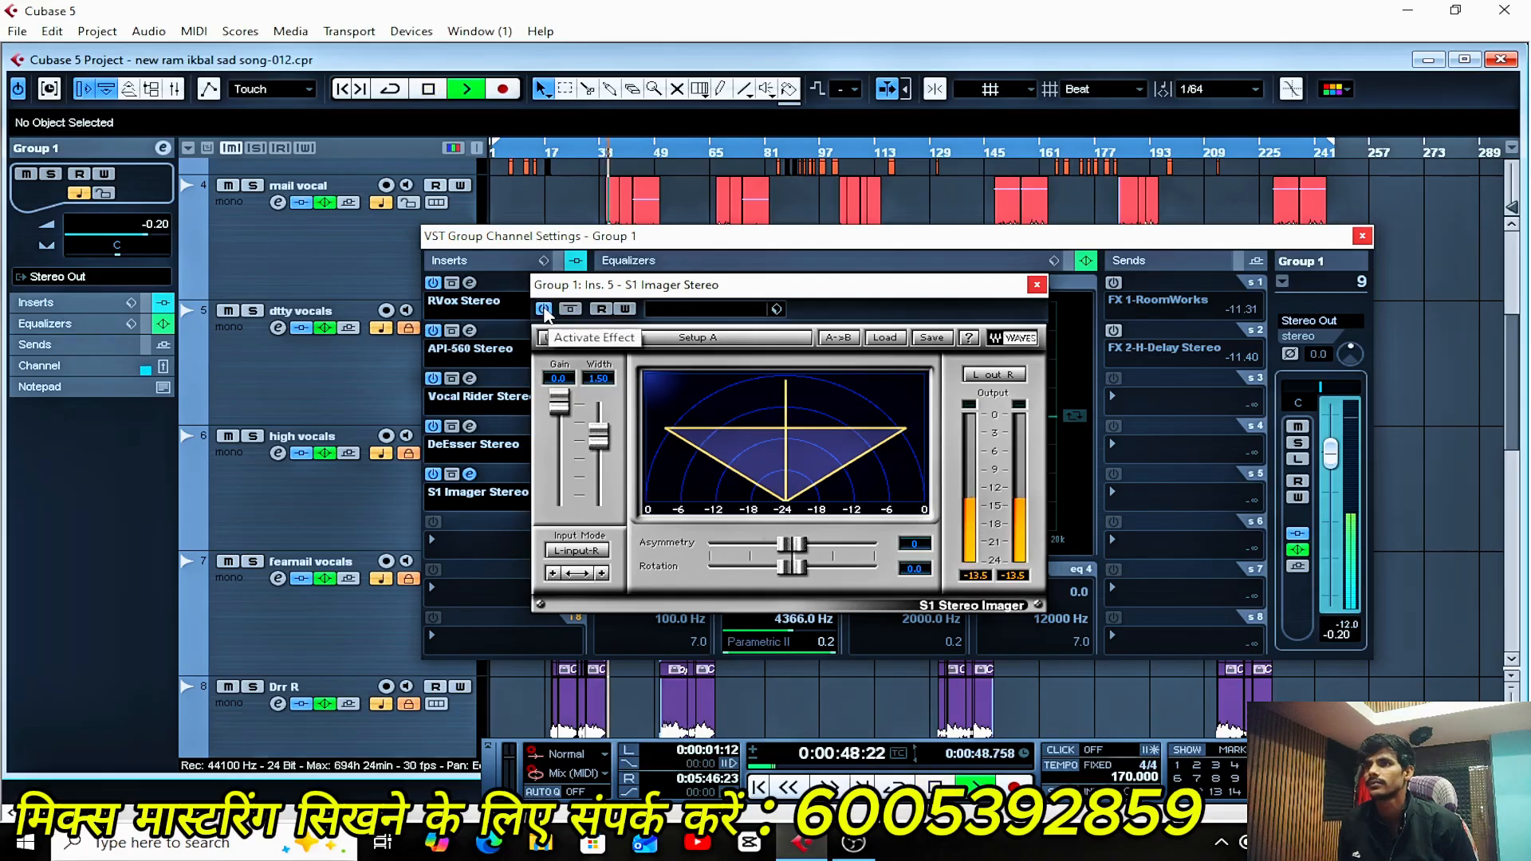
click(546, 311)
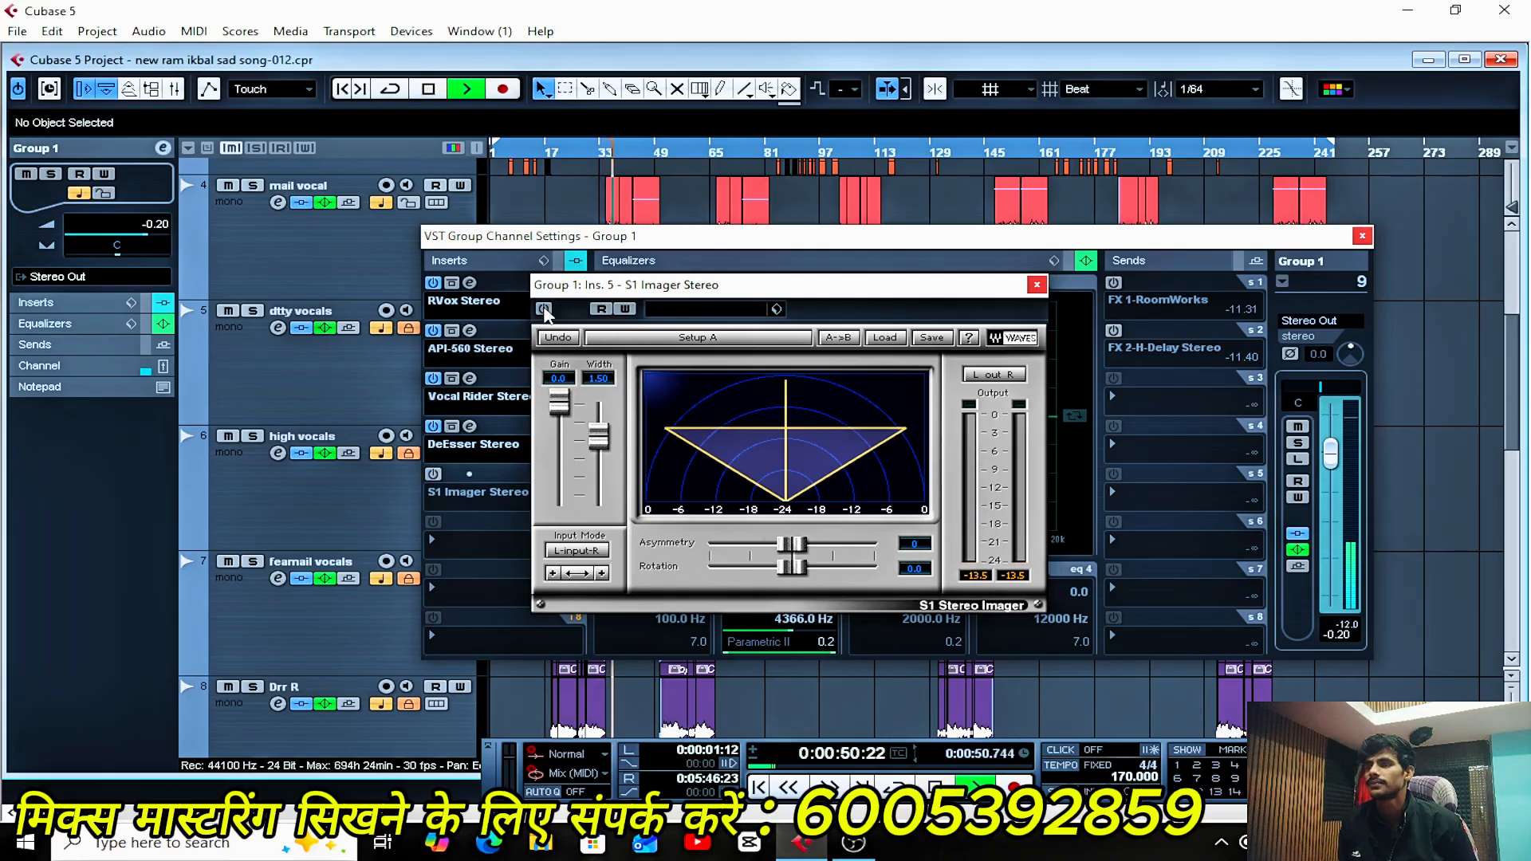
click(546, 311)
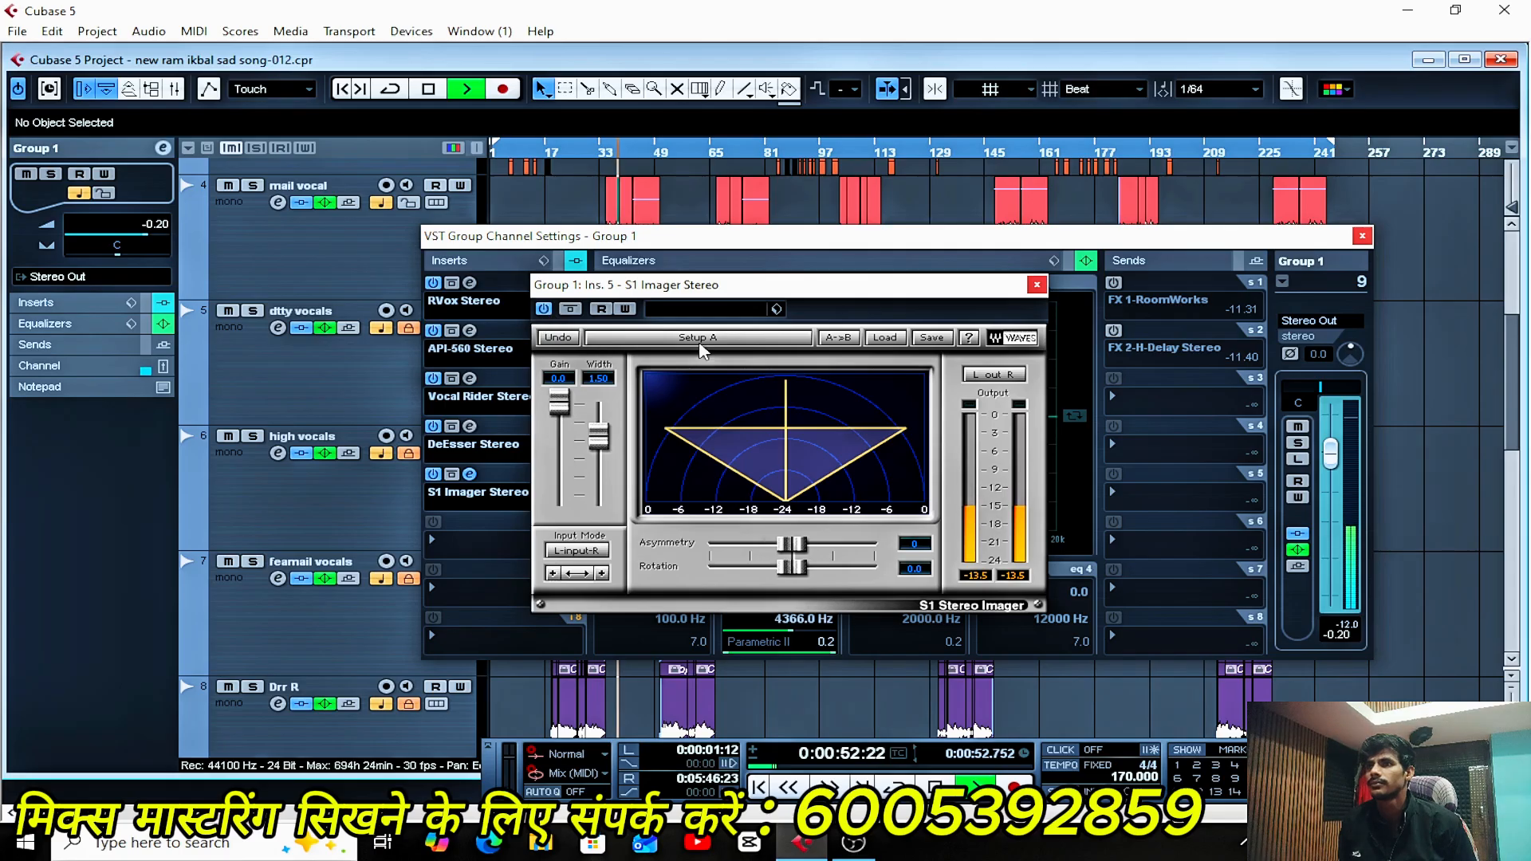
key(space)
click(1036, 285)
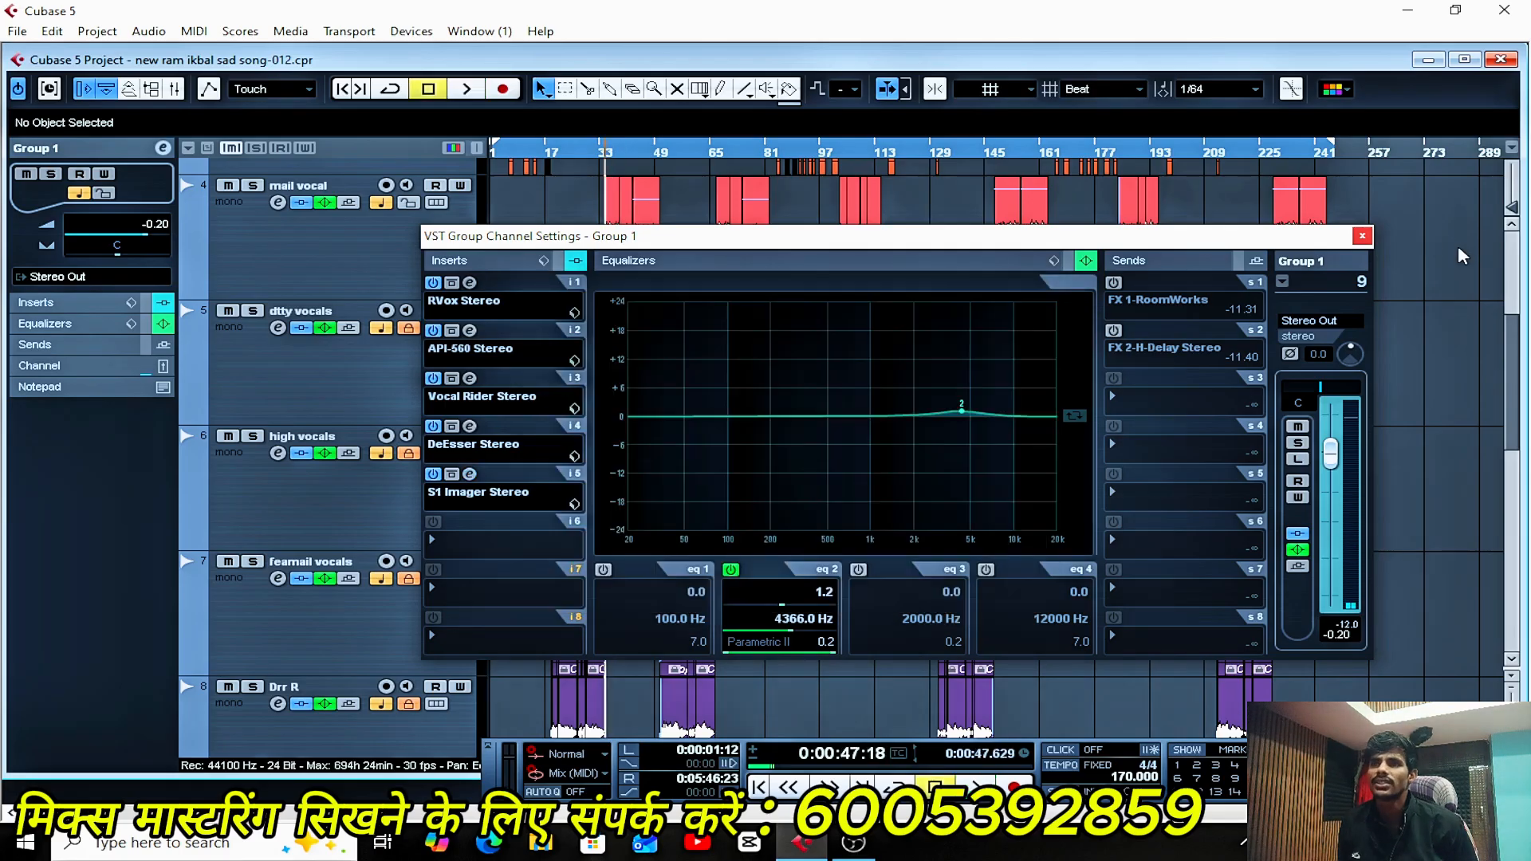
- Activate the FX 1-RoomWorks send on Group 1 and audition the reverb in repeated short playbacks
click(1115, 283)
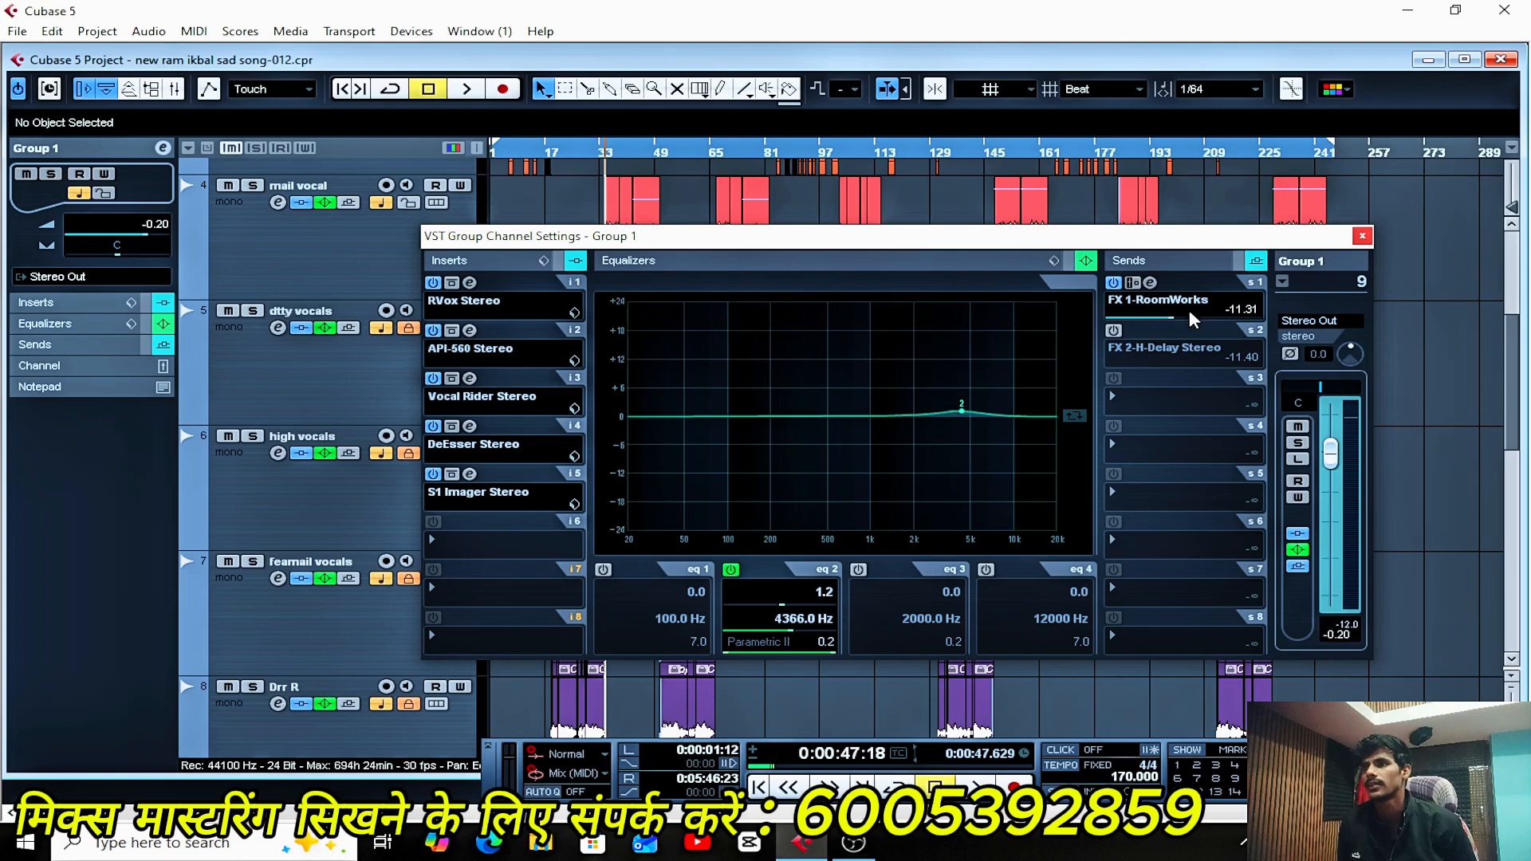
key(space)
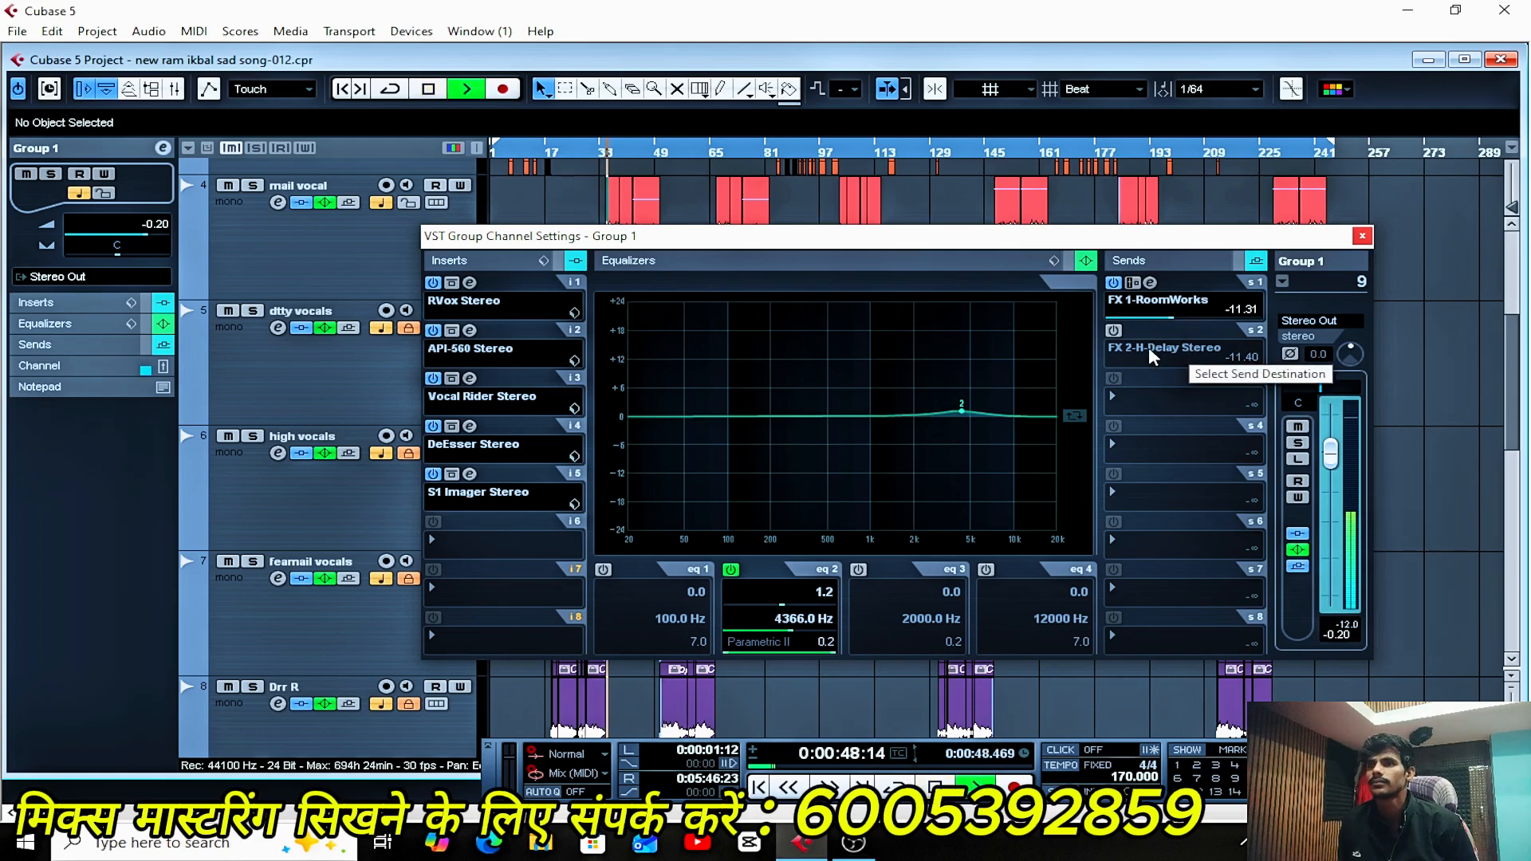
key(space)
key(space)
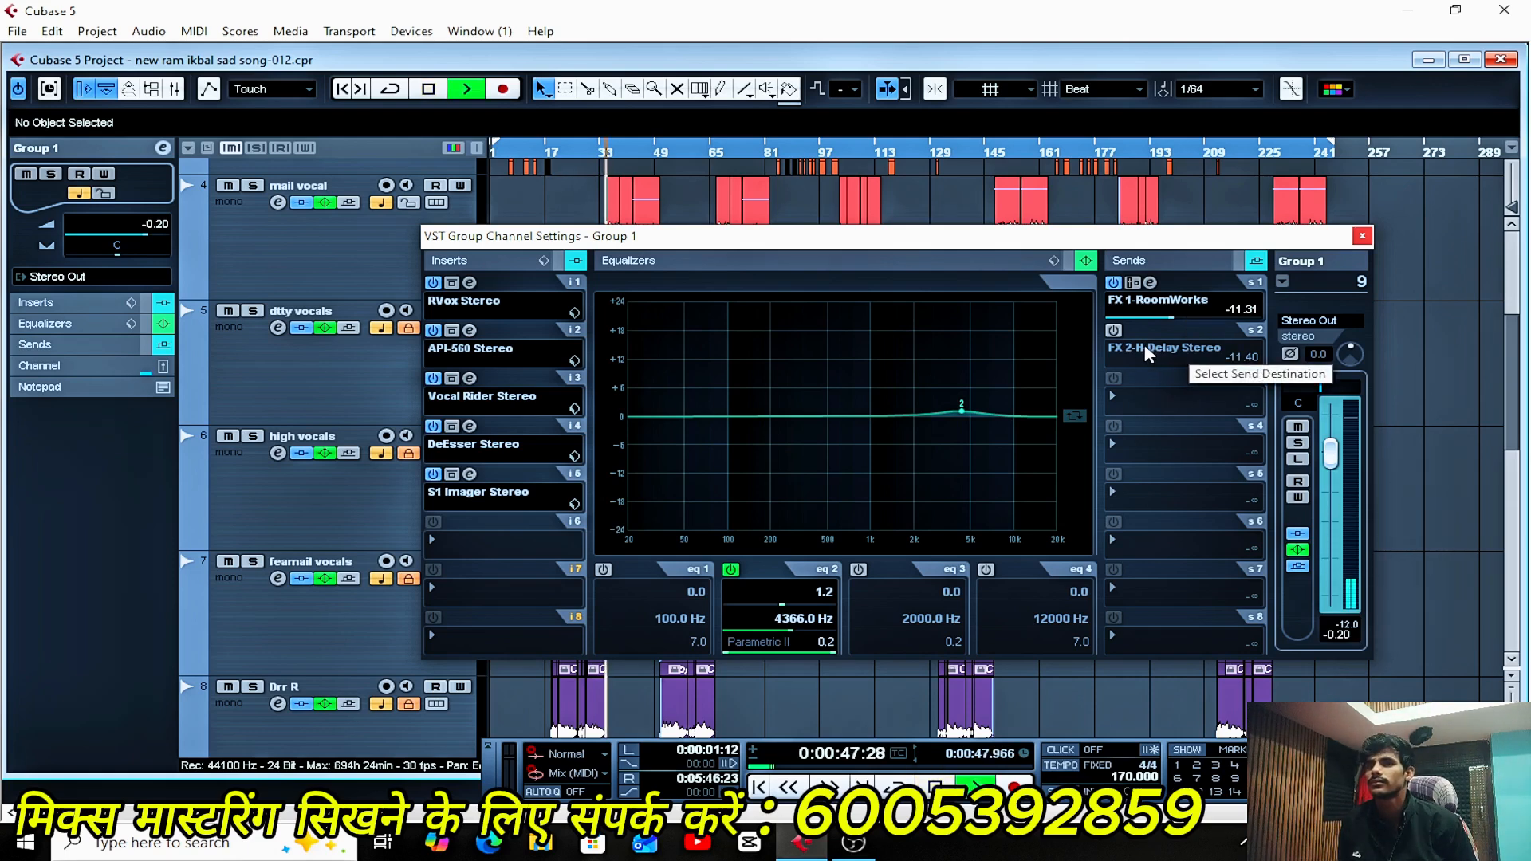
key(space)
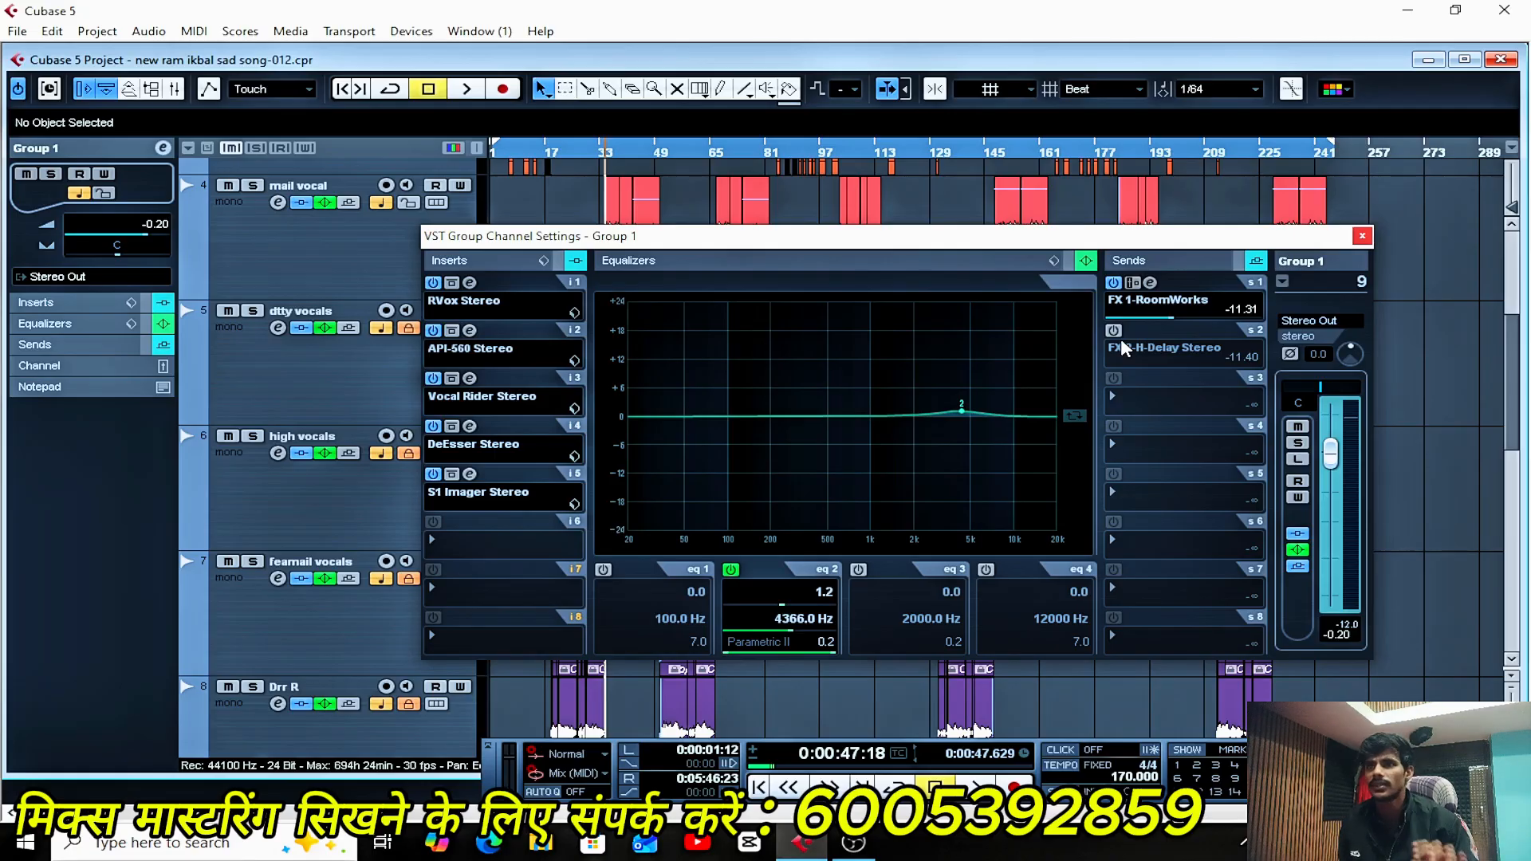
key(space)
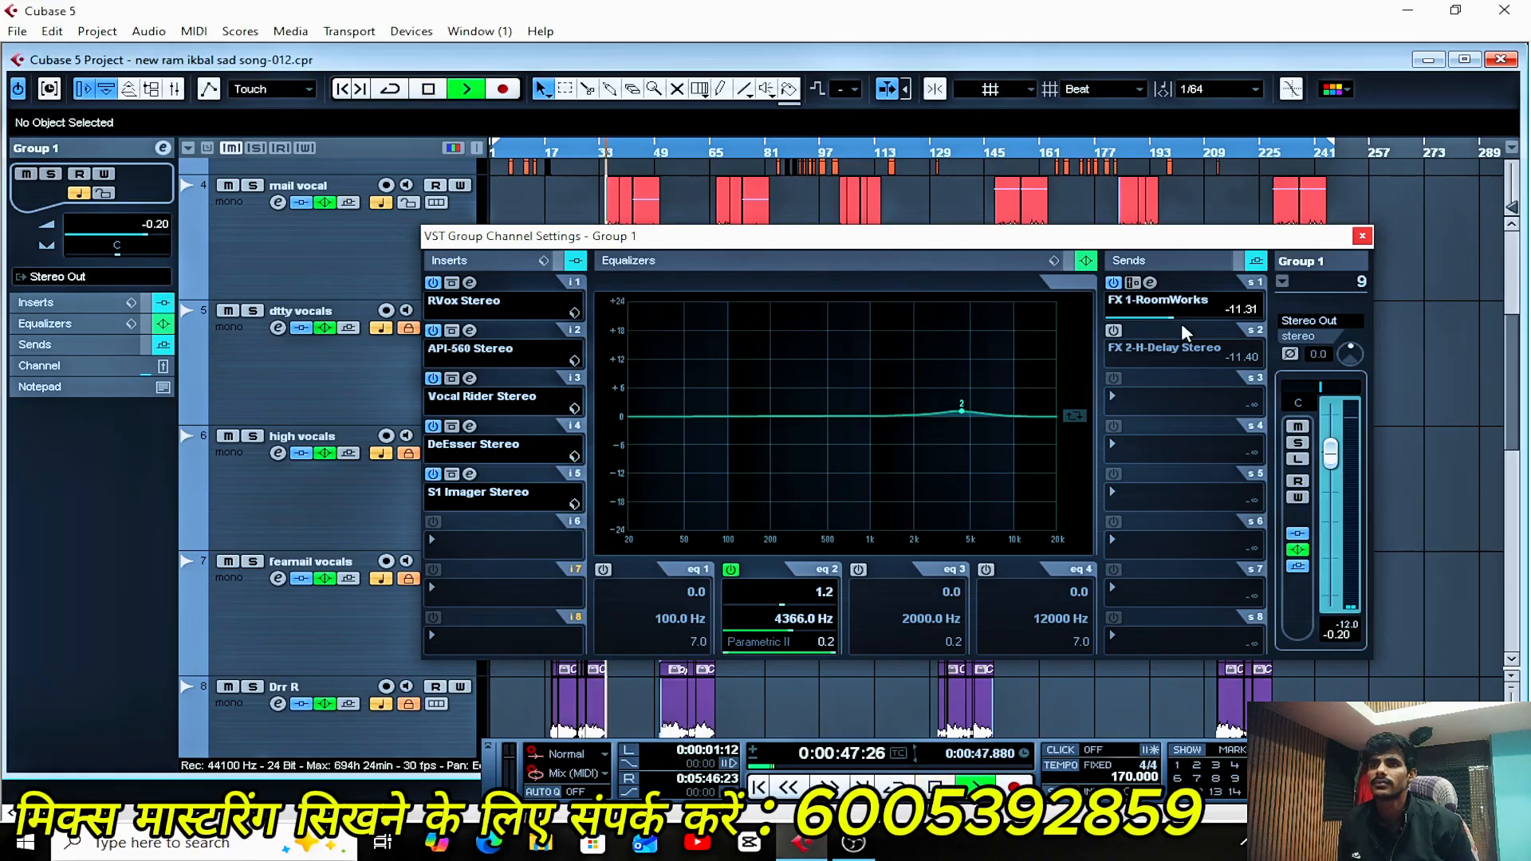
key(space)
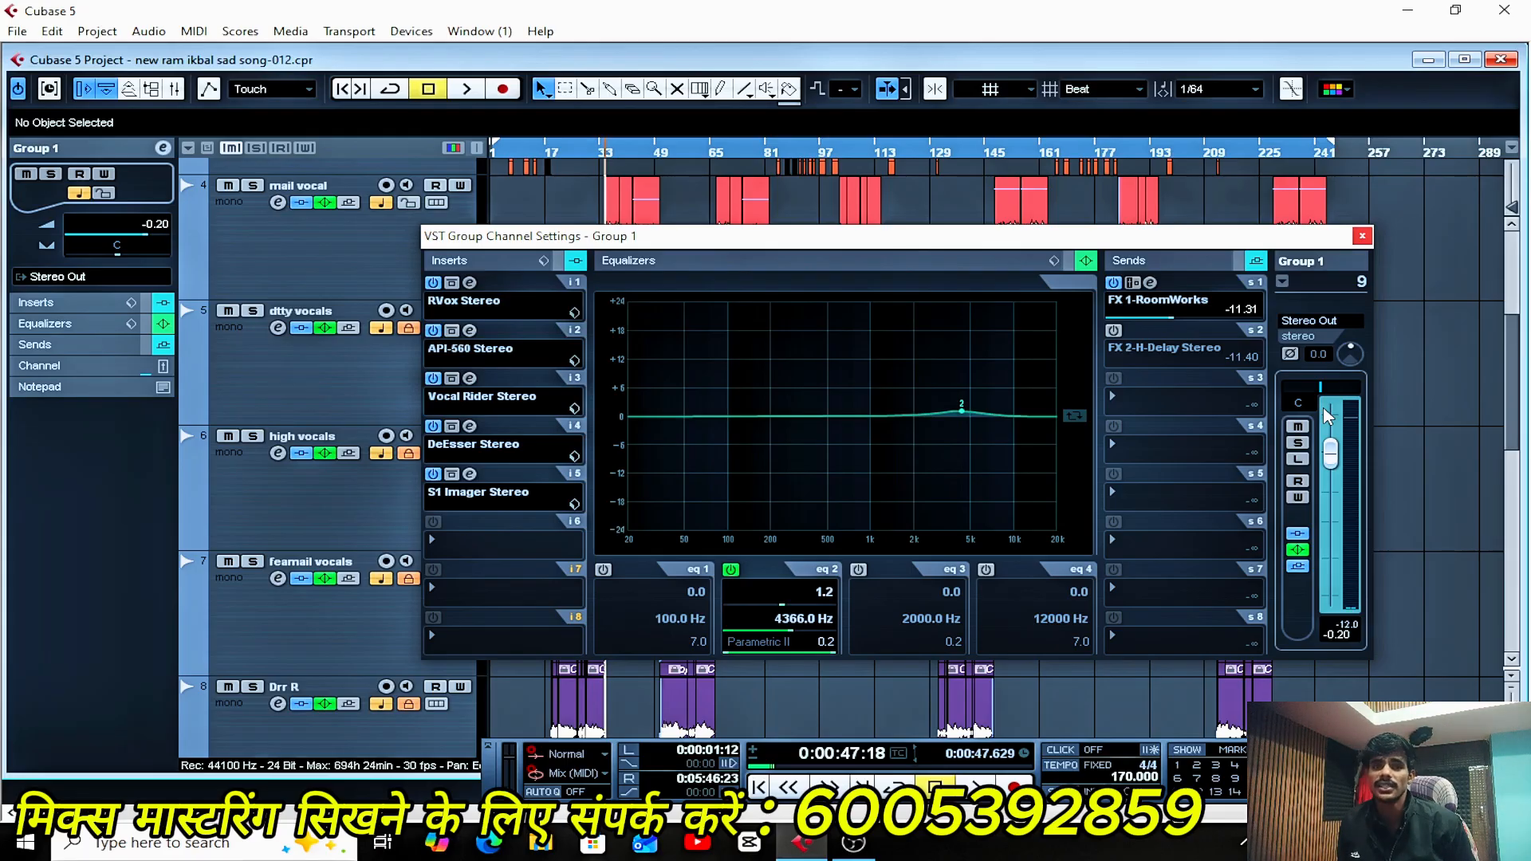
- Set Group 1's channel volume to 0.00
scroll(1328, 415, up, 3)
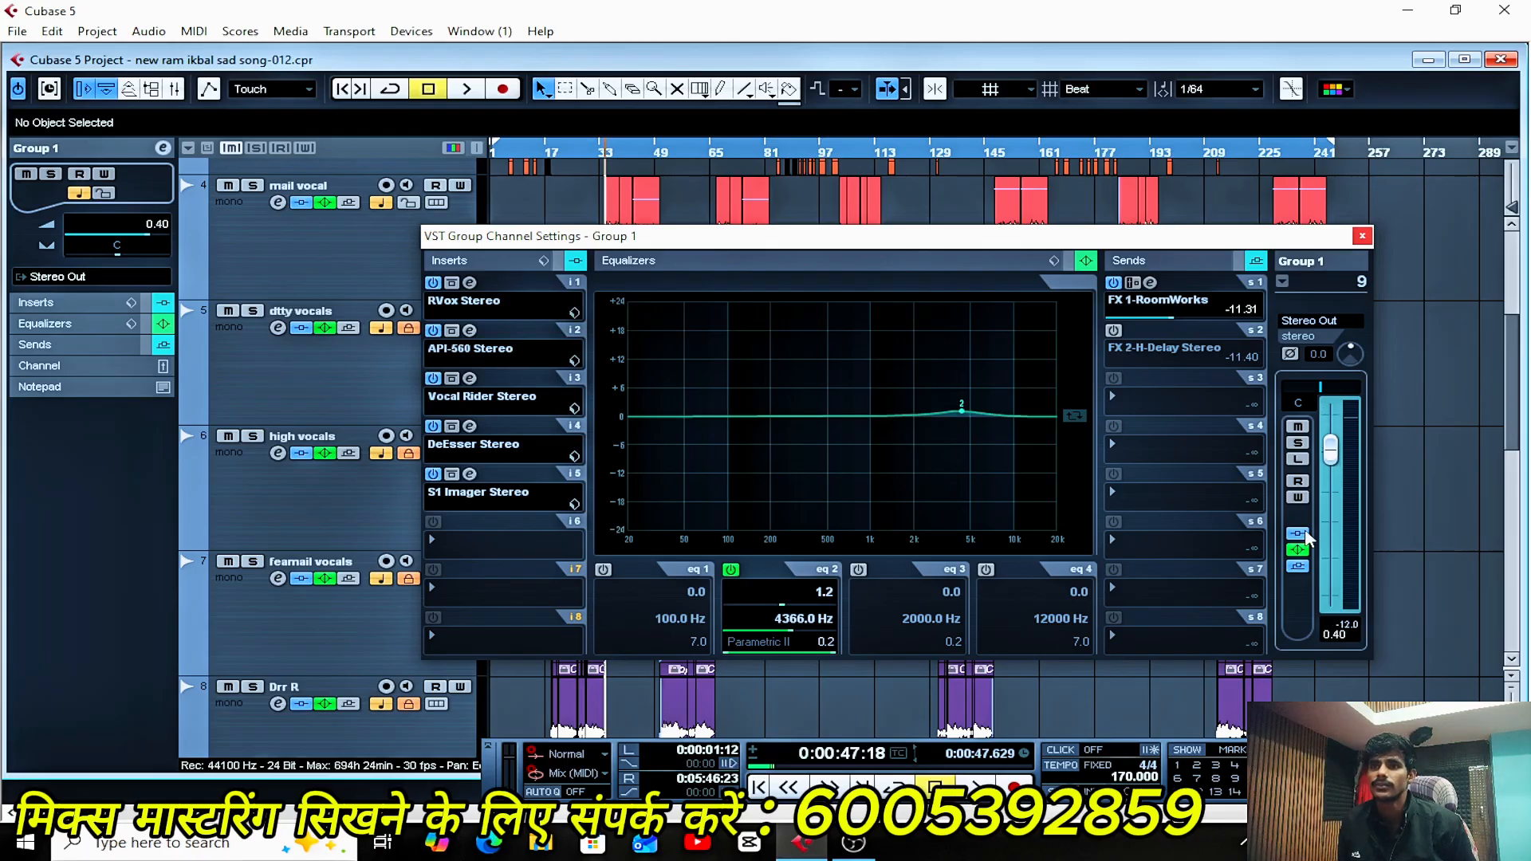
double_click(1346, 638)
text(0)
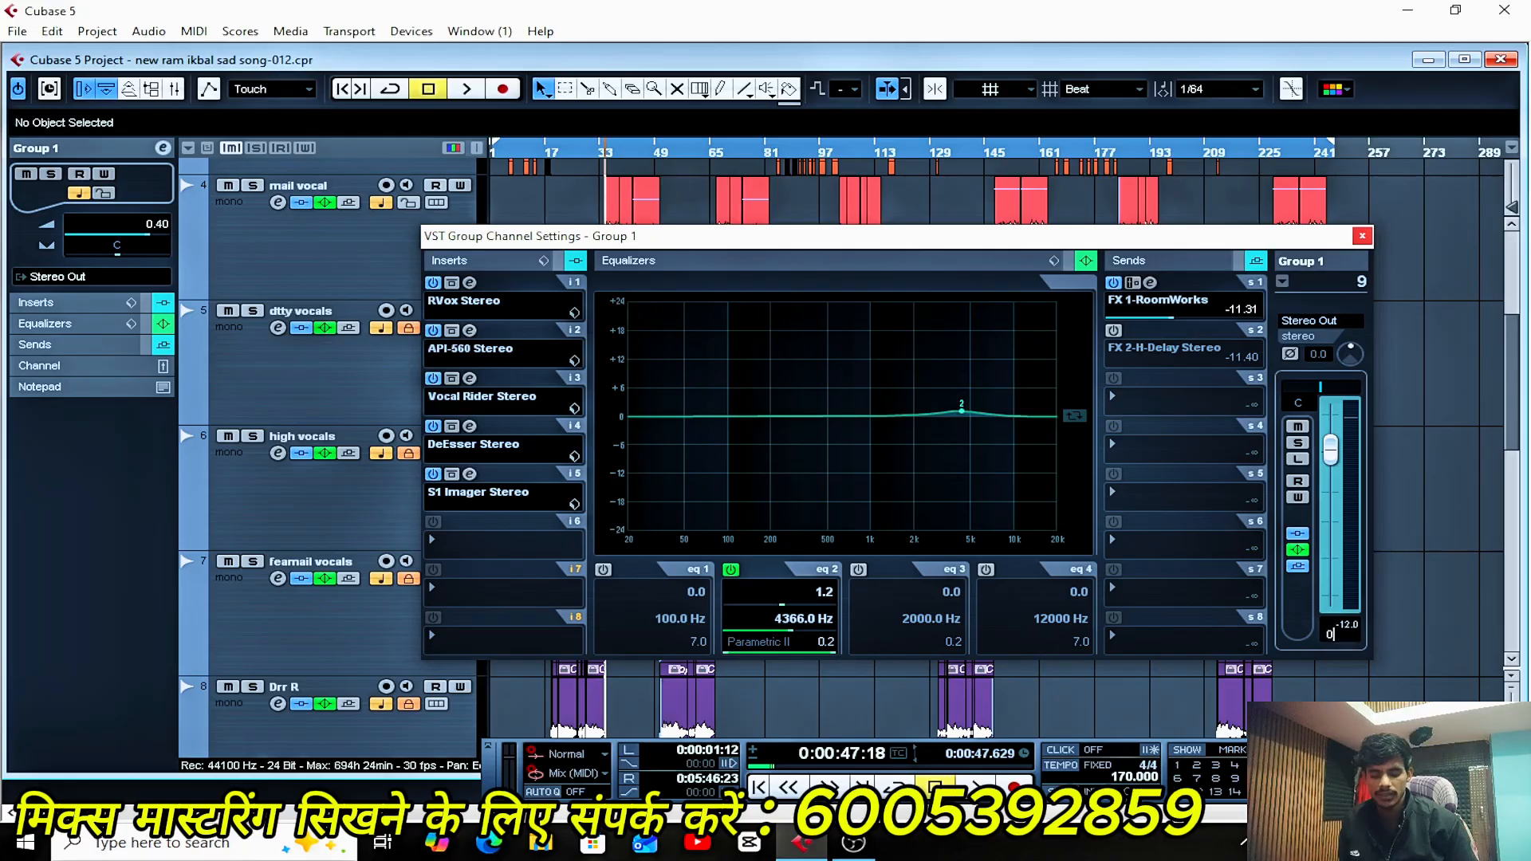
key(Return)
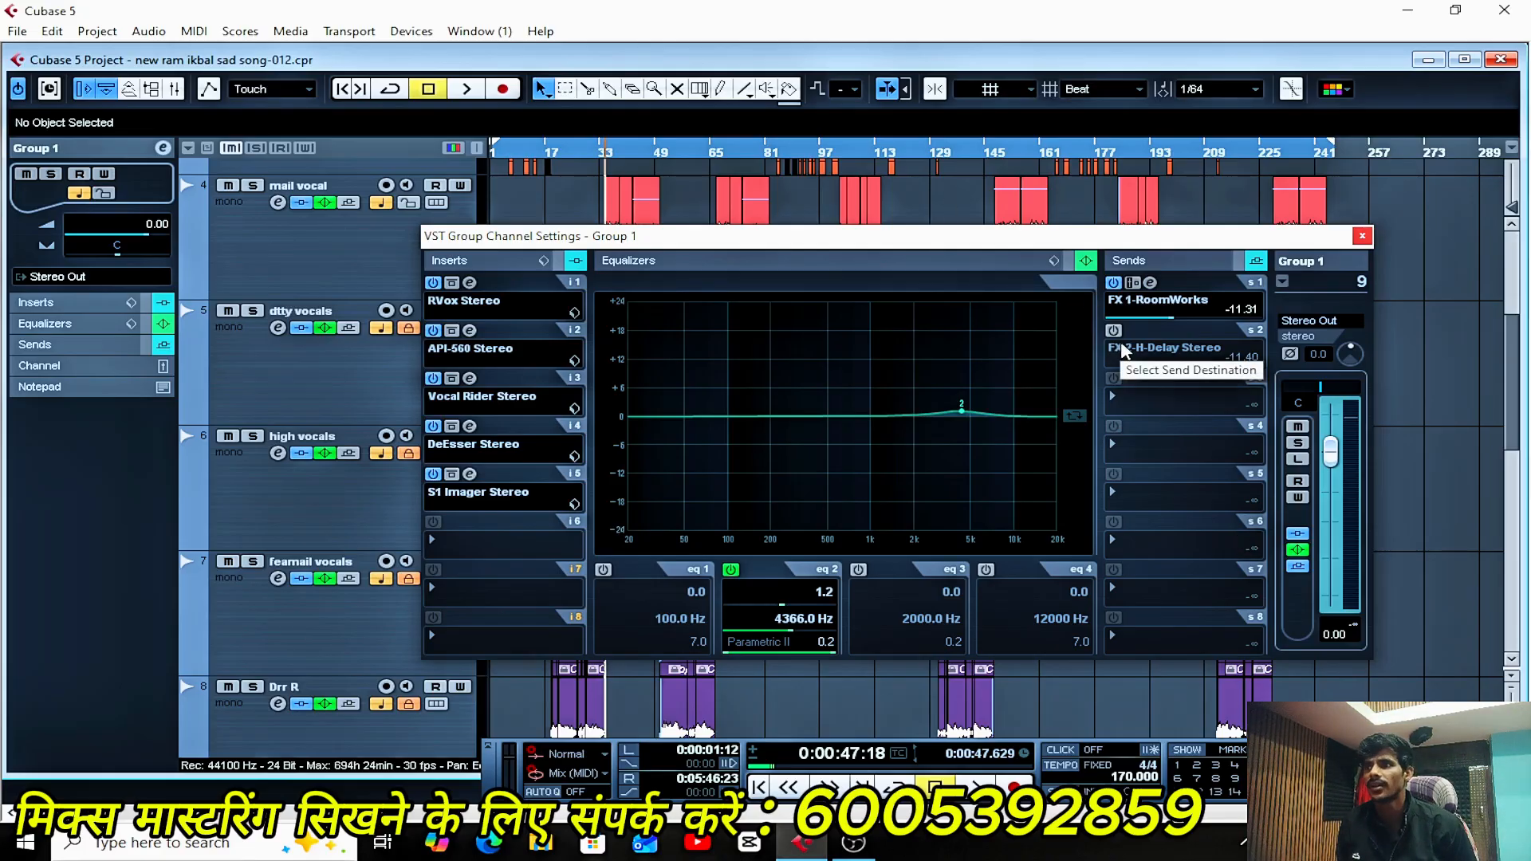
- Activate Group 1's FX 2-H-Delay send during playback, review the H-Delay editor, and close it and the channel settings
key(space)
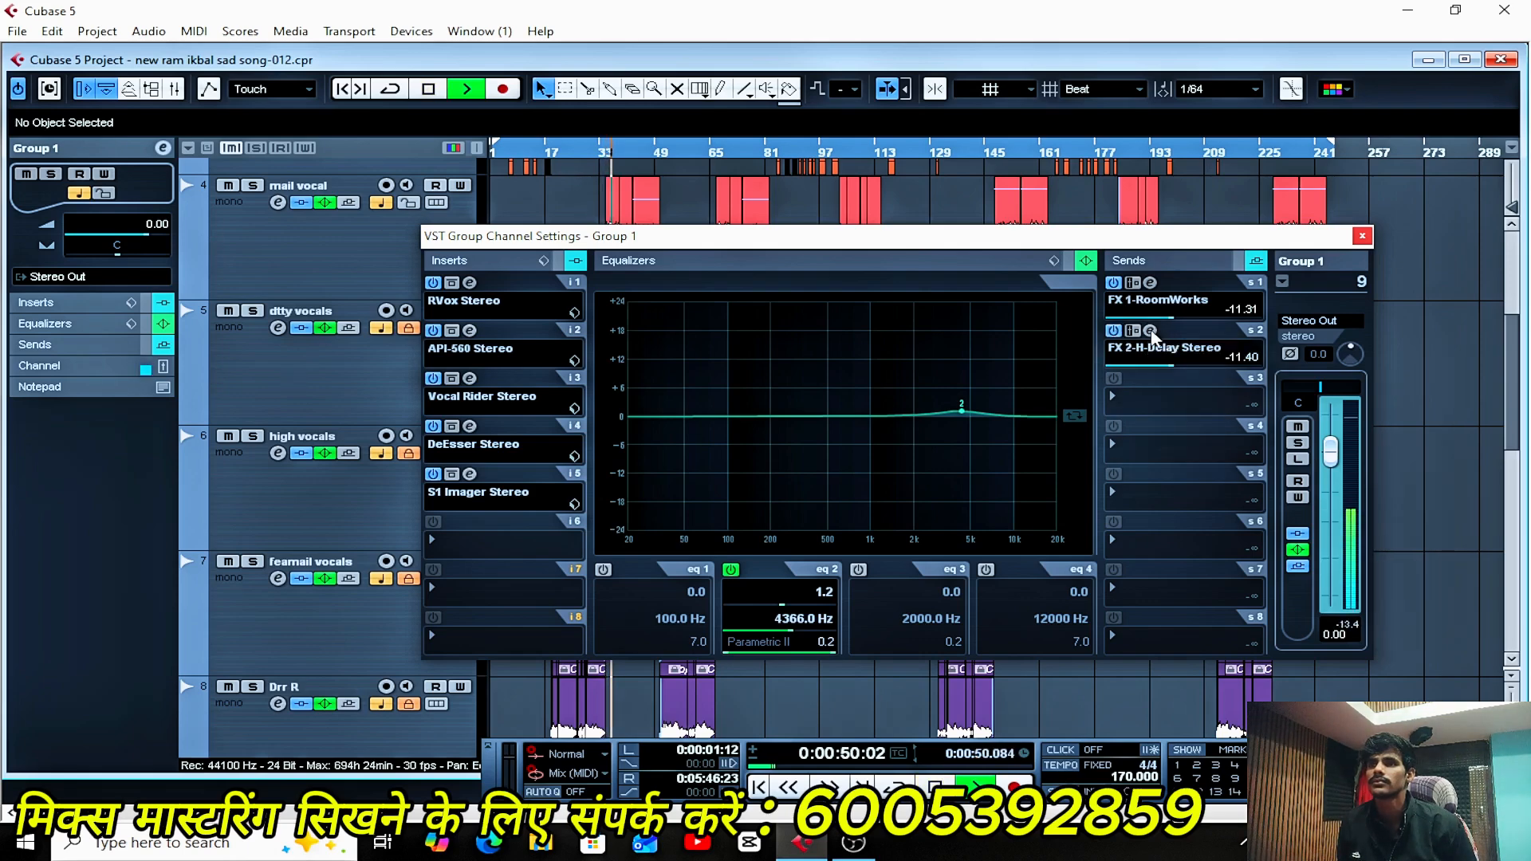
click(1151, 332)
drag(924, 321, 940, 308)
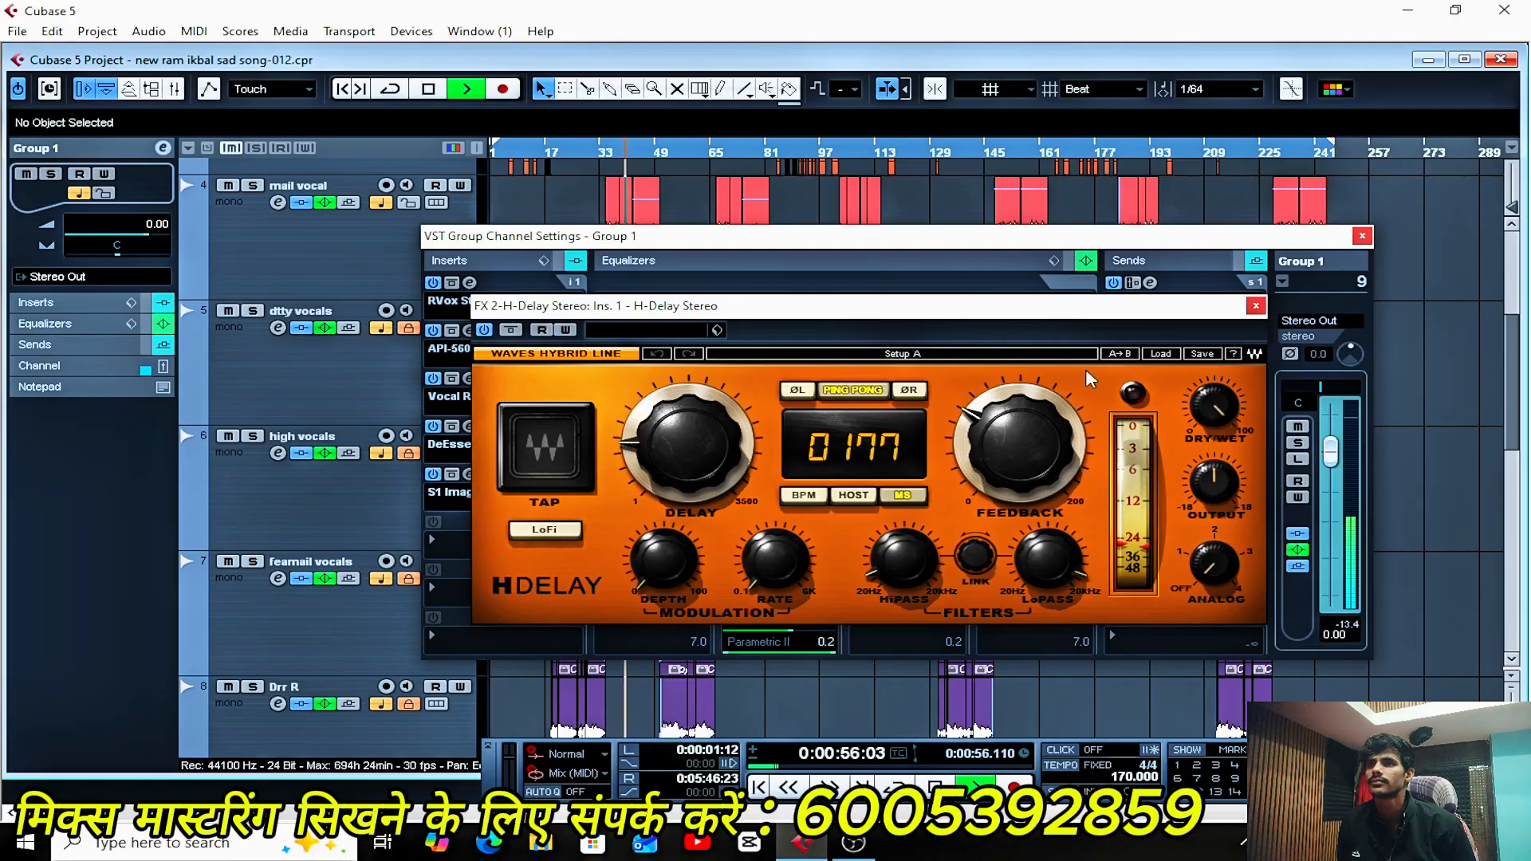
key(space)
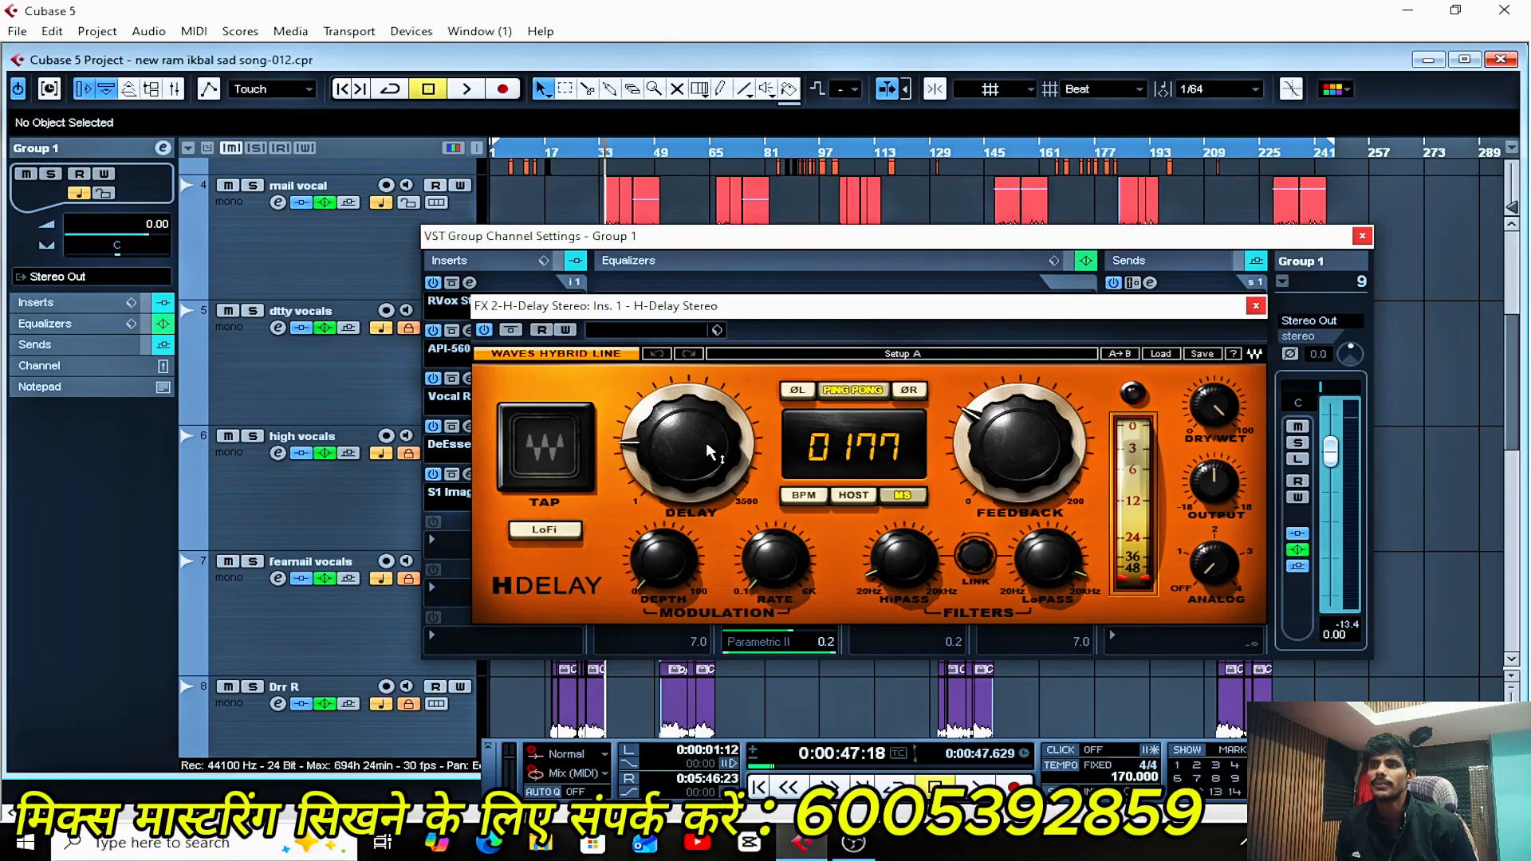
click(1257, 306)
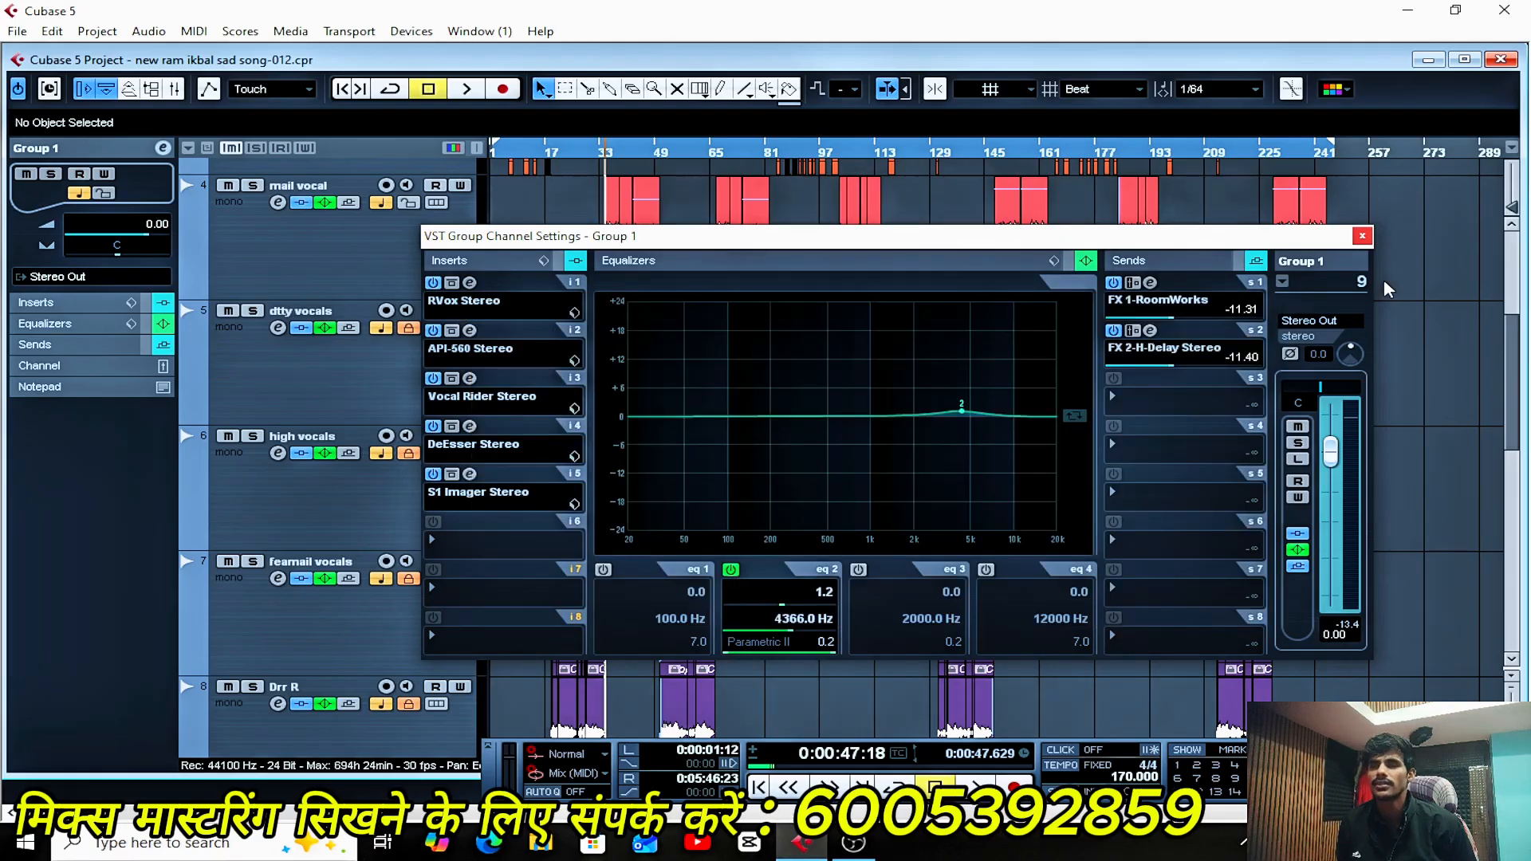
click(1363, 237)
- Expand the FX Channels folder in the track list and open the channel settings of FX 1-RoomWorks
scroll(644, 591, down, 1)
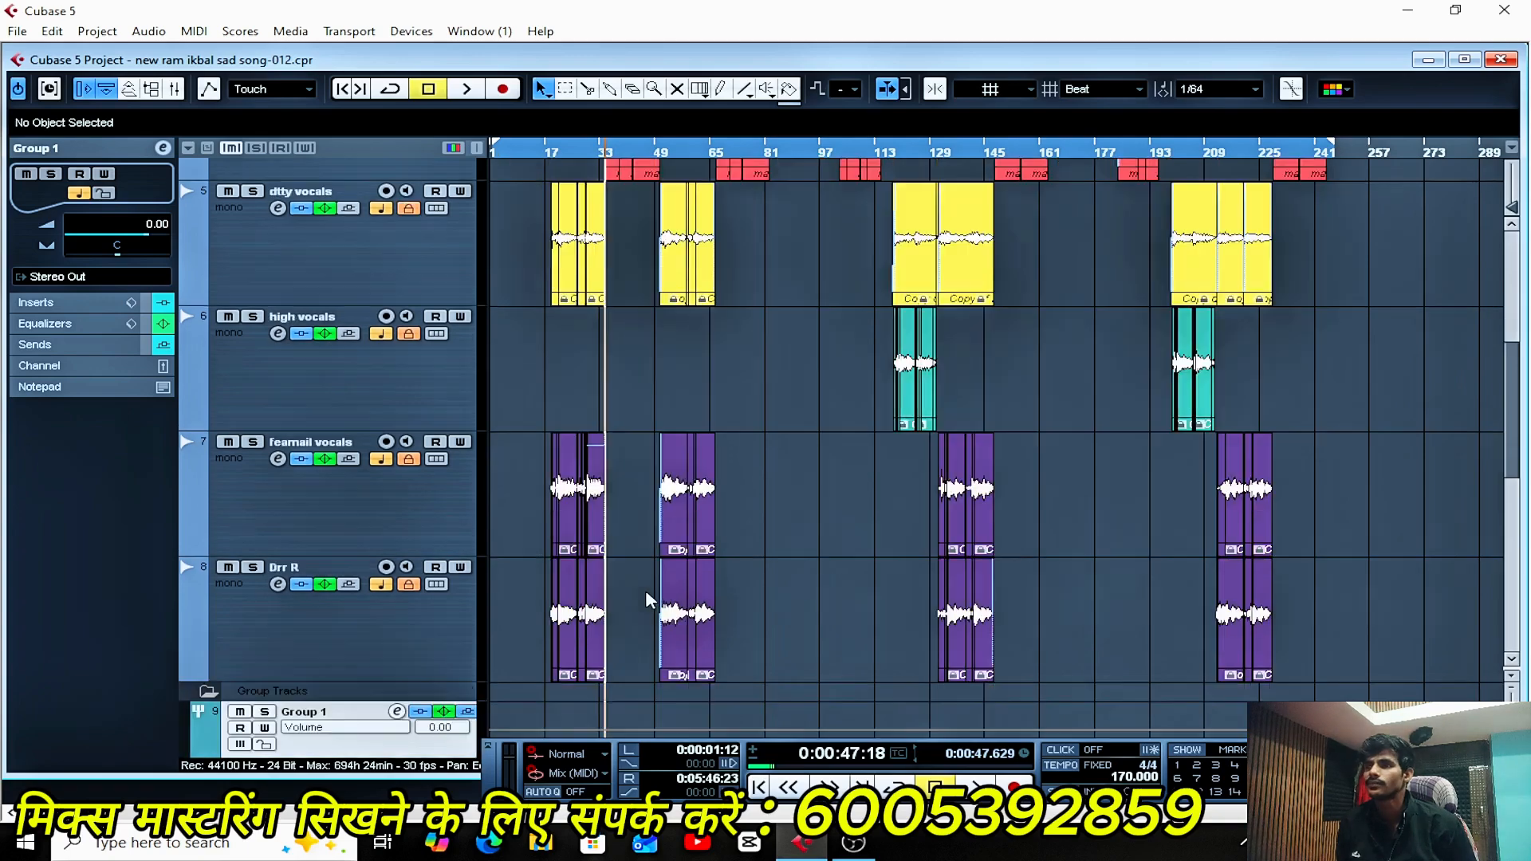
scroll(650, 594, up, 2)
scroll(718, 605, down, 2)
scroll(733, 607, down, 8)
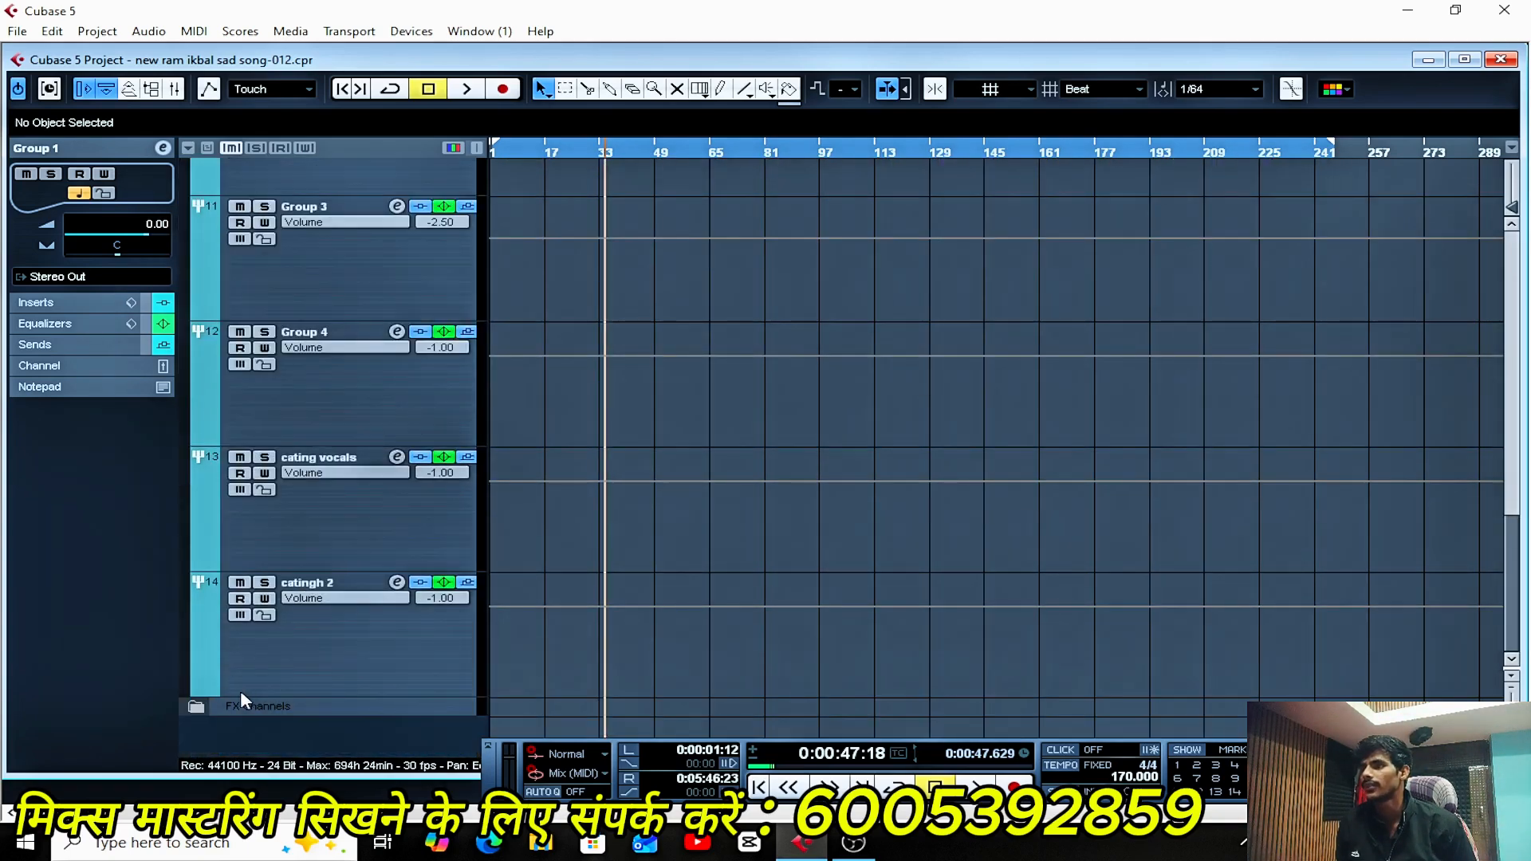
click(196, 707)
scroll(362, 656, down, 3)
click(406, 551)
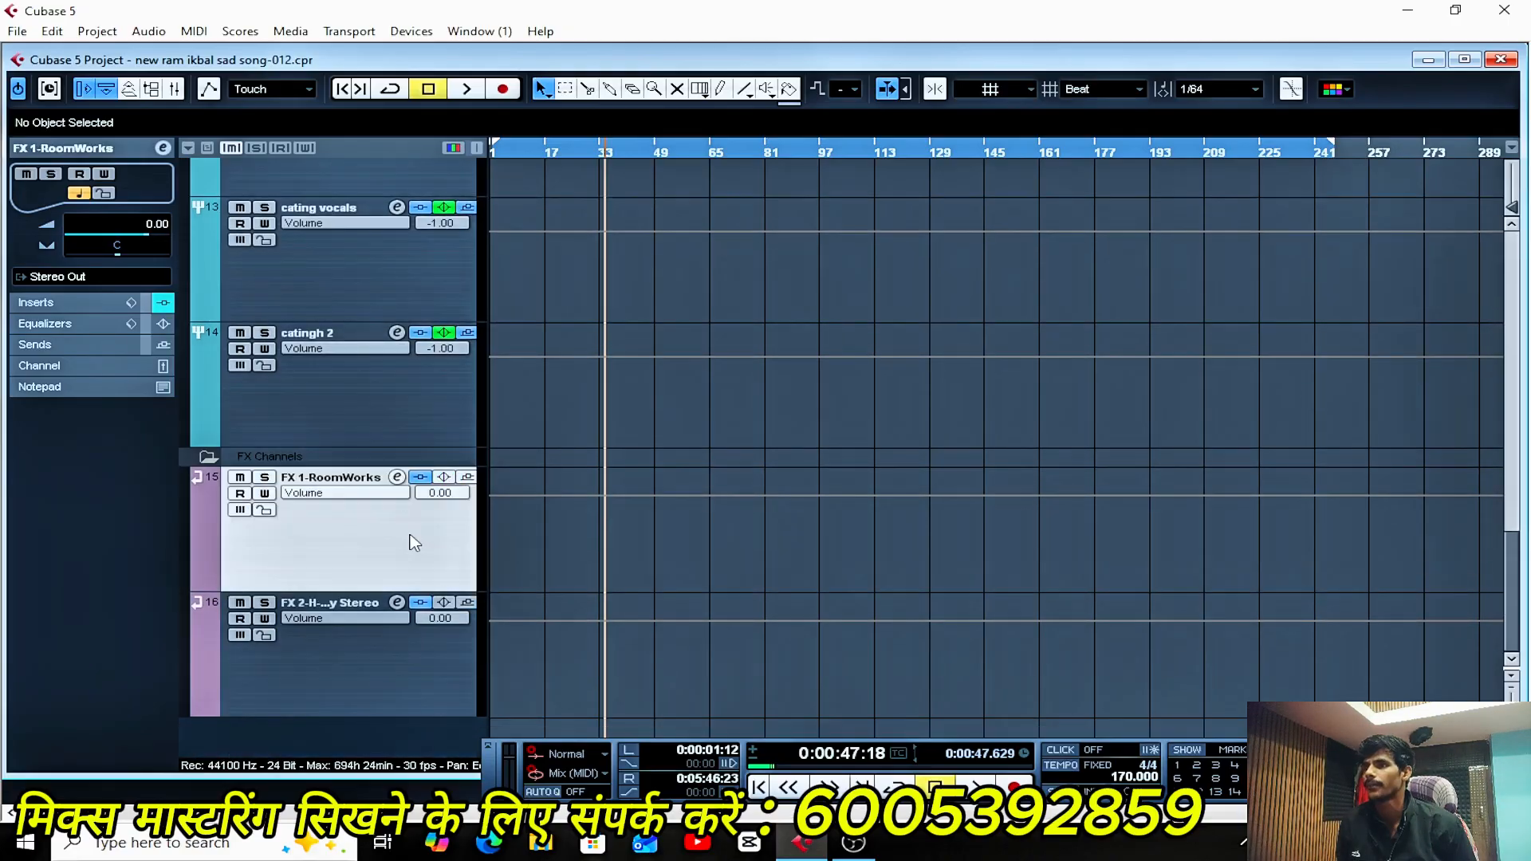
click(397, 478)
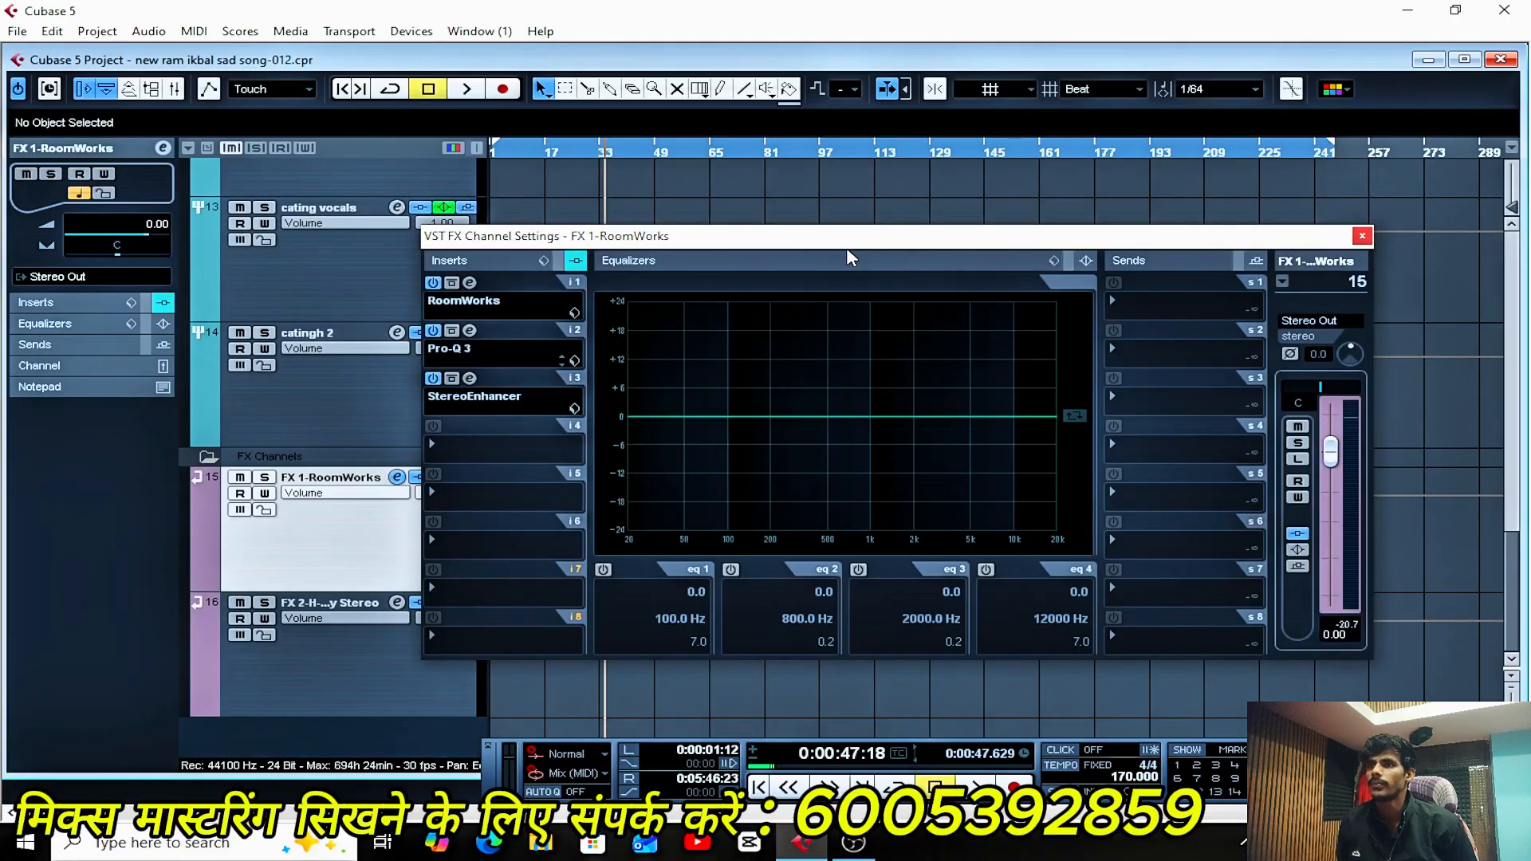
drag(838, 245, 873, 241)
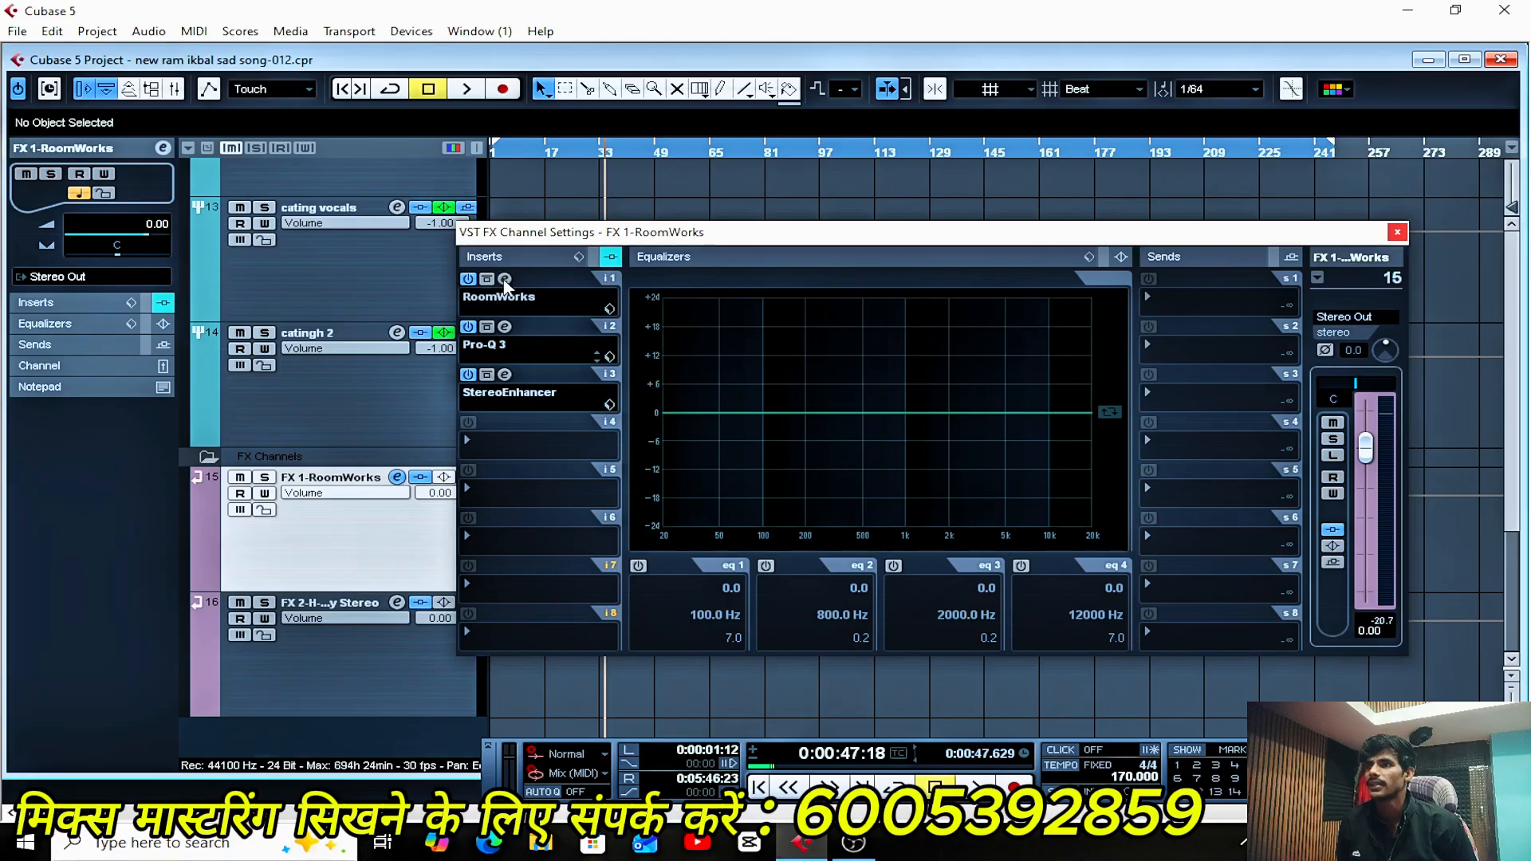
- Open Pro-Q 3 on FX 1-RoomWorks, compare playback with it bypassed and active, inspect its filter bands, and close it
click(505, 326)
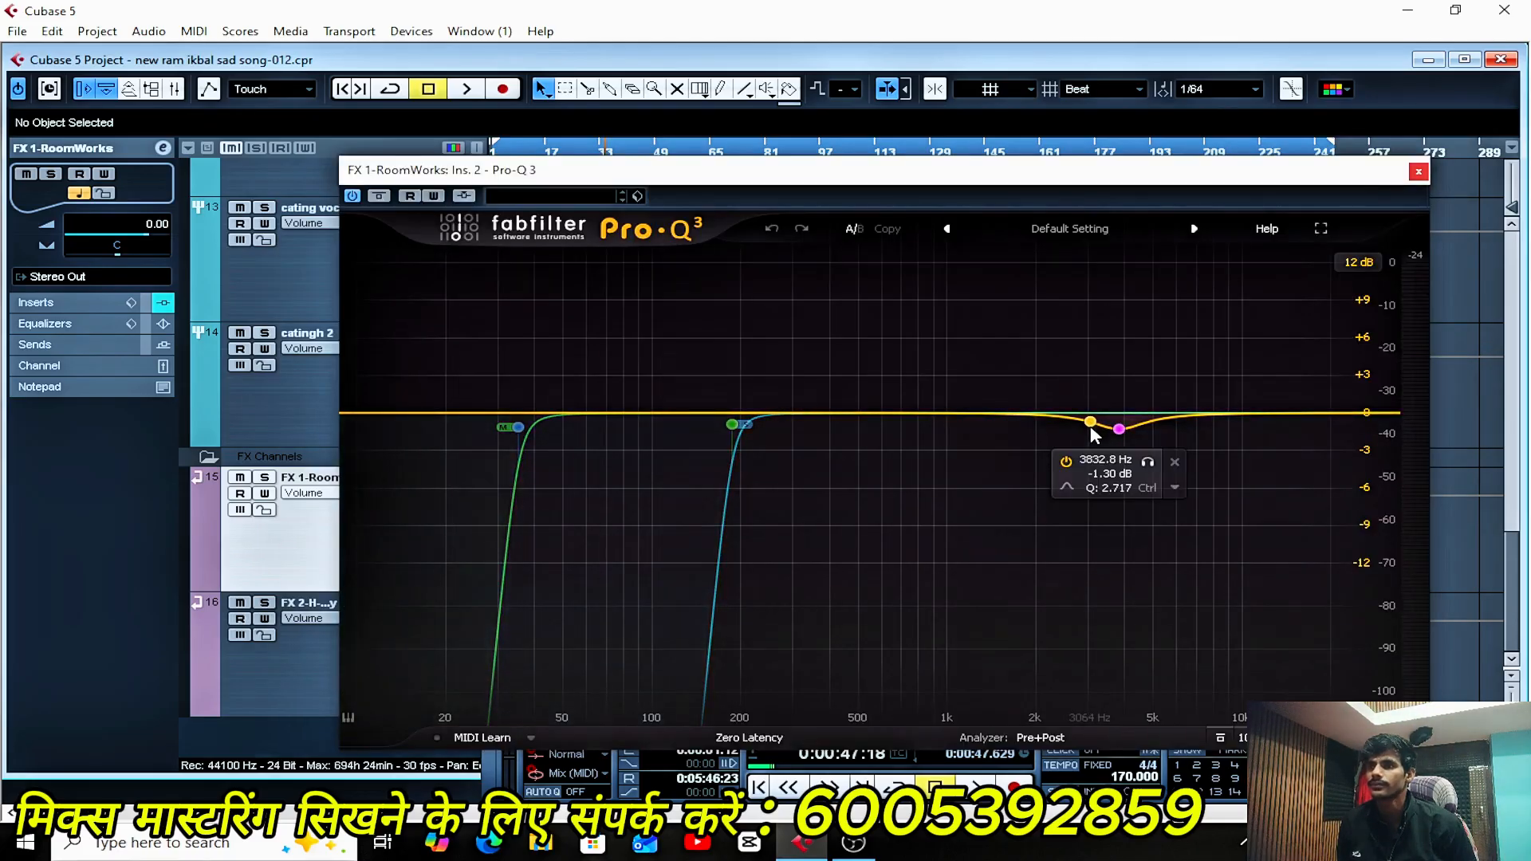
drag(1001, 179, 1053, 173)
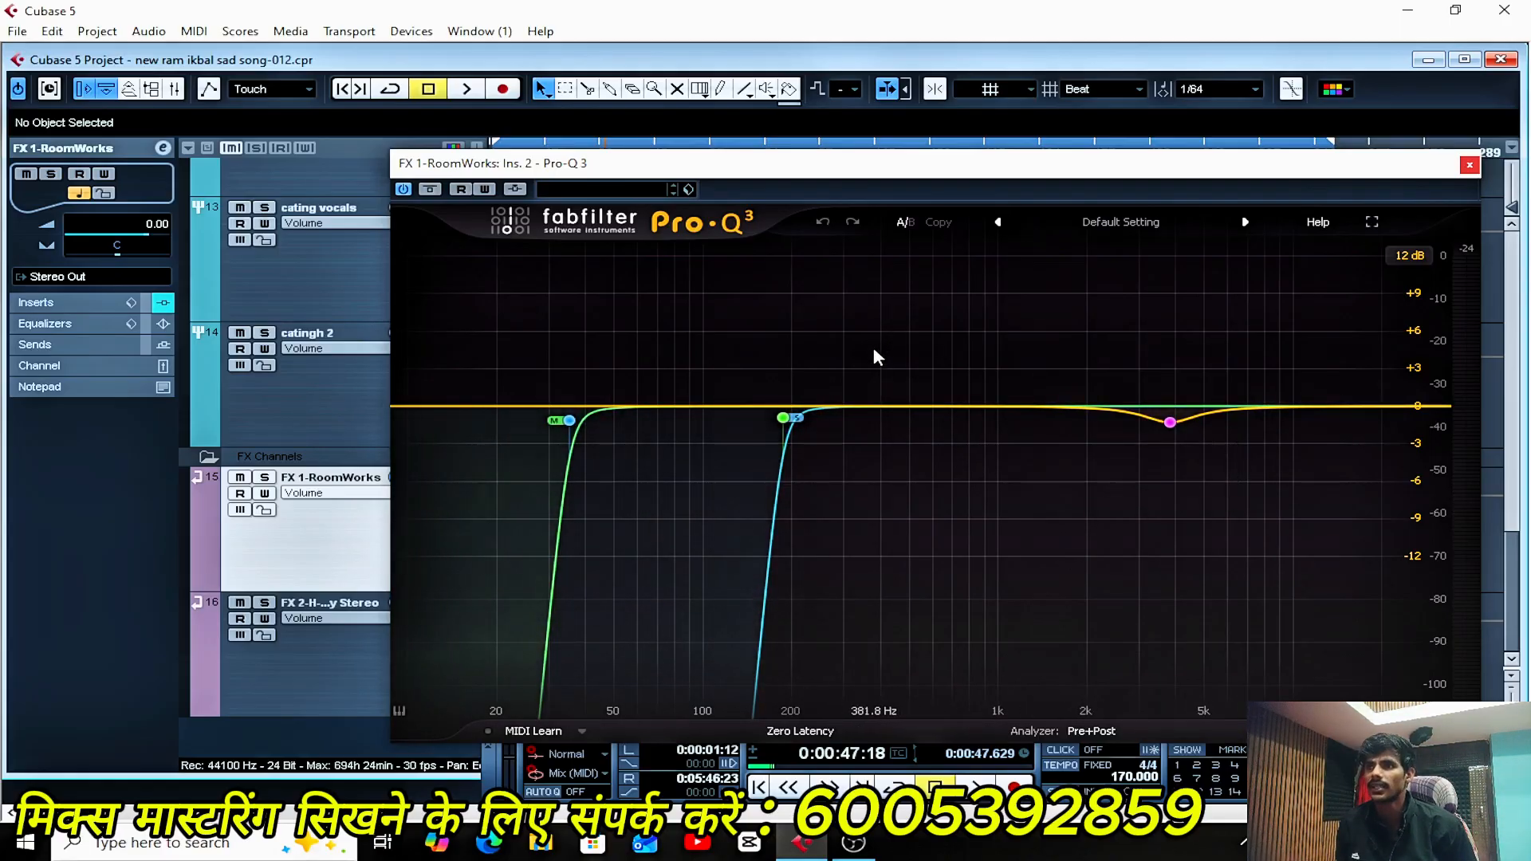
key(space)
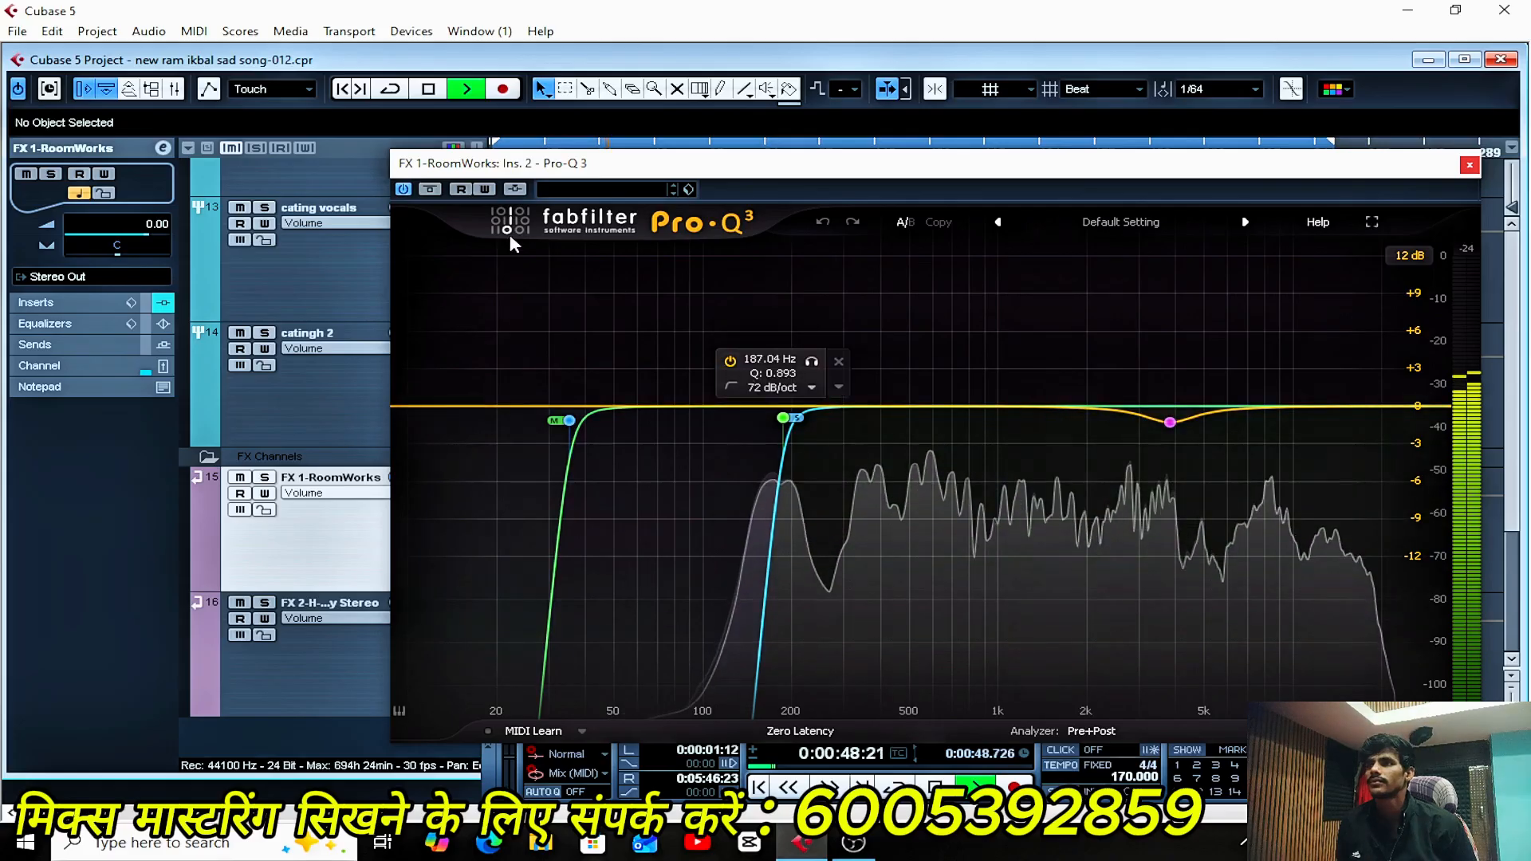
click(404, 190)
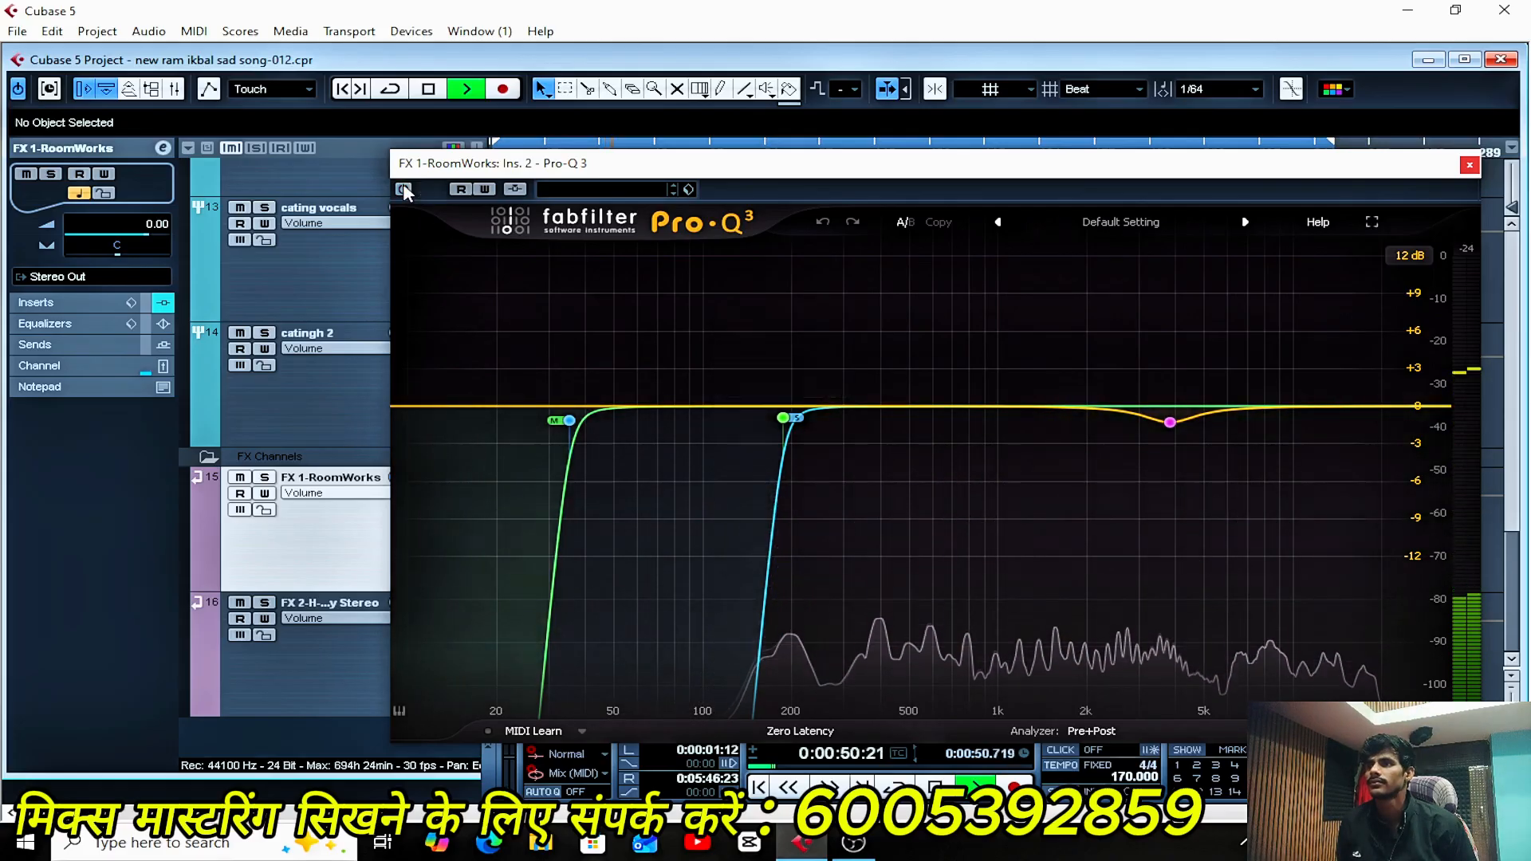
click(404, 190)
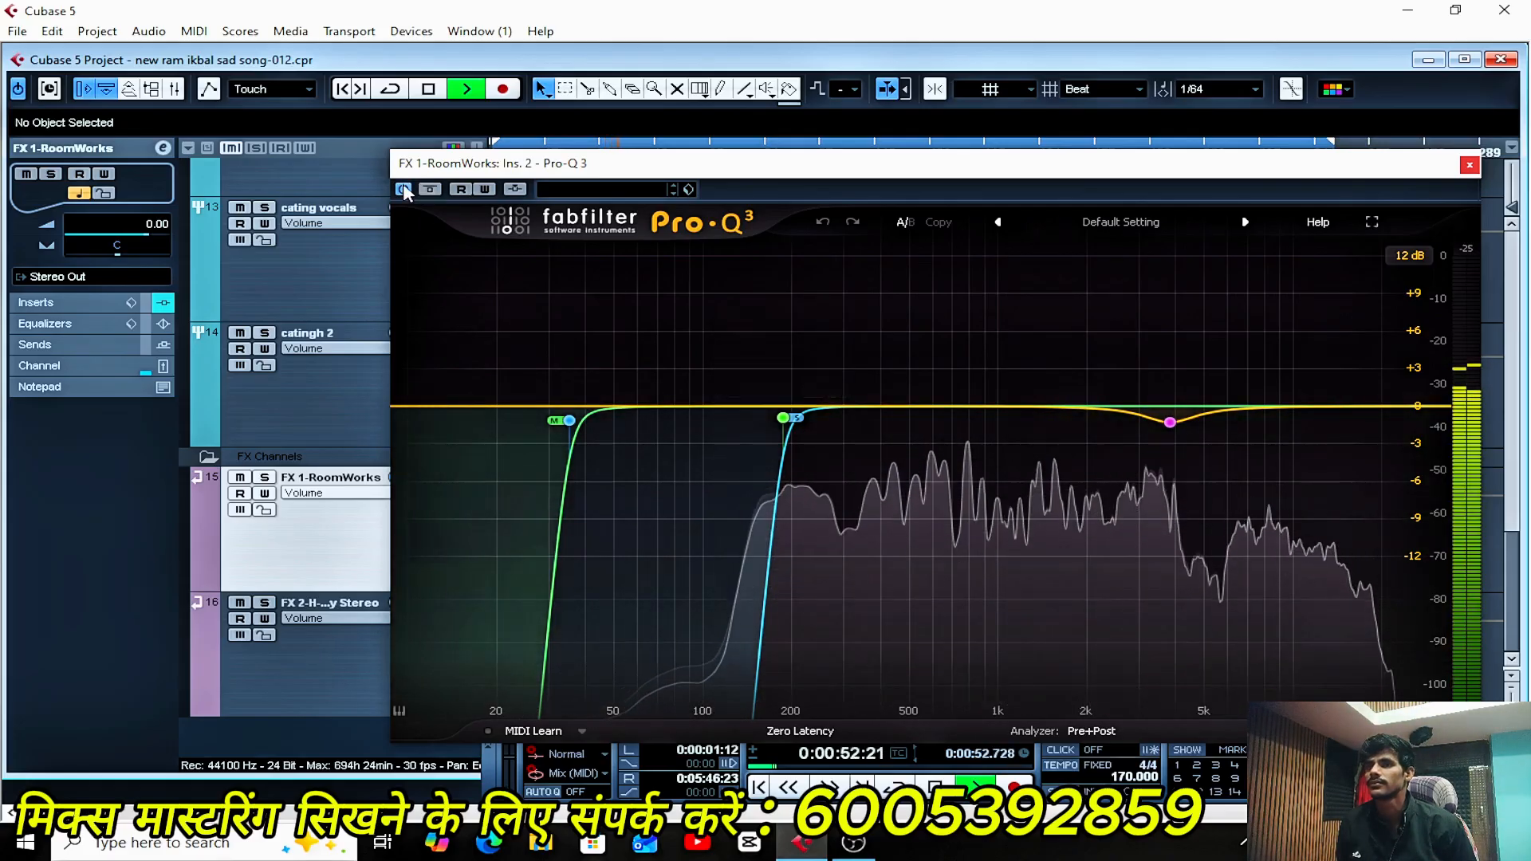
key(space)
mouse_move(811, 433)
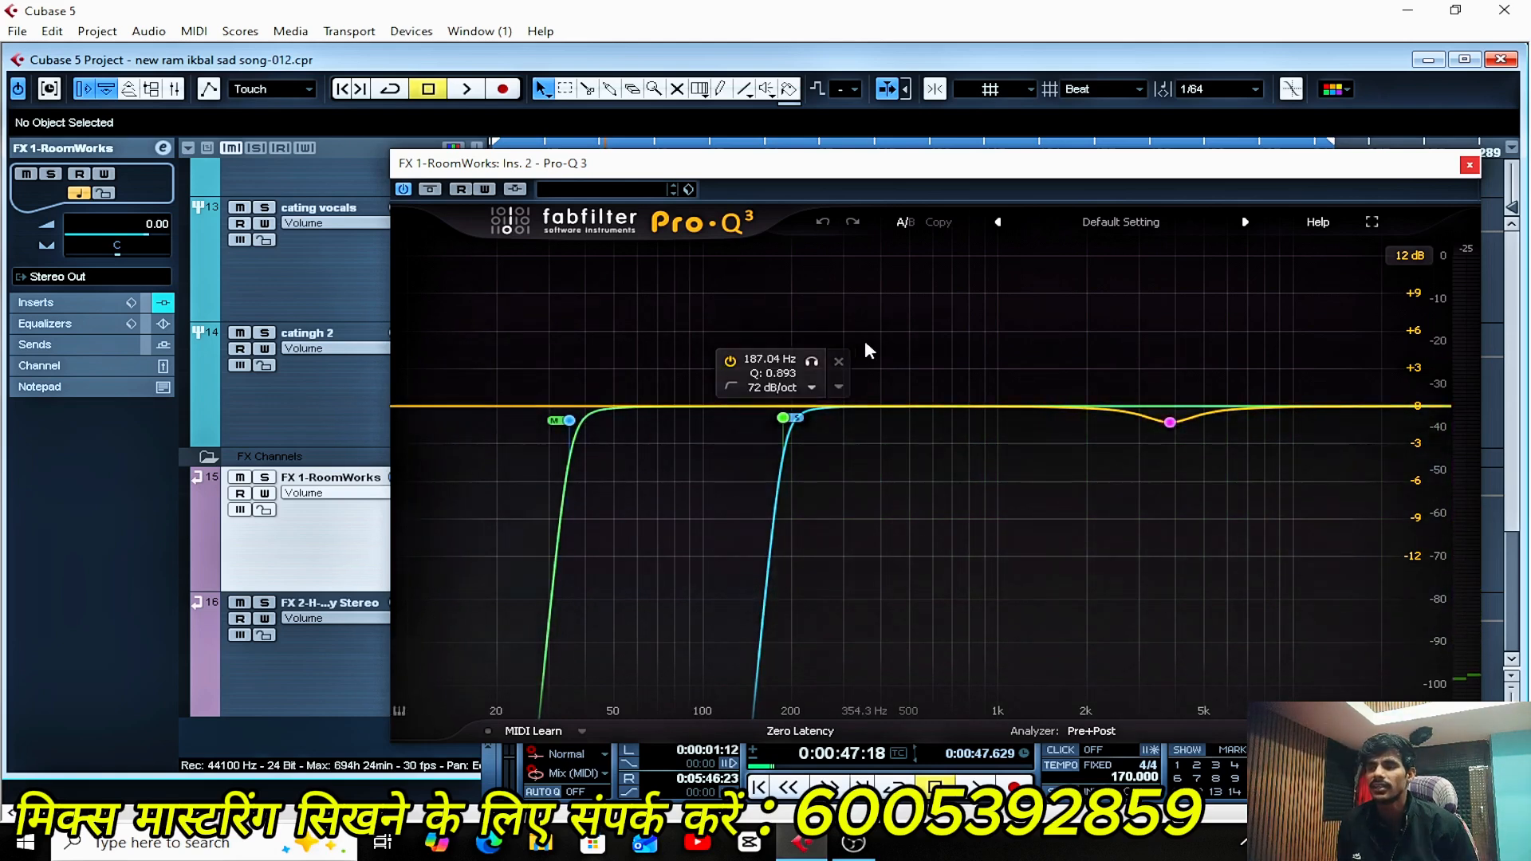
click(1170, 423)
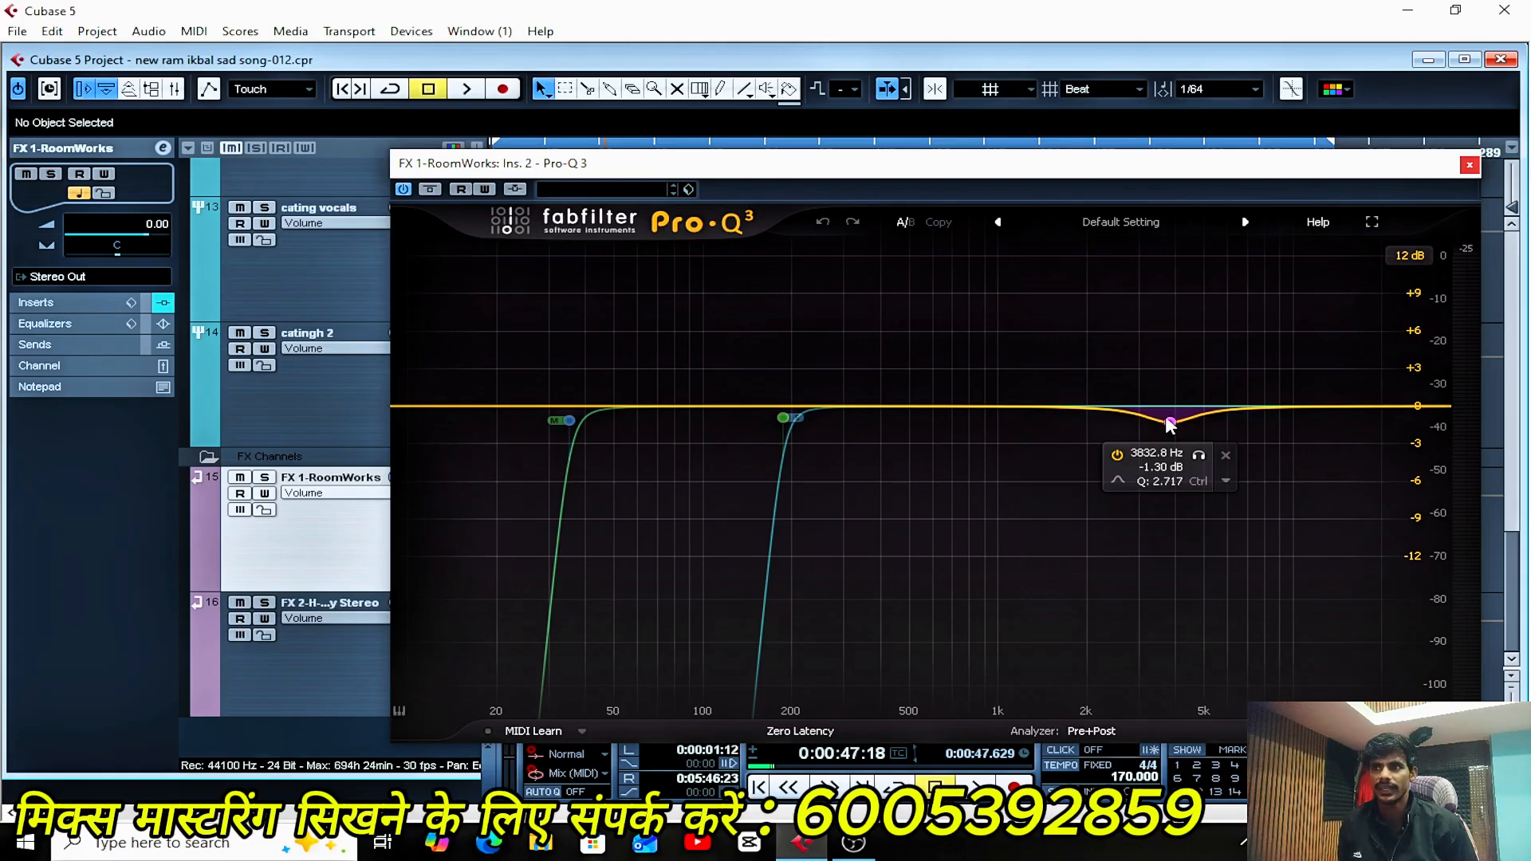
click(1470, 166)
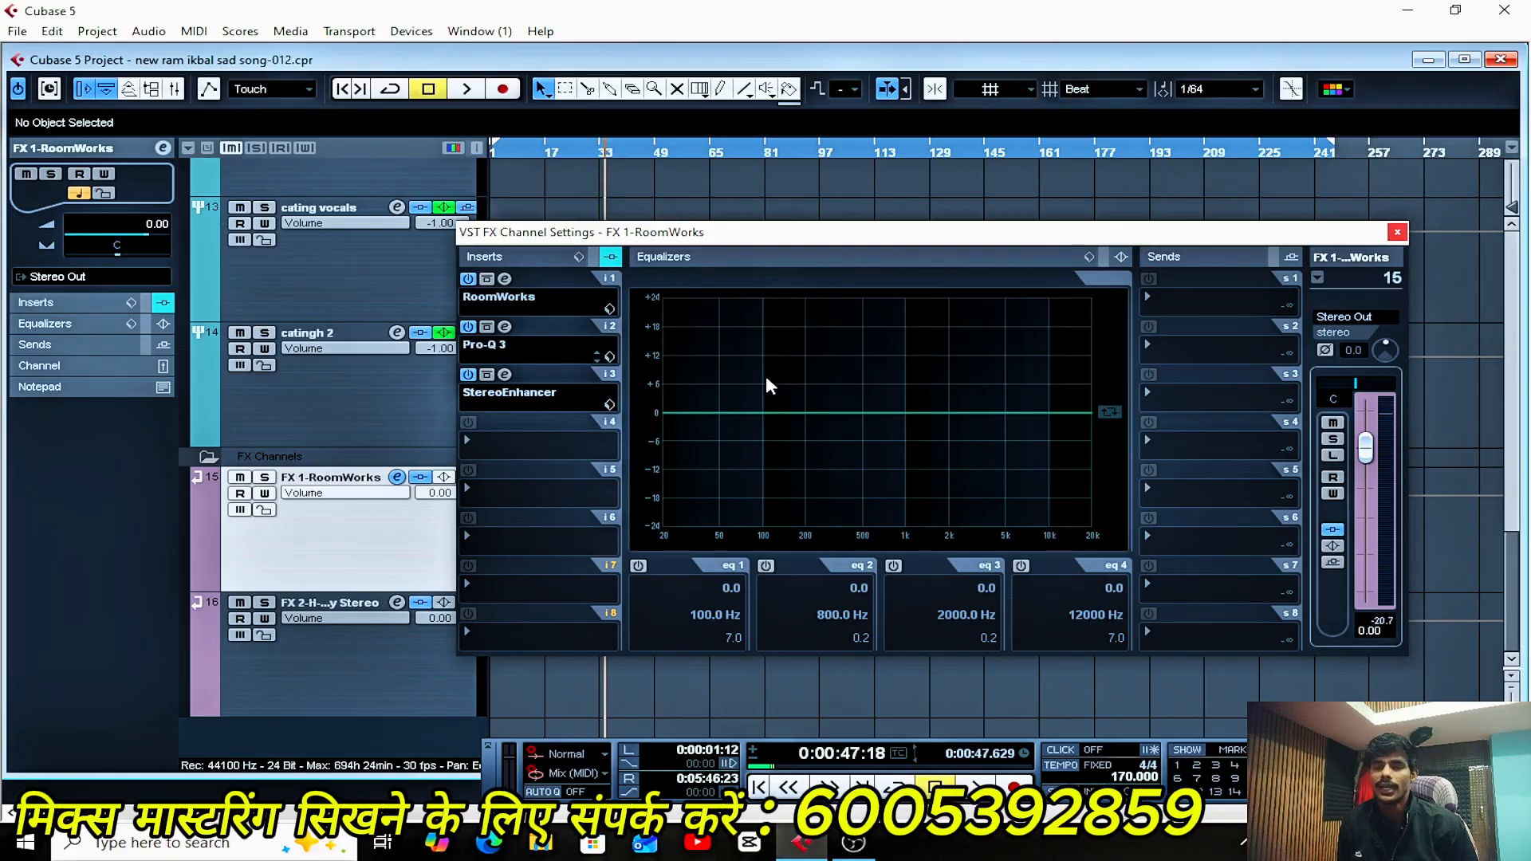
- Open the StereoEnhancer on FX 1-RoomWorks, audition it briefly, and close its editor and the channel settings
click(505, 375)
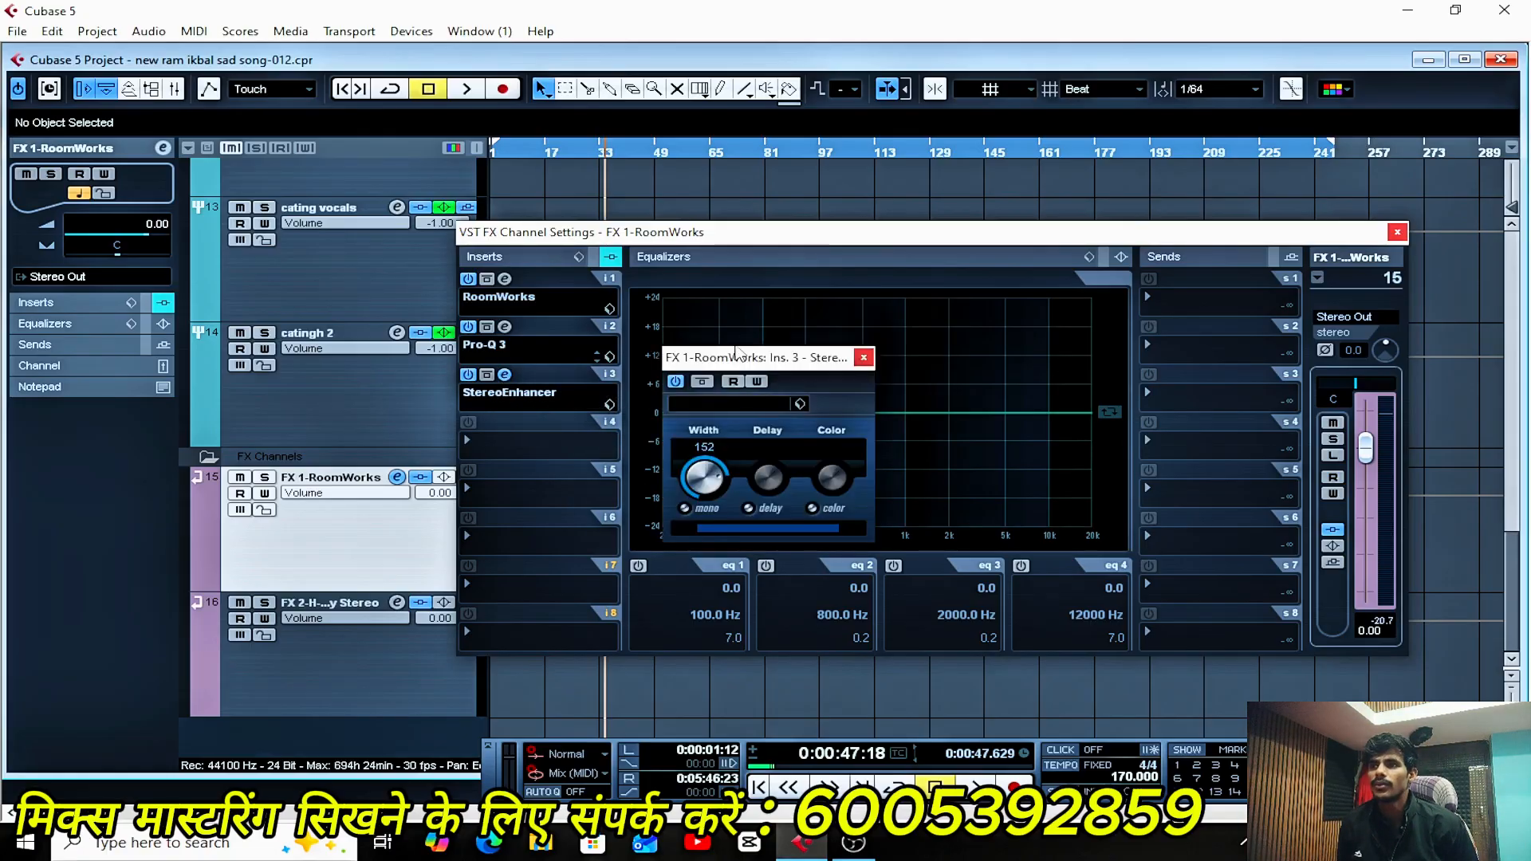
drag(737, 350, 758, 339)
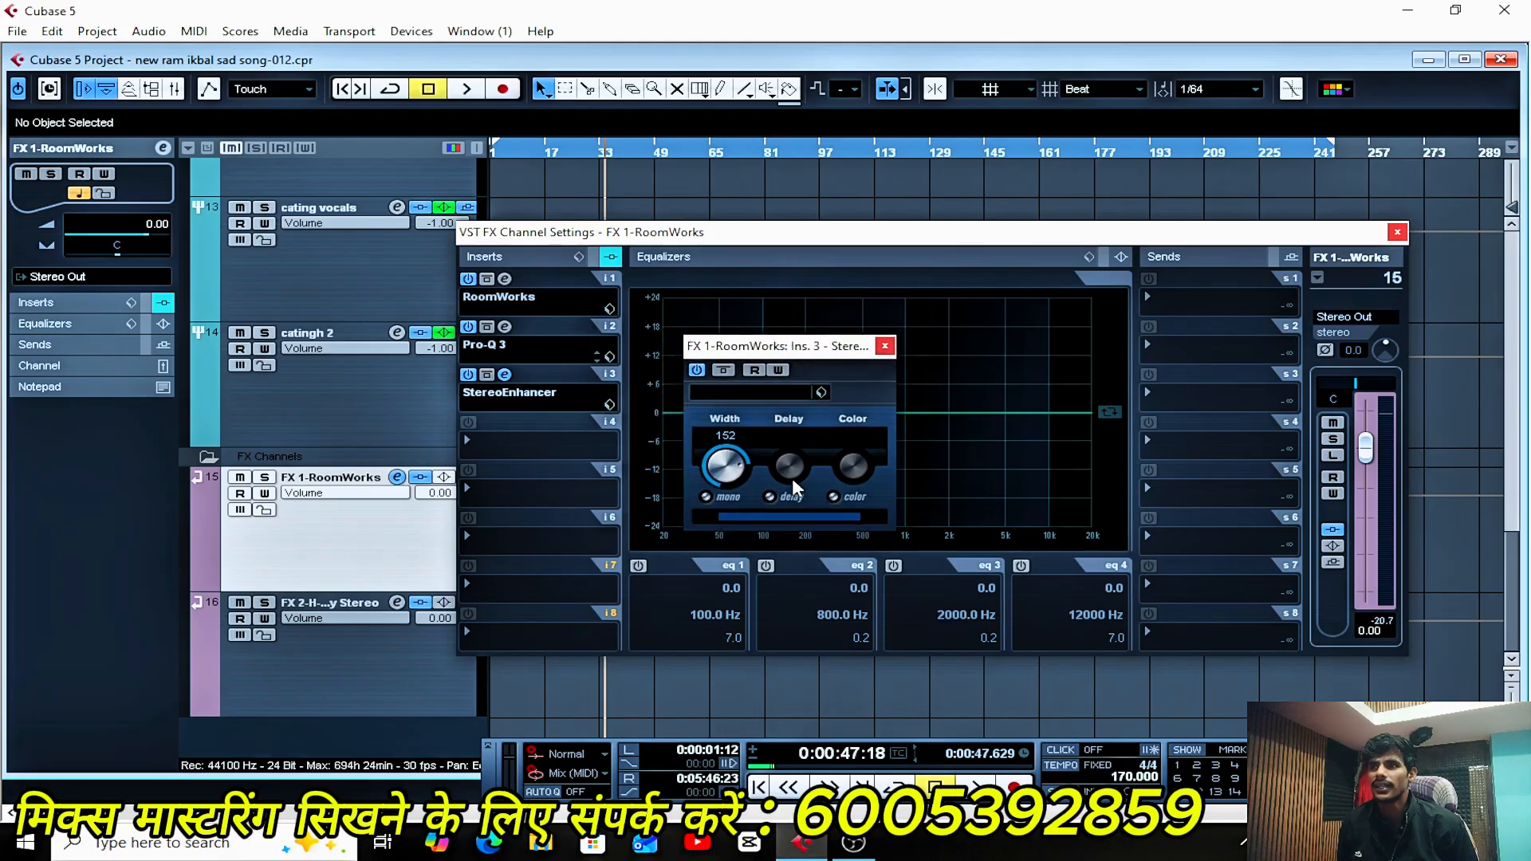
key(space)
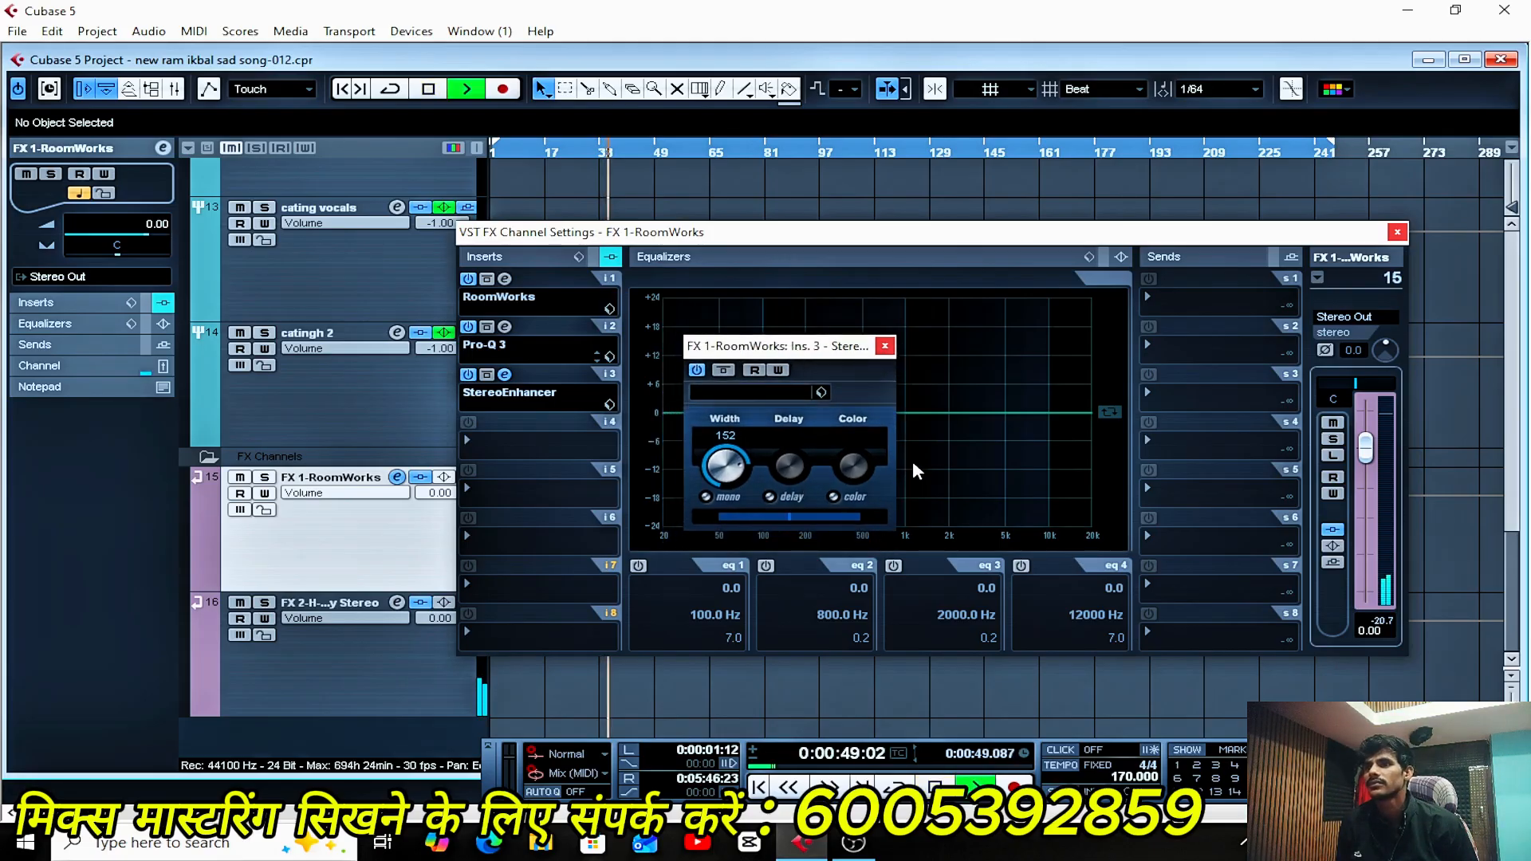
key(space)
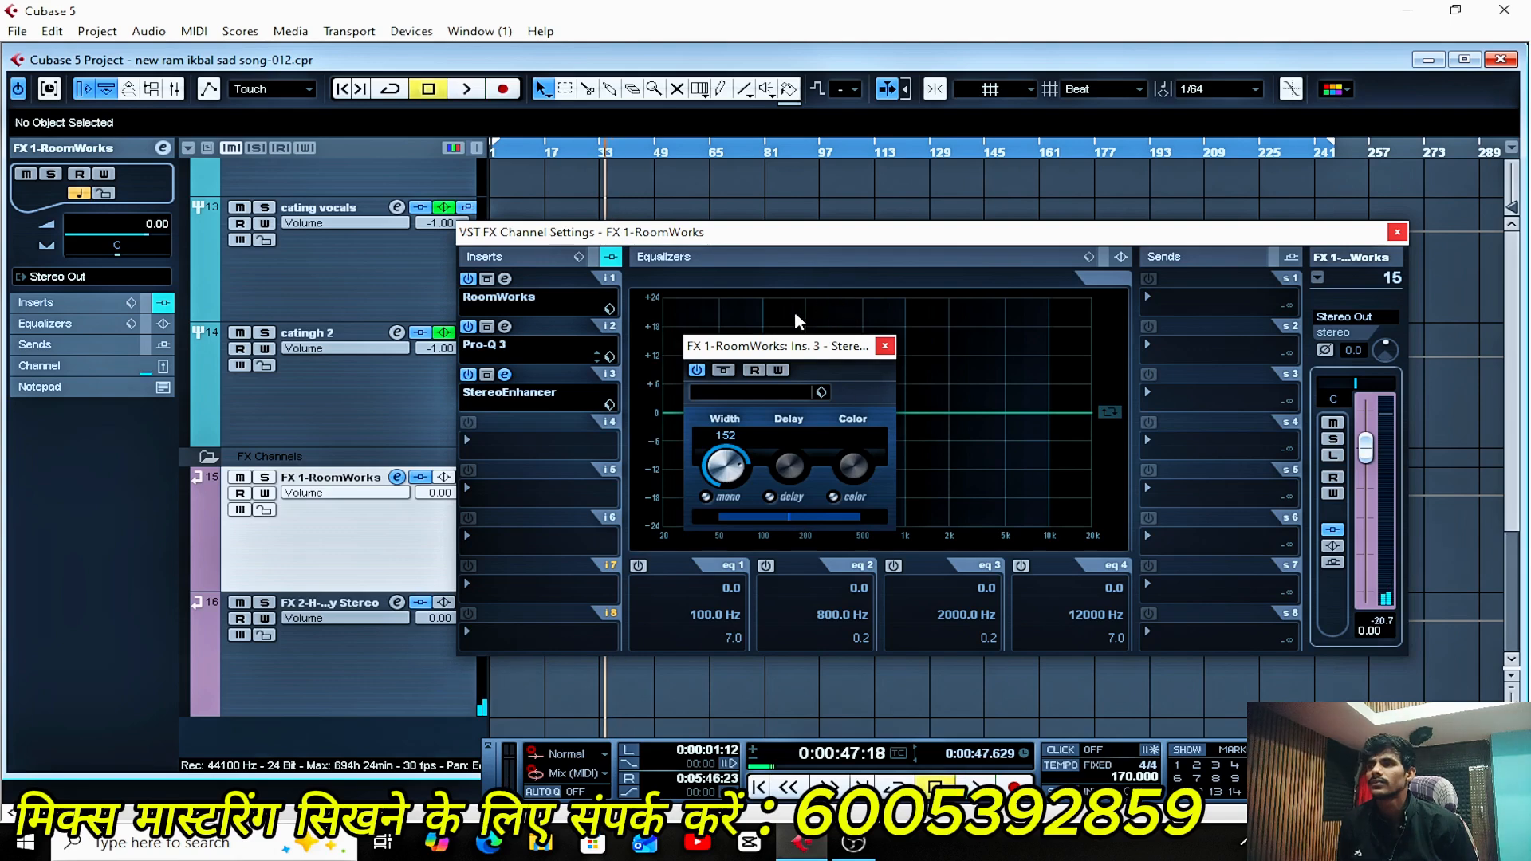
click(885, 346)
click(1397, 232)
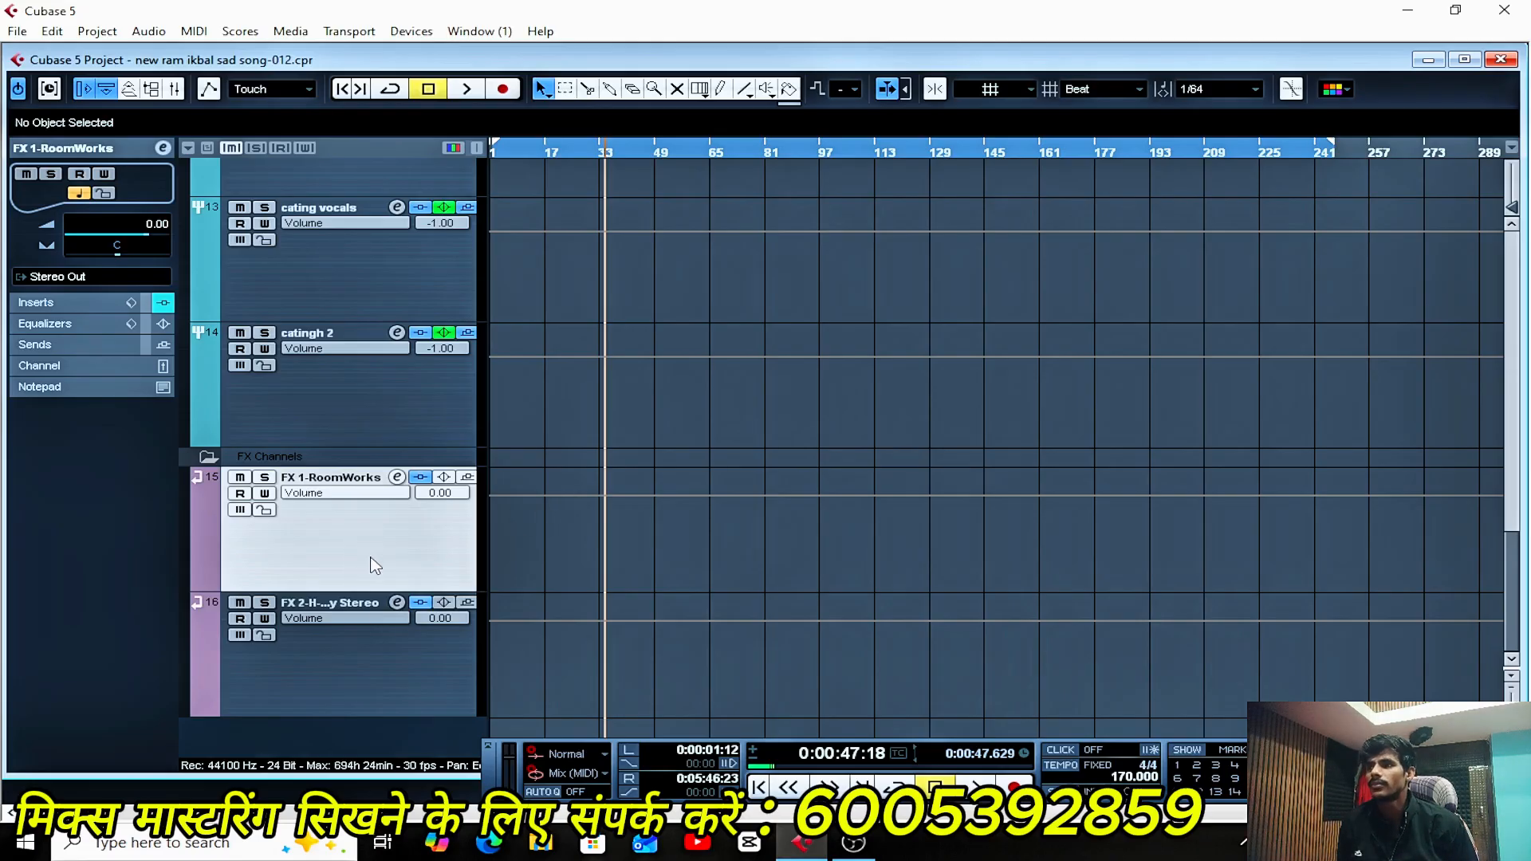
- Mute the mail vocal track and move the playback position to bar 17, where the dtty vocals clips begin
scroll(792, 558, up, 10)
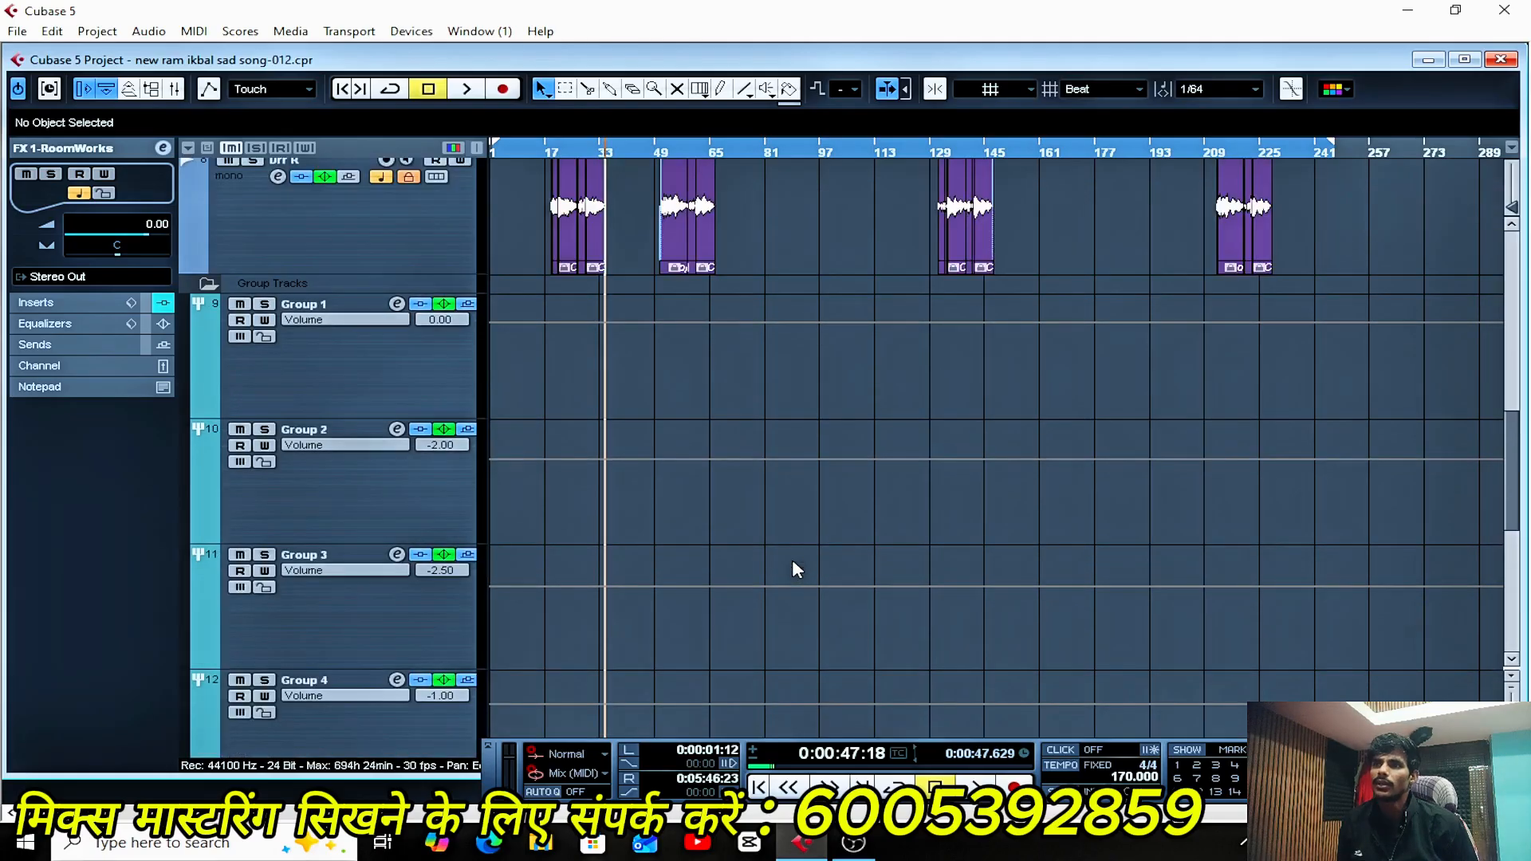
scroll(792, 568, down, 1)
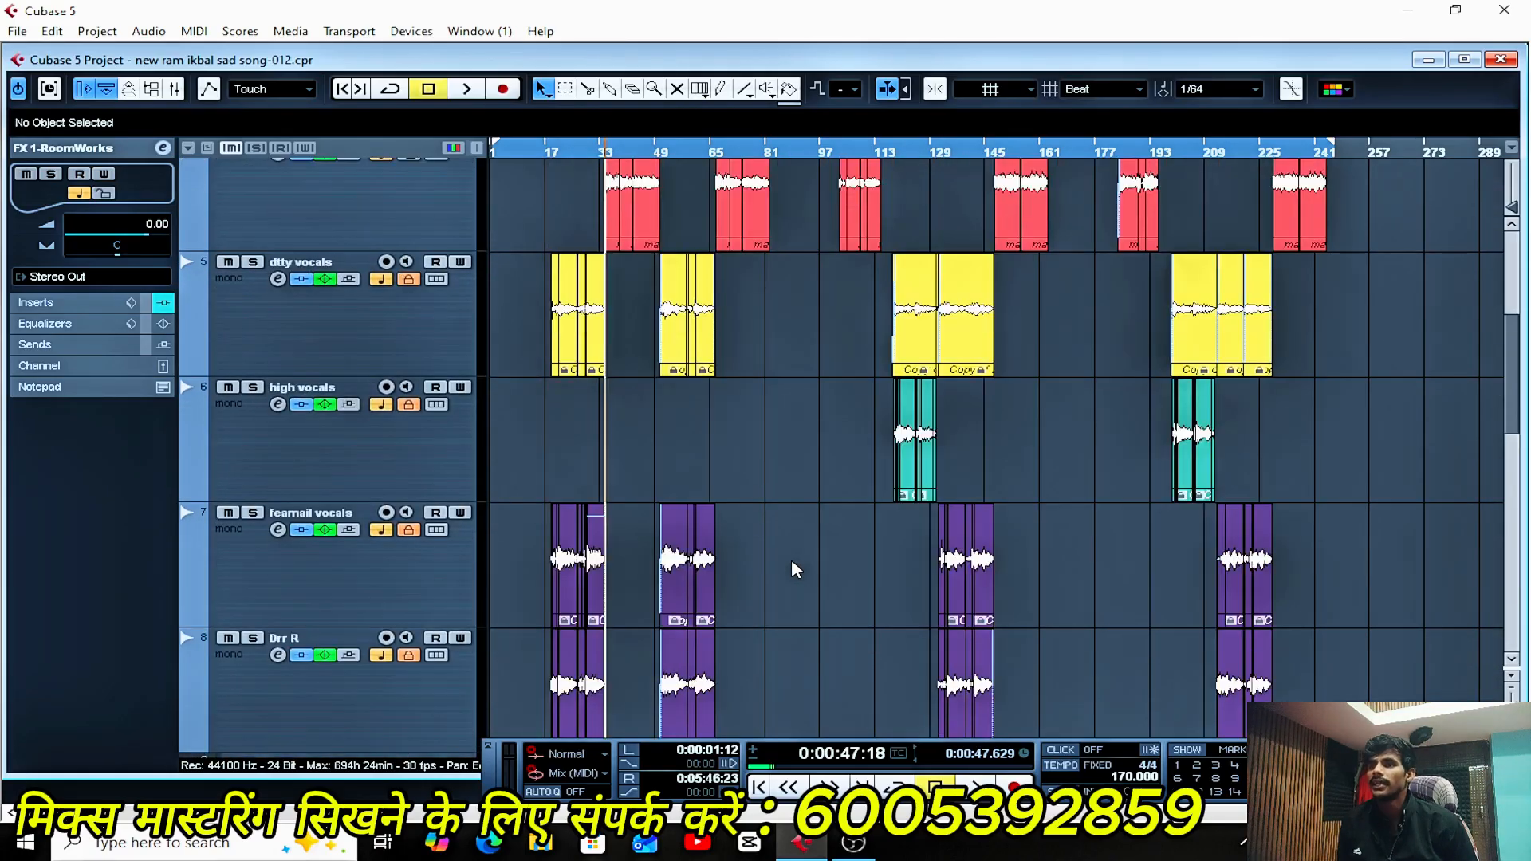
scroll(792, 568, up, 1)
scroll(792, 568, down, 1)
scroll(794, 569, up, 1)
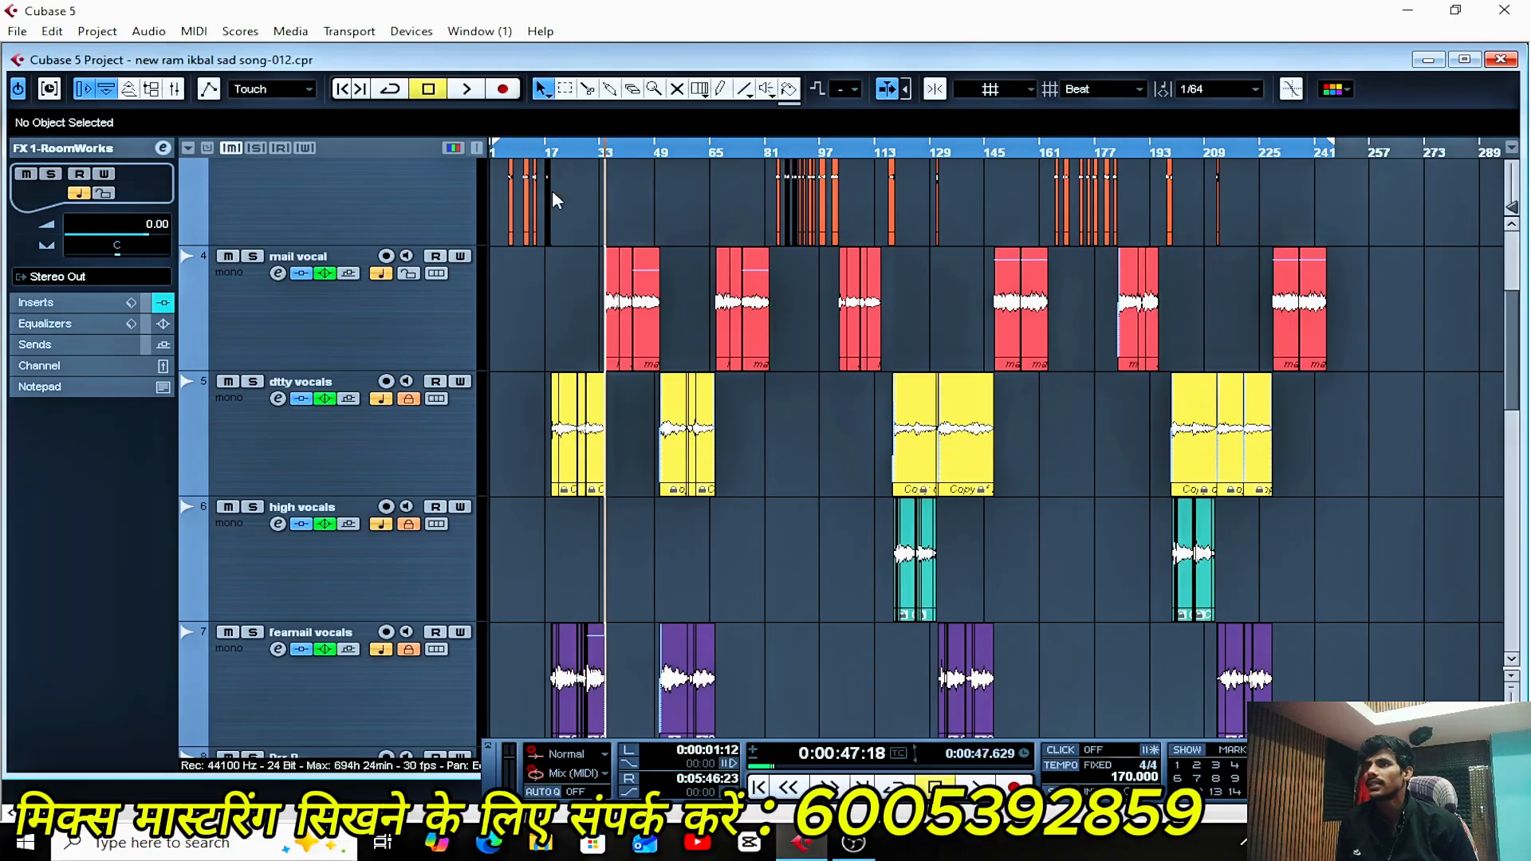
click(228, 256)
click(552, 152)
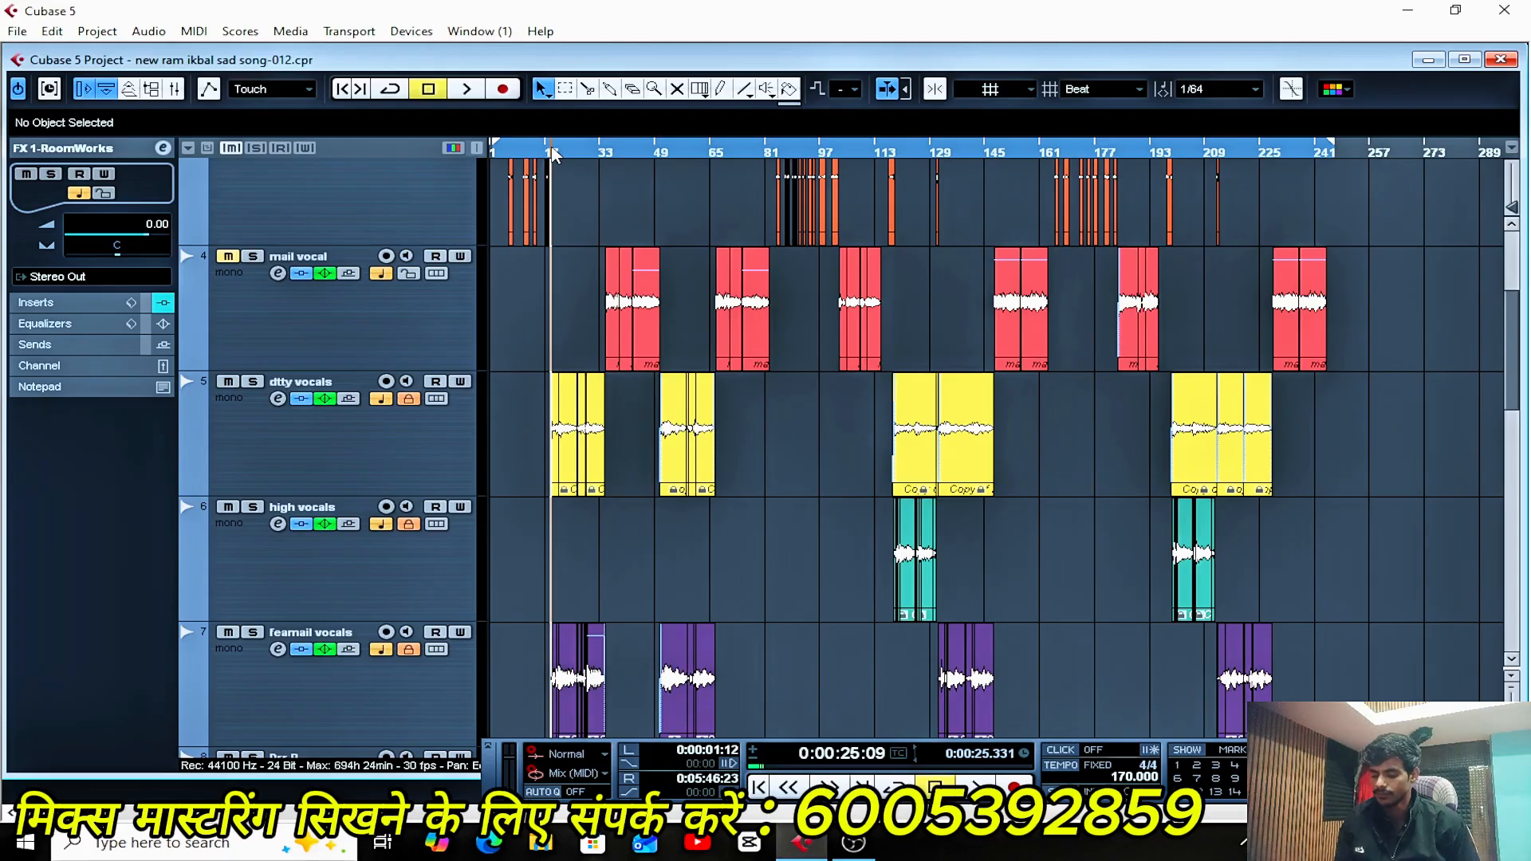
- Mute the feamail vocals and Drr R tracks so they stay out of the dtty vocals audition
click(234, 634)
scroll(283, 658, down, 1)
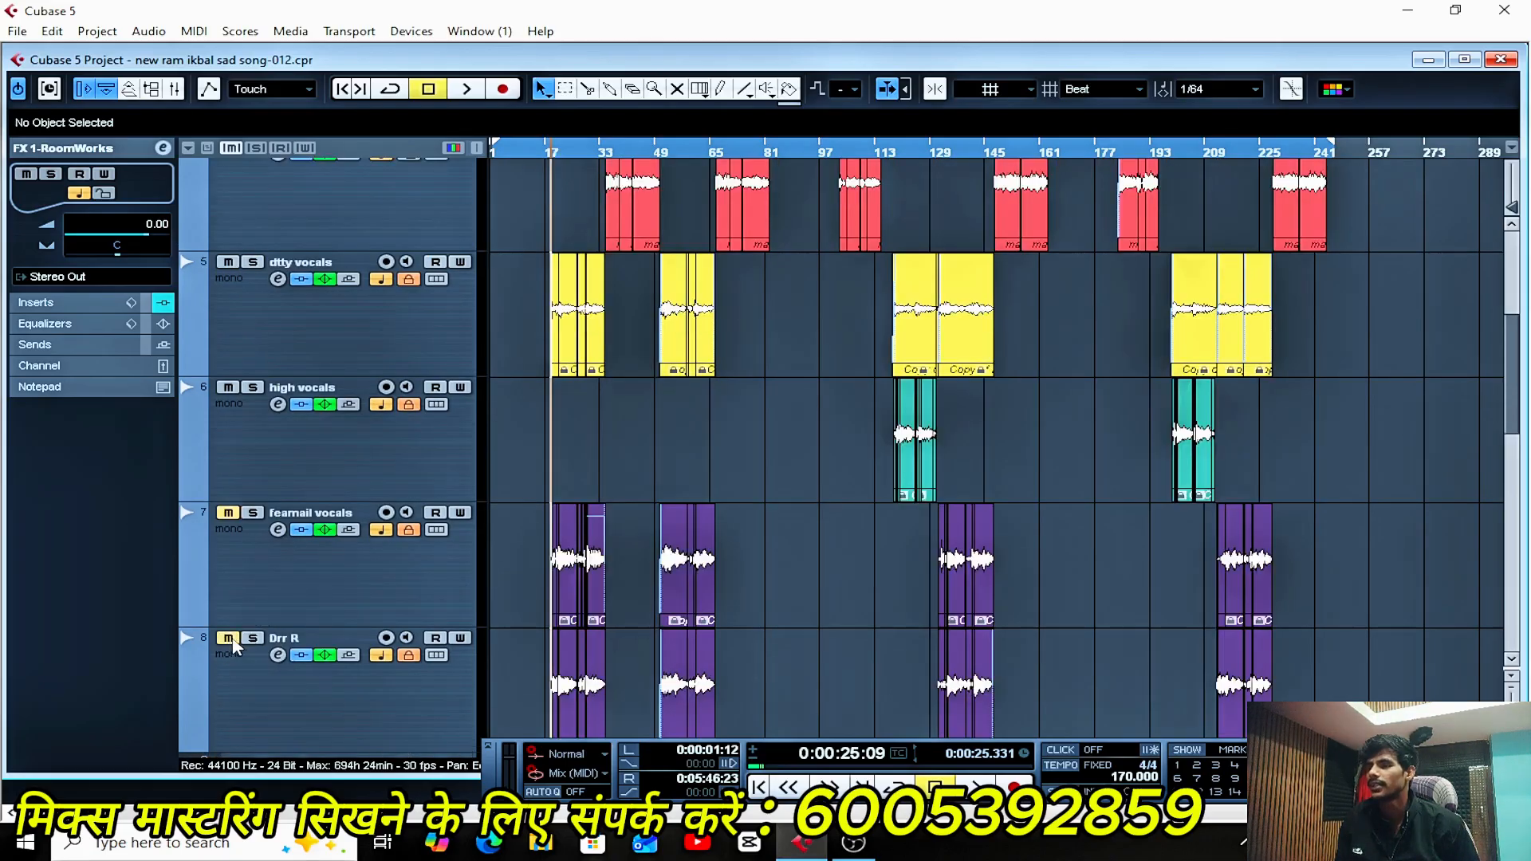
scroll(639, 554, up, 1)
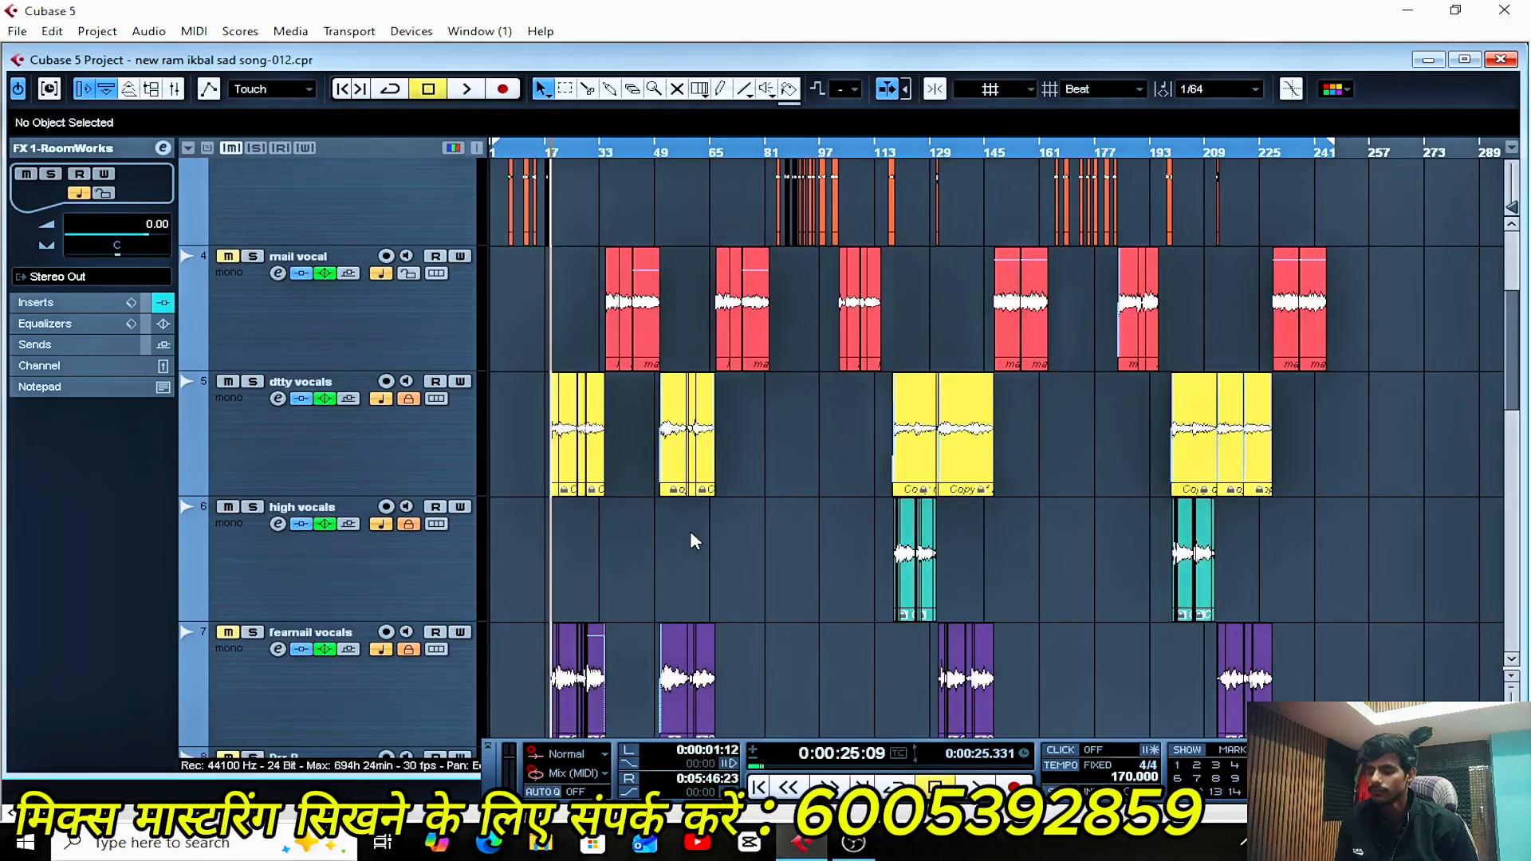
- Select the dtty vocals track and open its channel settings
key(h)
key(h)
key(h)
key(h)
key(h)
key(h)
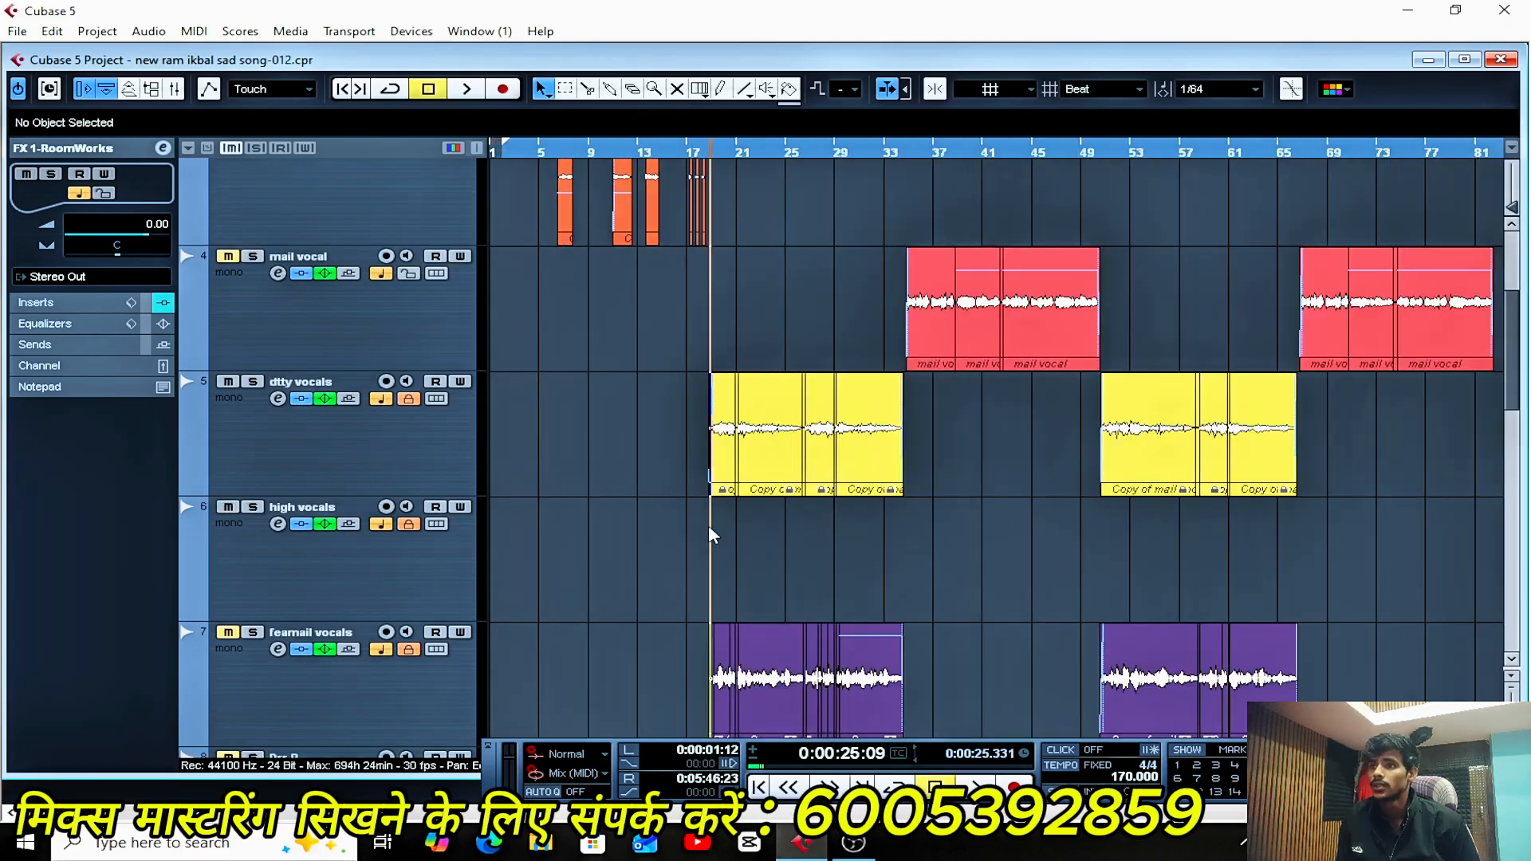
key(h)
key(g)
key(g)
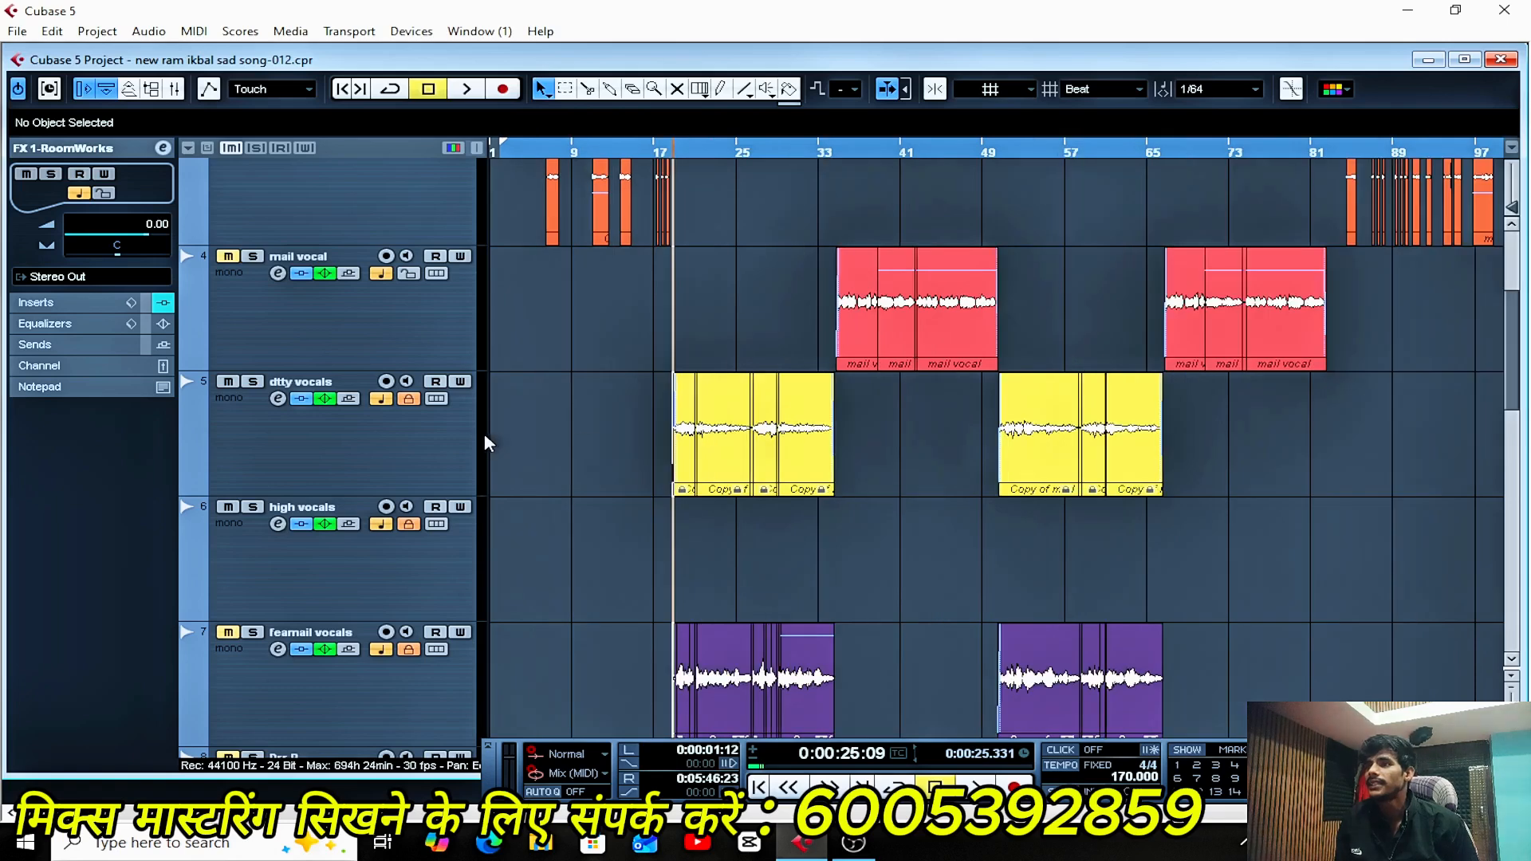
click(297, 432)
click(277, 400)
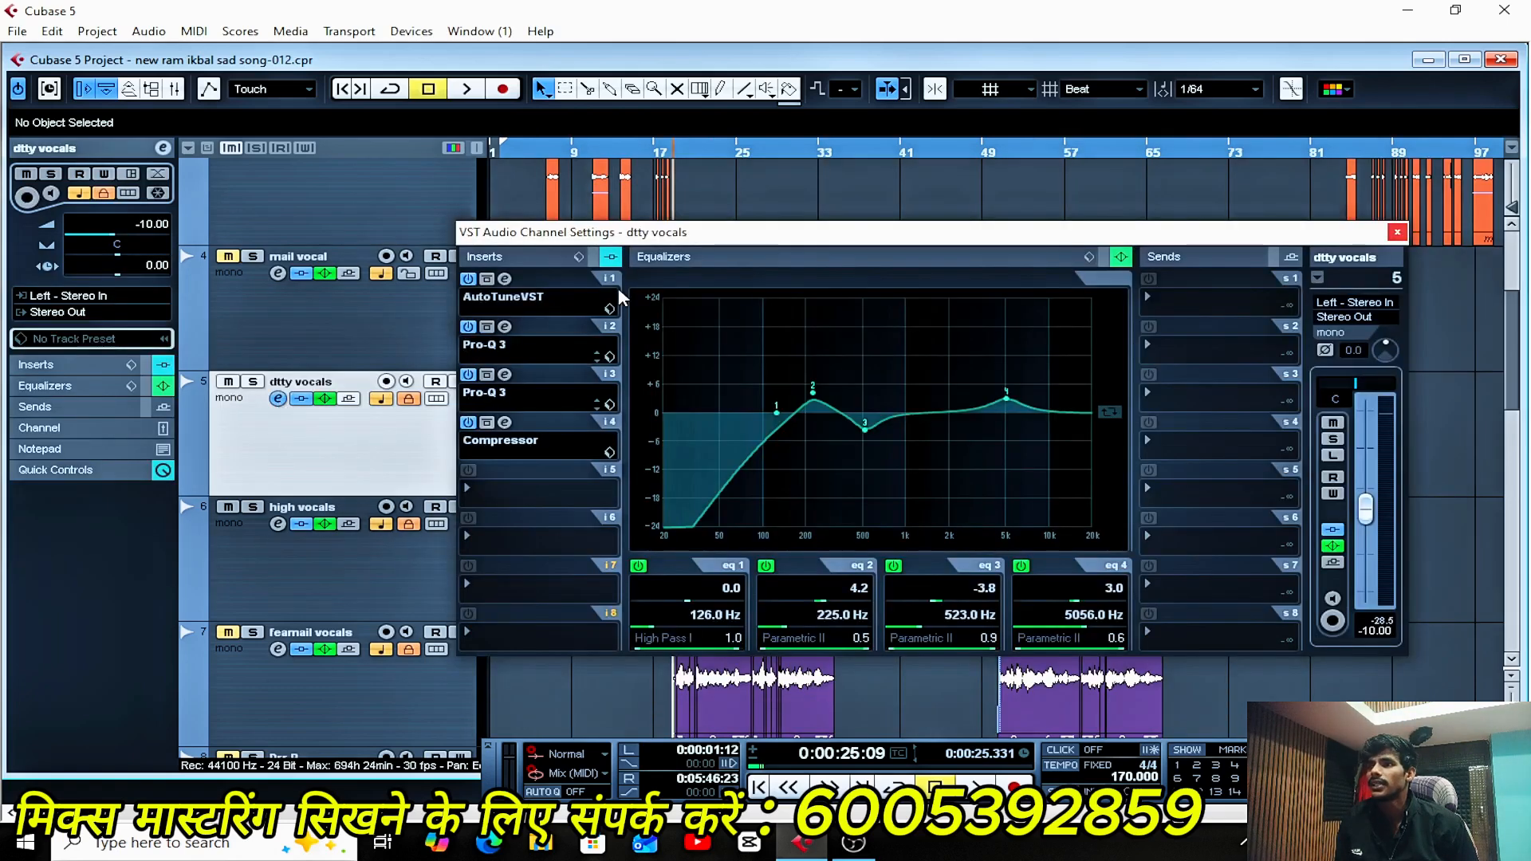
- Inspect the two Pro-Q 3 inserts and the Compressor on dtty vocals one after another, closing each editor
click(504, 326)
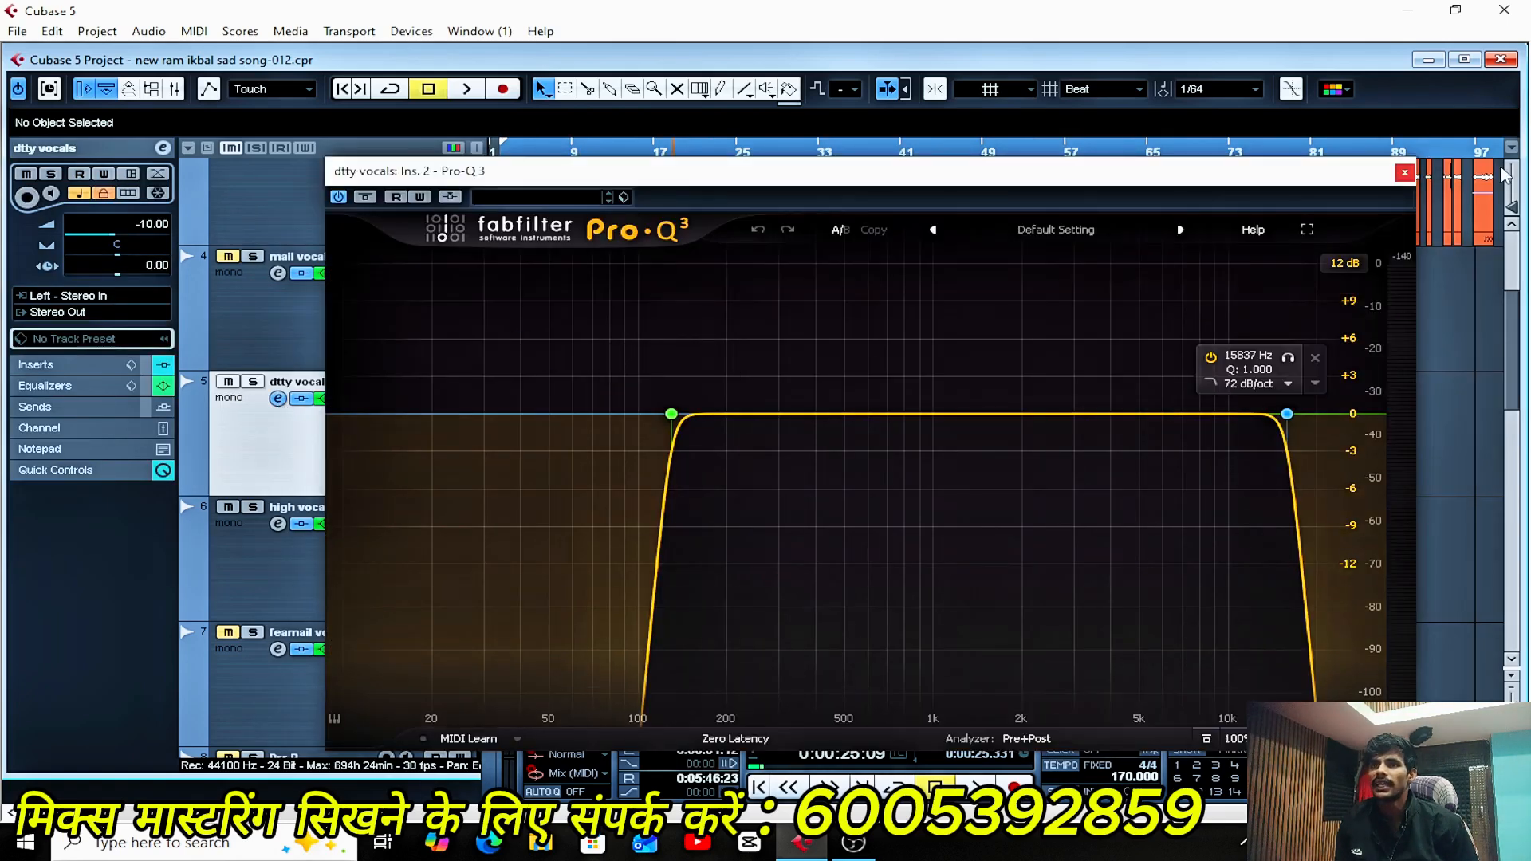
click(1404, 173)
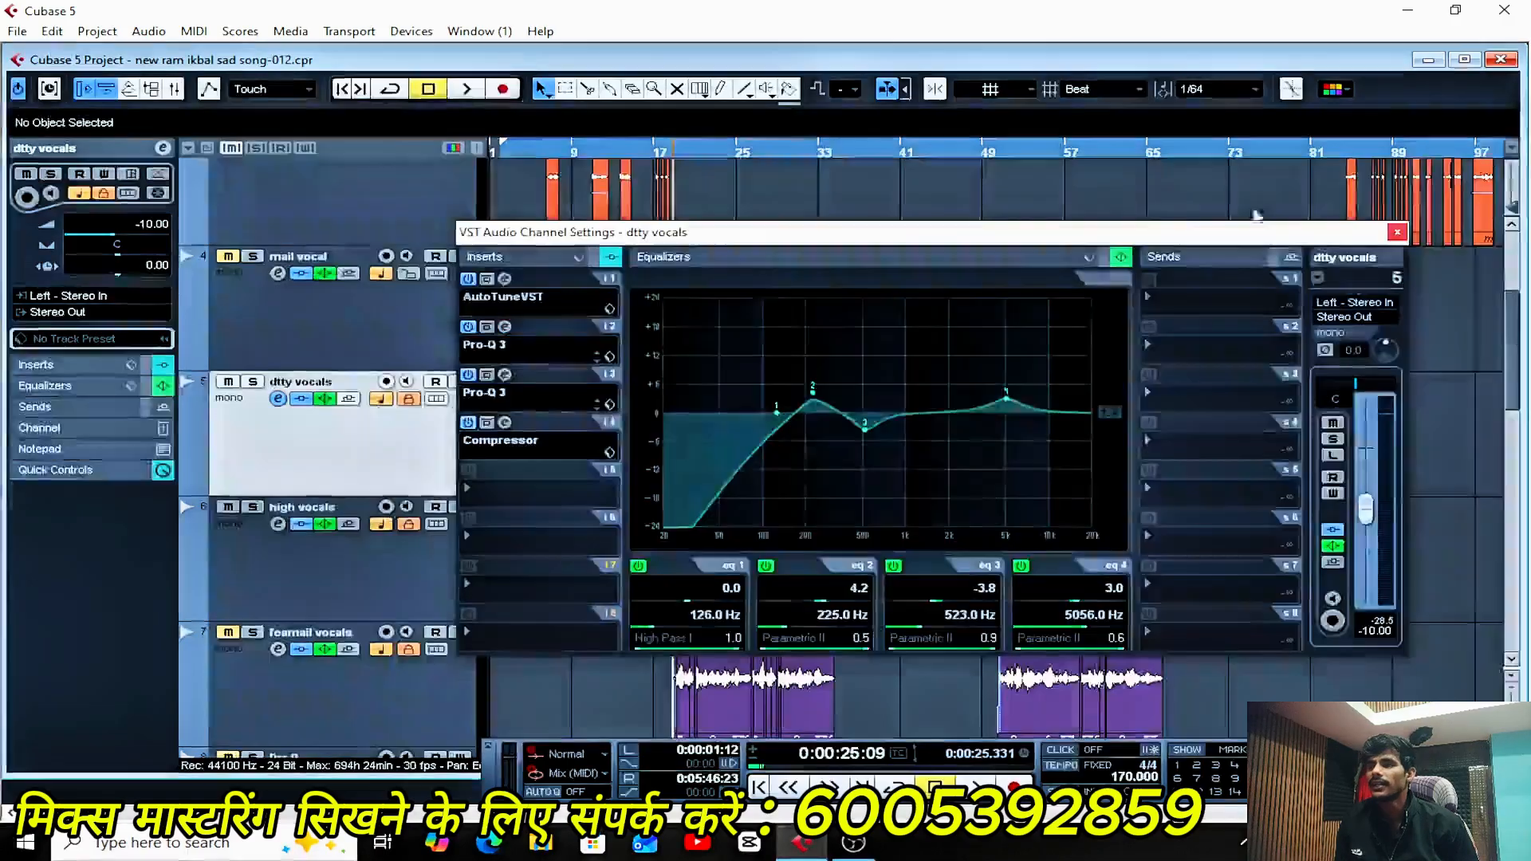
click(505, 375)
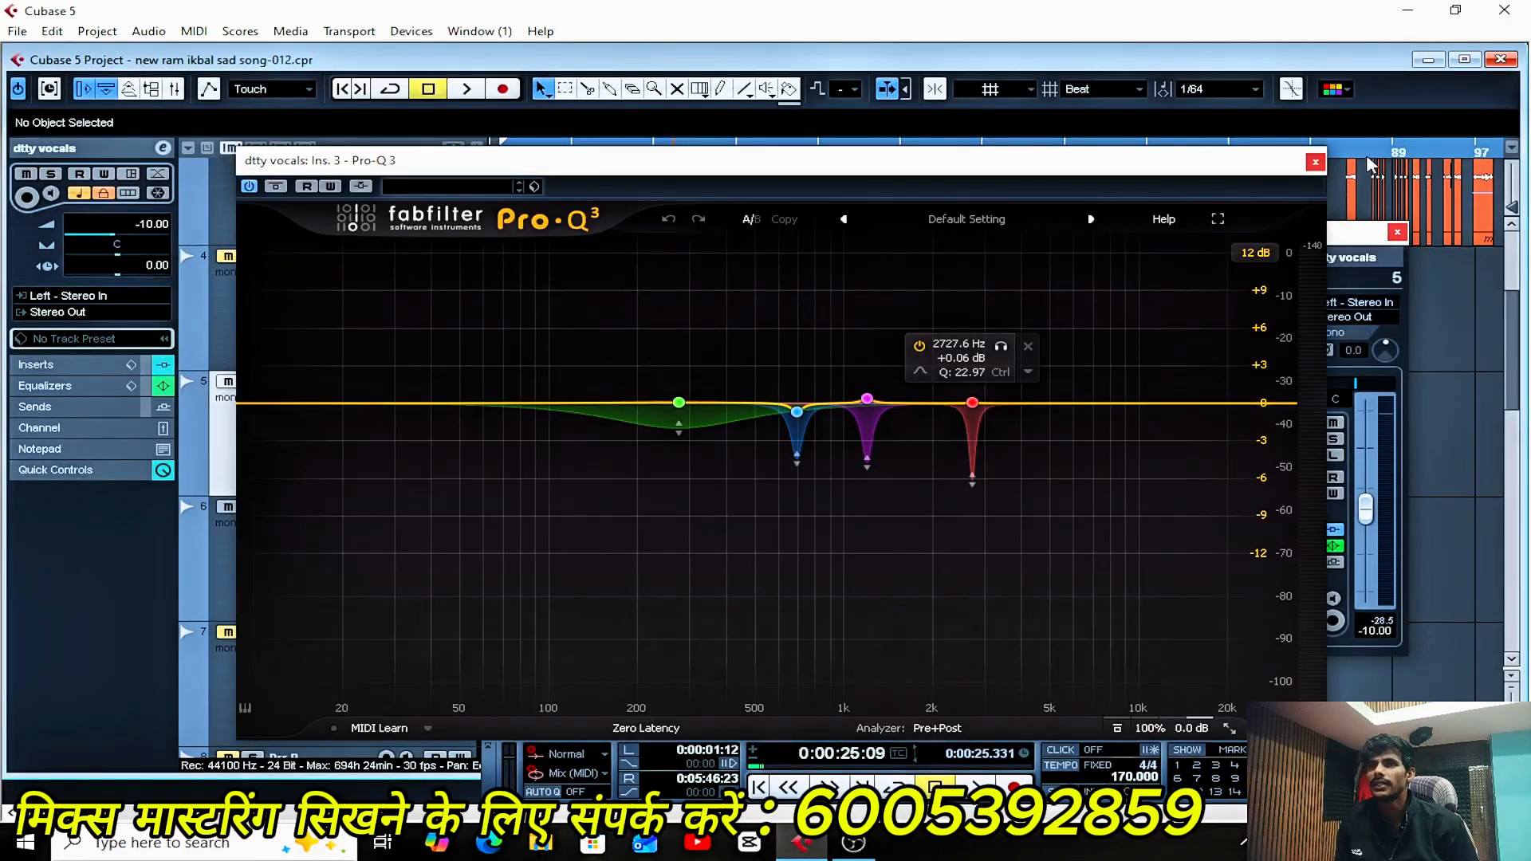
click(1315, 162)
click(505, 422)
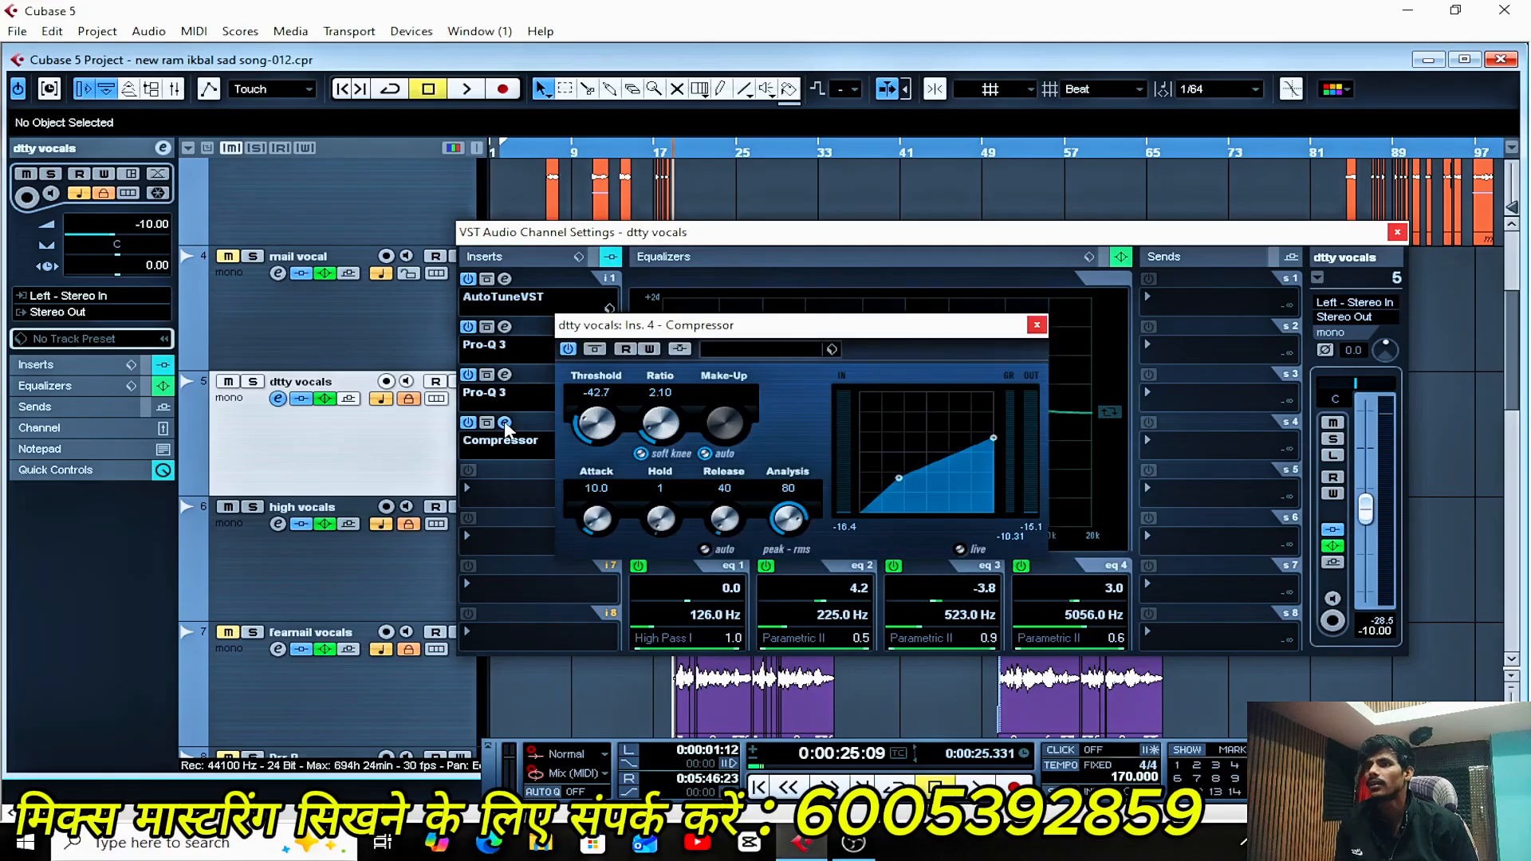
click(1036, 324)
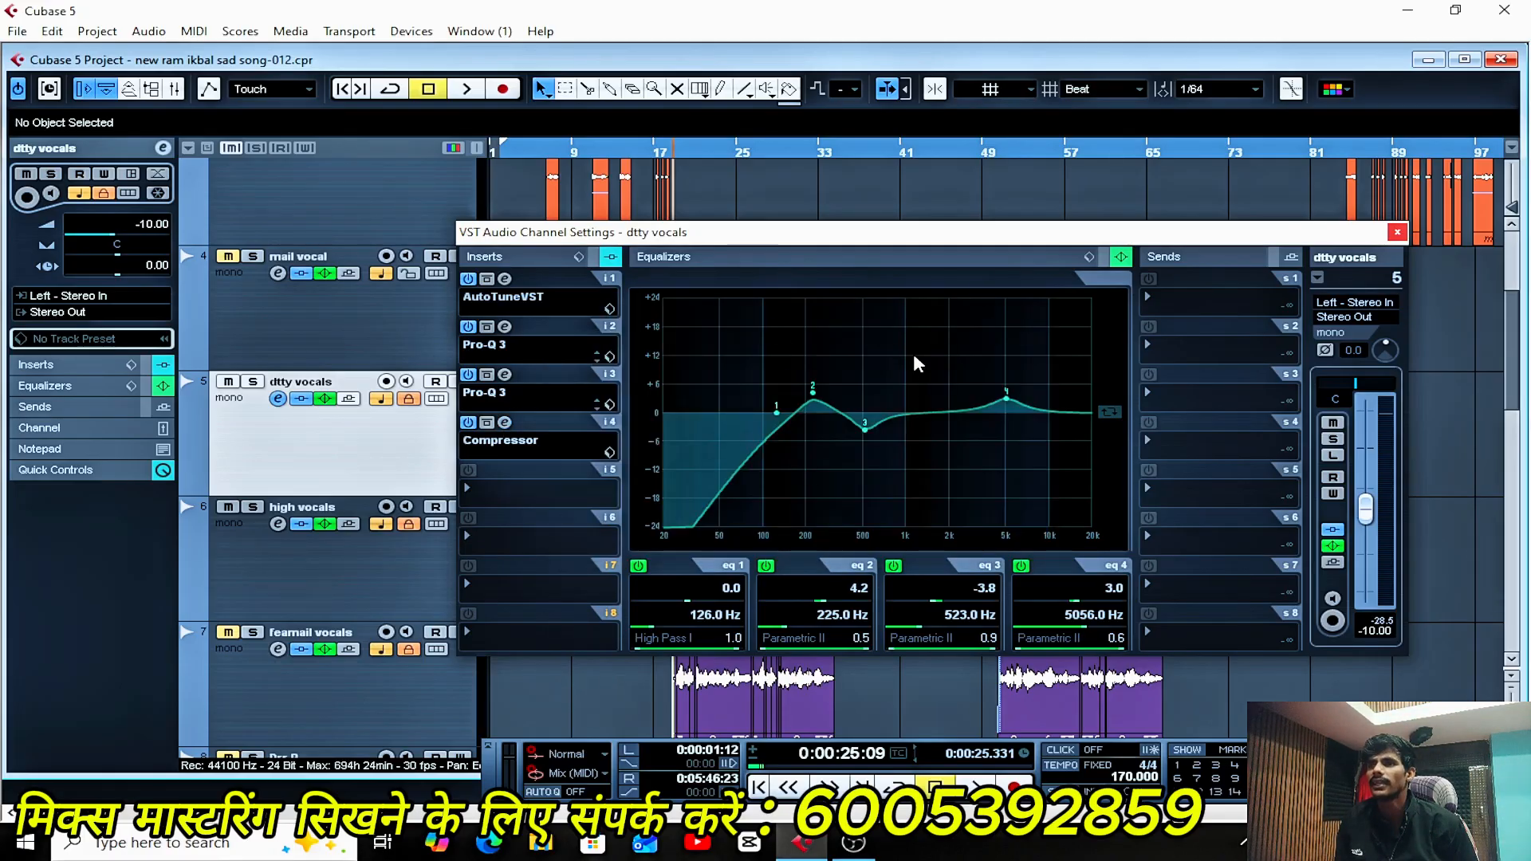
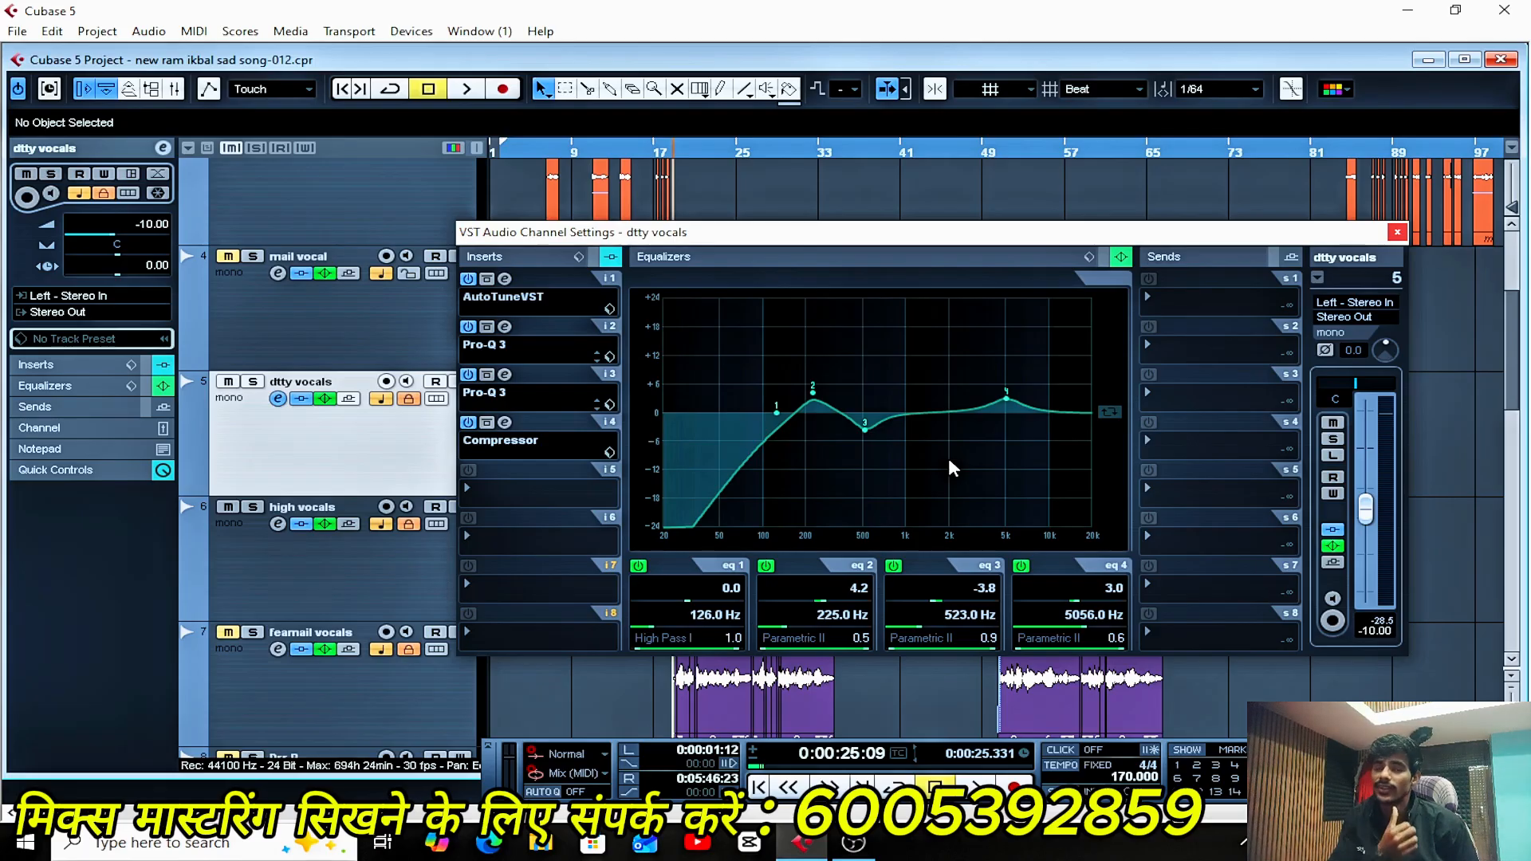
- Check the equalizer preset list and the AutoTuneVST insert on dtty vocals, and close the channel settings
click(1104, 257)
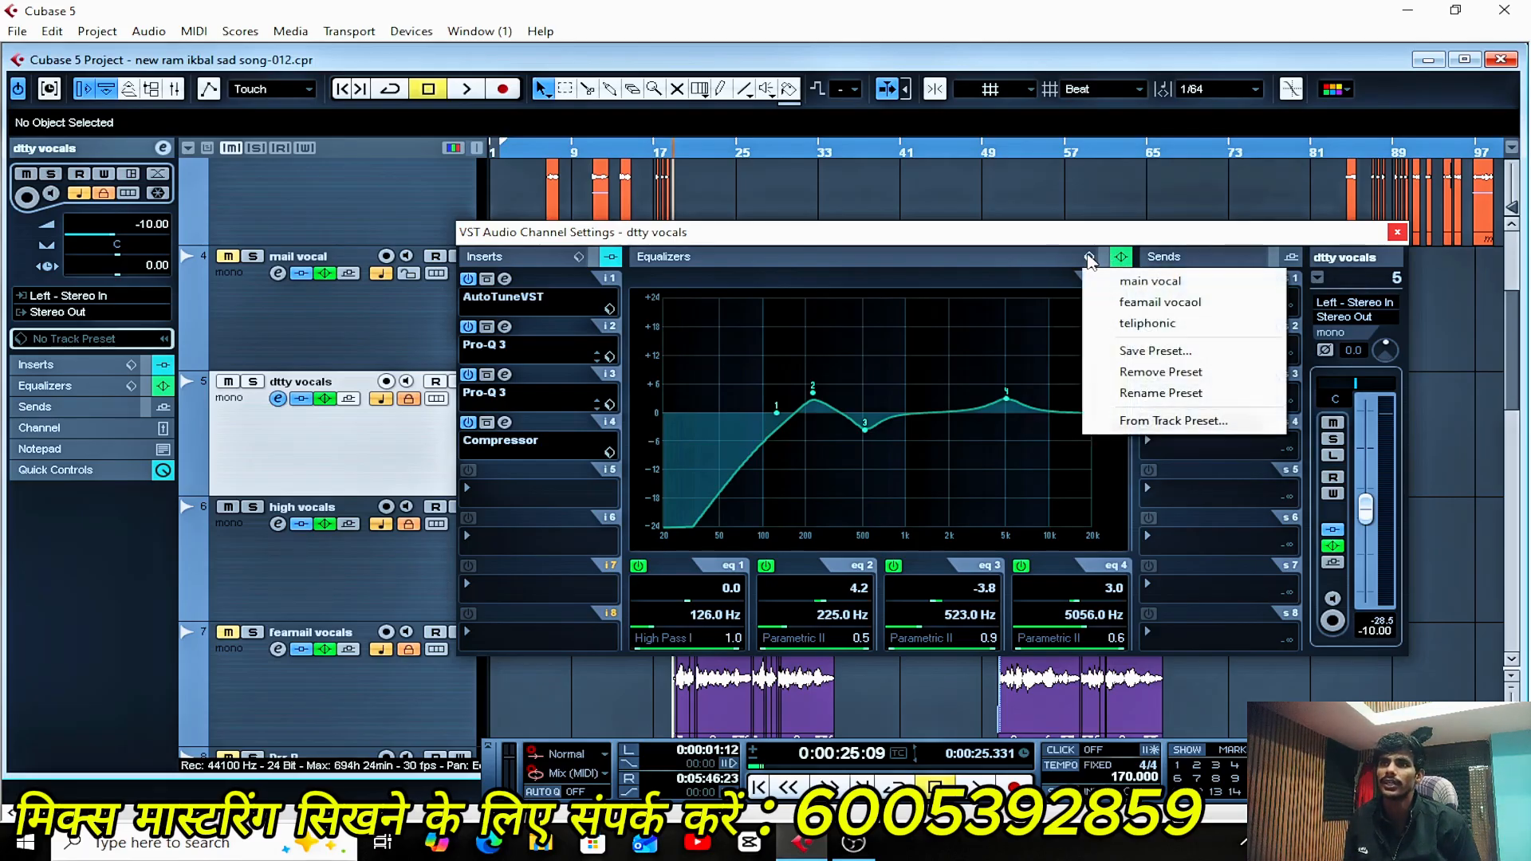
click(1242, 241)
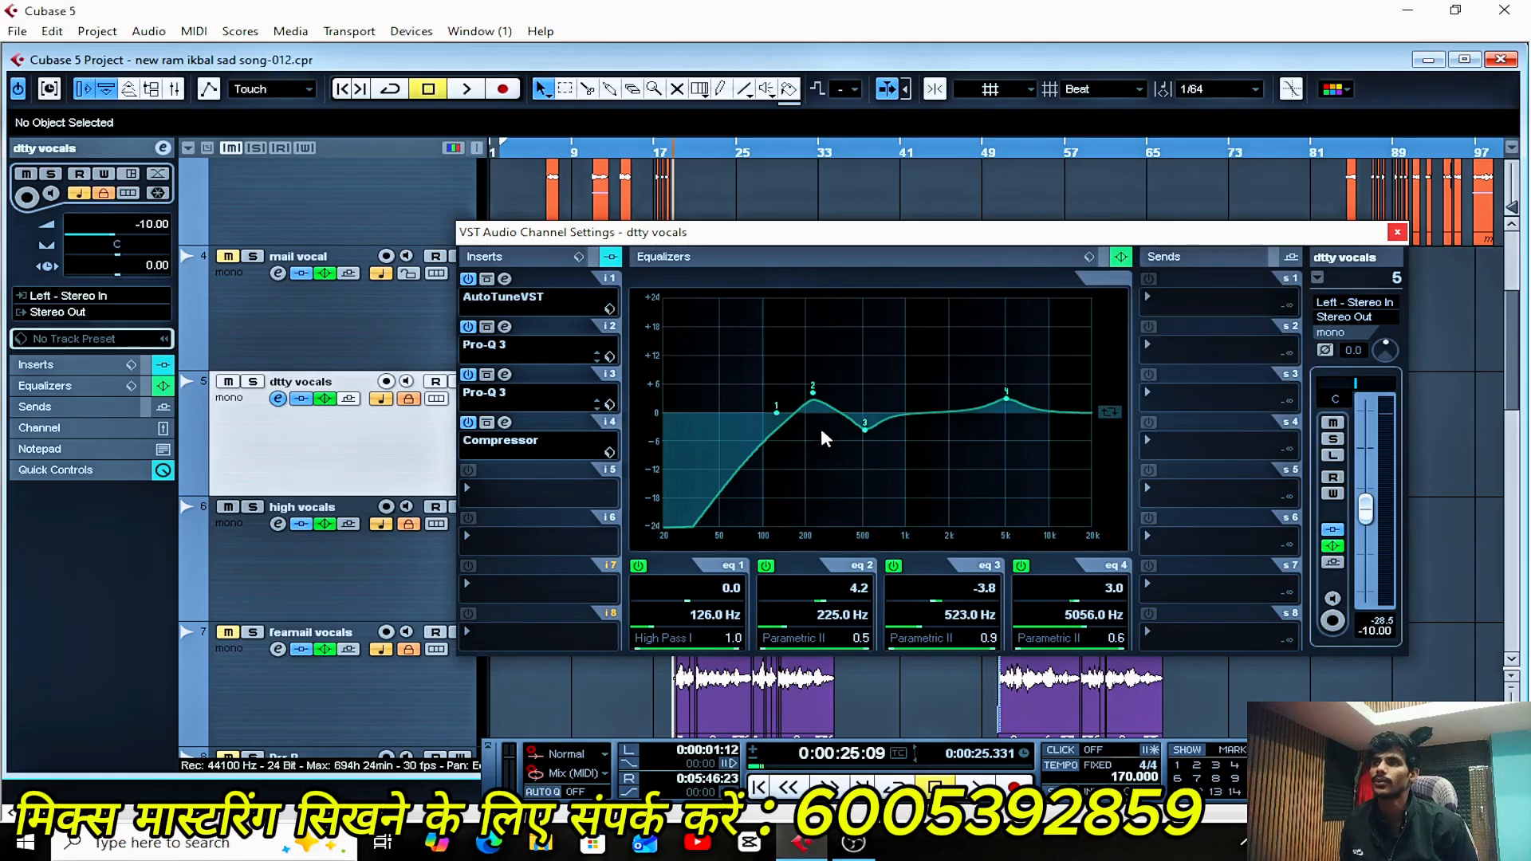
click(505, 280)
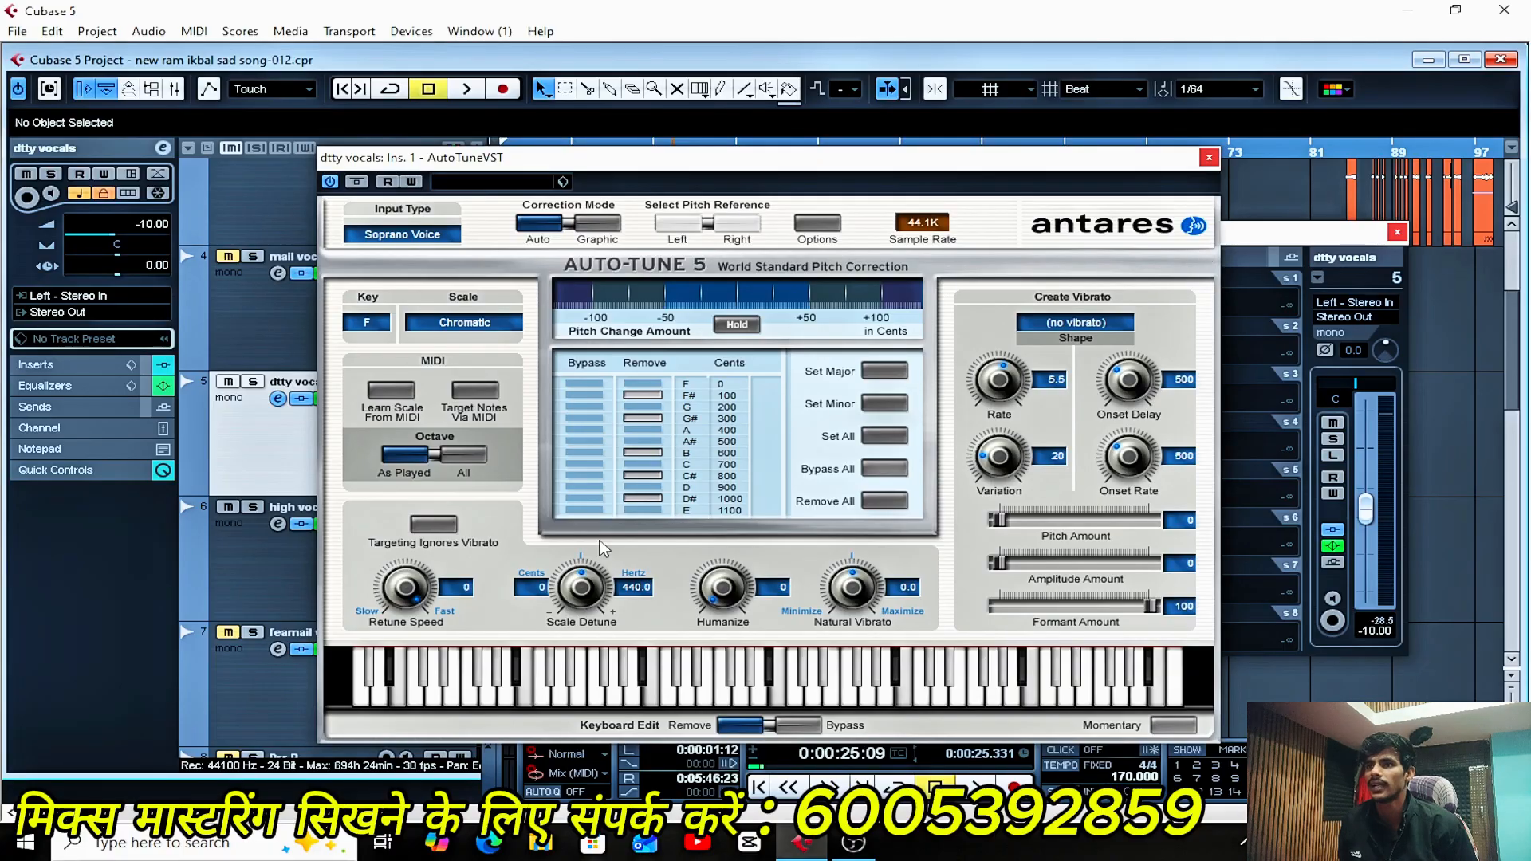
click(1209, 157)
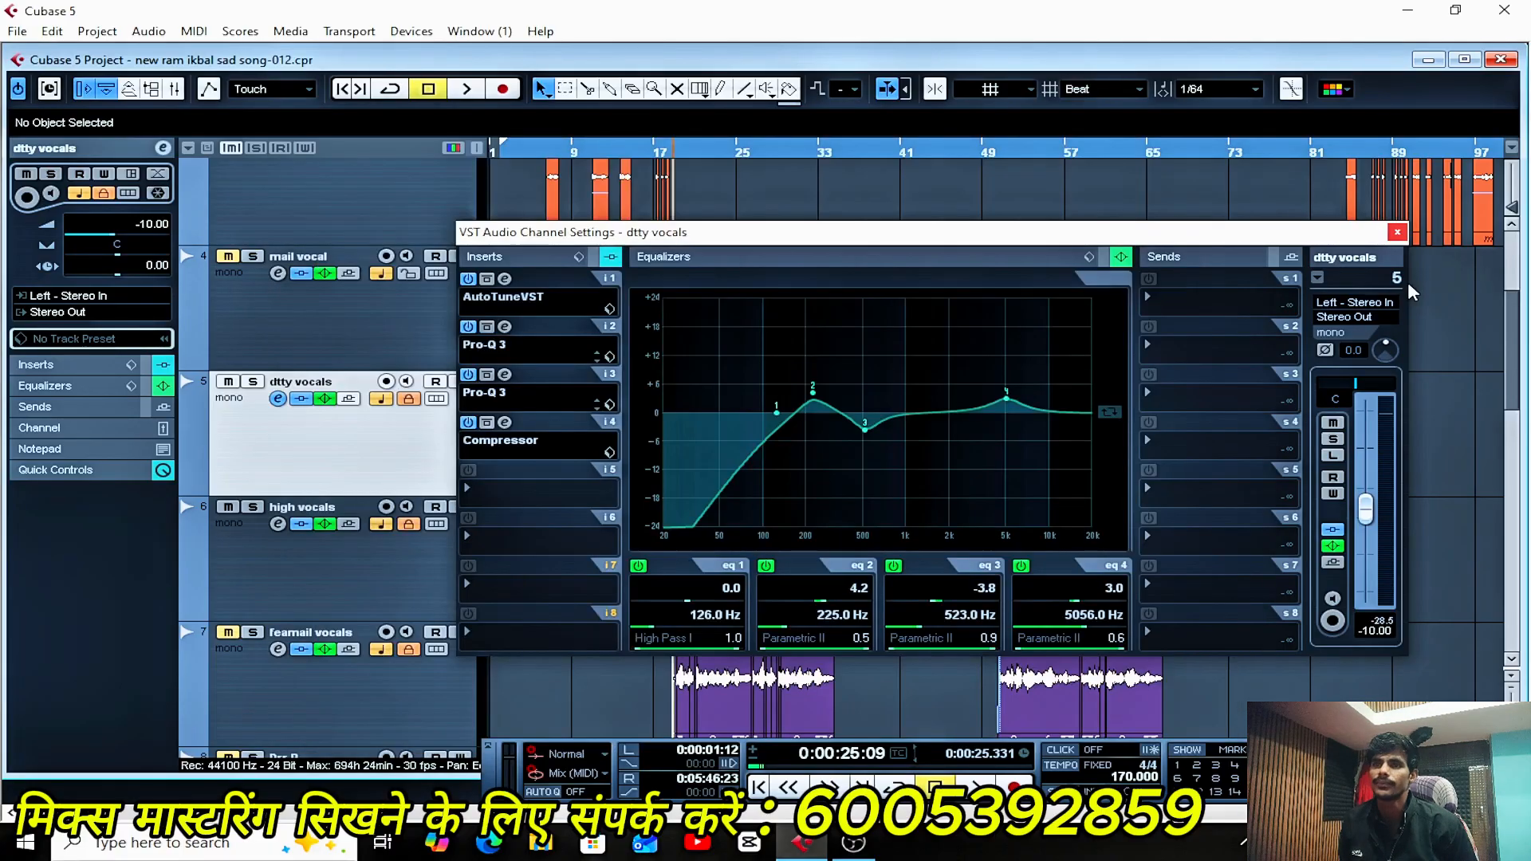
click(1397, 233)
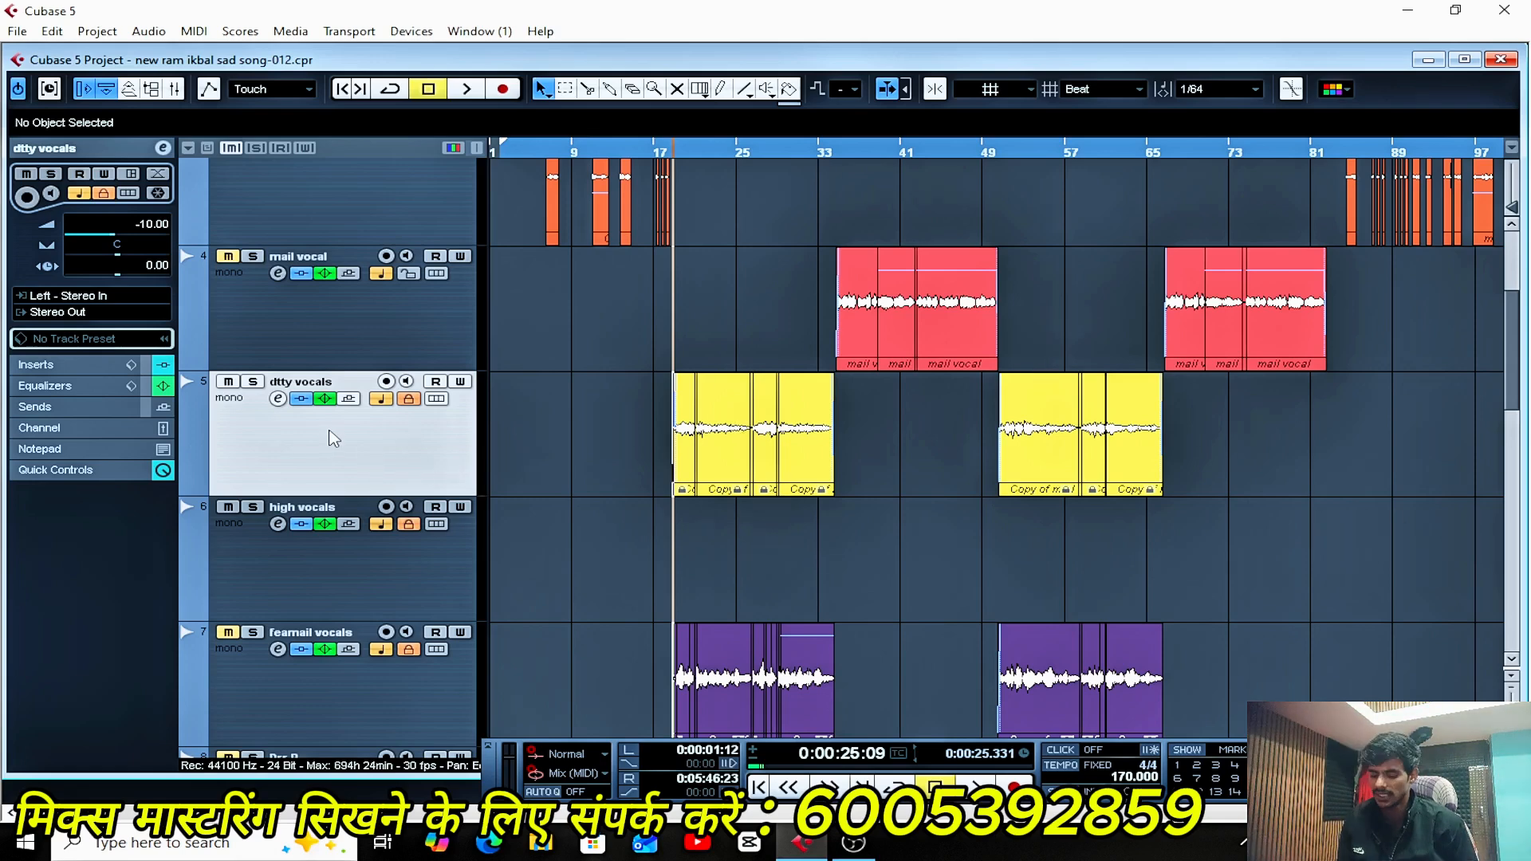
- Play back the dtty vocals clips from about bar 19 to review their sound, and stop playback
key(h)
key(h)
key(h)
key(h)
key(h)
key(h)
key(g)
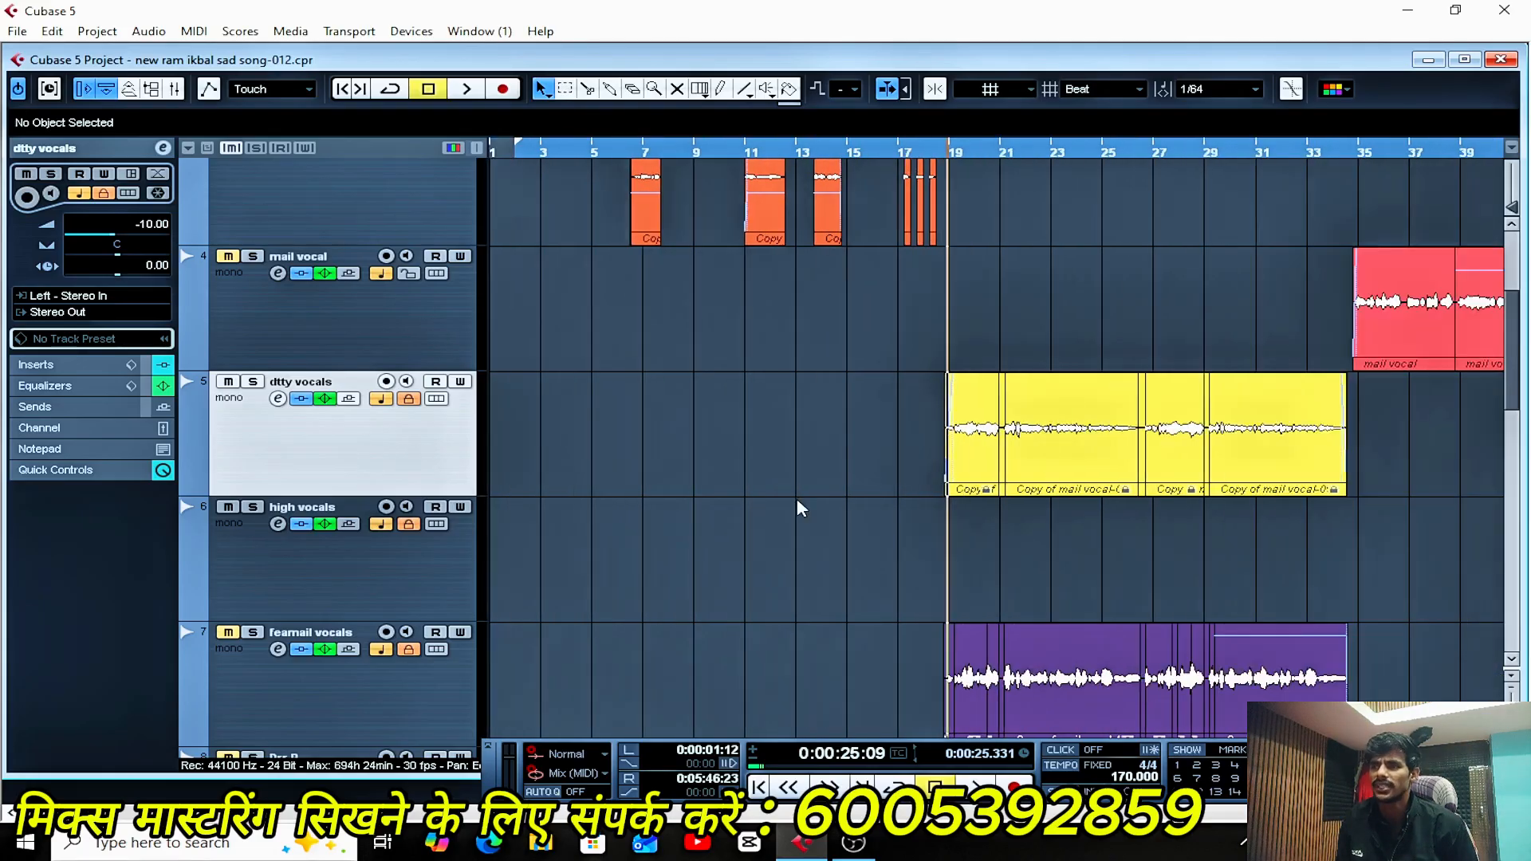
key(h)
key(h)
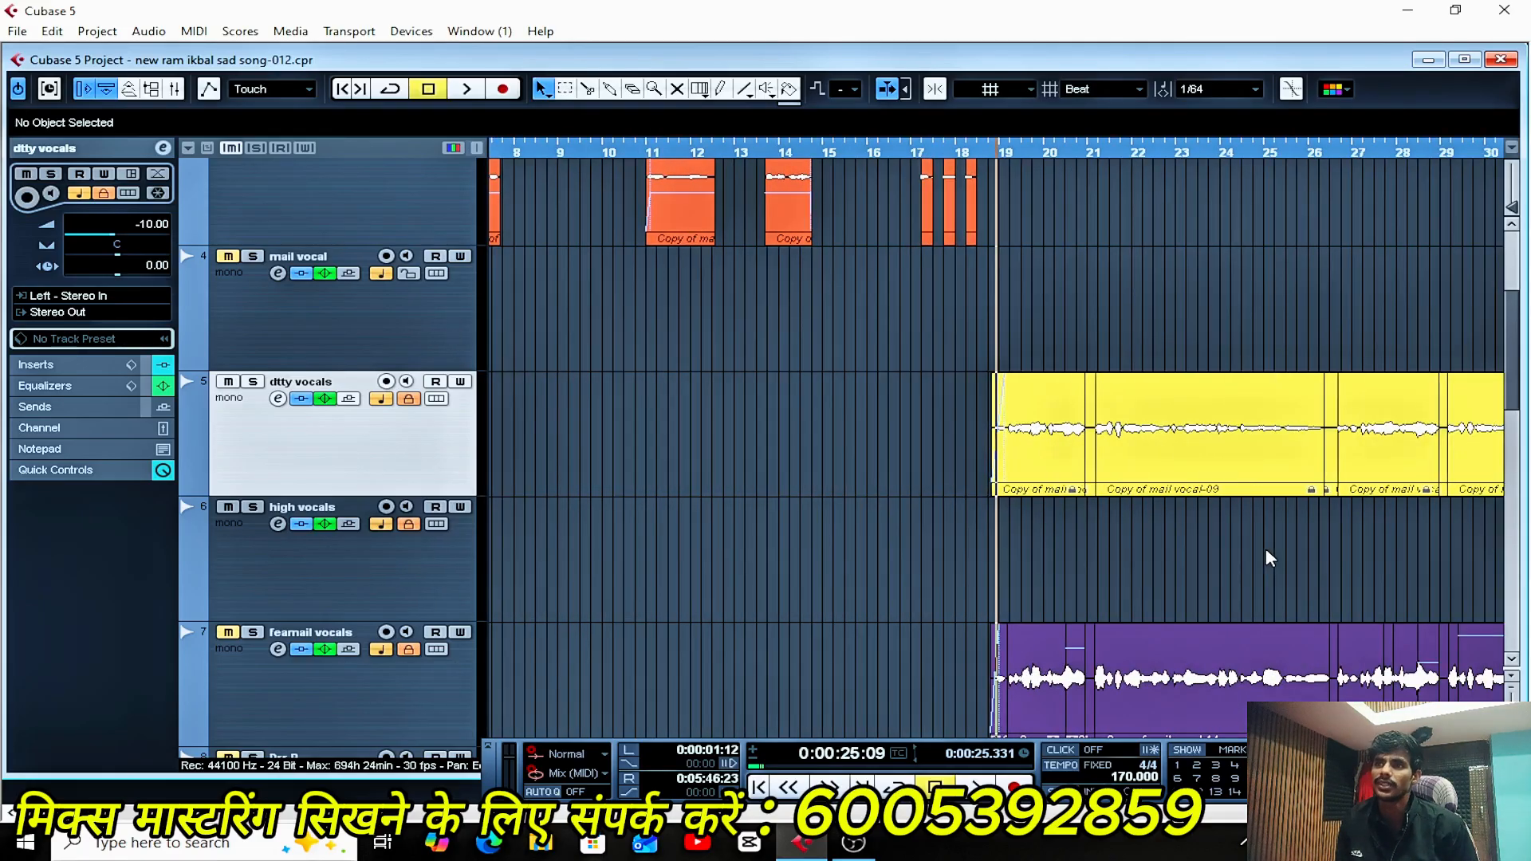
key(space)
key(g)
key(g)
key(g)
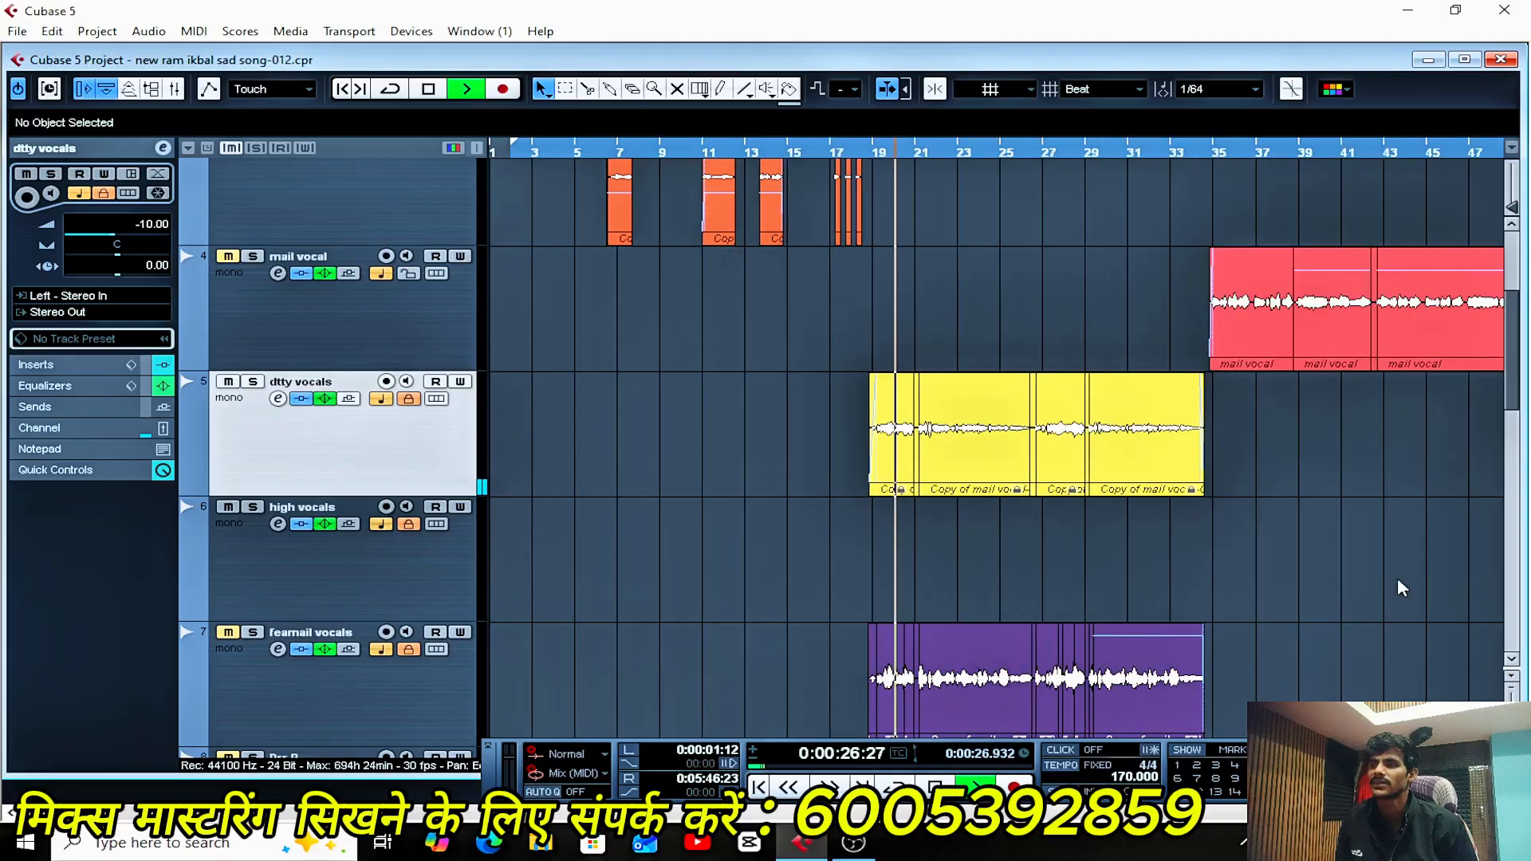
key(g)
key(g)
key(g)
key(h)
key(h)
key(h)
key(h)
key(h)
key(h)
key(h)
key(h)
key(h)
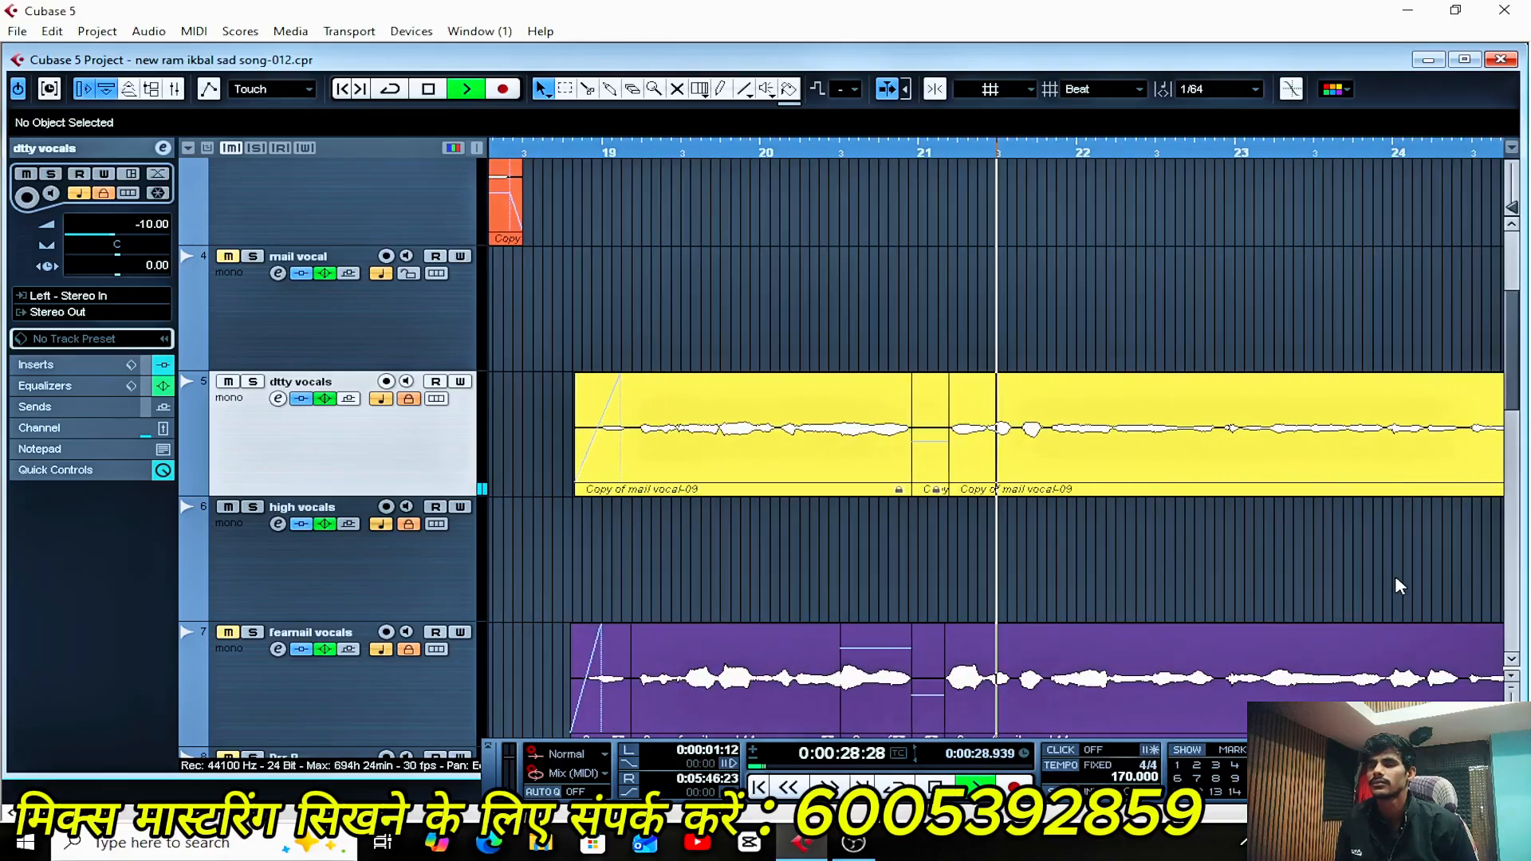
key(g)
key(g)
key(g)
key(g)
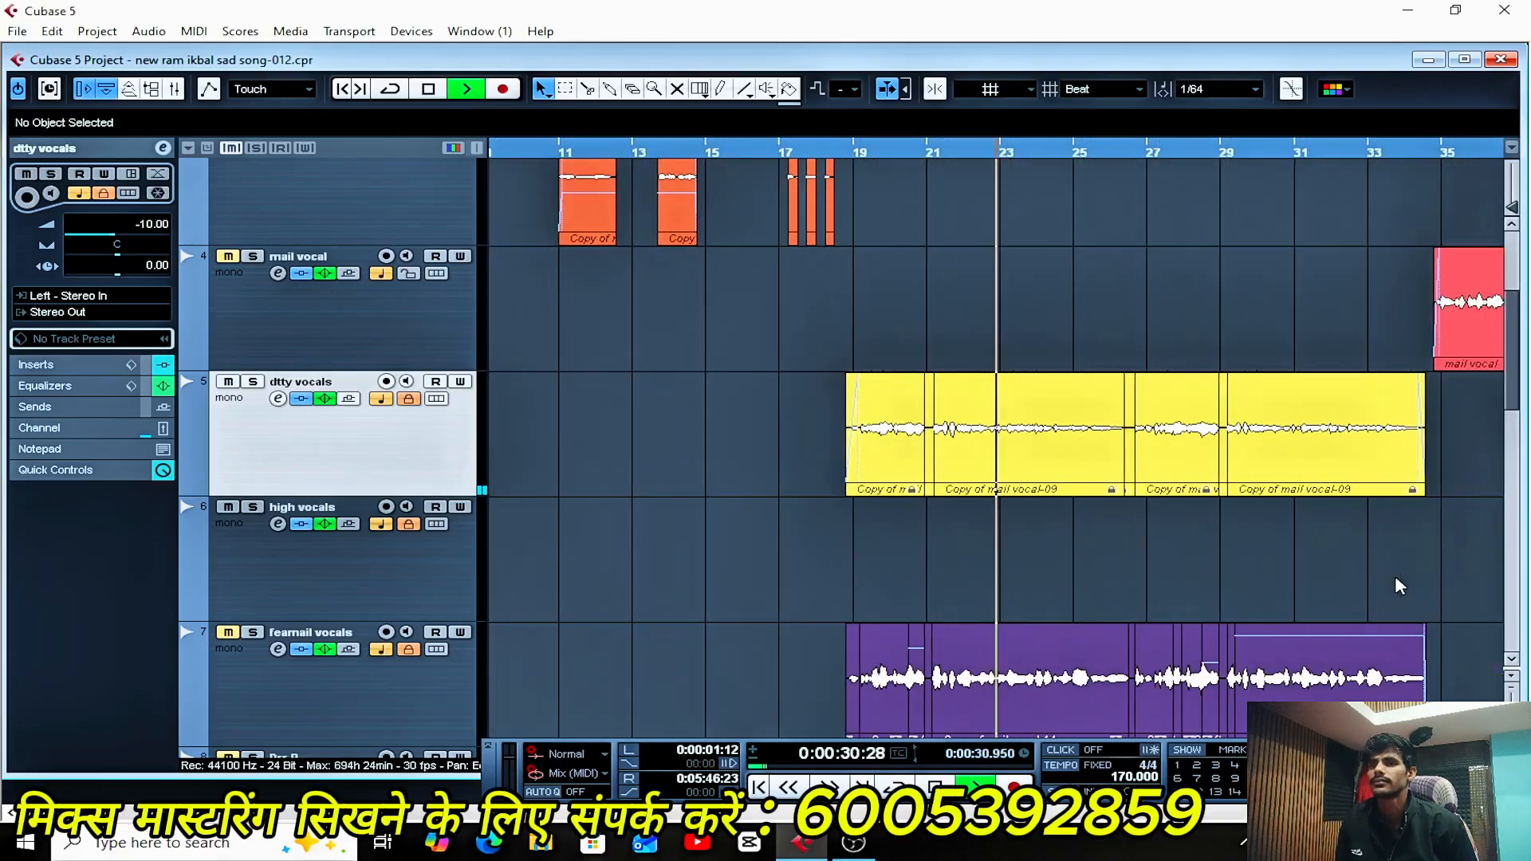
key(g)
key(g)
key(g)
scroll(1297, 534, down, 2)
key(h)
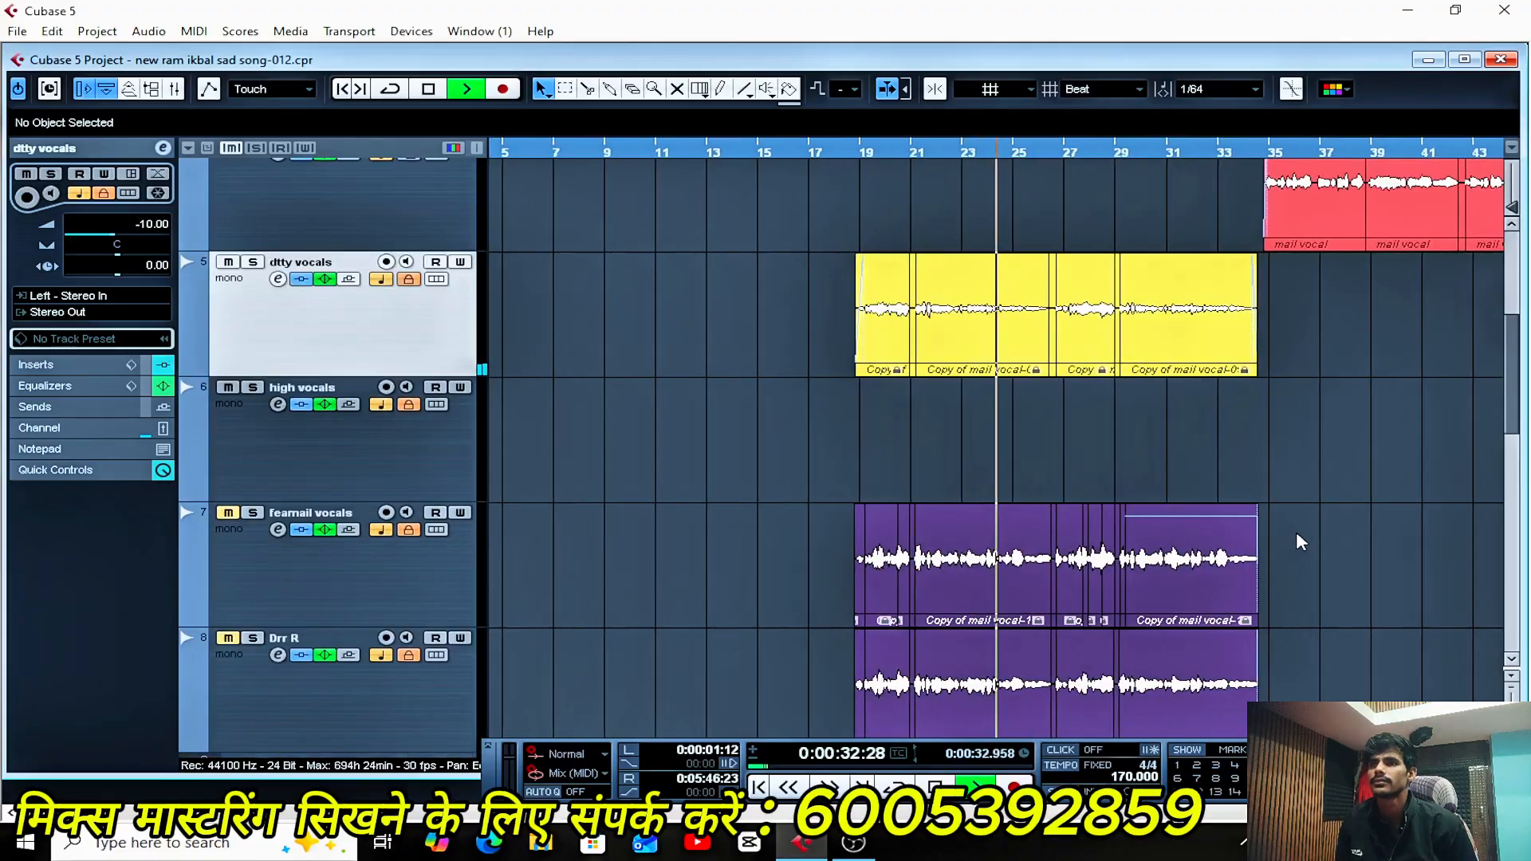
key(h)
key(h)
key(h)
key(g)
key(g)
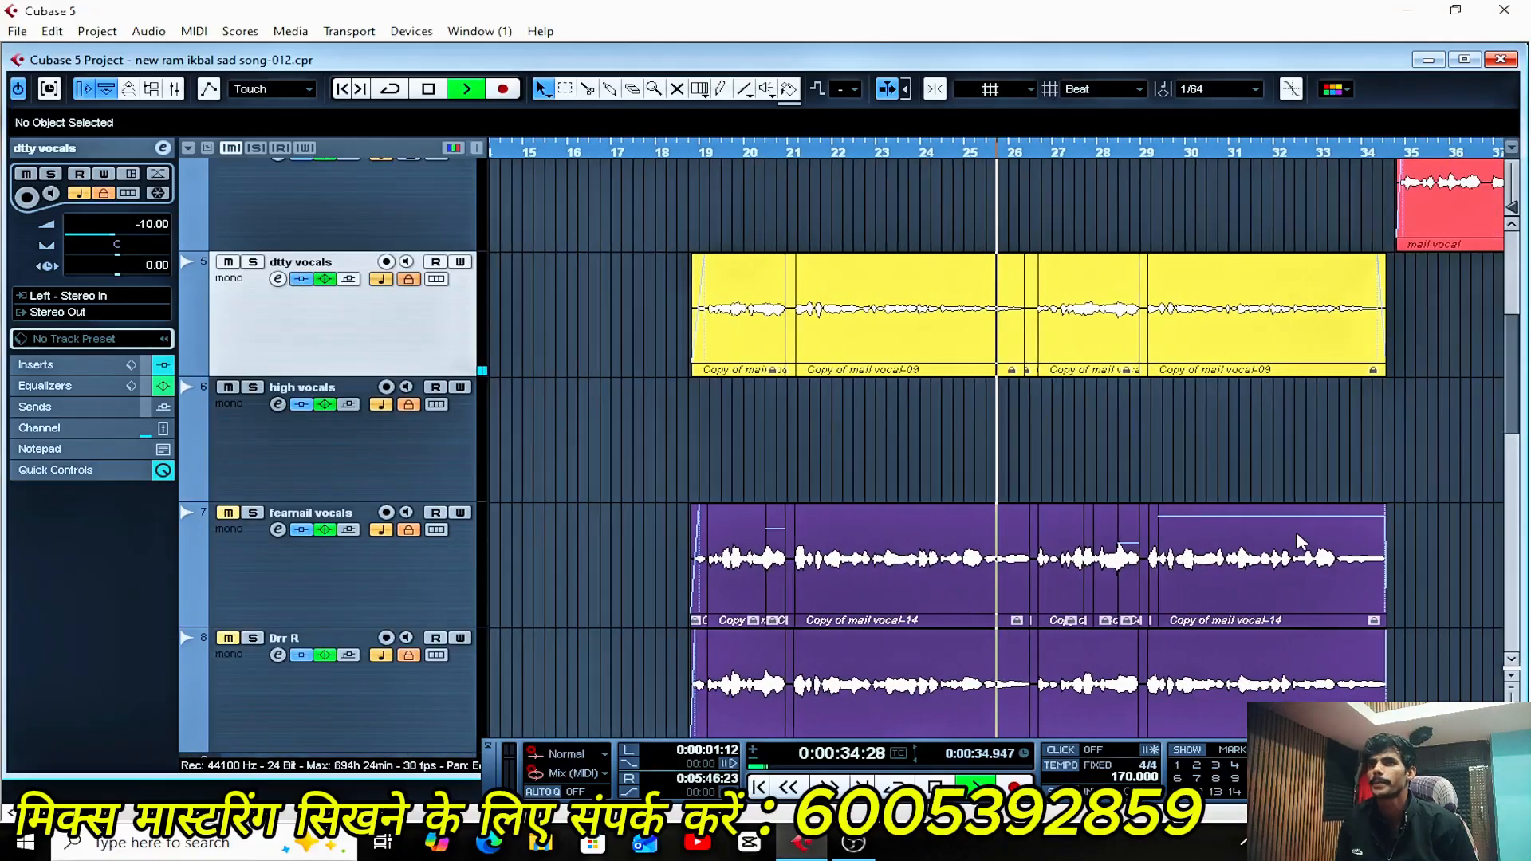
scroll(1301, 542, up, 4)
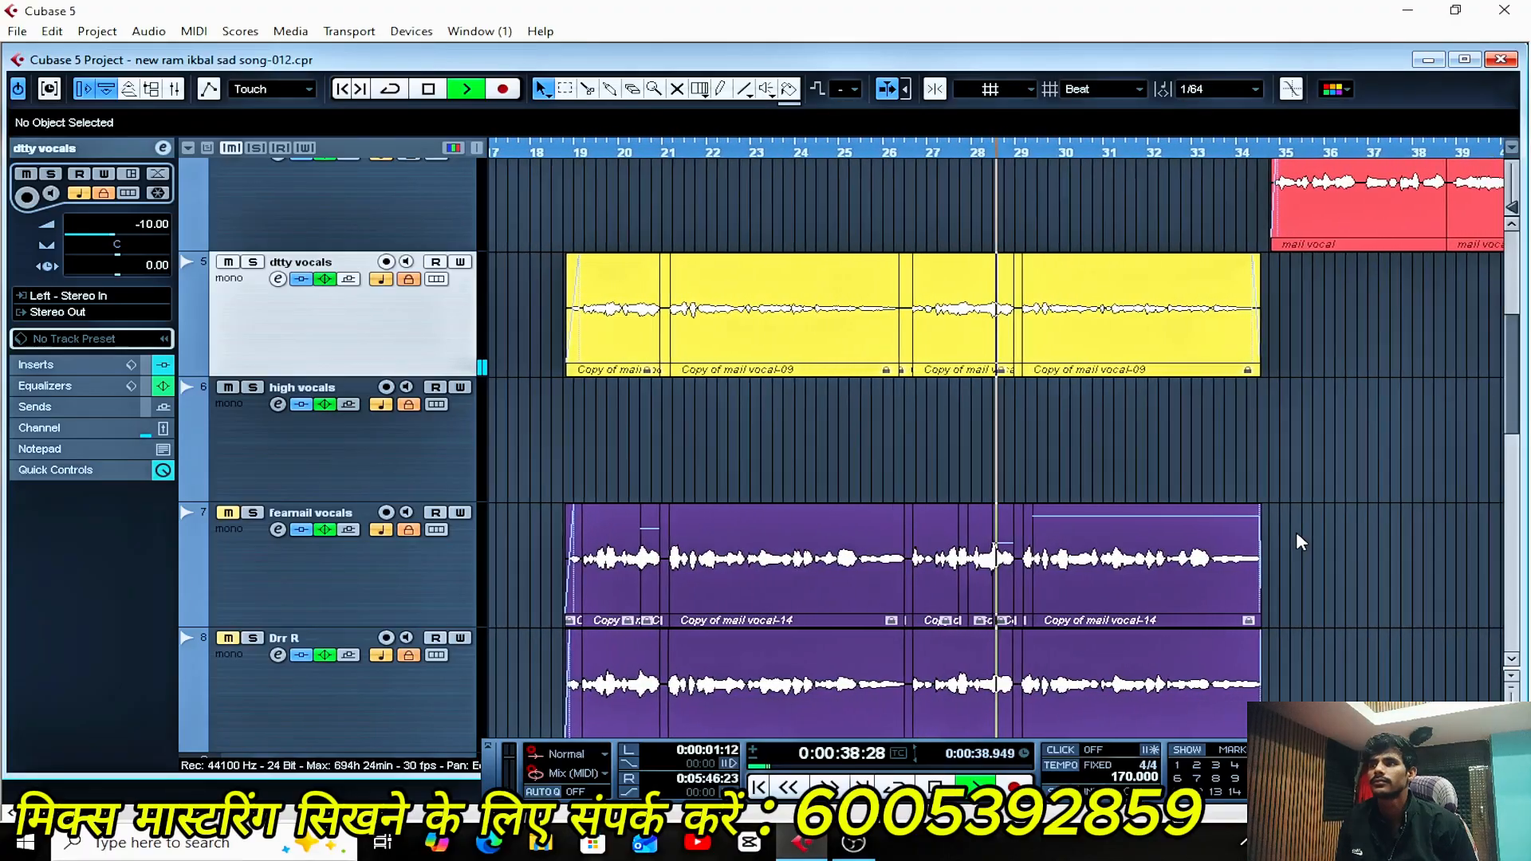
key(space)
- Mute the dtty vocals track
key(g)
key(g)
key(g)
key(g)
key(g)
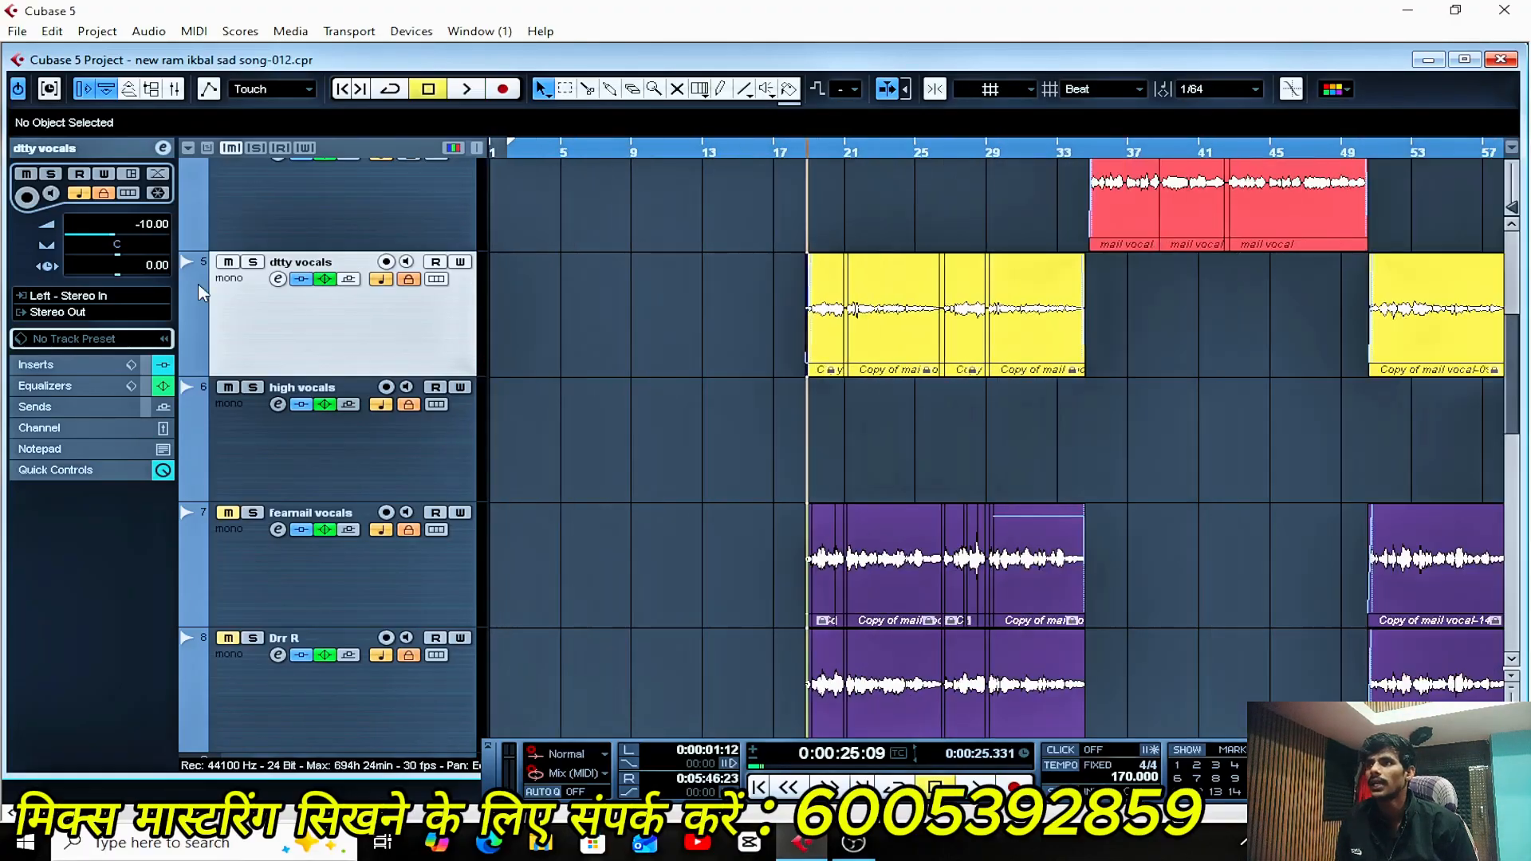
click(227, 266)
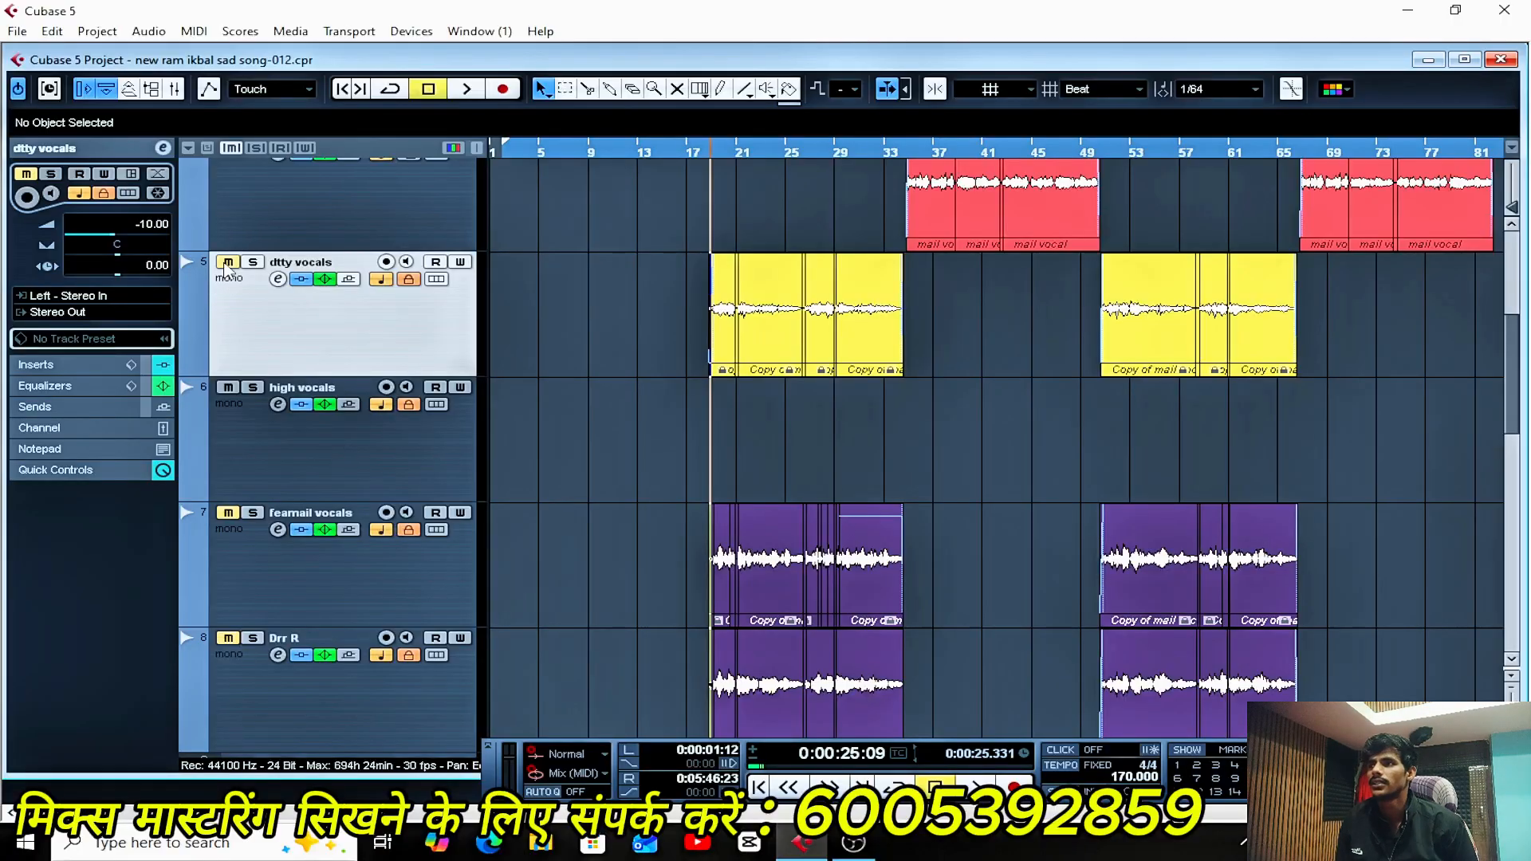
- Place the project cursor at the start of the first high vocals clips, near bar 118
scroll(652, 379, down, 2)
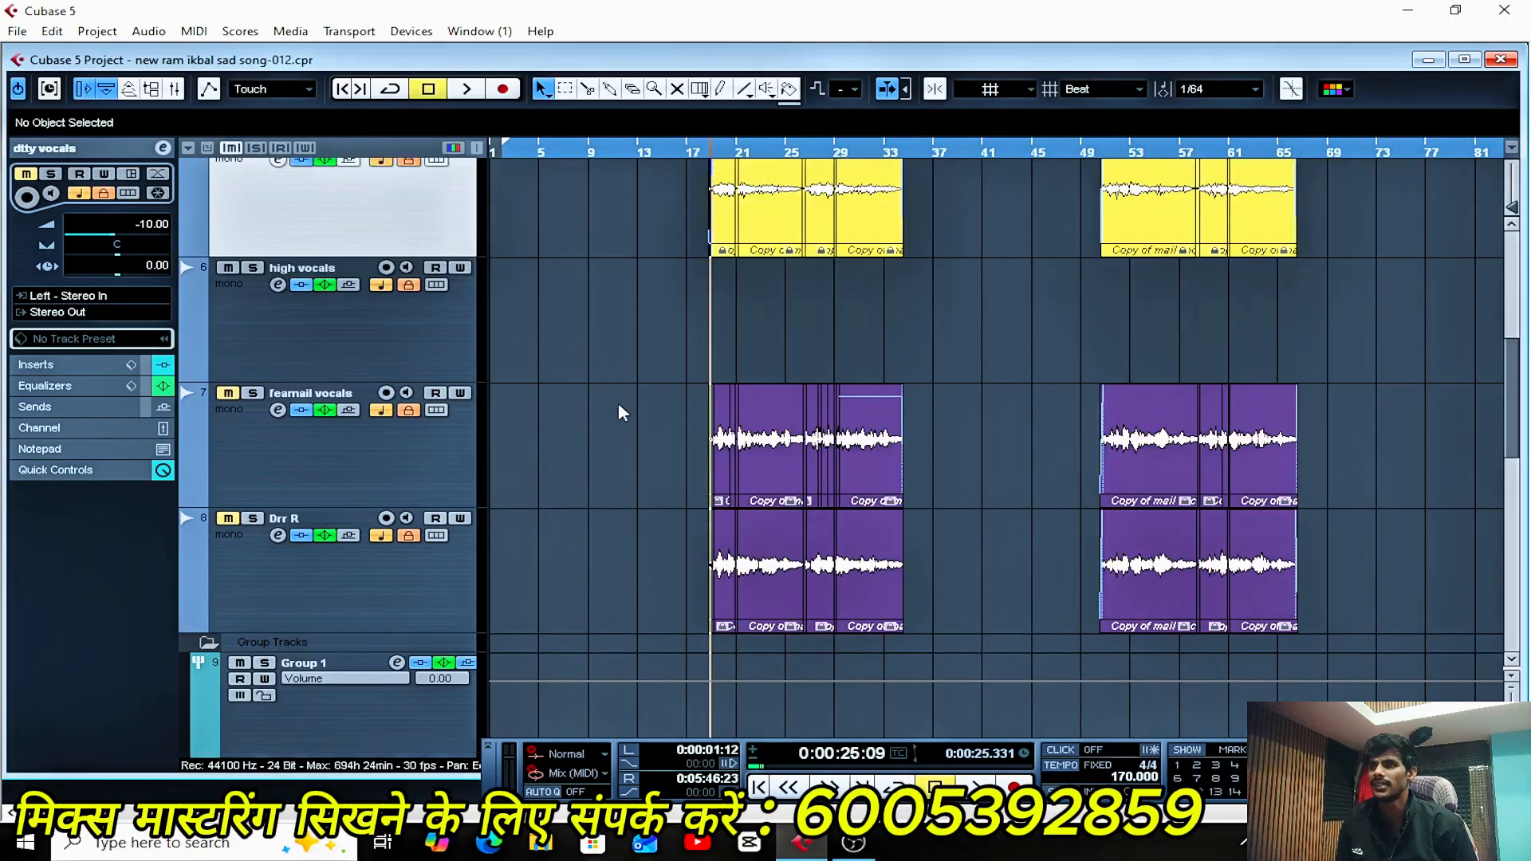
scroll(619, 402, up, 4)
key(g)
key(g)
key(g)
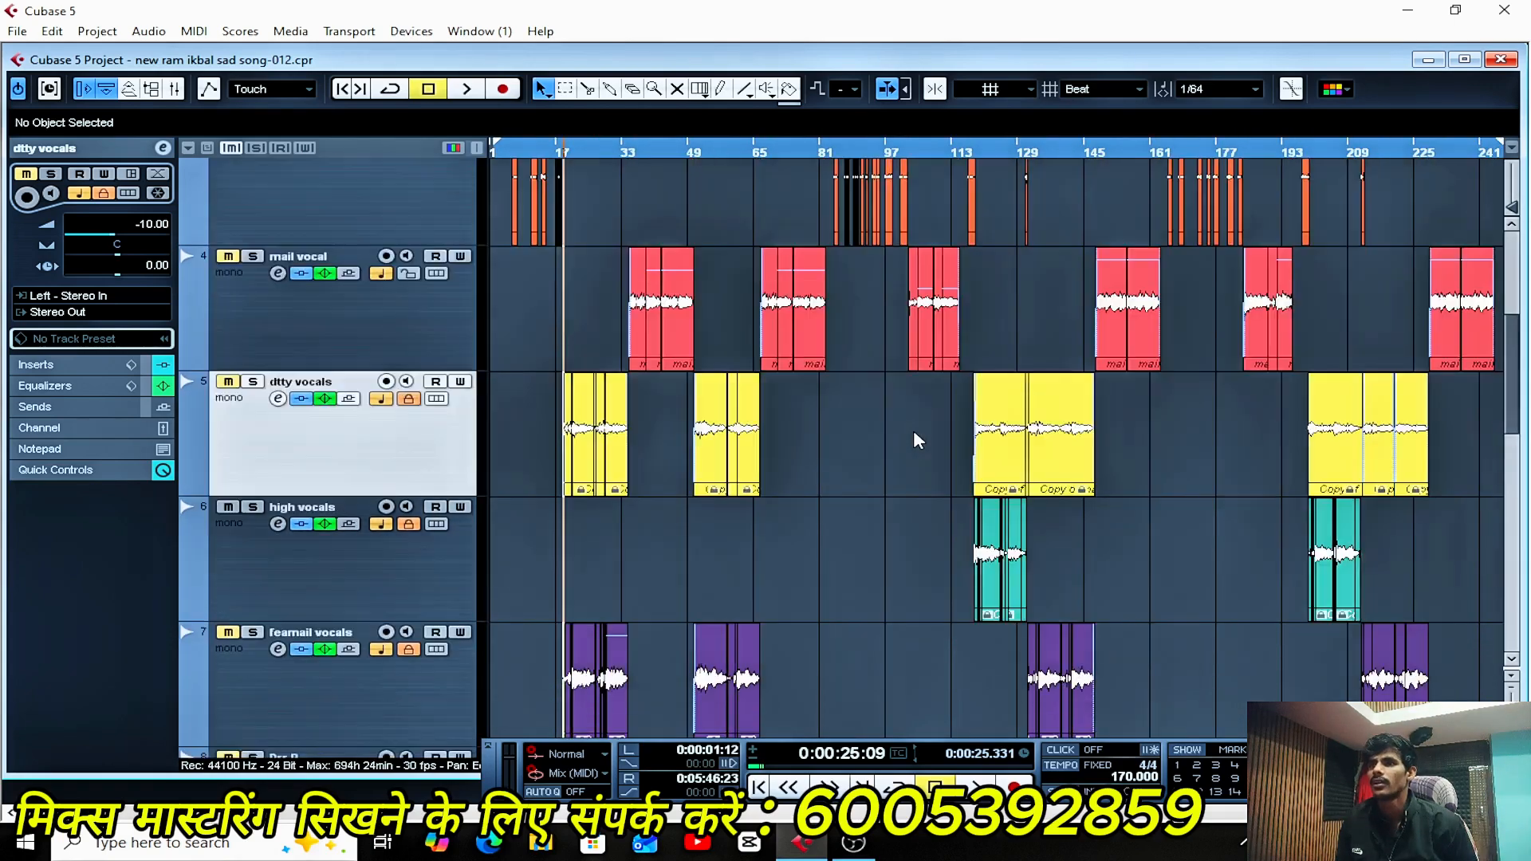
click(978, 153)
- Examine how the high vocals clips align with the dtty vocals and feamail vocals clips from about bar 118 onward
key(h)
key(h)
key(h)
key(h)
key(h)
key(h)
key(h)
key(h)
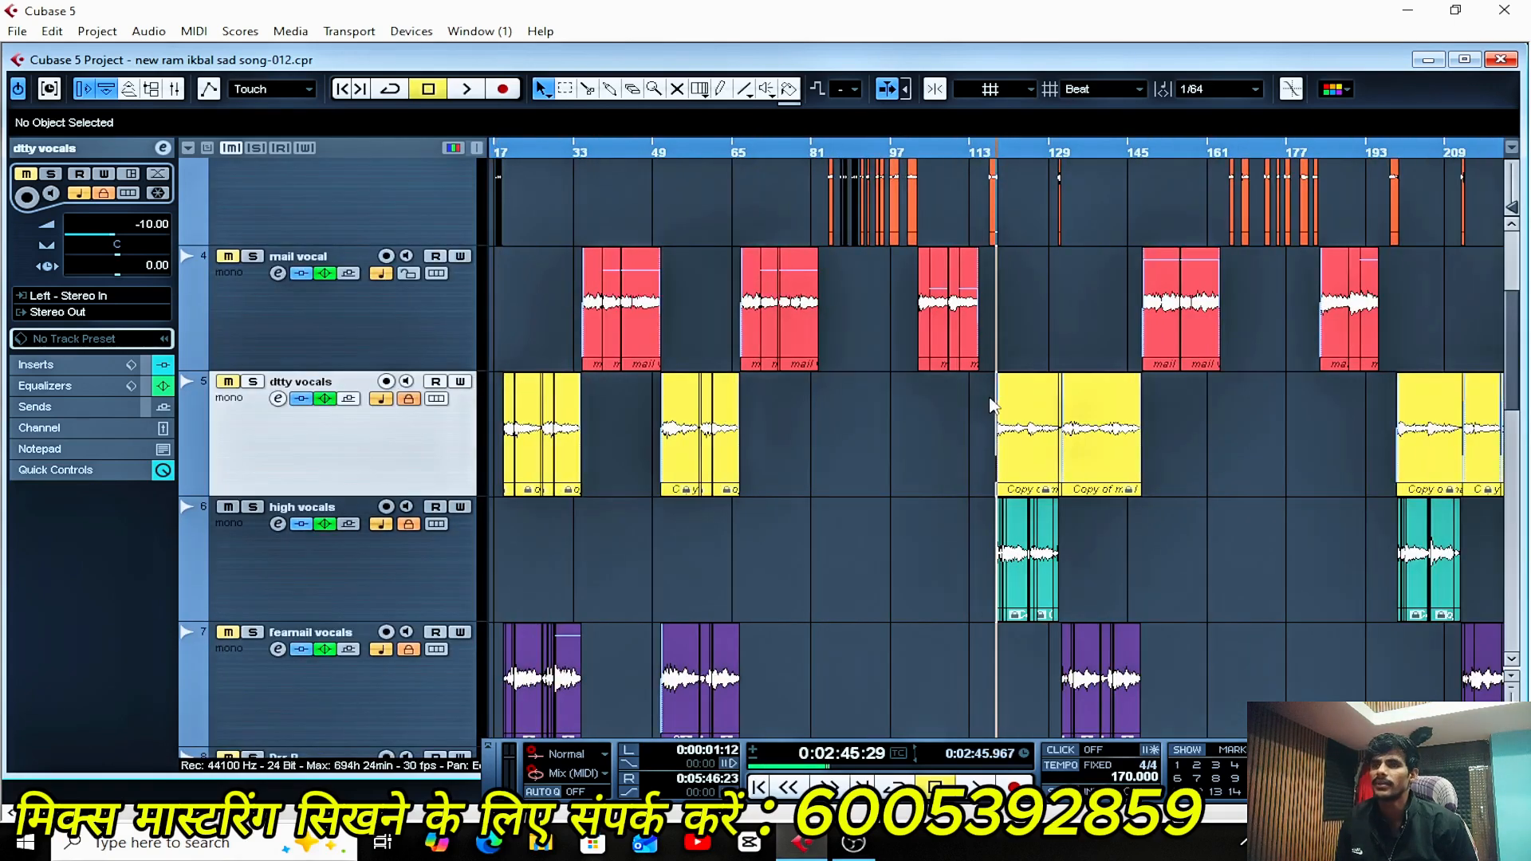
key(g)
key(g)
key(g)
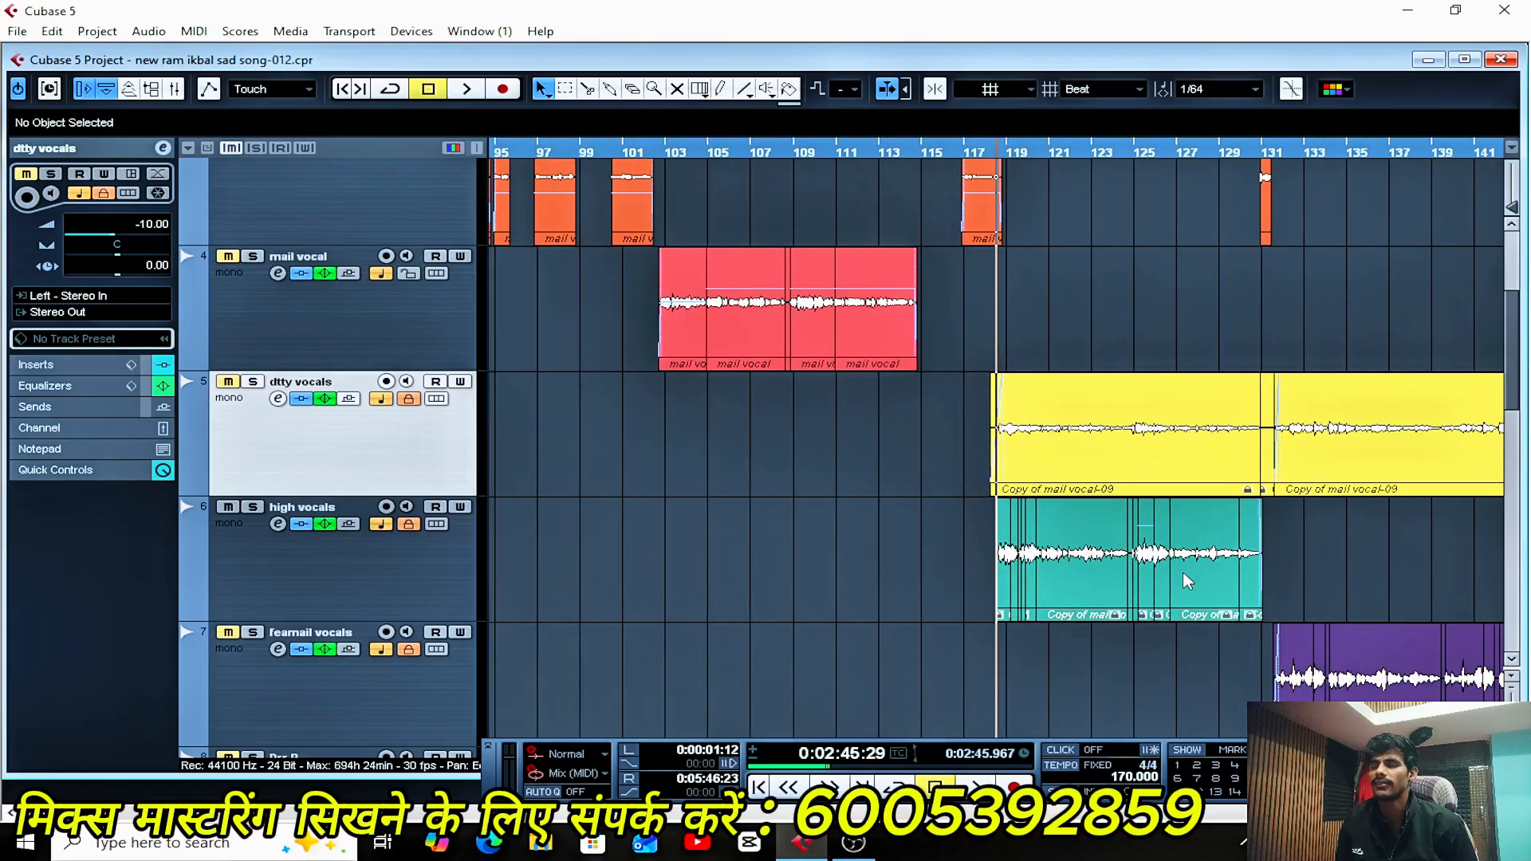
key(g)
key(g)
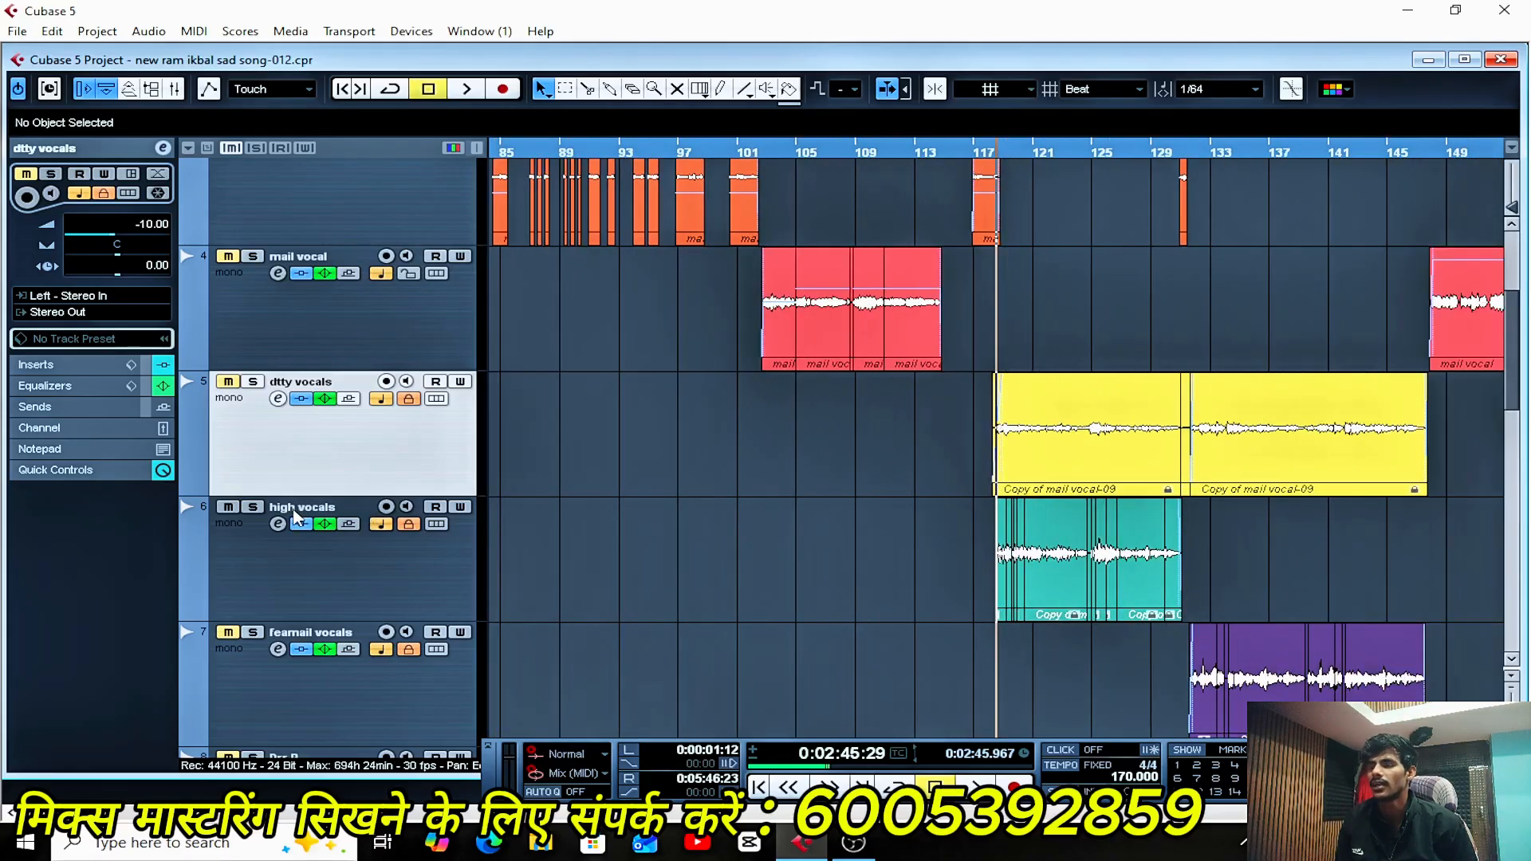
key(g)
key(g)
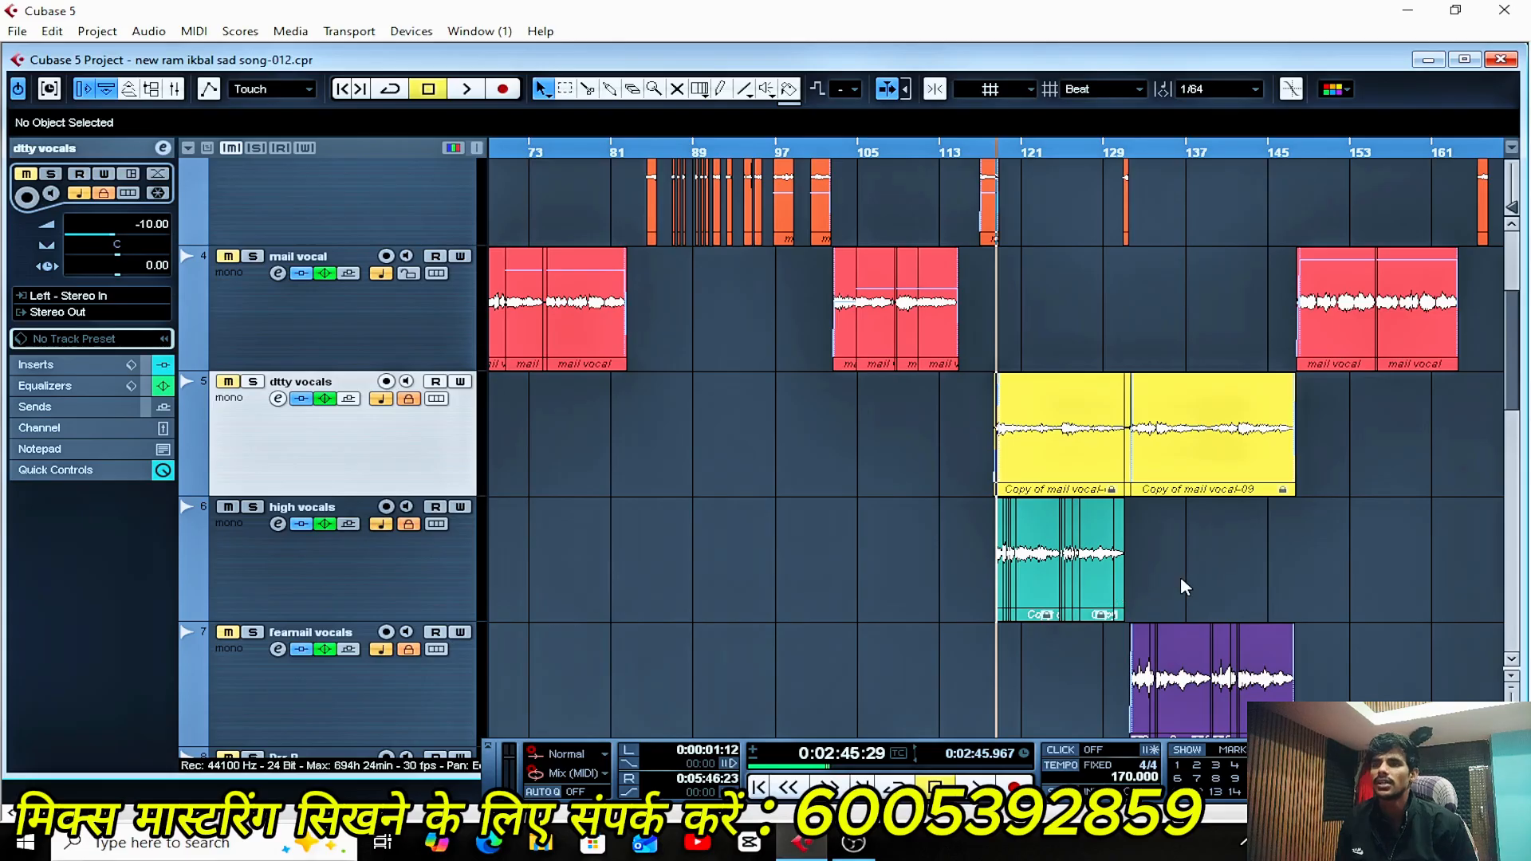
scroll(1173, 579, down, 1)
key(g)
key(g)
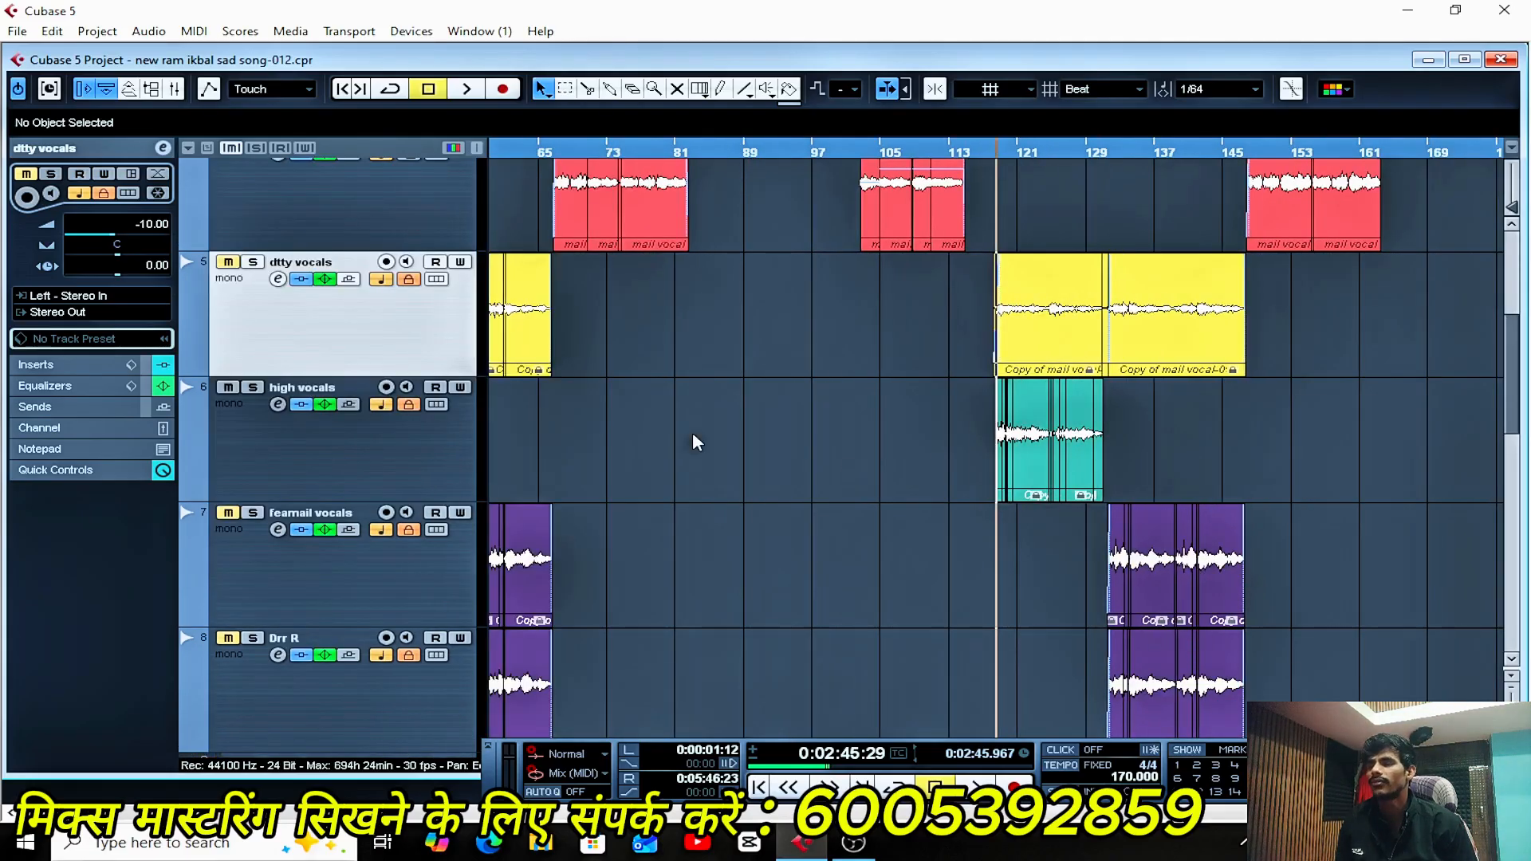
key(g)
key(h)
key(h)
key(h)
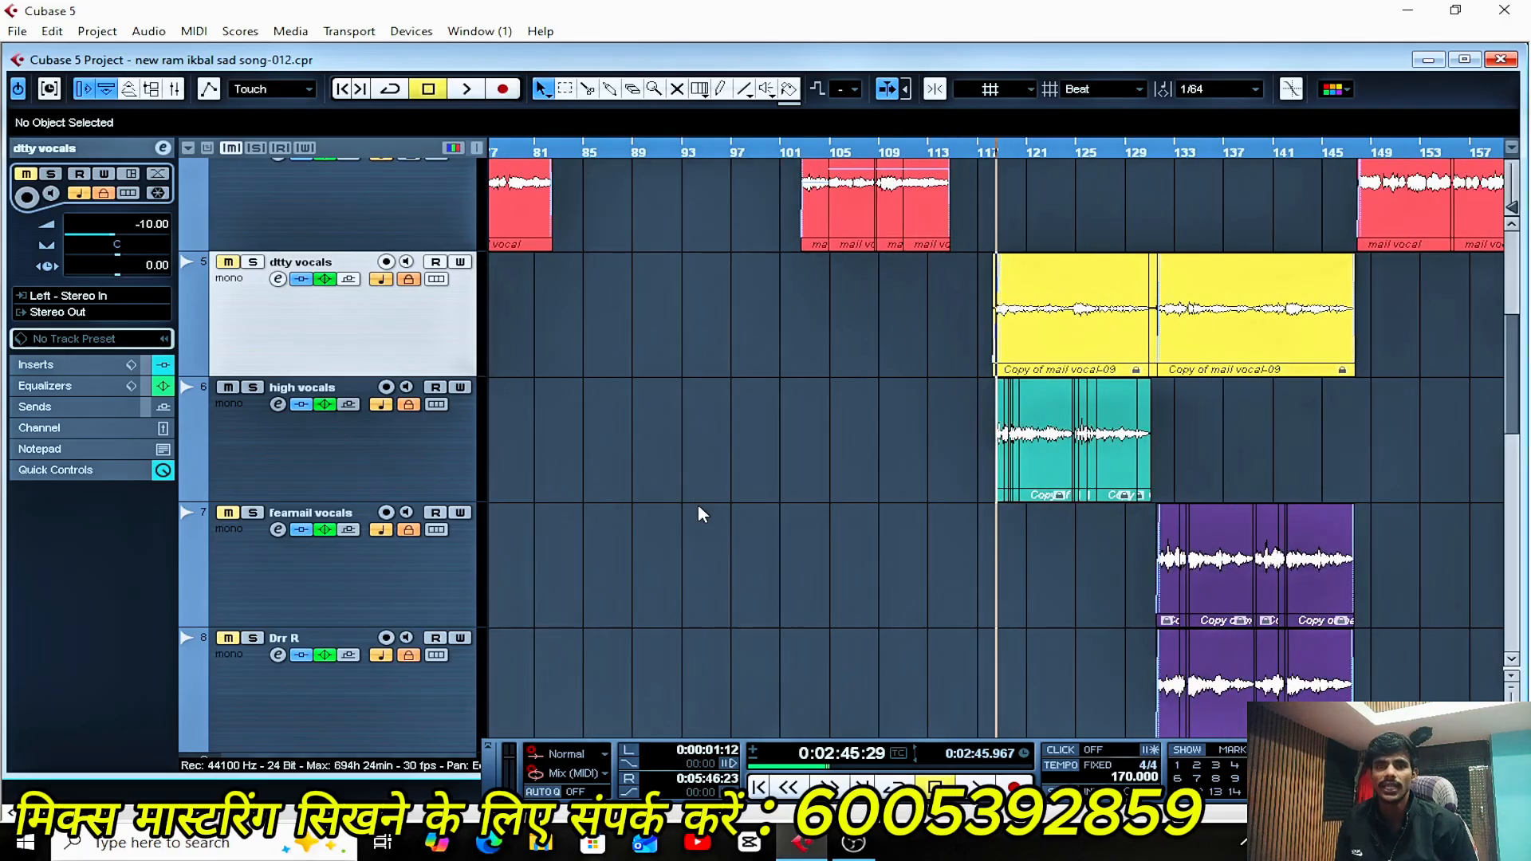
key(g)
key(g)
- Switch off the high vocals inserts in slots 2 to 7, from the first Pro-Q 3 through ModDelay, keeping AutoTuneVST active
click(372, 445)
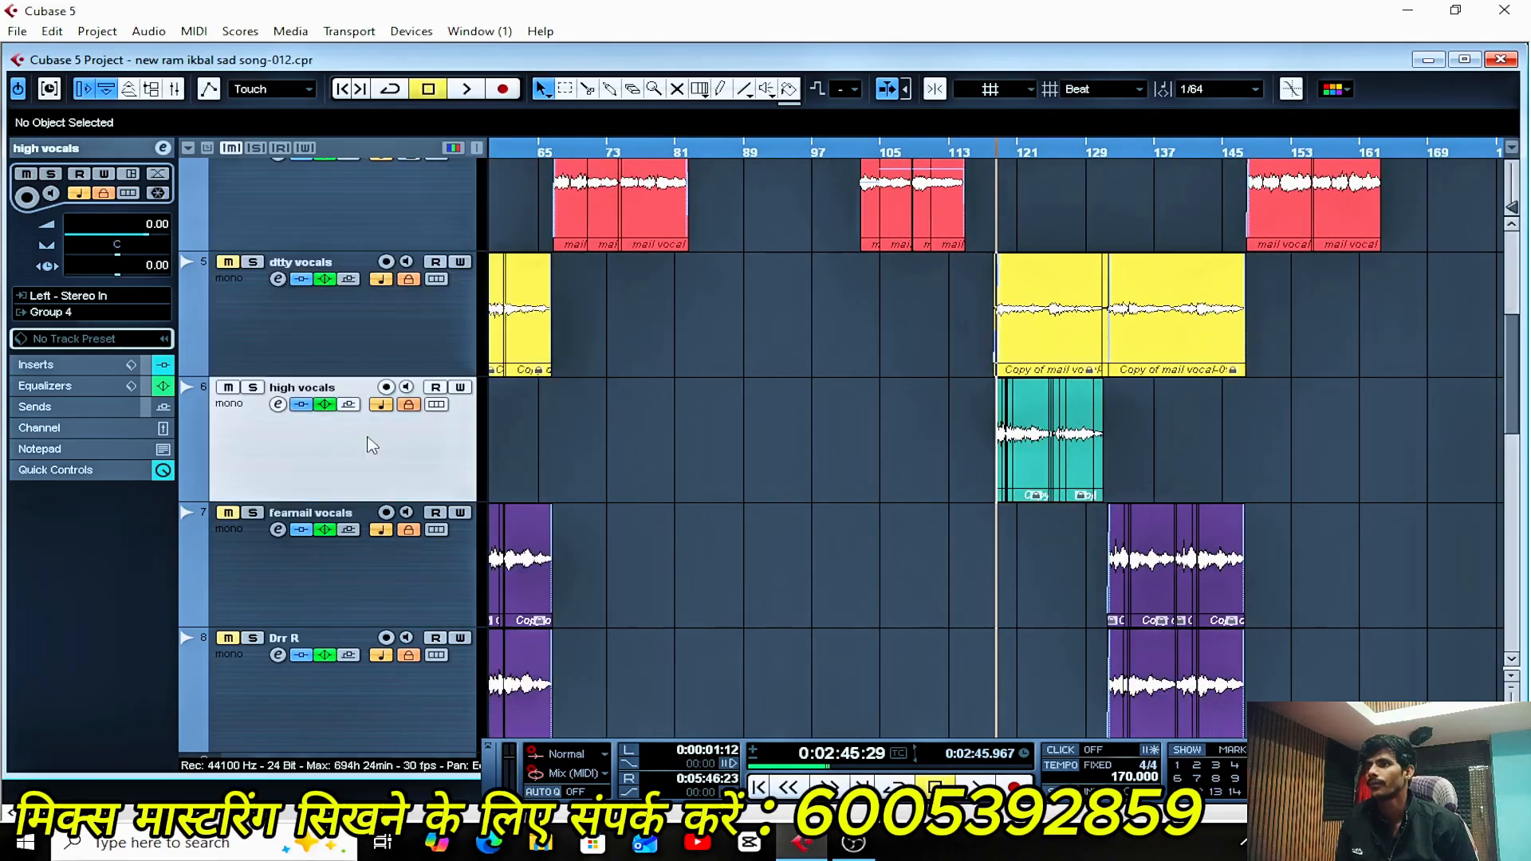
click(278, 404)
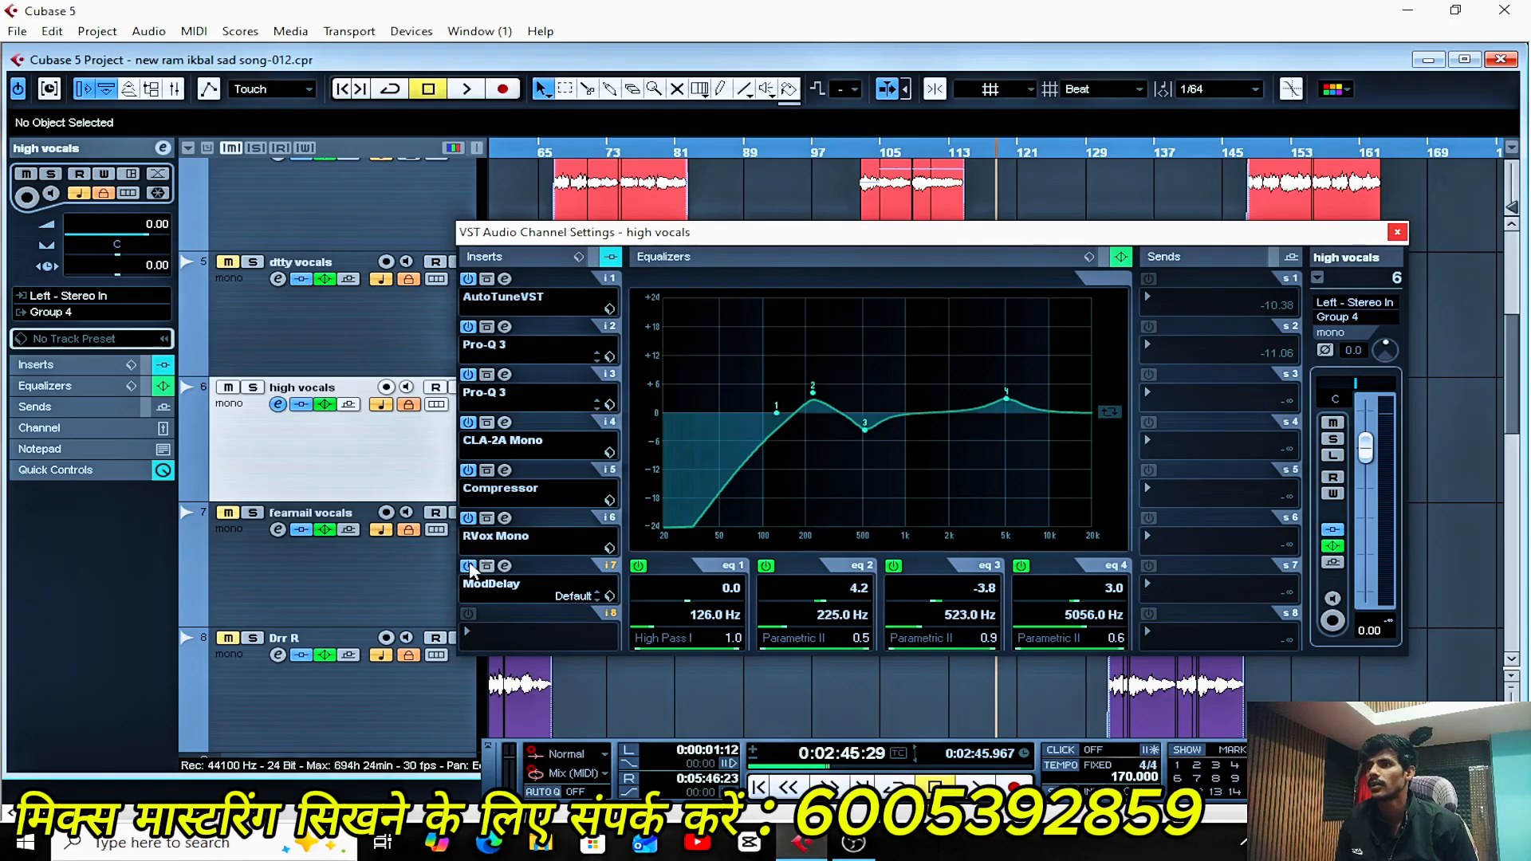
click(468, 518)
click(469, 470)
click(468, 422)
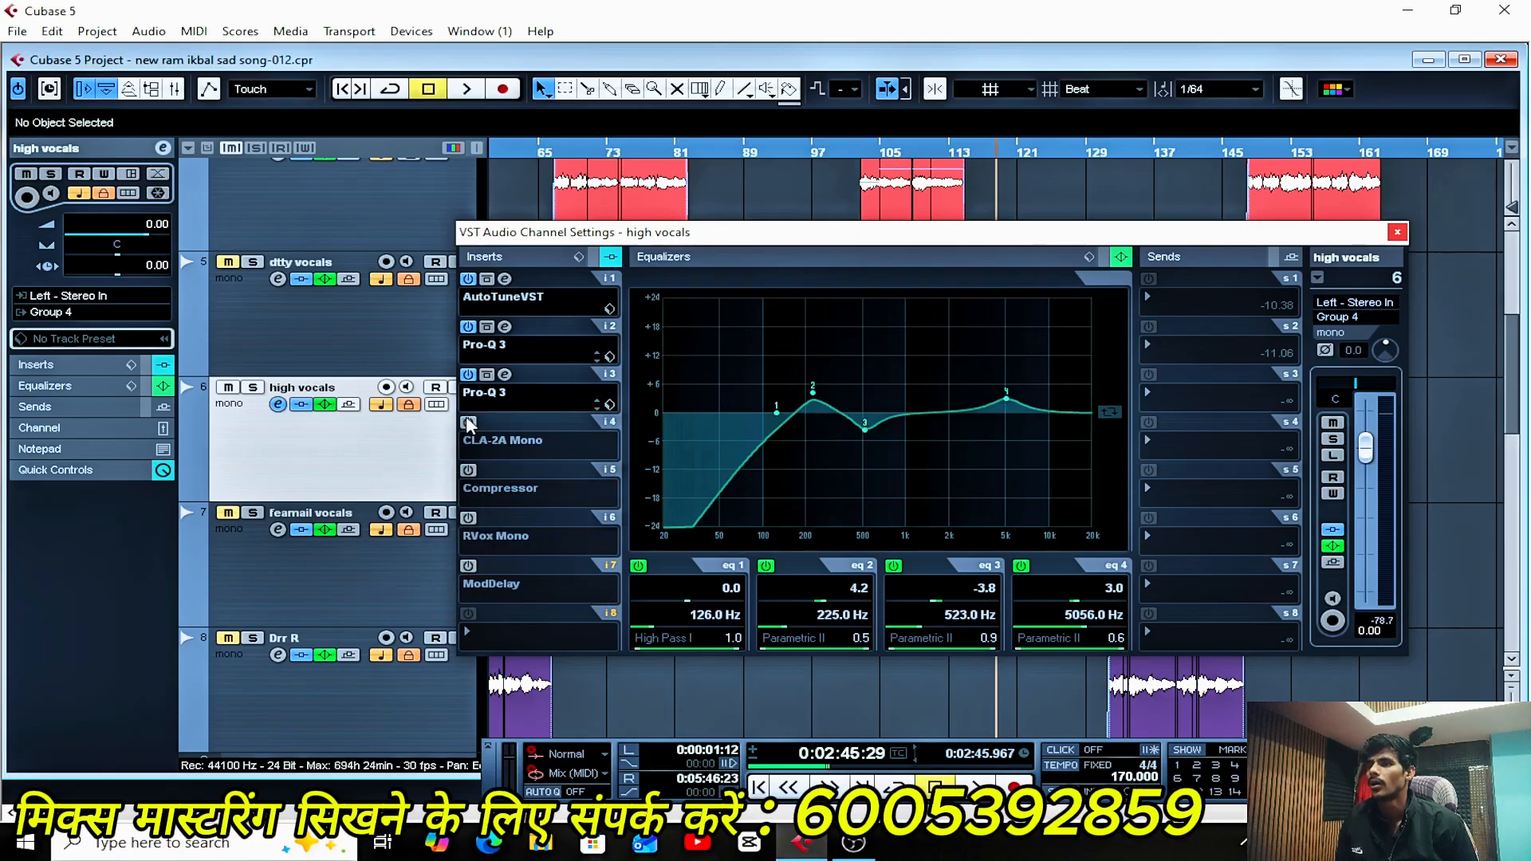
click(468, 375)
click(468, 326)
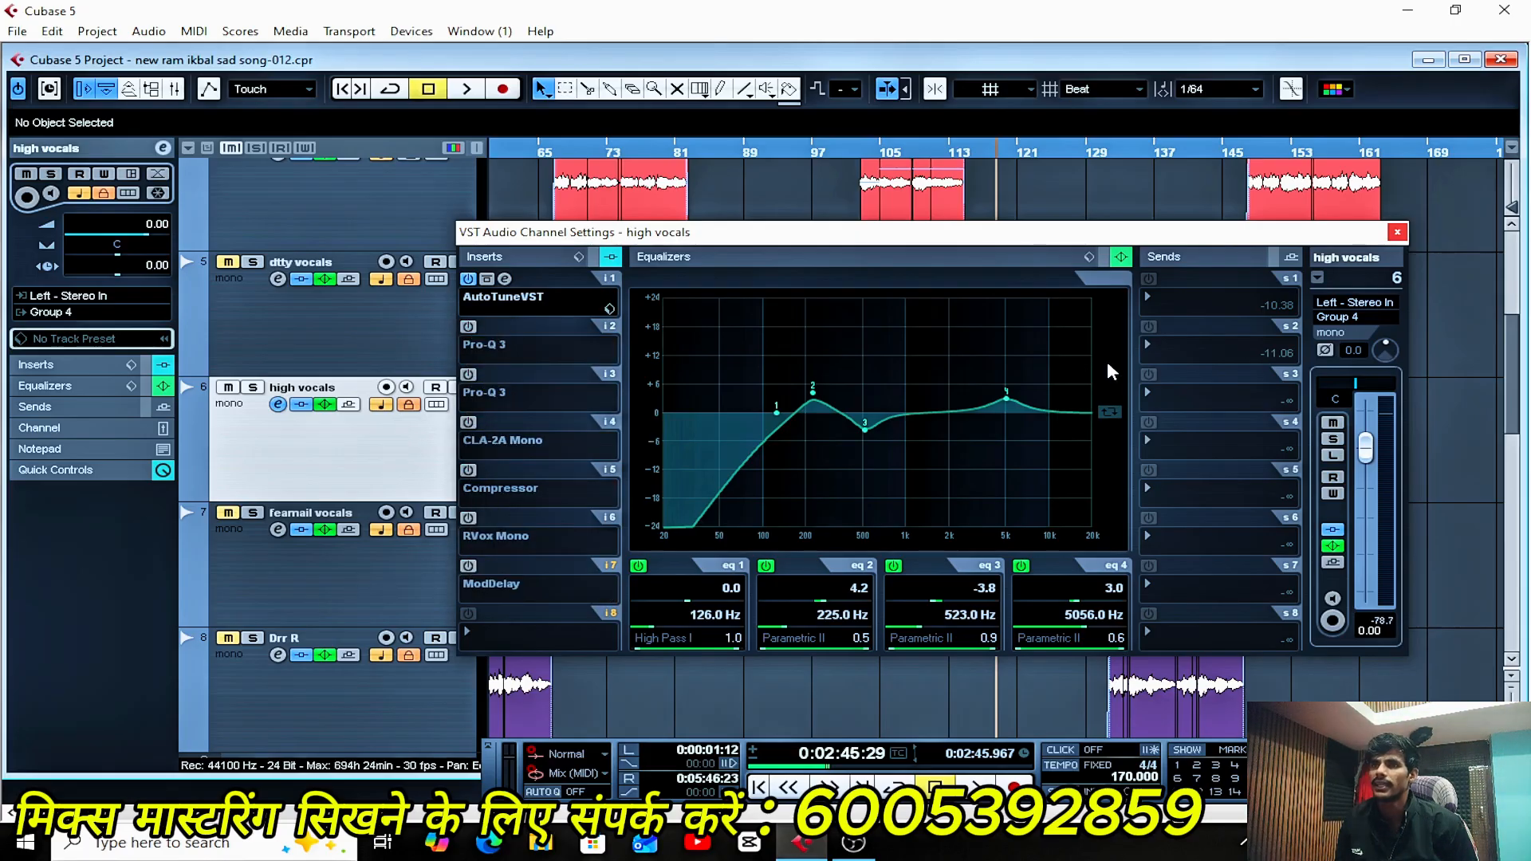
- Switch off all four EQ bands on the high vocals channel and close its channel settings
click(638, 566)
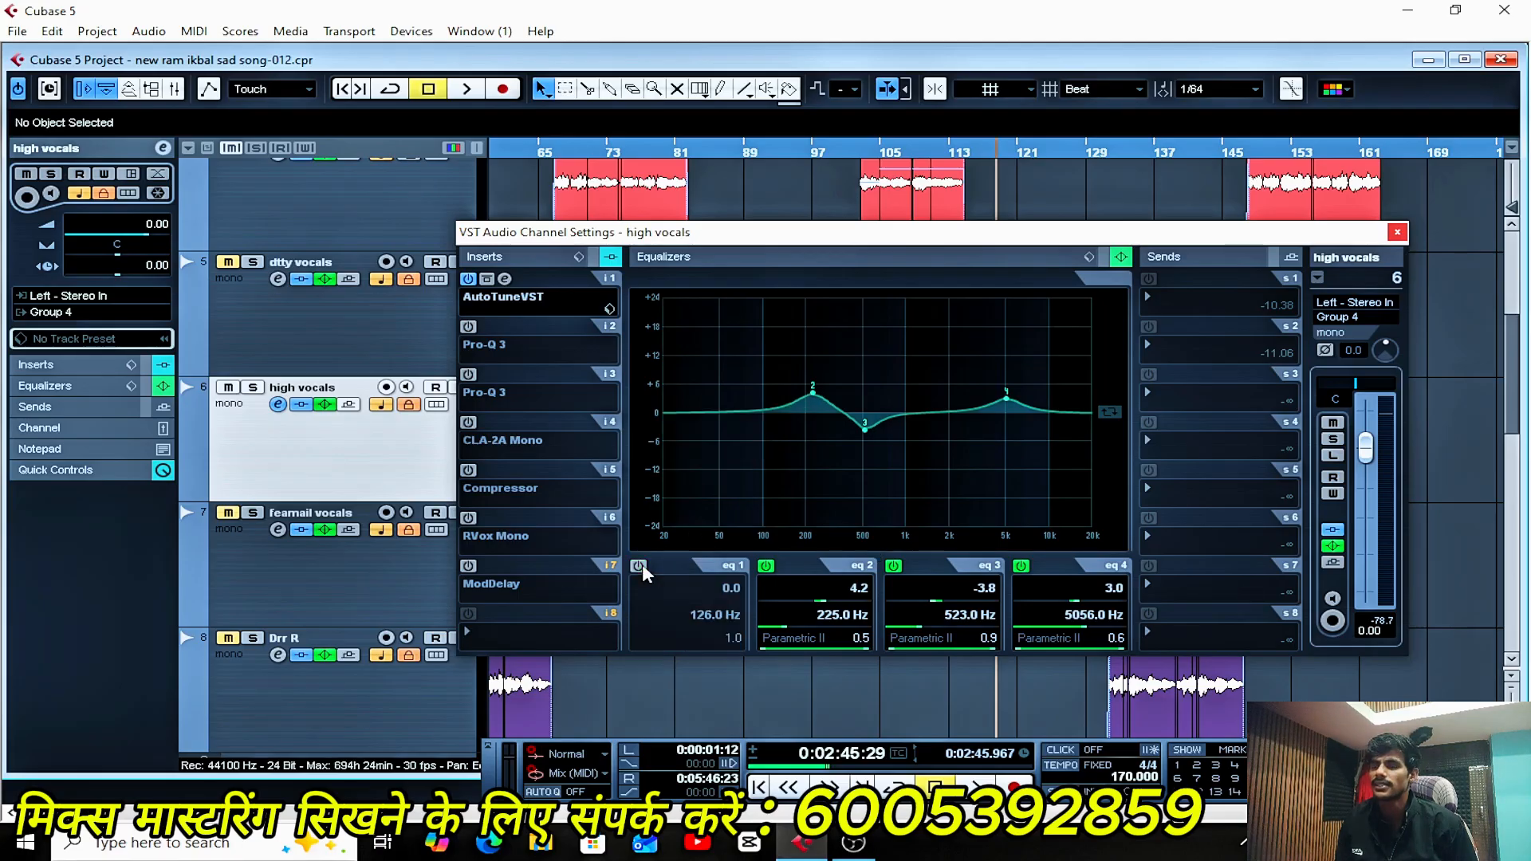
click(766, 566)
click(894, 566)
click(1021, 566)
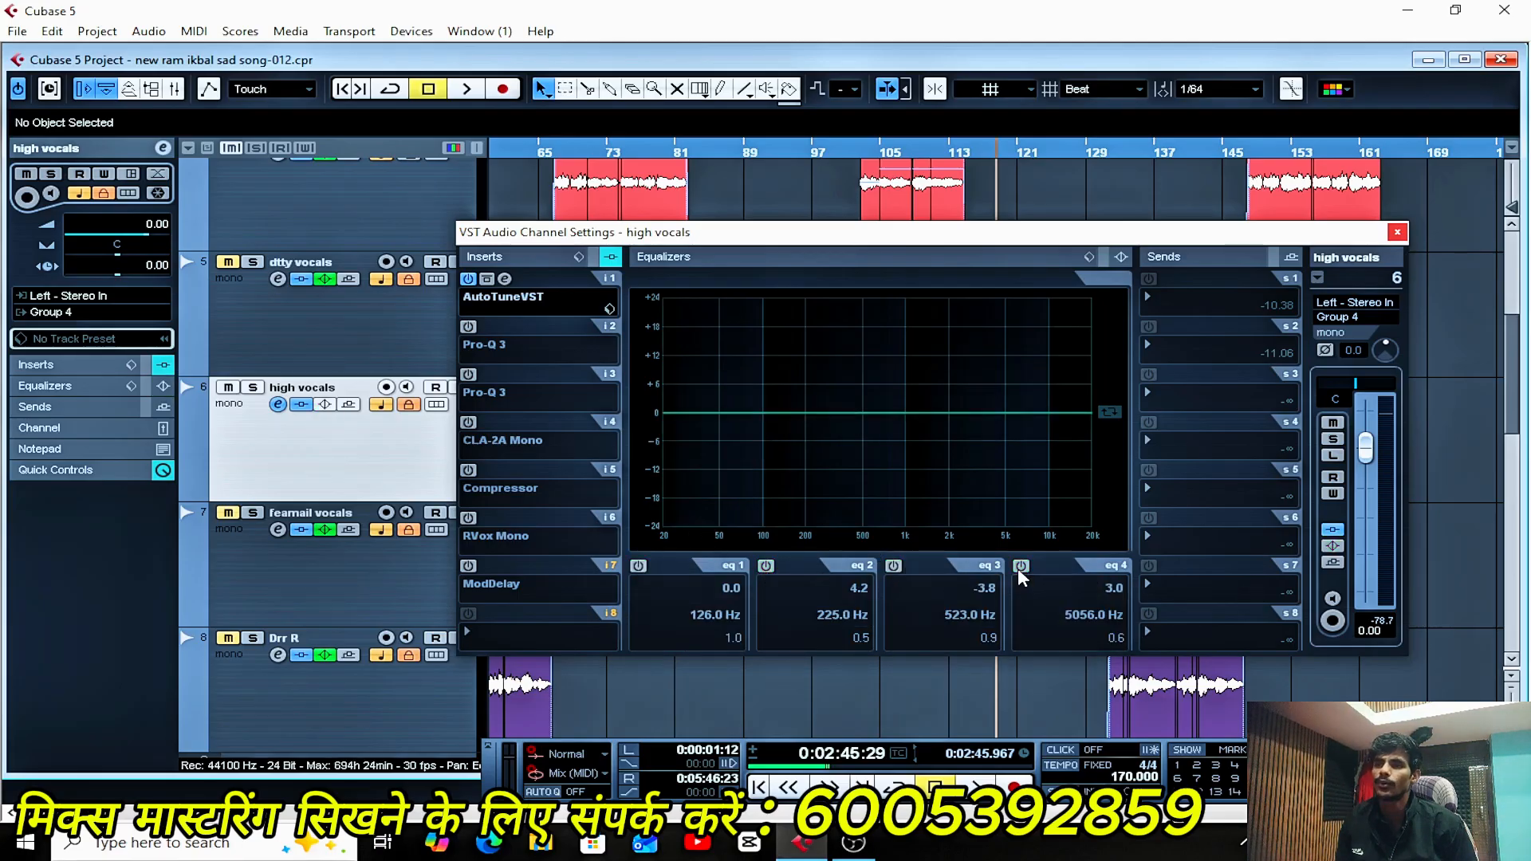
click(1400, 232)
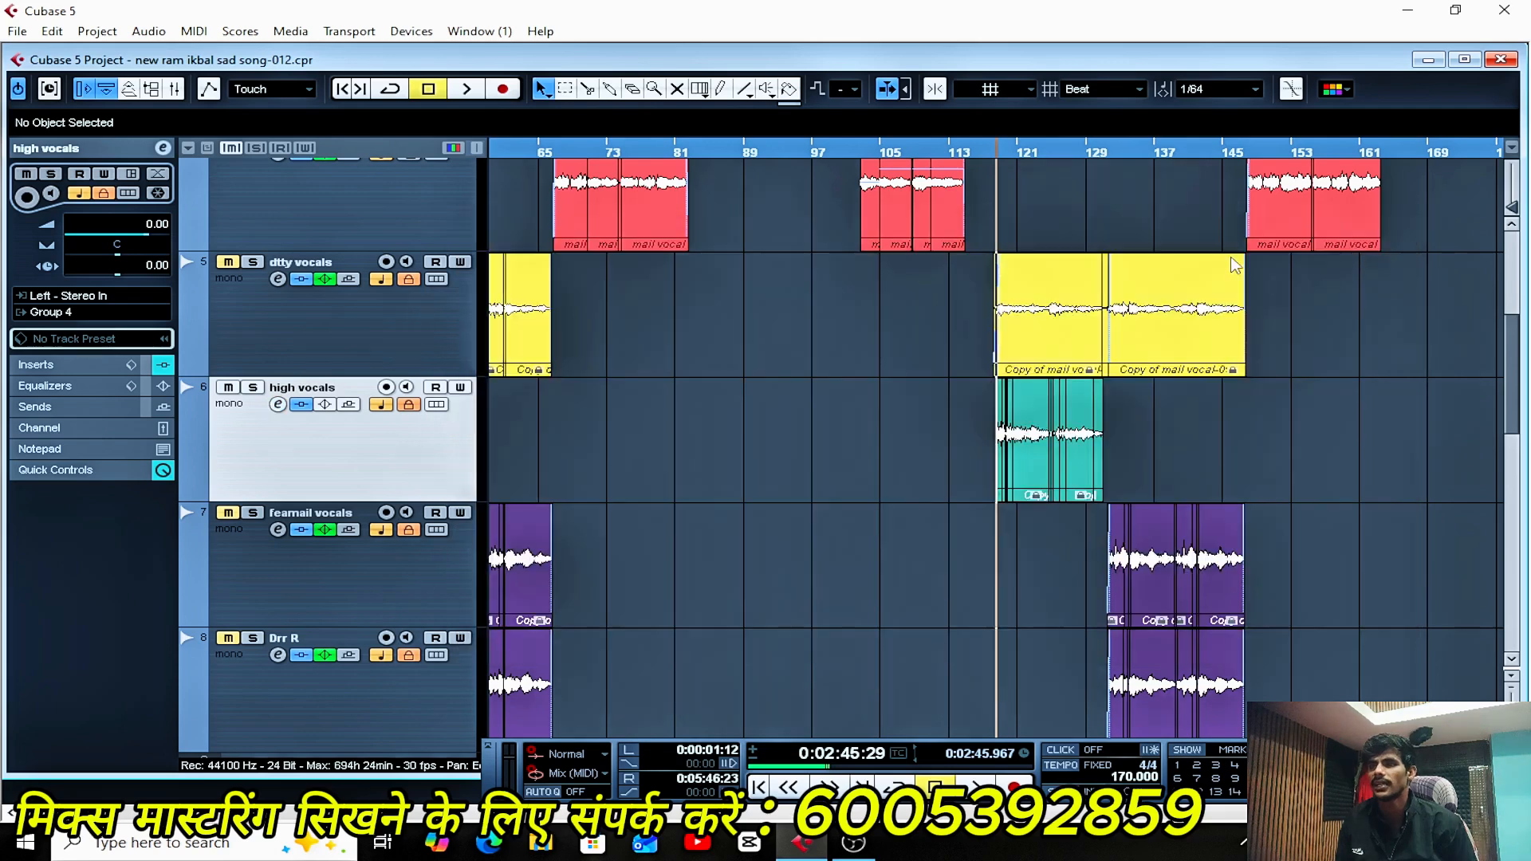
- Switch off the FX 1-RoomWorks and FX 2-H-Delay Stereo sends and EQ band 3 on the Group 4 channel
scroll(734, 406, down, 5)
scroll(734, 409, down, 2)
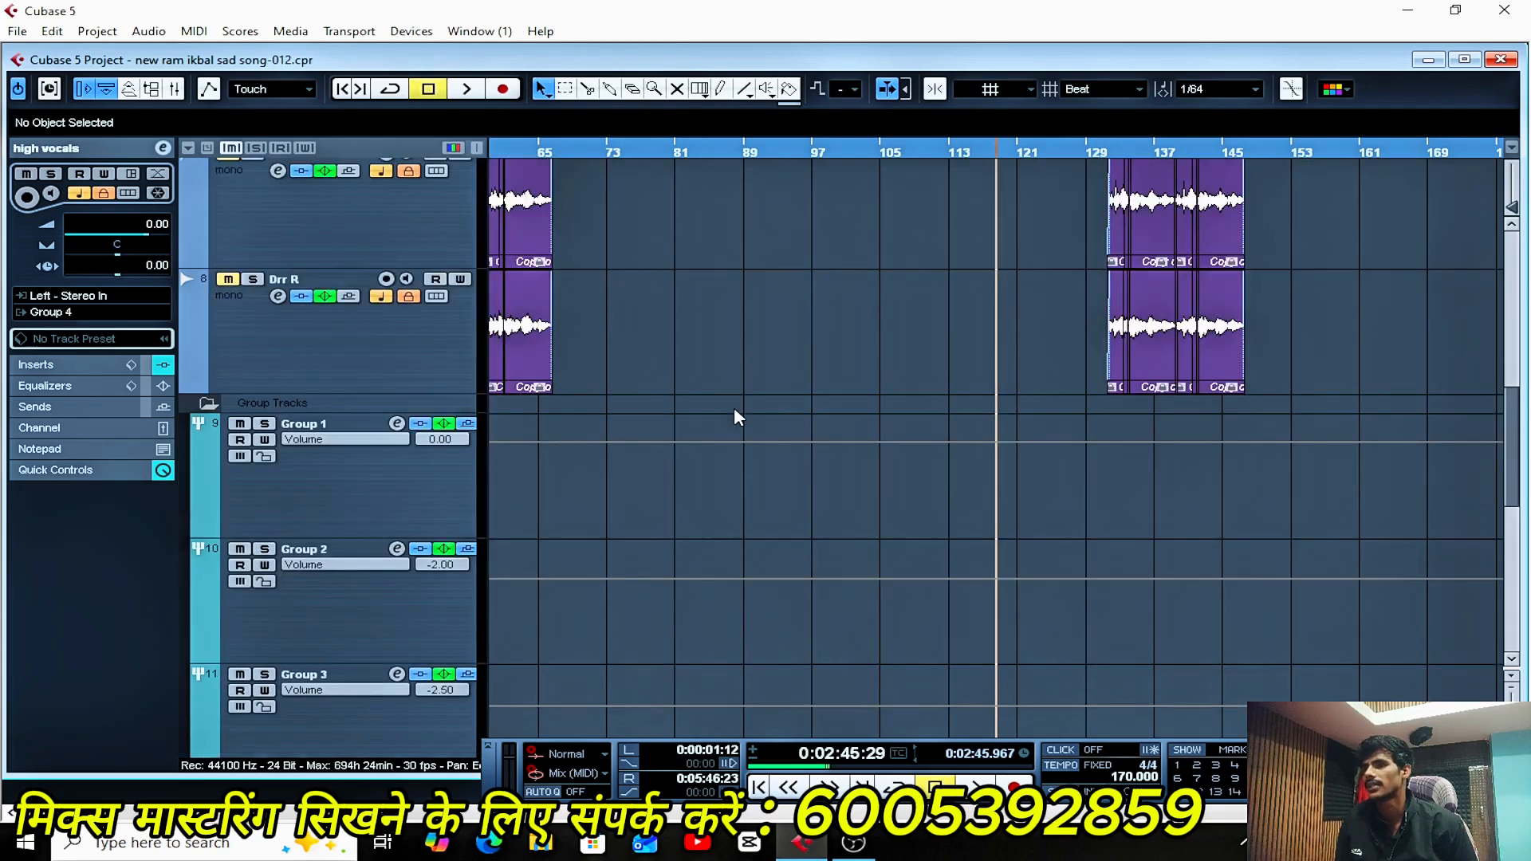
scroll(734, 408, up, 6)
scroll(735, 414, down, 5)
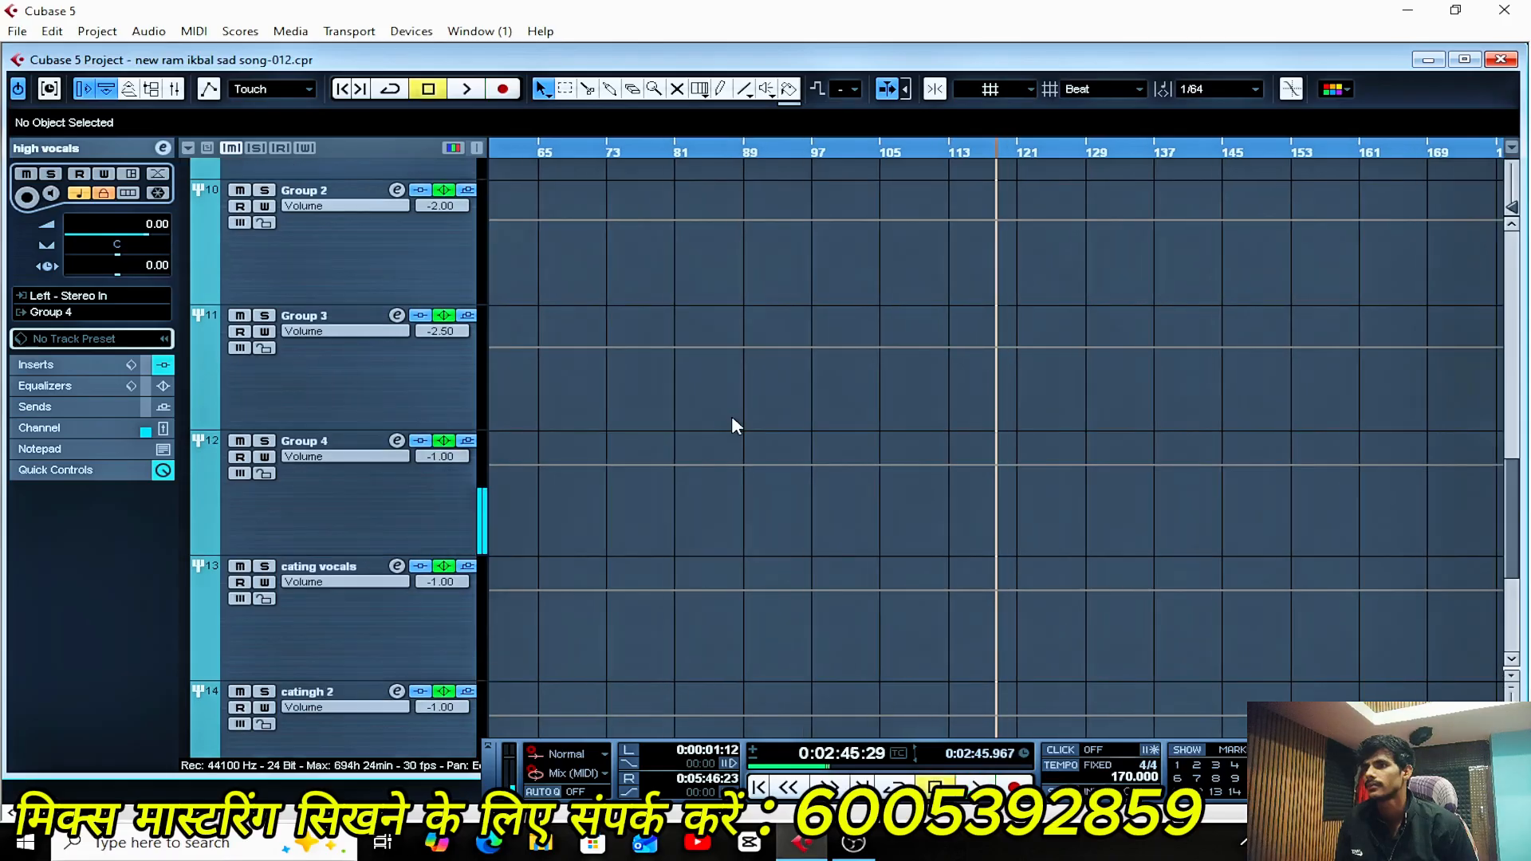
click(333, 492)
click(396, 441)
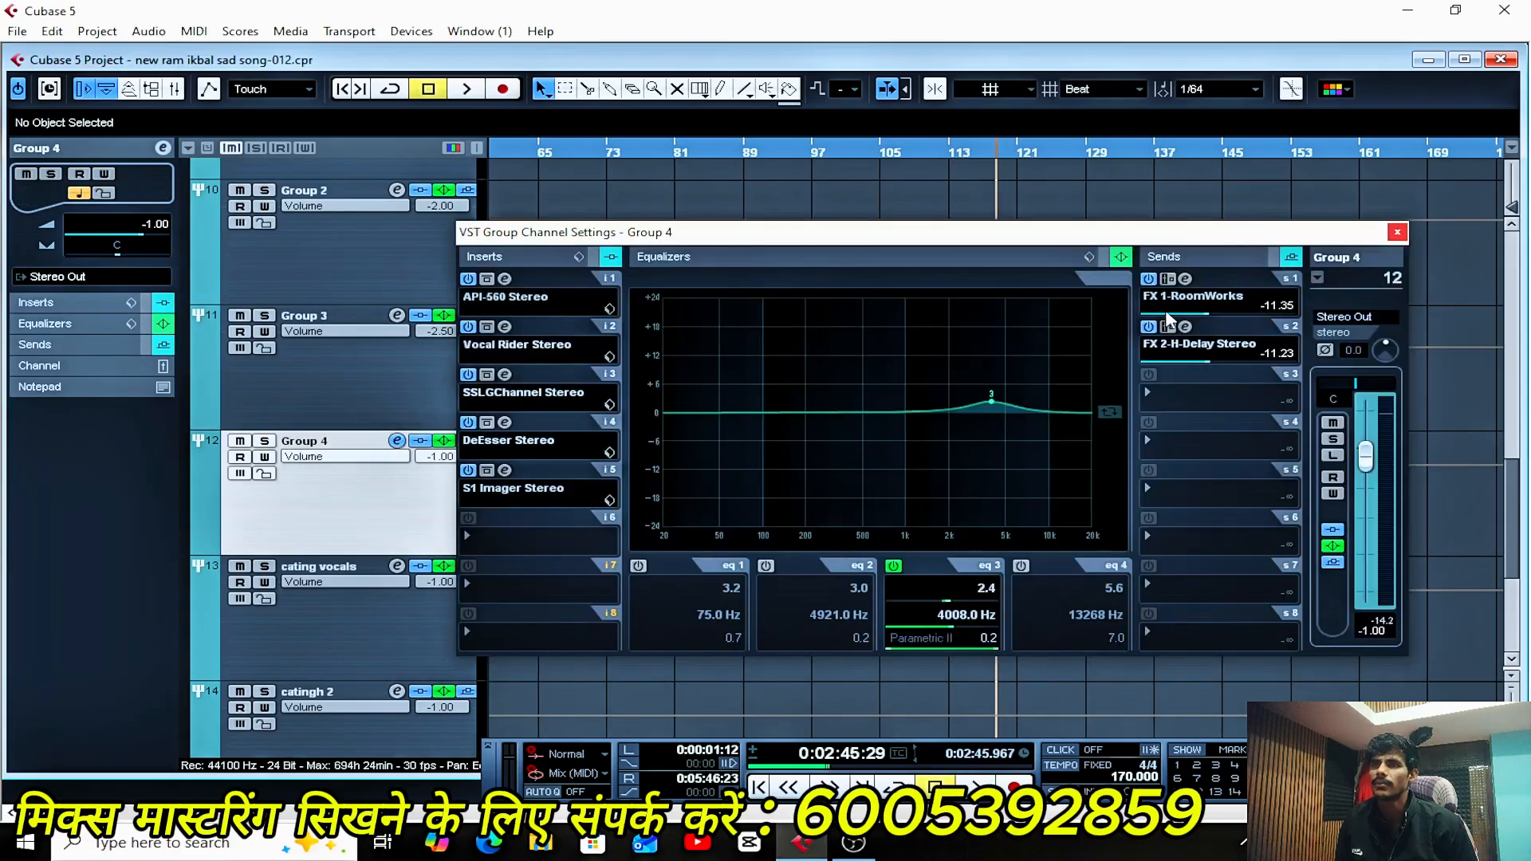
click(1149, 280)
click(1149, 327)
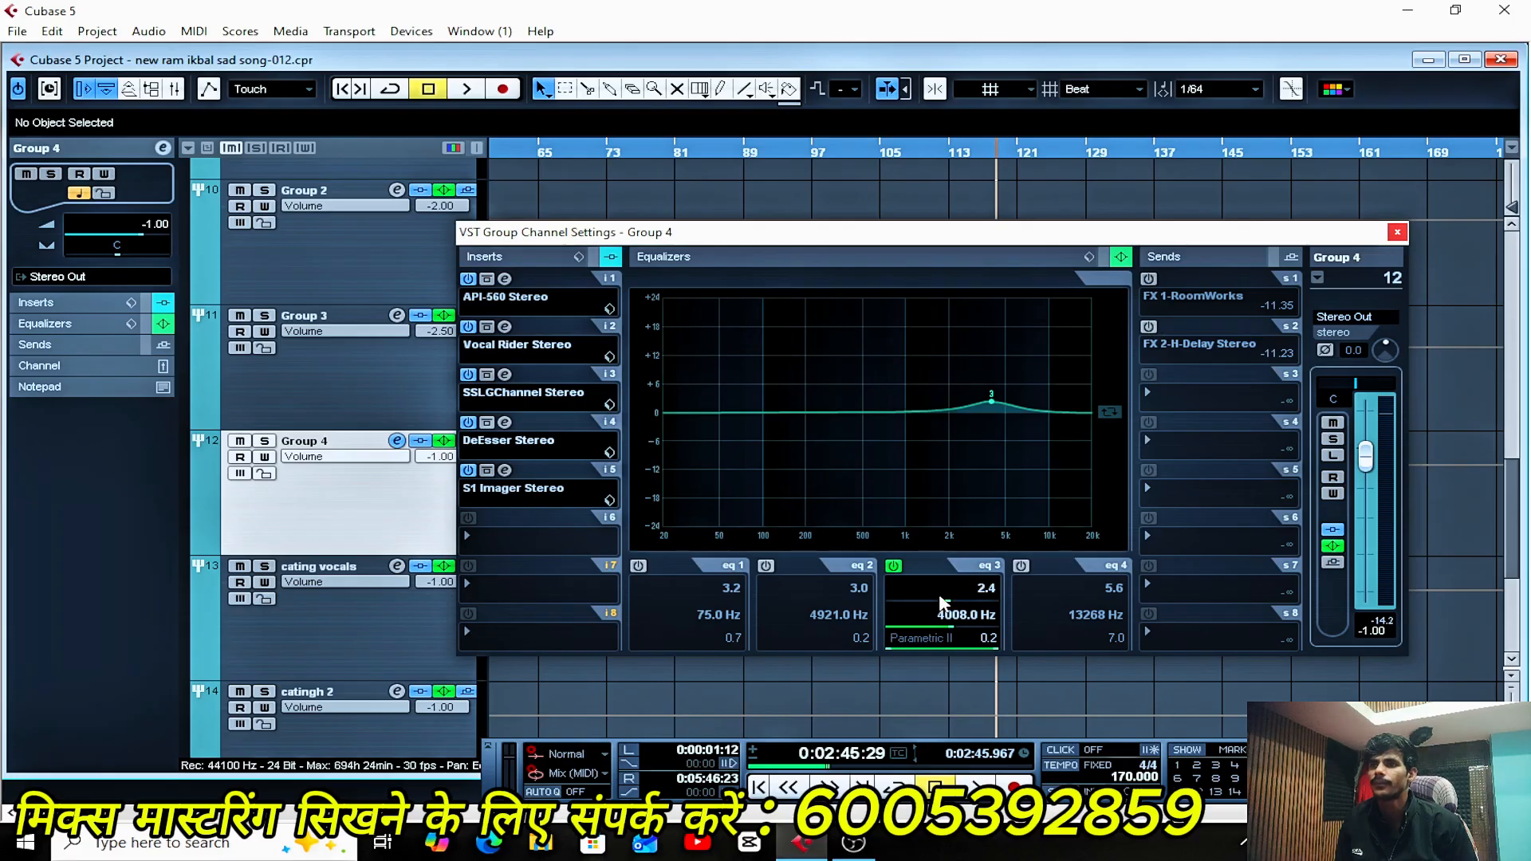
click(894, 566)
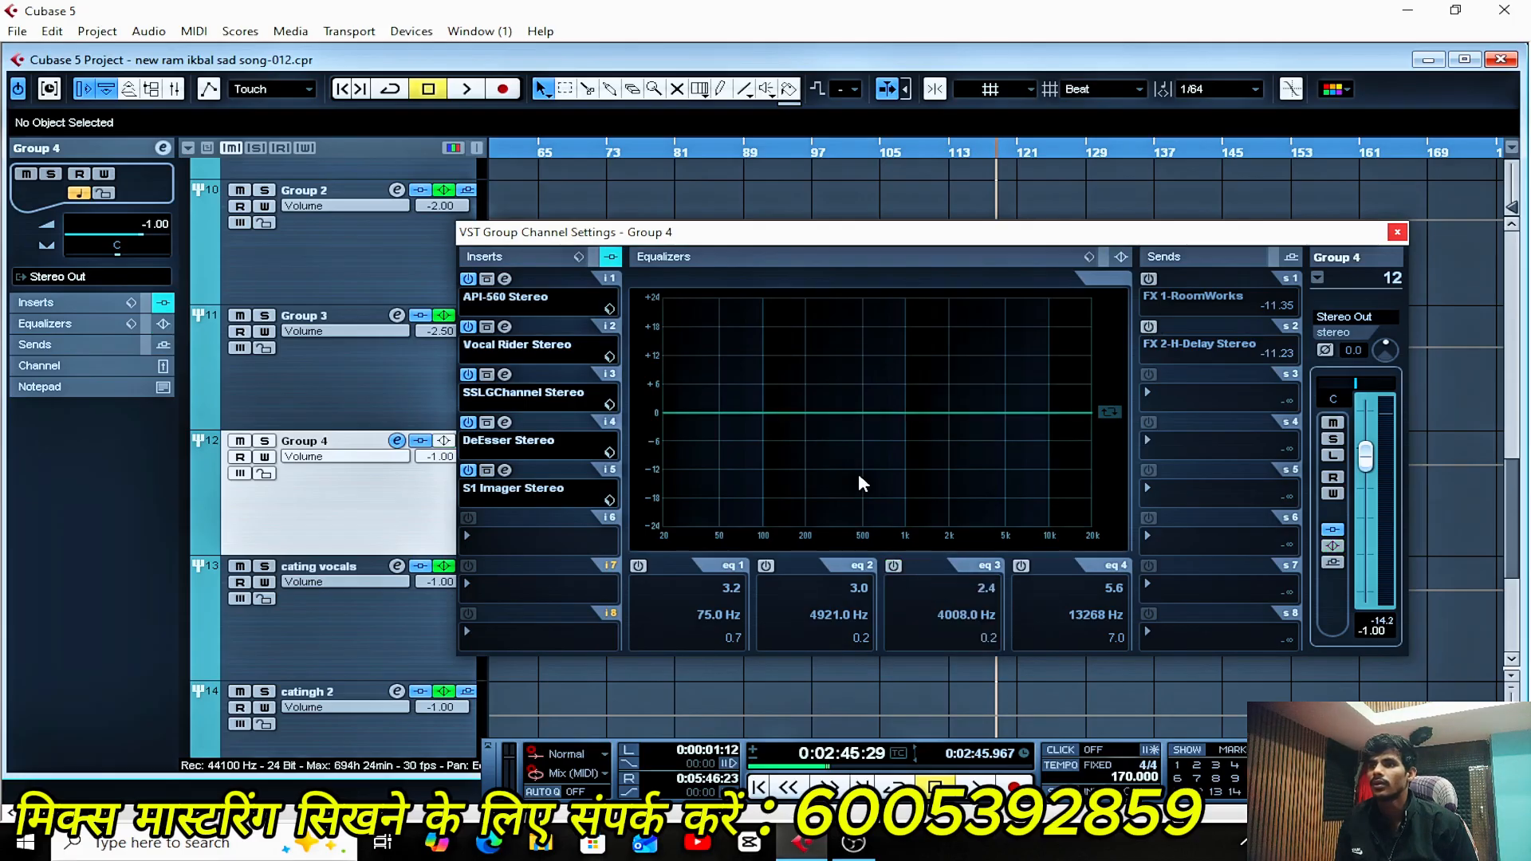
- Switch off all five Group 4 inserts, from S1 Imager Stereo up to API-560 Stereo, and close the channel settings
click(469, 470)
click(469, 422)
click(469, 374)
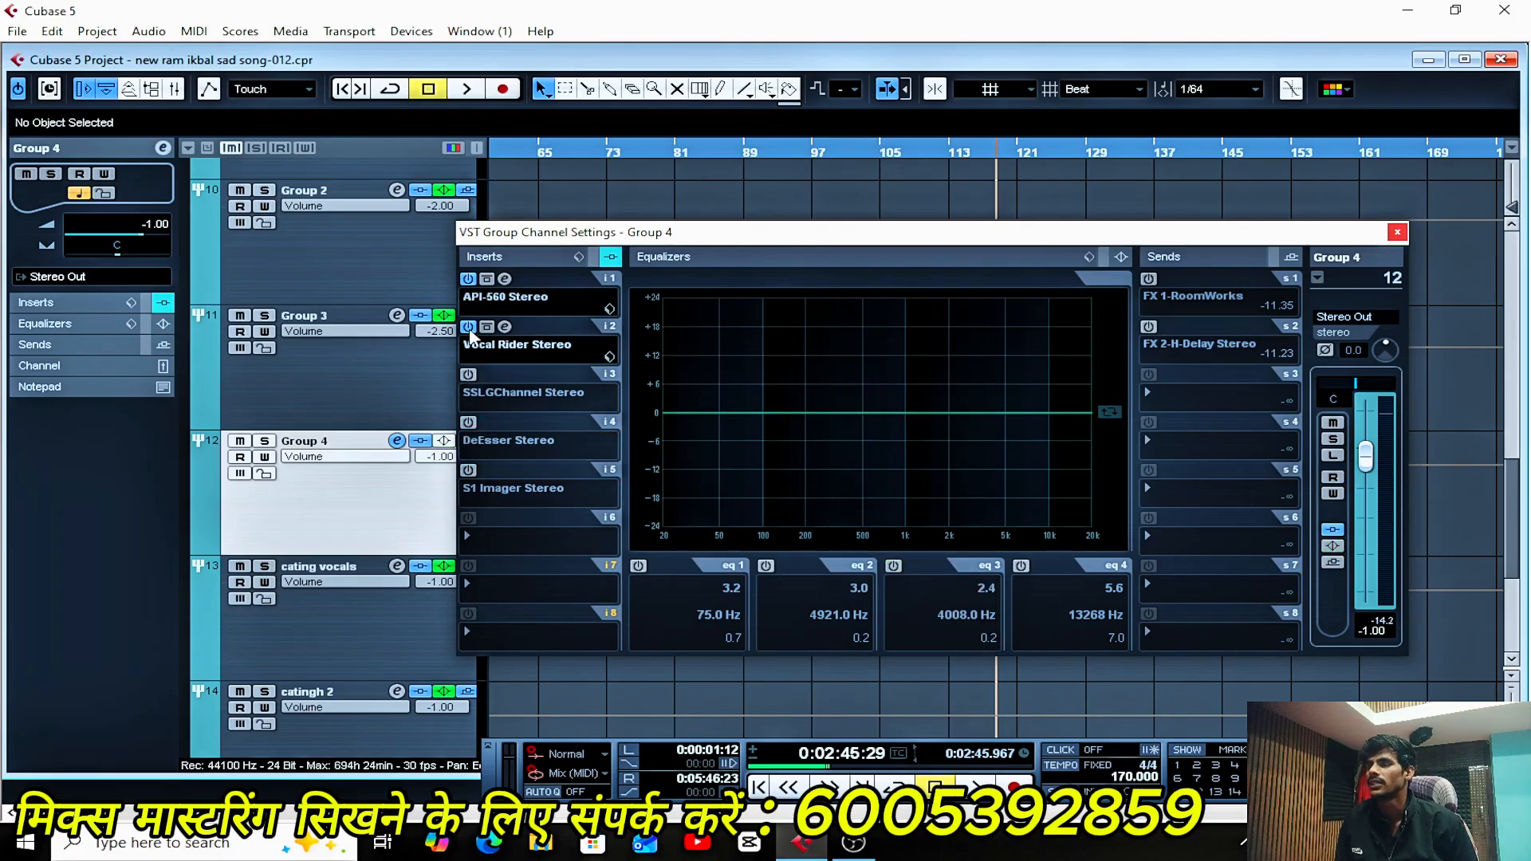
click(469, 327)
click(469, 278)
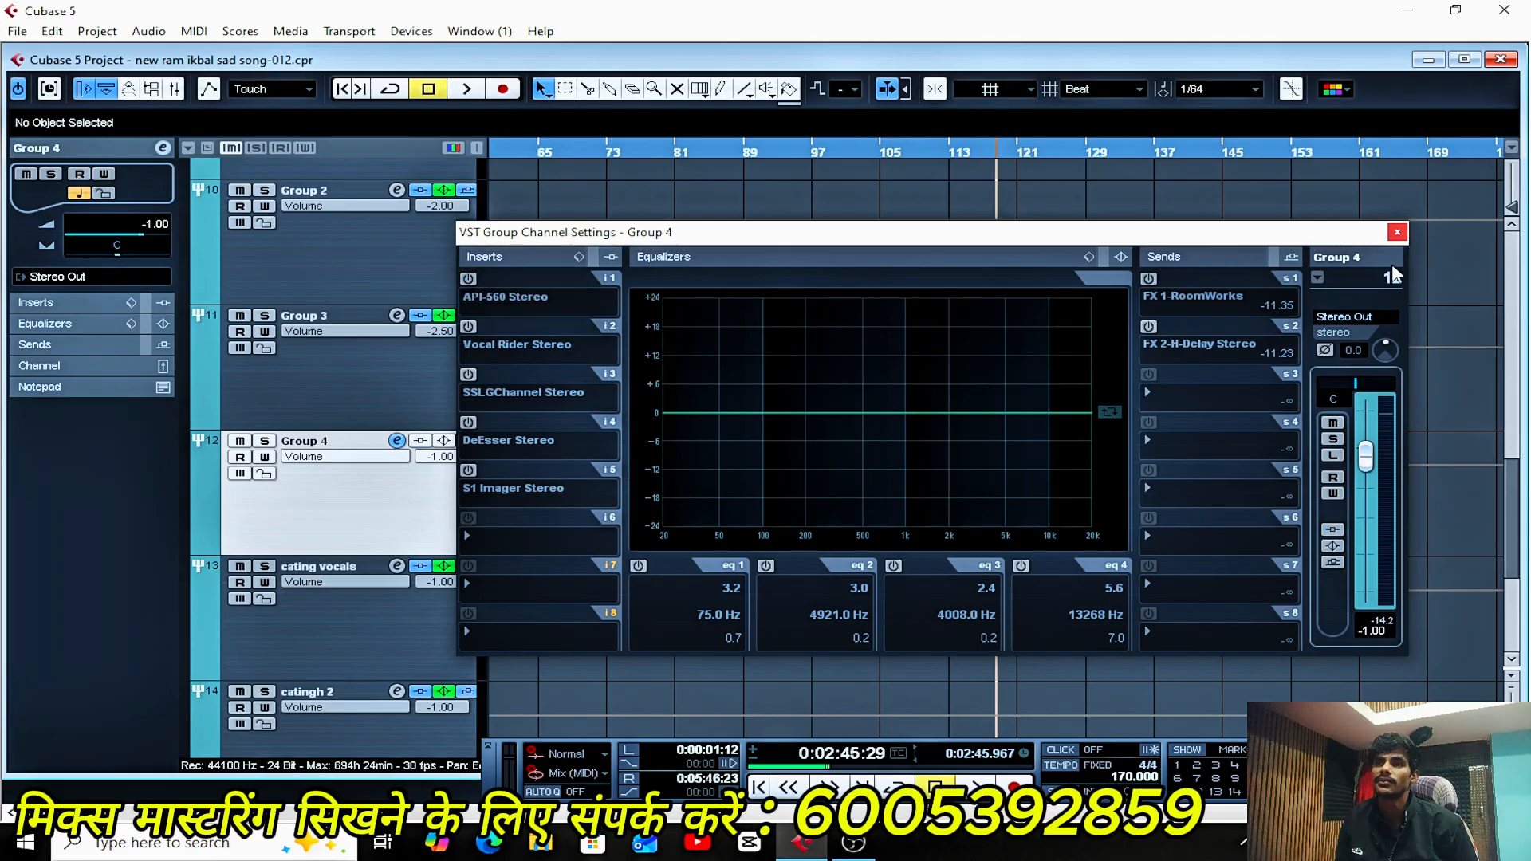
click(1397, 234)
- Return to the high vocals clips near bar 118 in close-up and select the high vocals track
scroll(906, 530, up, 5)
key(h)
key(h)
key(h)
key(h)
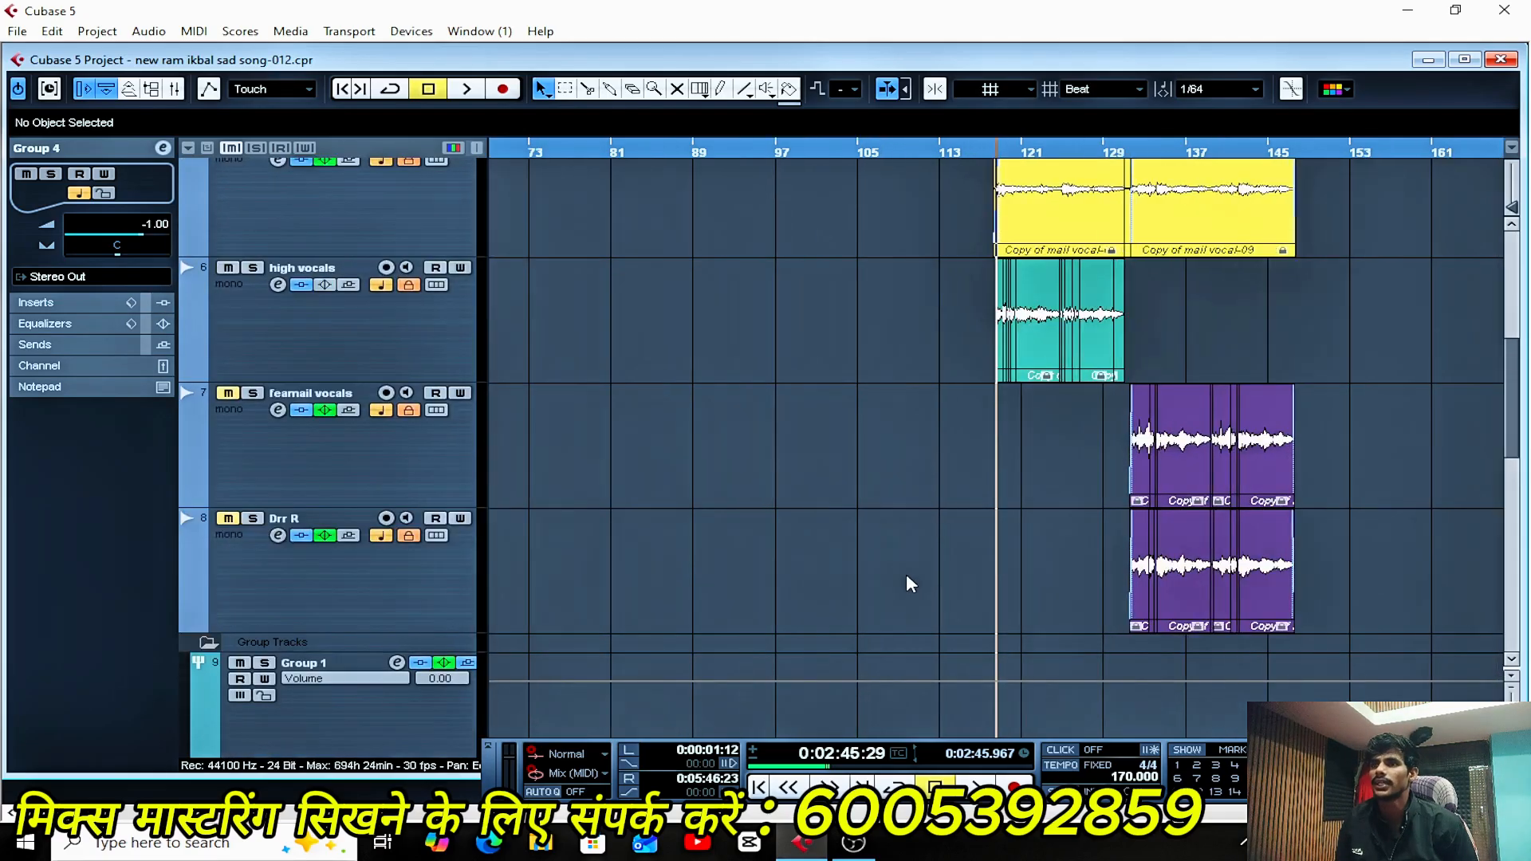
key(h)
key(h)
key(h)
key(h)
key(h)
key(h)
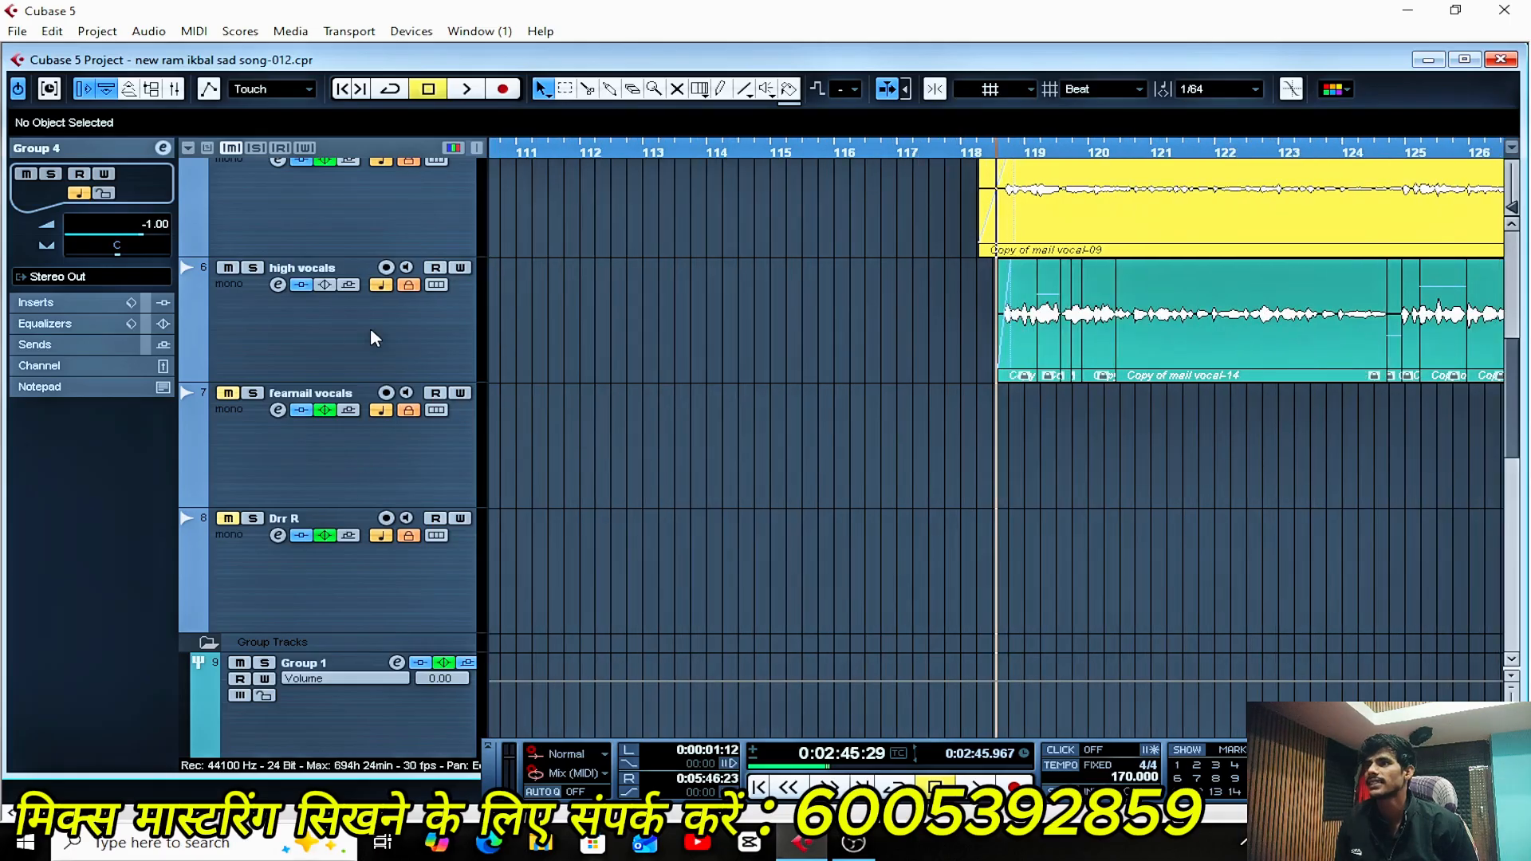
click(313, 339)
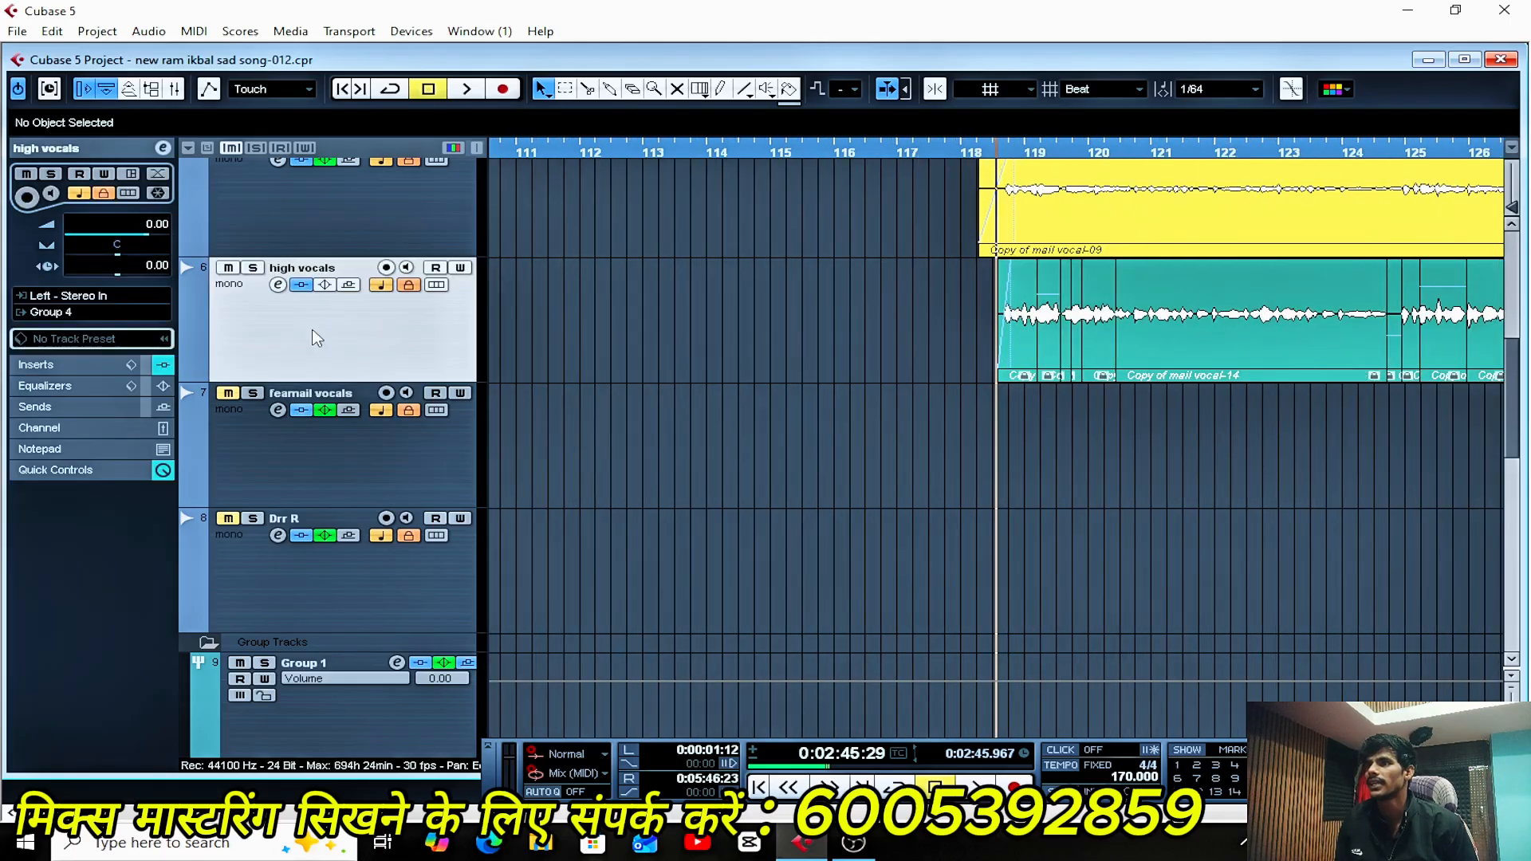
- Open the high vocals channel settings and audition the unprocessed track from bar 118
click(278, 286)
key(space)
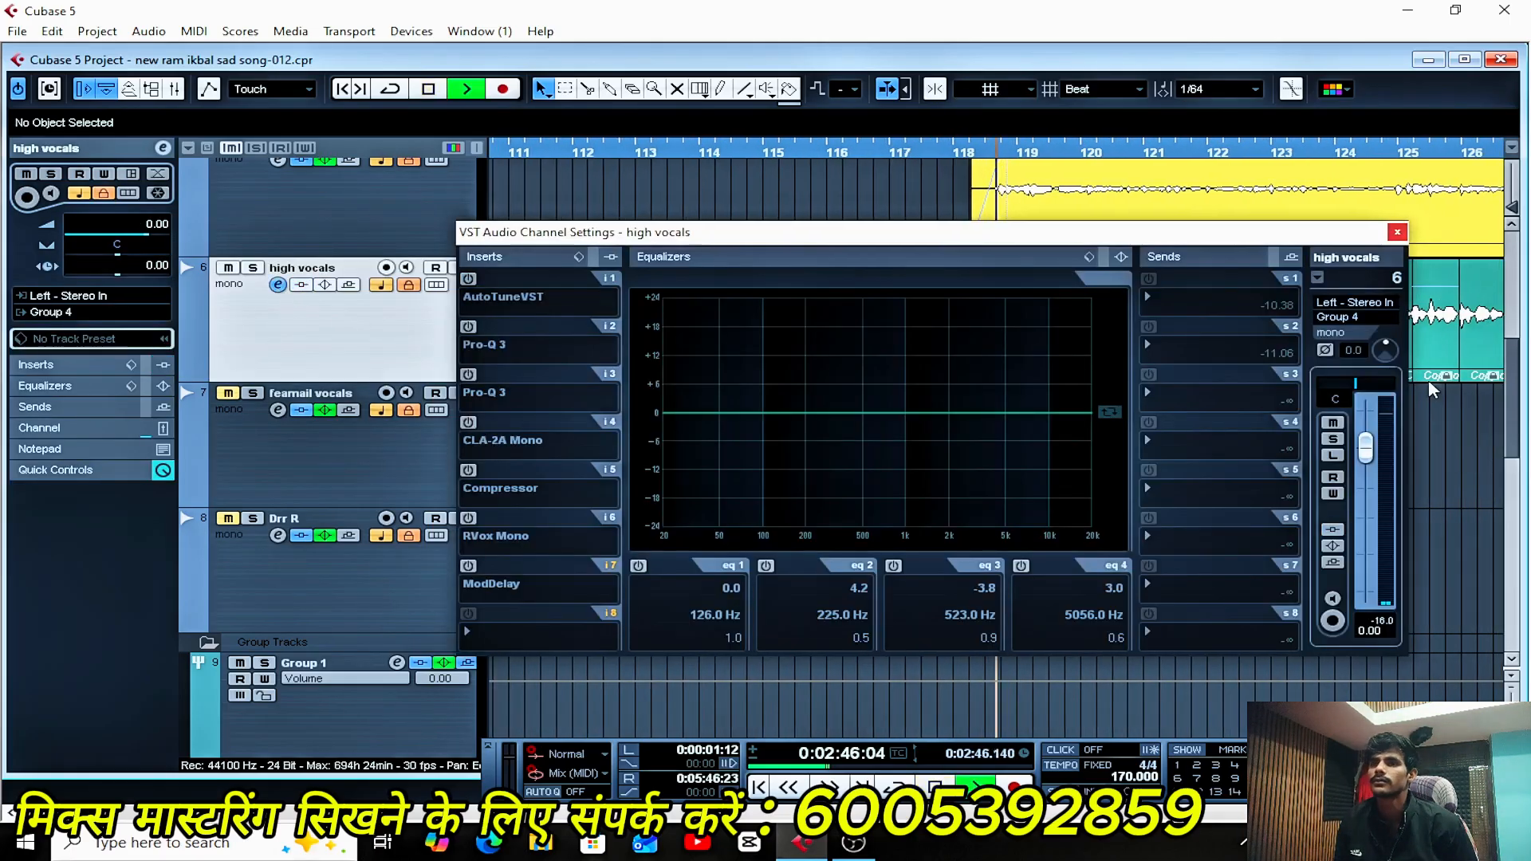
key(space)
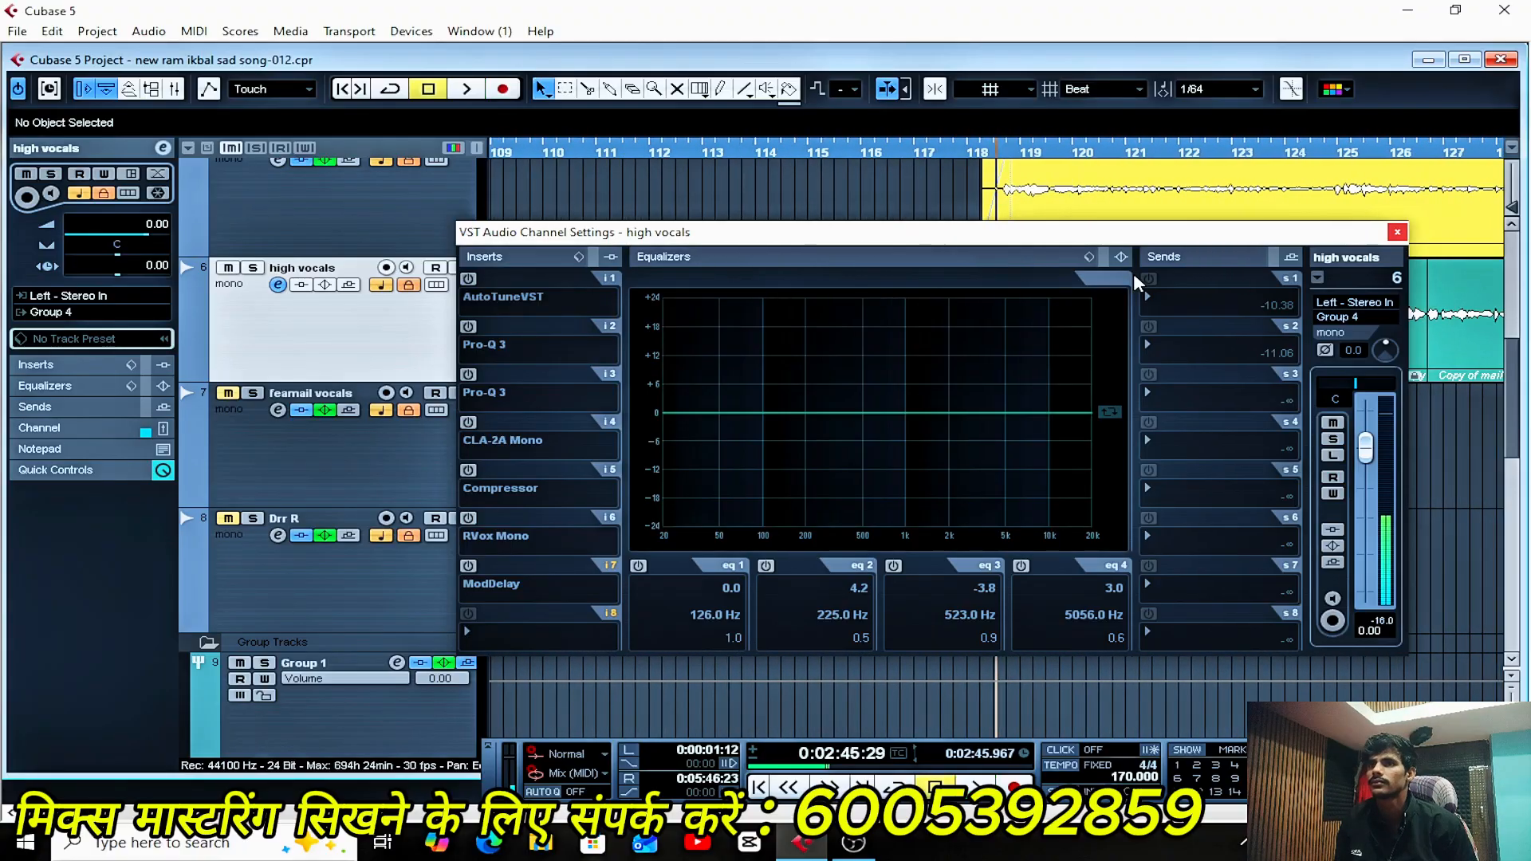
key(space)
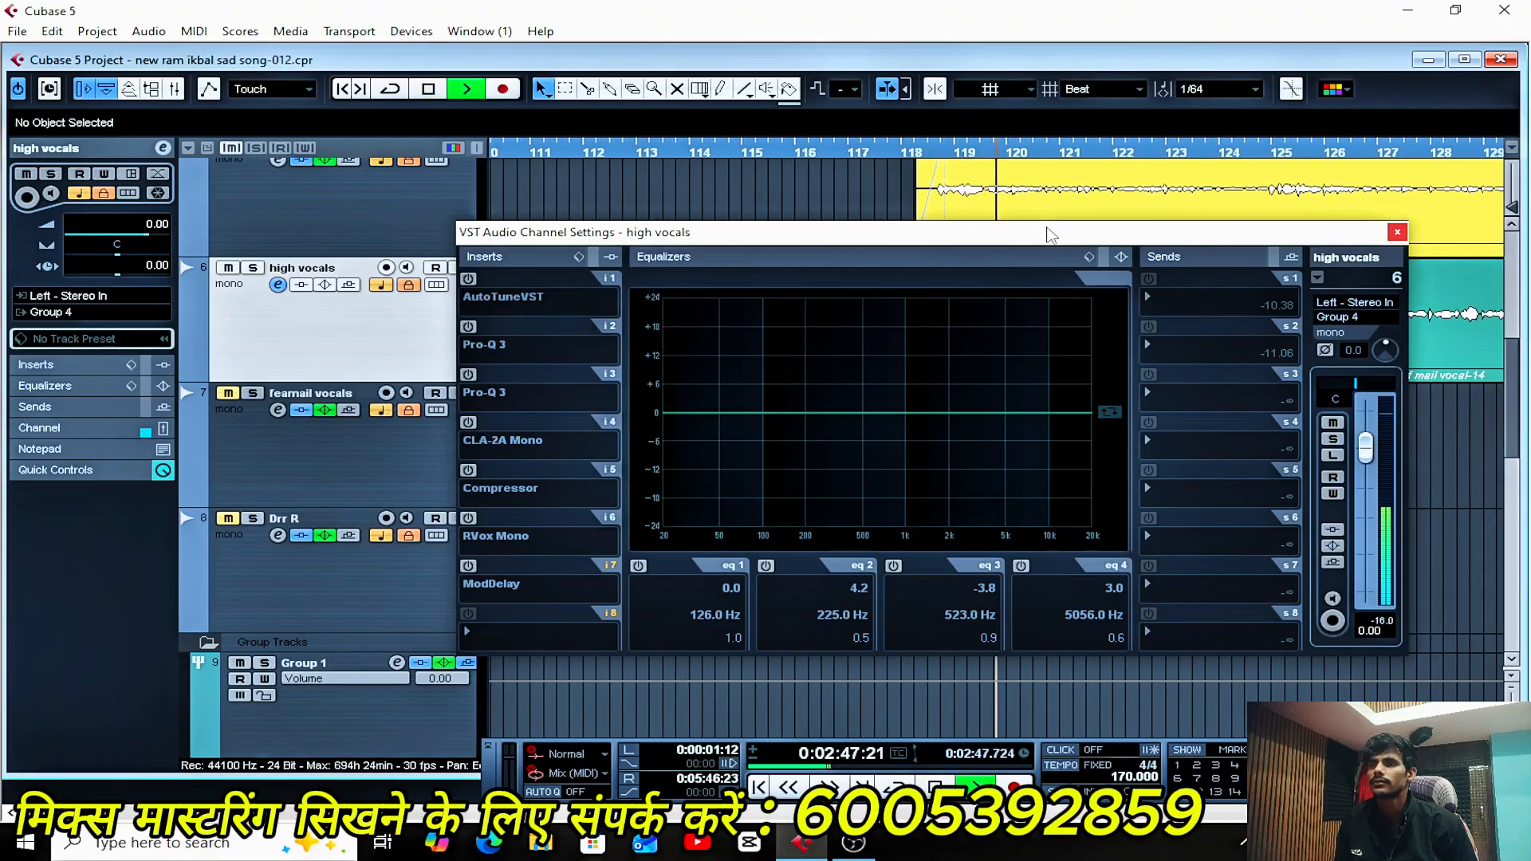
drag(1039, 247, 1012, 331)
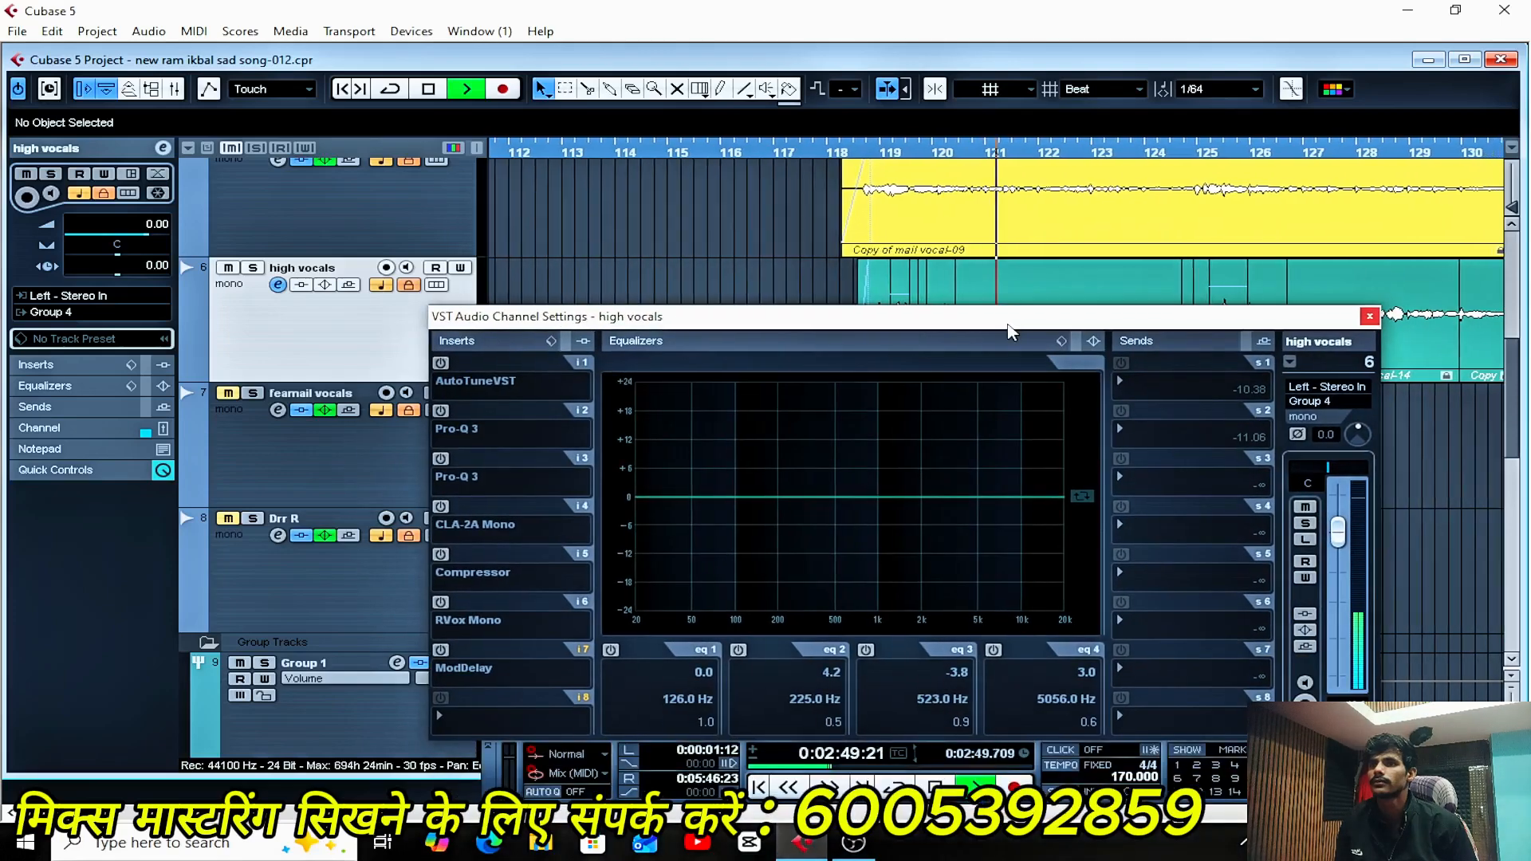
key(g)
key(g)
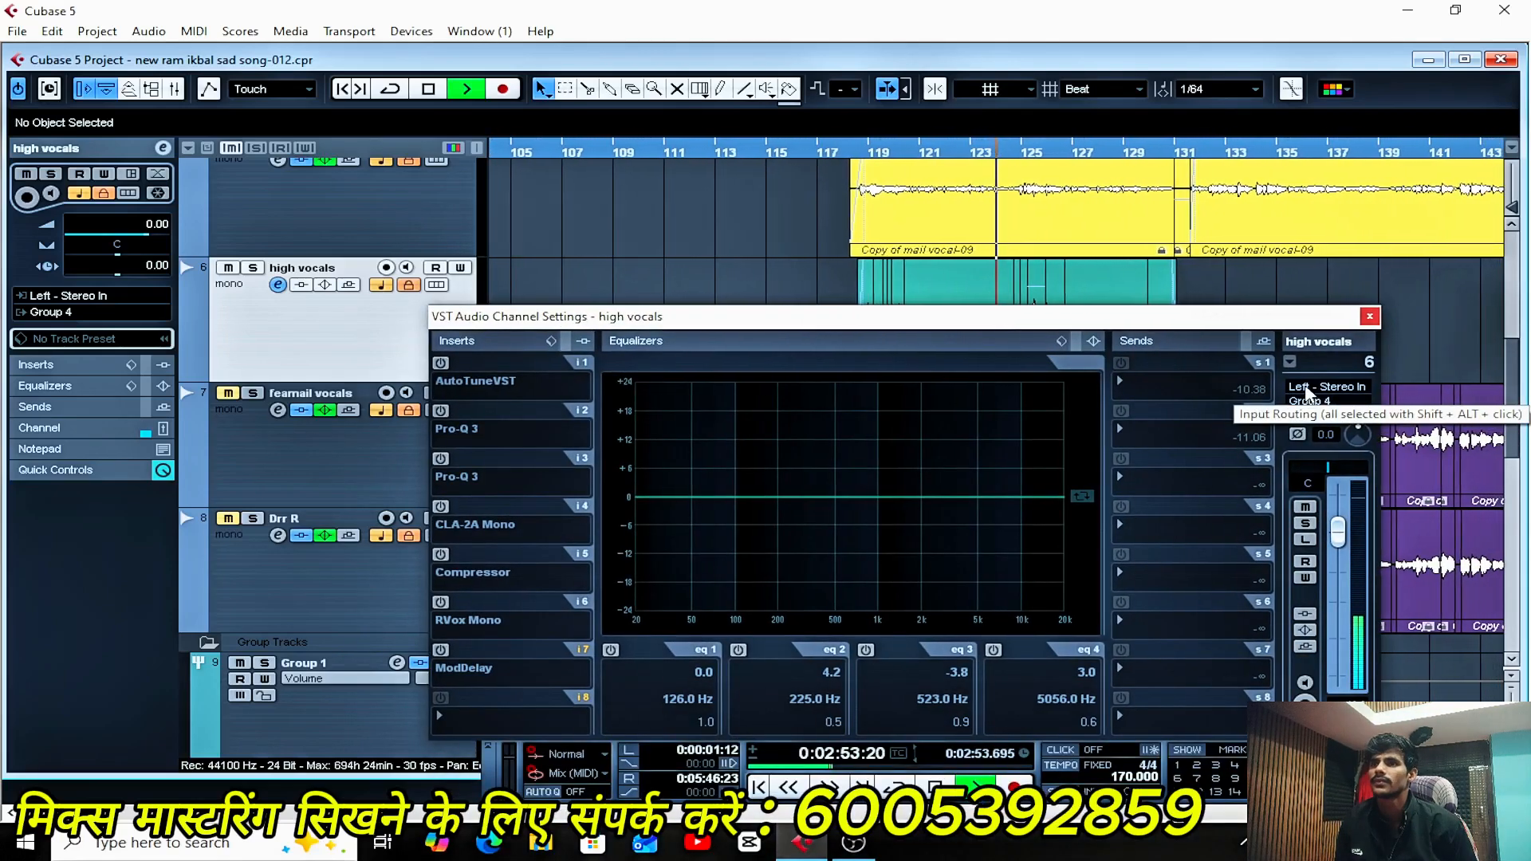
key(h)
key(g)
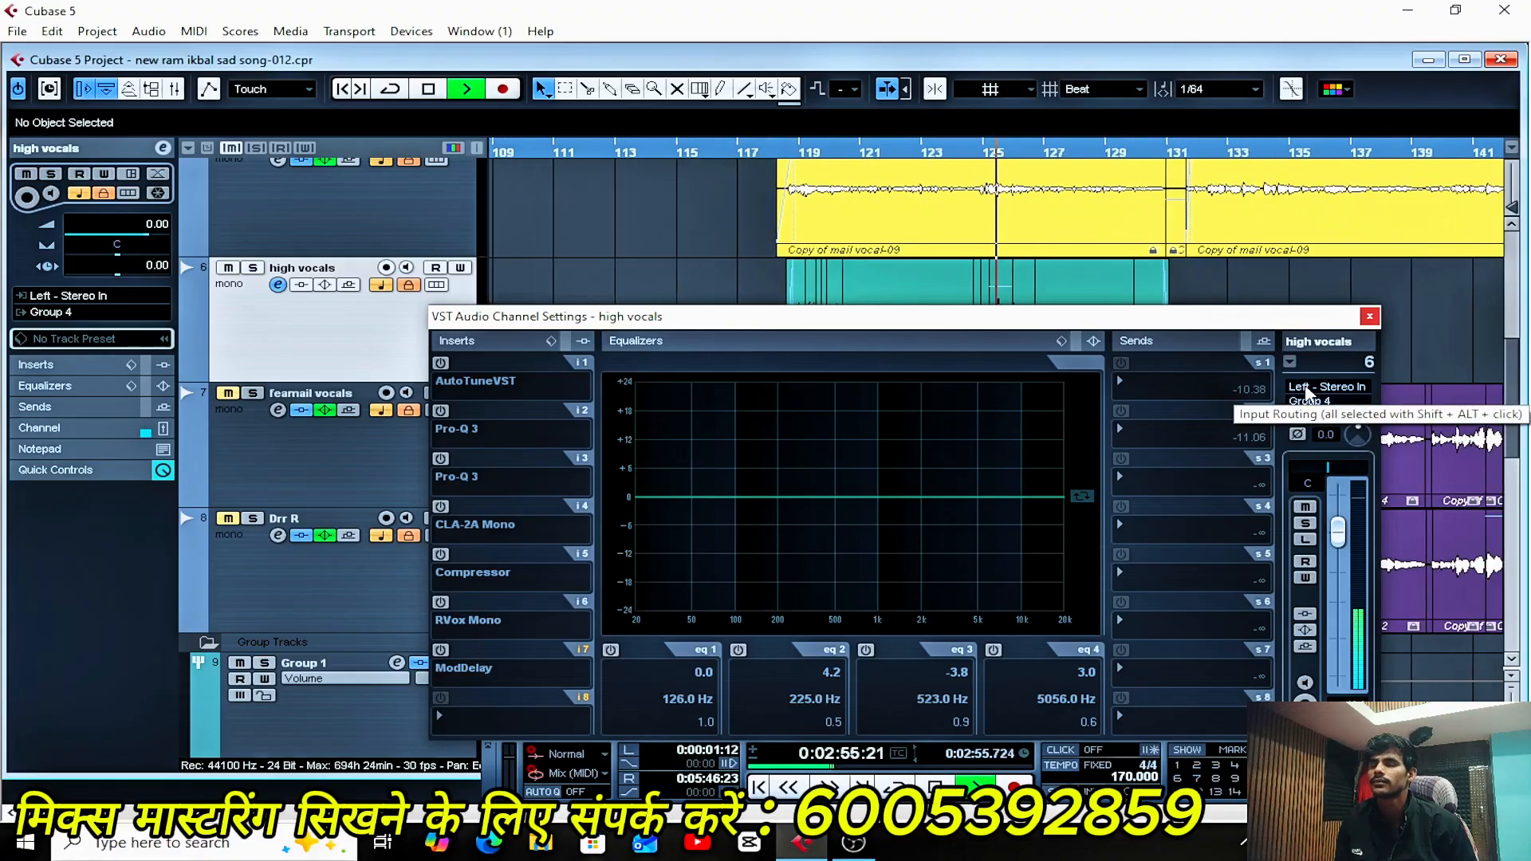
key(g)
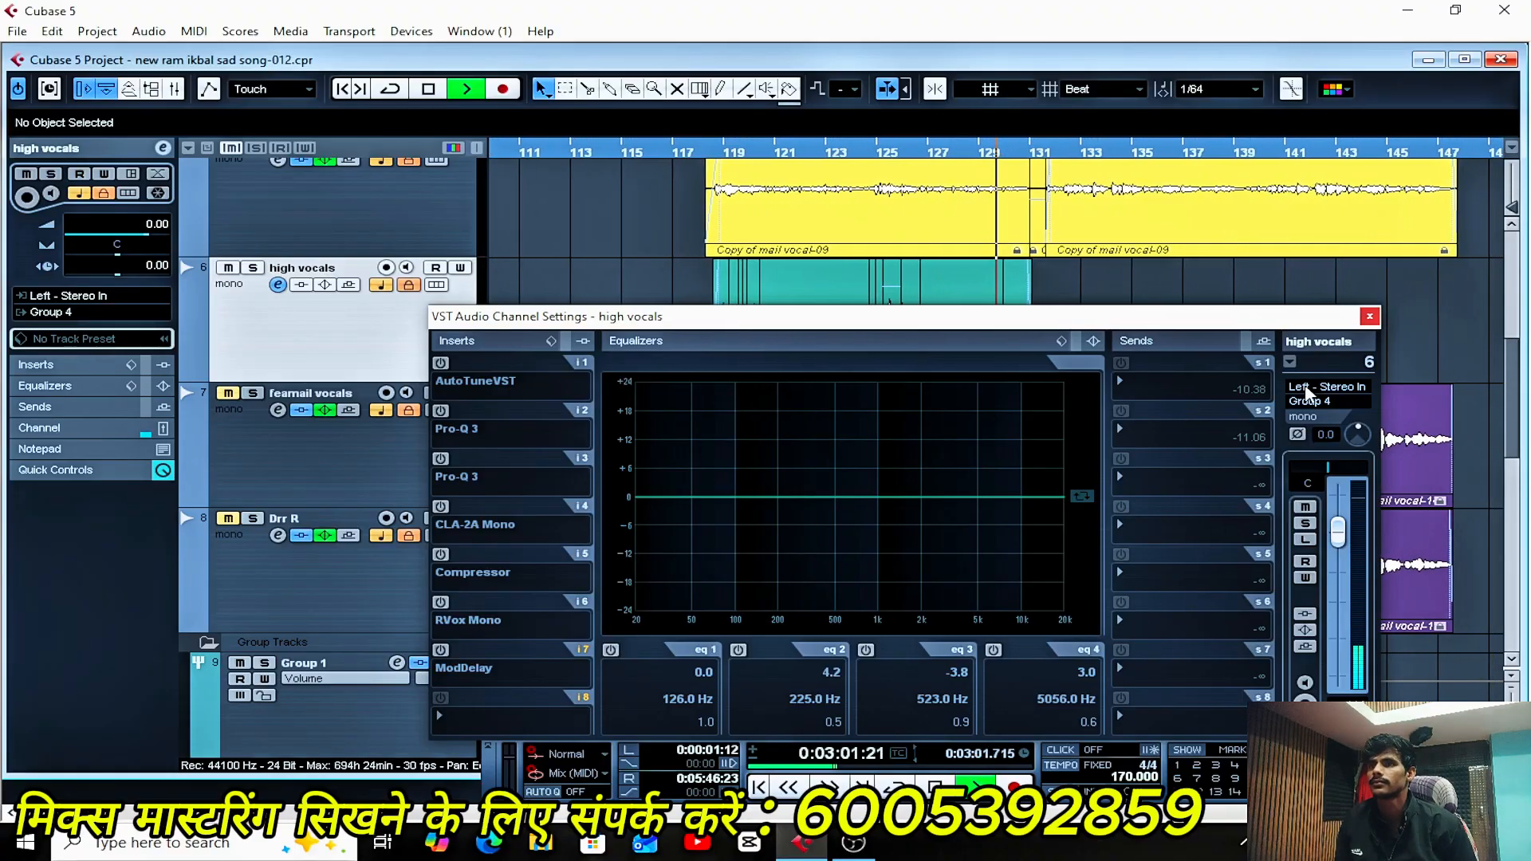
key(space)
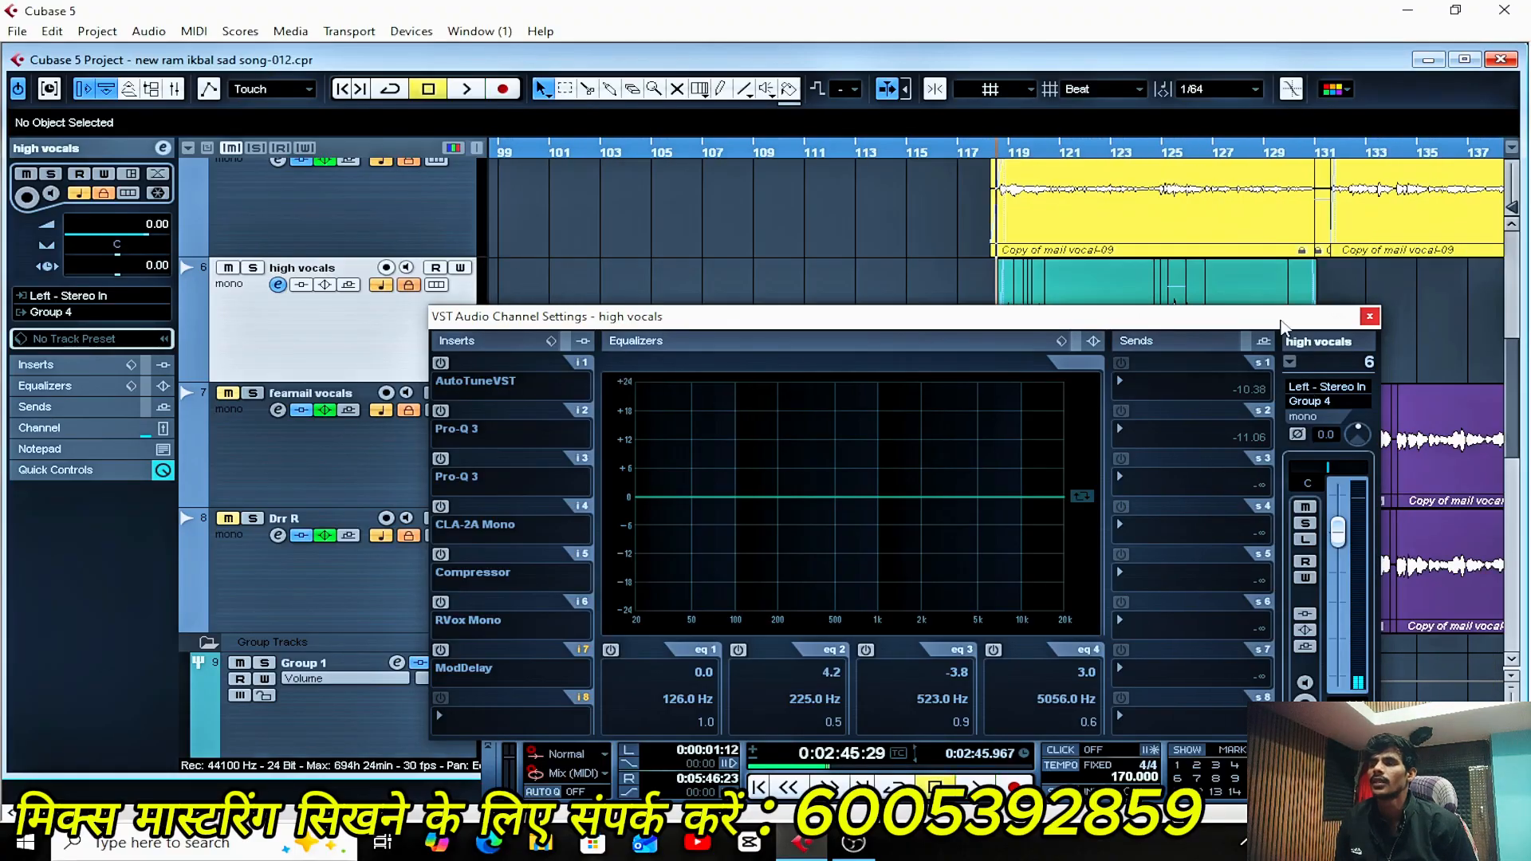
- Switch on the AutoTuneVST insert on the high vocals channel and audition the track with its settings open
click(441, 363)
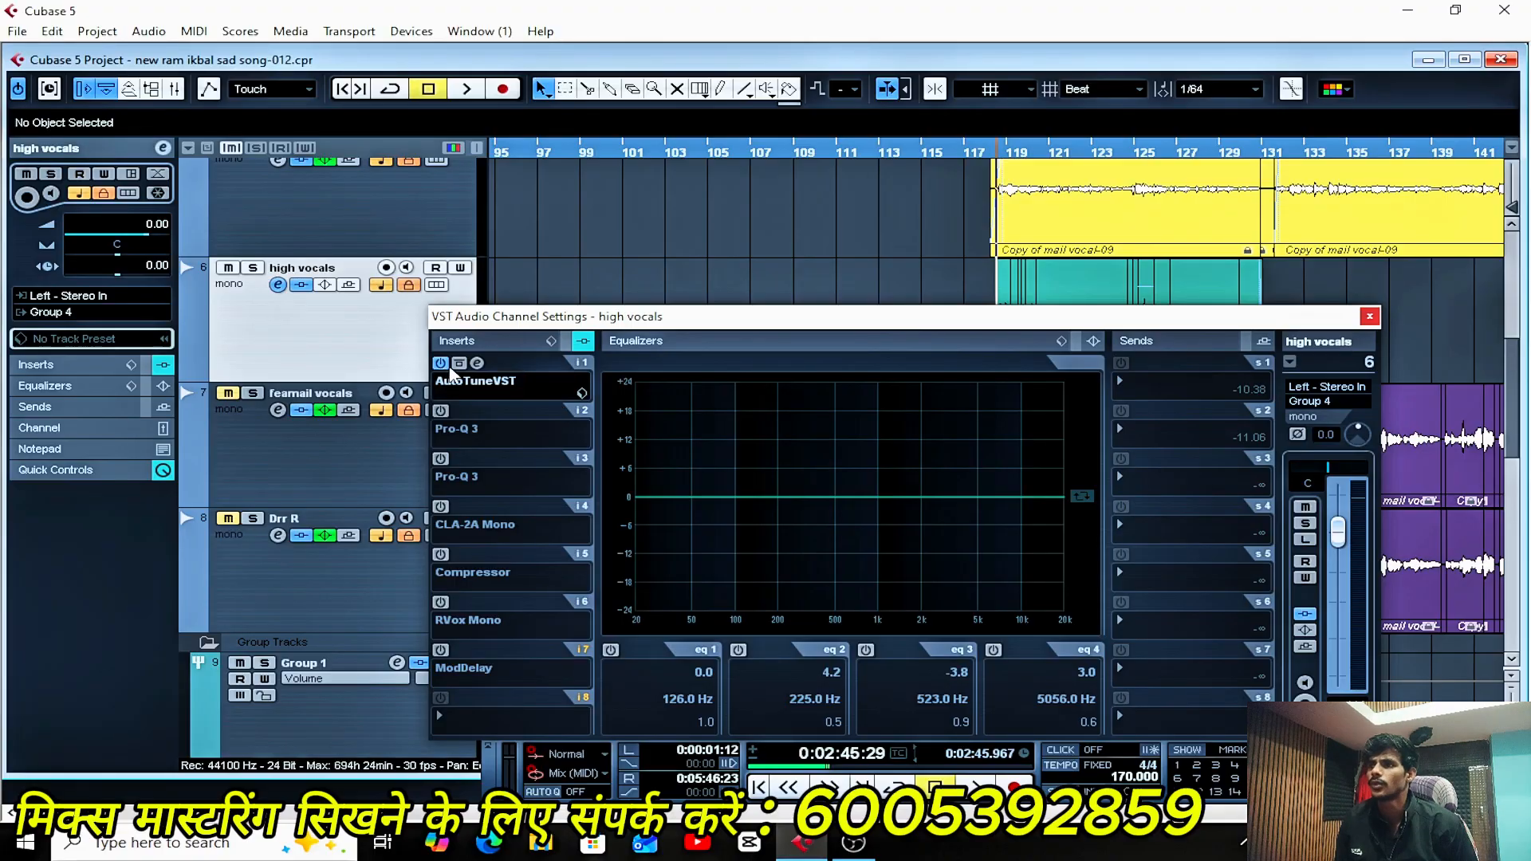
click(477, 363)
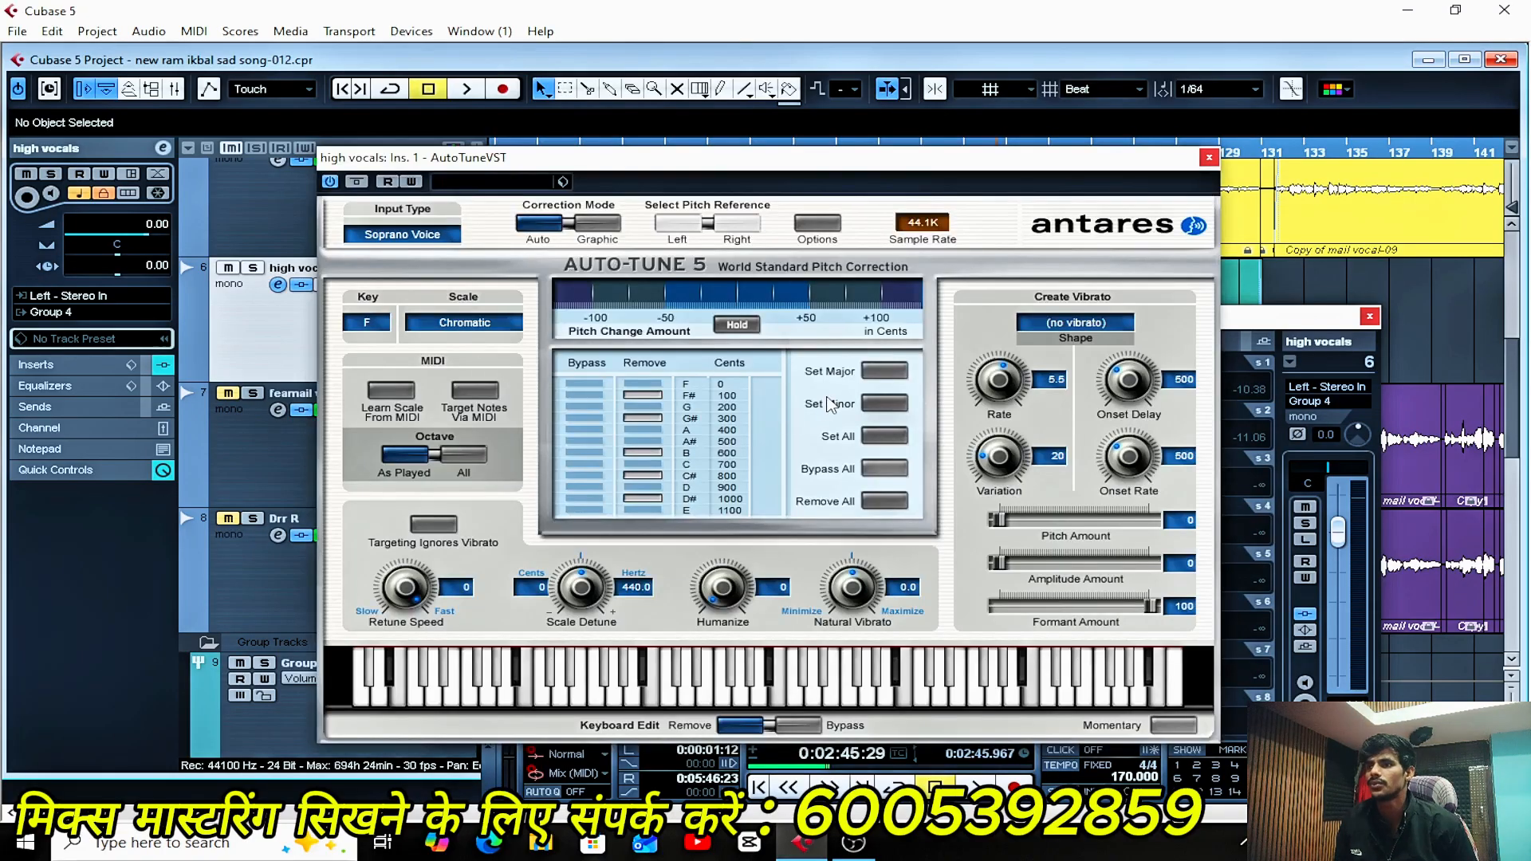
key(space)
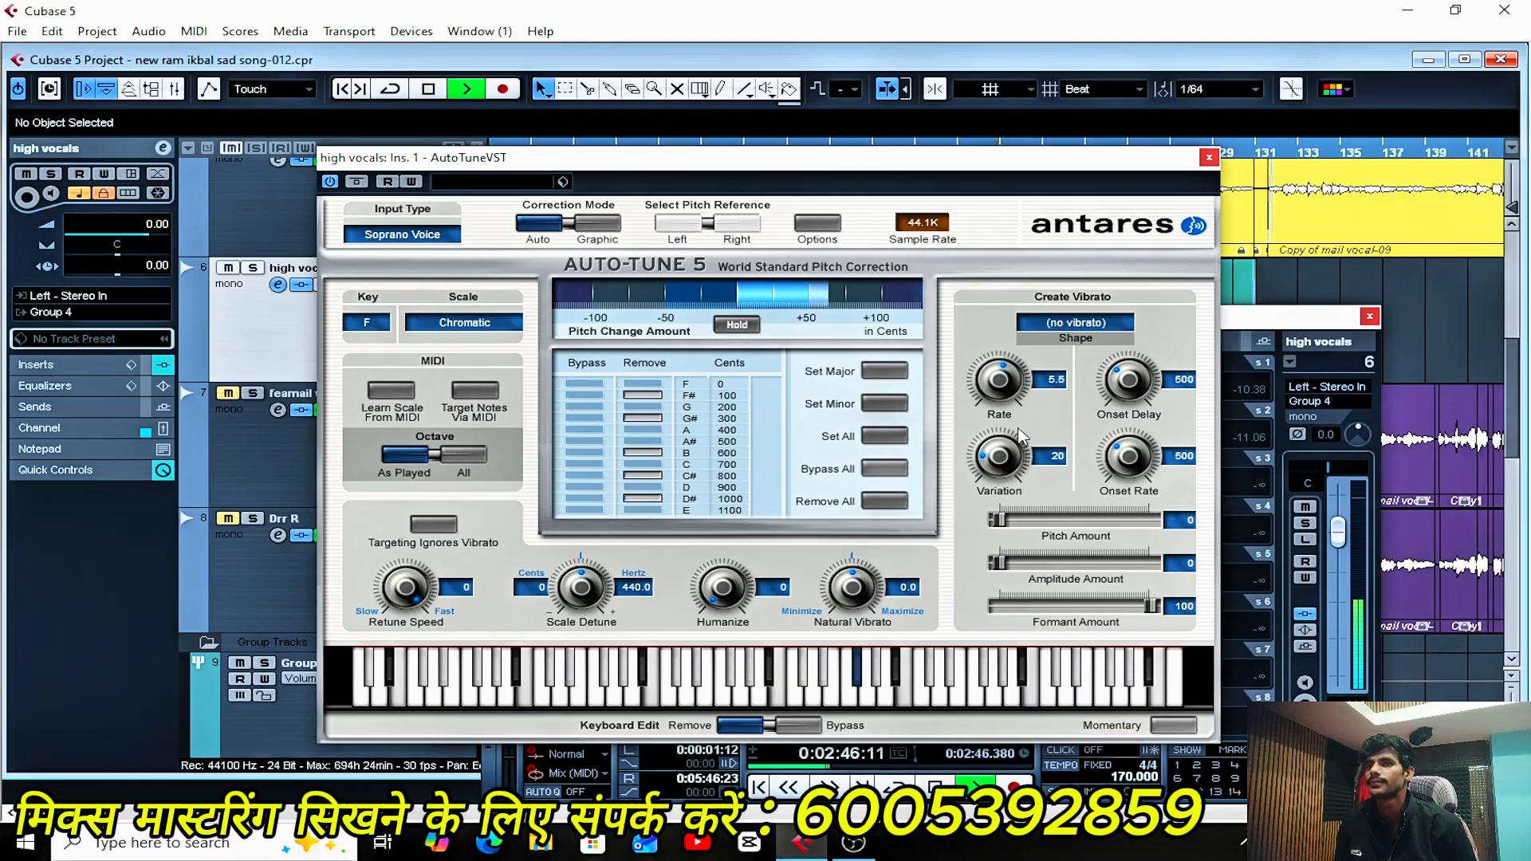
click(1208, 158)
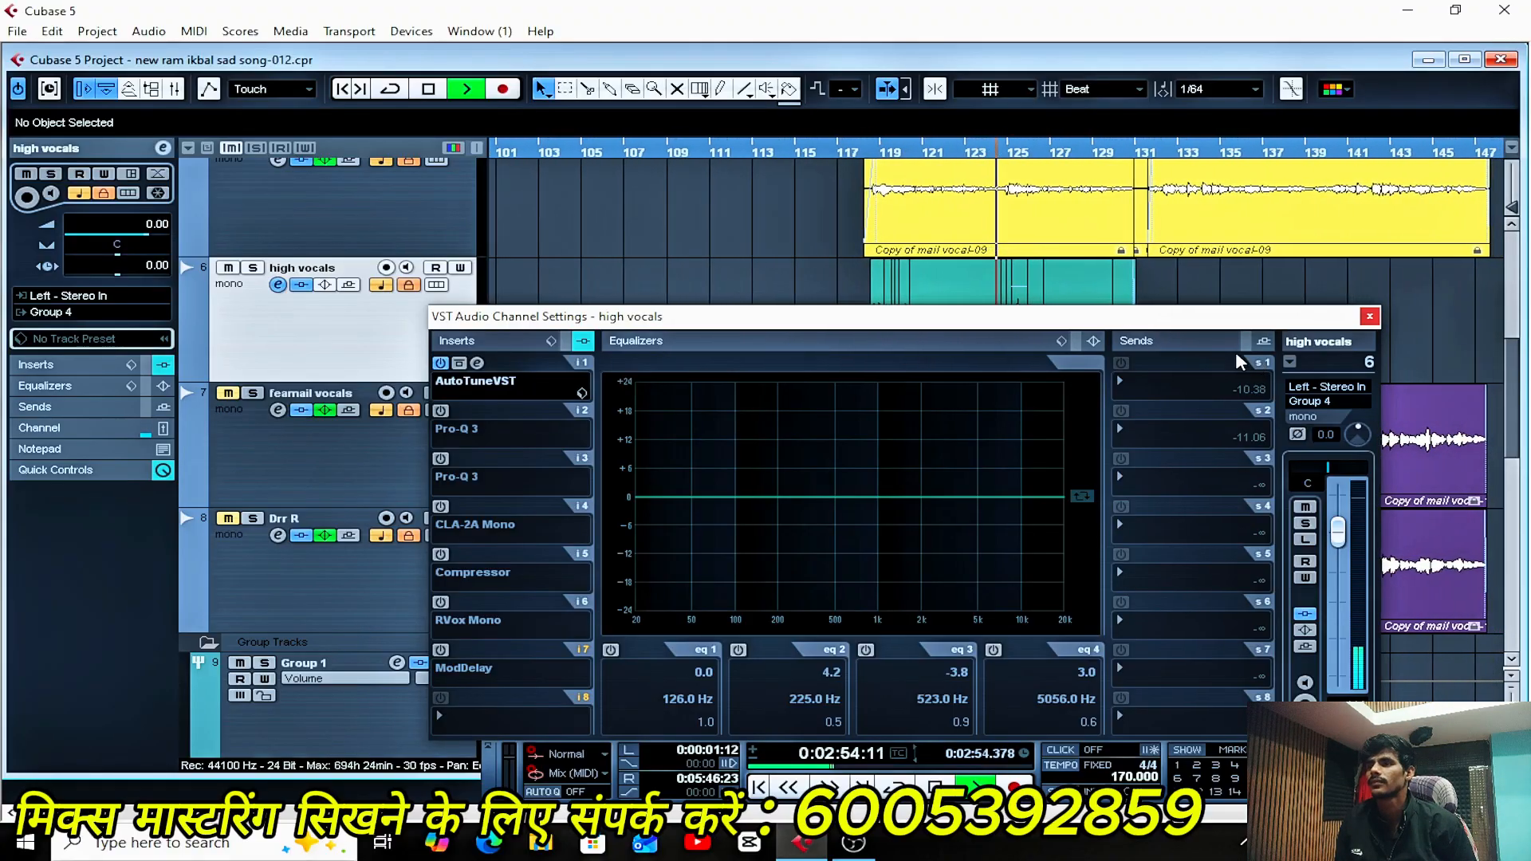
key(space)
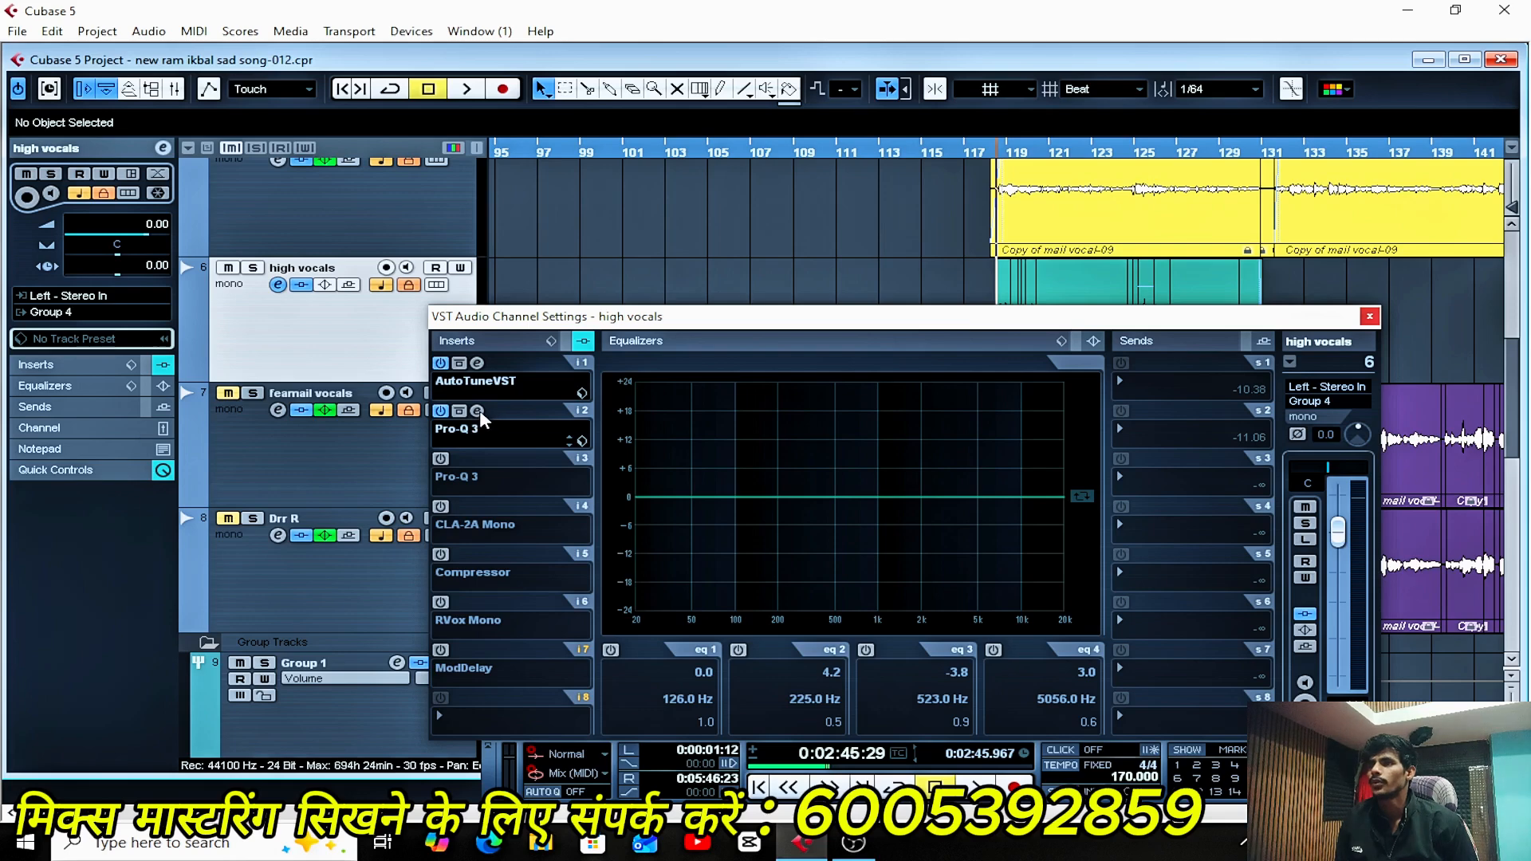
- Enable the Pro-Q 3 in insert 2 and solo its 130.92 Hz low-cut and 16371 Hz high-cut bands in turn during playback
click(478, 411)
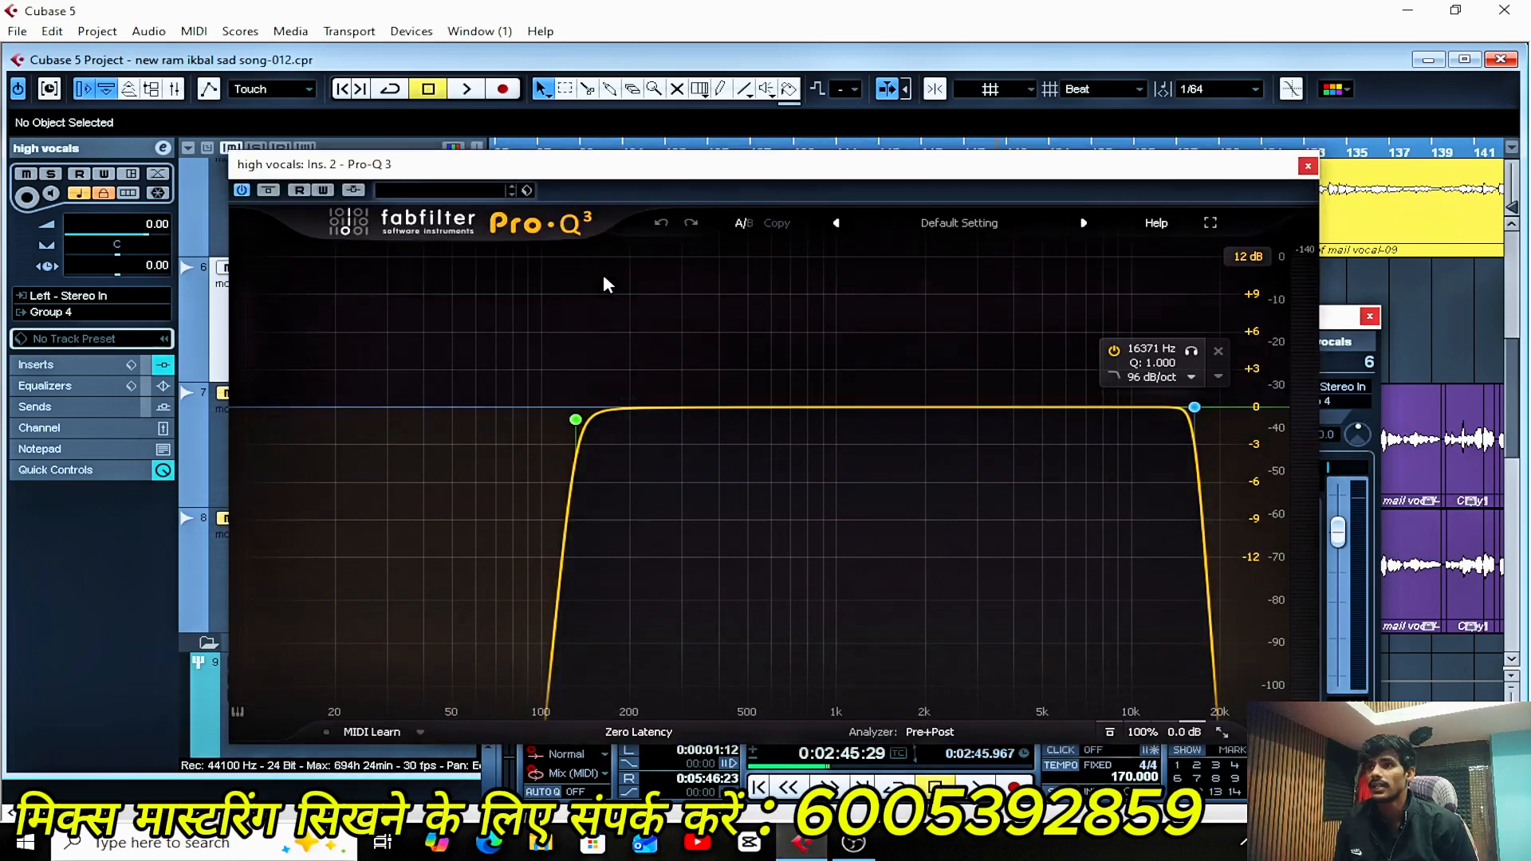
drag(764, 171, 774, 160)
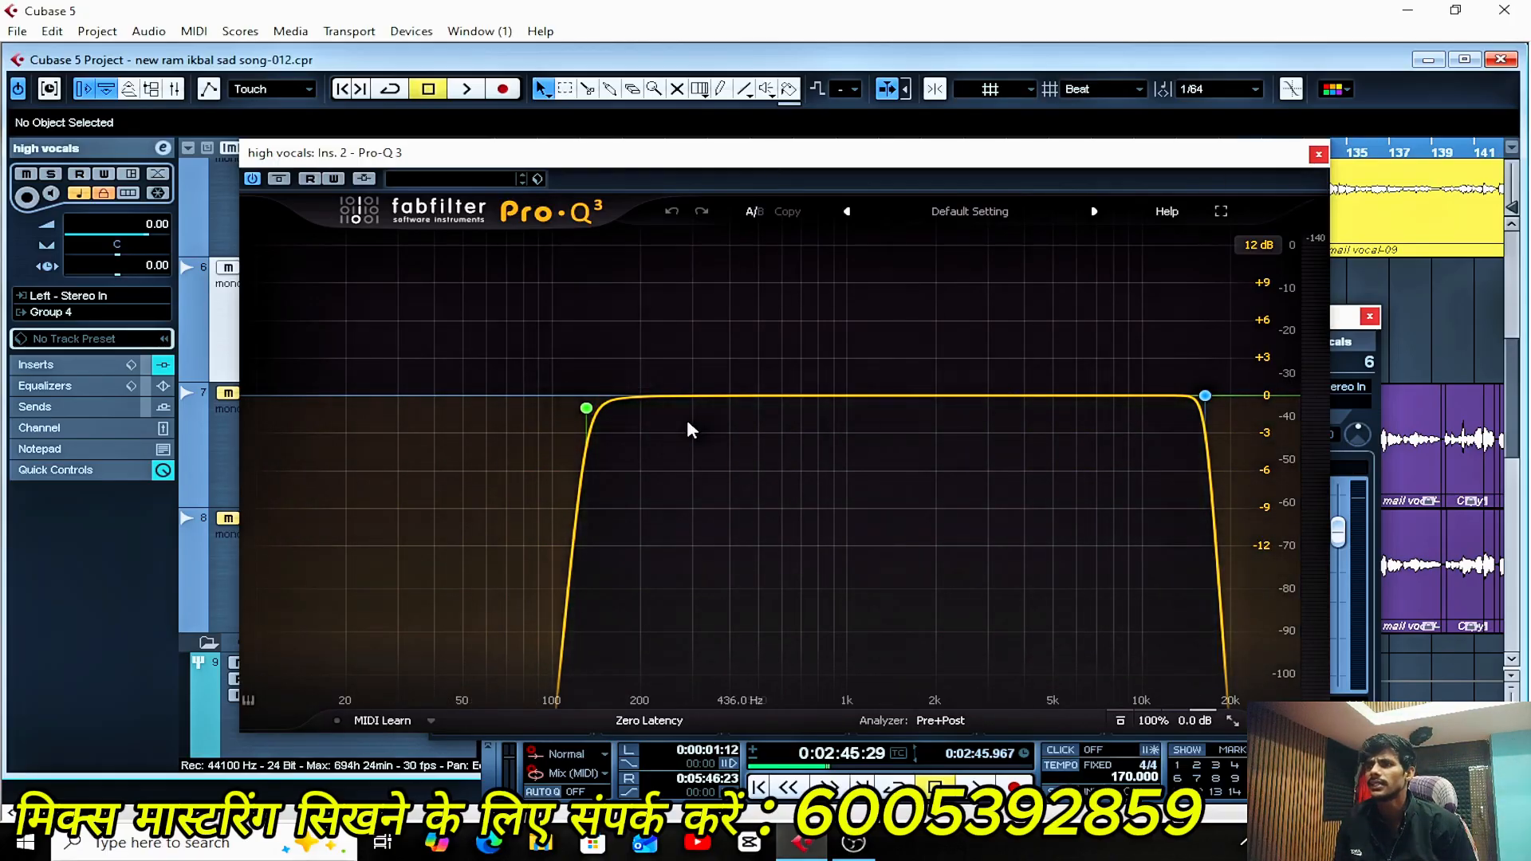
key(space)
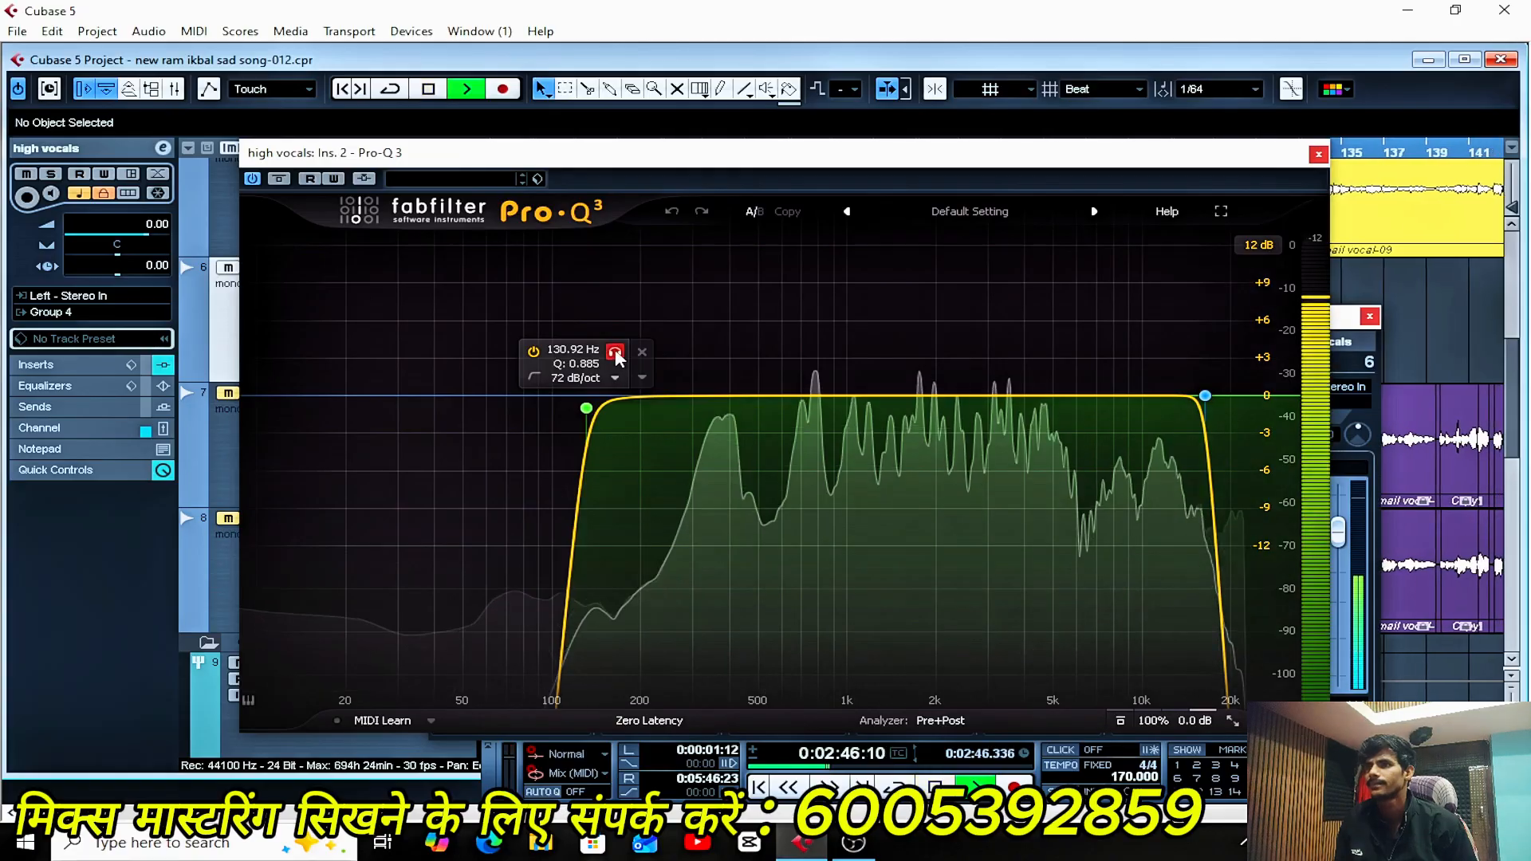
click(615, 351)
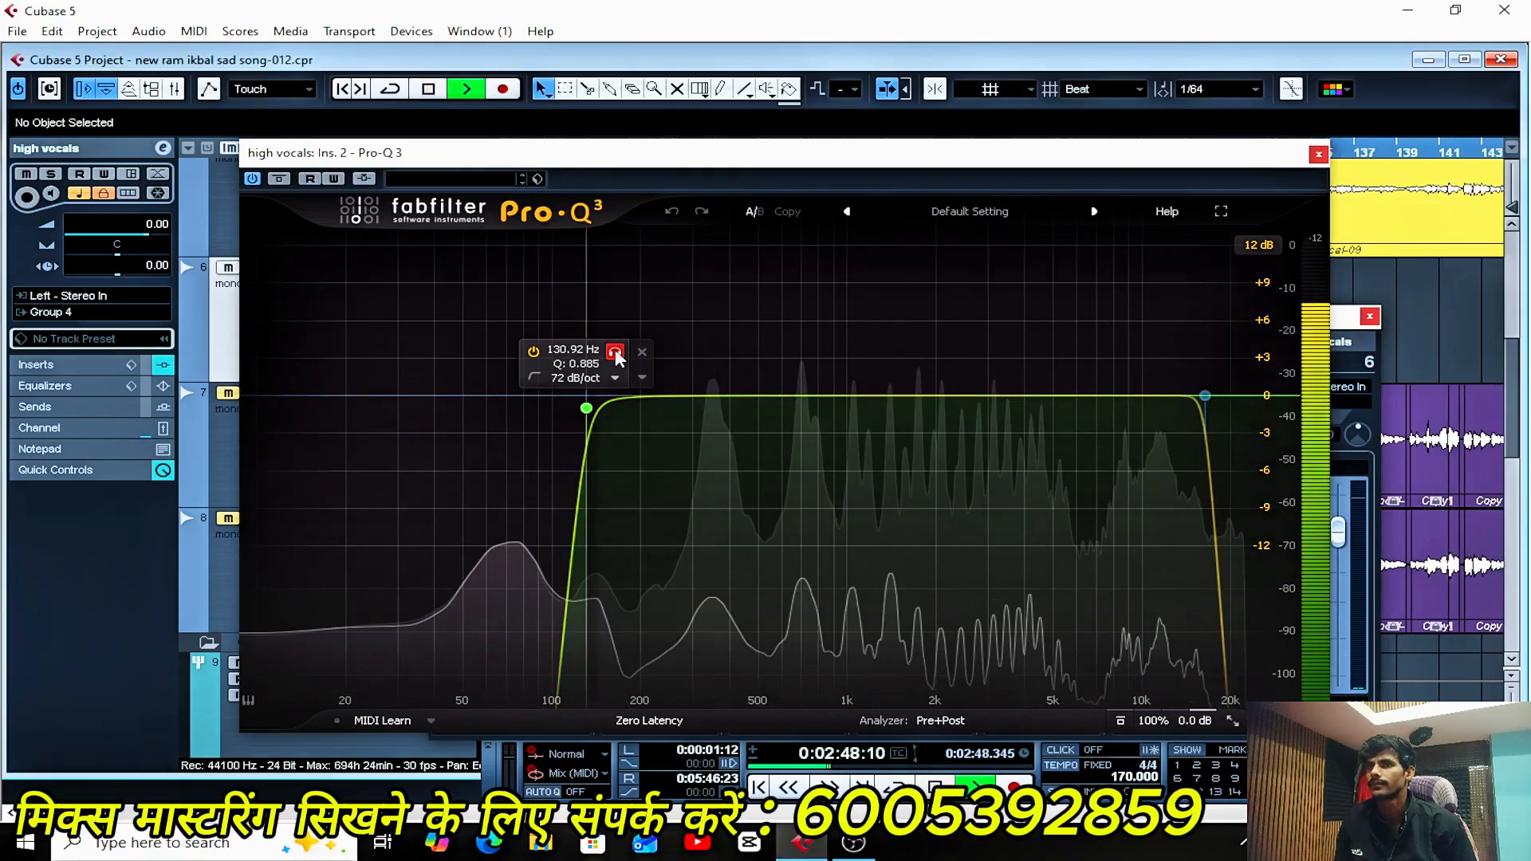
click(615, 352)
click(1209, 337)
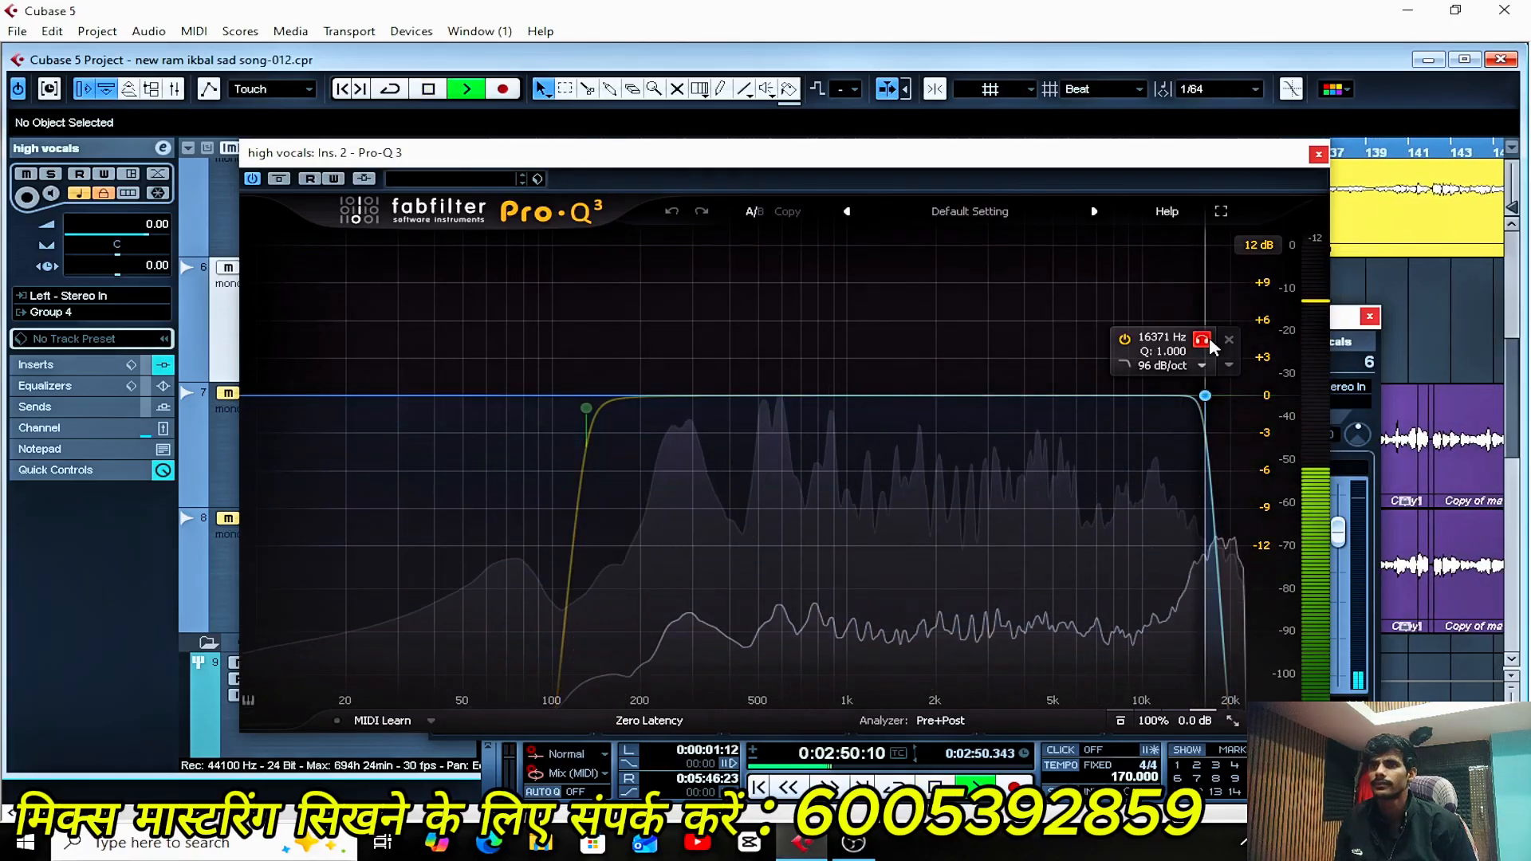
click(1209, 337)
key(space)
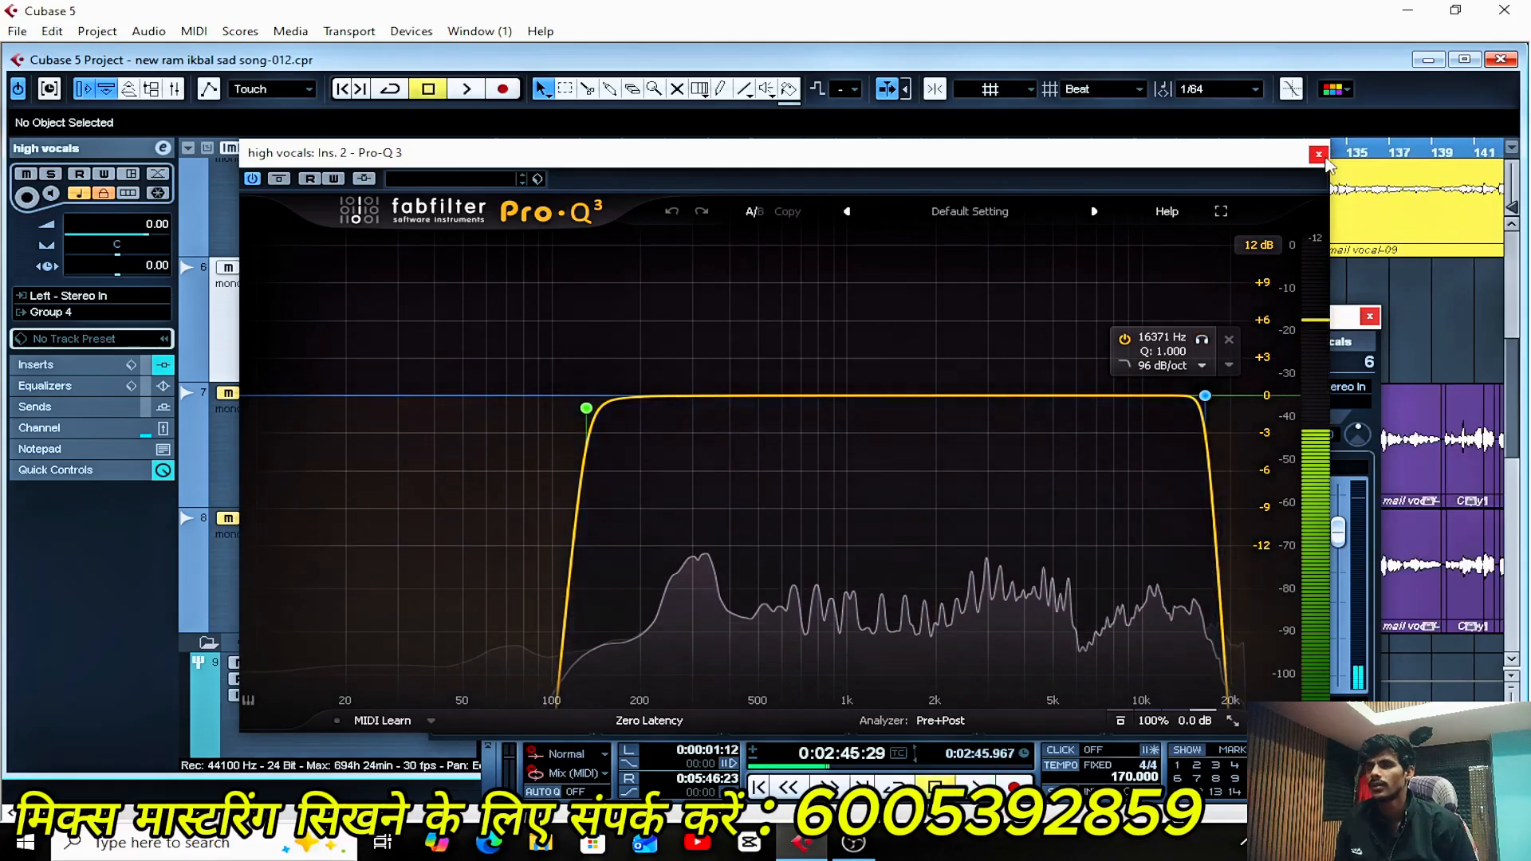
click(1320, 154)
- Switch on the second Pro-Q 3 in insert 3, inspect its dynamic EQ bands during playback and close it
drag(890, 326, 892, 284)
click(441, 417)
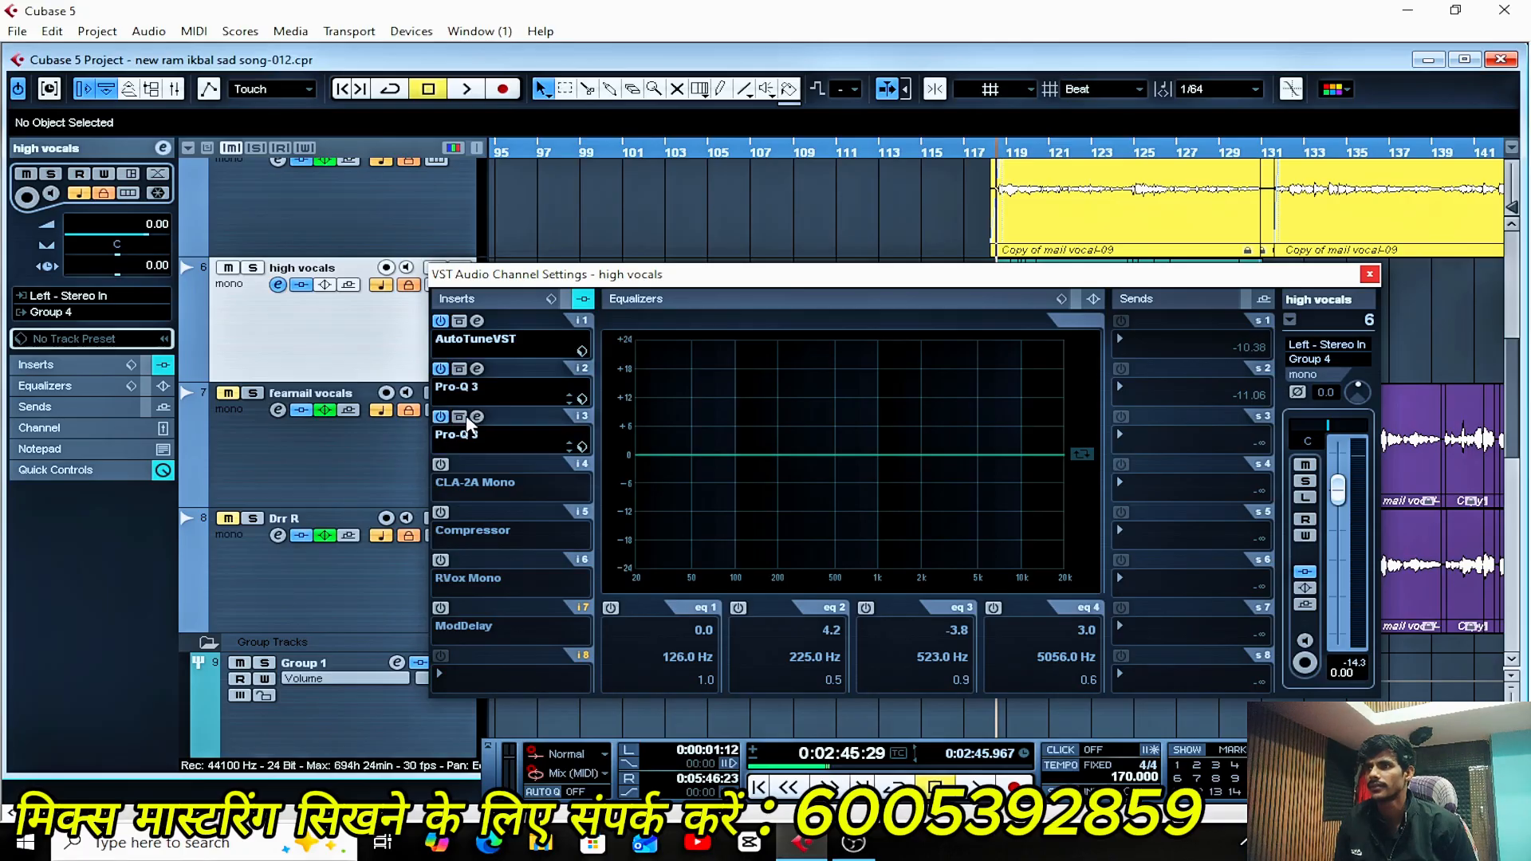
click(477, 415)
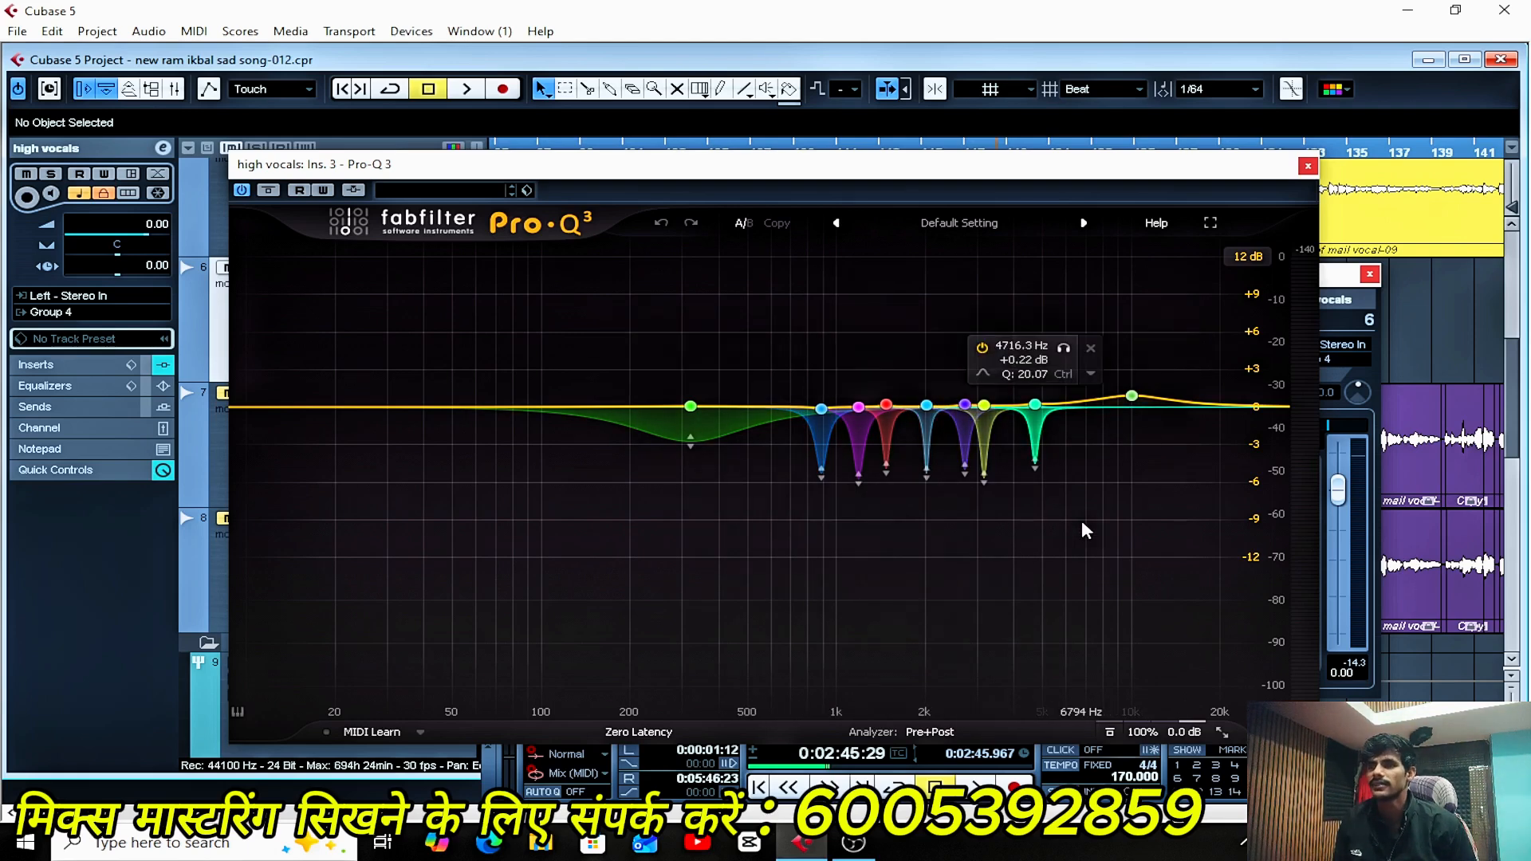
key(space)
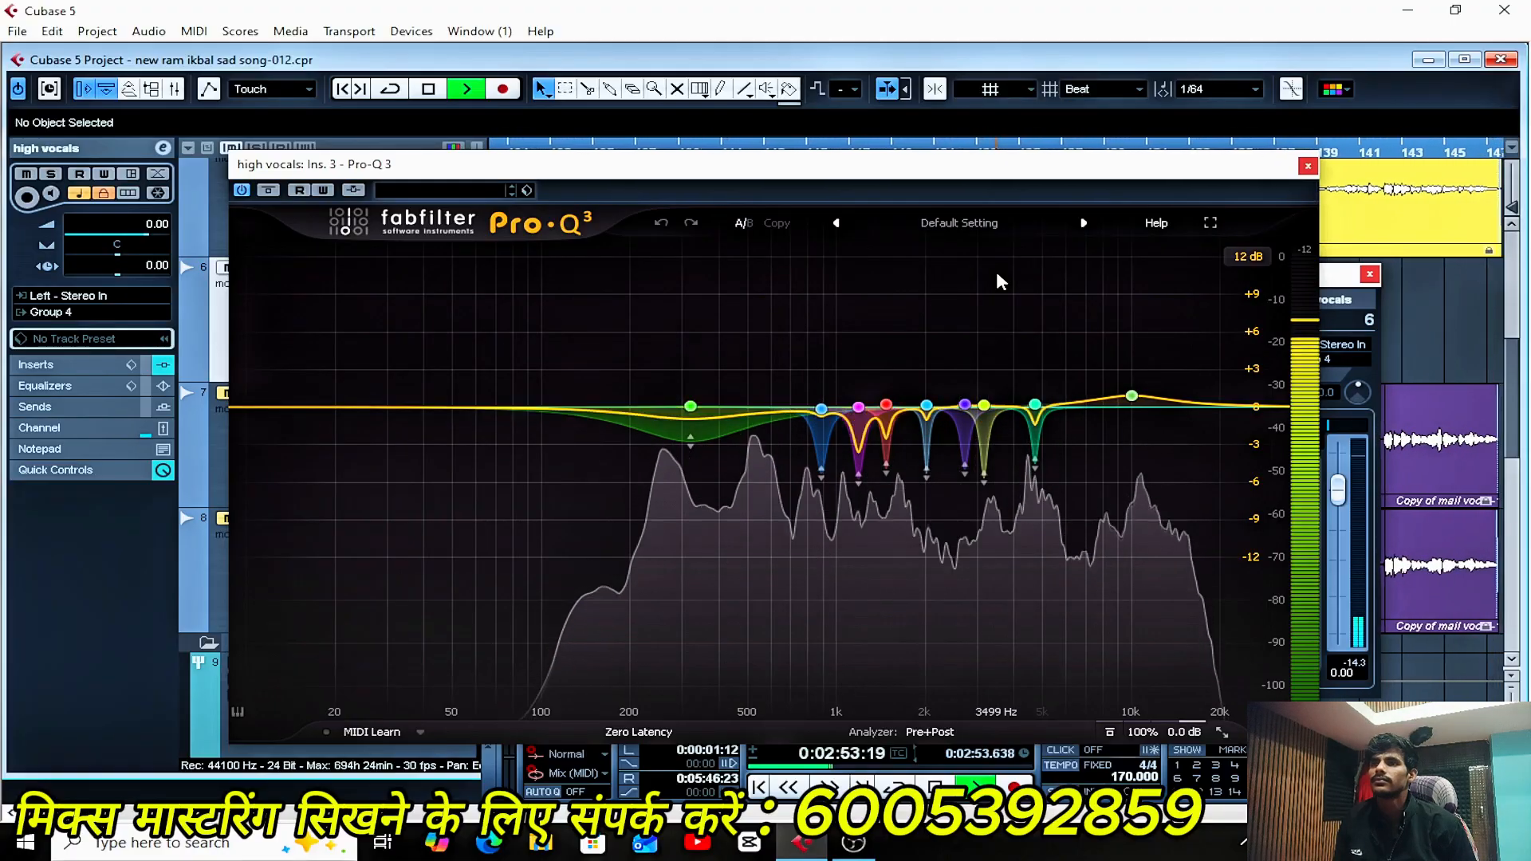
key(space)
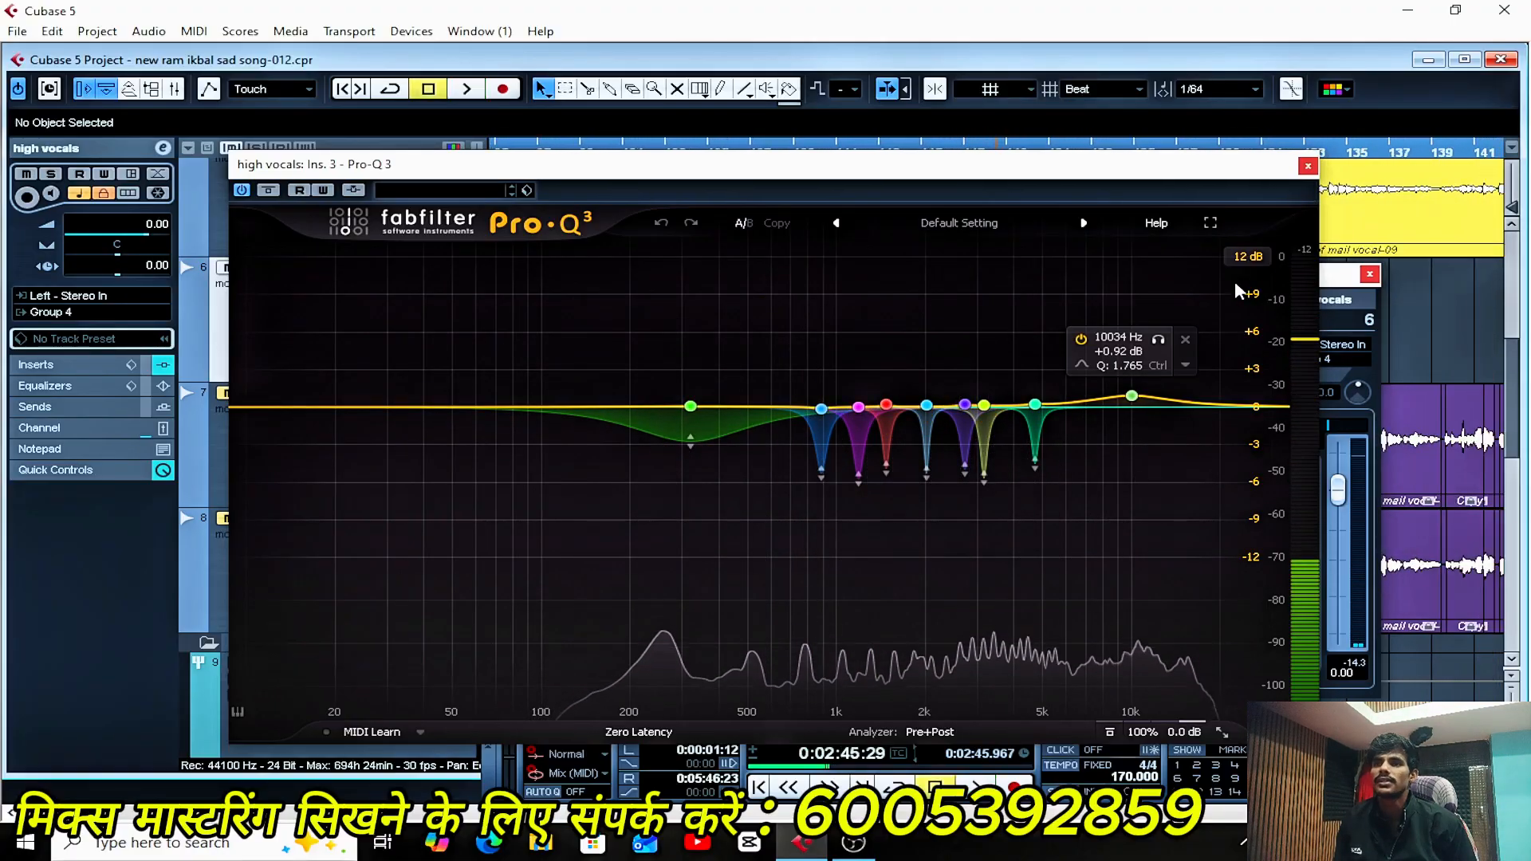
click(1309, 167)
- Switch on the CLA-2A Mono insert on the high vocals channel and audition its compression with its settings open
click(440, 465)
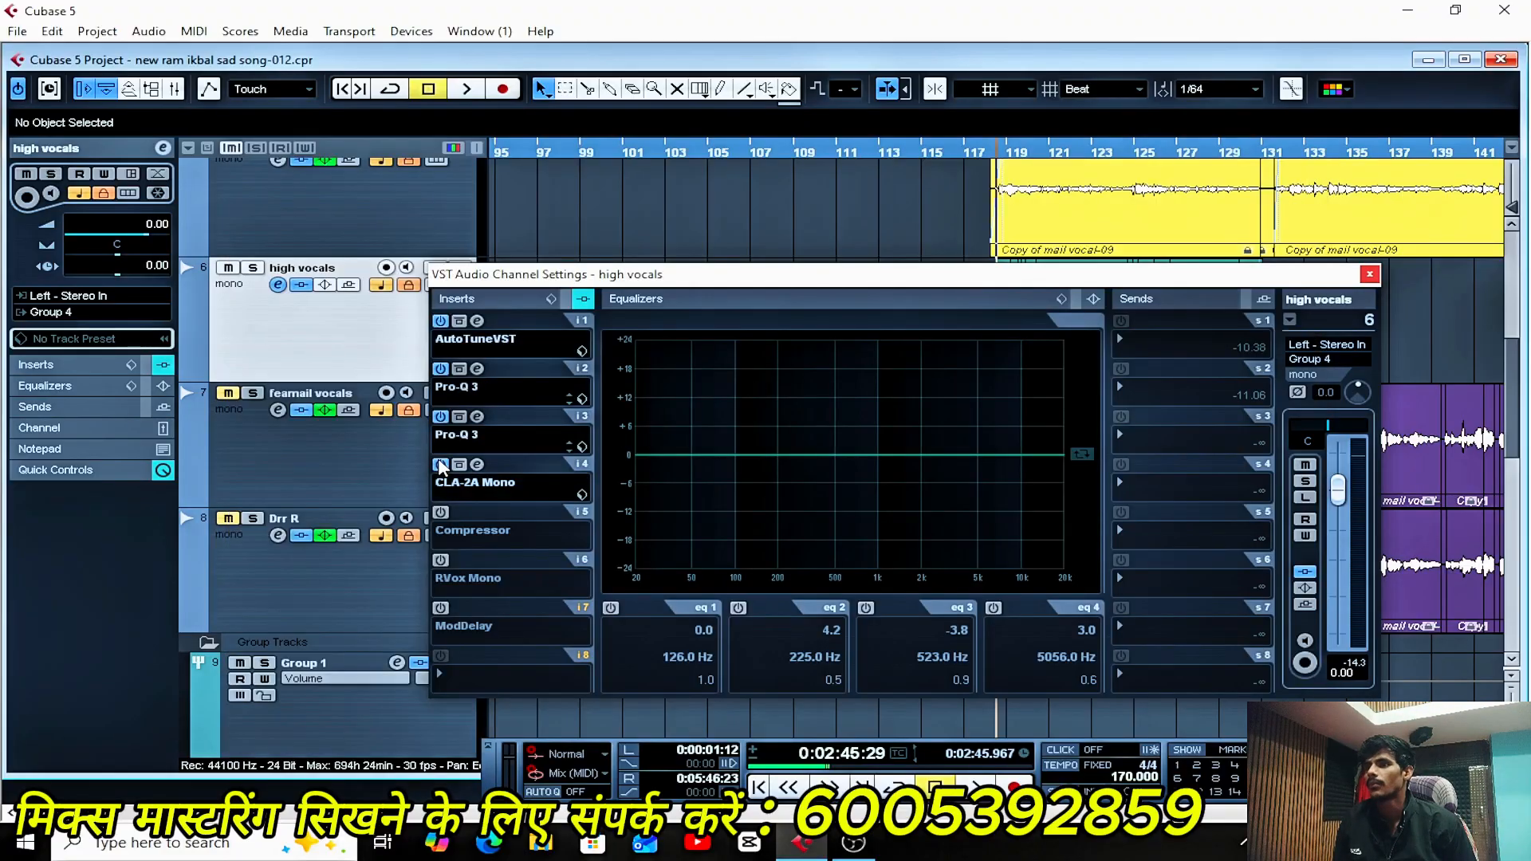
click(477, 466)
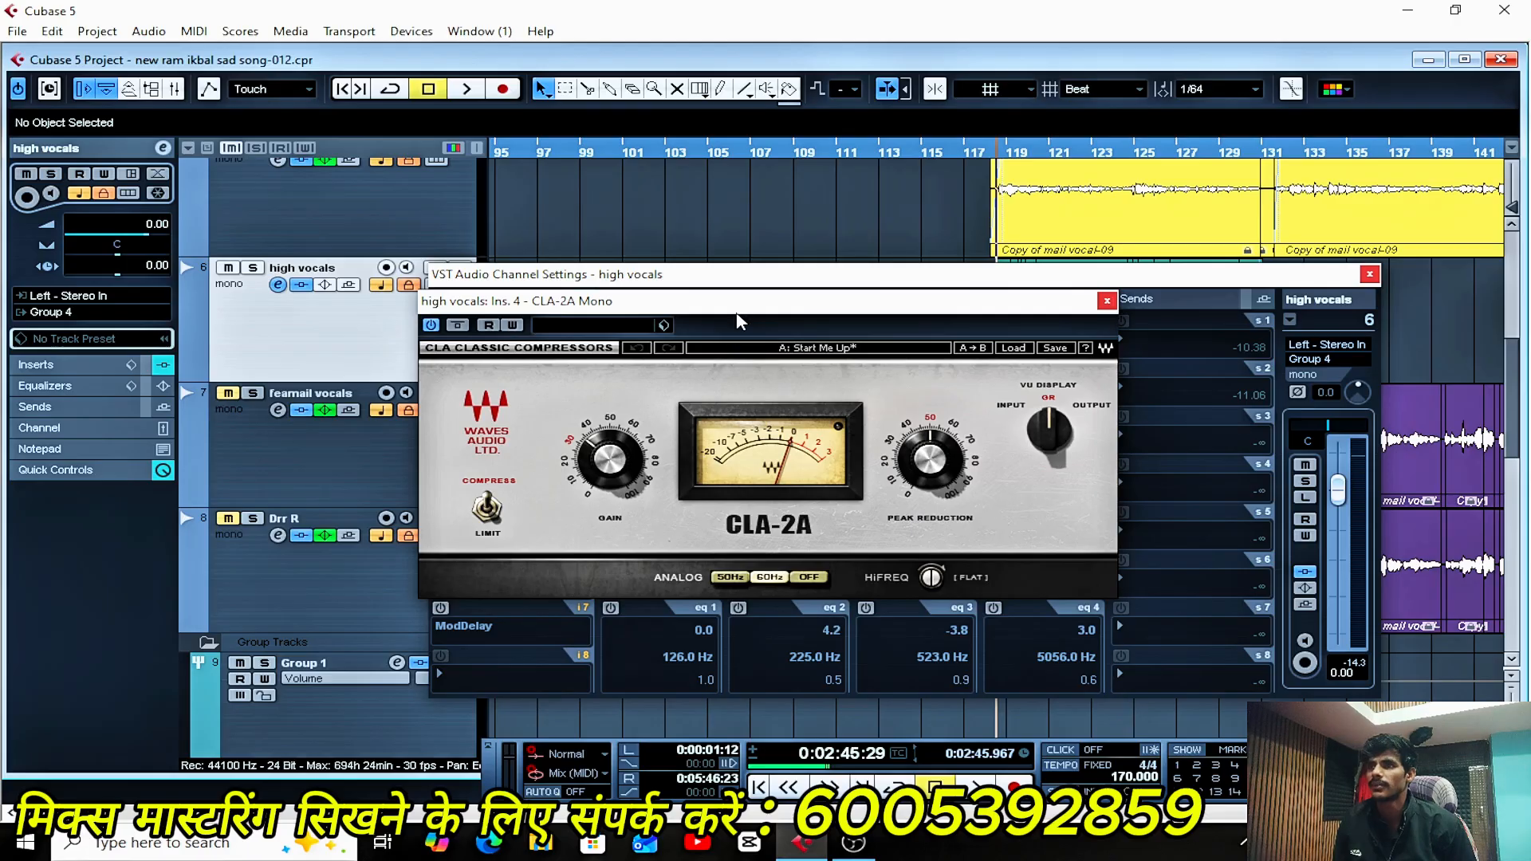
drag(741, 306, 764, 292)
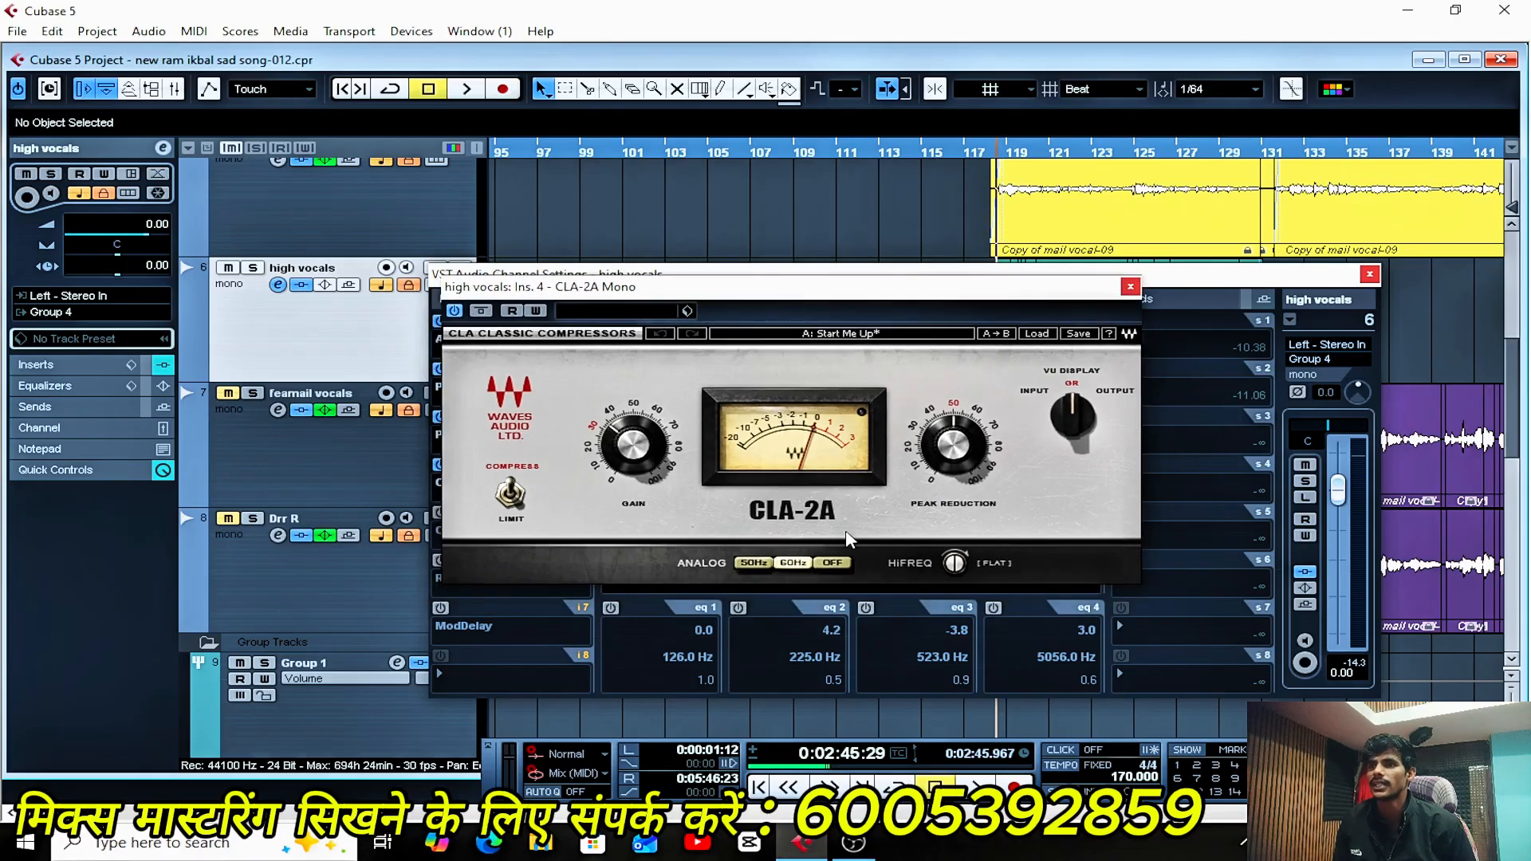
key(space)
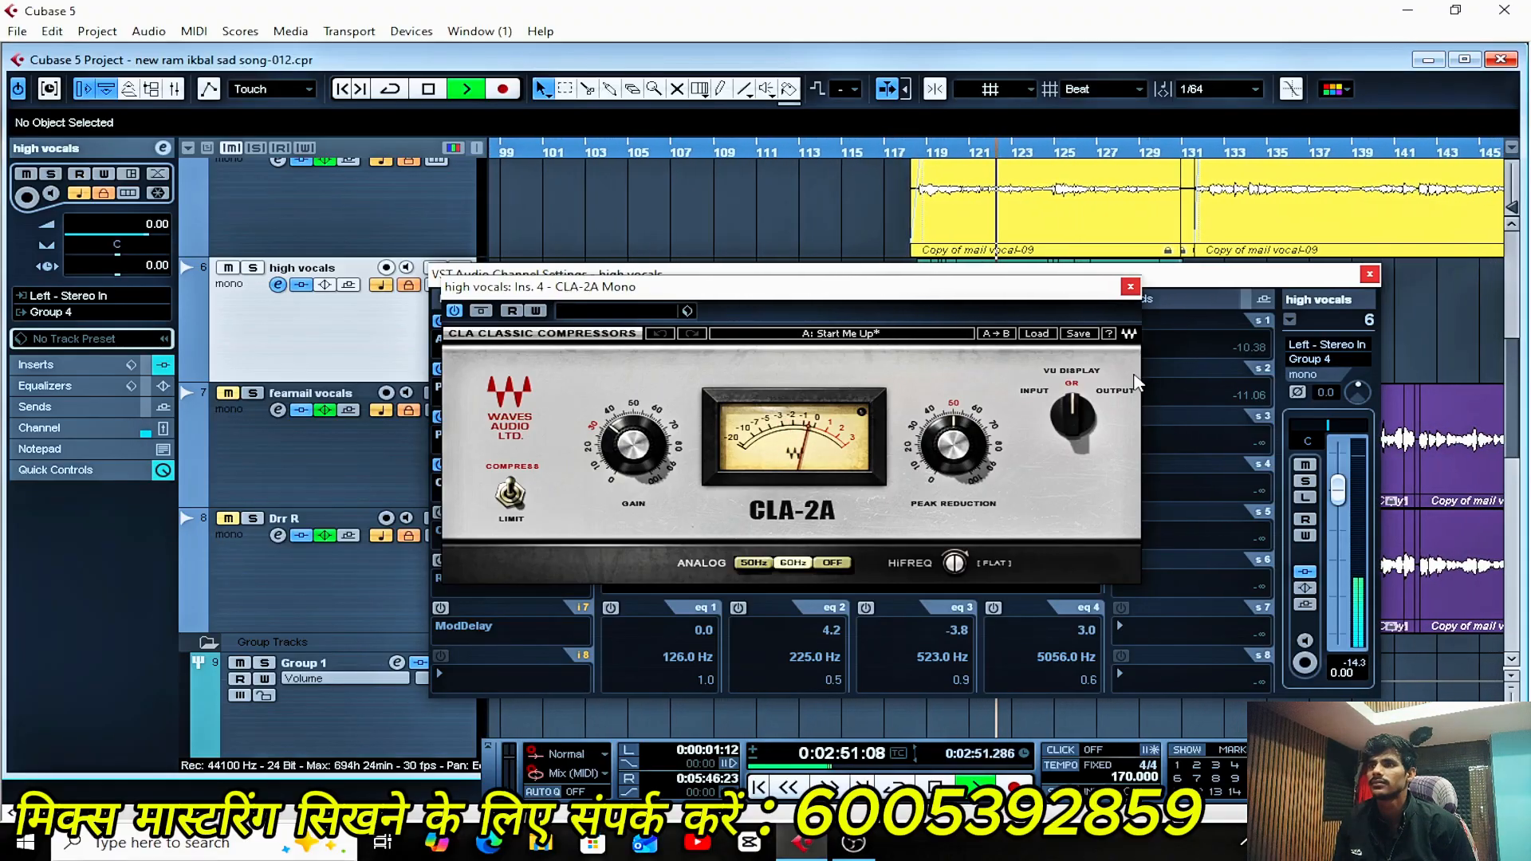
key(space)
click(1130, 286)
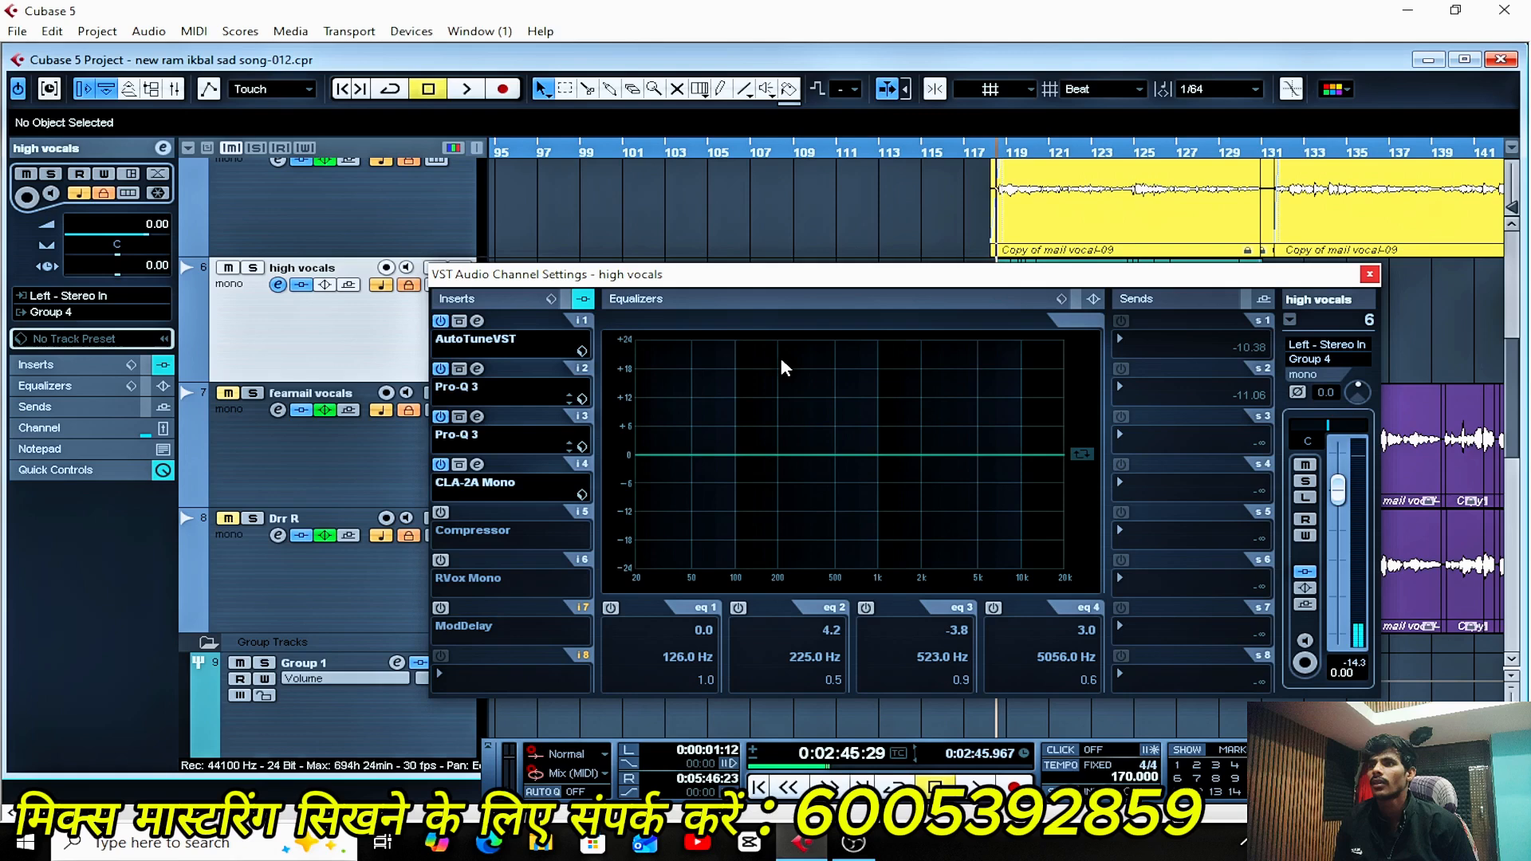
- Switch on the Compressor in insert 5, audition the high vocals while toggling its bypass and close its settings
click(442, 515)
click(476, 512)
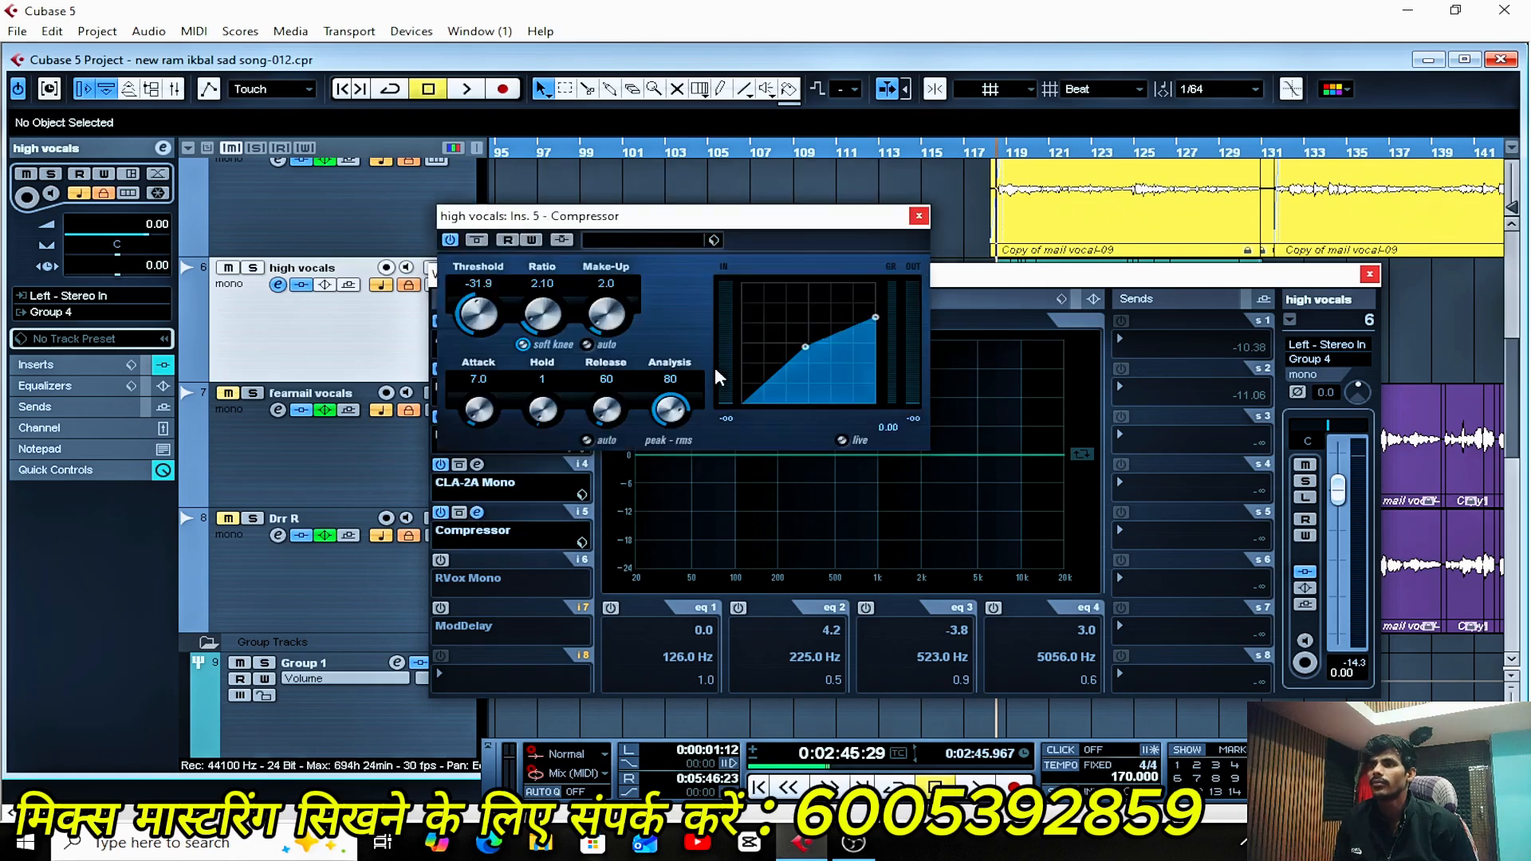
drag(686, 217, 750, 217)
key(space)
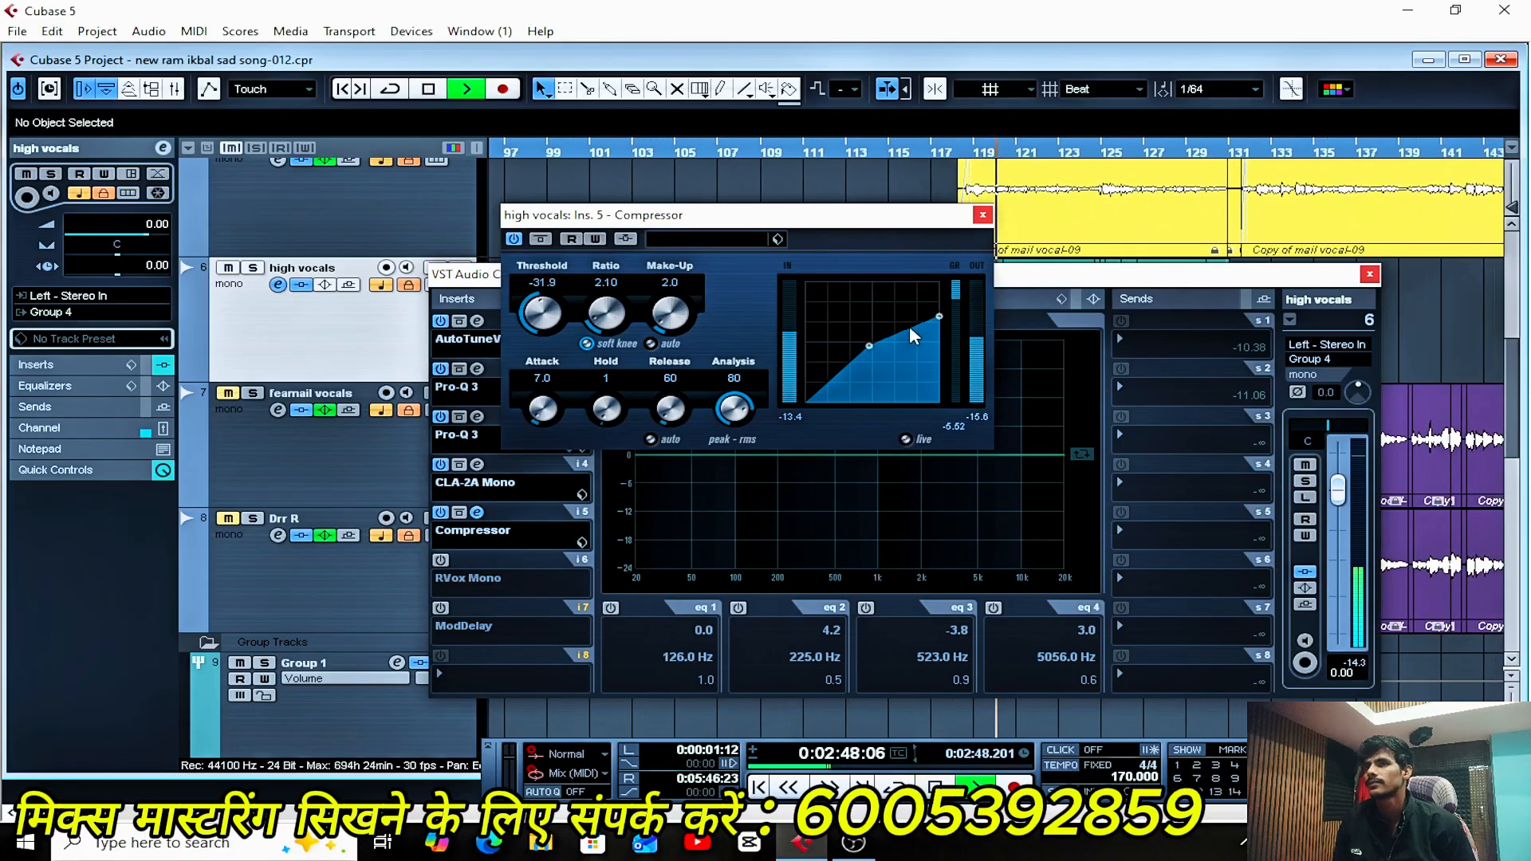
click(515, 237)
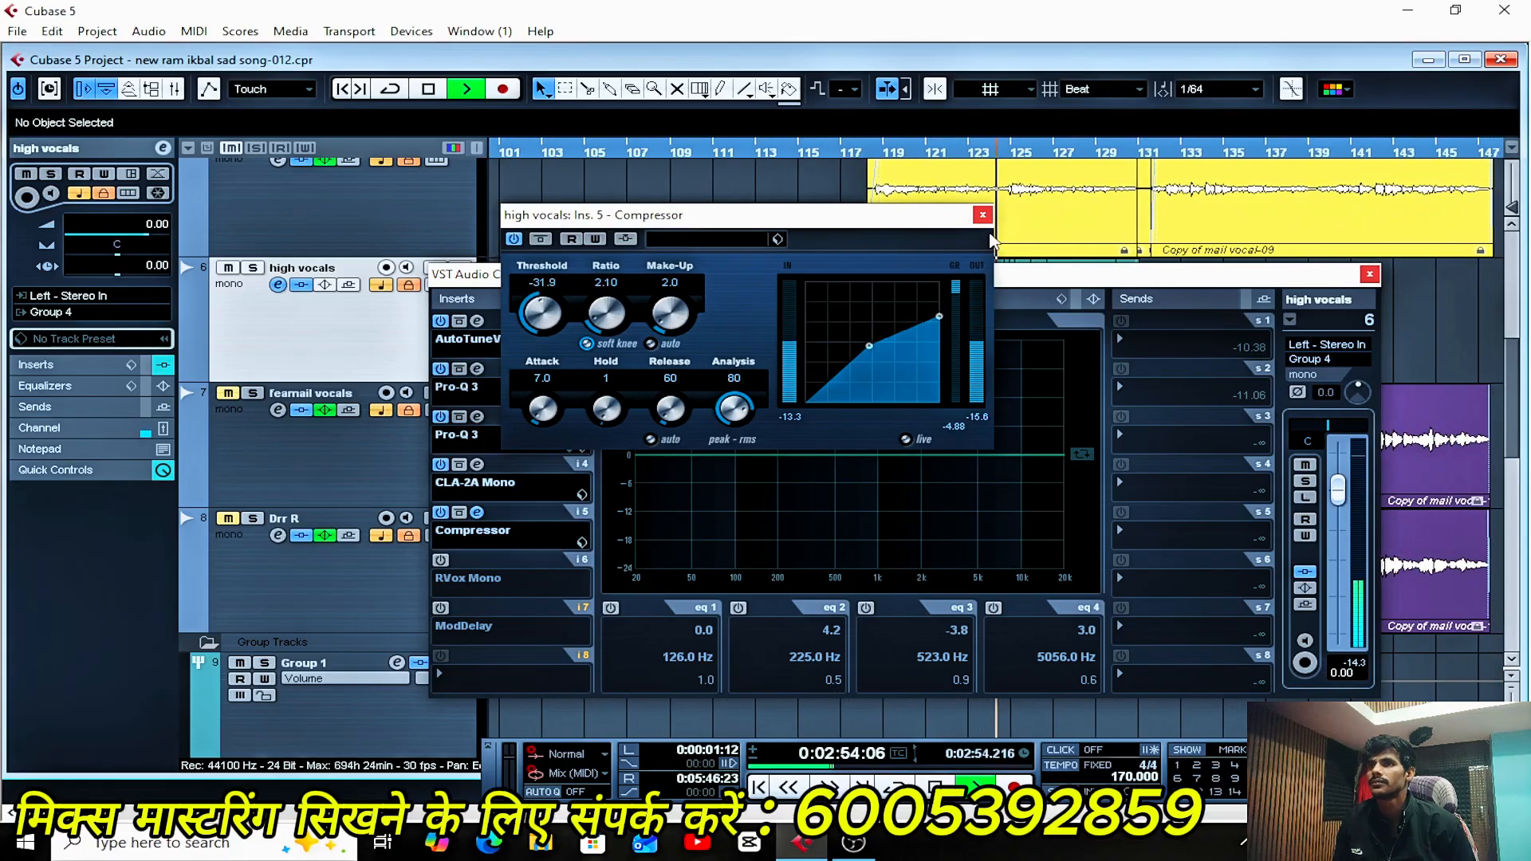
key(space)
click(602, 454)
- Switch on the RVox Mono in insert 6, audition the high vocals through it and close its settings
click(441, 561)
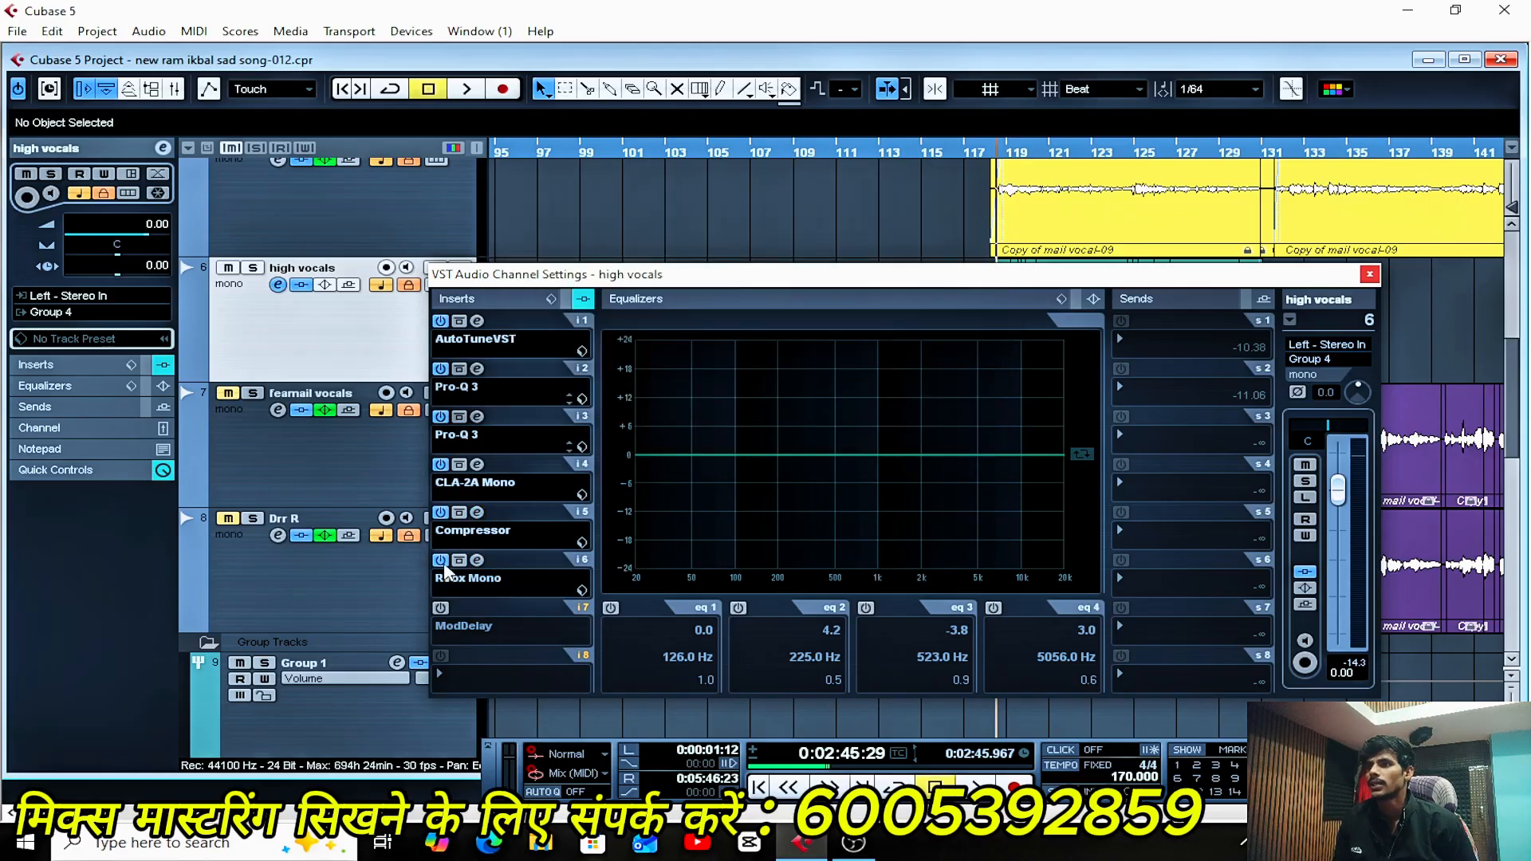
click(478, 561)
key(space)
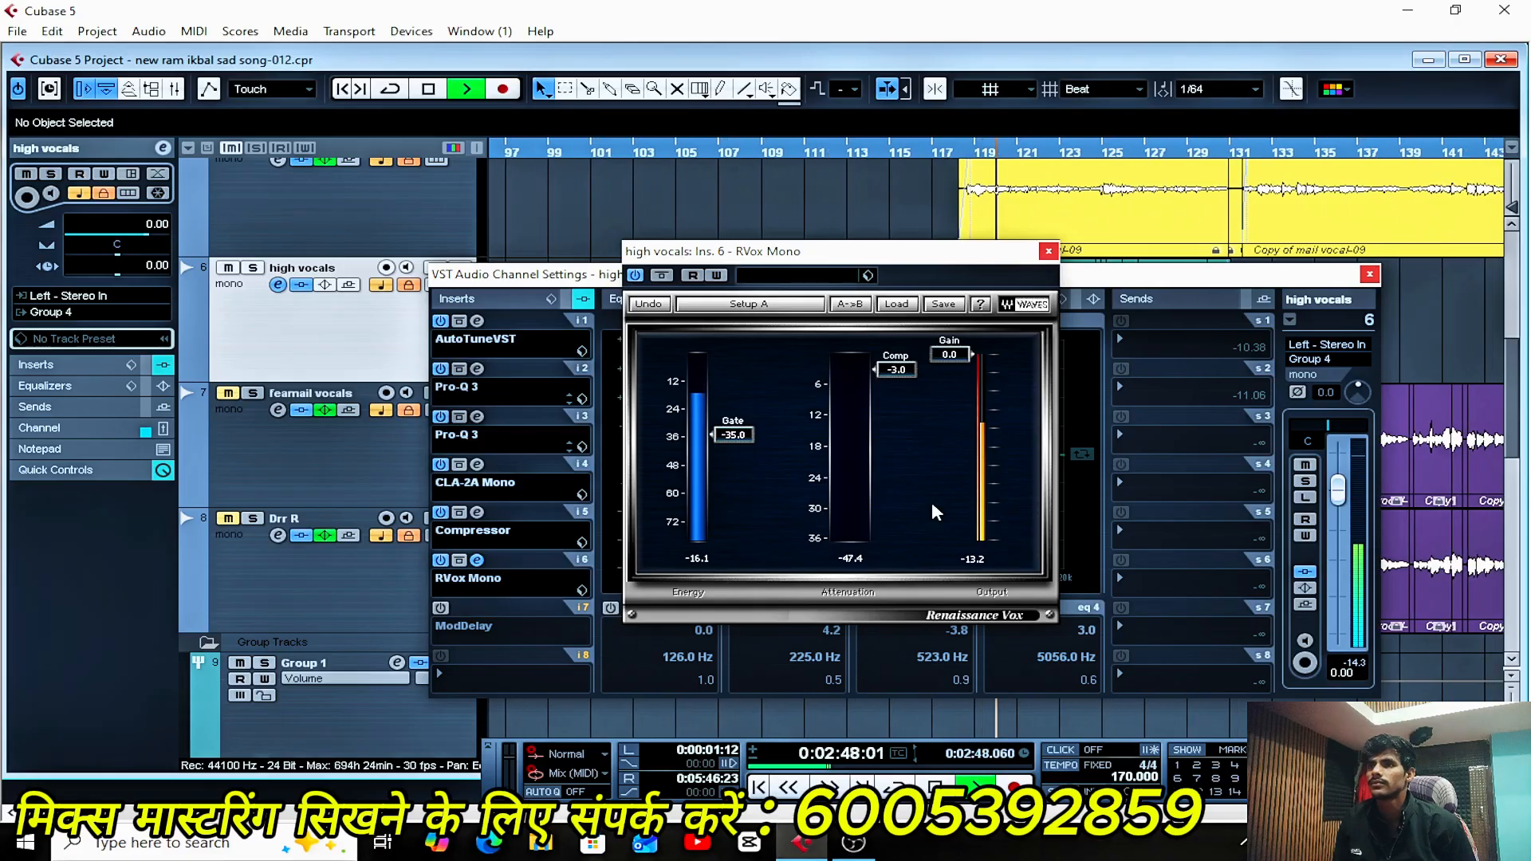
key(space)
click(1049, 251)
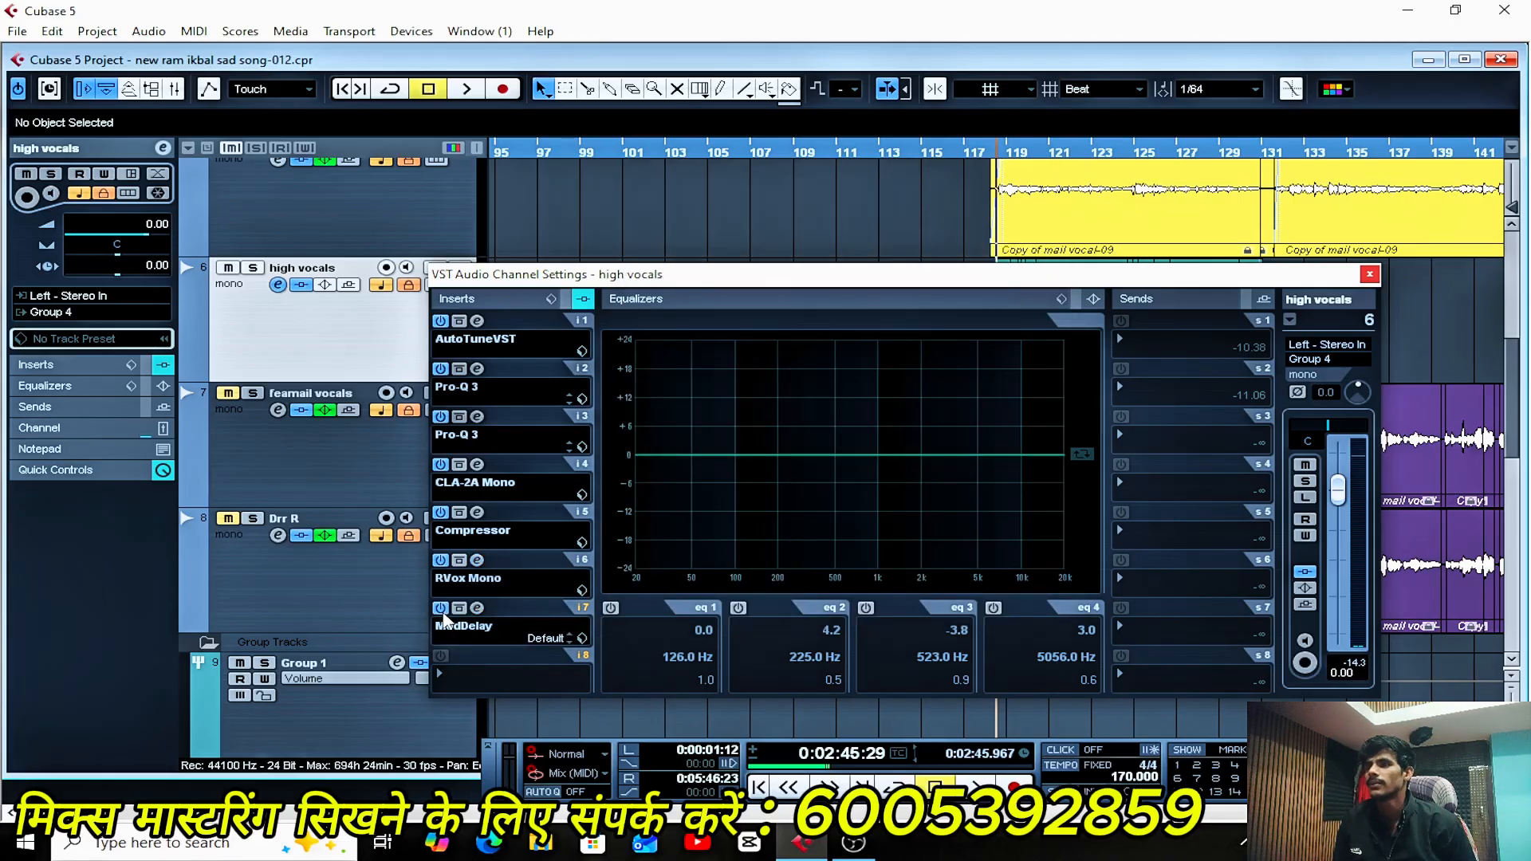
- Audition the high vocals with the ModDelay settings in insert 7 open and close the channel settings
click(477, 608)
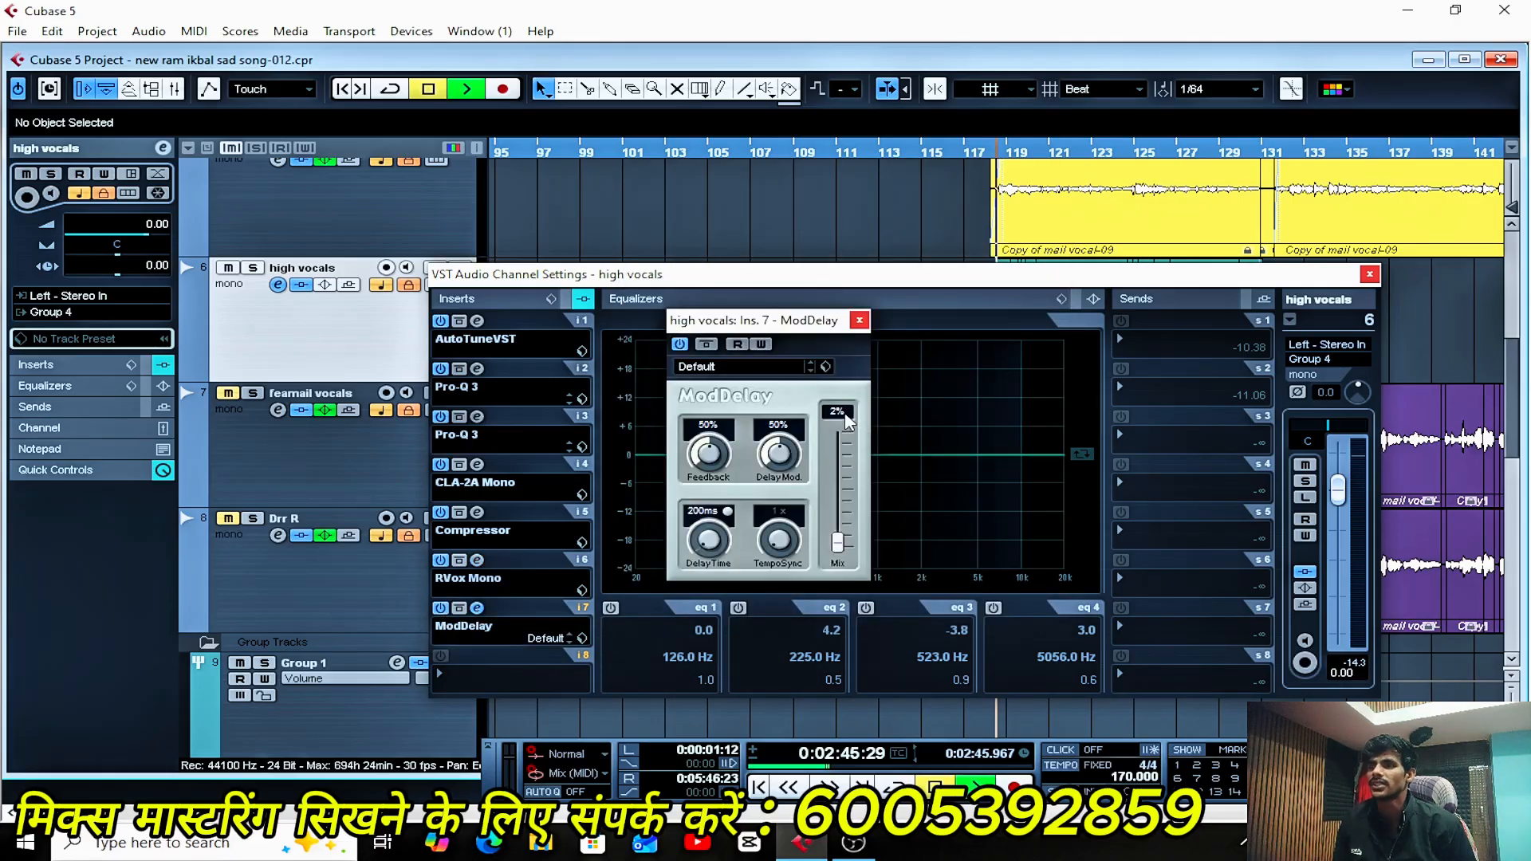
key(space)
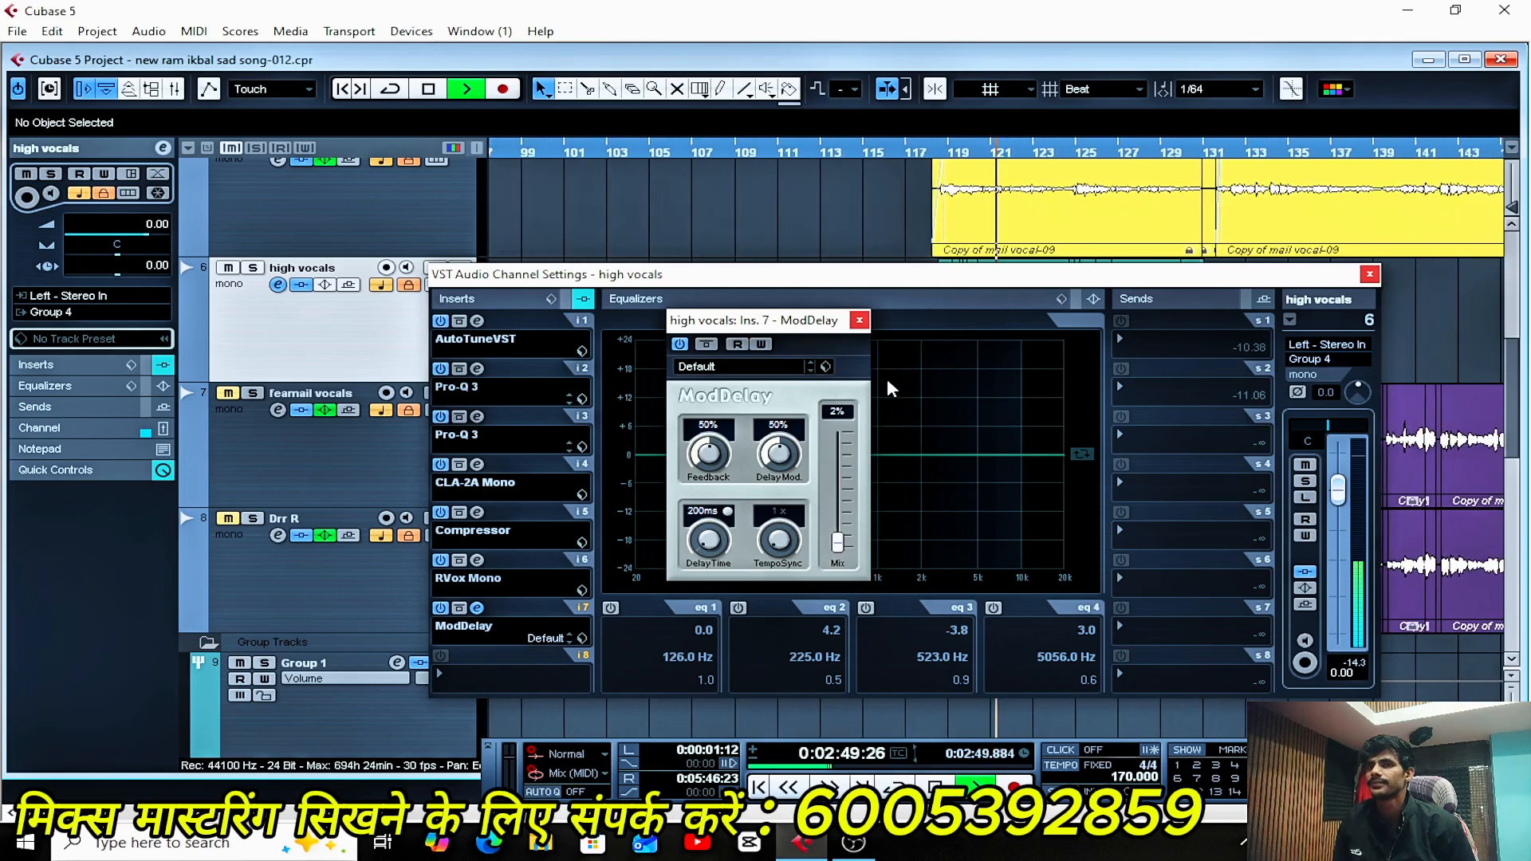
key(space)
click(859, 320)
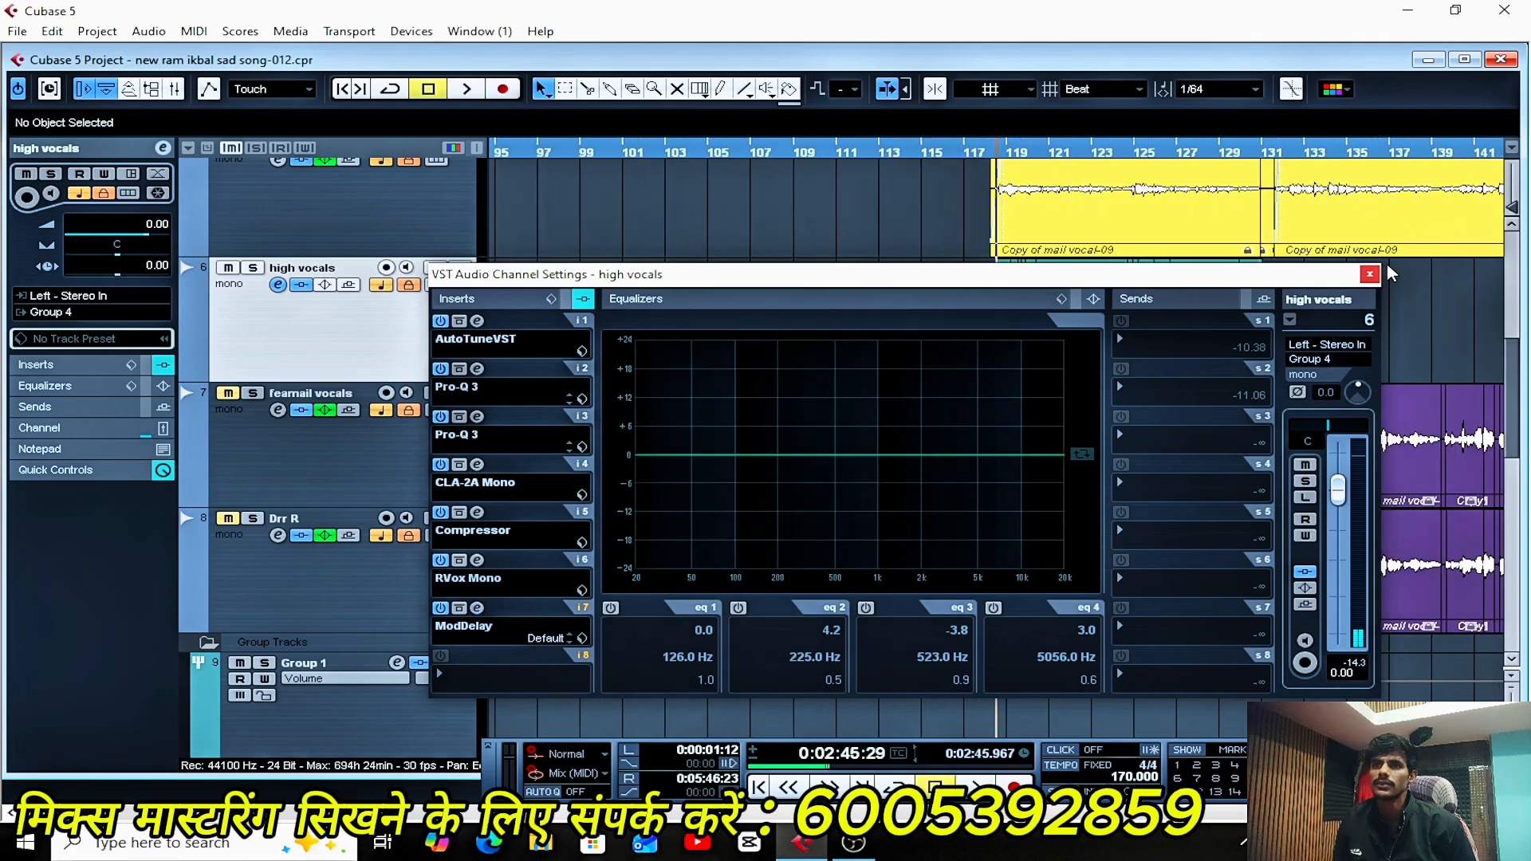
click(1370, 275)
- Open the channel settings of Group 4 and switch on its third equalizer band at 4008 Hz
scroll(638, 386, down, 6)
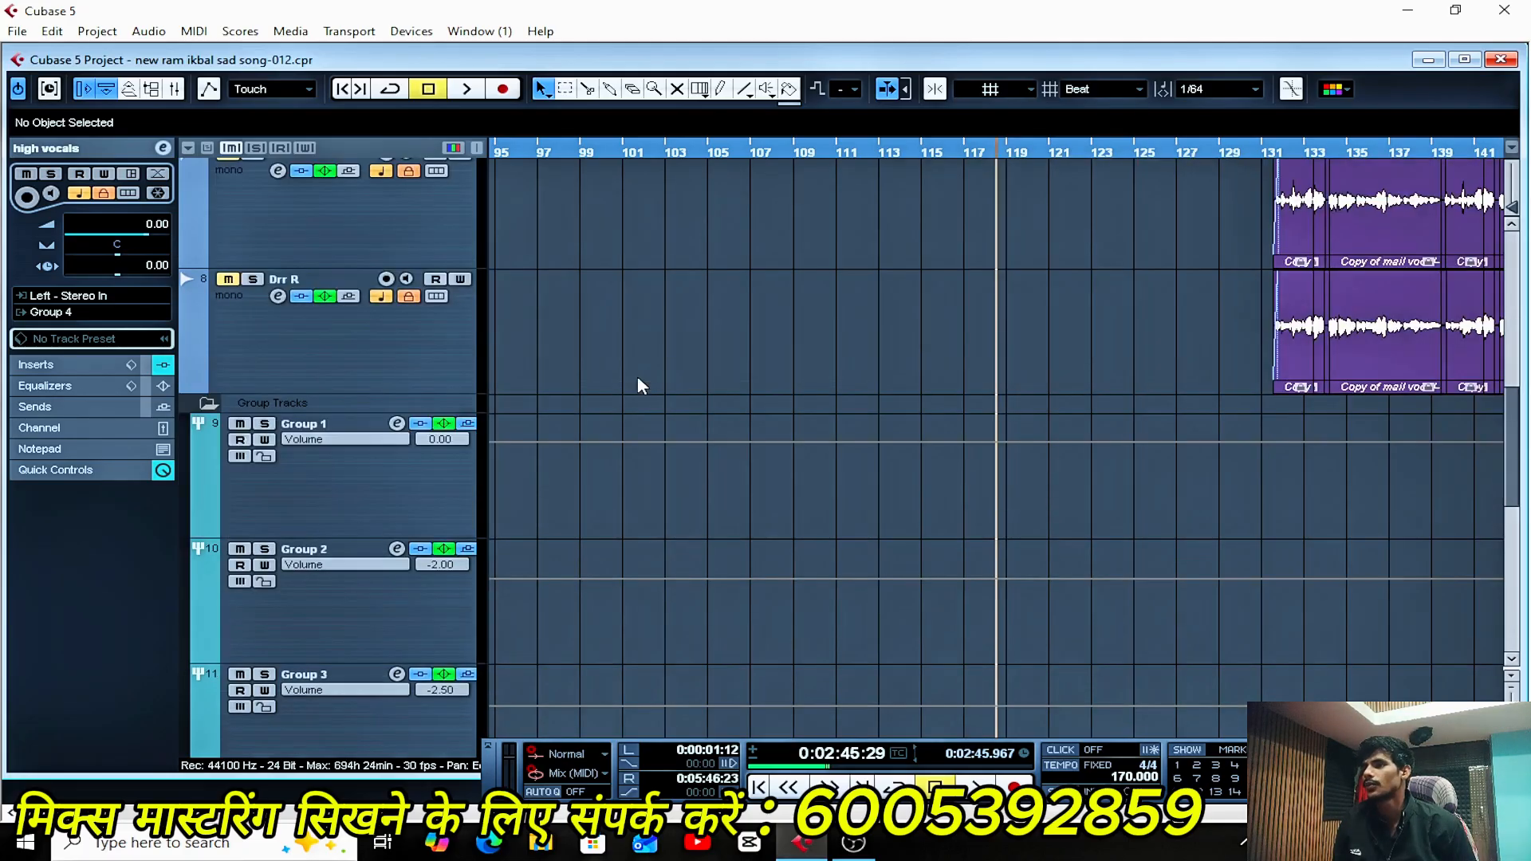
key(space)
key(space)
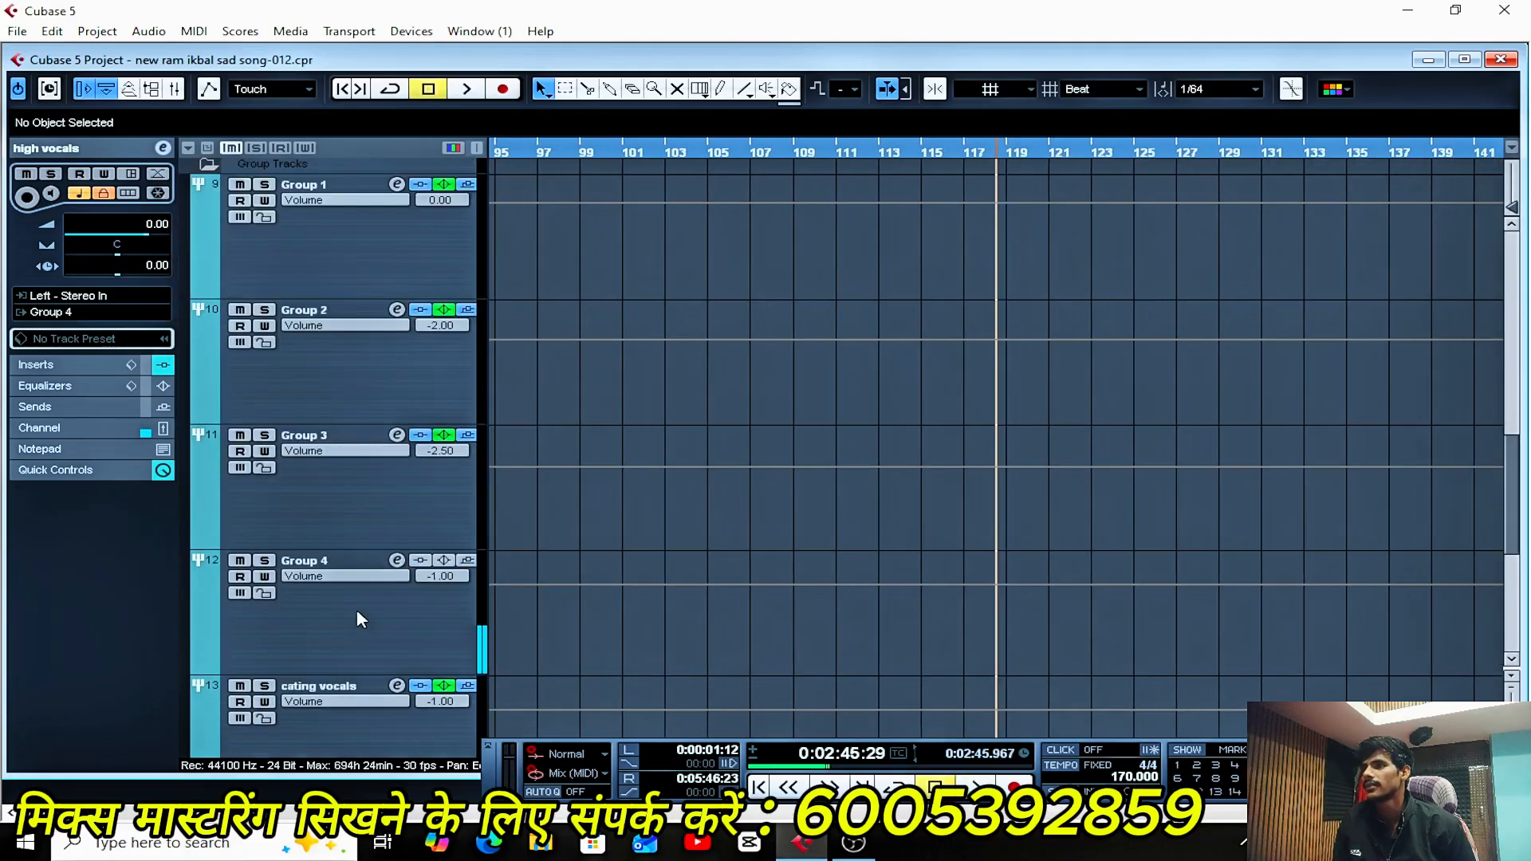
click(356, 609)
click(396, 561)
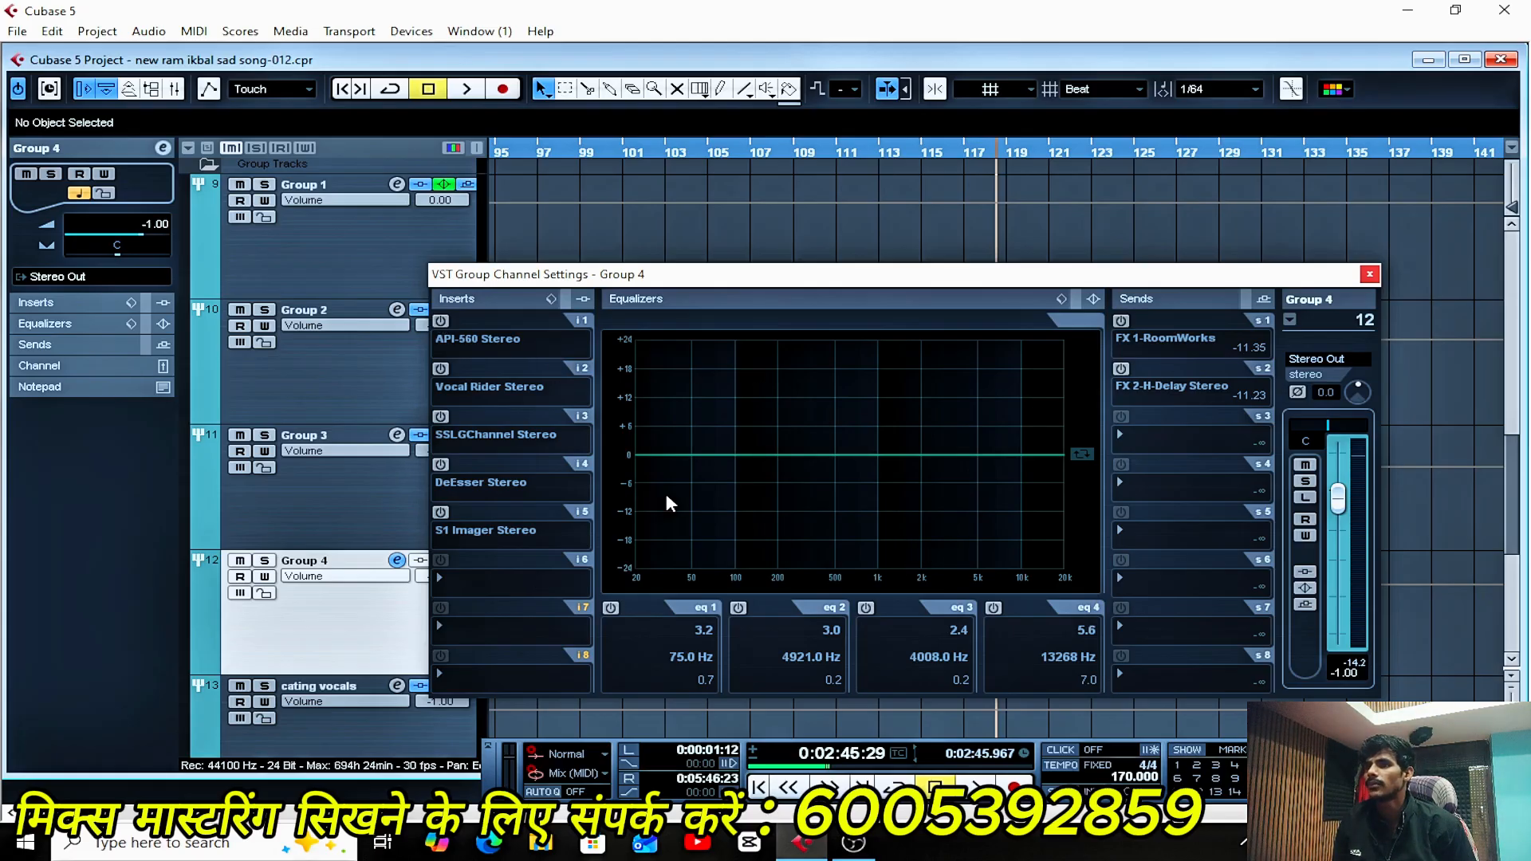
click(866, 608)
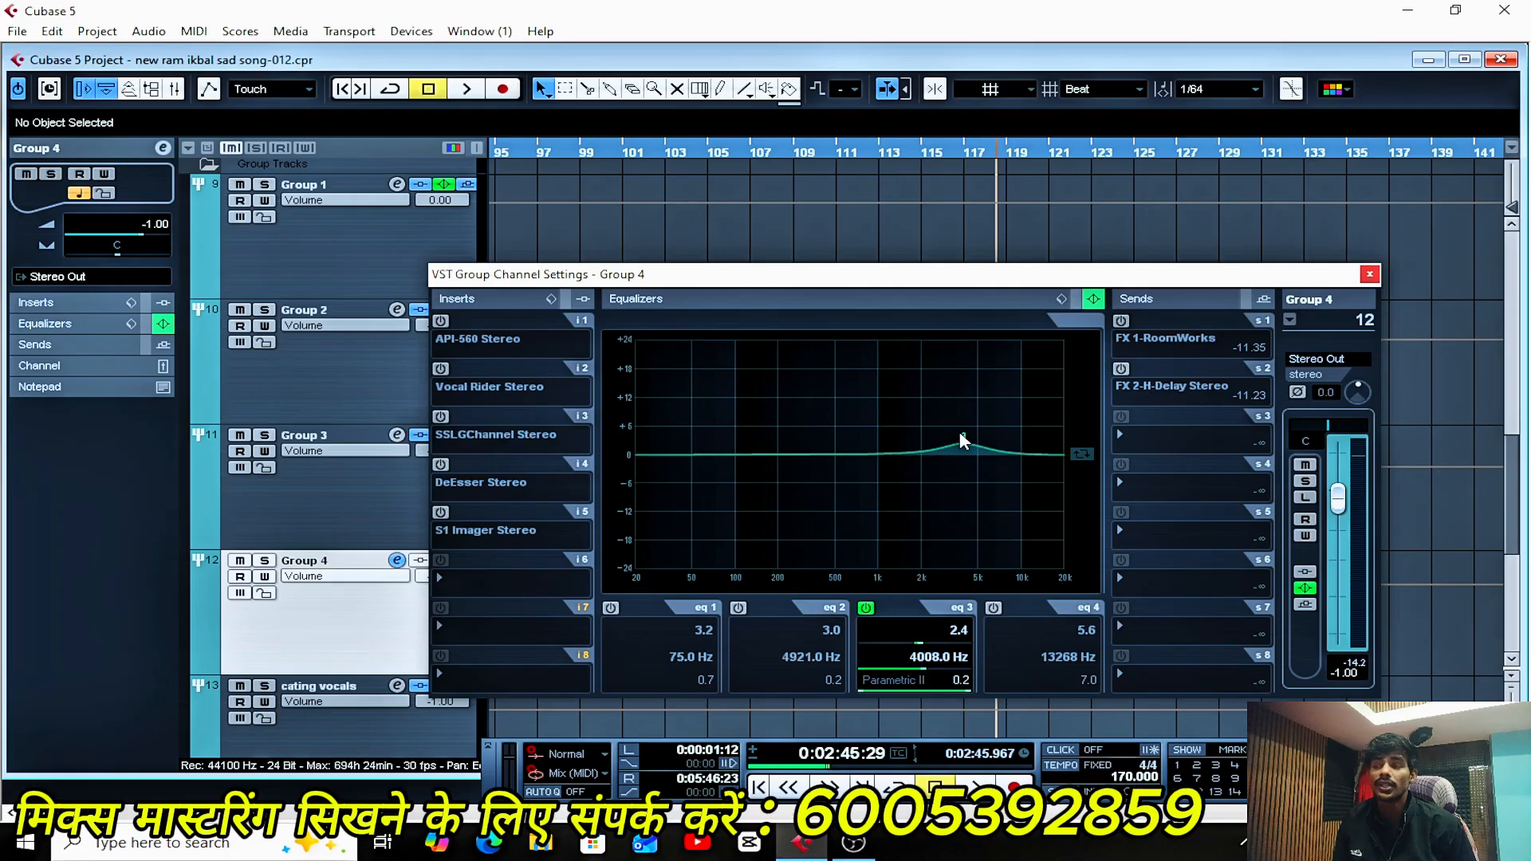
- Switch on the API-560 Stereo in insert 1 of Group 4, audition the vocals through it and close its settings
click(441, 321)
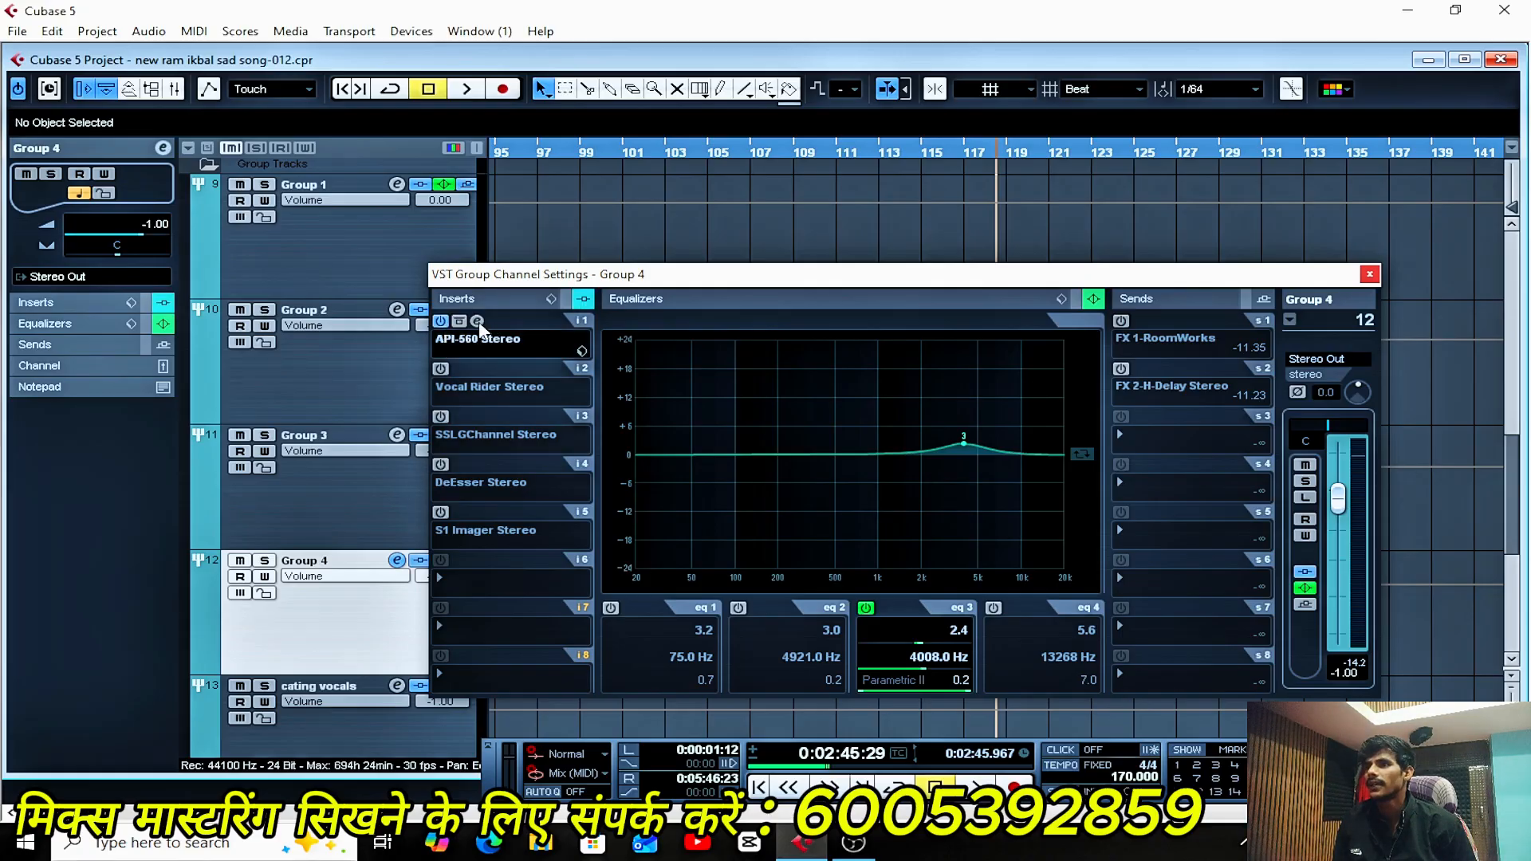
click(477, 321)
key(space)
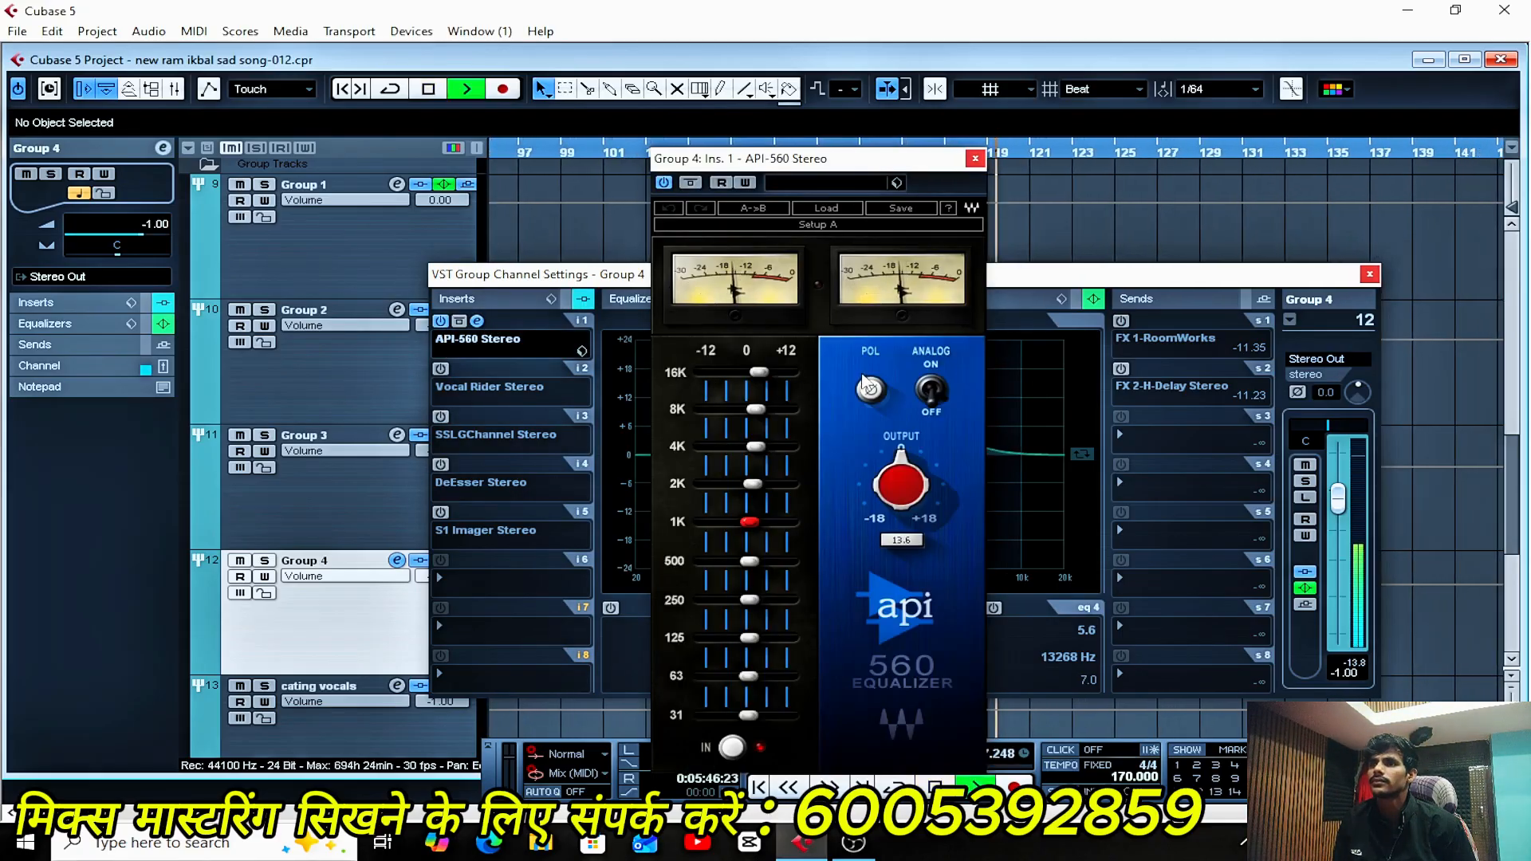
key(space)
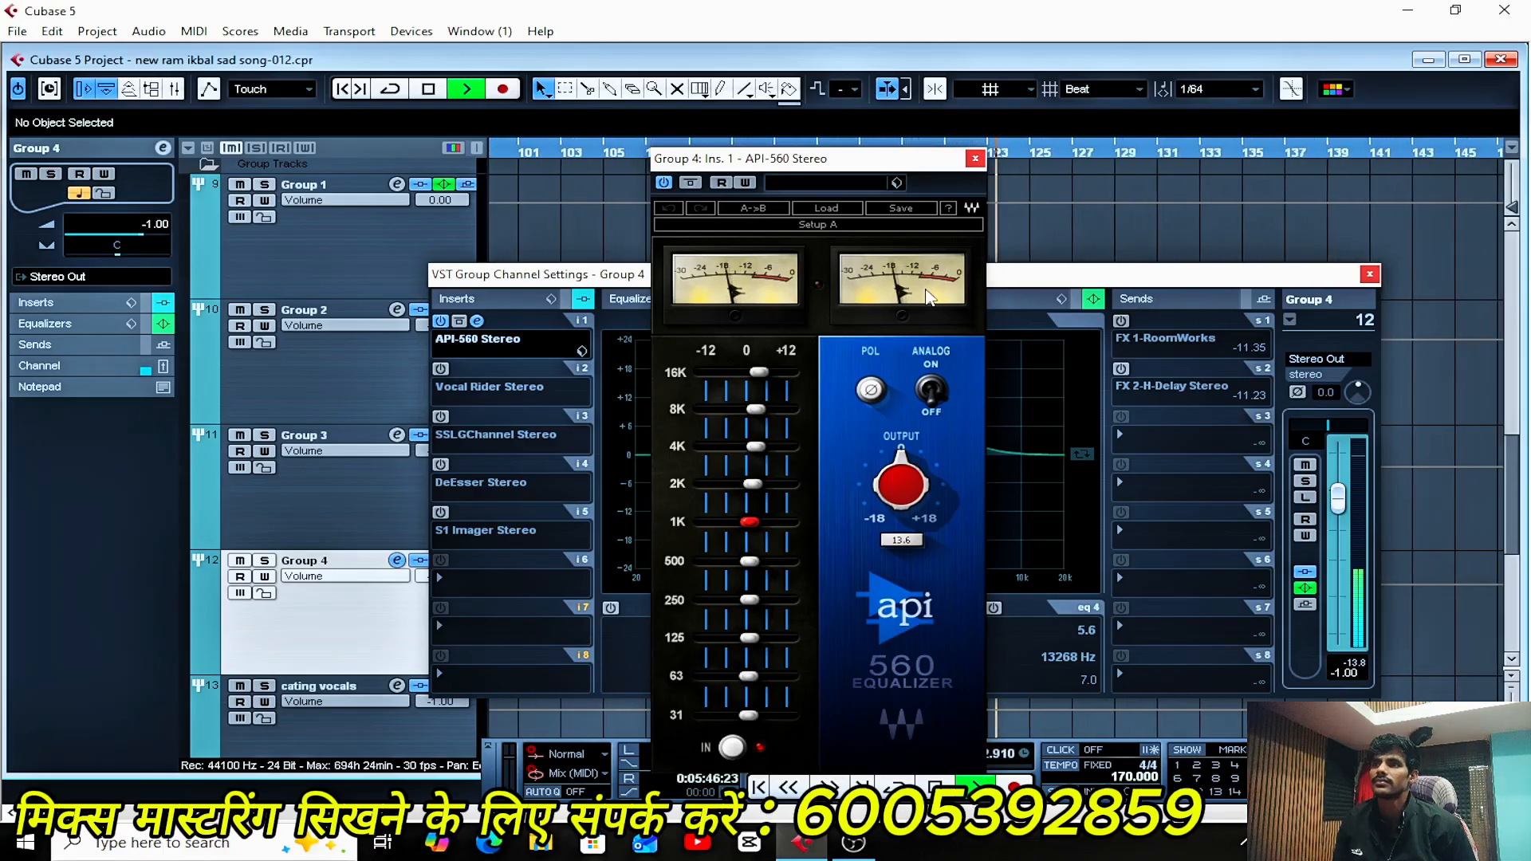
key(space)
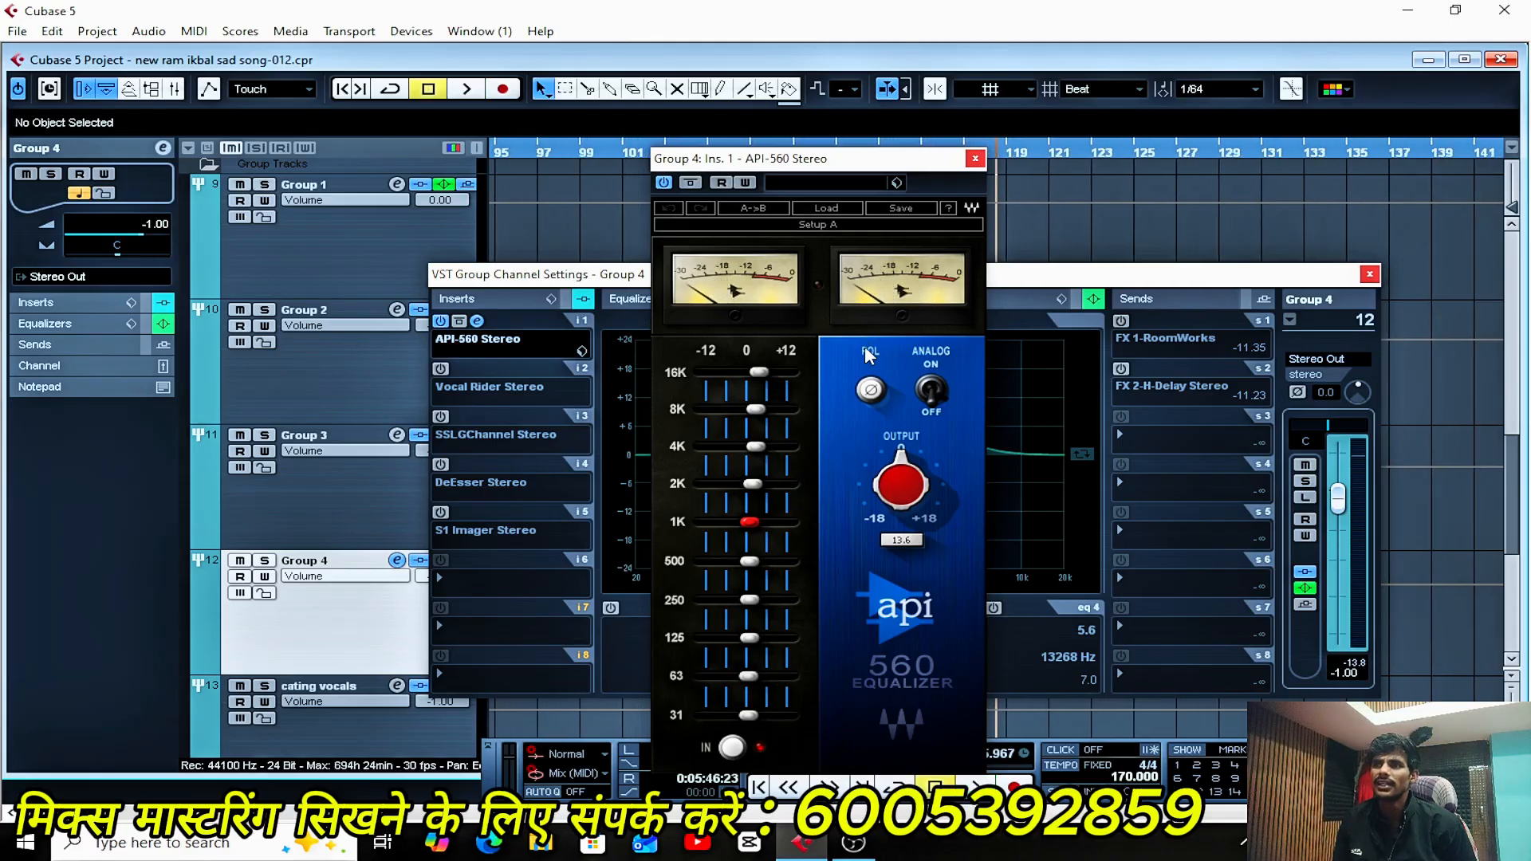
click(975, 159)
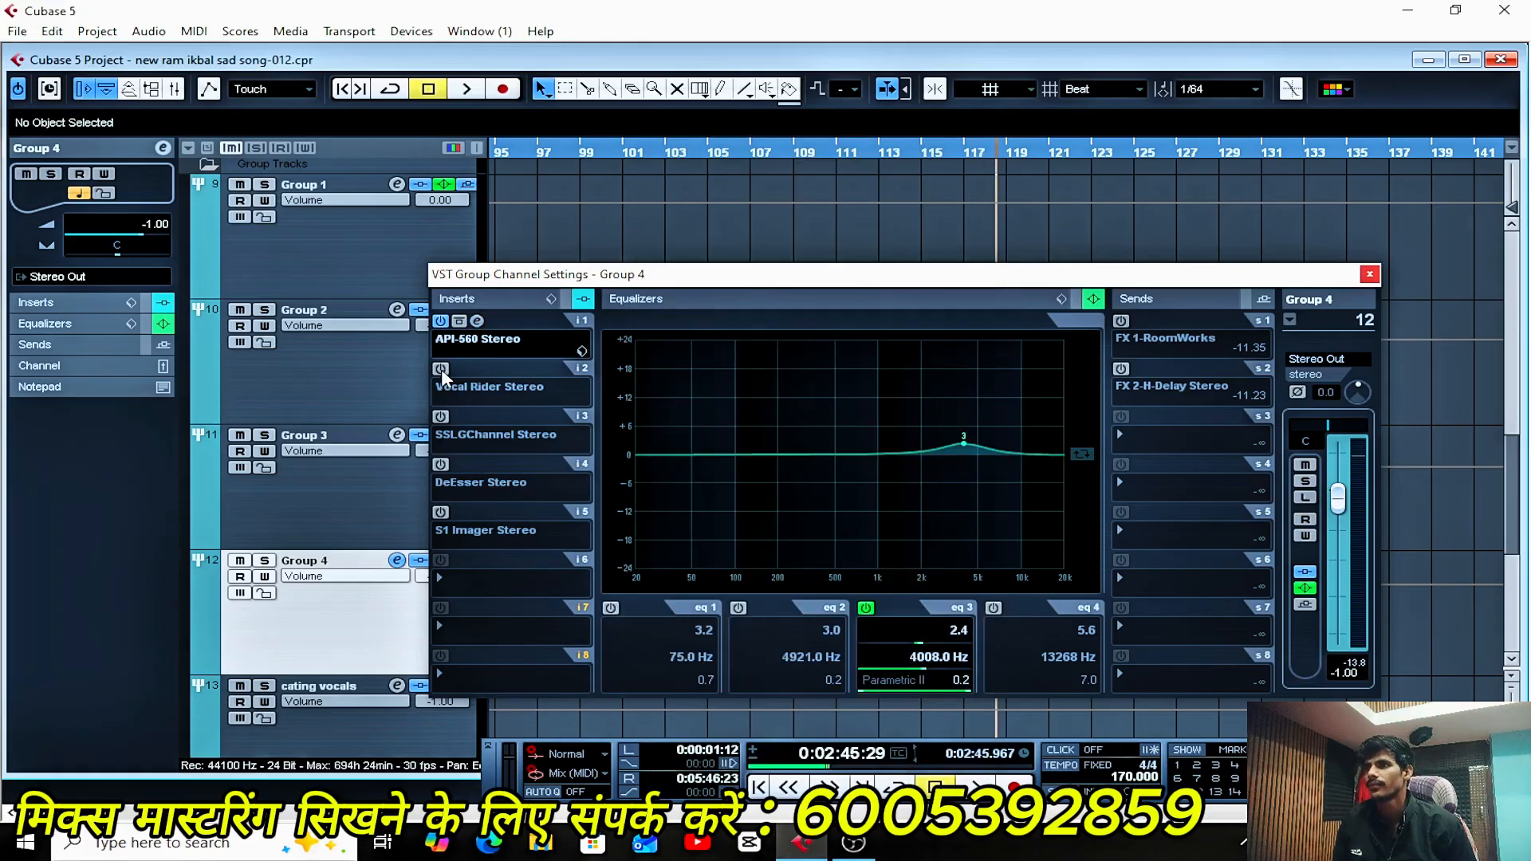
- Switch on the Vocal Rider Stereo in insert 2, watch its rider fader during playback and close it
click(441, 369)
click(478, 369)
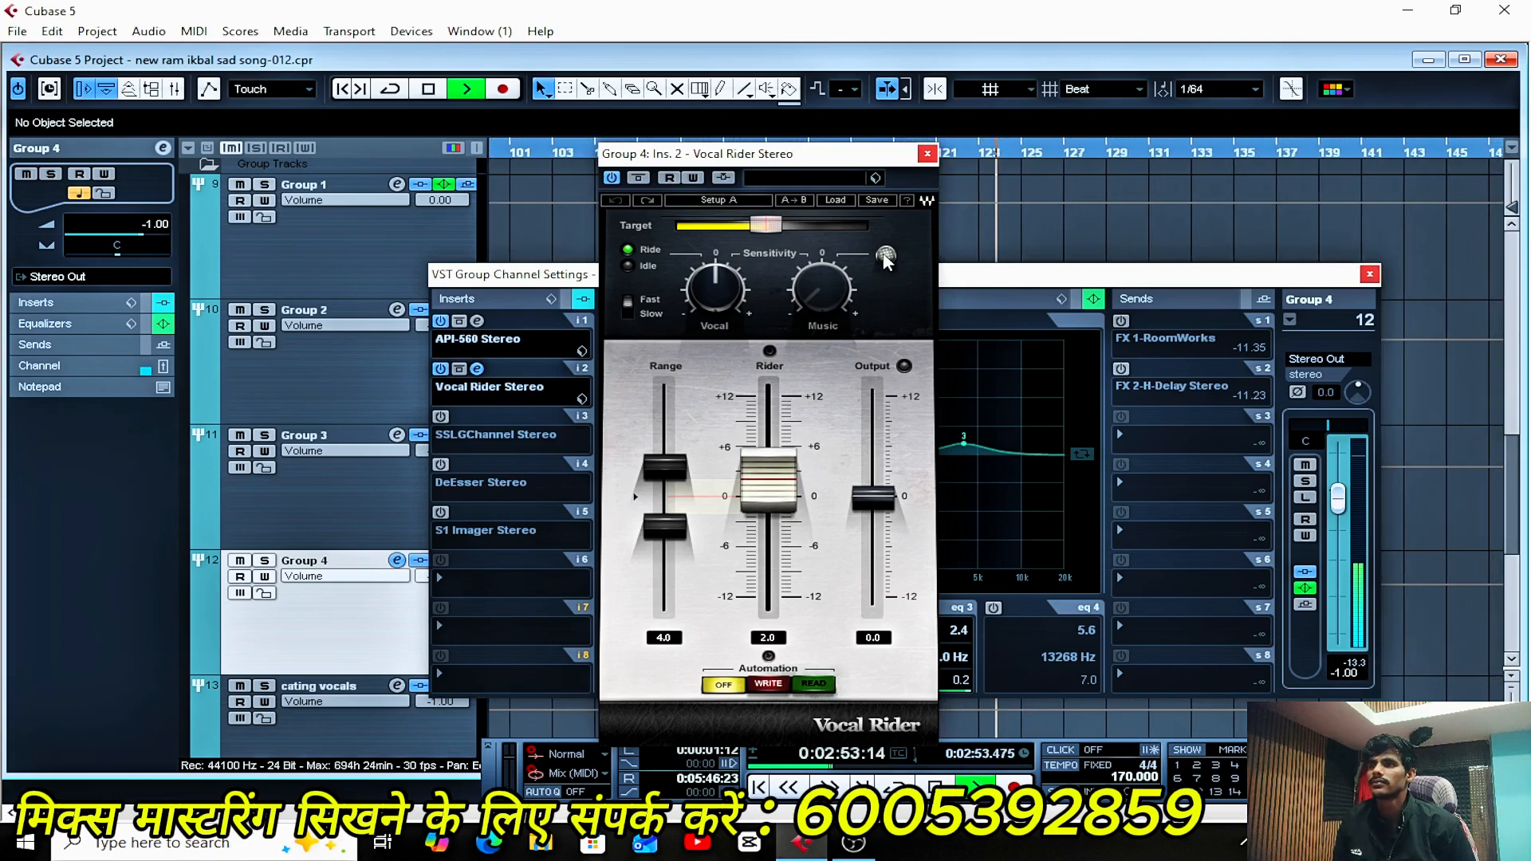
key(space)
click(927, 154)
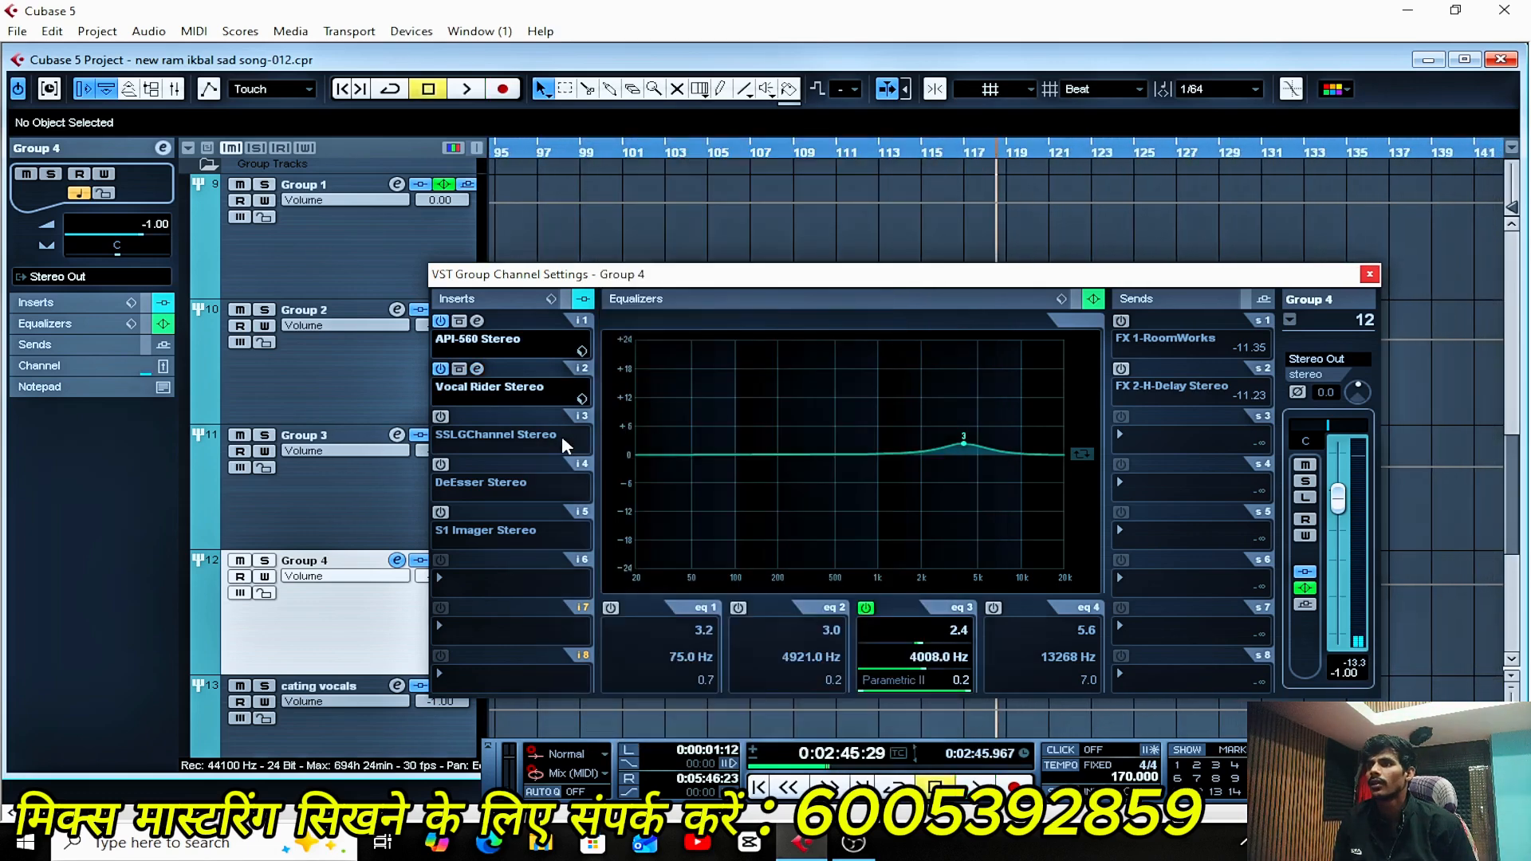
- Switch on the SSLGChannel Stereo in insert 3, compare playback with it off and on, and close its settings
click(441, 417)
click(477, 417)
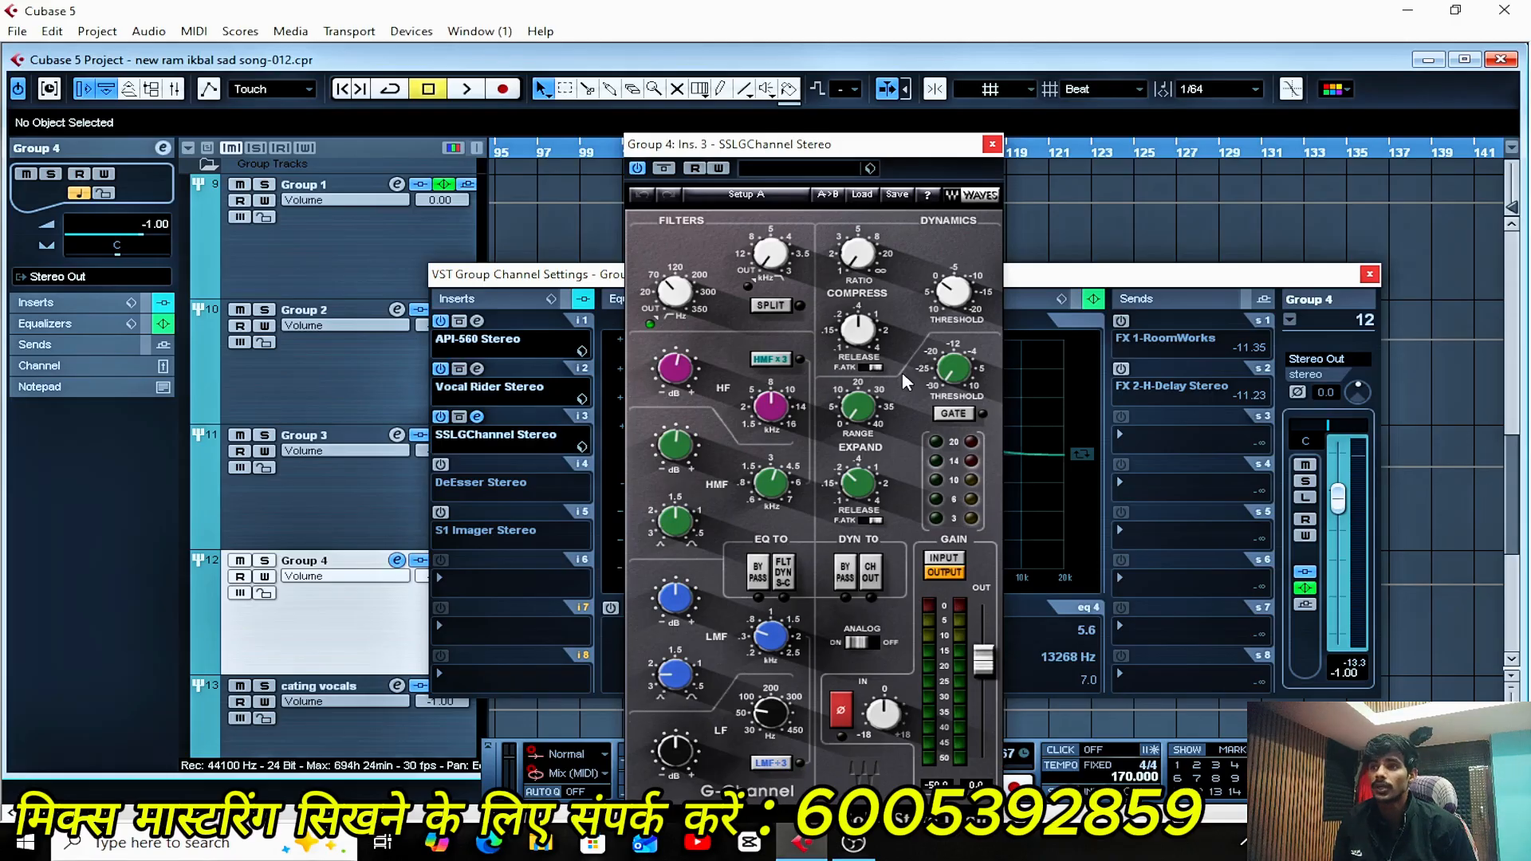
key(space)
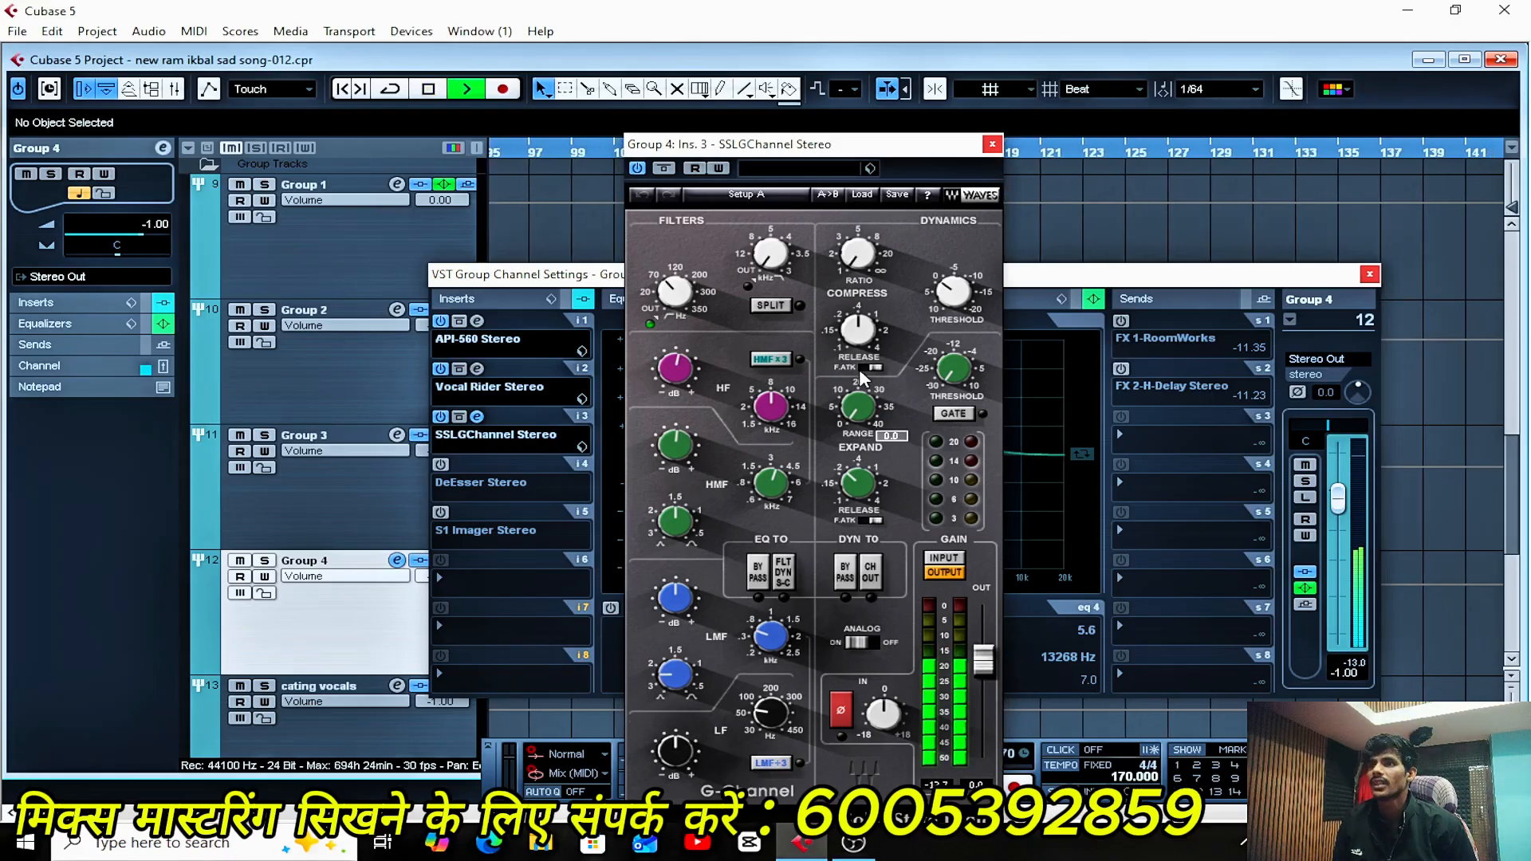
click(638, 169)
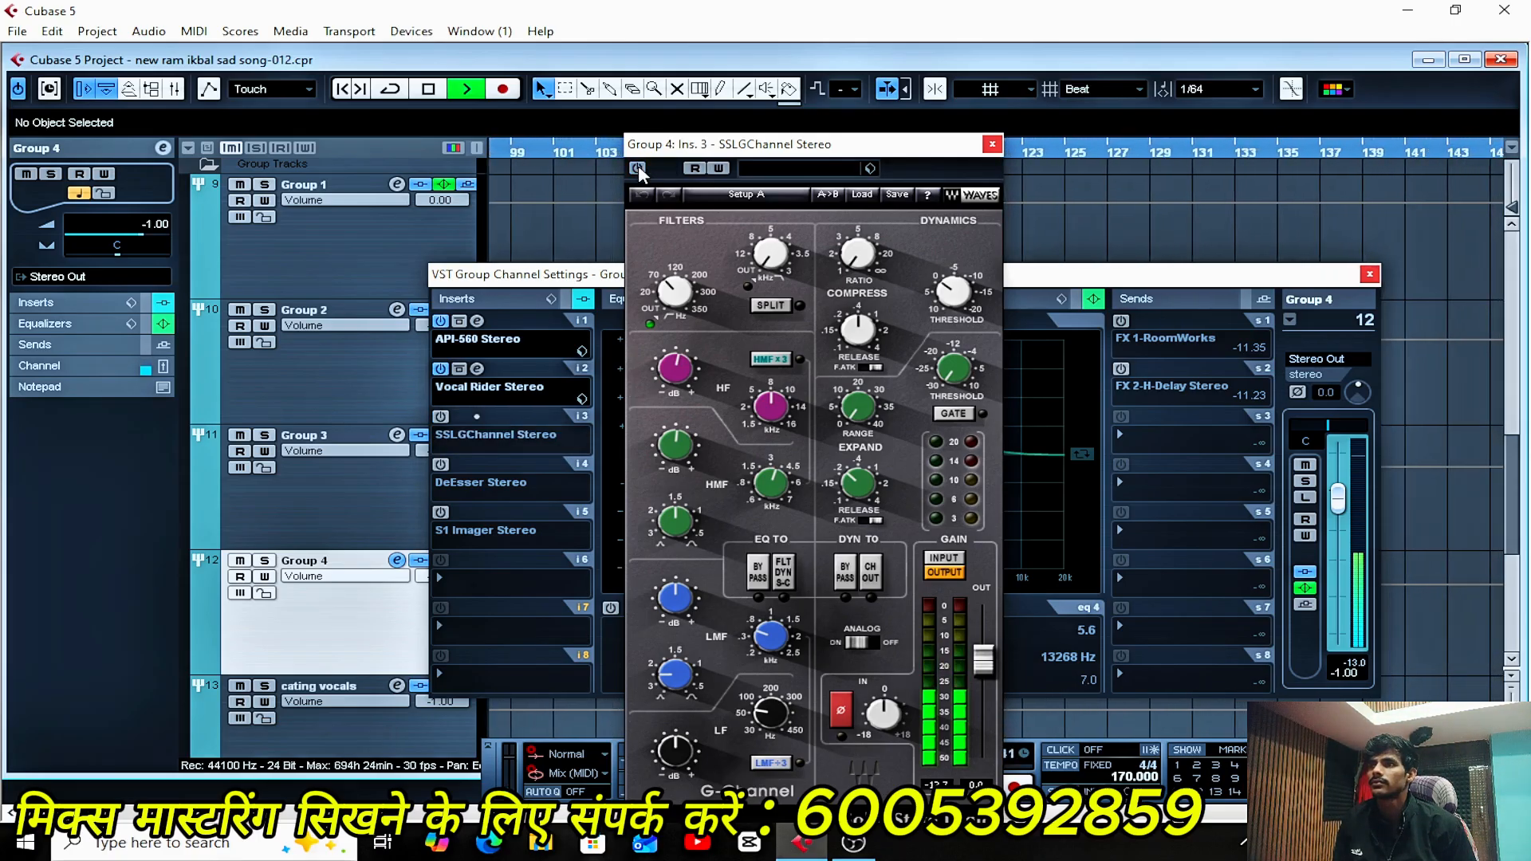
click(638, 169)
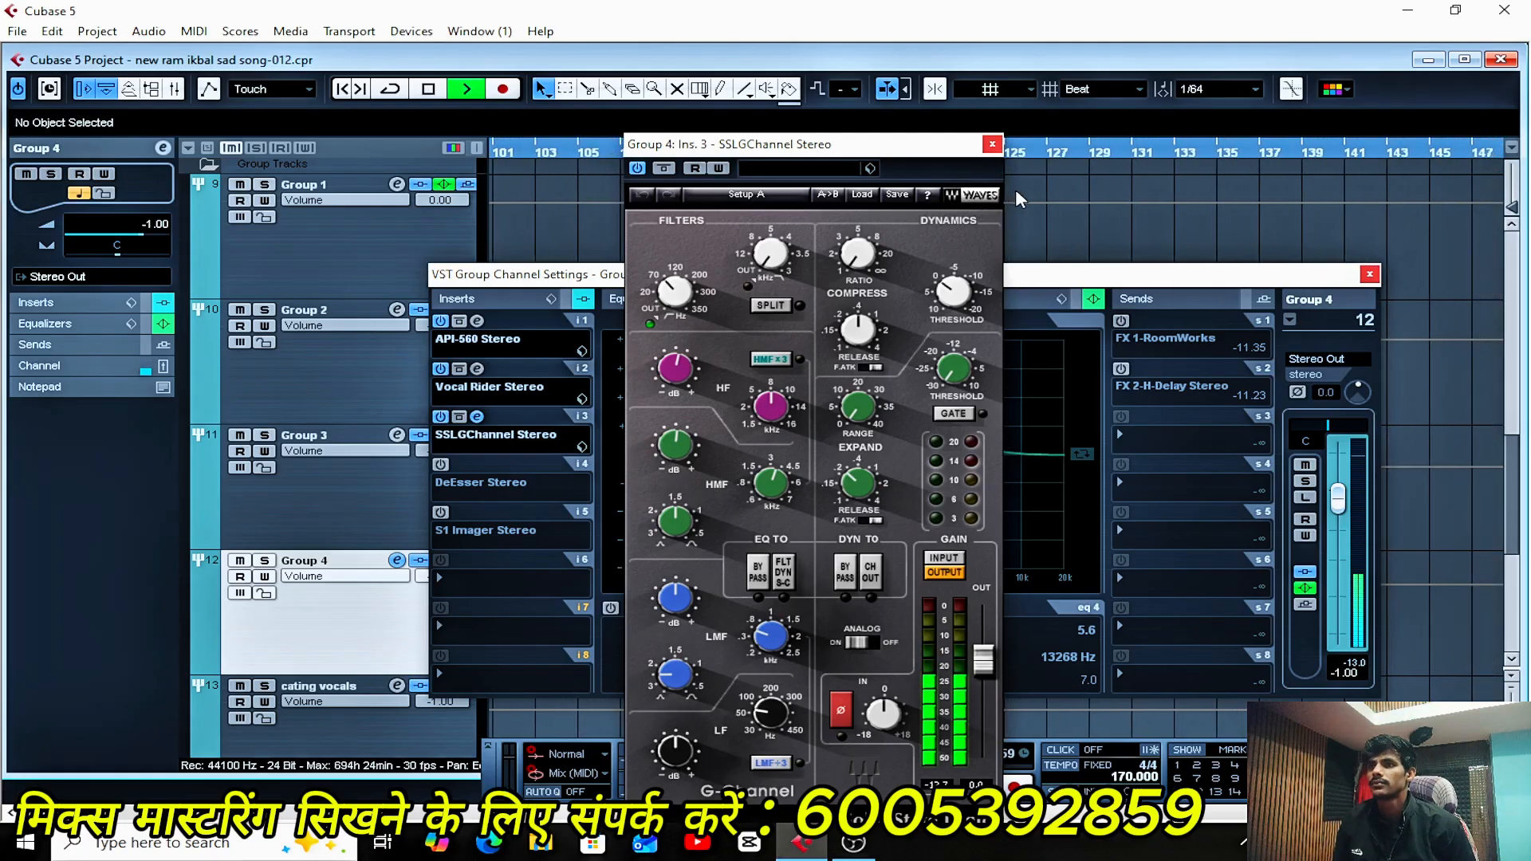
key(space)
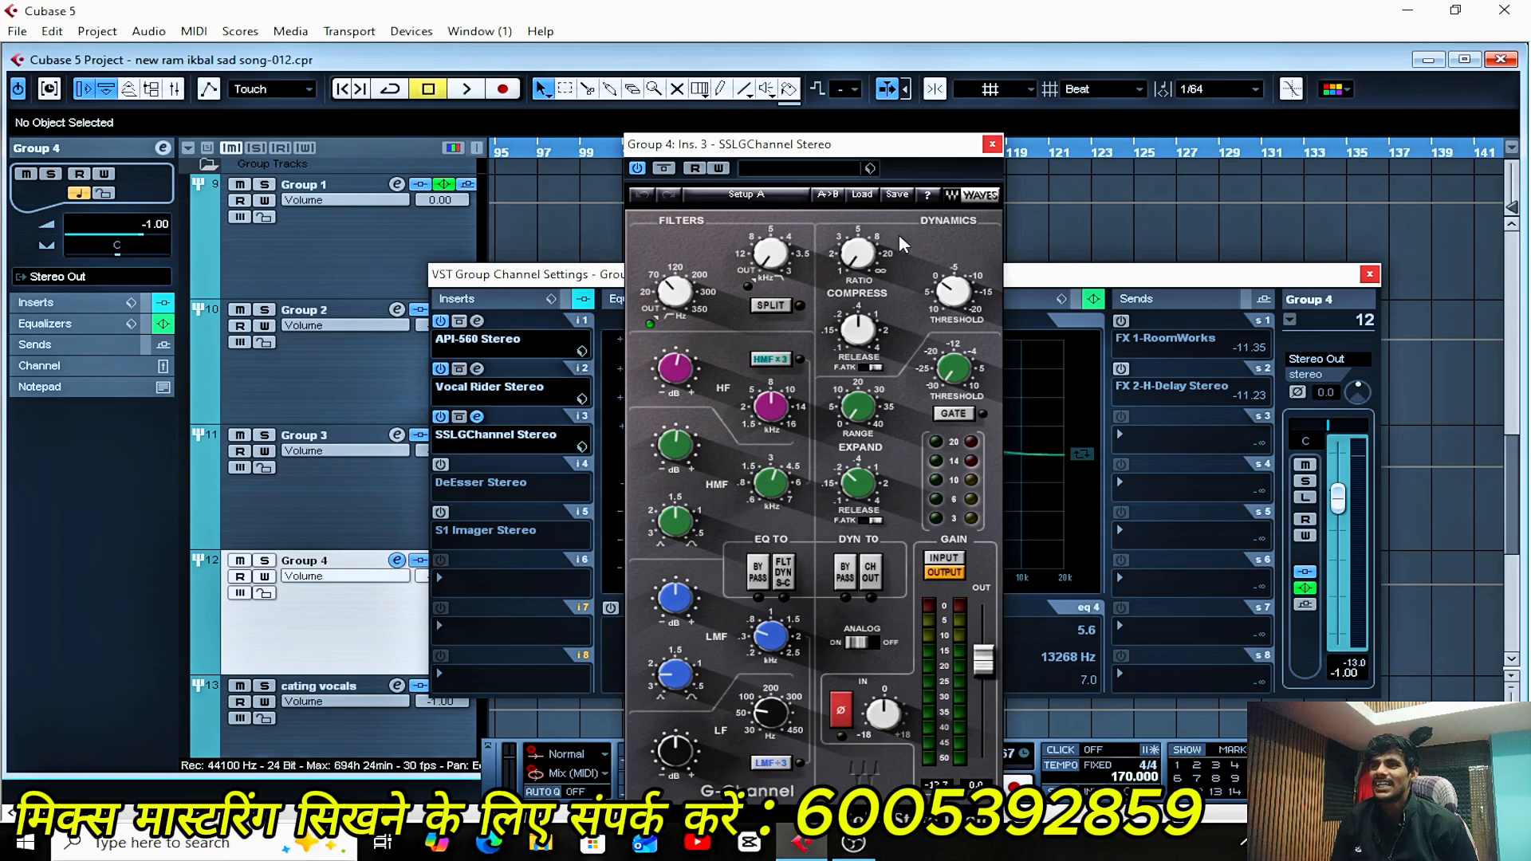
click(992, 146)
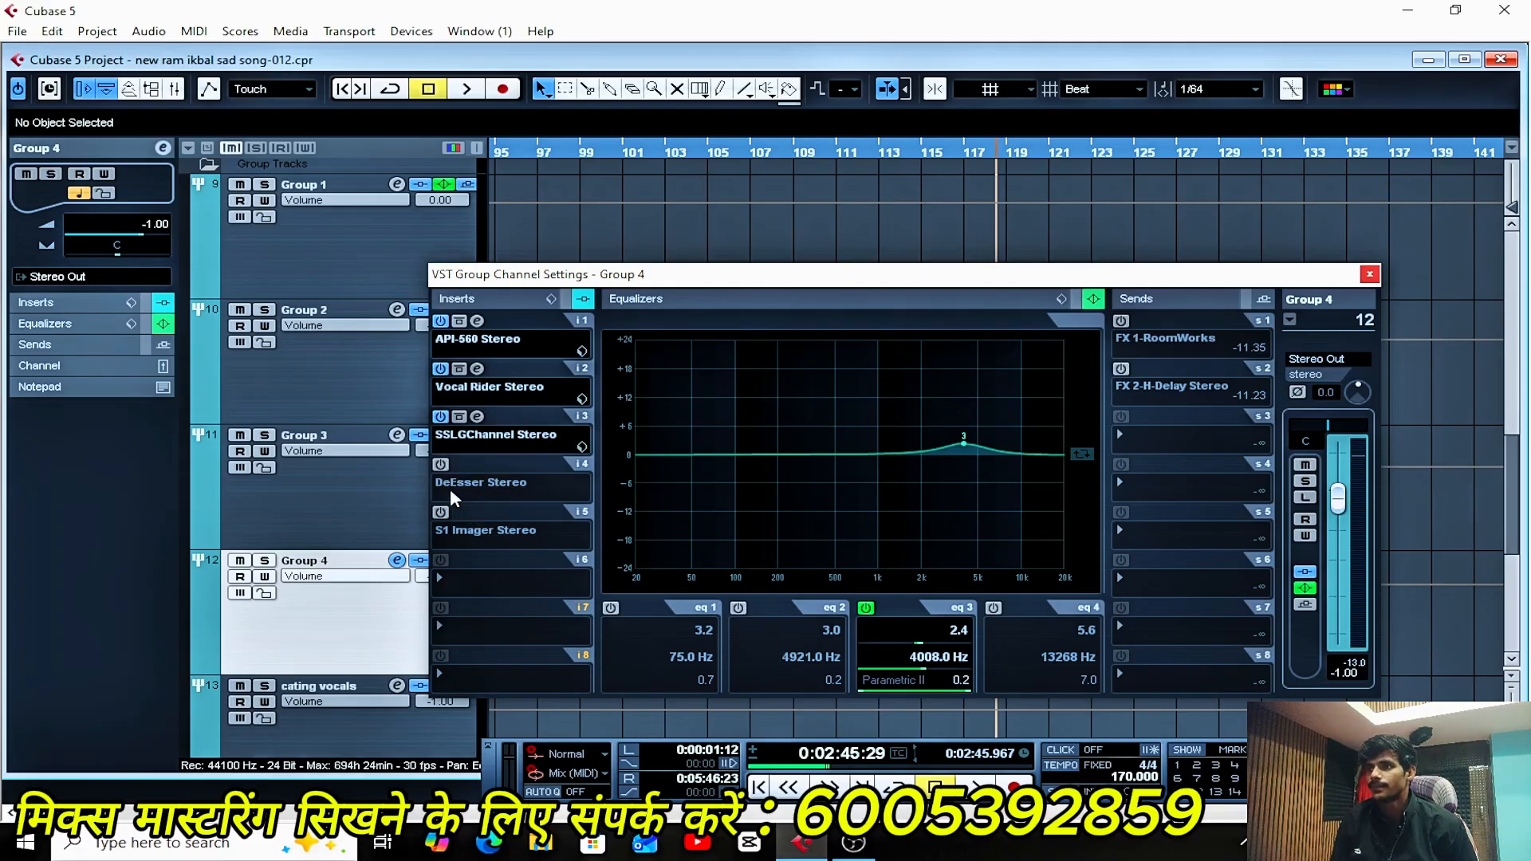
- Switch on the DeEsser Stereo in insert 4, audition the vocals briefly with its settings open and close it
click(441, 465)
click(479, 466)
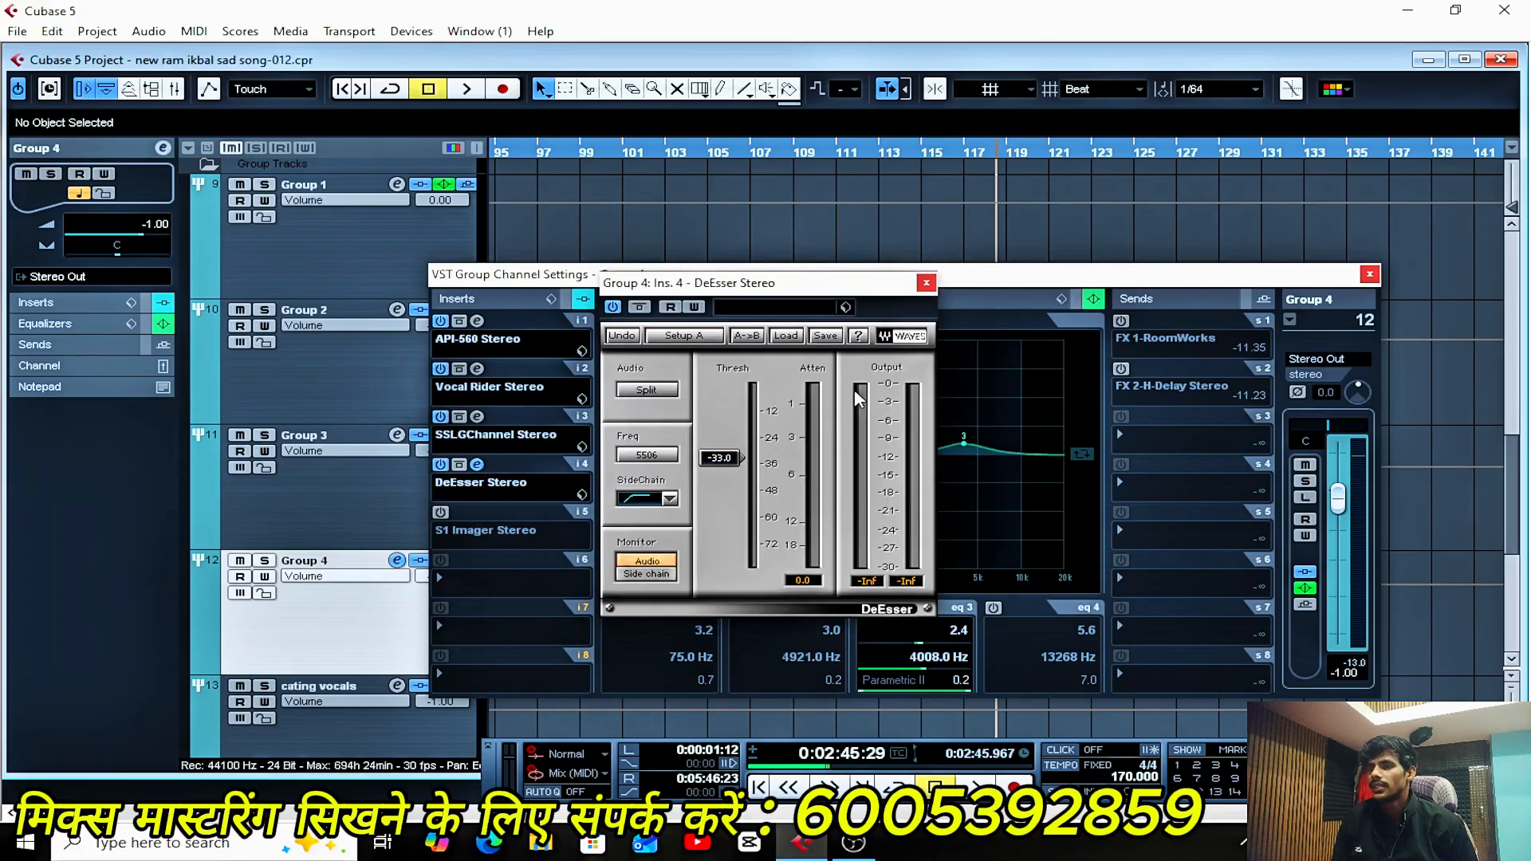
key(space)
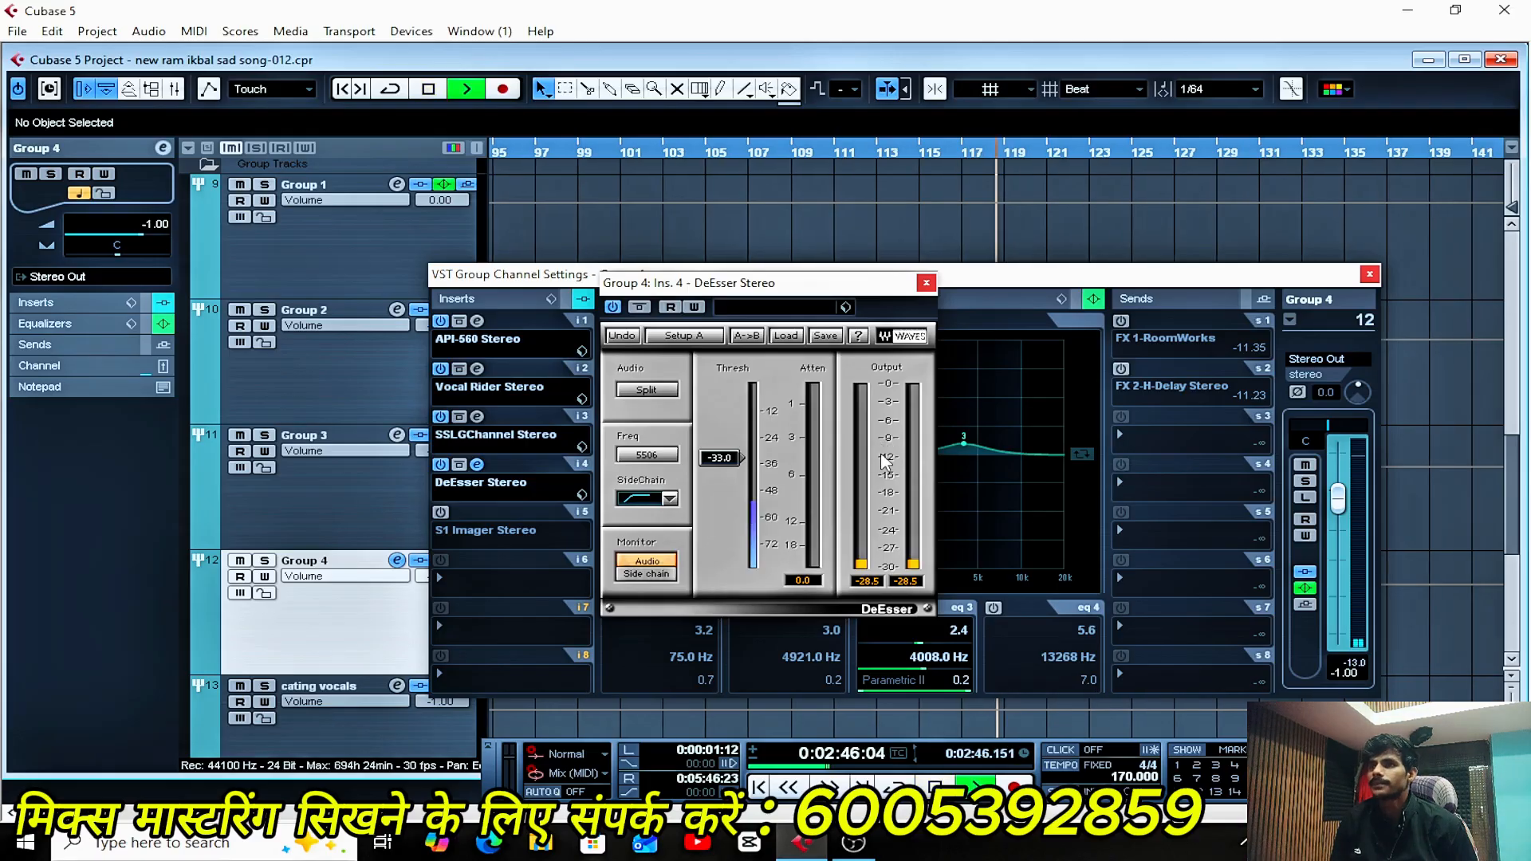
key(space)
click(926, 283)
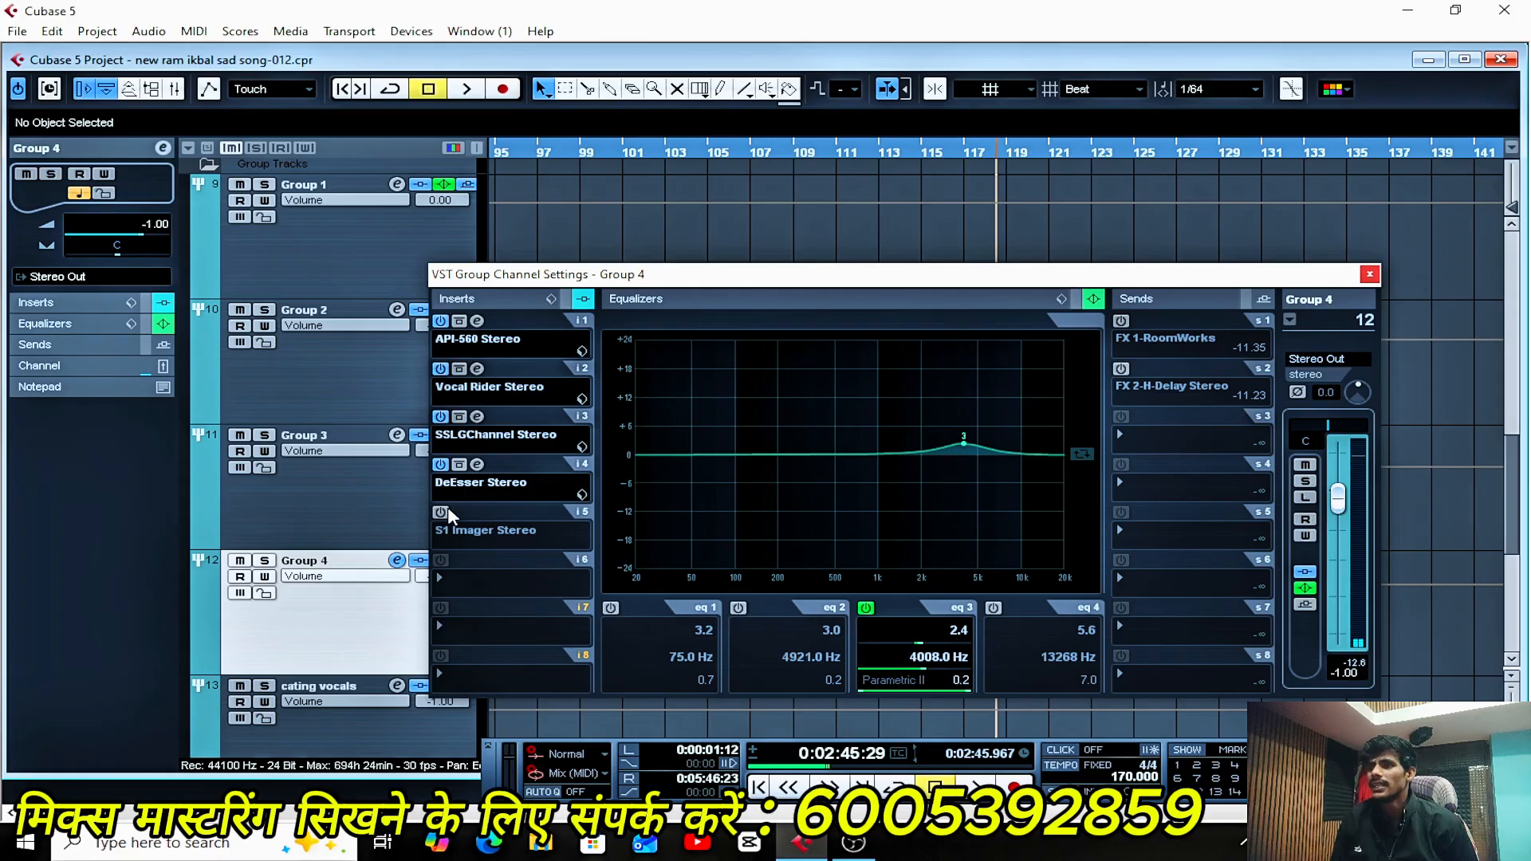
- Switch on the S1 Imager Stereo in insert 5, audition its stereo widening and close its settings
click(441, 512)
click(477, 513)
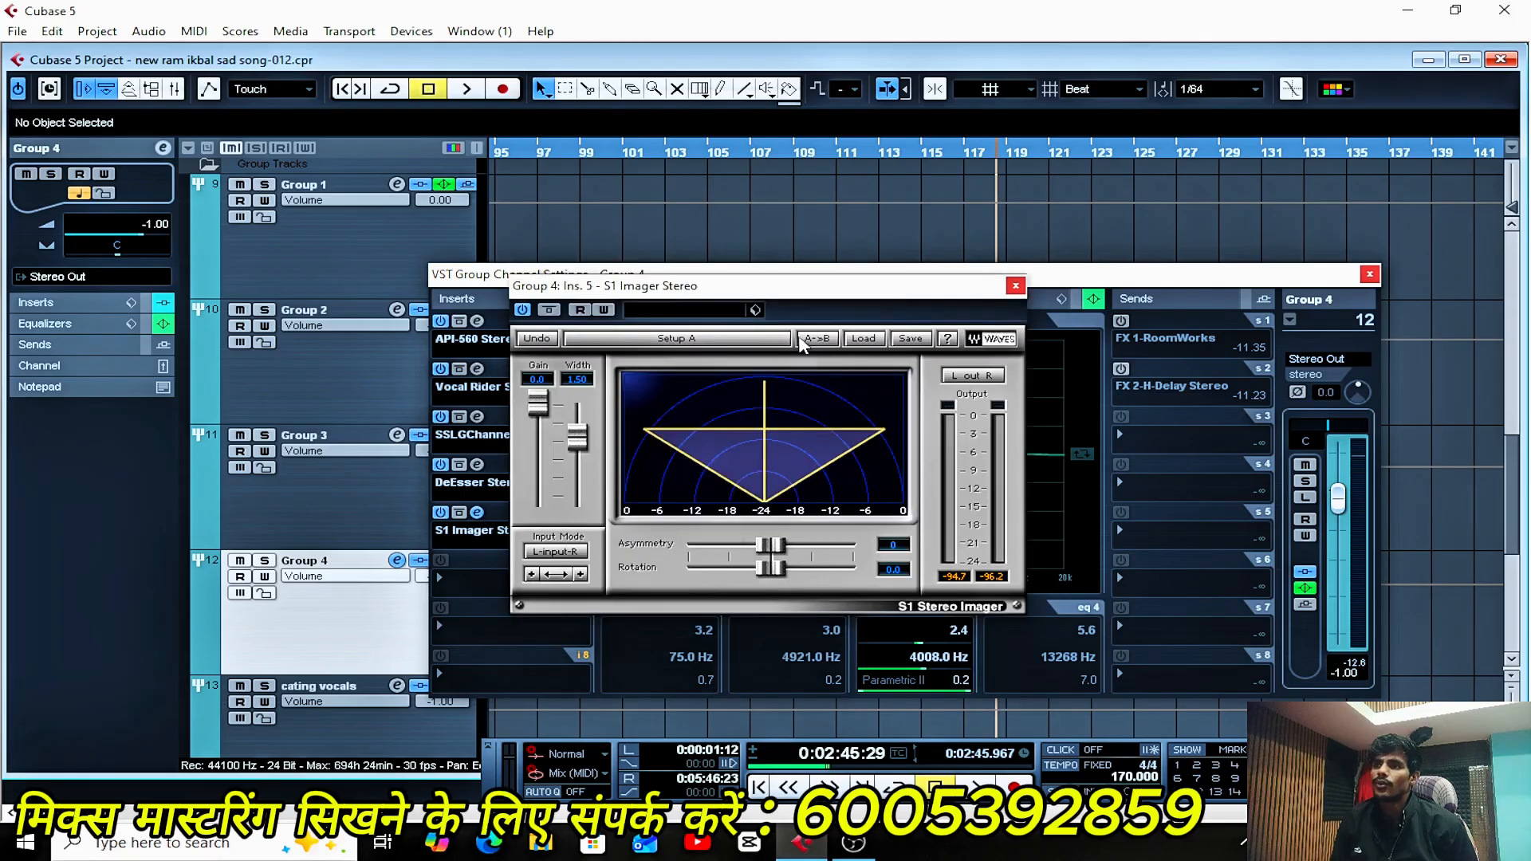
drag(781, 285, 795, 284)
key(space)
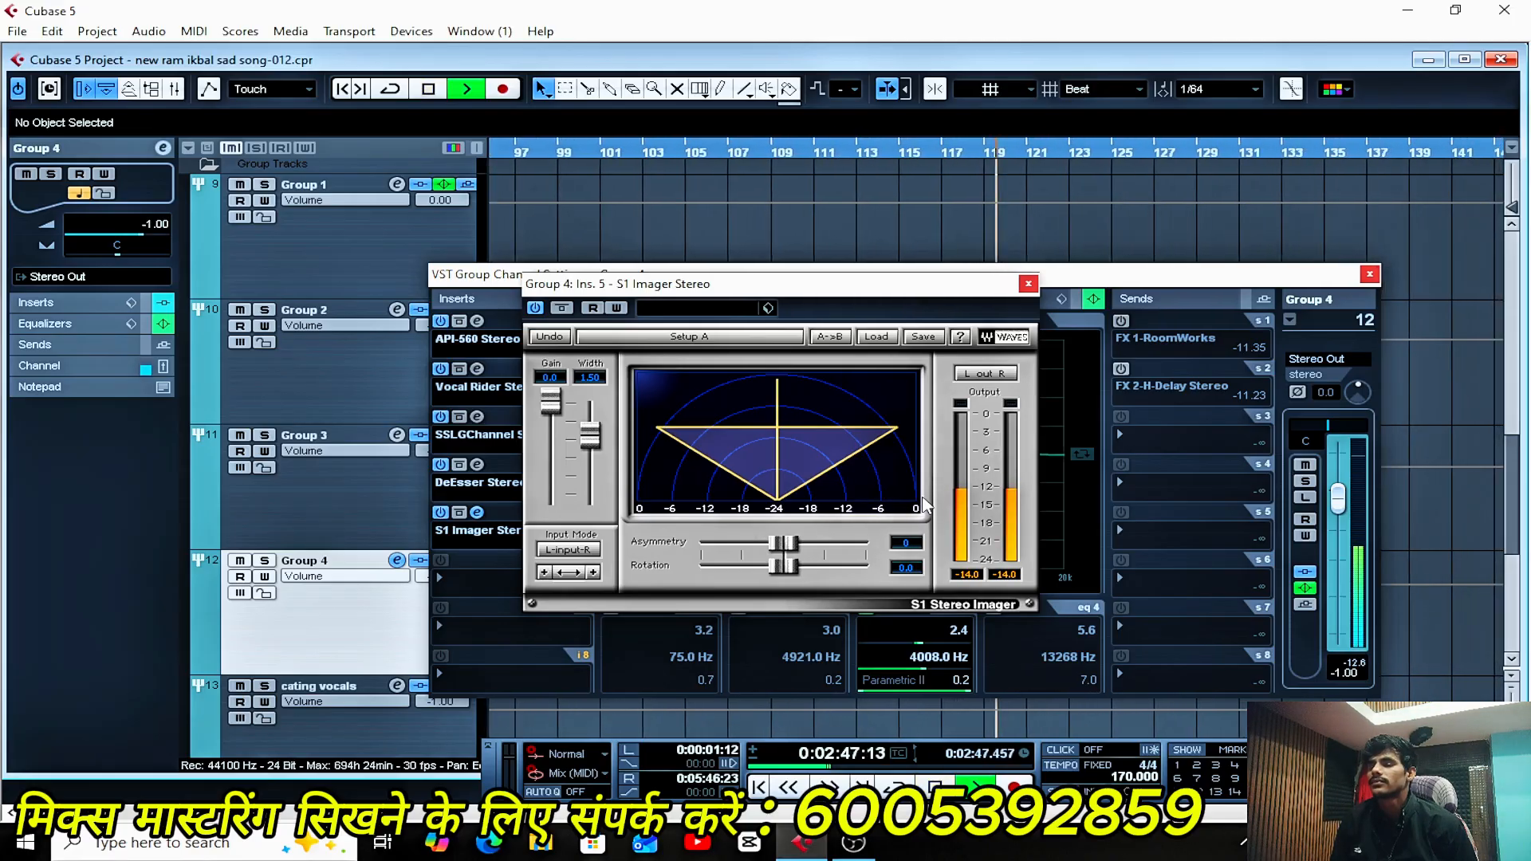
click(1029, 284)
key(space)
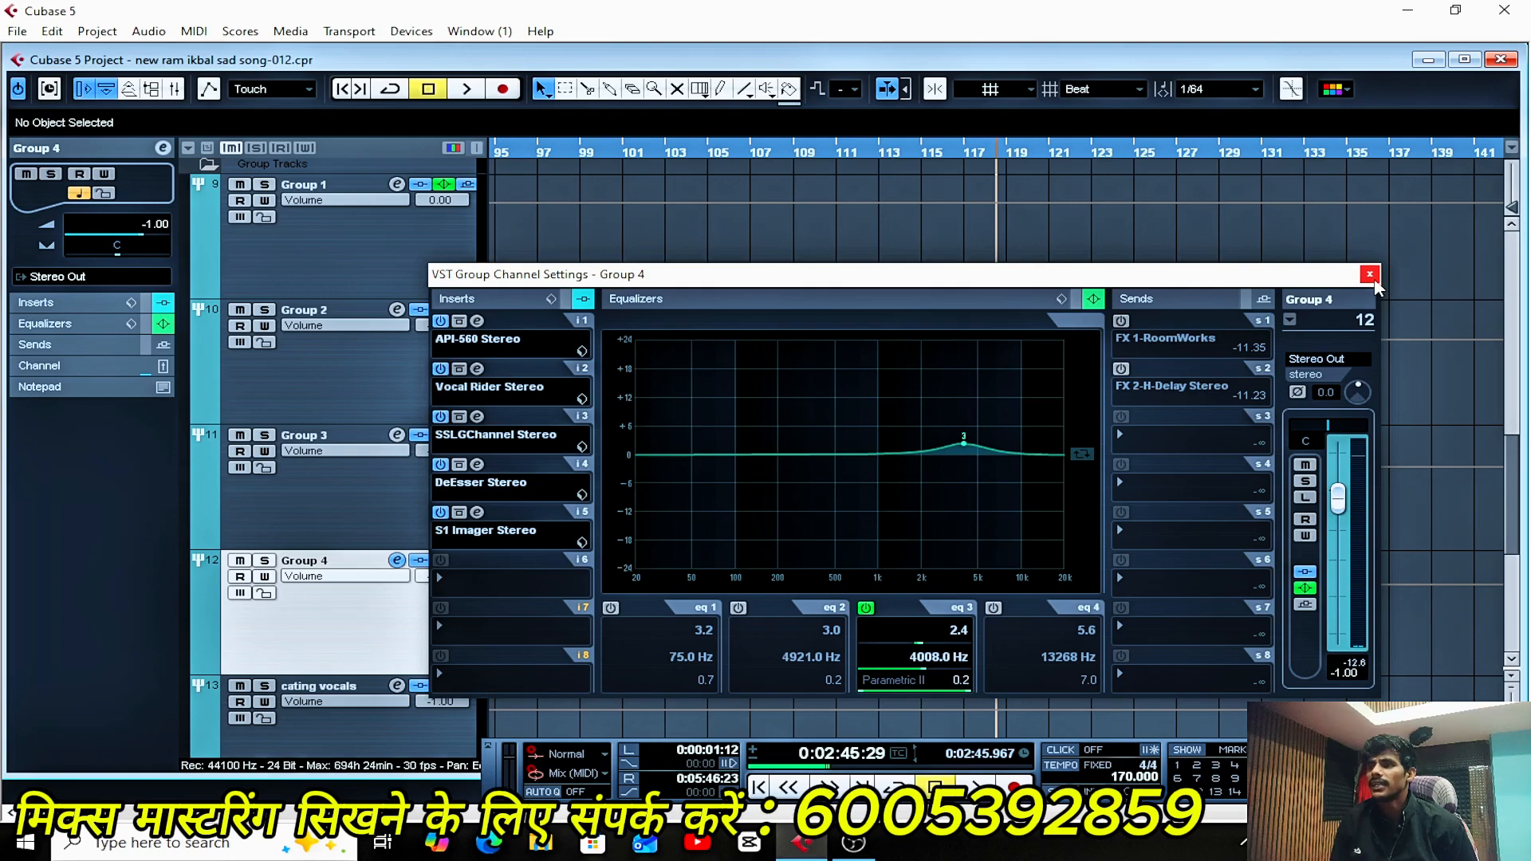
- Enable the FX 1-RoomWorks and FX 2-H-Delay Stereo sends on Group 4 during playback and close its channel settings
key(space)
click(1121, 320)
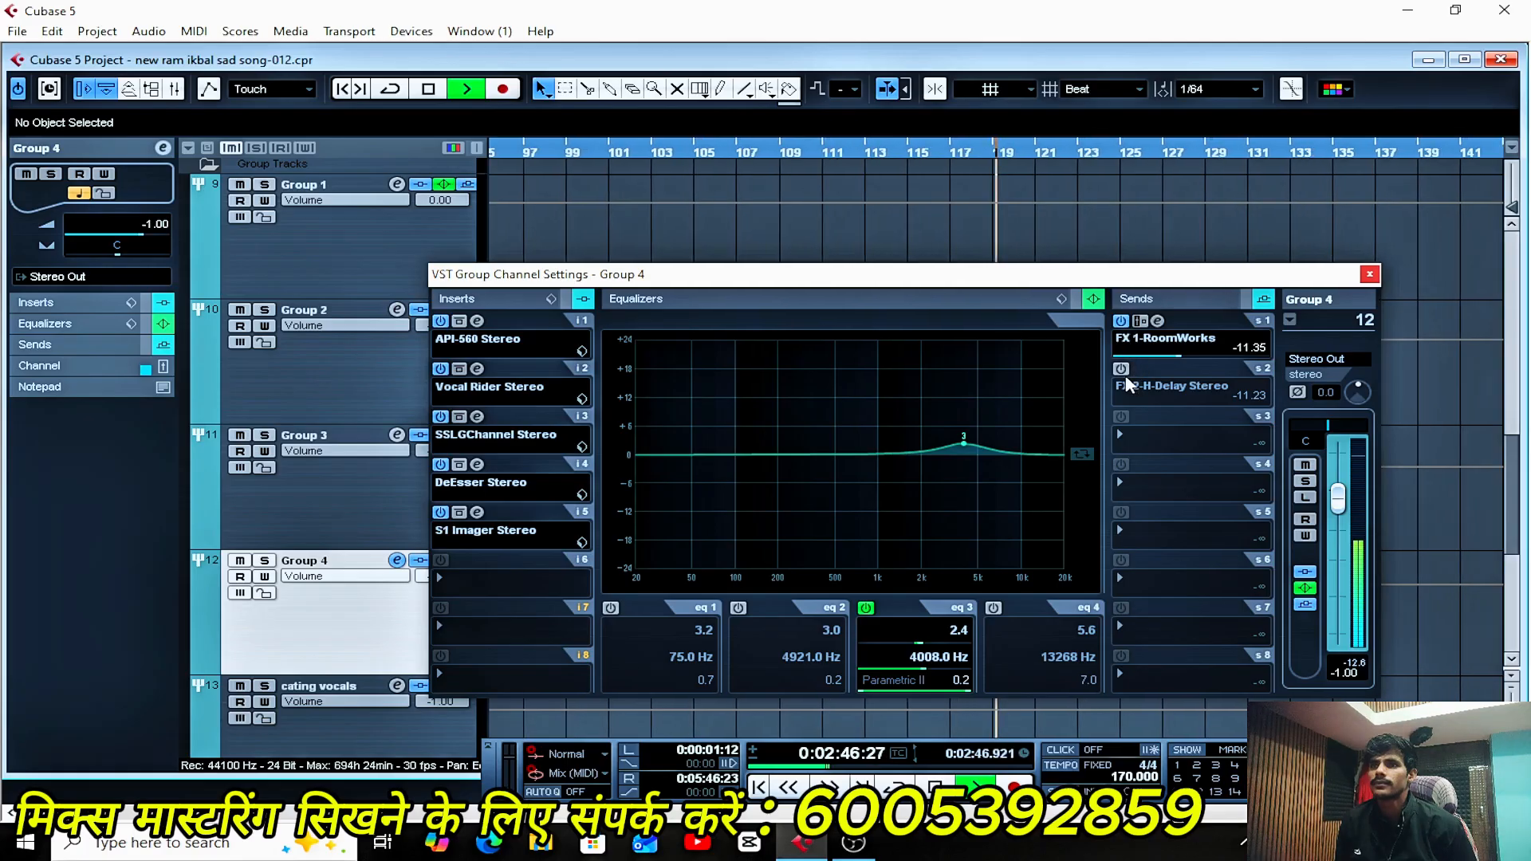
click(1121, 369)
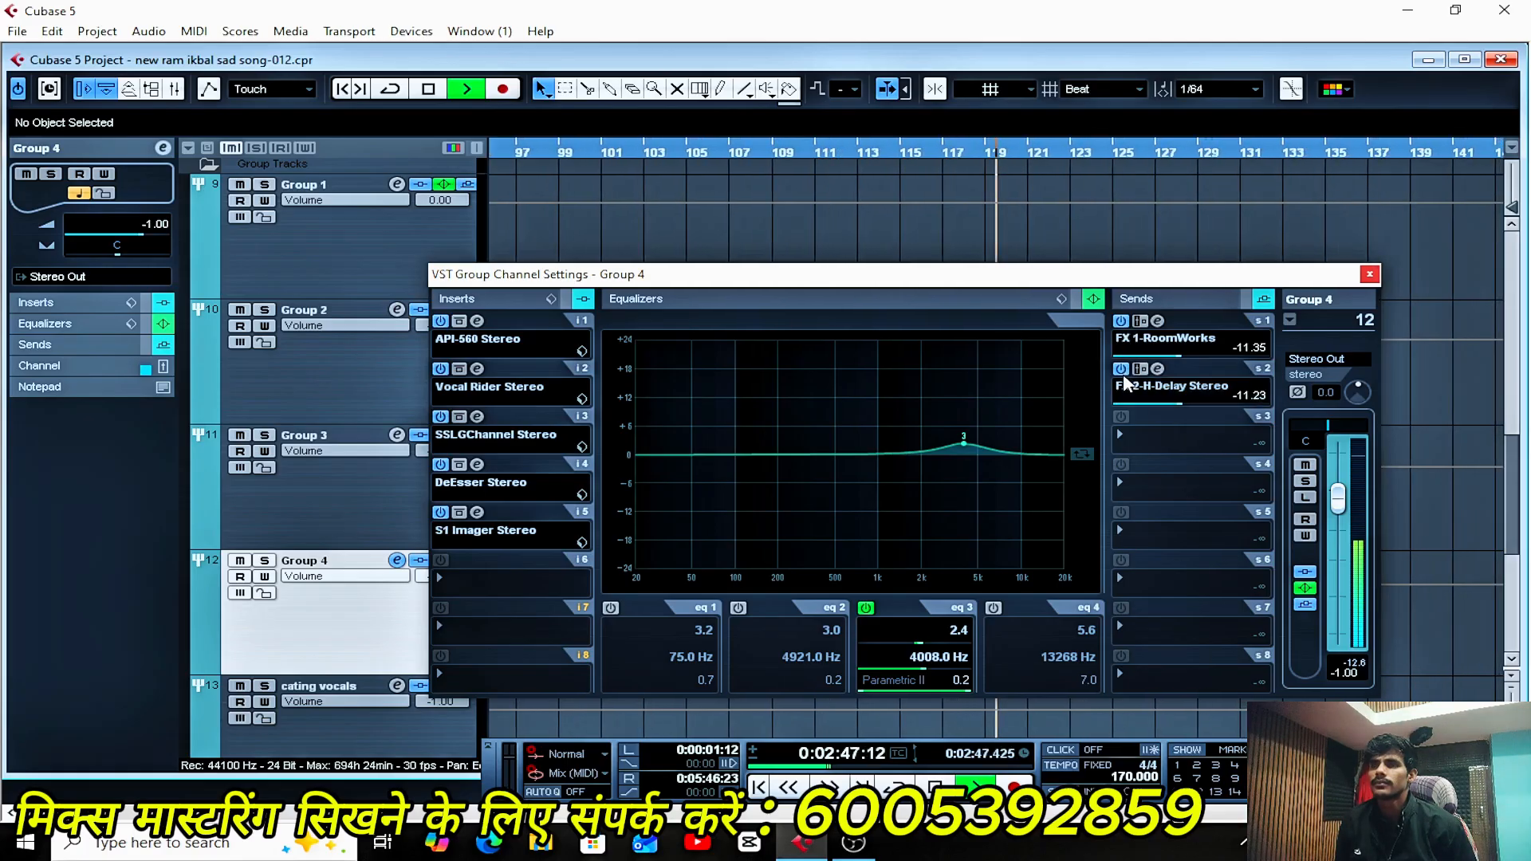
click(1370, 274)
- Stop playback and move the project cursor to the start of the feamail vocals clips, just after bar 131
scroll(1051, 424, up, 8)
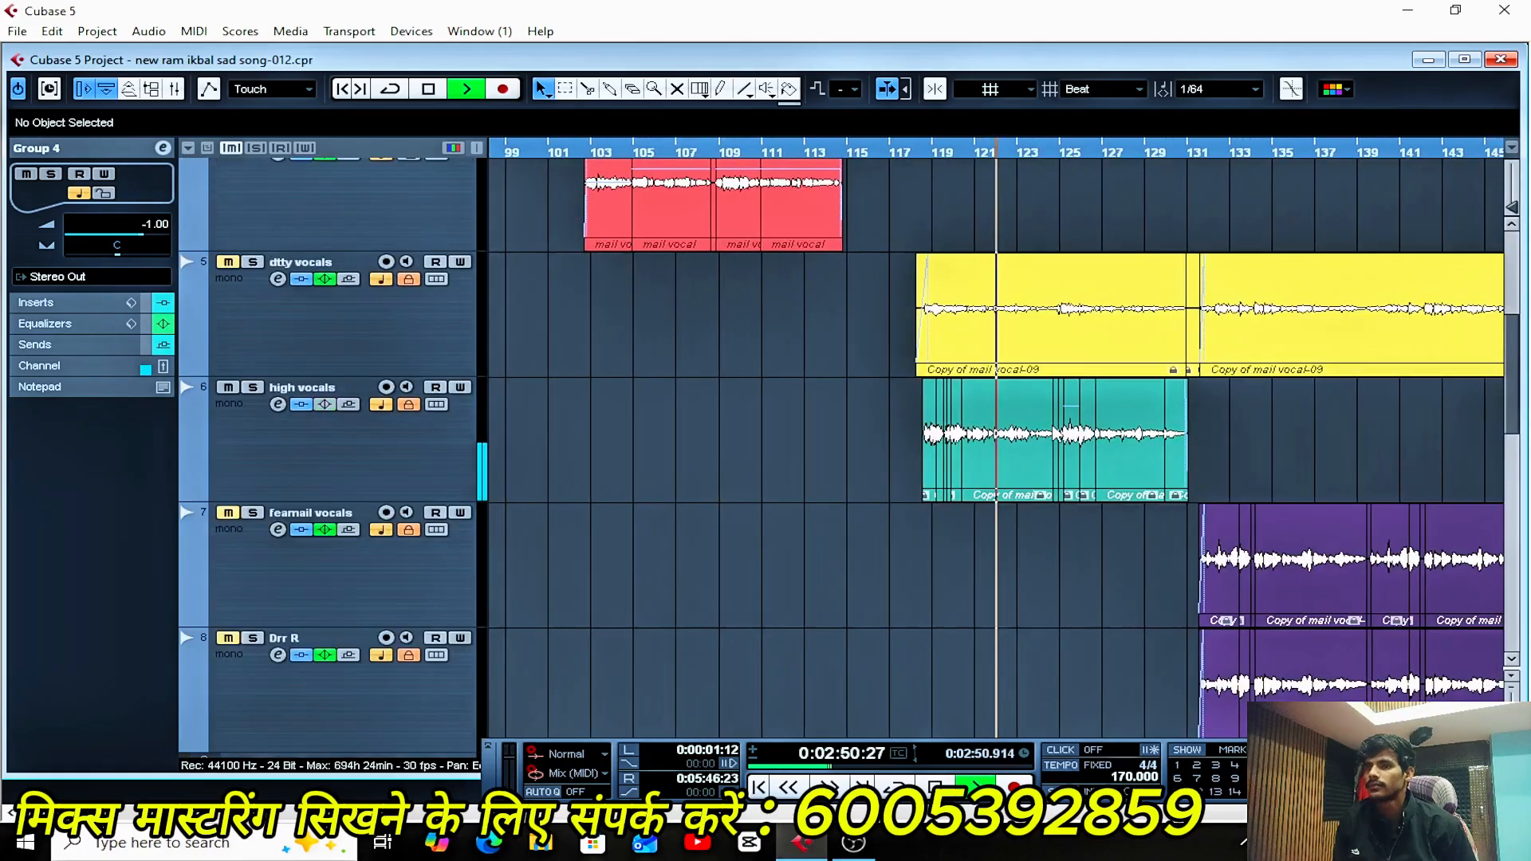
key(g)
key(g)
scroll(1236, 388, down, 2)
scroll(1237, 387, up, 2)
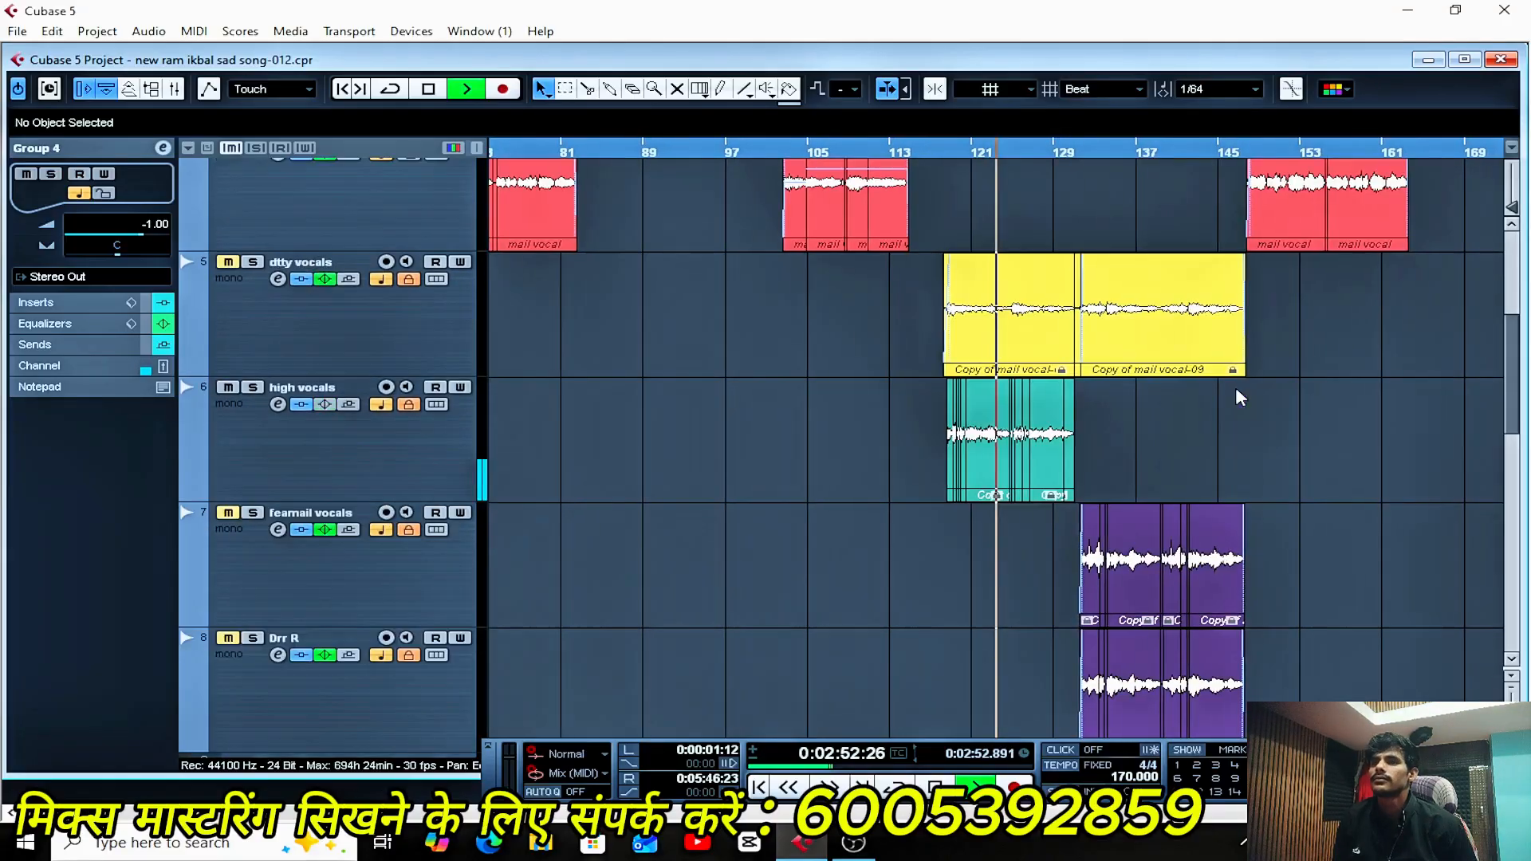
key(space)
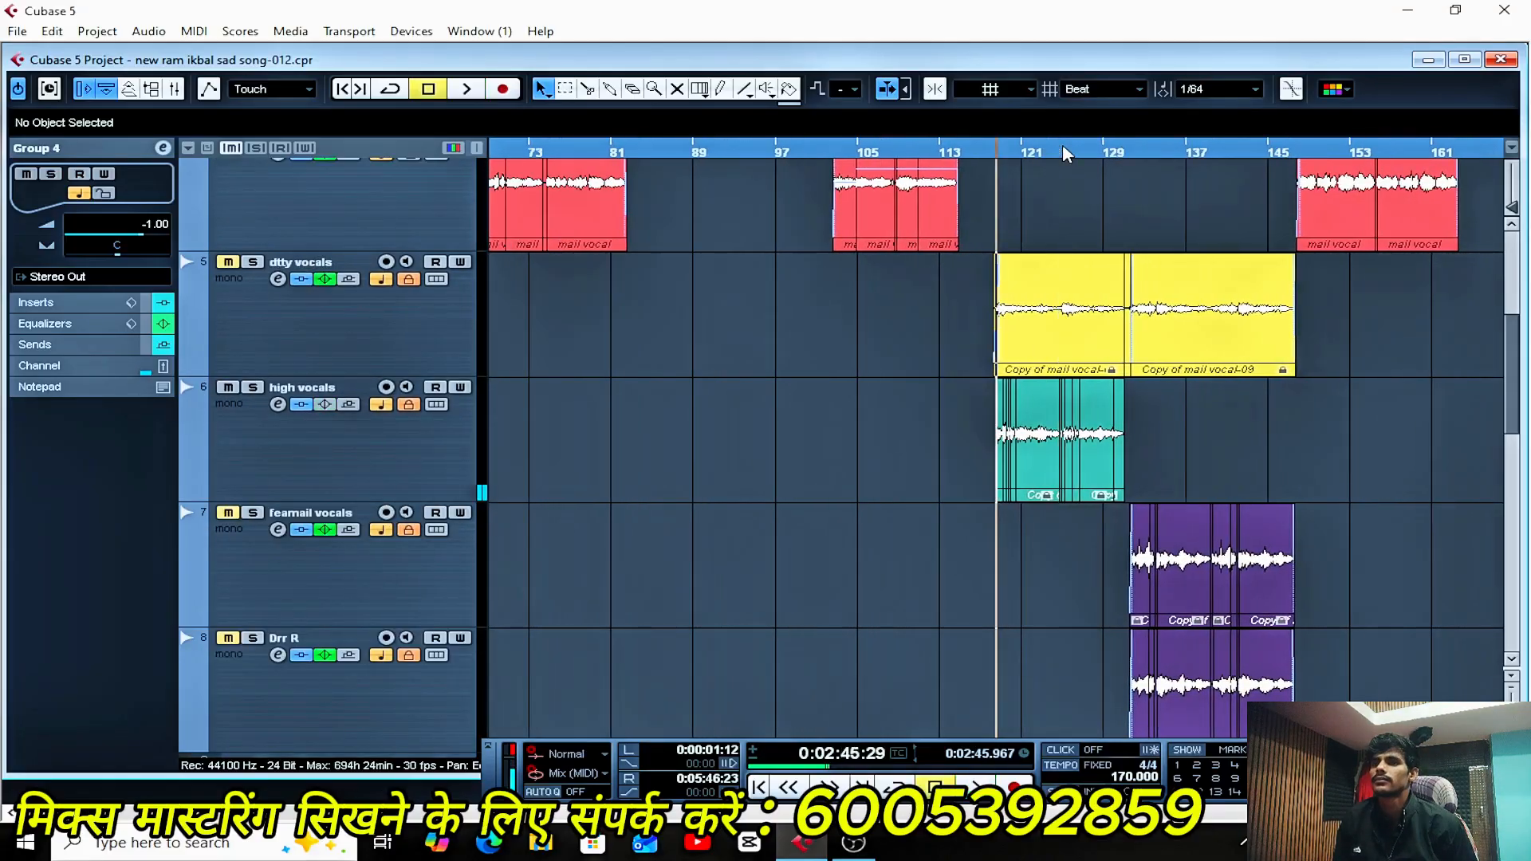
click(1062, 146)
click(1066, 149)
key(h)
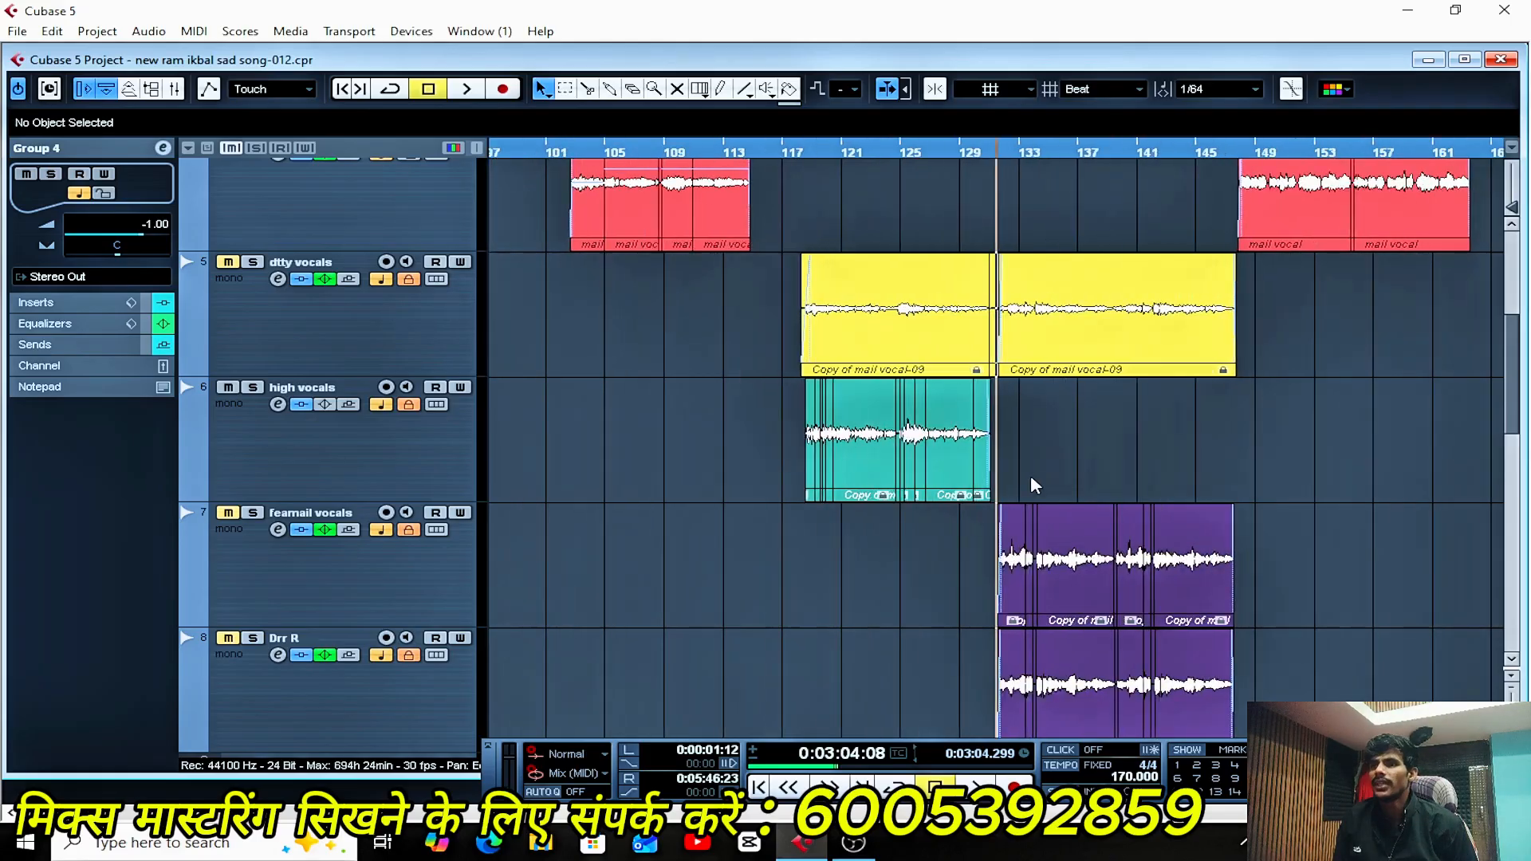
key(h)
- Review the inserts and equalizer in the feamail vocals channel settings and close them
click(333, 576)
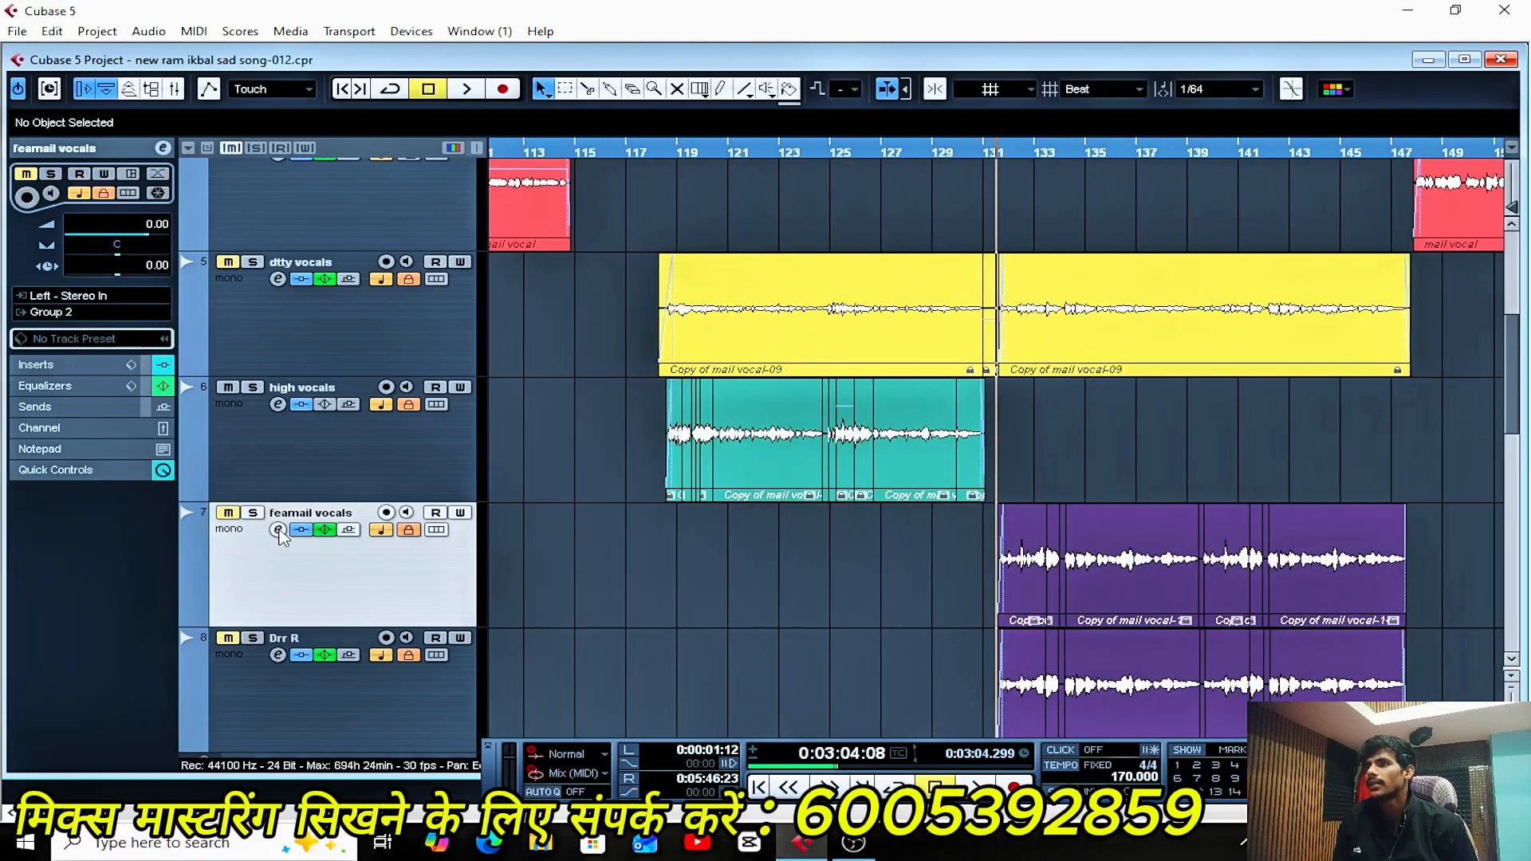
click(278, 530)
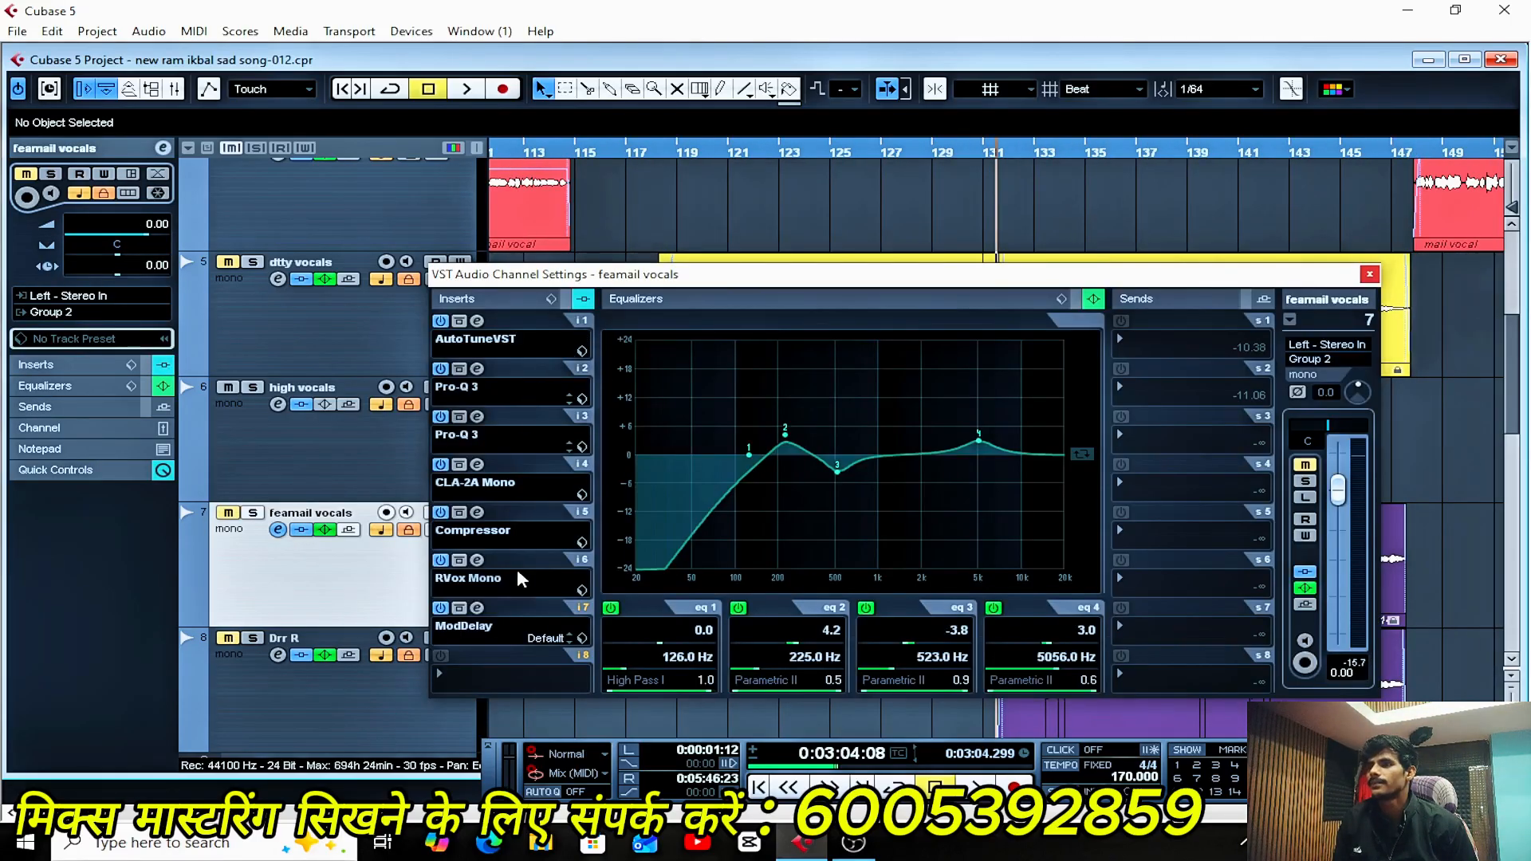
click(1370, 274)
scroll(718, 582, down, 2)
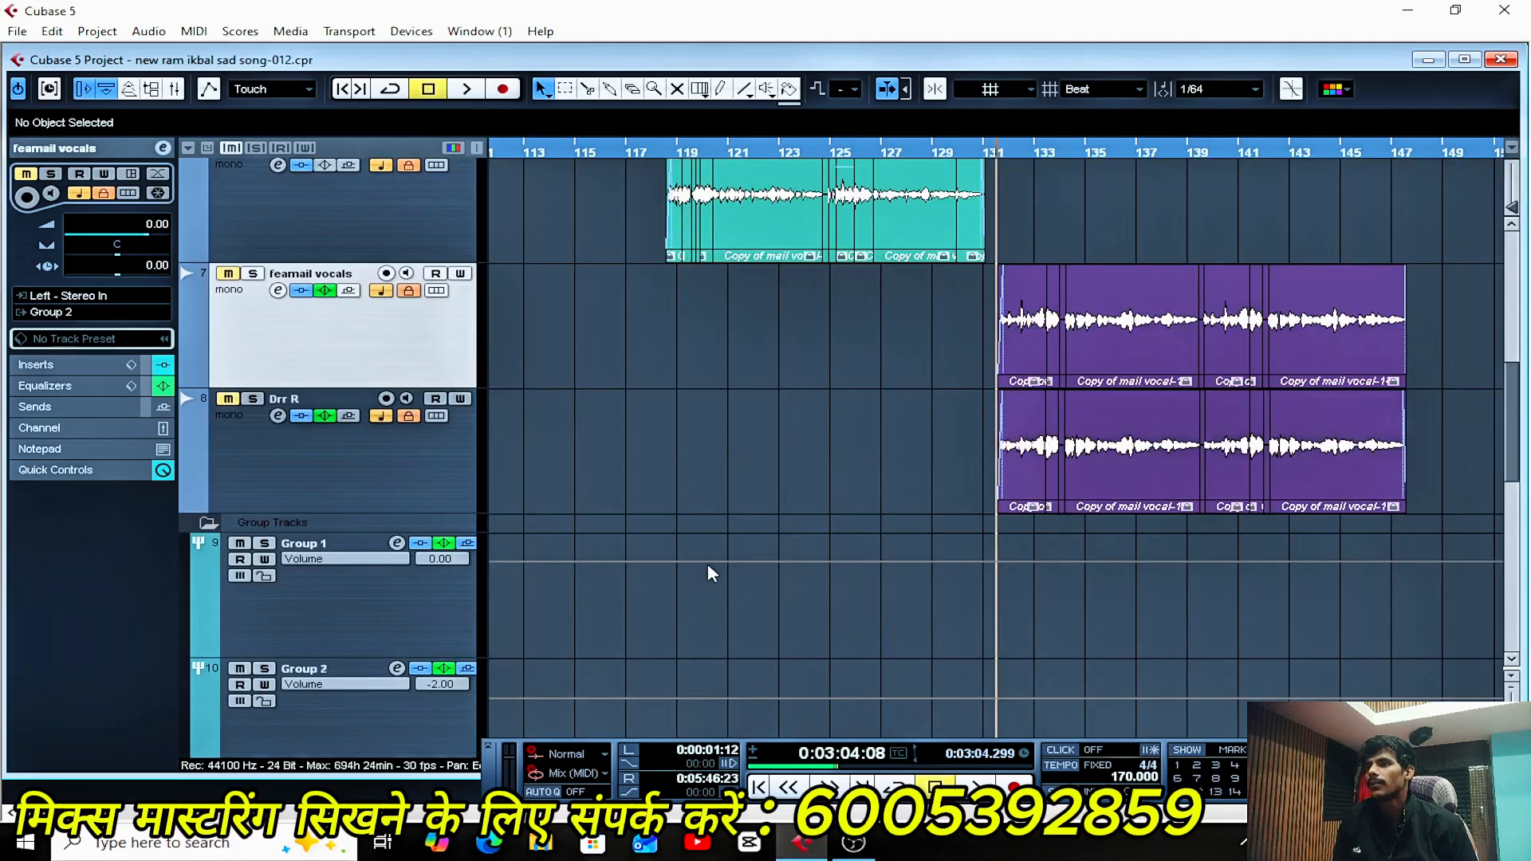
- Review the inserts and equalizer in the Drr R channel settings during playback, close them and stop playback
click(323, 476)
click(276, 417)
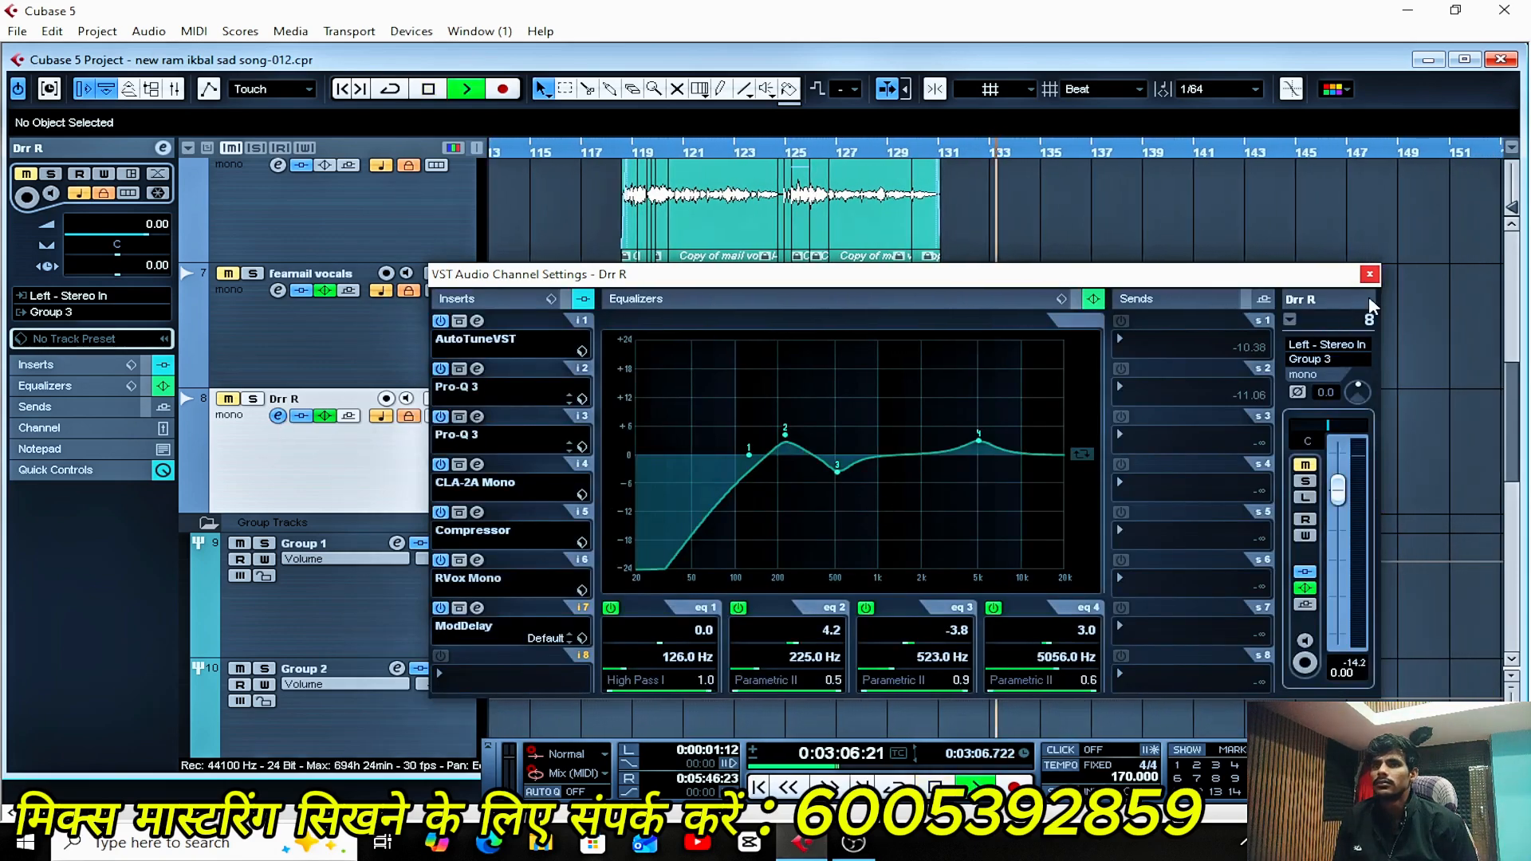
click(1369, 273)
scroll(829, 606, up, 3)
key(space)
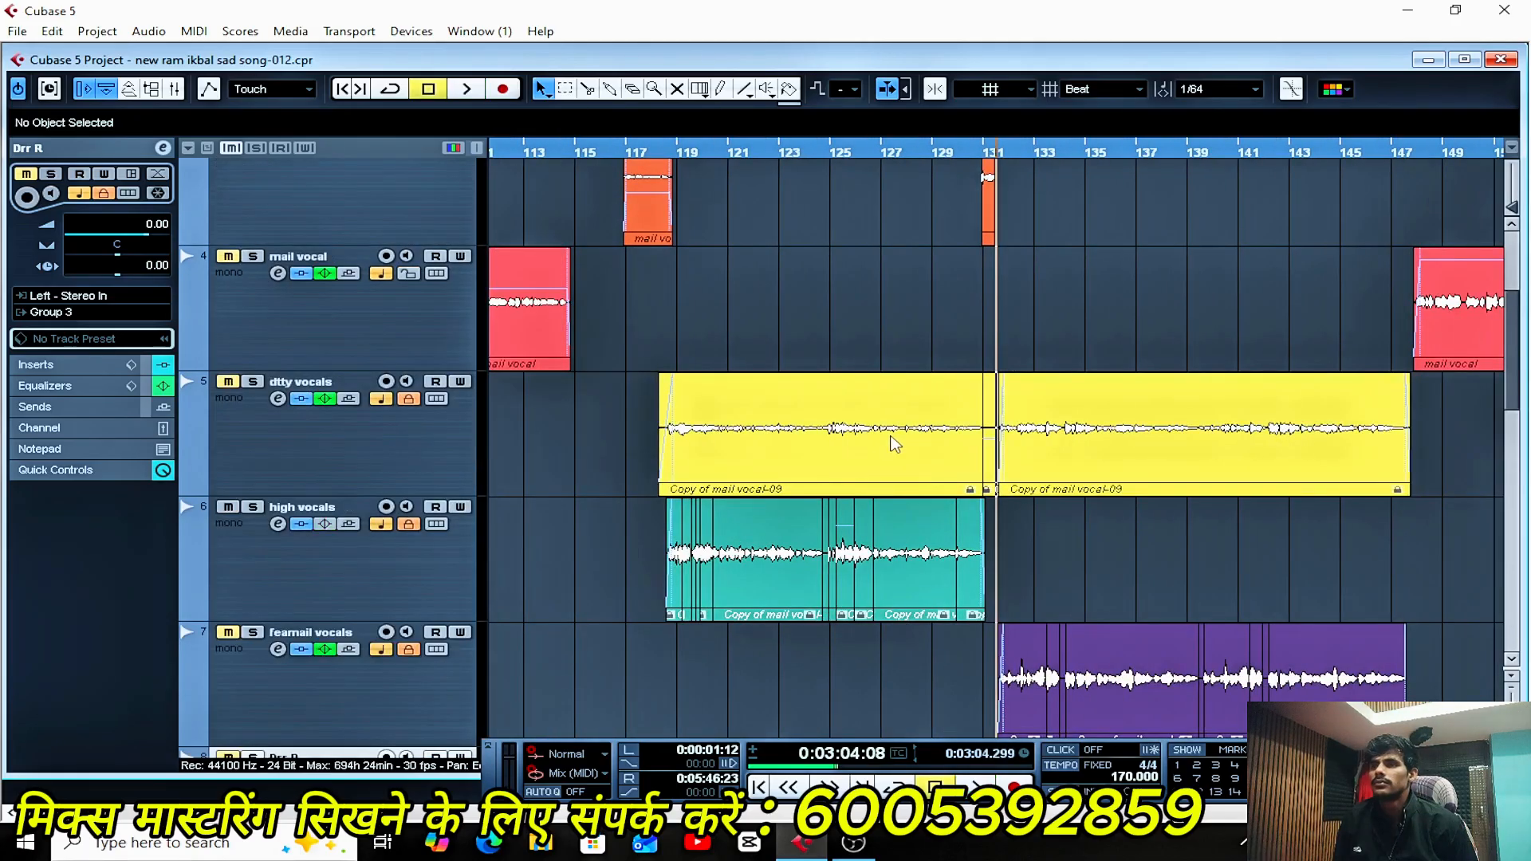
- Play the dtty vocals and high vocals section from just before bar 119 and stop playback
click(680, 152)
key(space)
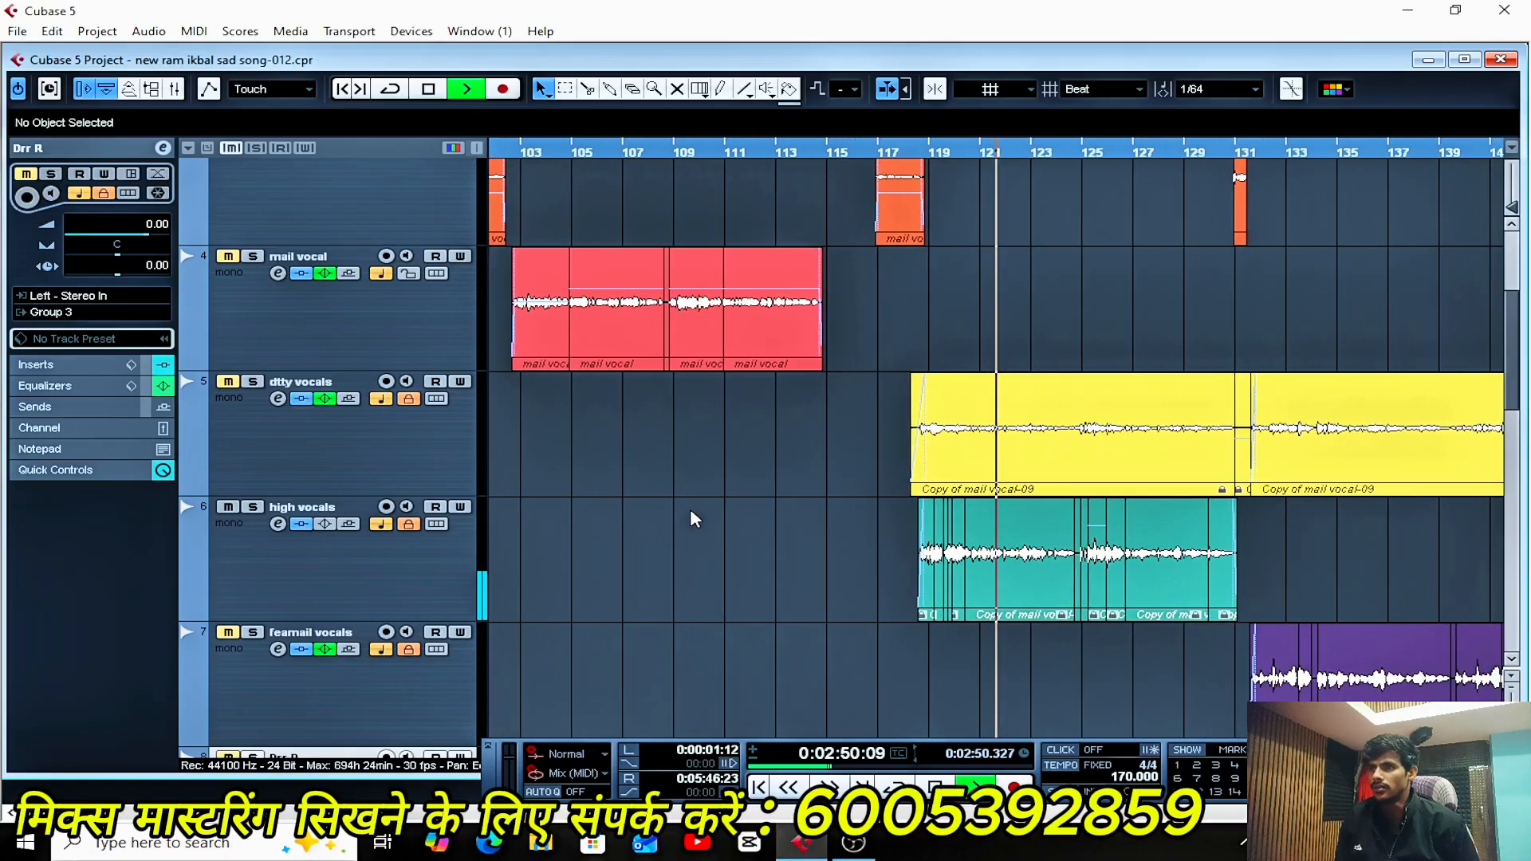
scroll(686, 511, down, 1)
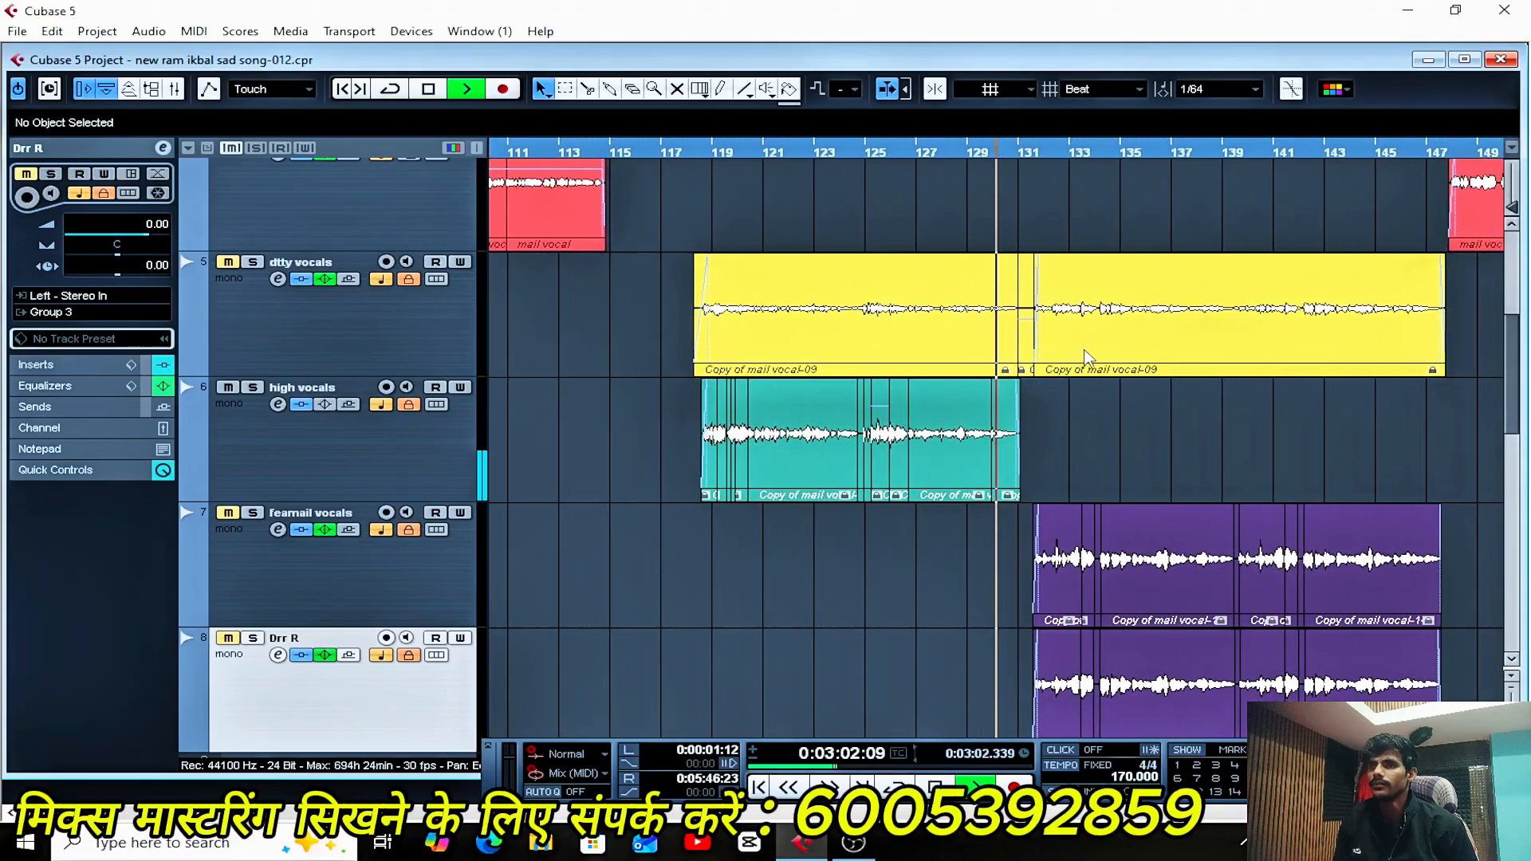
key(space)
key(g)
key(g)
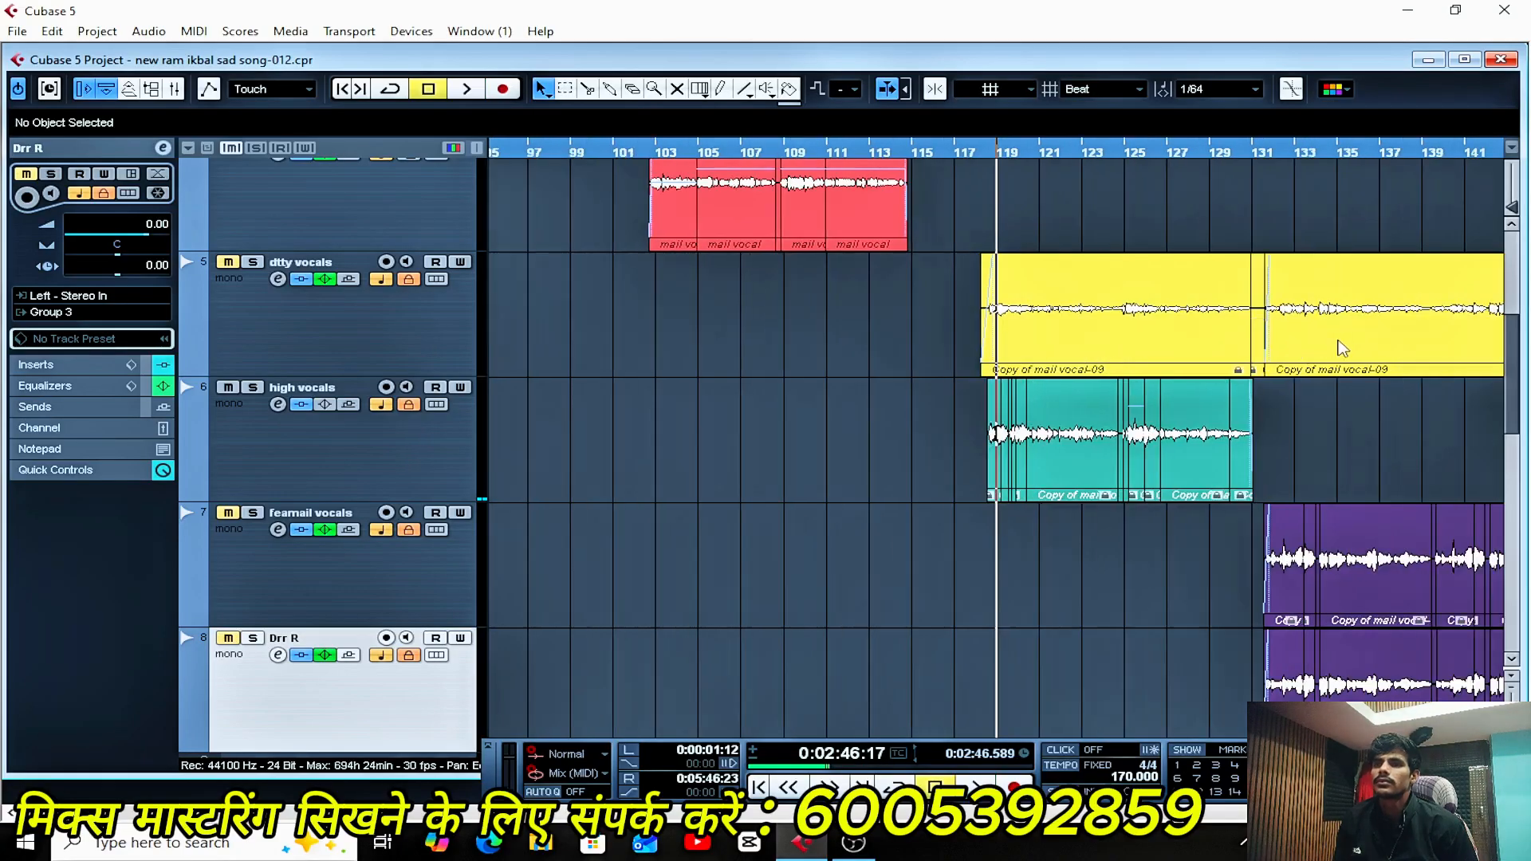
- Move the project cursor to just before bar 131 and unmute the feamail vocals and Drr R tracks
click(1214, 147)
key(h)
key(h)
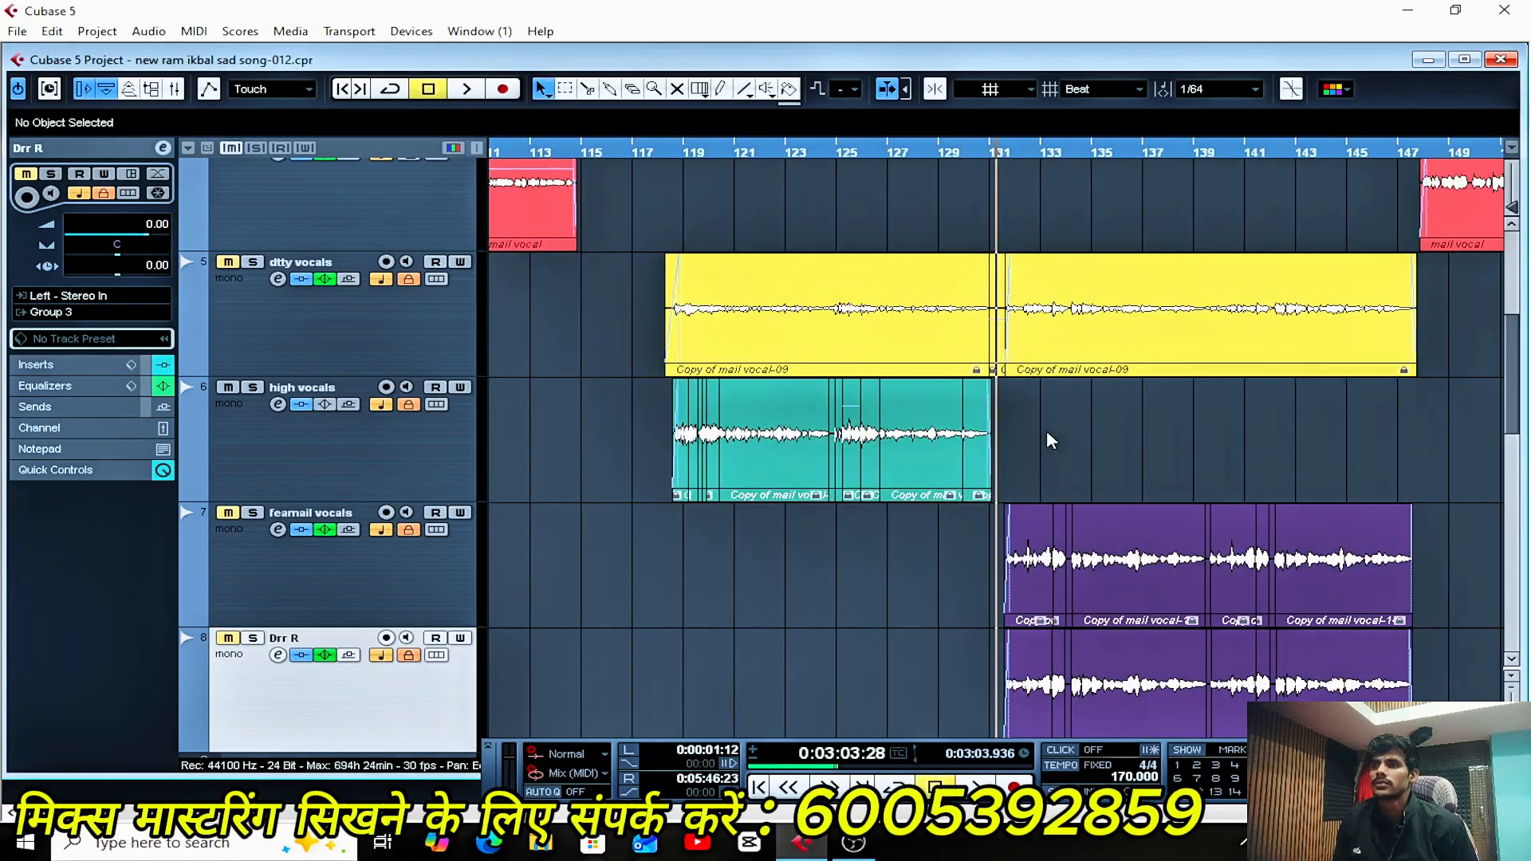
click(233, 564)
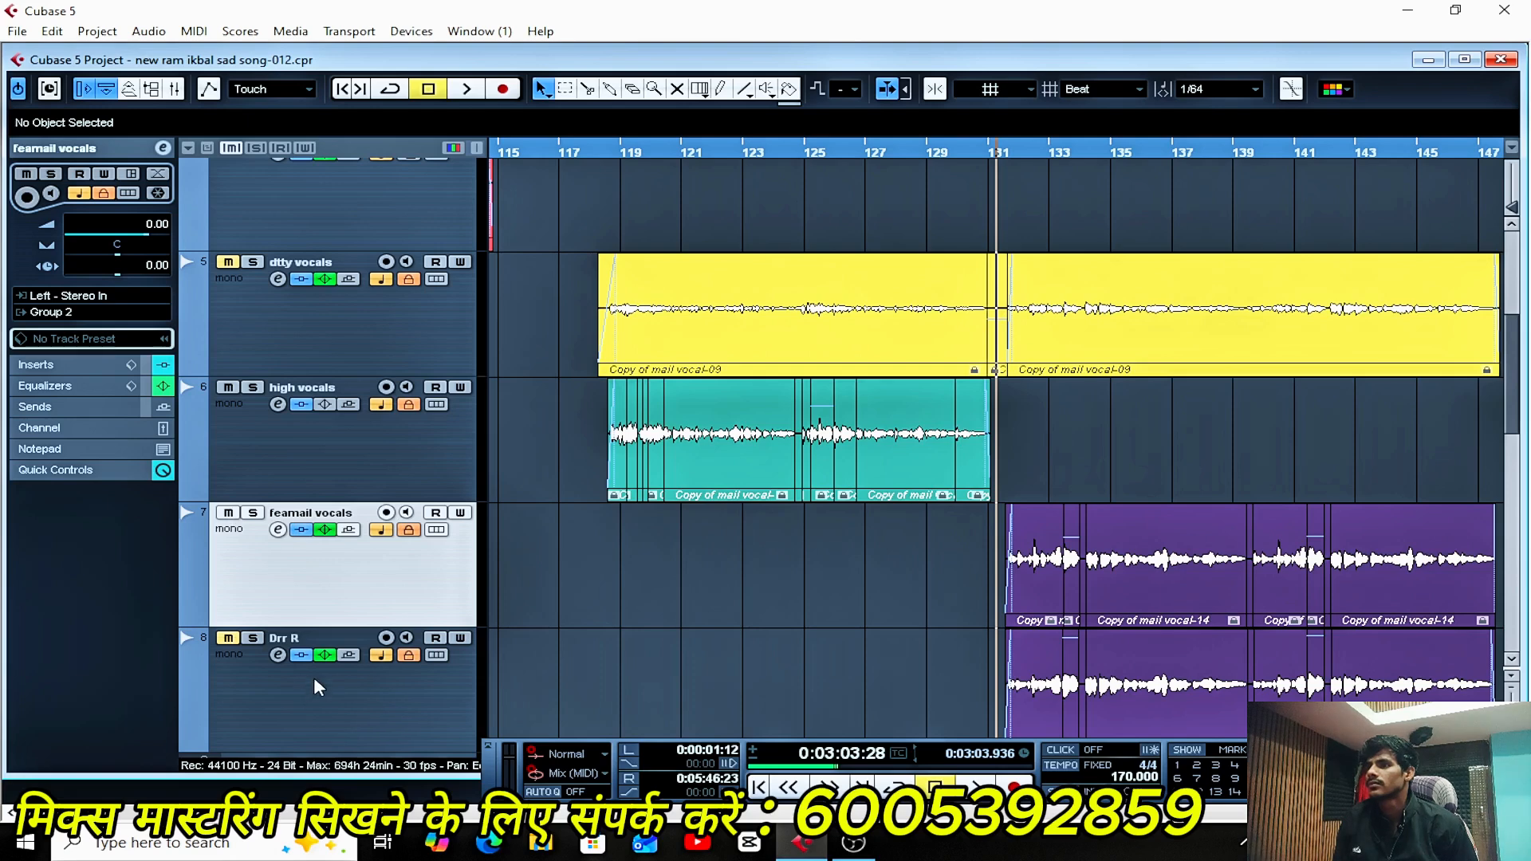
click(249, 678)
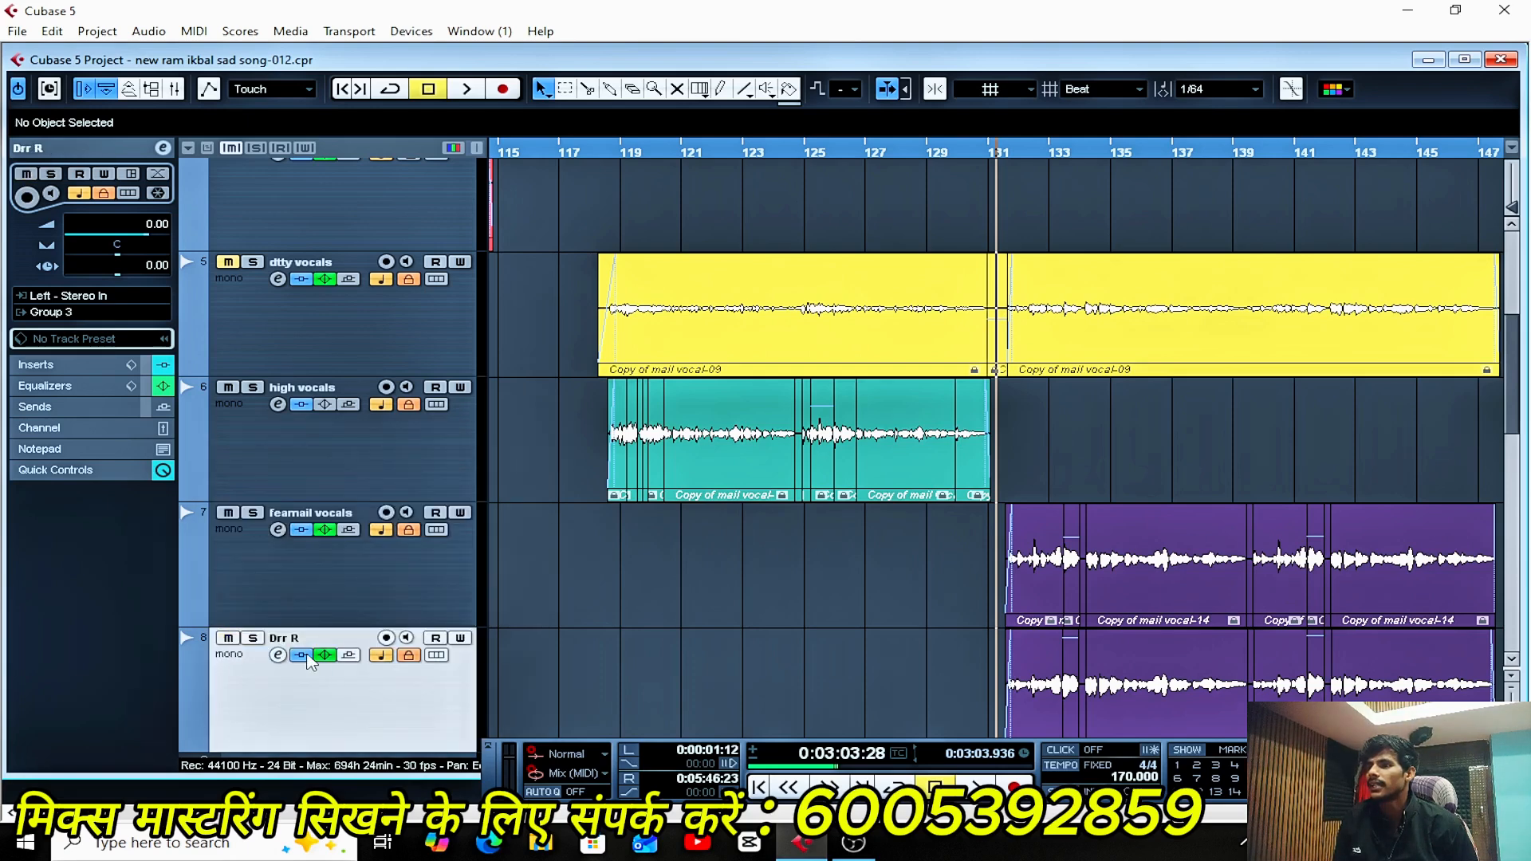
- Review the channel settings of Drr R and the inserts, equalizer and sends of Group 2, closing each window
click(279, 657)
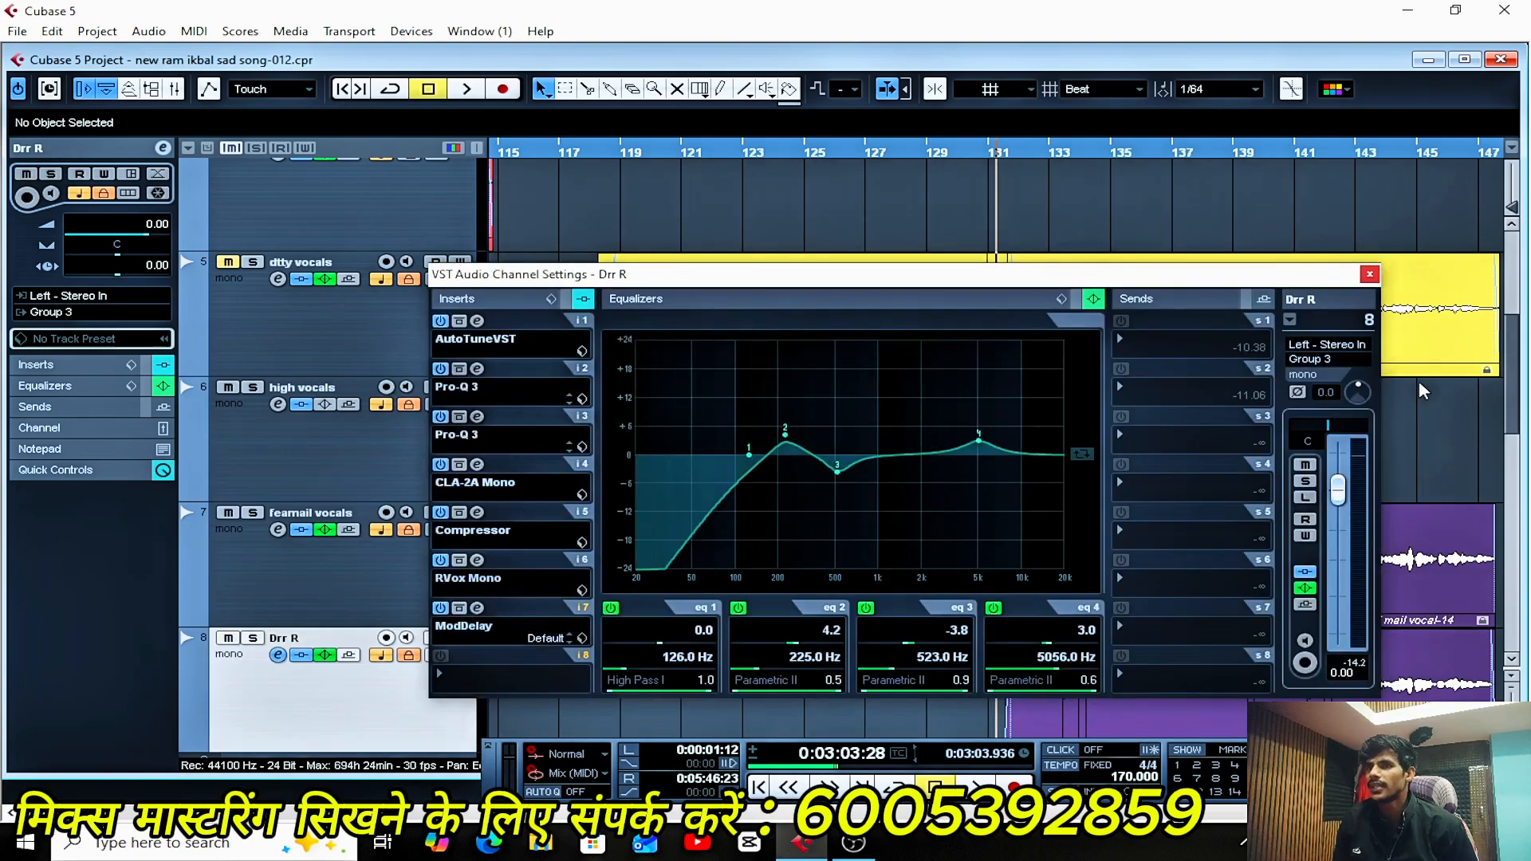
click(1371, 275)
scroll(629, 611, down, 5)
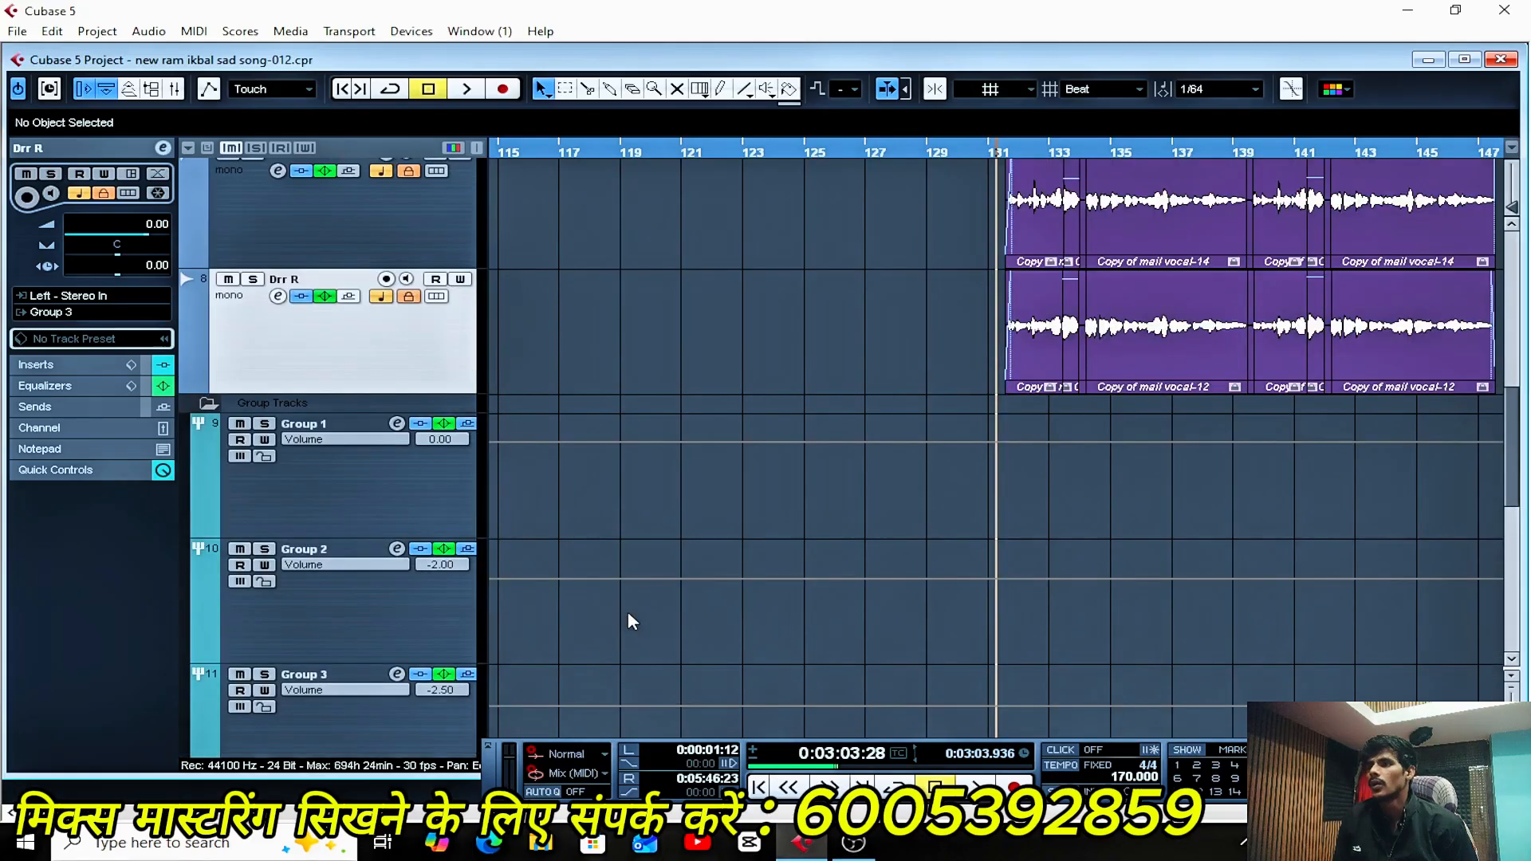
click(323, 484)
click(338, 585)
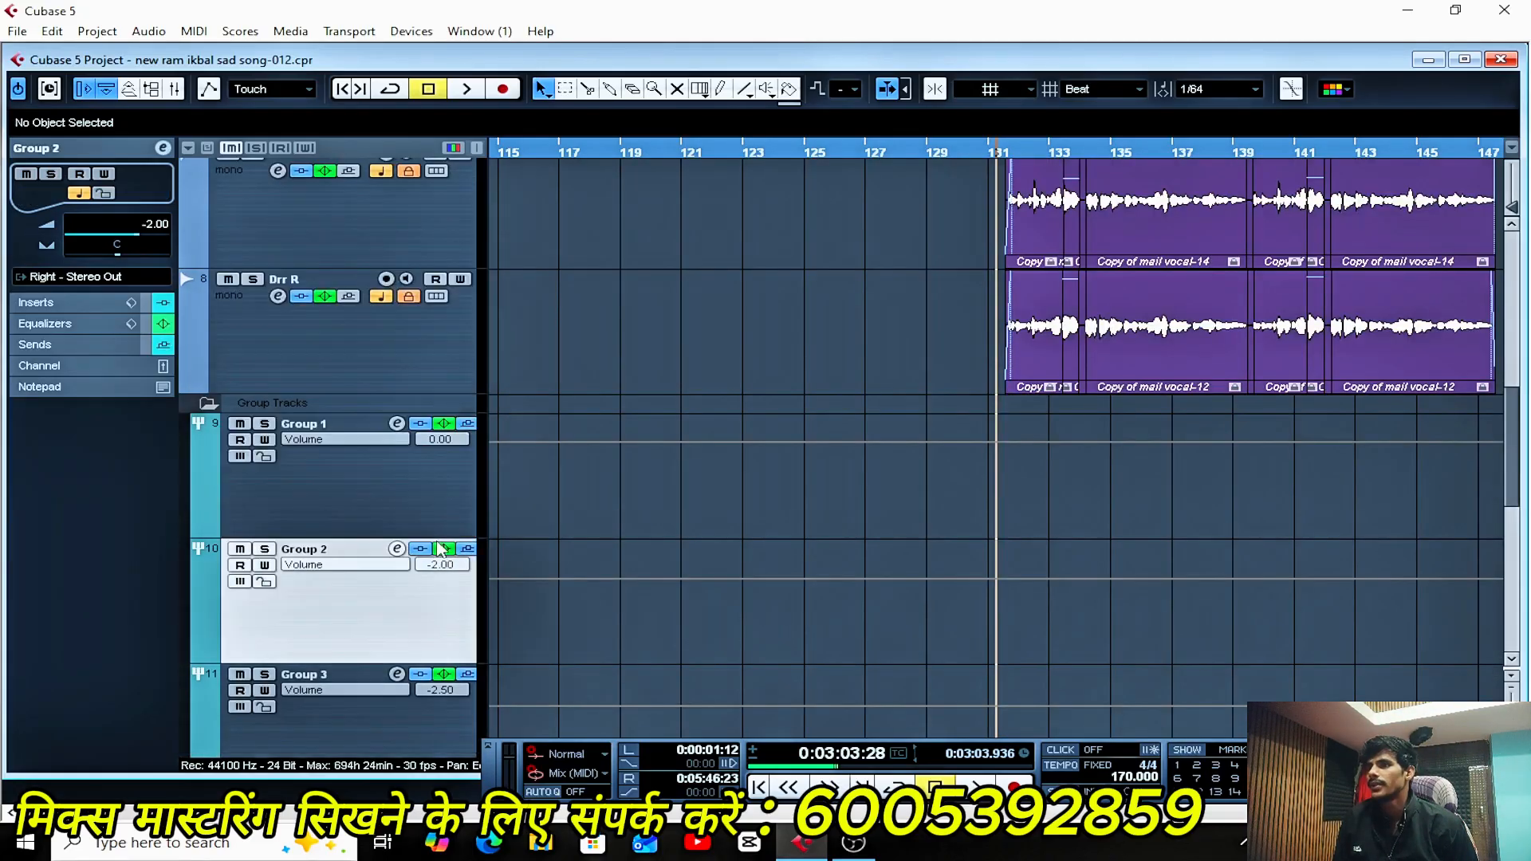
click(397, 550)
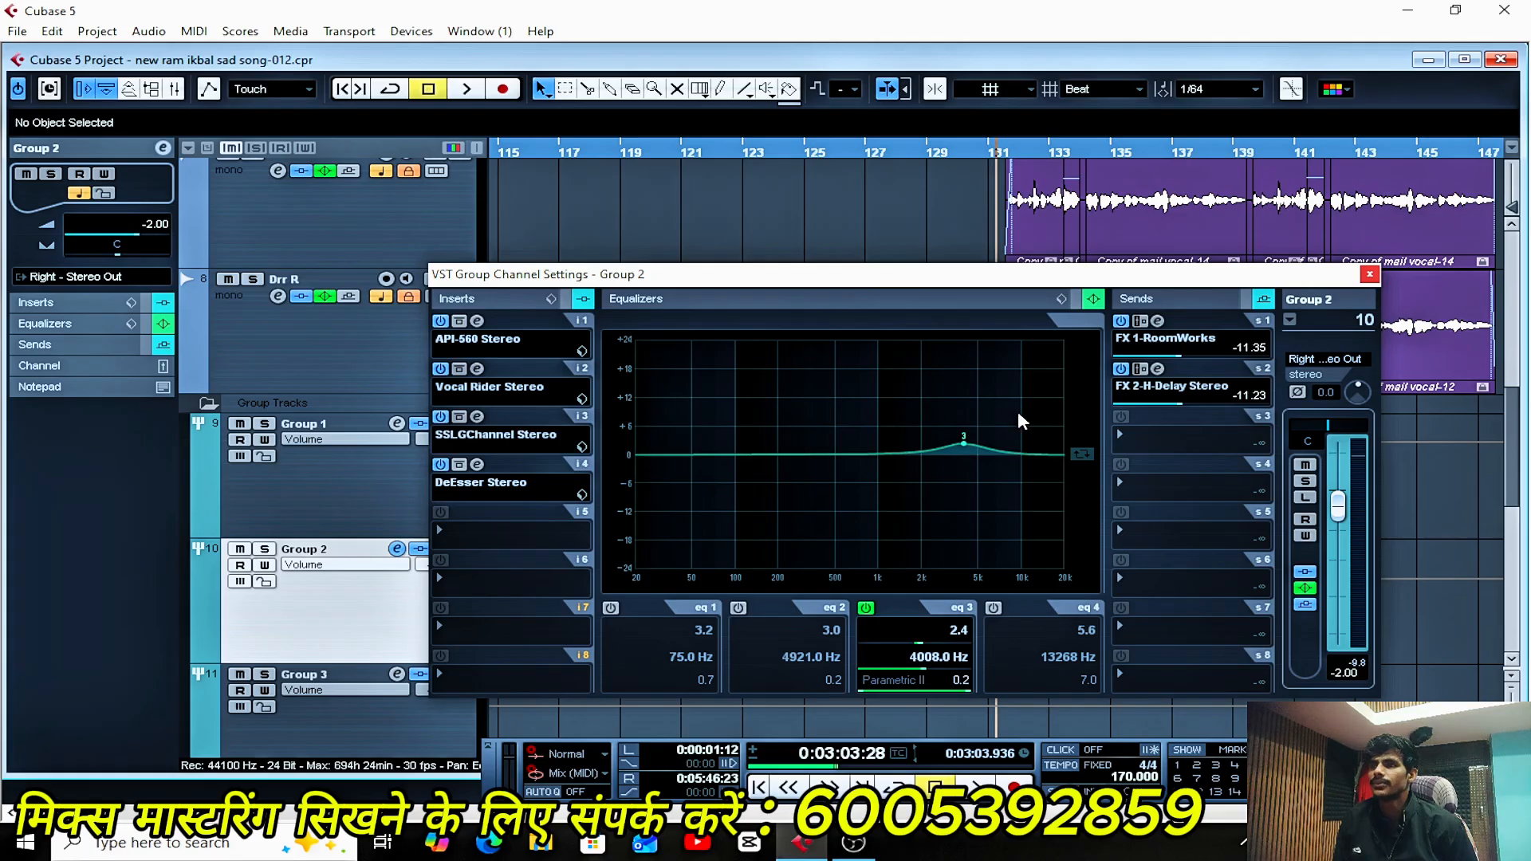
click(1370, 276)
- Review and close the Group 3 channel settings, and compare the output routing of Group 2 and Group 3
click(338, 716)
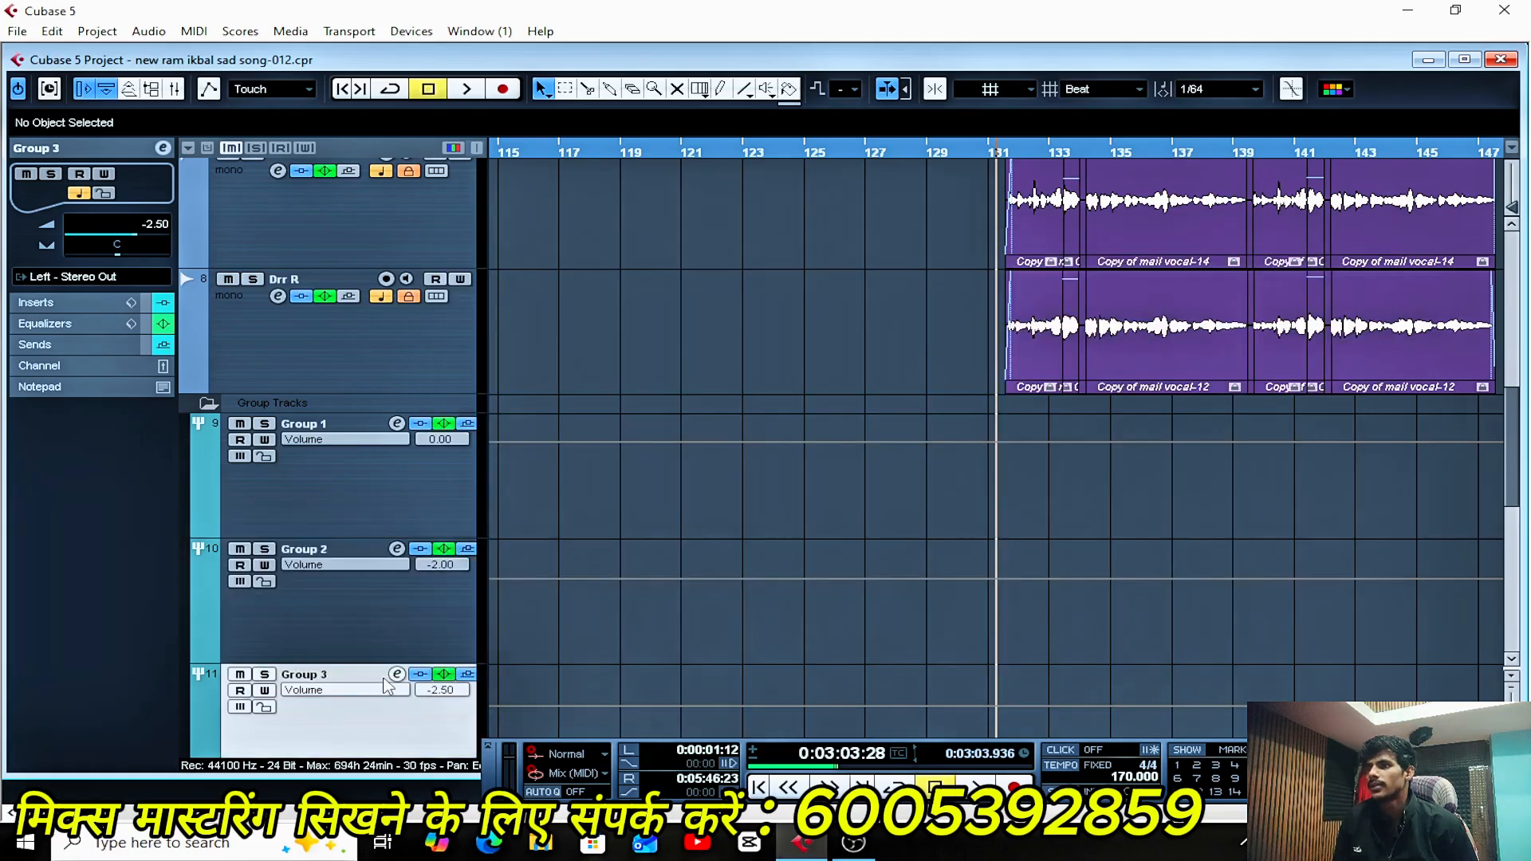
click(398, 675)
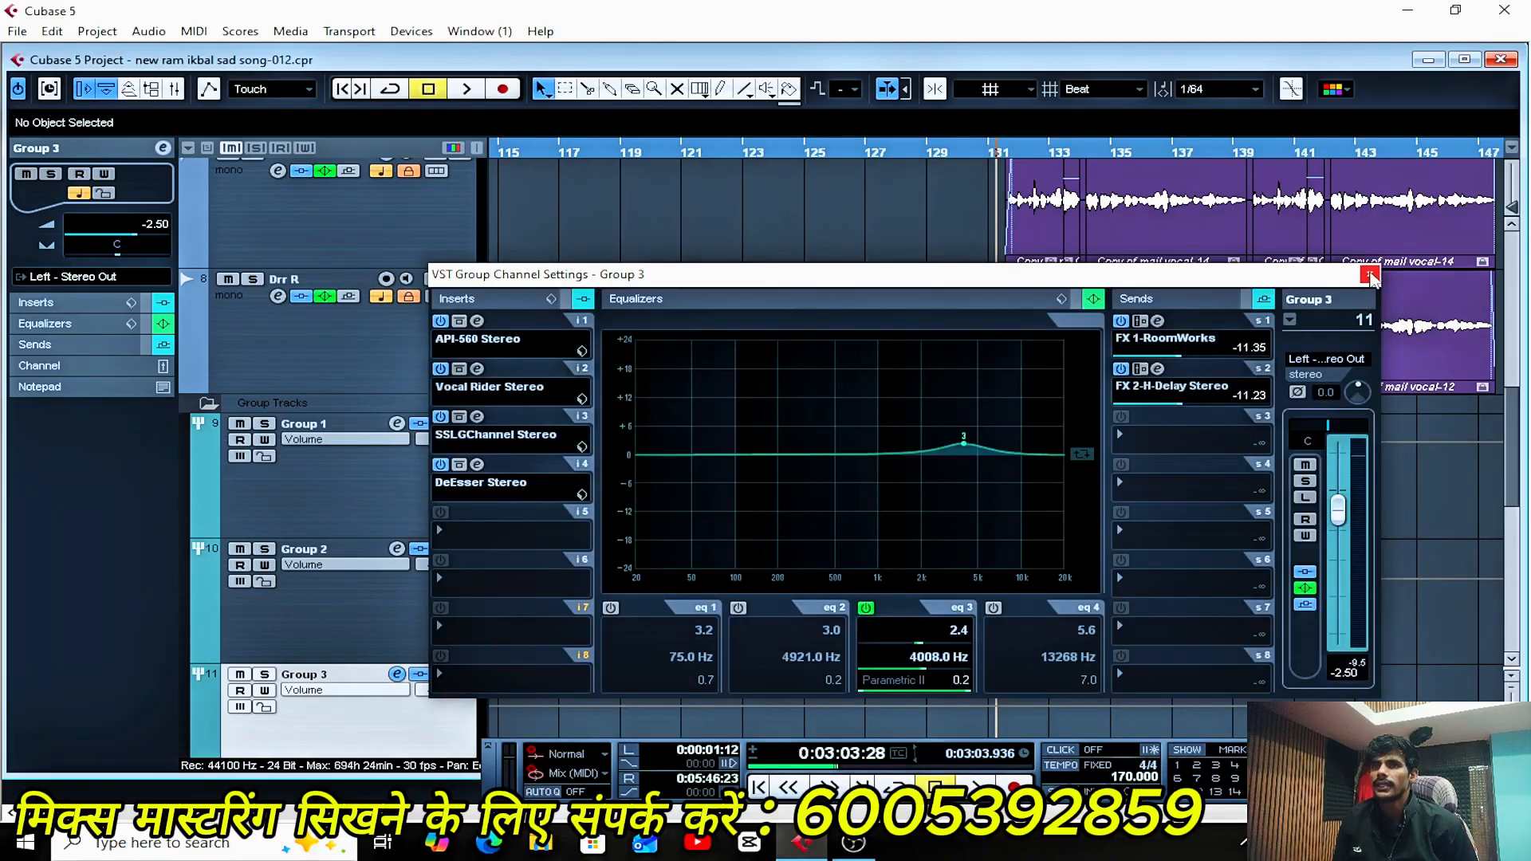
click(1370, 276)
click(346, 606)
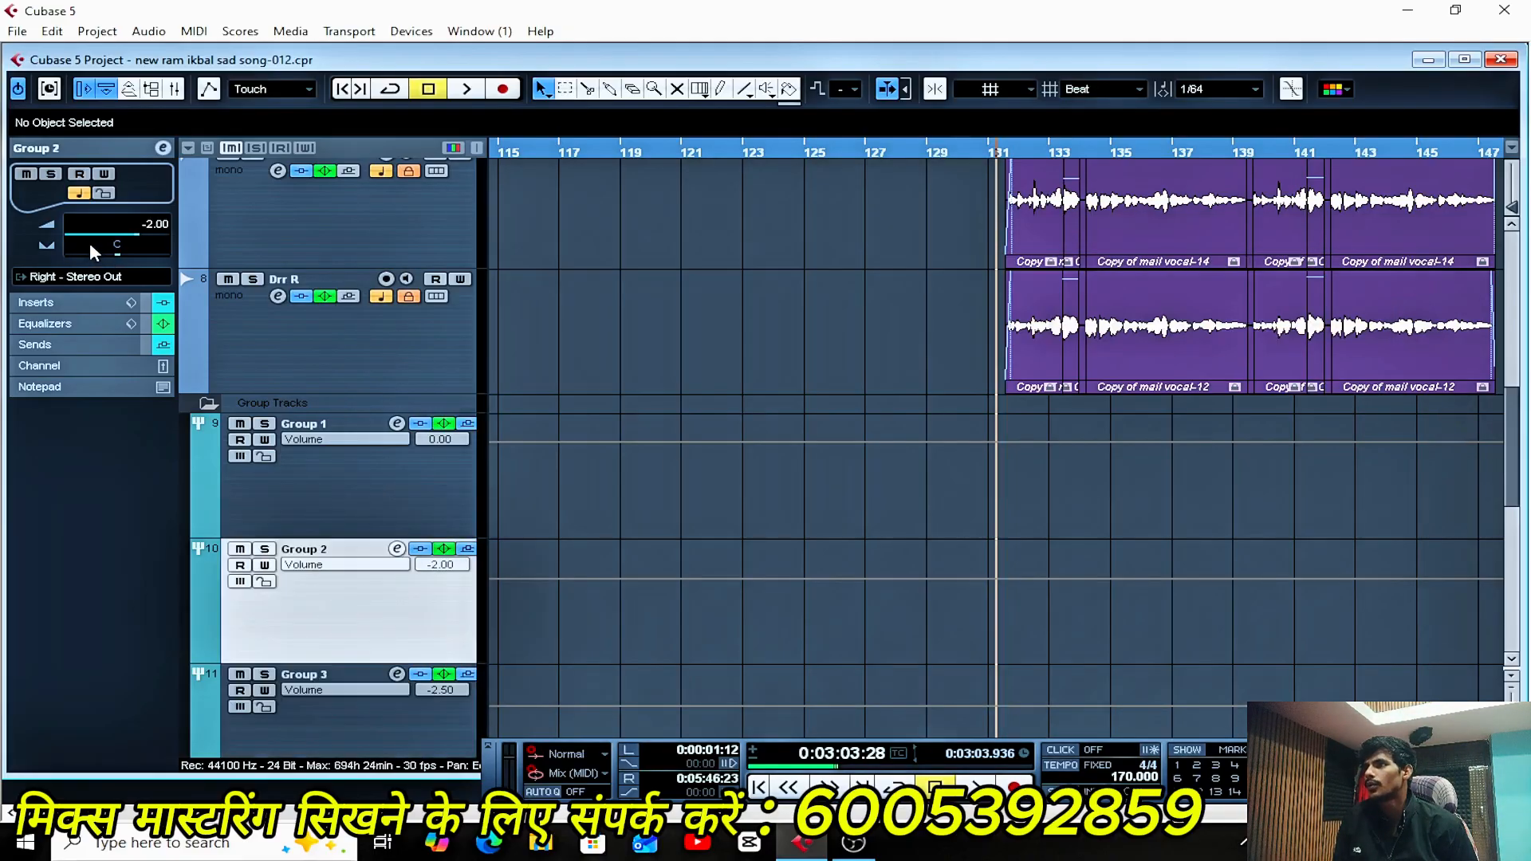
click(366, 728)
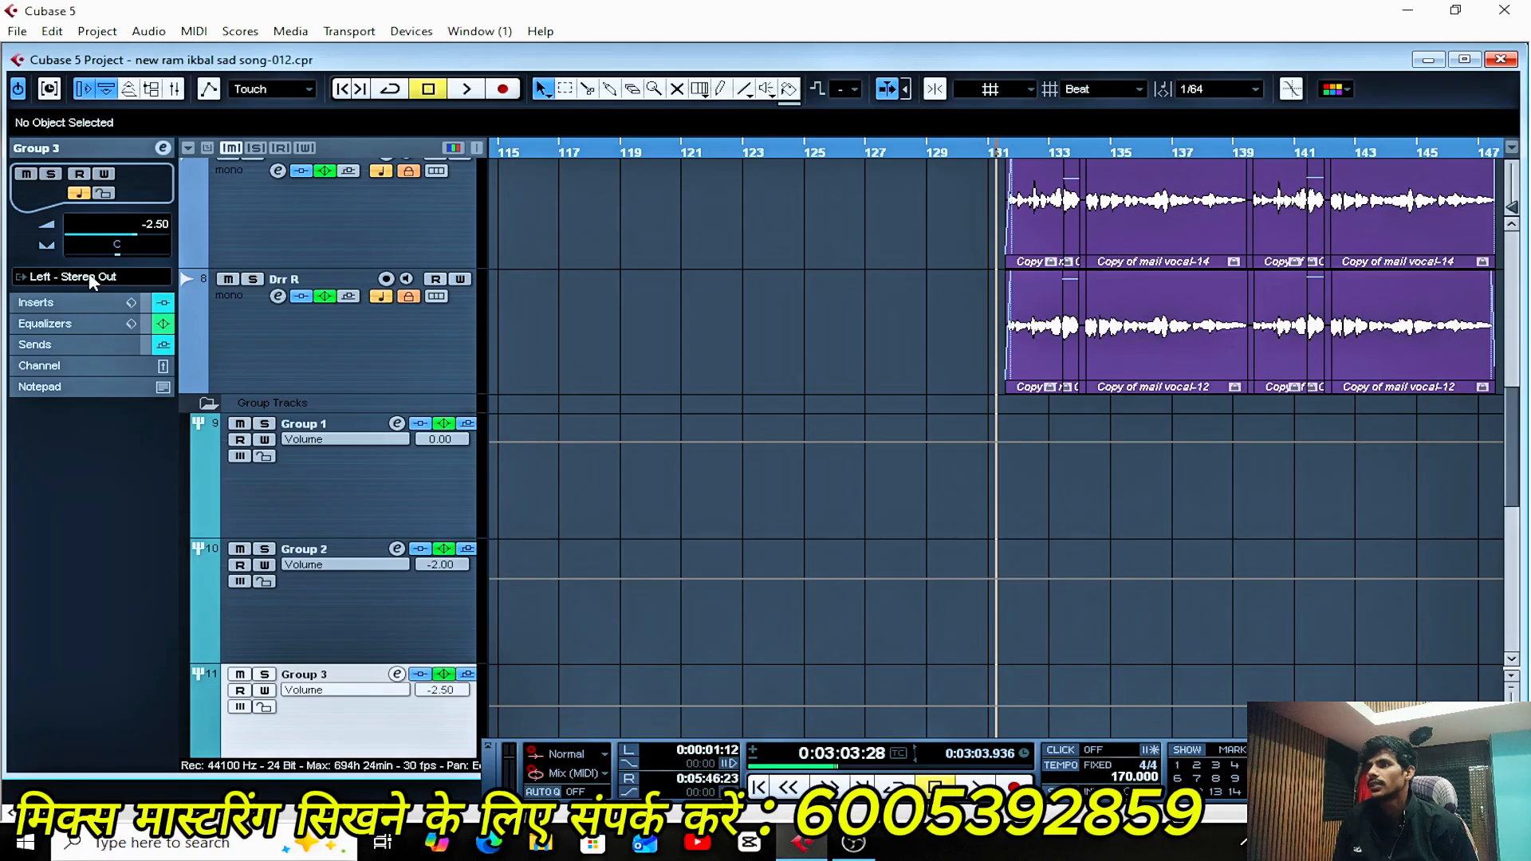
scroll(648, 603, up, 2)
key(g)
key(g)
key(g)
key(g)
key(g)
key(g)
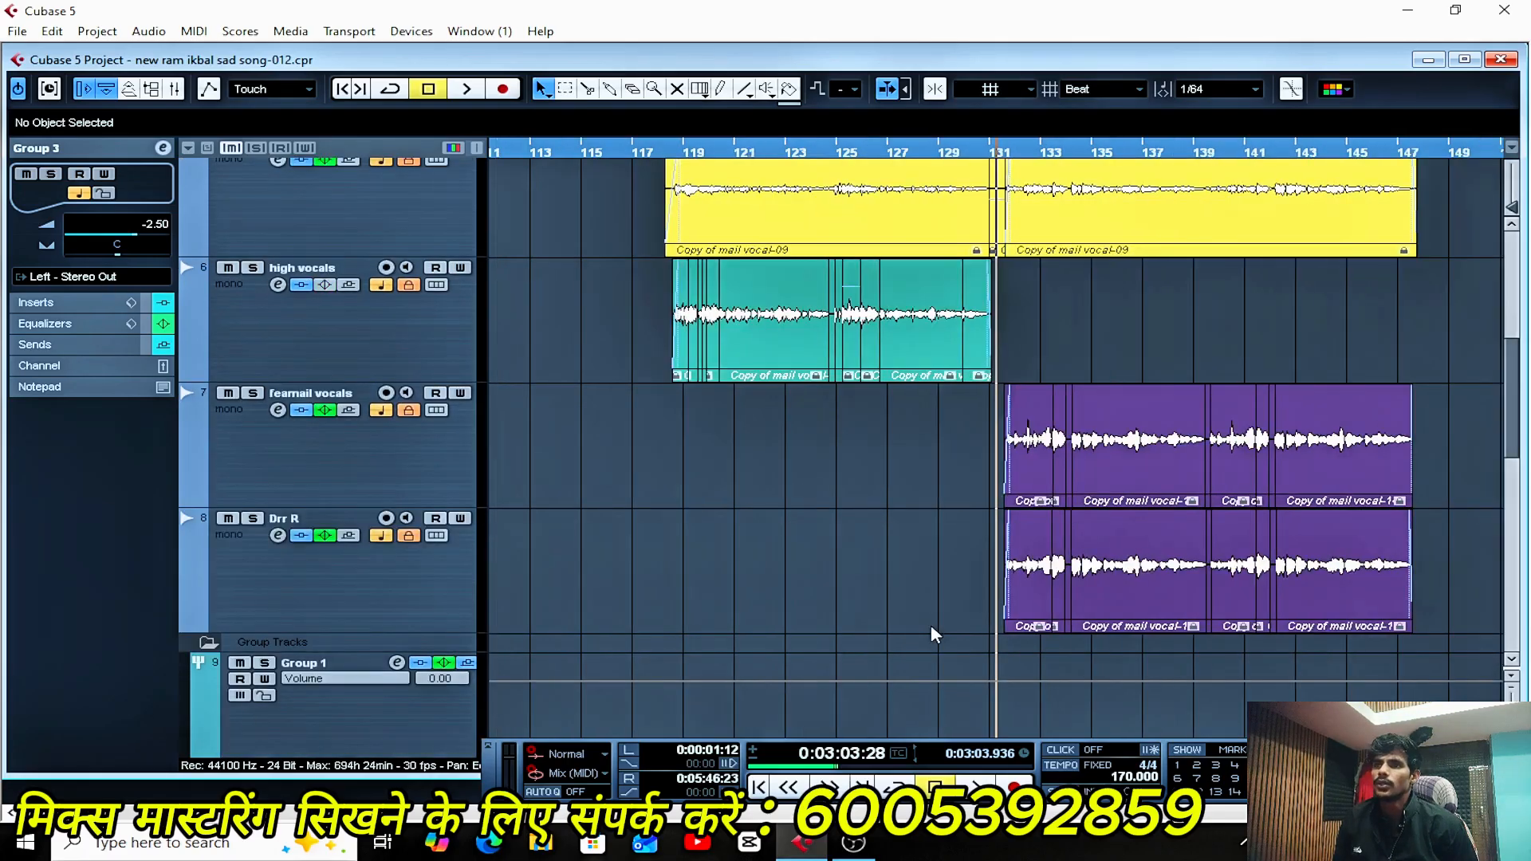
key(h)
key(h)
key(h)
key(h)
key(h)
key(h)
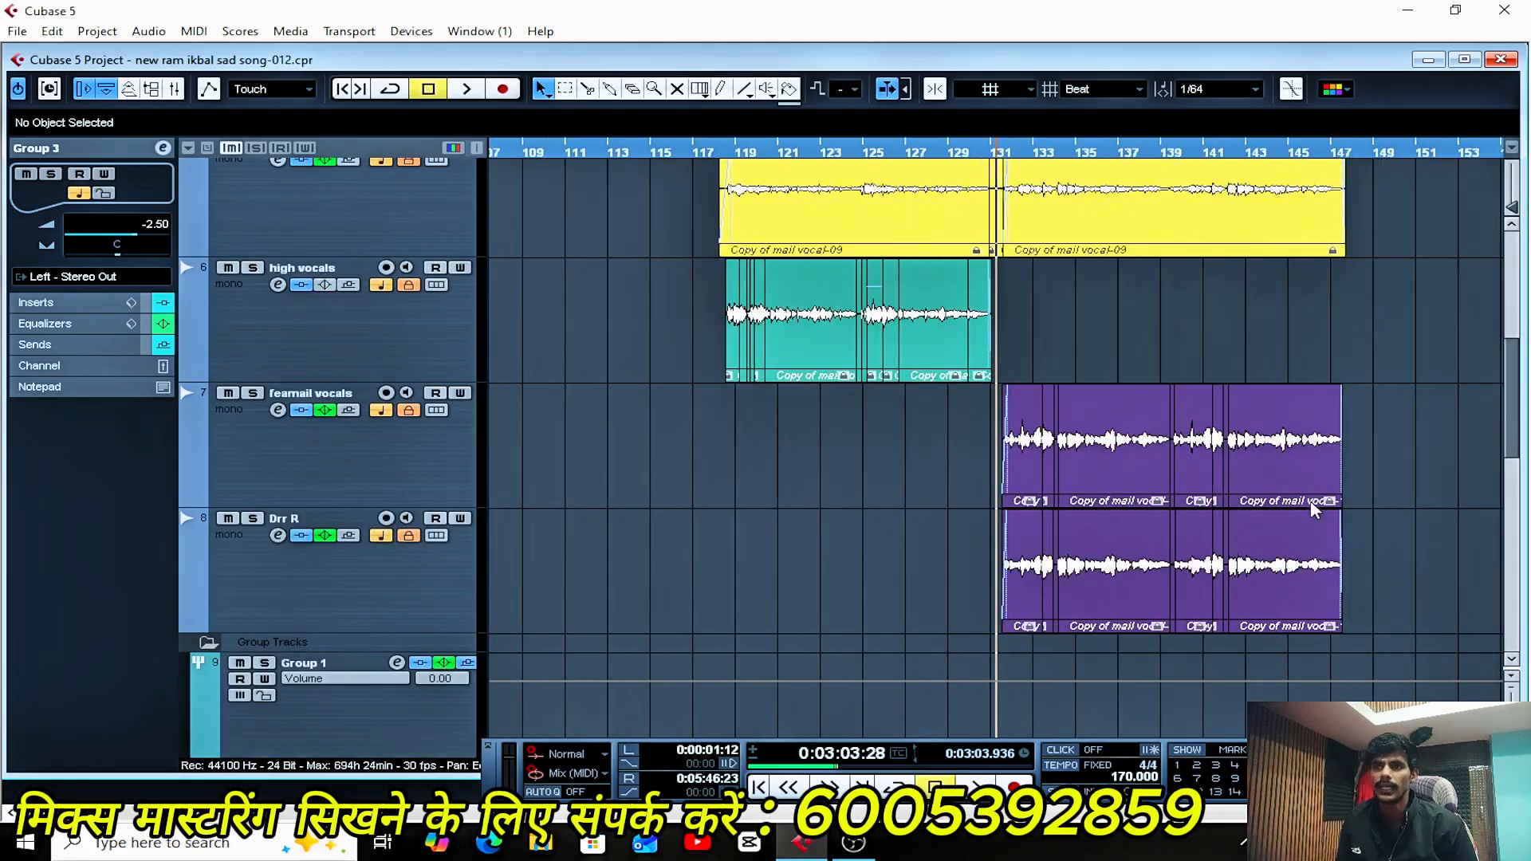
key(g)
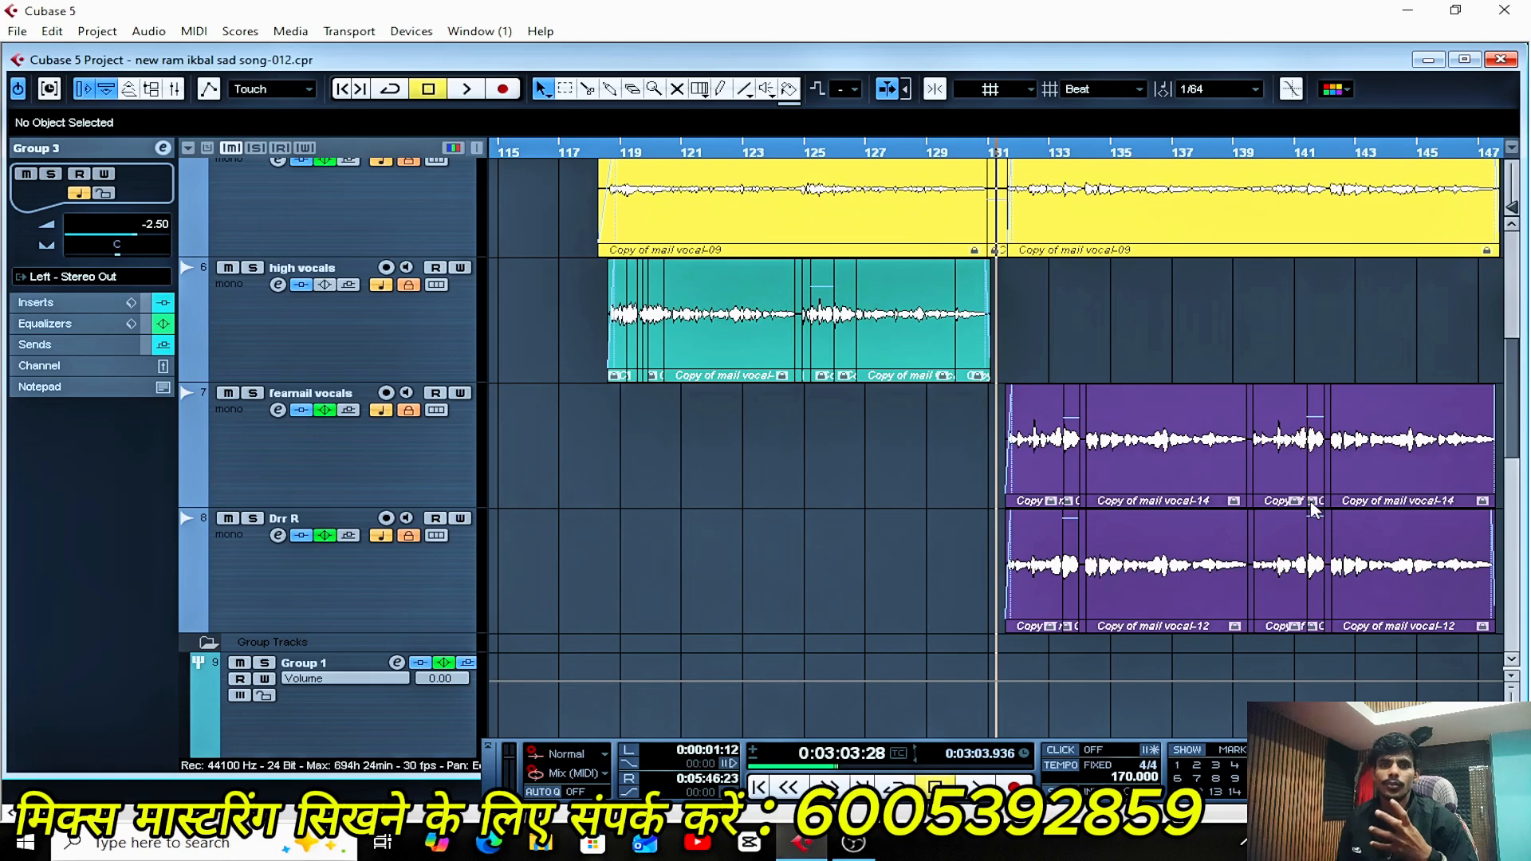
key(g)
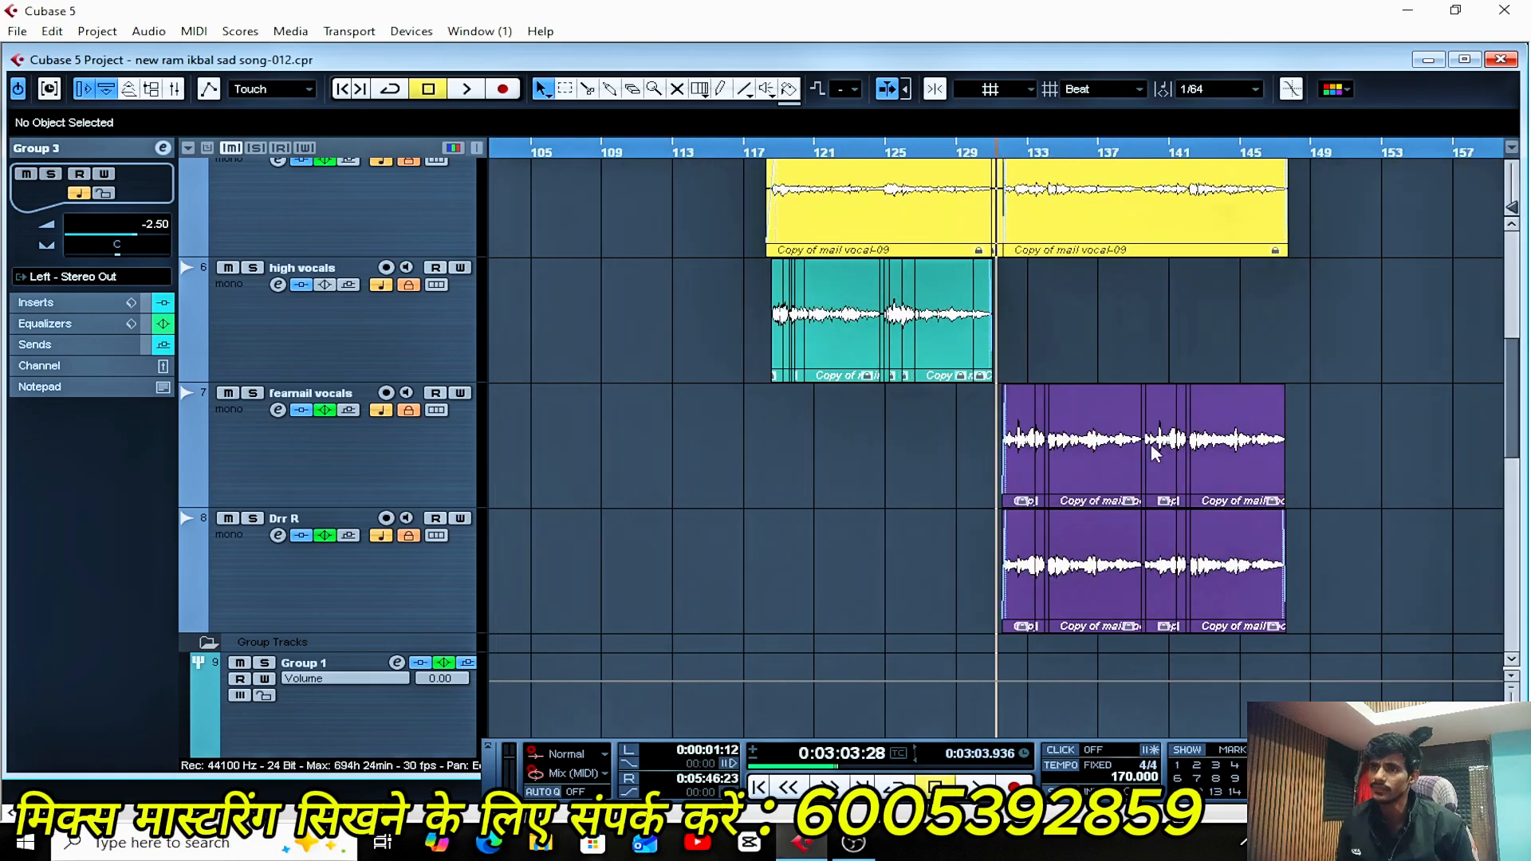
key(g)
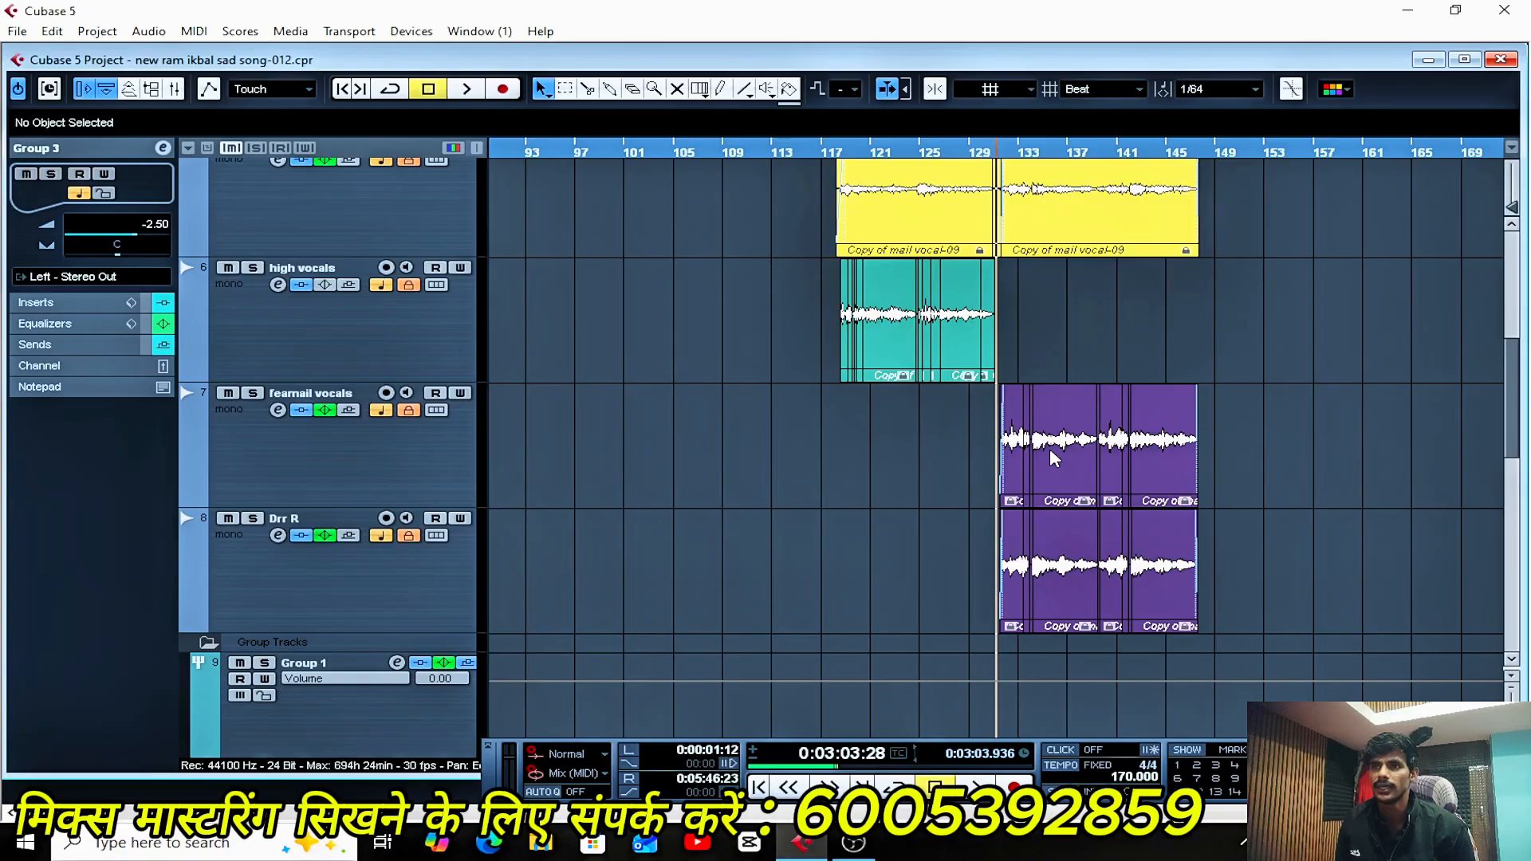
key(h)
key(h)
key(h)
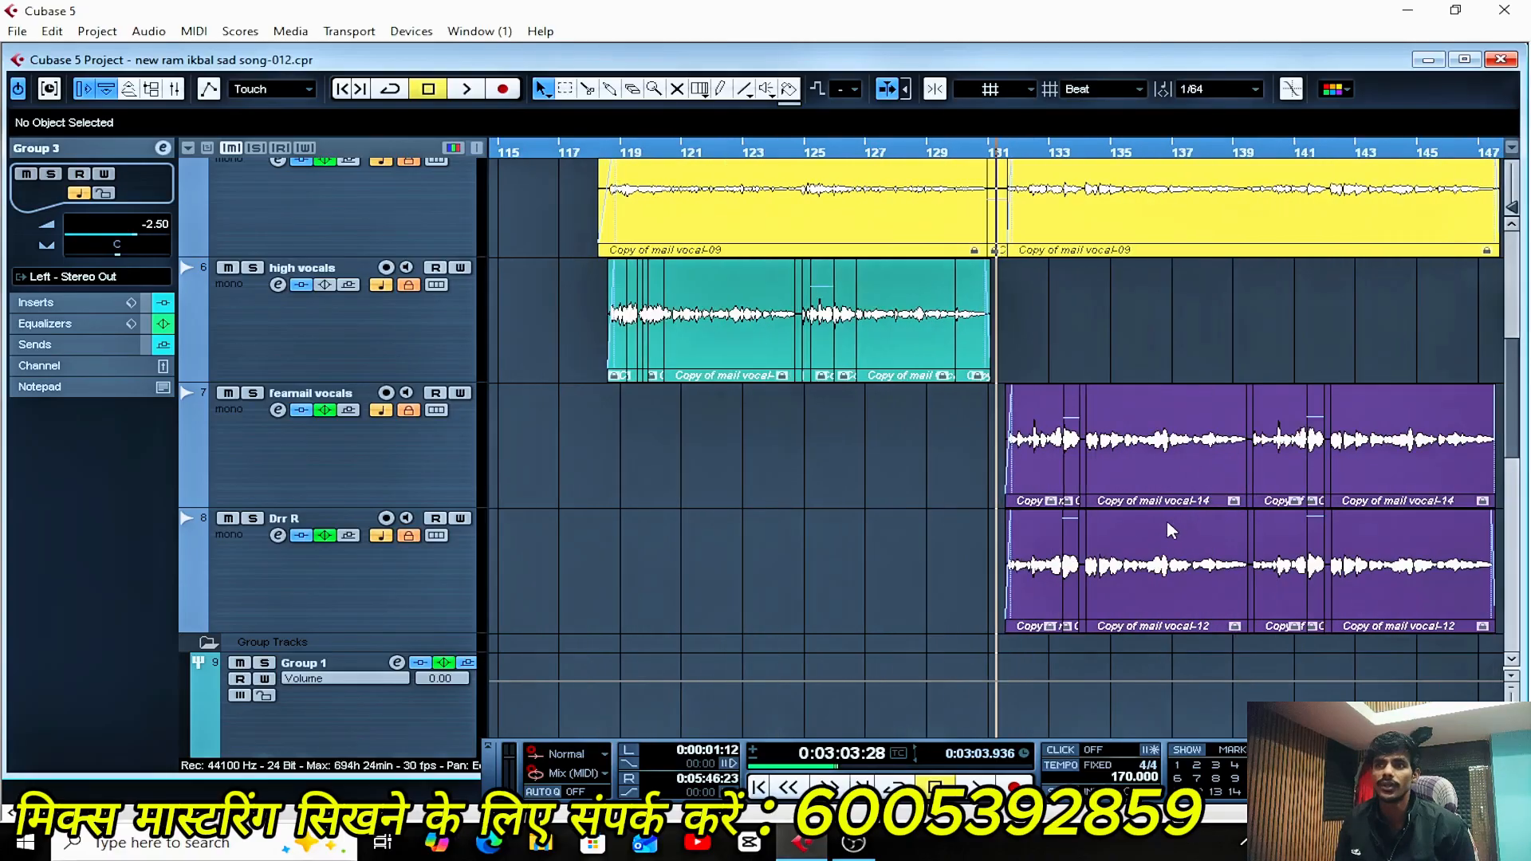
key(g)
key(g)
key(g)
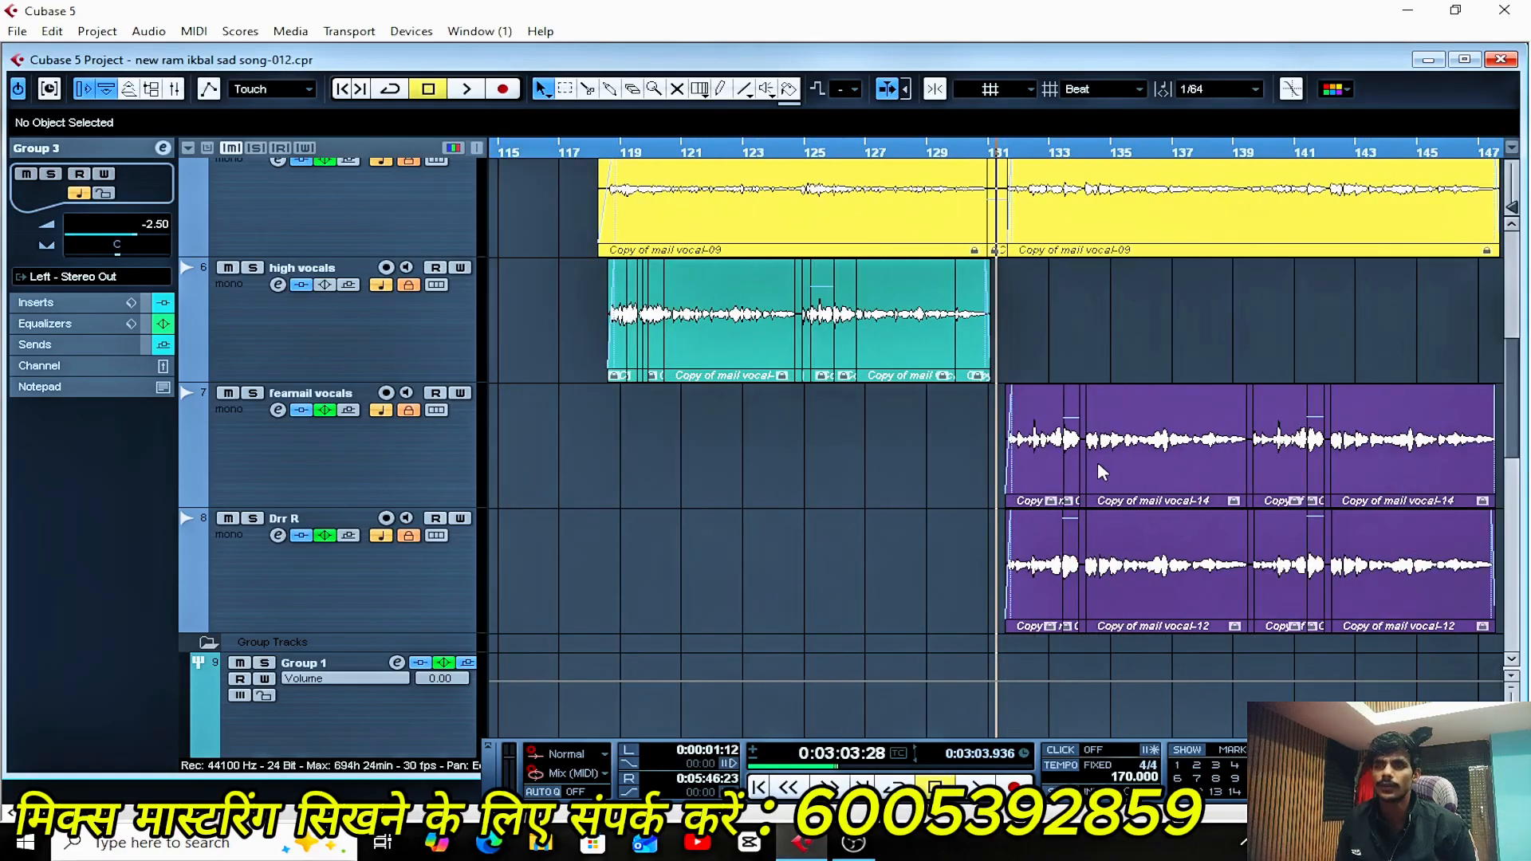
key(h)
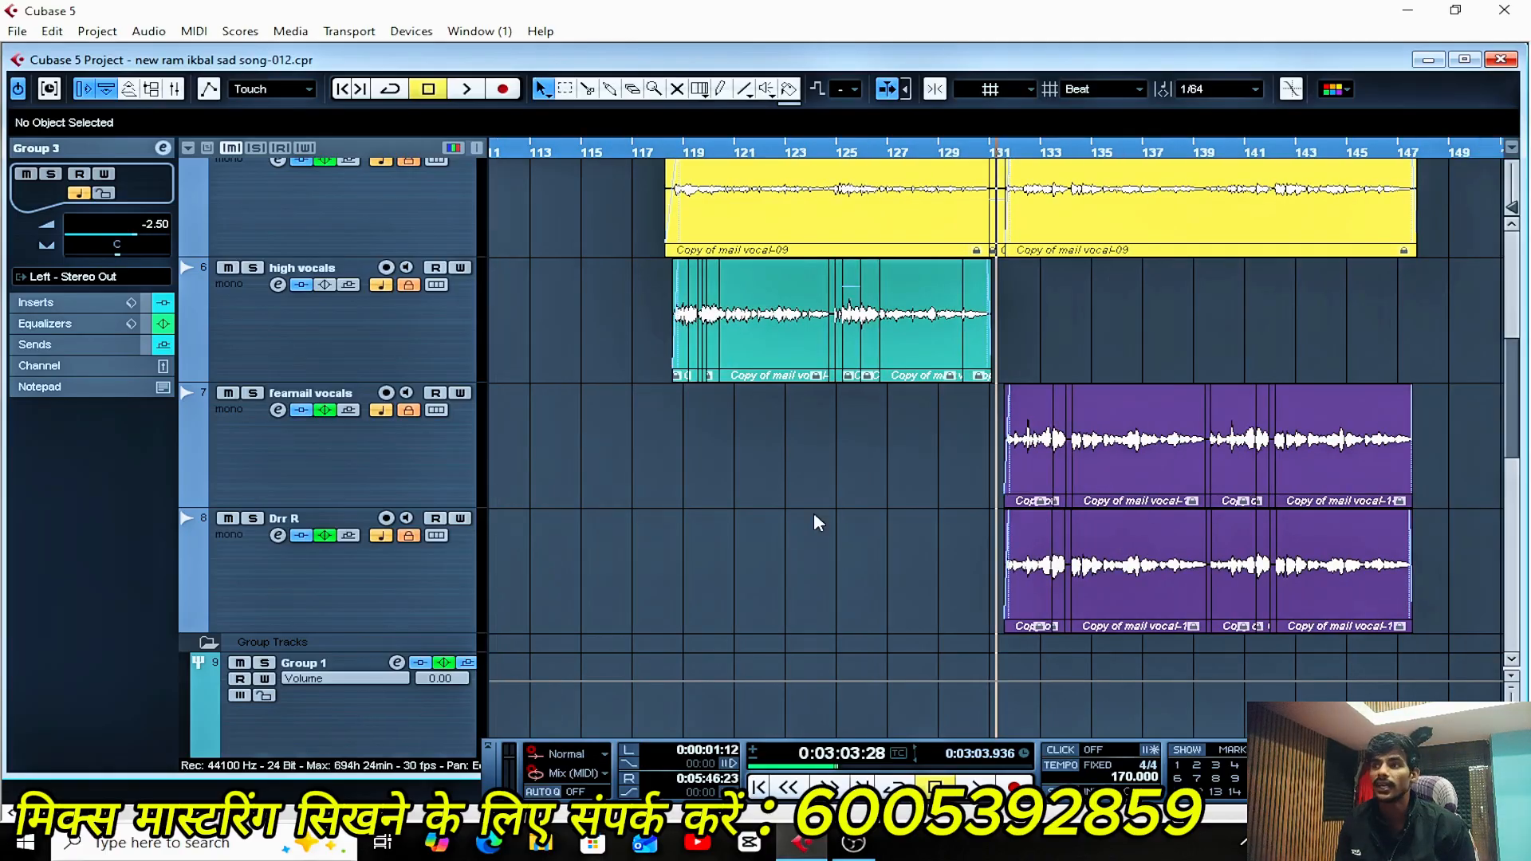
key(h)
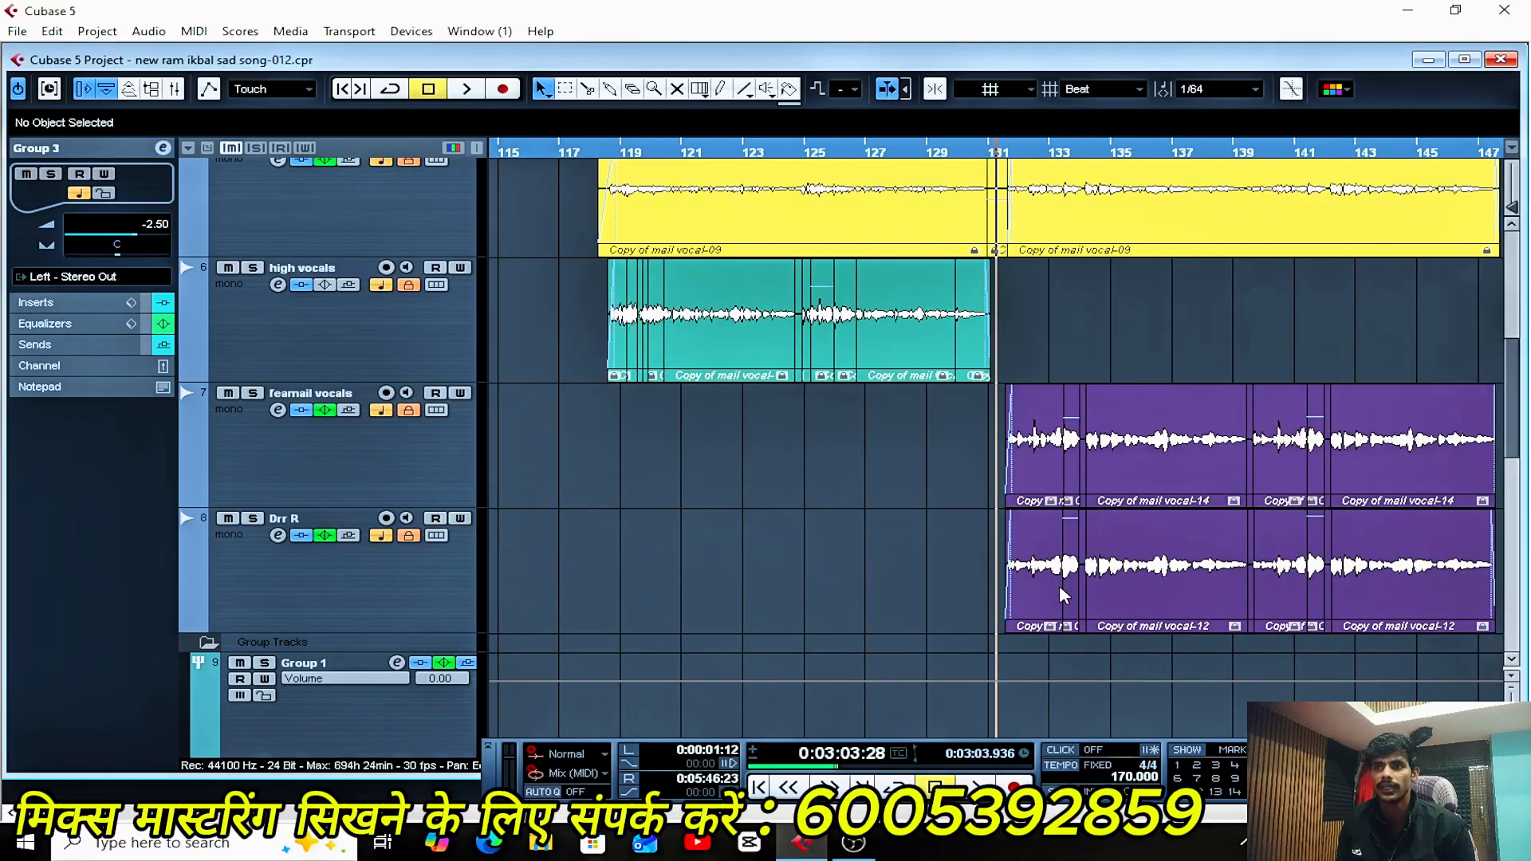
key(h)
key(g)
key(g)
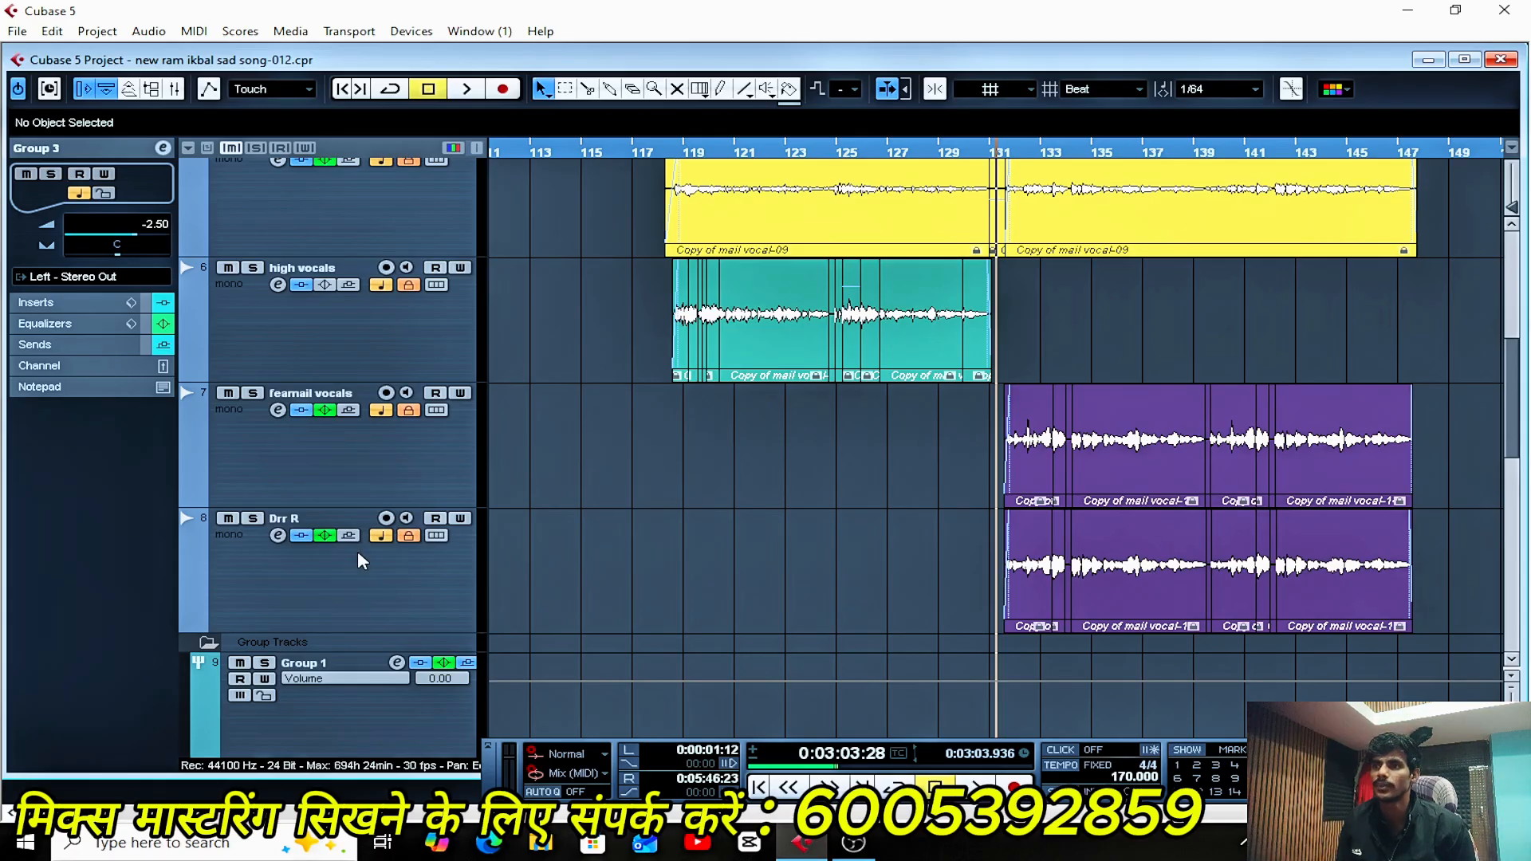
- Examine where the paired feamail vocals and Drr R clips occur across the whole song
key(g)
key(g)
key(g)
key(g)
key(g)
key(g)
key(g)
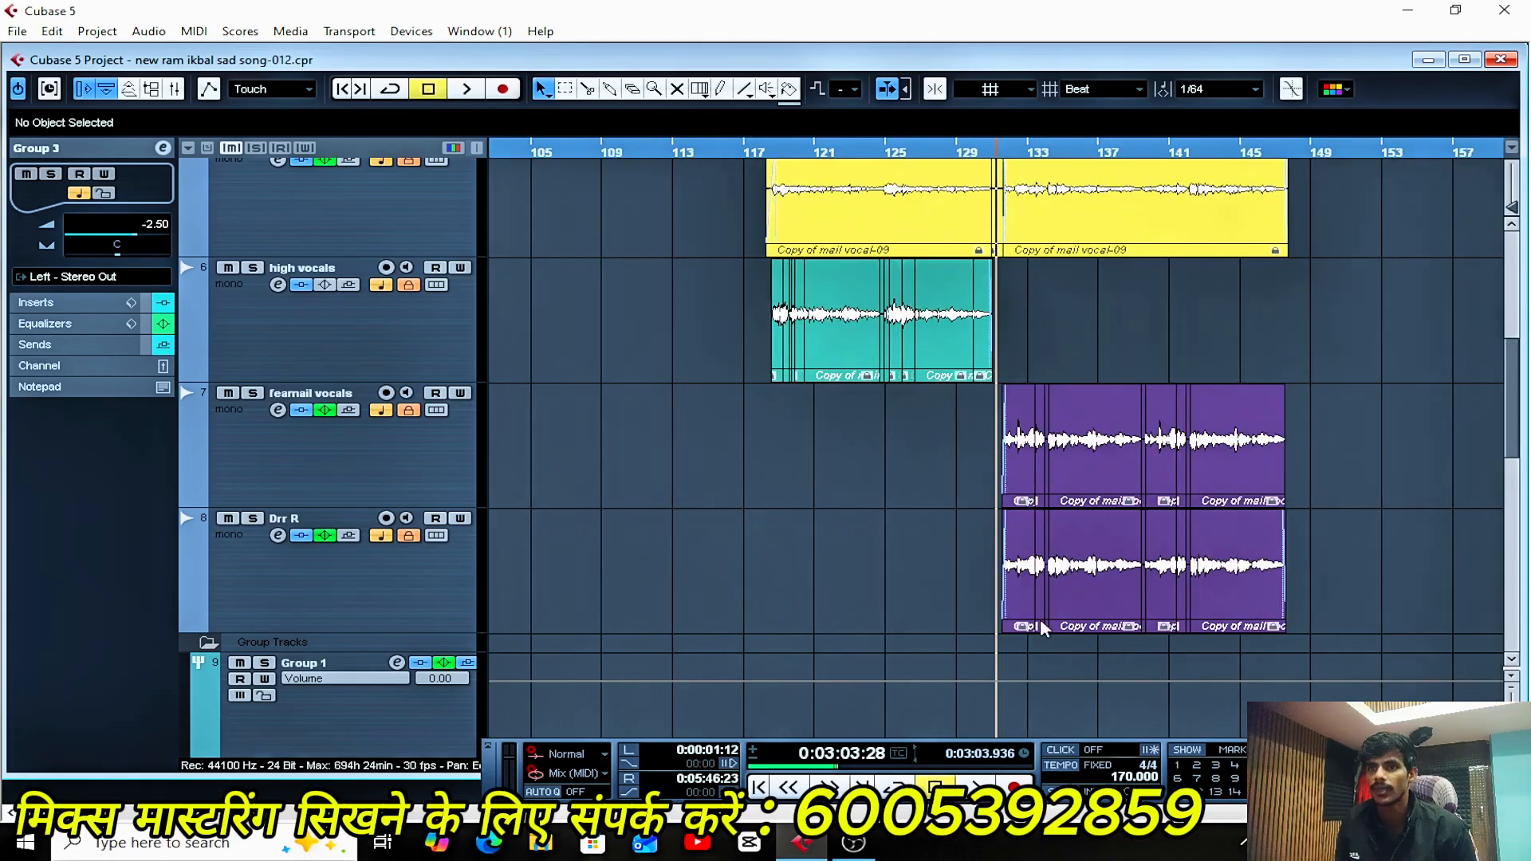
key(g)
key(g)
key(g)
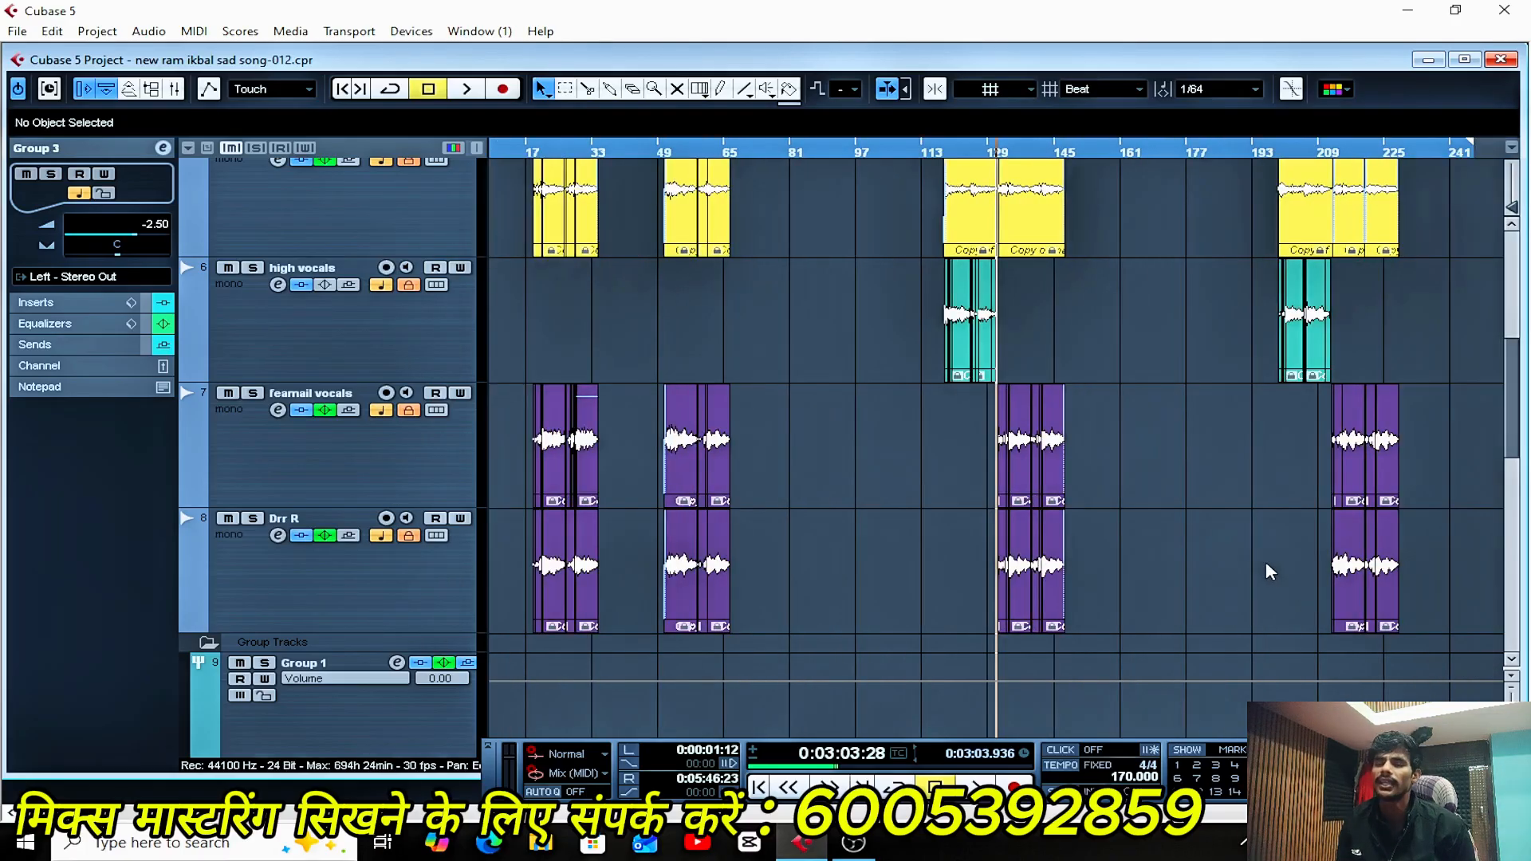
- Briefly play the start of the feamail vocals and Drr R clips around bar 131 and stop playback
key(h)
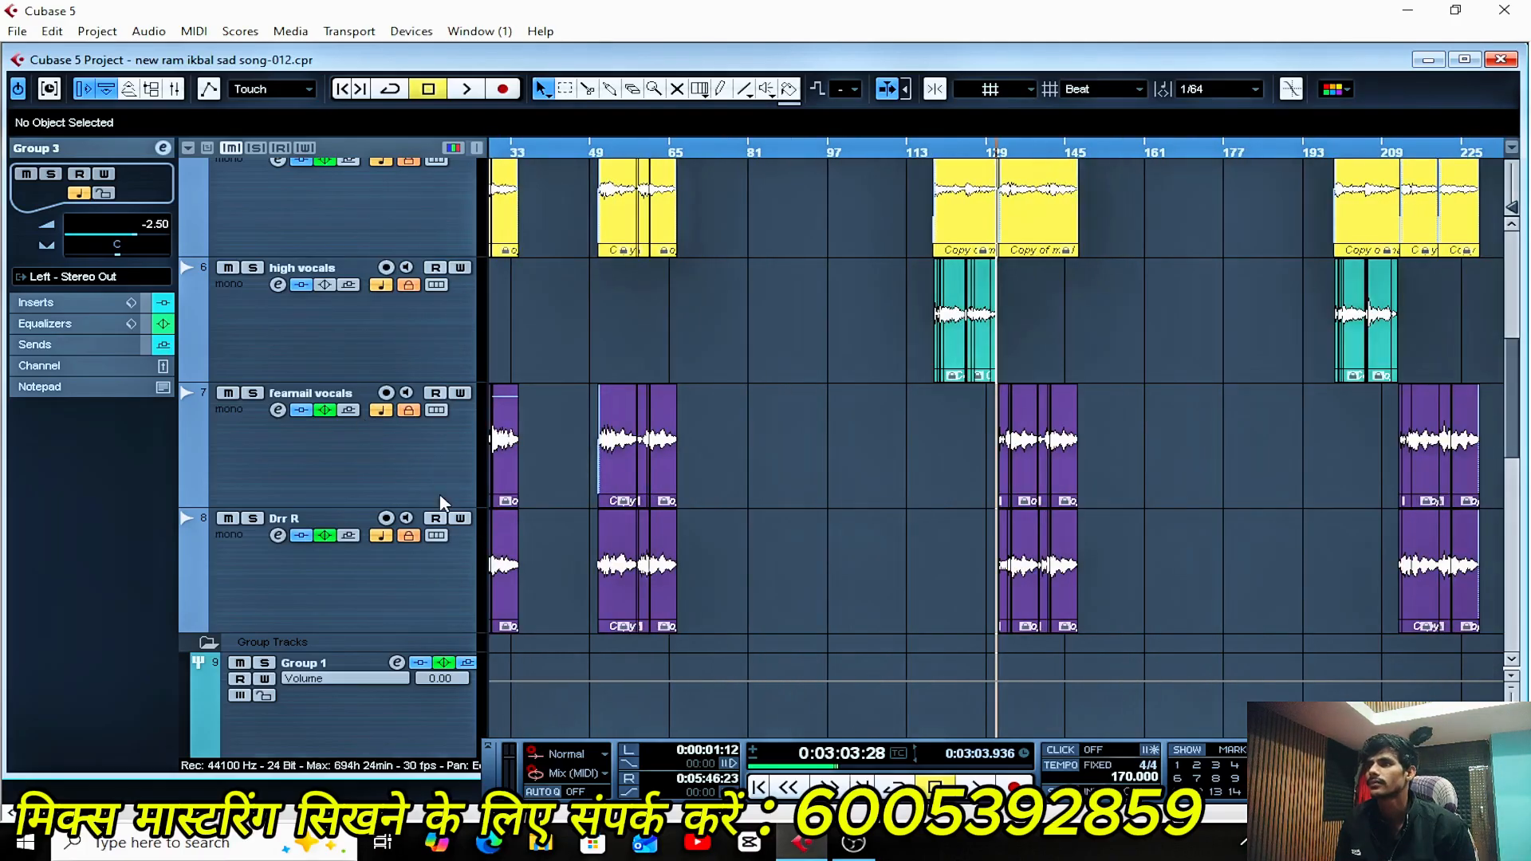
key(h)
key(h)
key(h)
key(h)
key(h)
key(h)
key(h)
key(h)
key(h)
key(h)
key(h)
key(h)
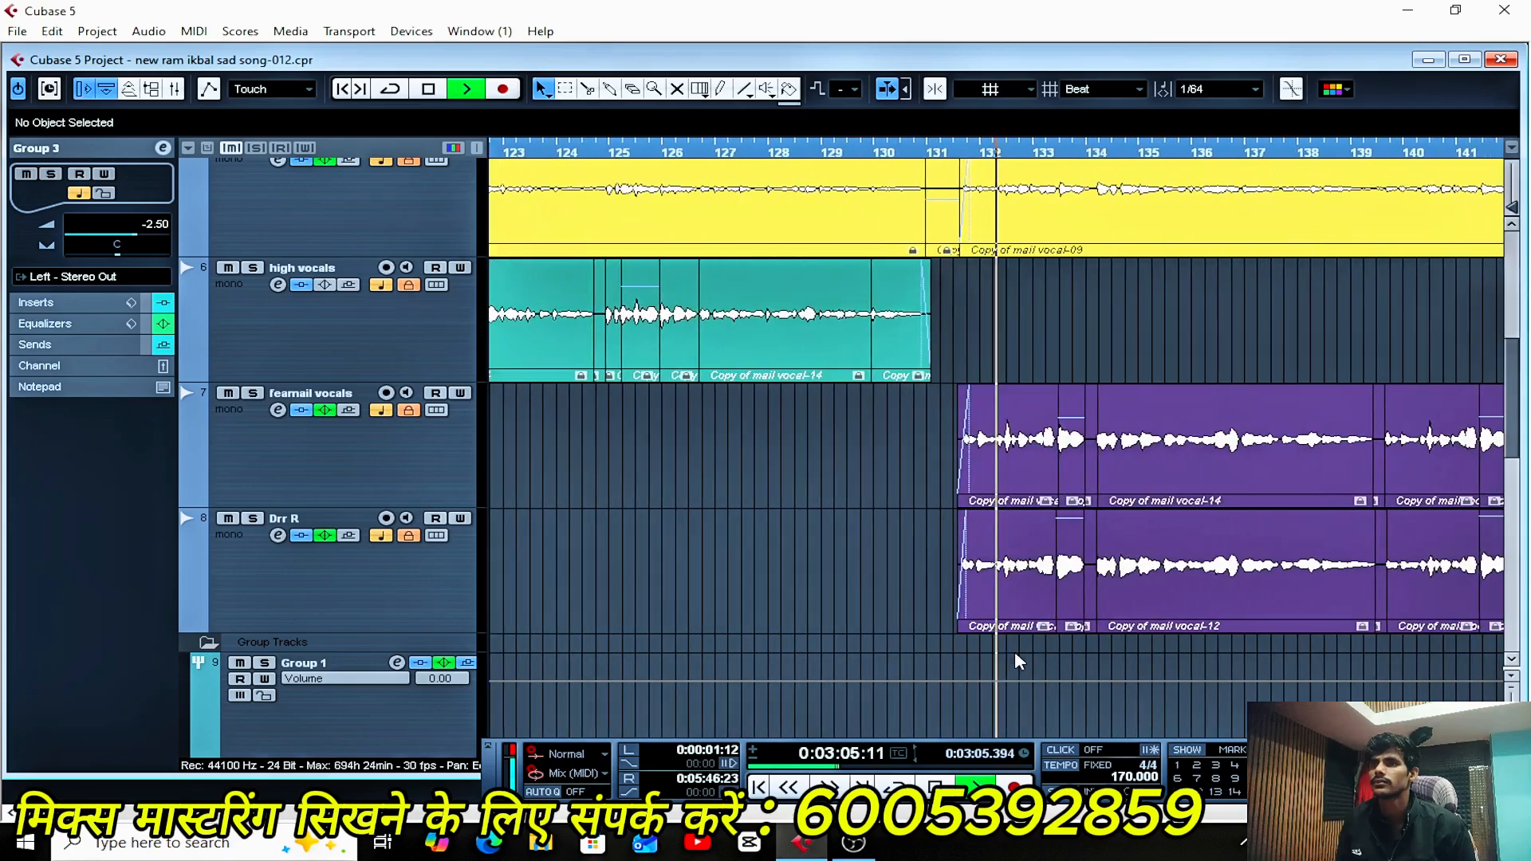
key(space)
scroll(812, 543, down, 4)
scroll(811, 542, up, 4)
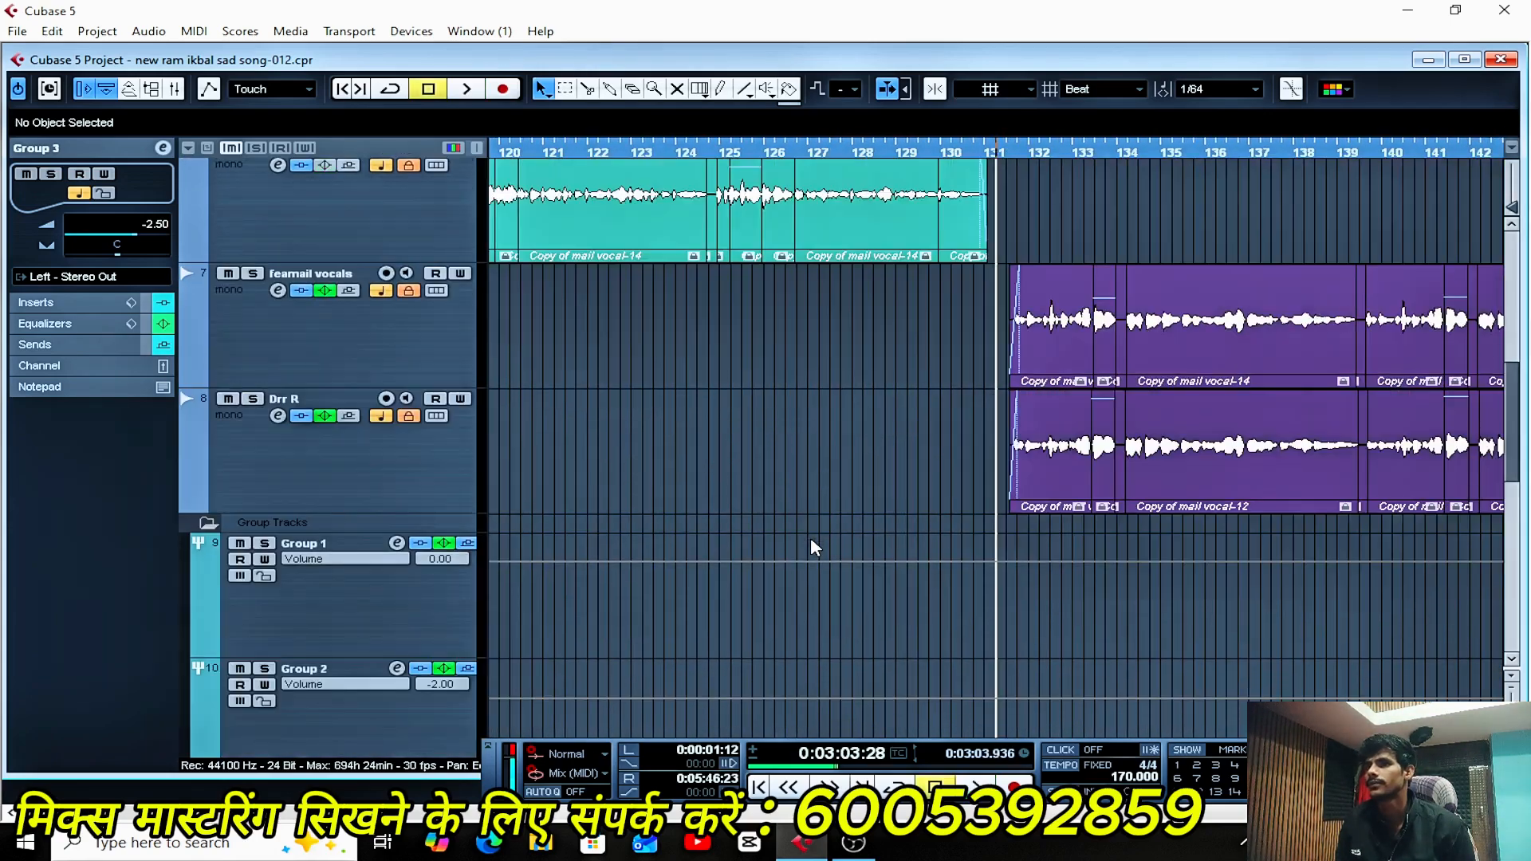
- Audition the unmuted feamail vocals and Drr R tracks together from just before bar 131
key(g)
key(g)
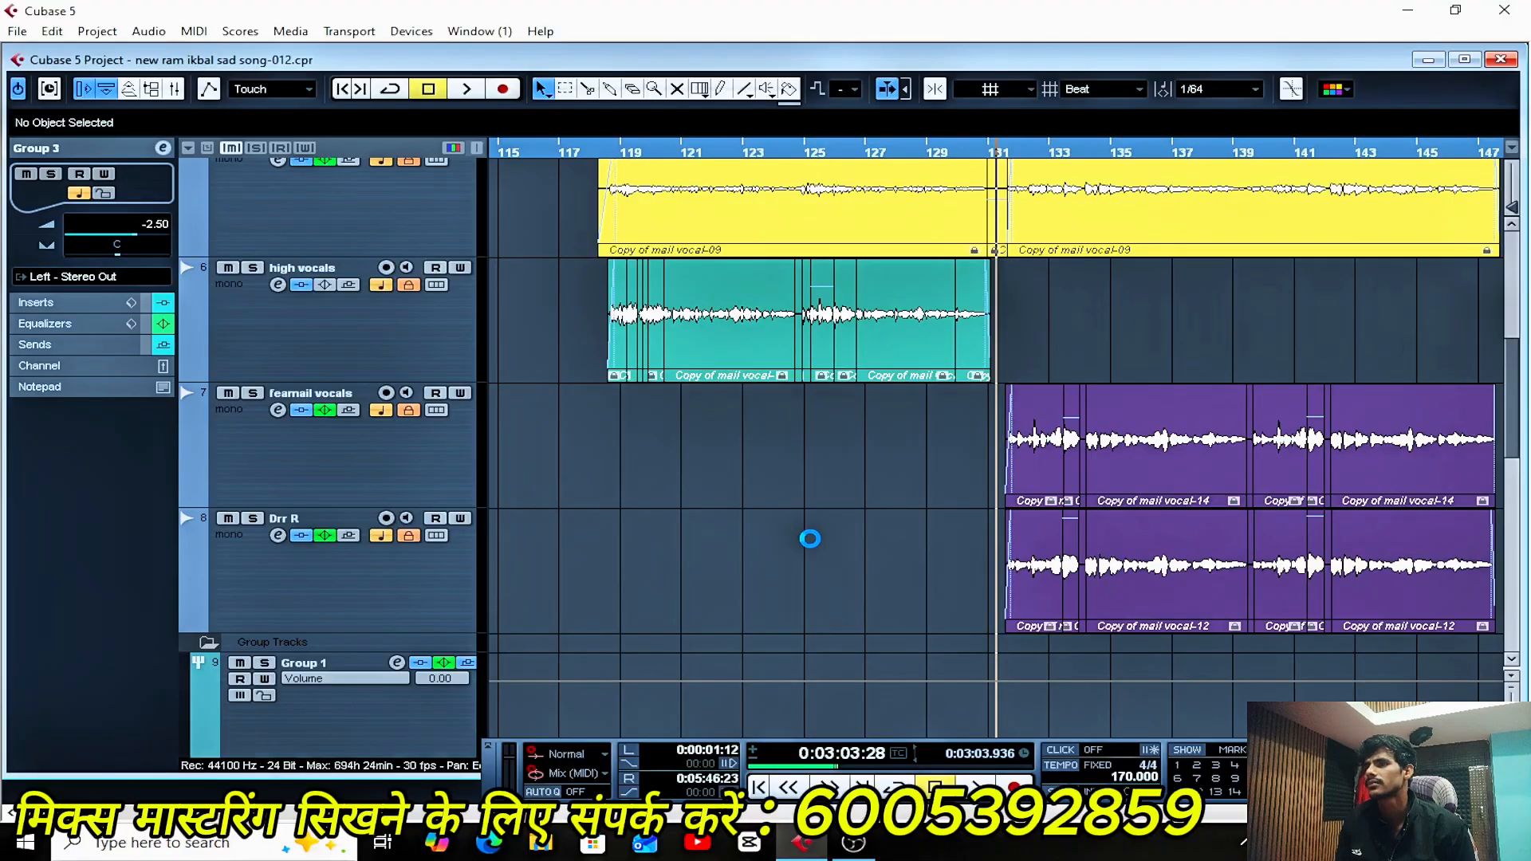
scroll(810, 538, down, 4)
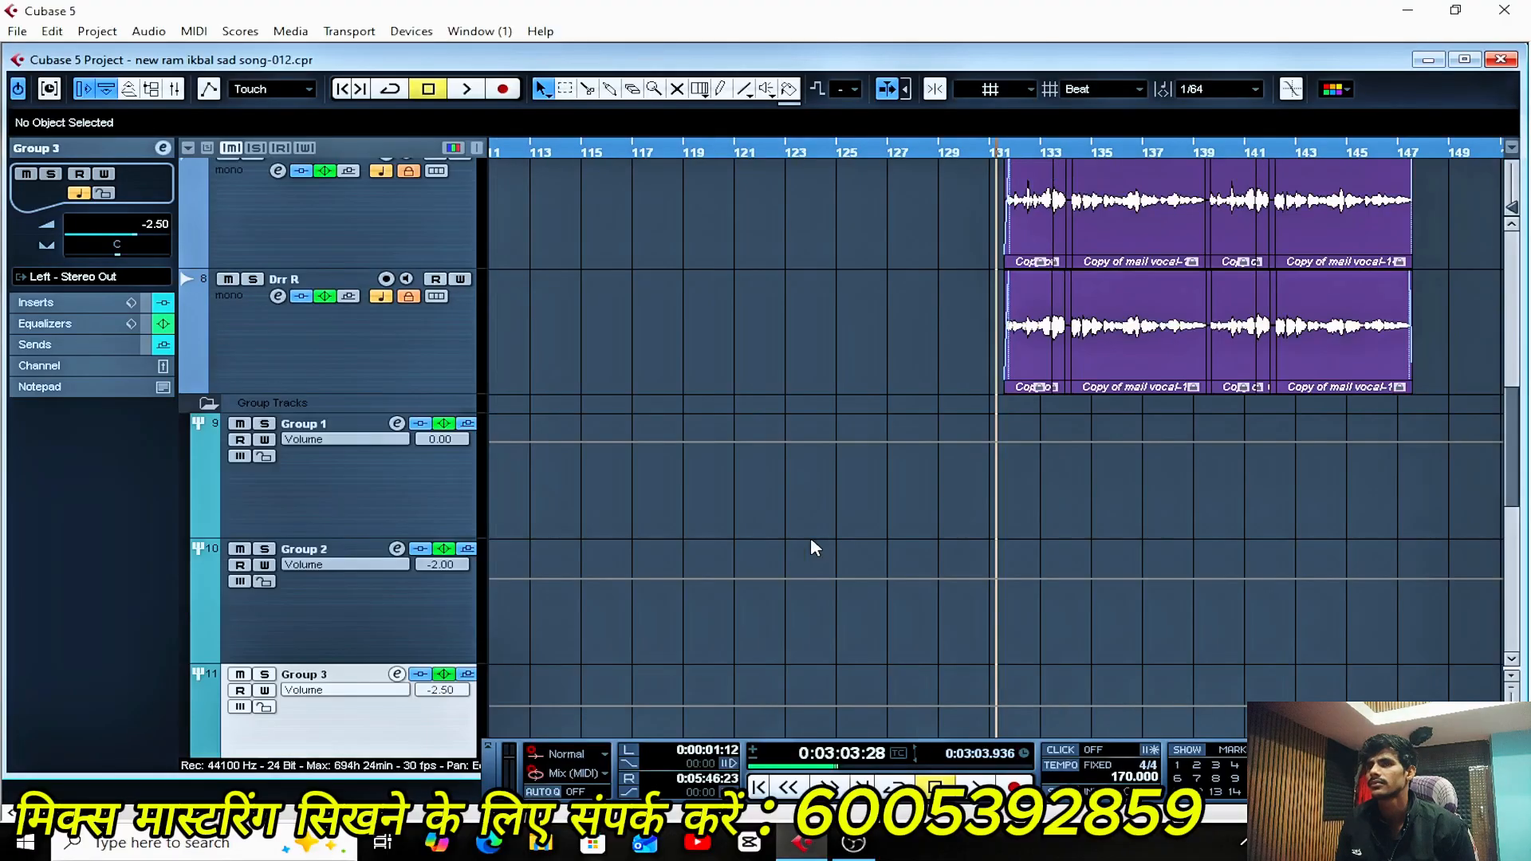
key(space)
scroll(810, 539, up, 4)
key(g)
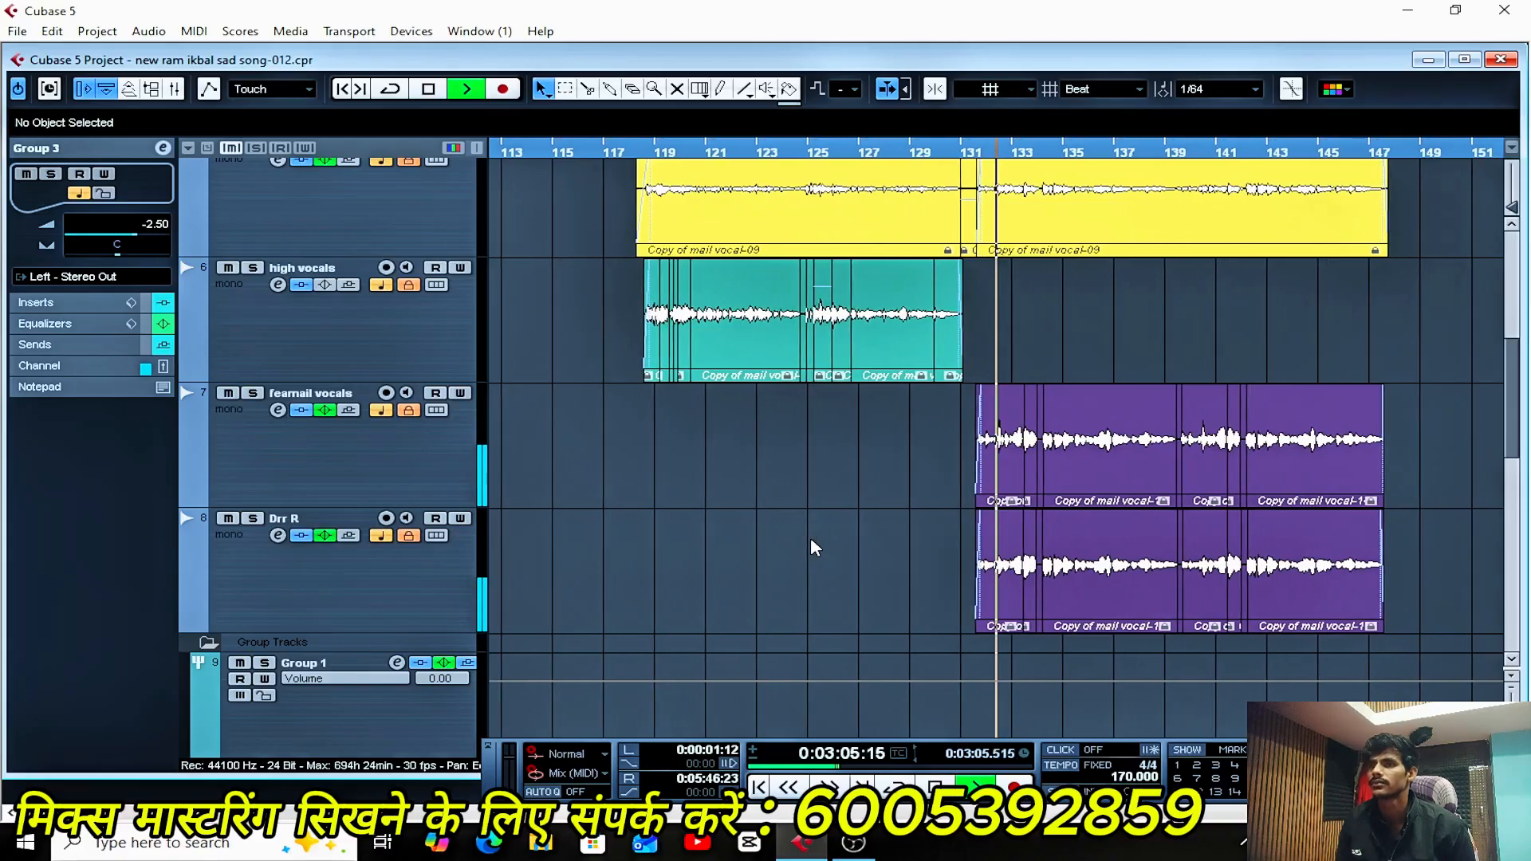
key(g)
key(g)
key(g)
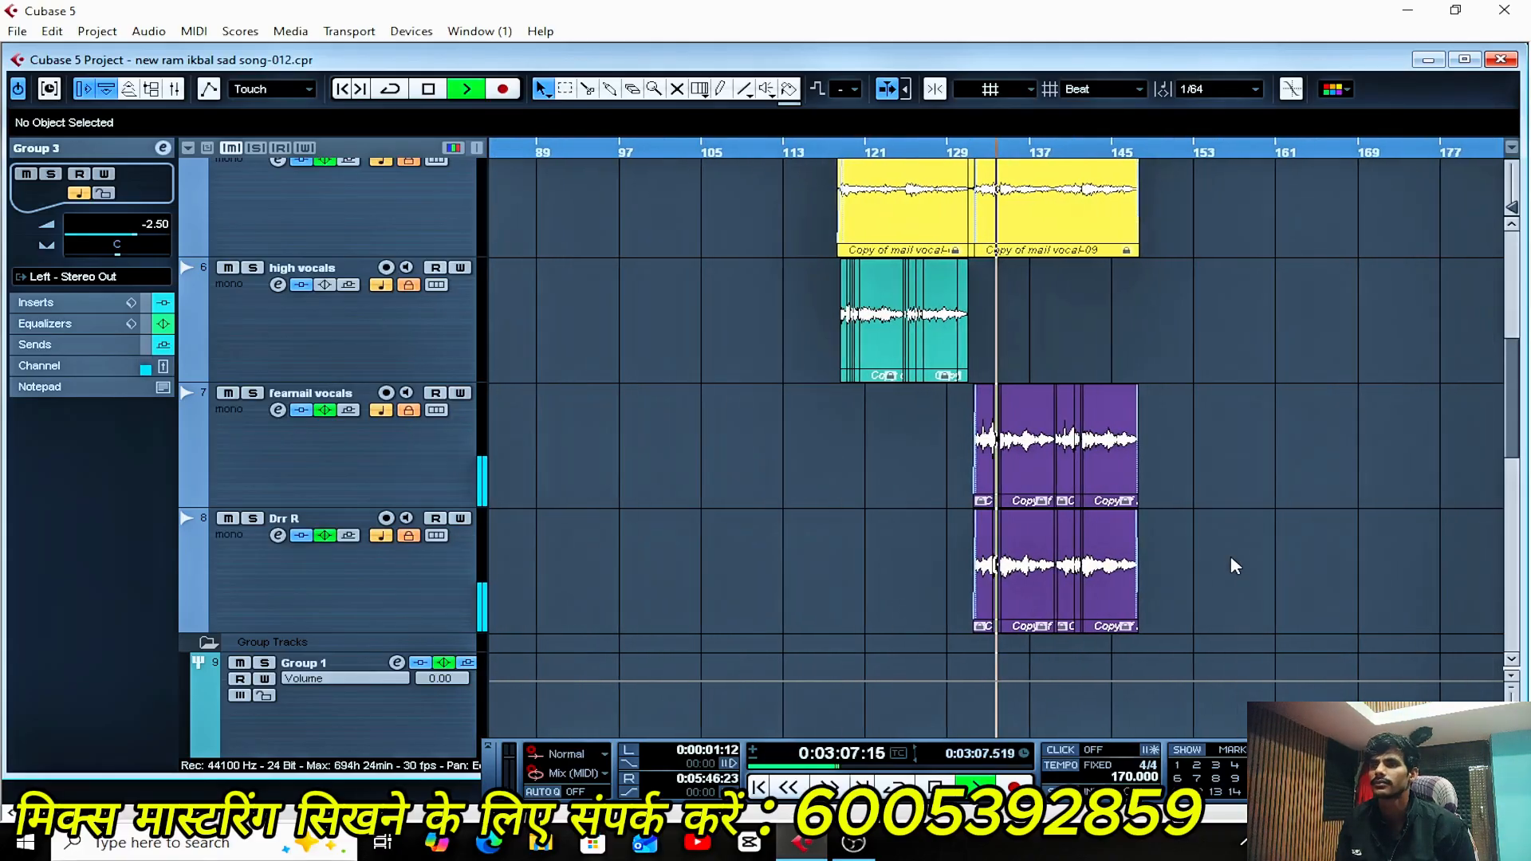
- Keep listening to the feamail vocals and Drr R pair until about bar 137 and stop playback
key(h)
key(h)
key(h)
key(h)
key(h)
key(h)
key(g)
key(g)
key(g)
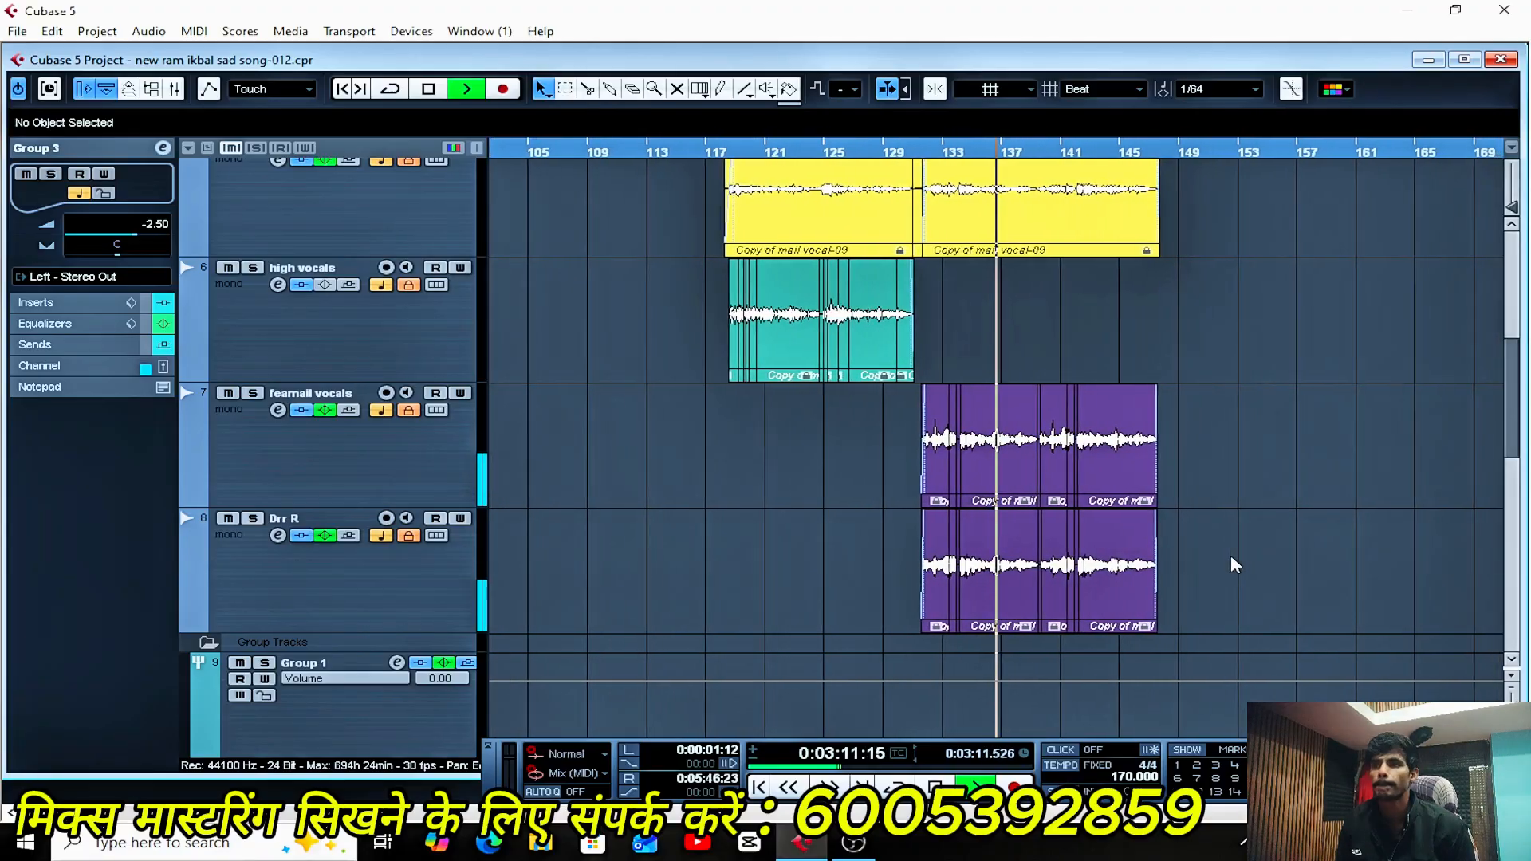
key(g)
key(g)
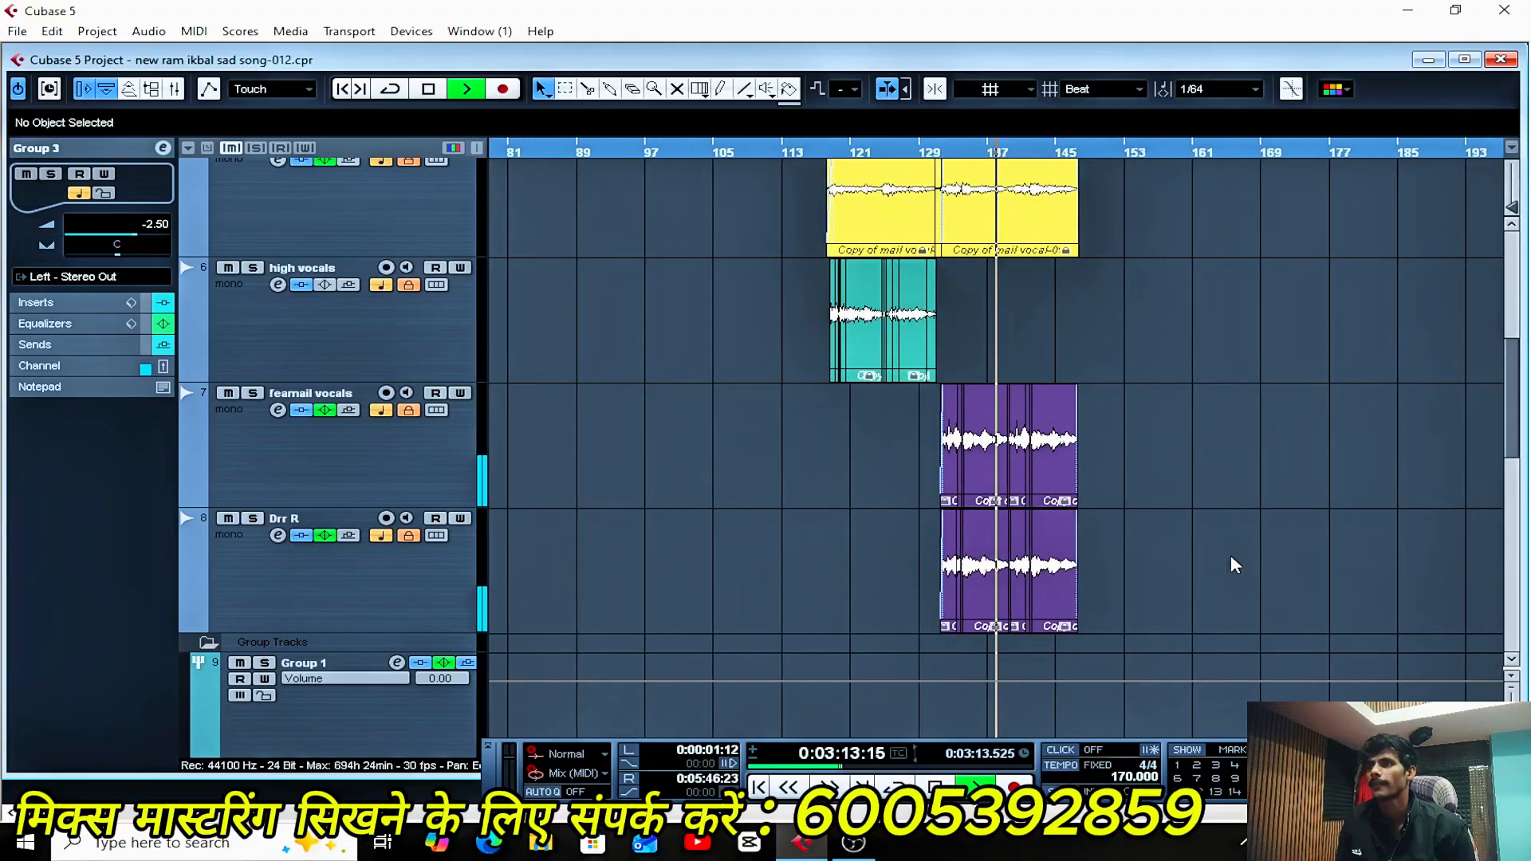
key(space)
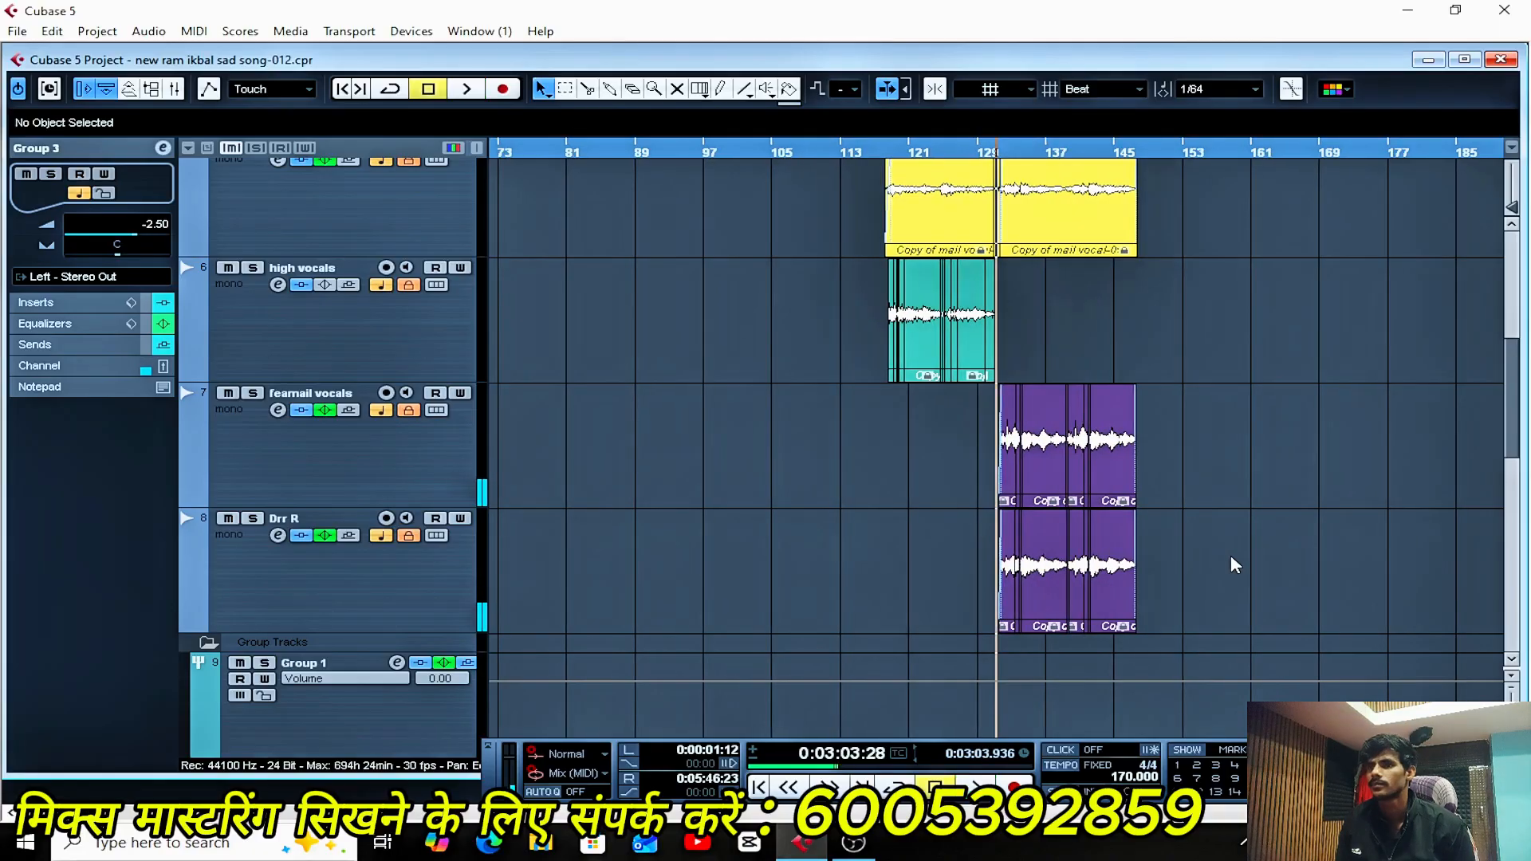
- Place the playback cursor just before the song's first feamail vocals and Drr R clips, around bar 18
key(h)
key(h)
key(h)
key(h)
key(h)
key(h)
key(h)
key(h)
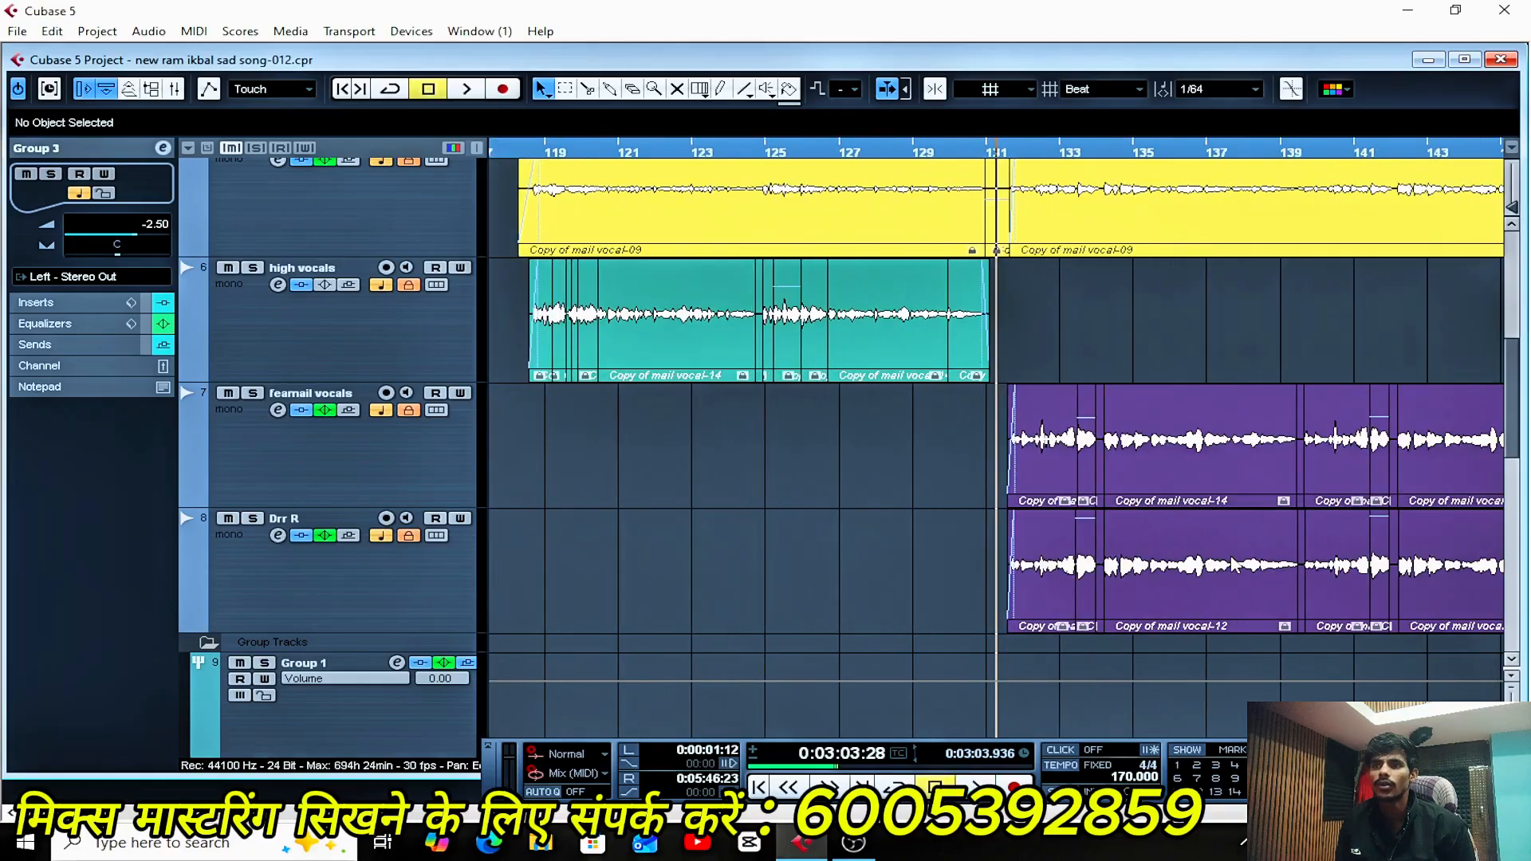
key(g)
key(g)
key(g)
key(g)
key(g)
key(g)
key(g)
key(g)
key(g)
key(g)
key(g)
key(g)
key(g)
key(g)
key(g)
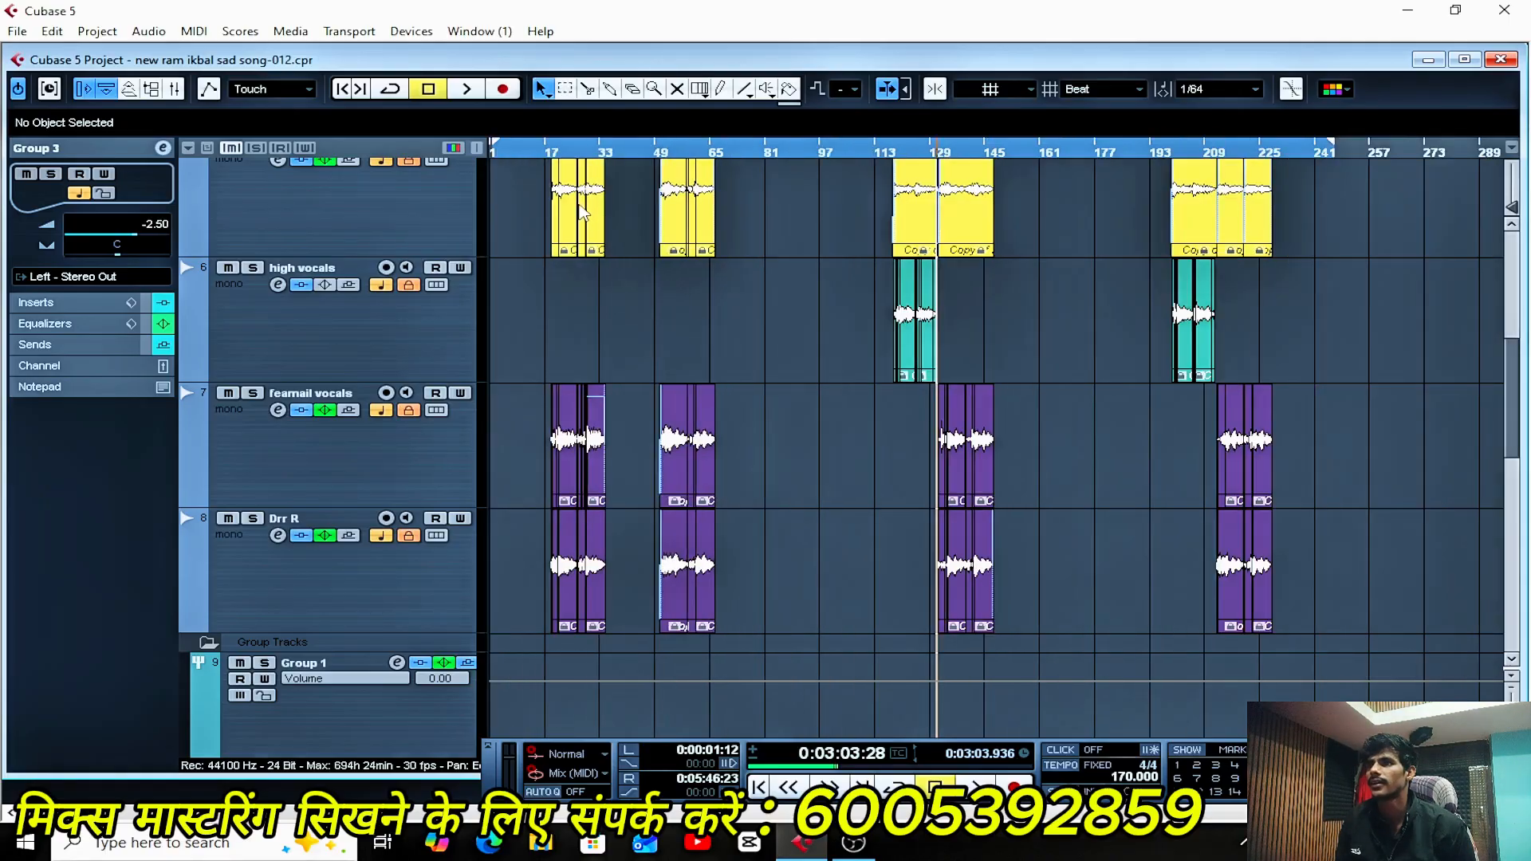
click(541, 151)
key(h)
key(h)
key(h)
key(h)
key(h)
key(h)
key(h)
key(h)
key(h)
key(h)
key(h)
key(h)
key(h)
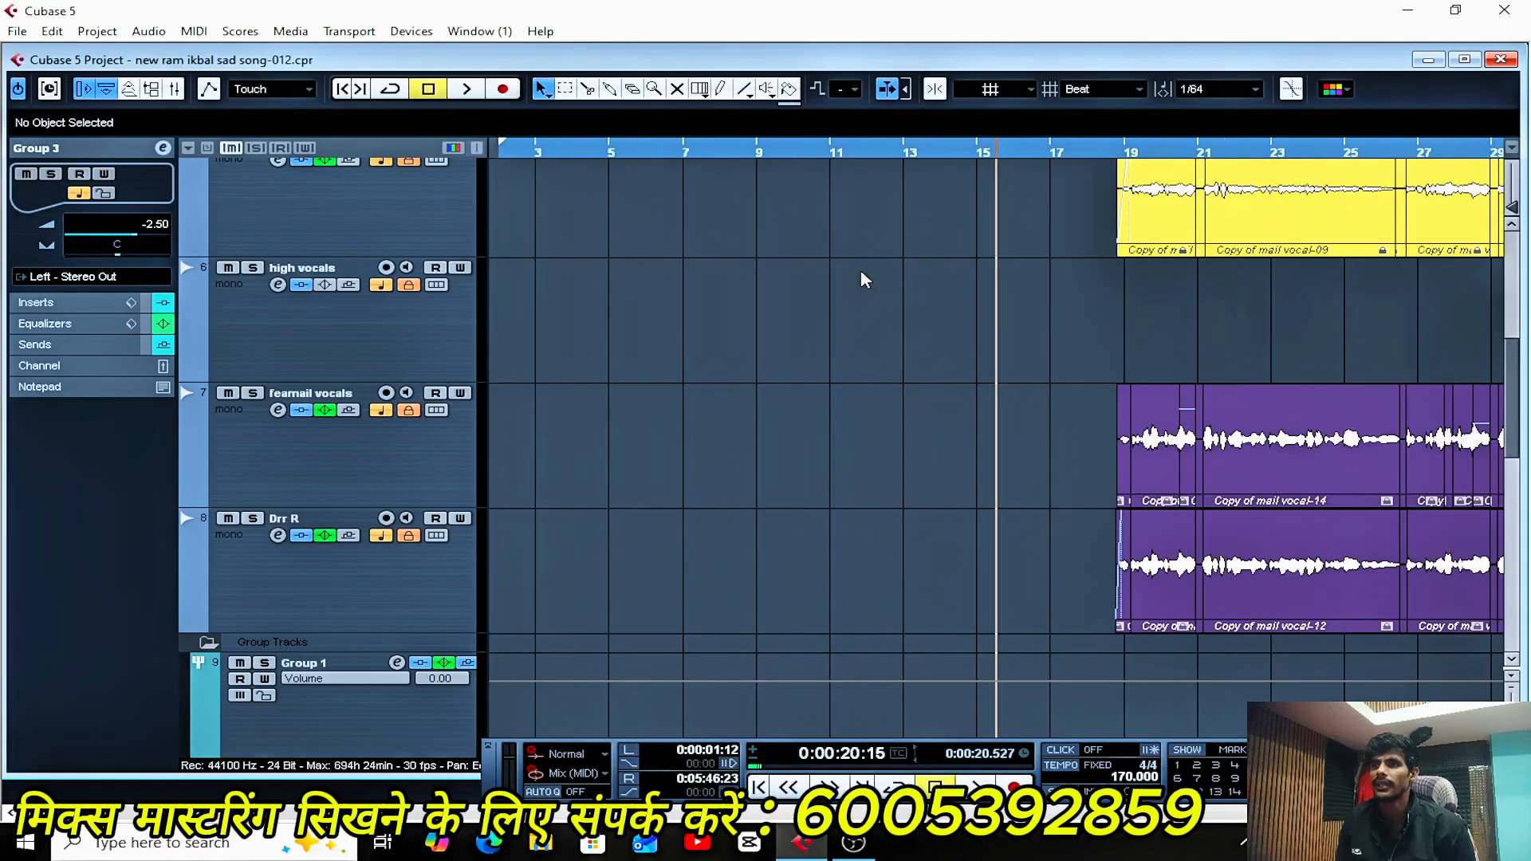
click(1104, 147)
key(g)
key(g)
key(g)
key(g)
key(g)
key(g)
key(g)
key(g)
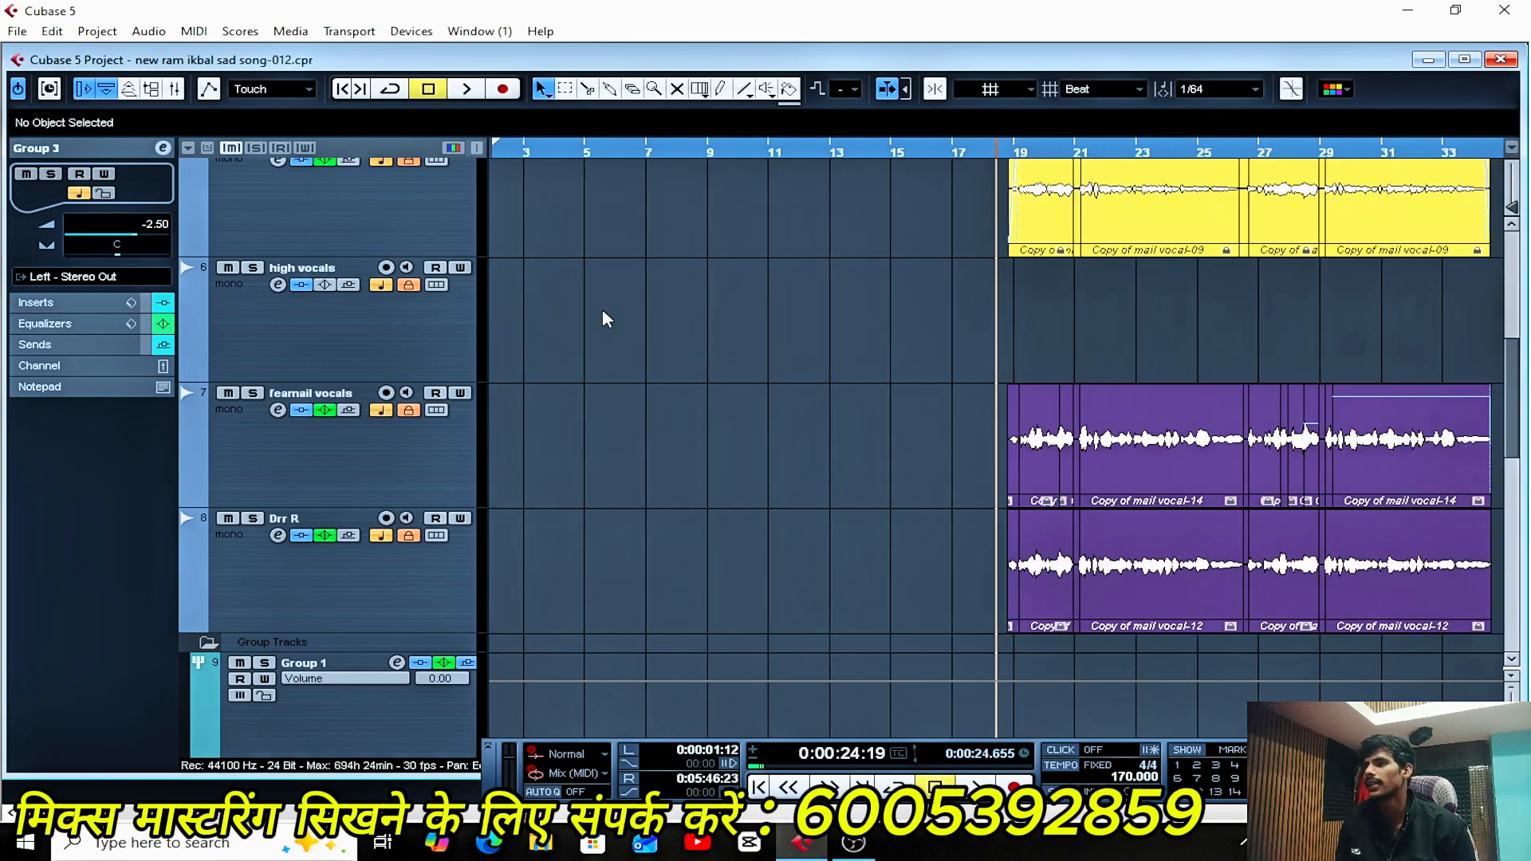
- Review the inserts, equalizer, sends and output routing in the Group 2 channel settings and close them
scroll(598, 363, down, 5)
click(357, 513)
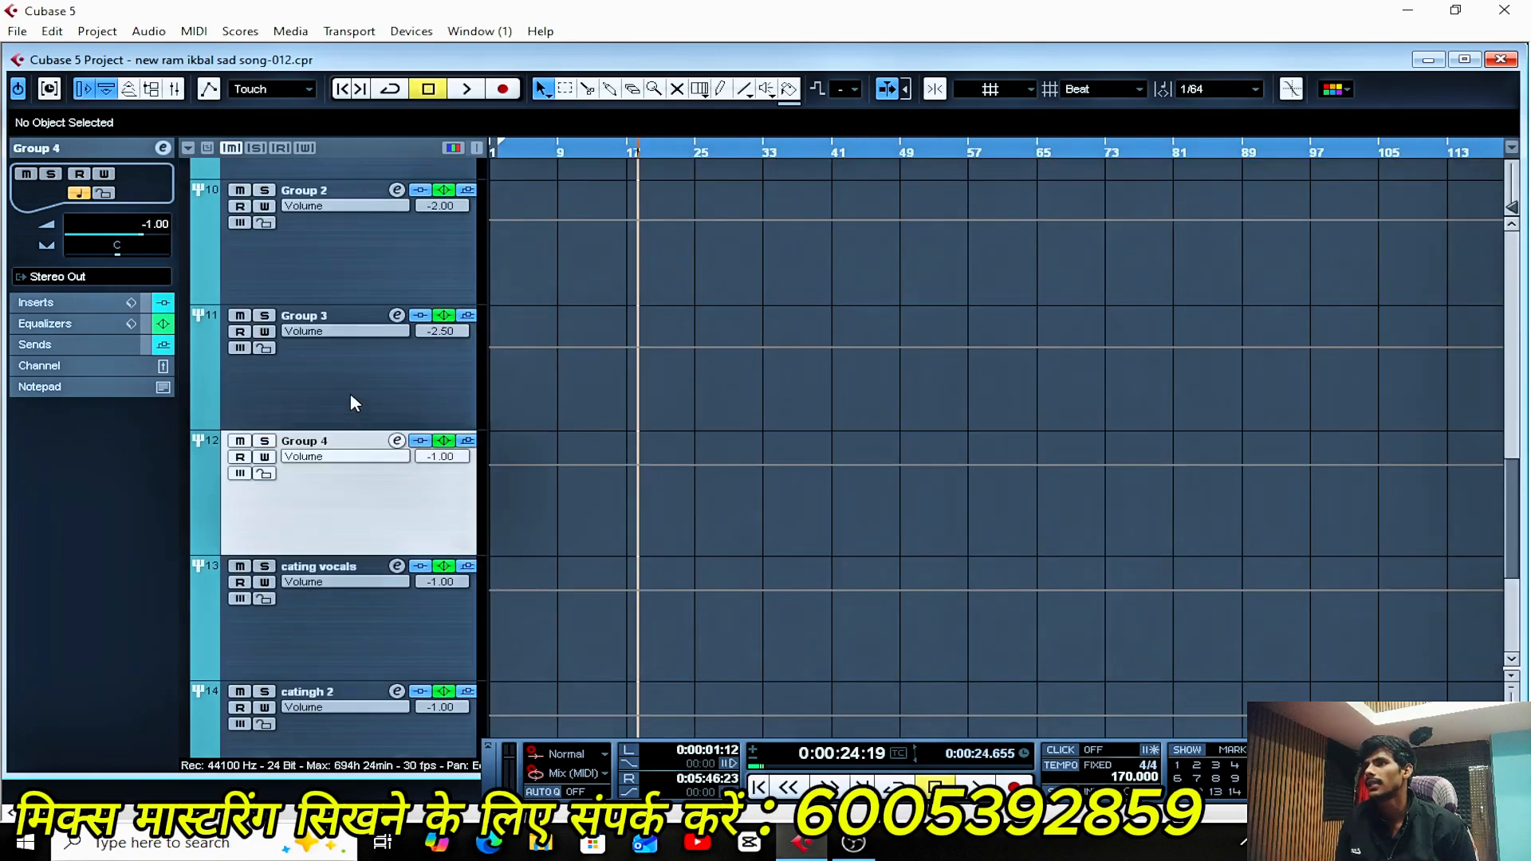
click(351, 393)
click(375, 255)
scroll(385, 372, up, 1)
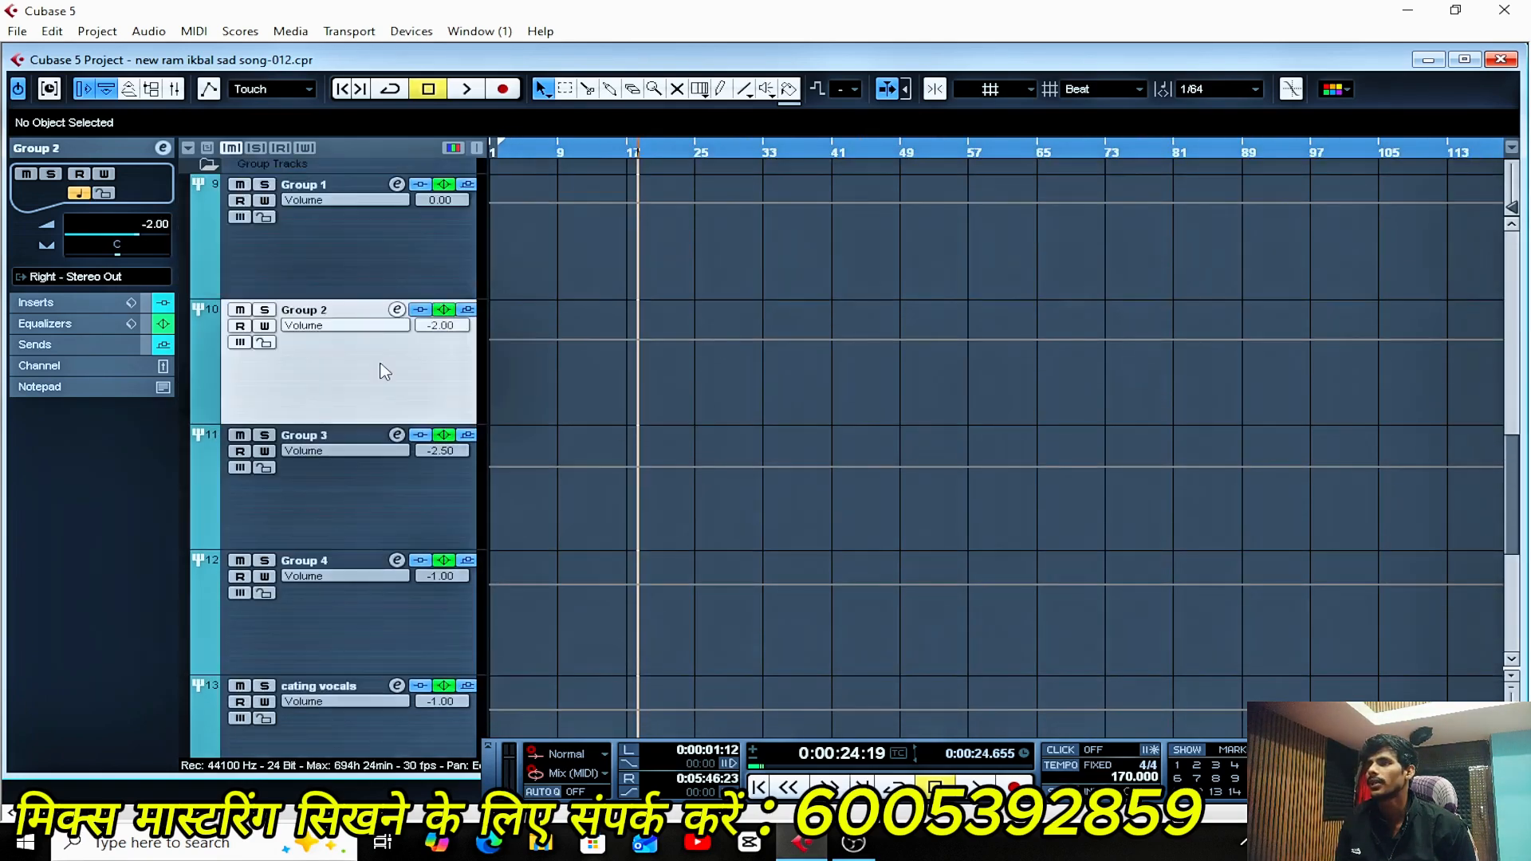
click(396, 310)
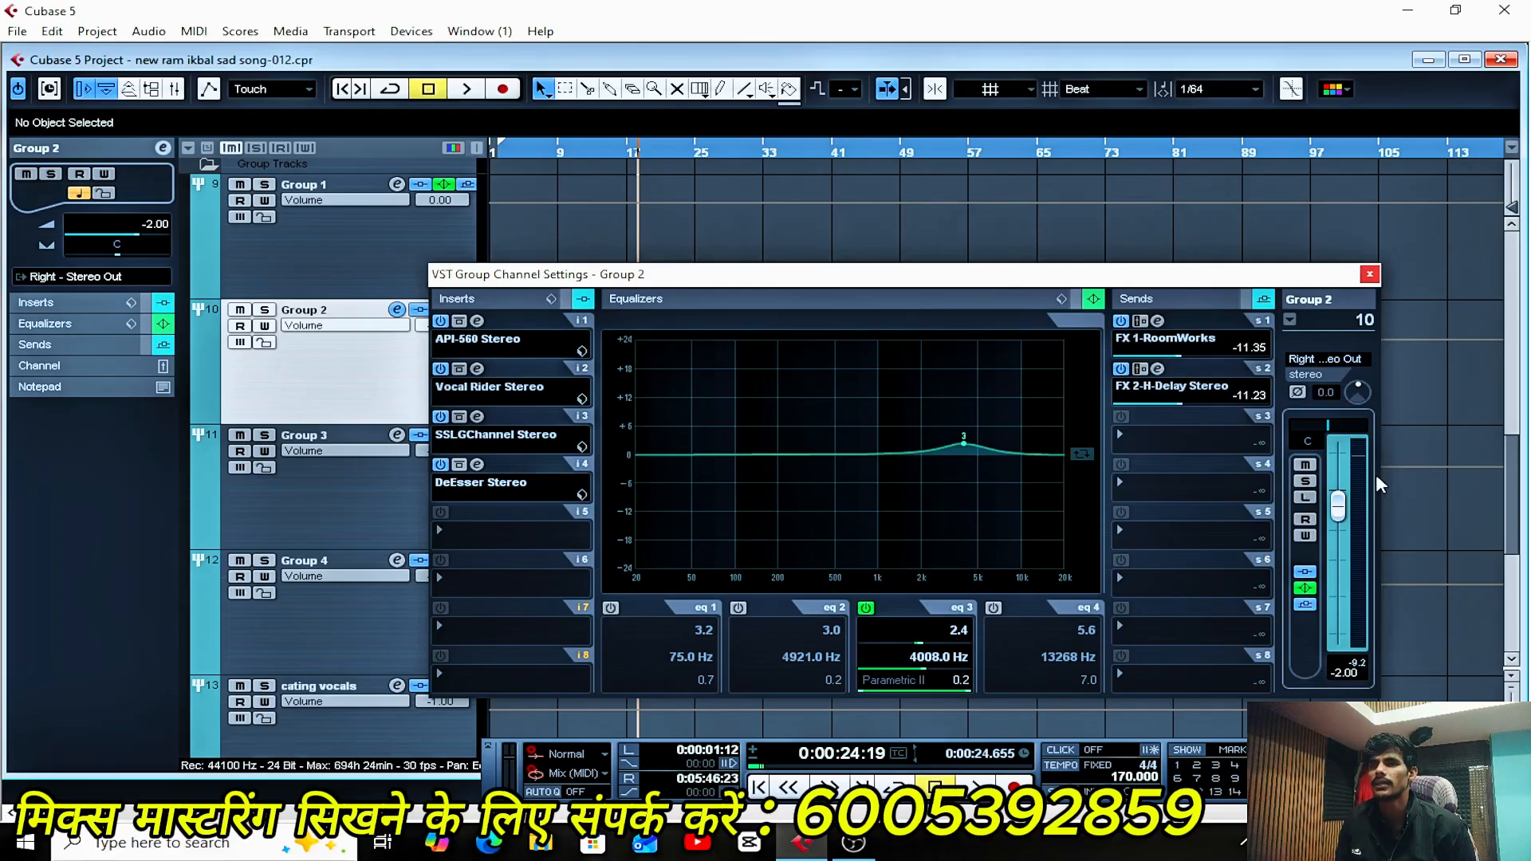
click(1370, 275)
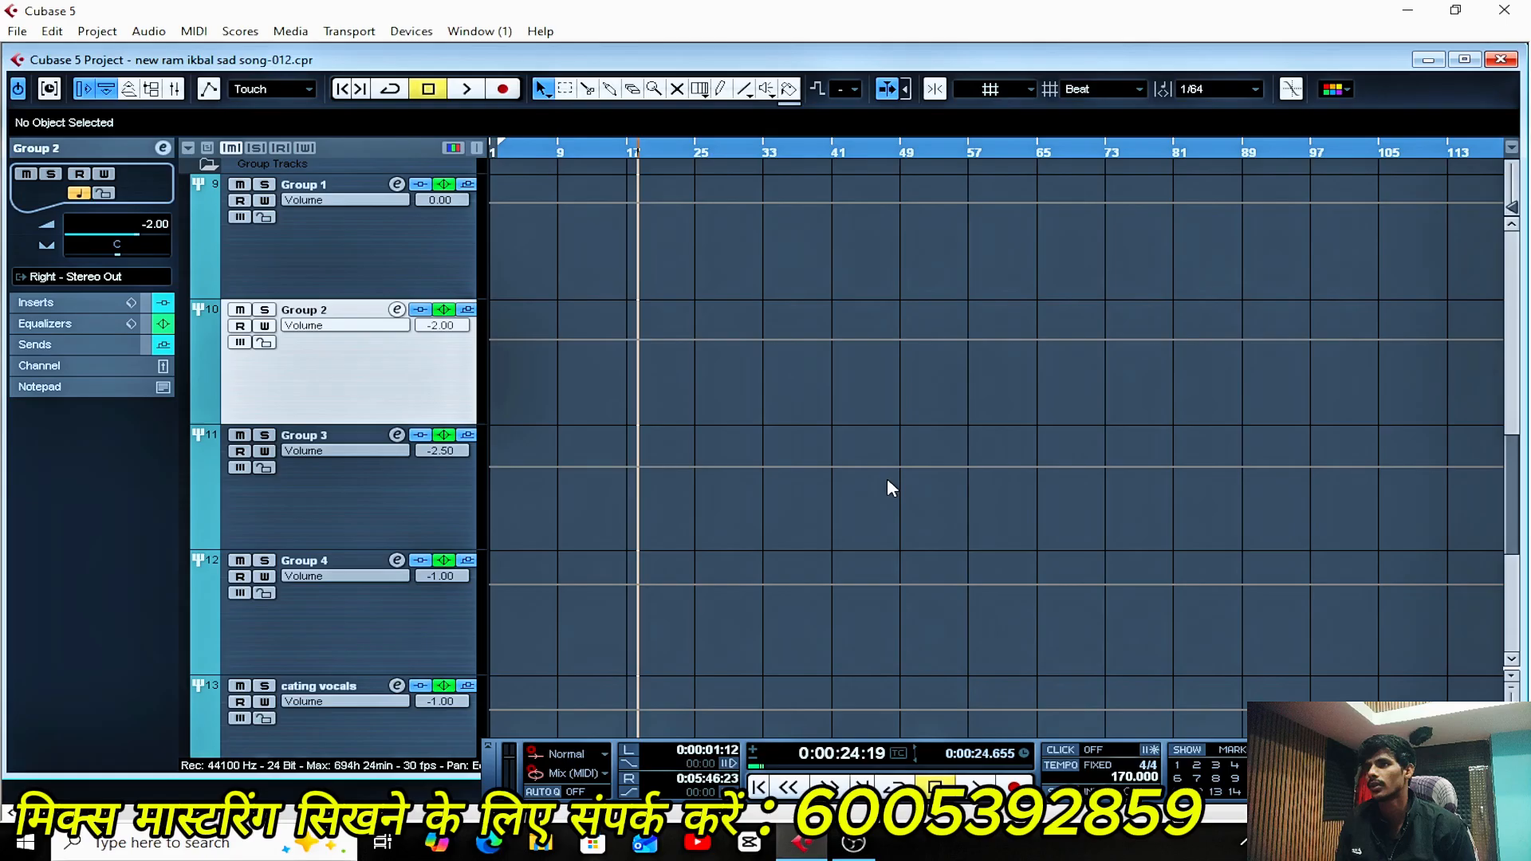
- Review the Group 3 channel settings against those of Group 2 and close them
click(367, 494)
click(397, 435)
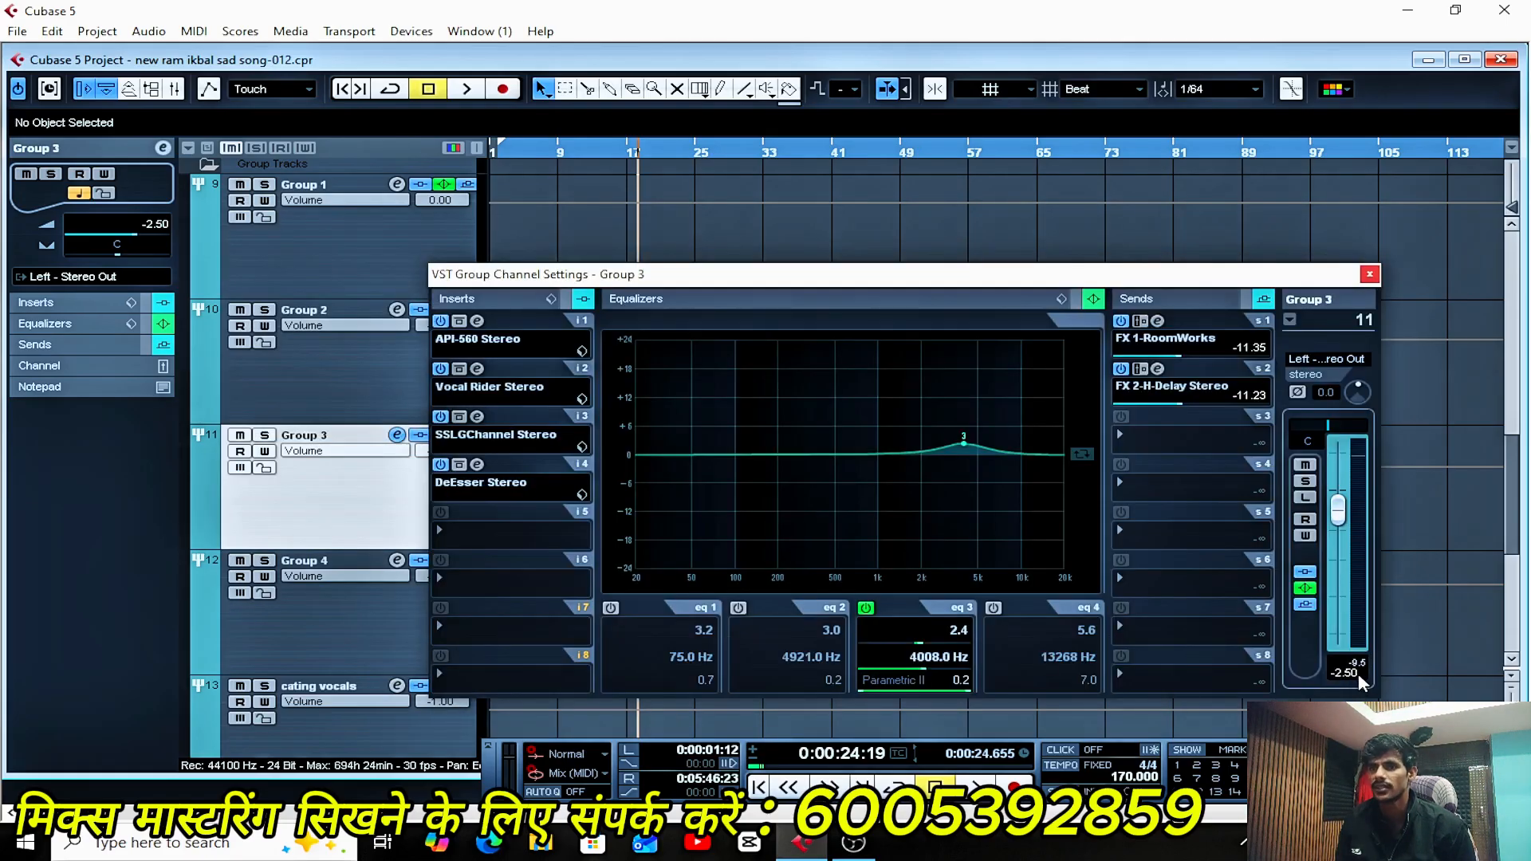
click(1370, 273)
- Examine where the mail vocal, dtty vocals and feamail vocals clips fall along the song timeline
scroll(1055, 488, up, 5)
key(g)
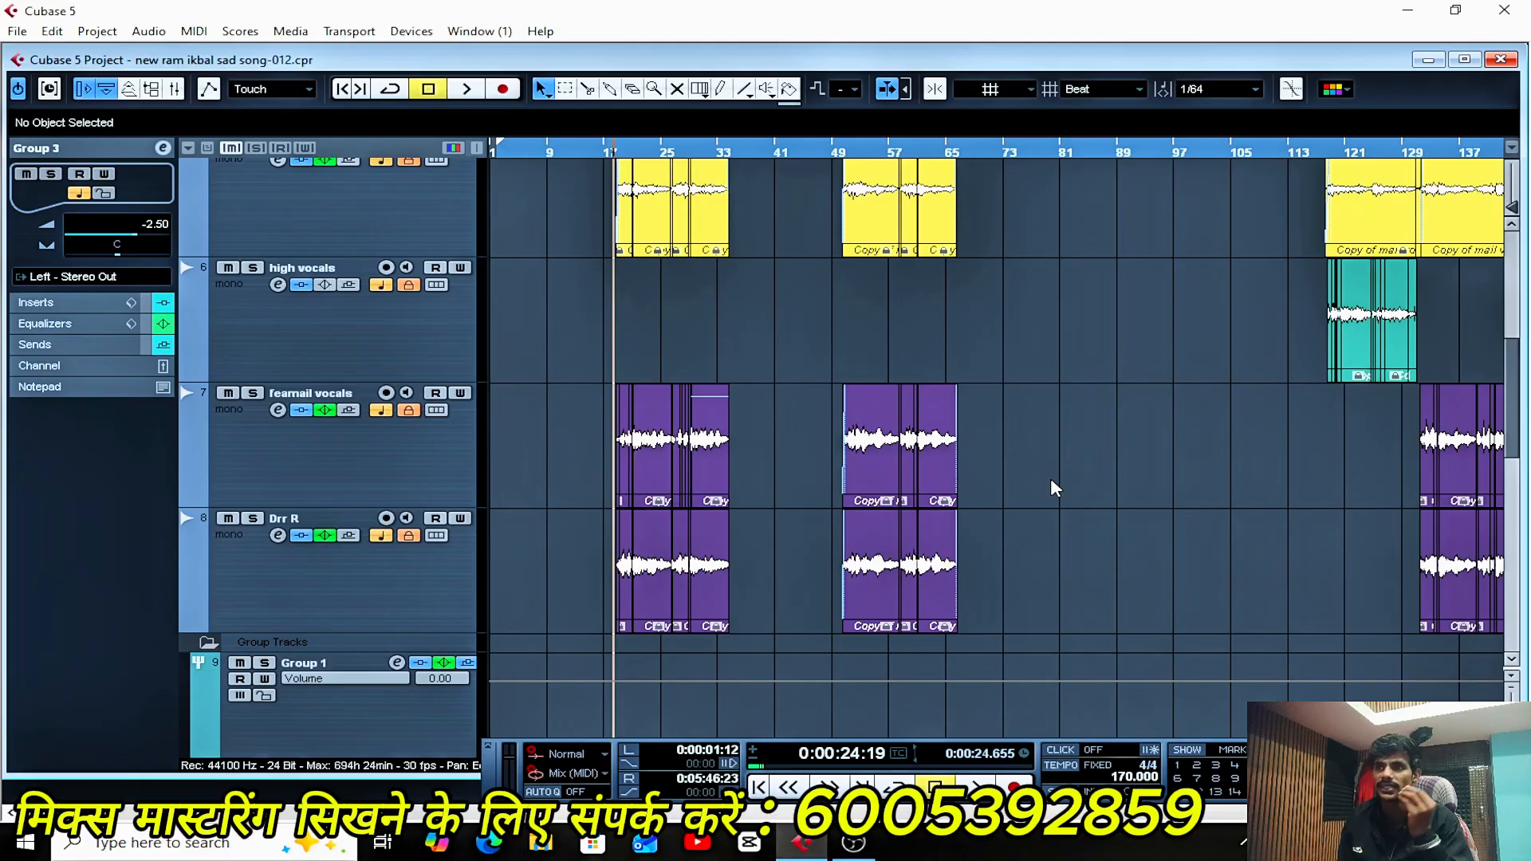
key(g)
key(g)
key(g)
key(g)
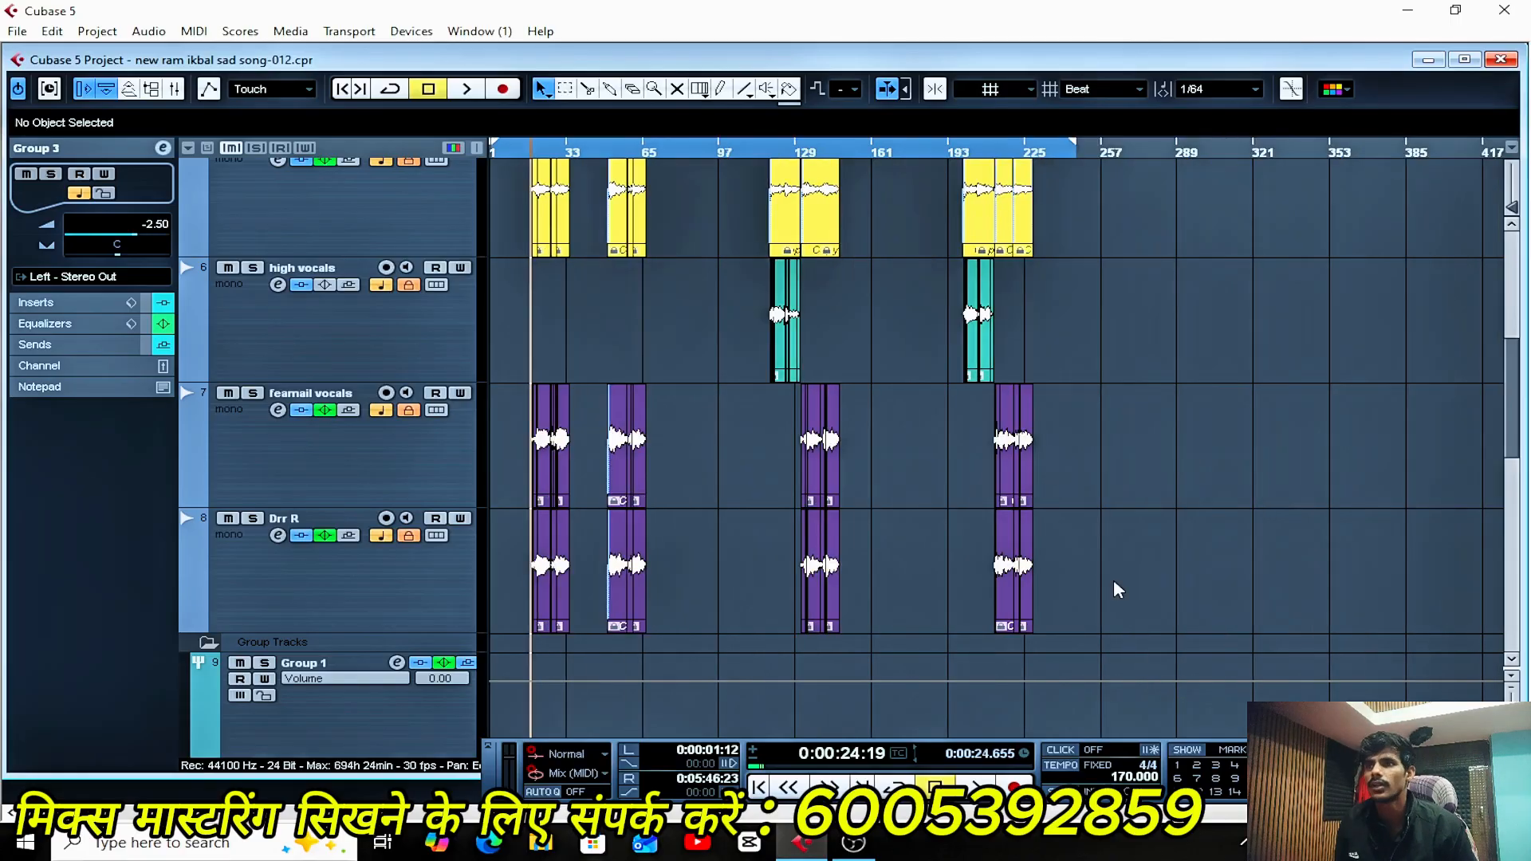
scroll(1113, 579, up, 3)
key(h)
key(h)
key(h)
key(h)
key(g)
key(g)
key(g)
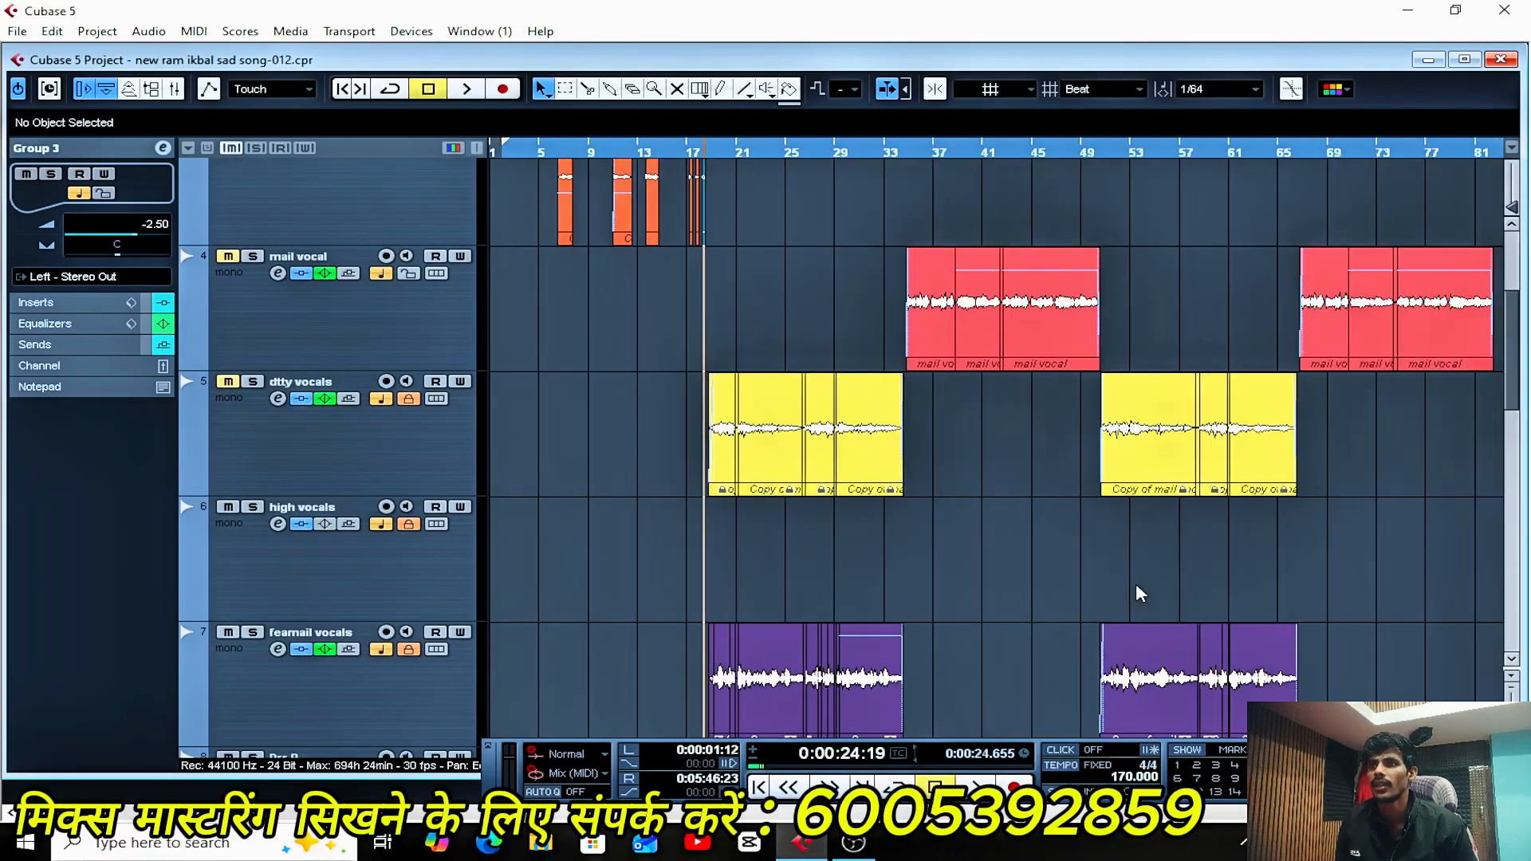
key(h)
key(h)
key(h)
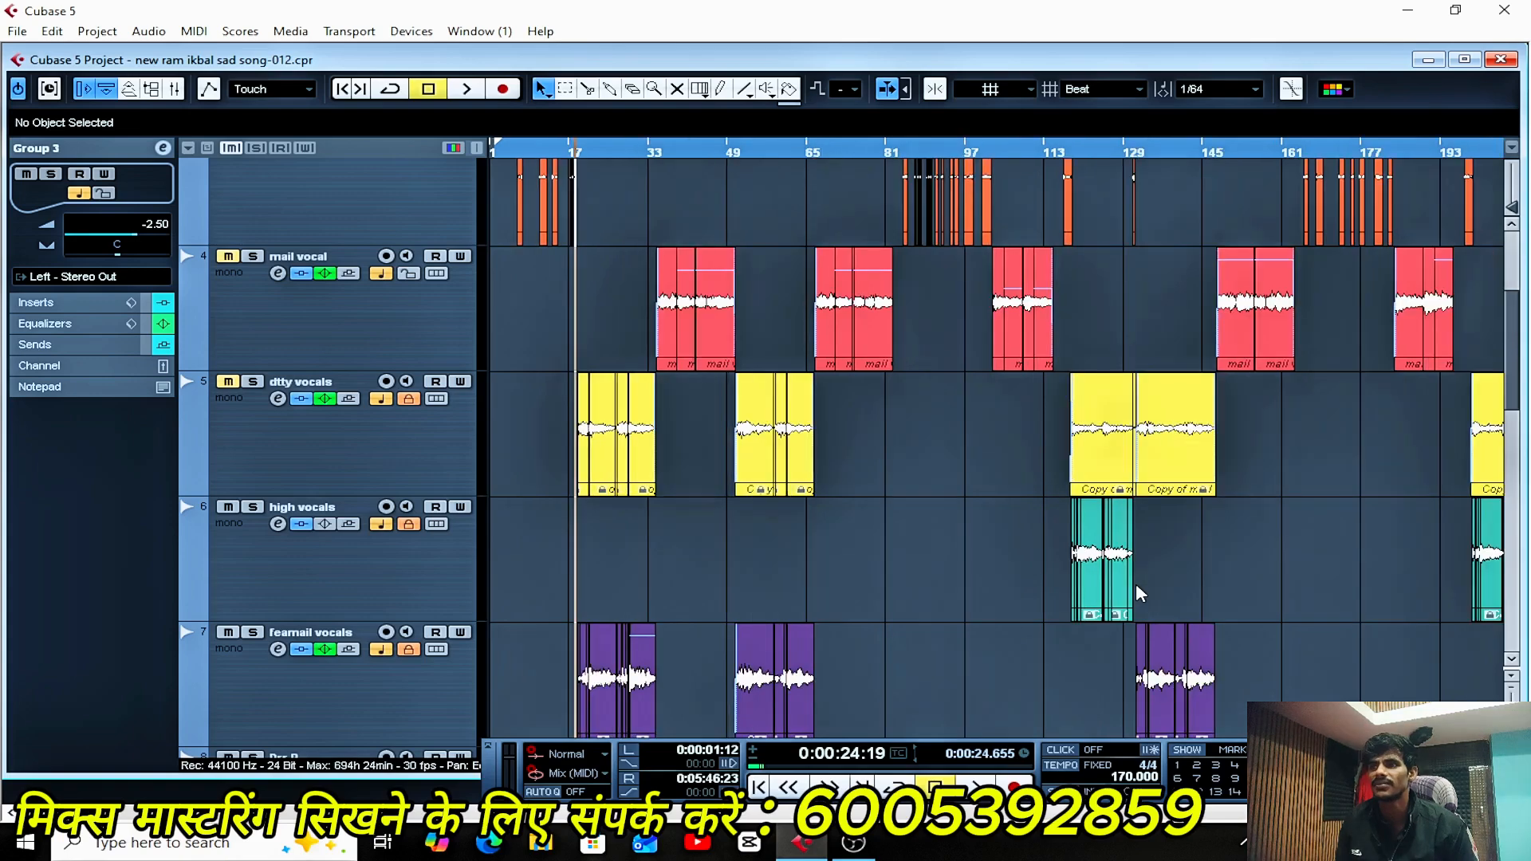
key(g)
key(g)
key(g)
key(g)
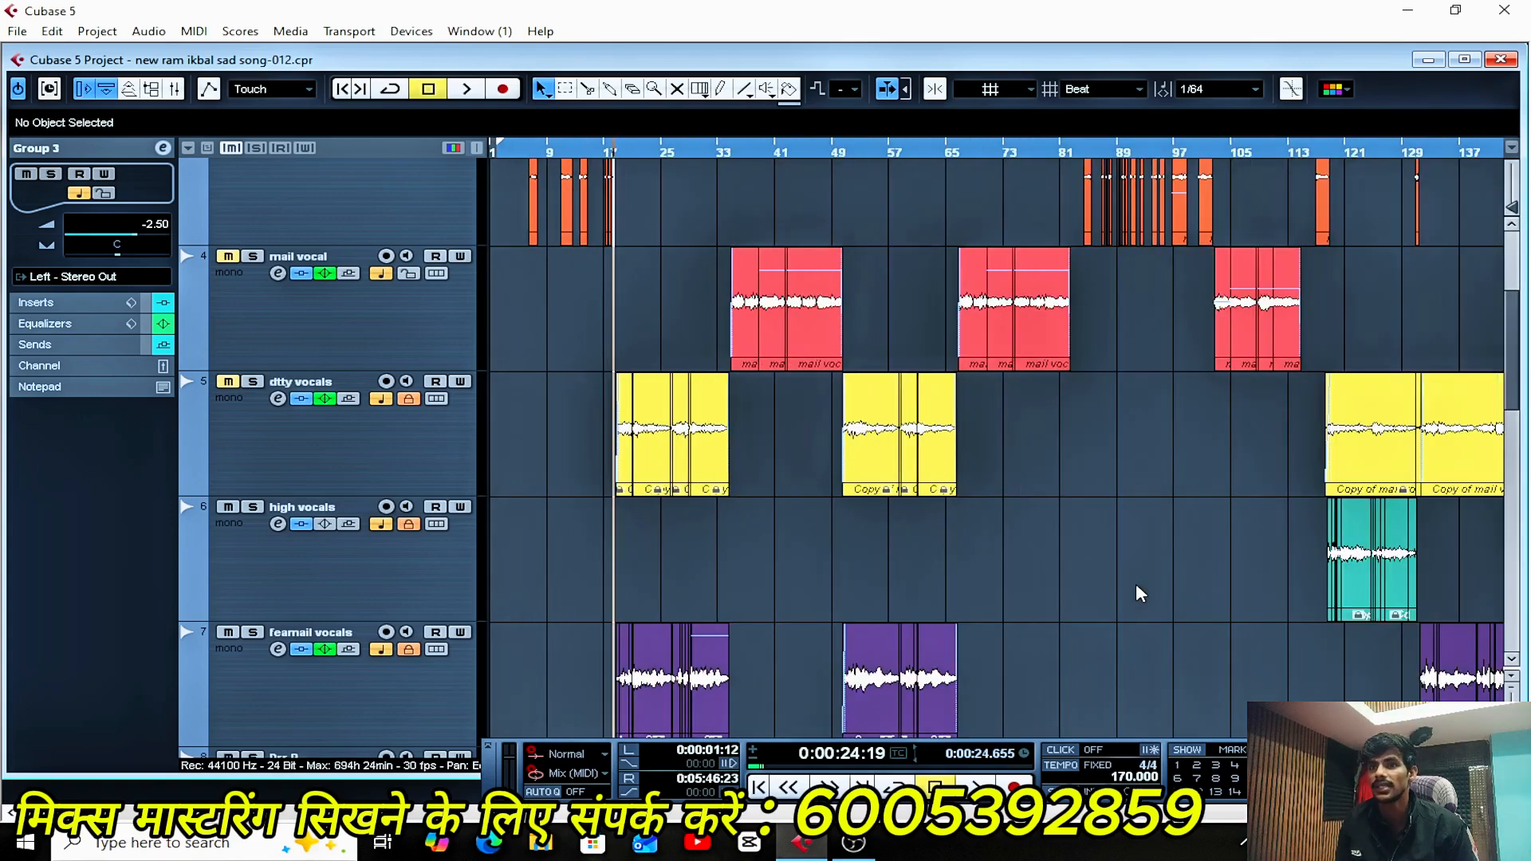
- Examine how the high vocals clips and the paired feamail vocals and Drr R clips are spread across the song
scroll(1338, 588, down, 1)
scroll(1337, 587, down, 1)
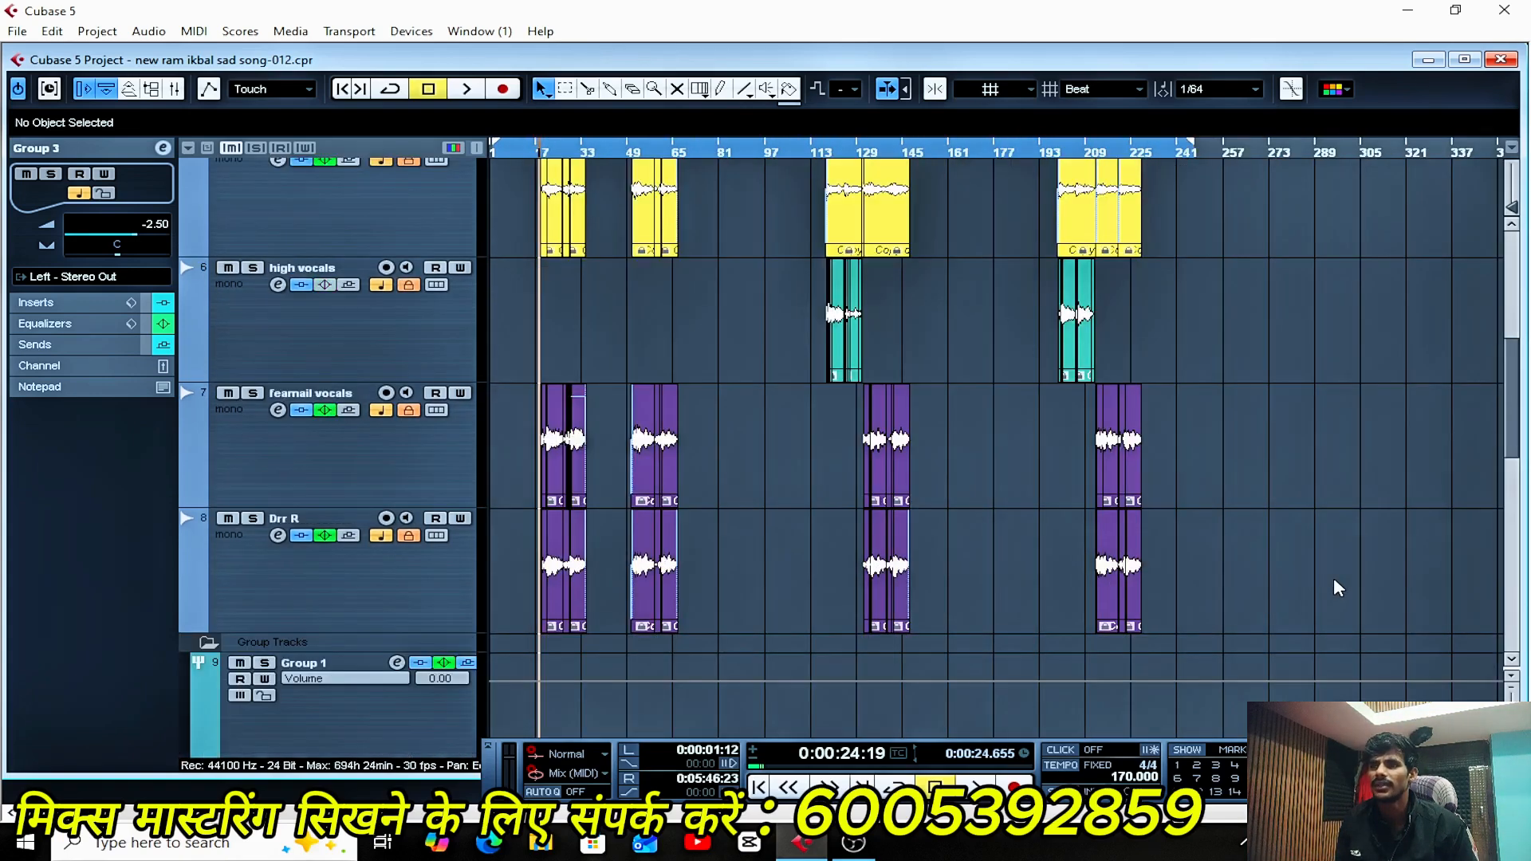
key(h)
key(h)
key(h)
key(h)
key(h)
key(h)
key(h)
key(h)
key(h)
key(h)
key(h)
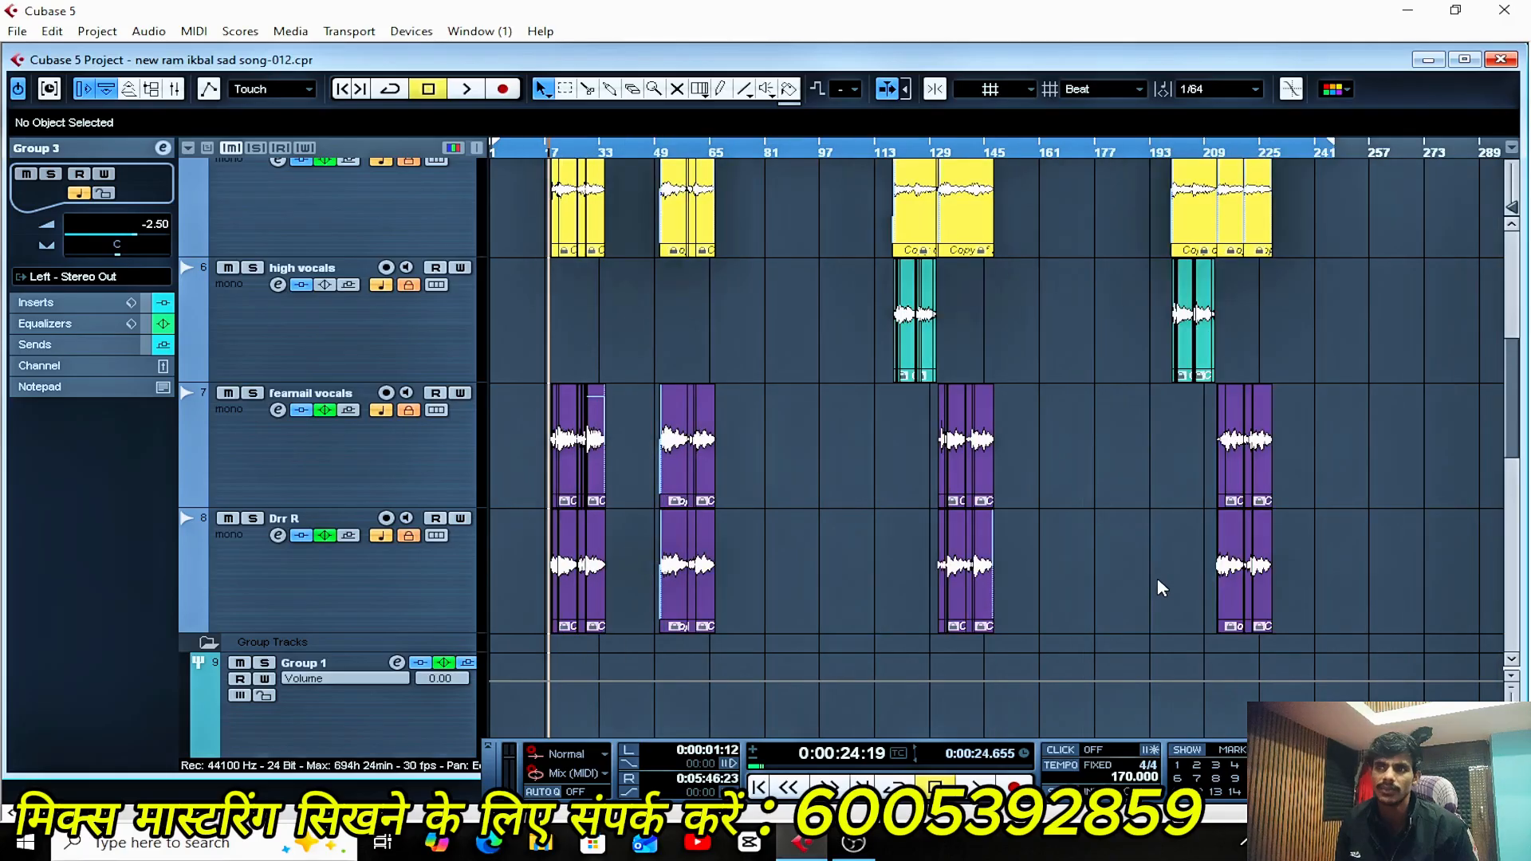
key(g)
key(g)
key(g)
key(g)
key(g)
key(g)
key(g)
key(g)
key(g)
- Compare the placement of the catingh 2, mail vocal and dtty vocals clips with the feamail vocals and Drr R sections
scroll(1287, 652, up, 3)
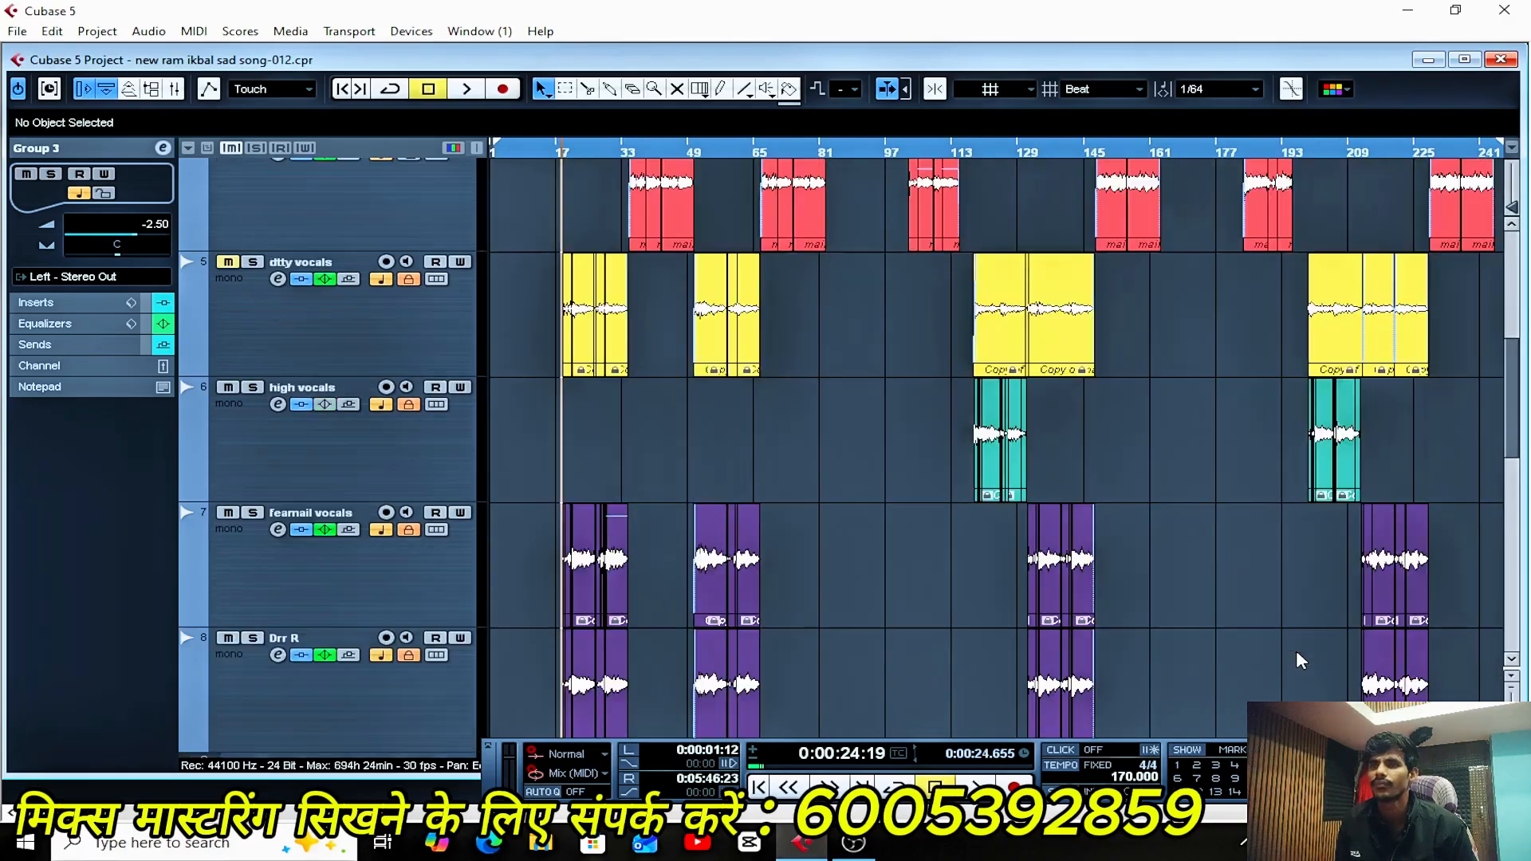
key(h)
key(h)
key(h)
key(g)
key(g)
key(g)
key(g)
key(g)
key(g)
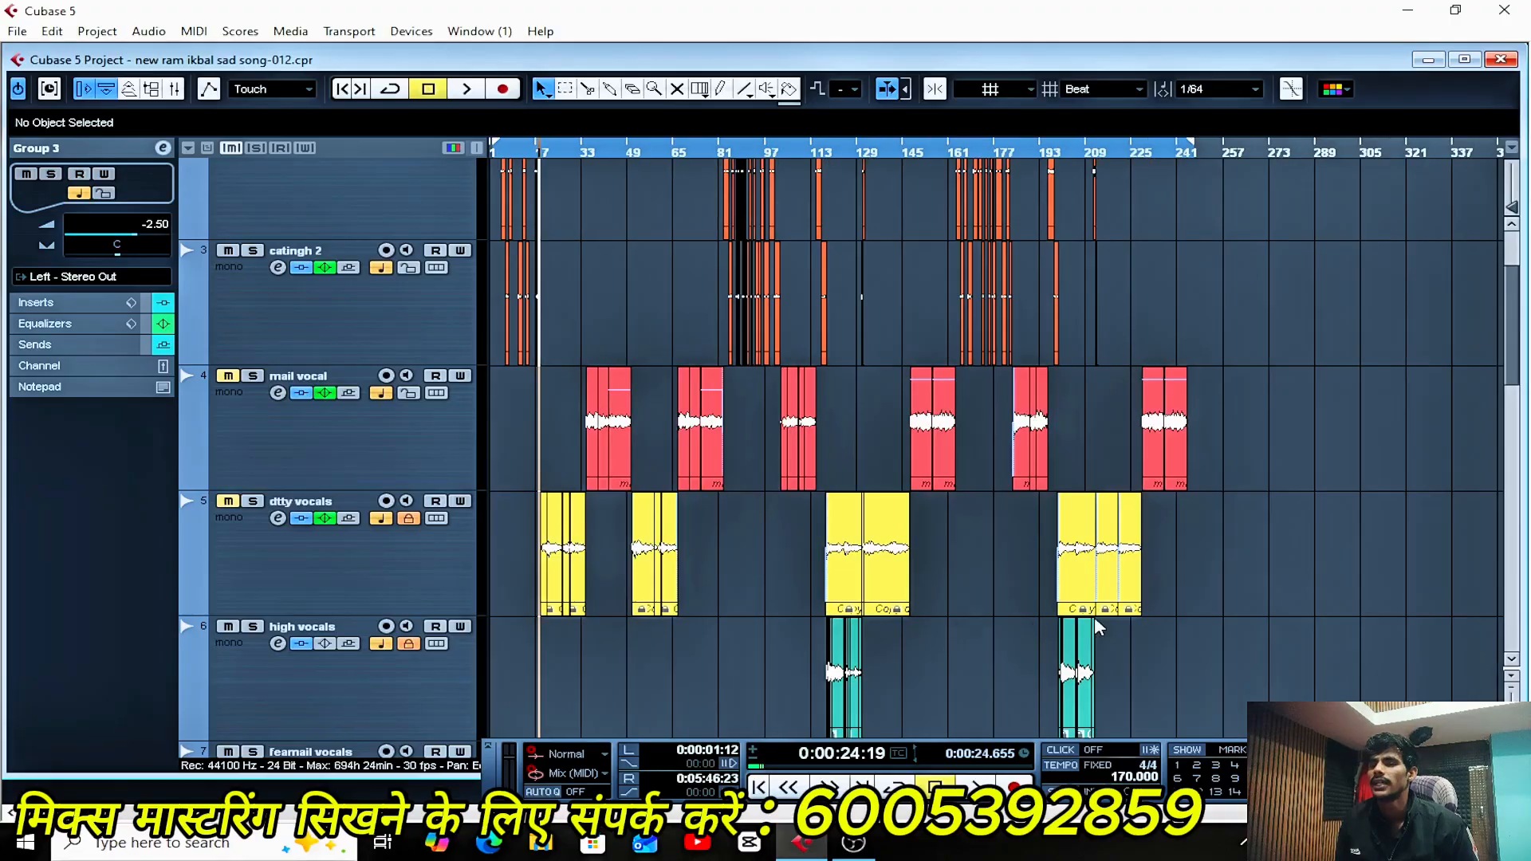
scroll(1252, 606, up, 1)
scroll(1252, 606, down, 1)
key(h)
key(h)
key(h)
key(h)
key(h)
key(h)
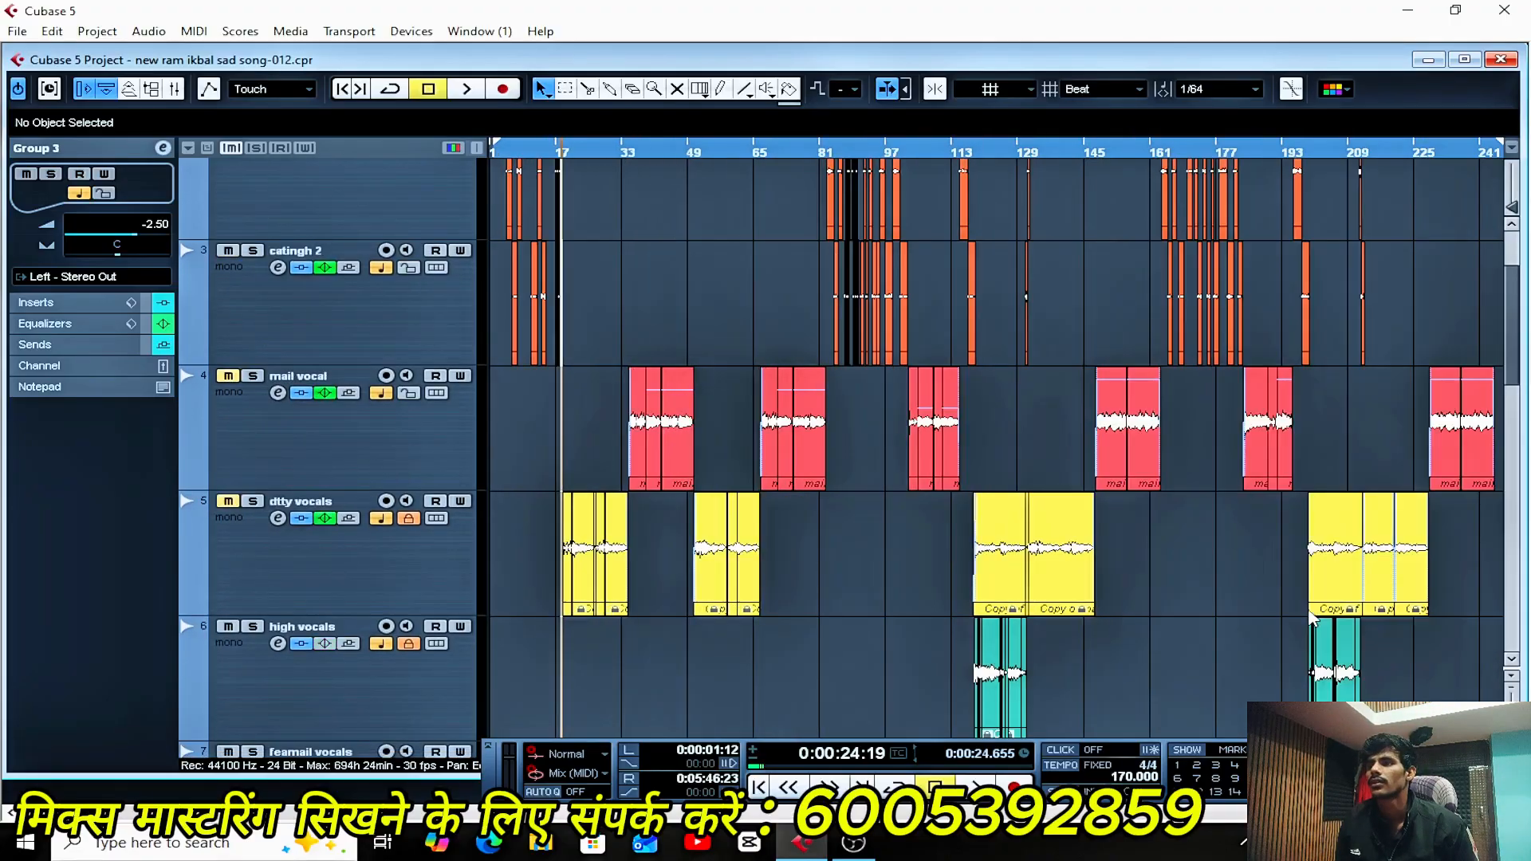
scroll(1194, 619, down, 2)
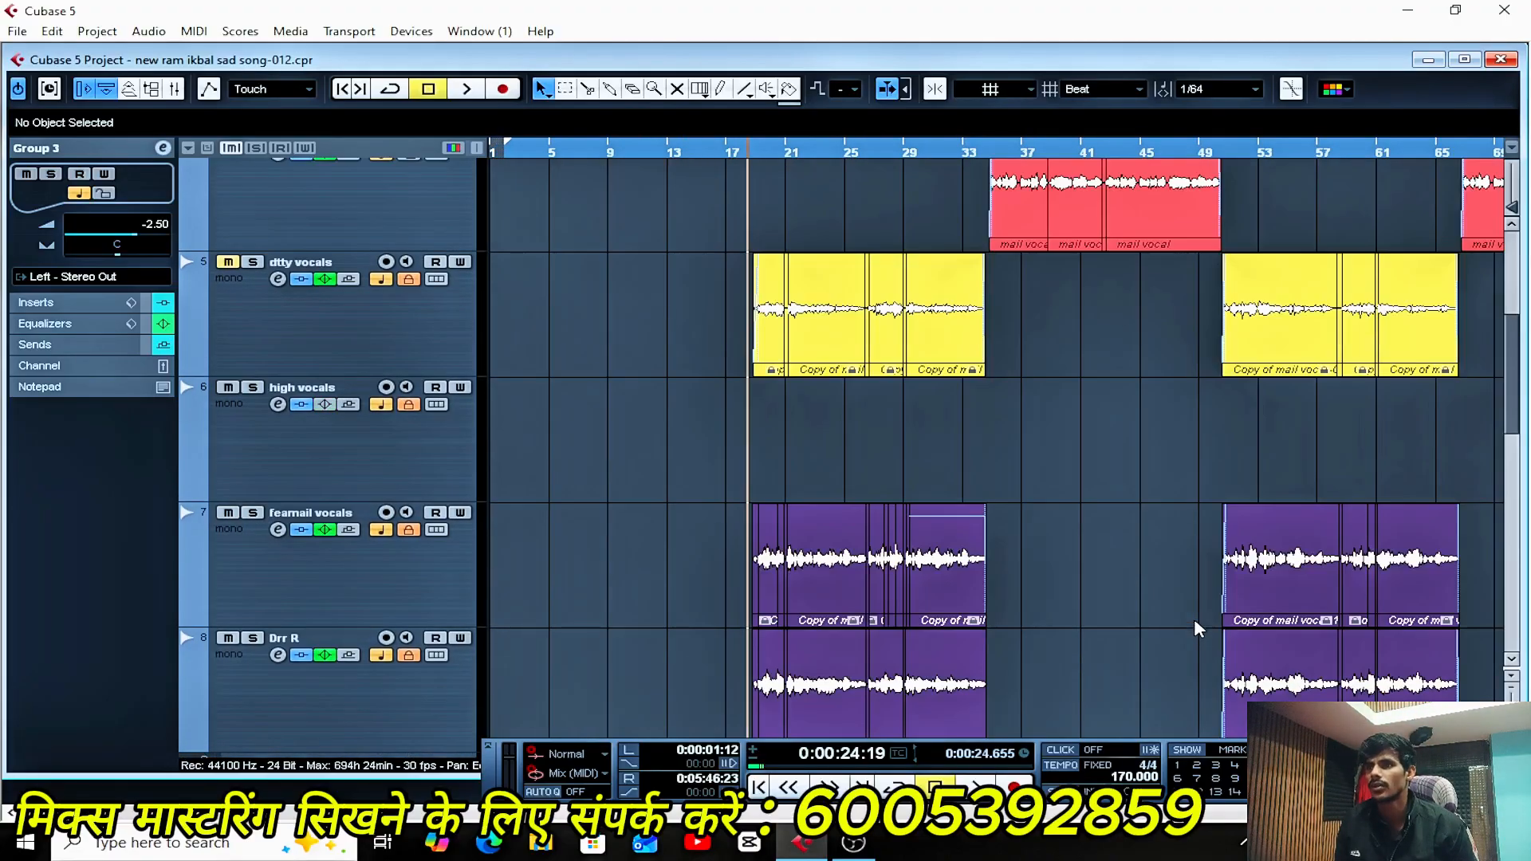
- Play the first feamail vocals and Drr R section and check the Group 2 and Group 3 level meters
key(space)
key(g)
key(g)
key(g)
key(g)
key(g)
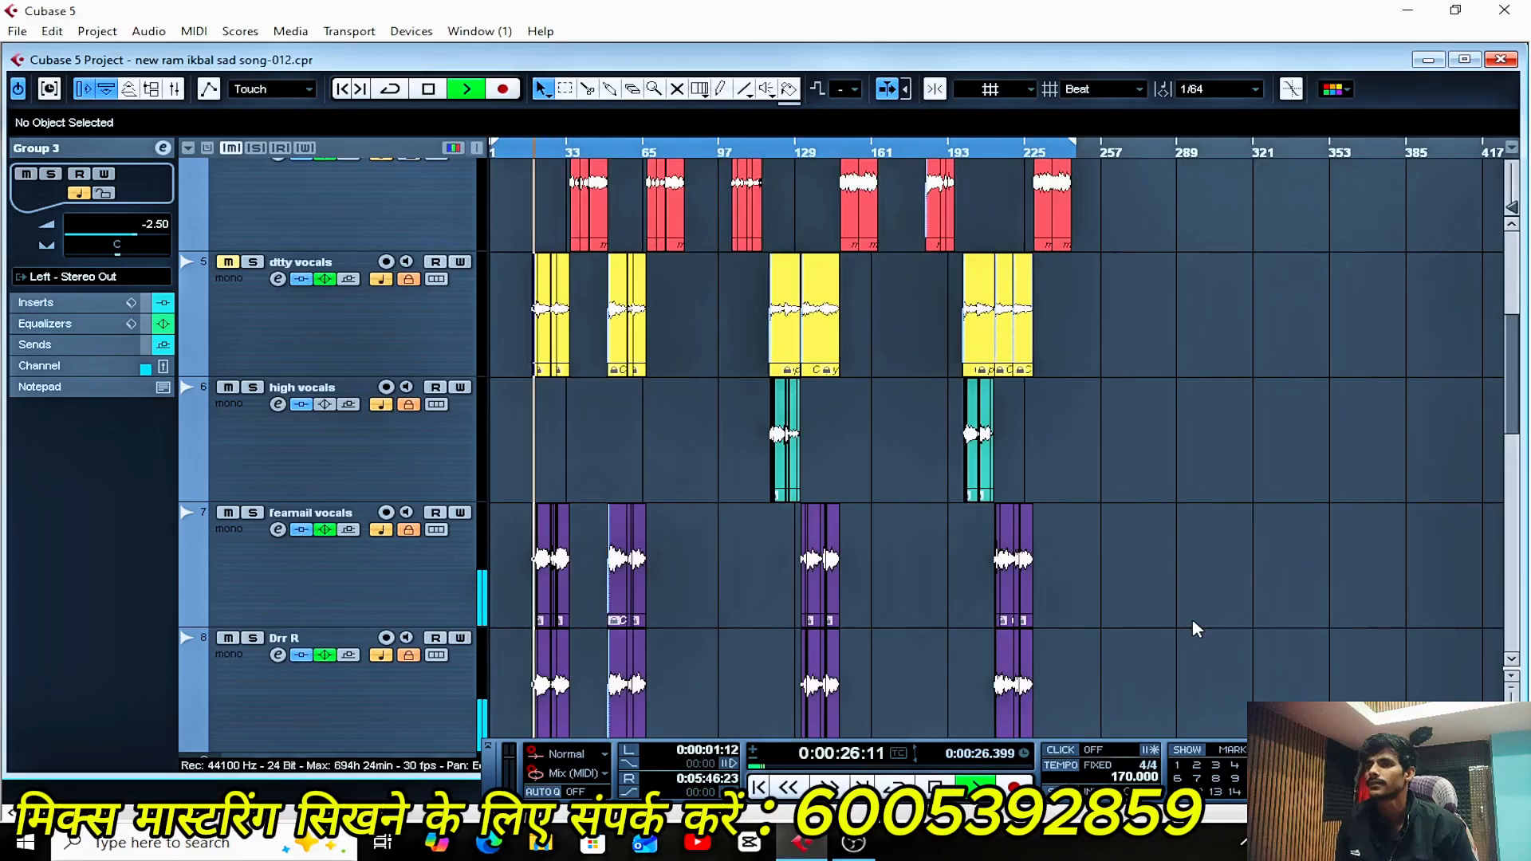
scroll(1218, 601, down, 3)
scroll(1220, 613, up, 1)
scroll(1221, 612, down, 6)
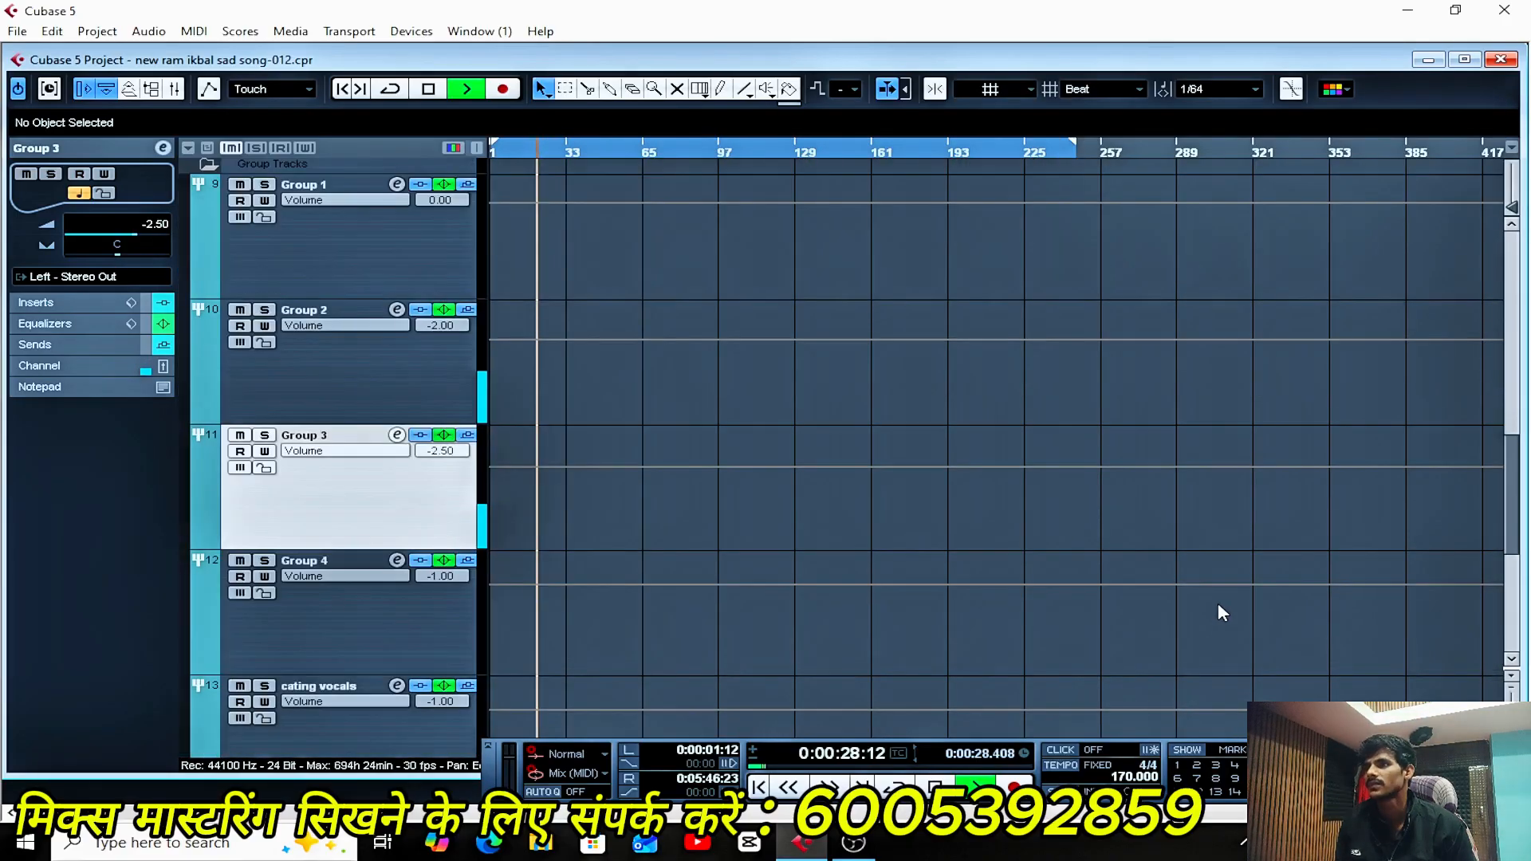
scroll(1220, 612, up, 8)
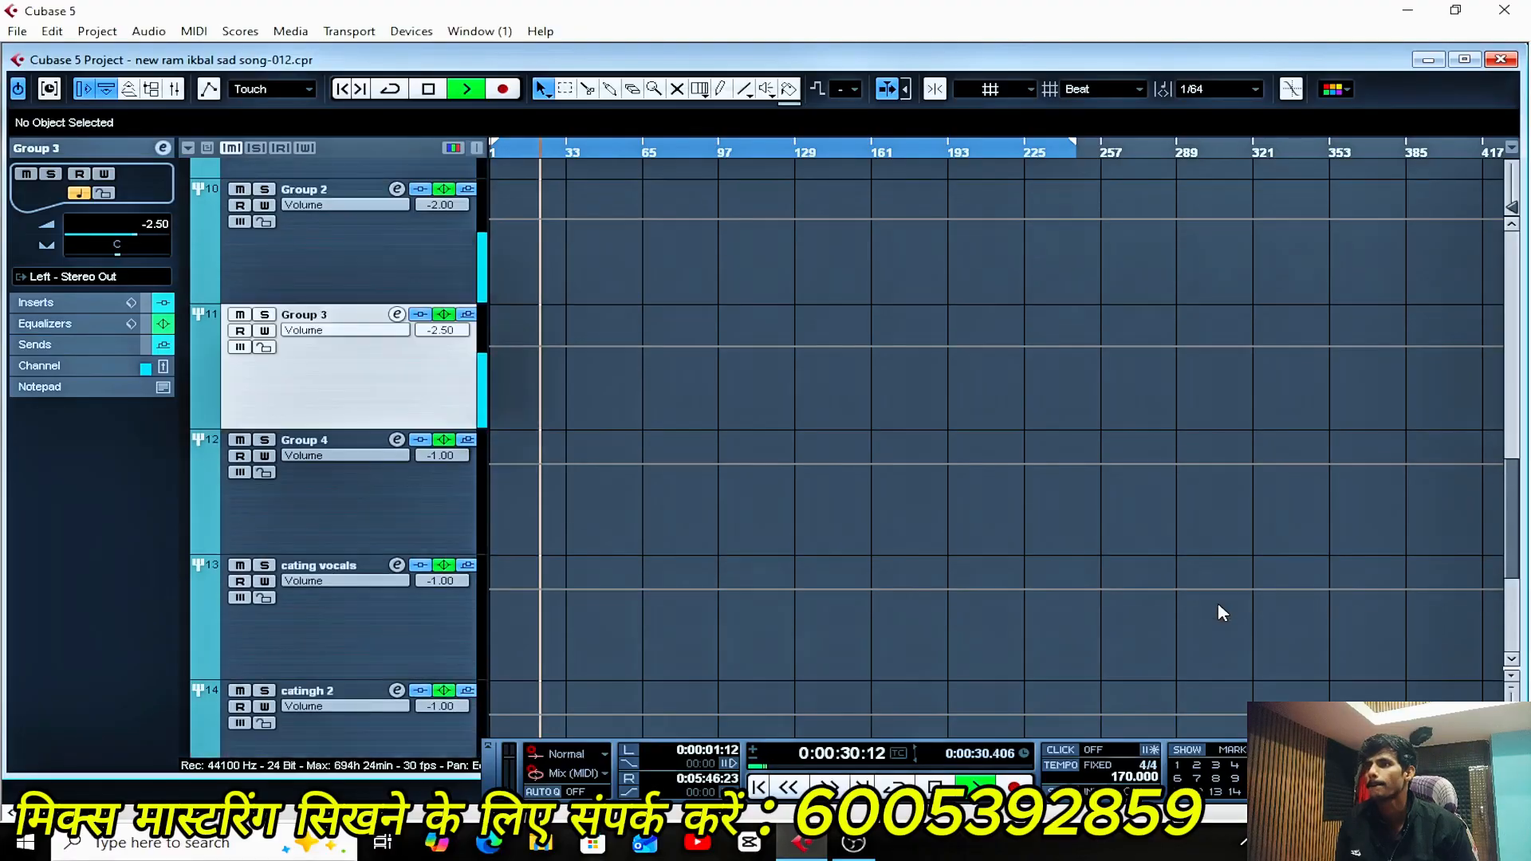
scroll(1218, 601, up, 2)
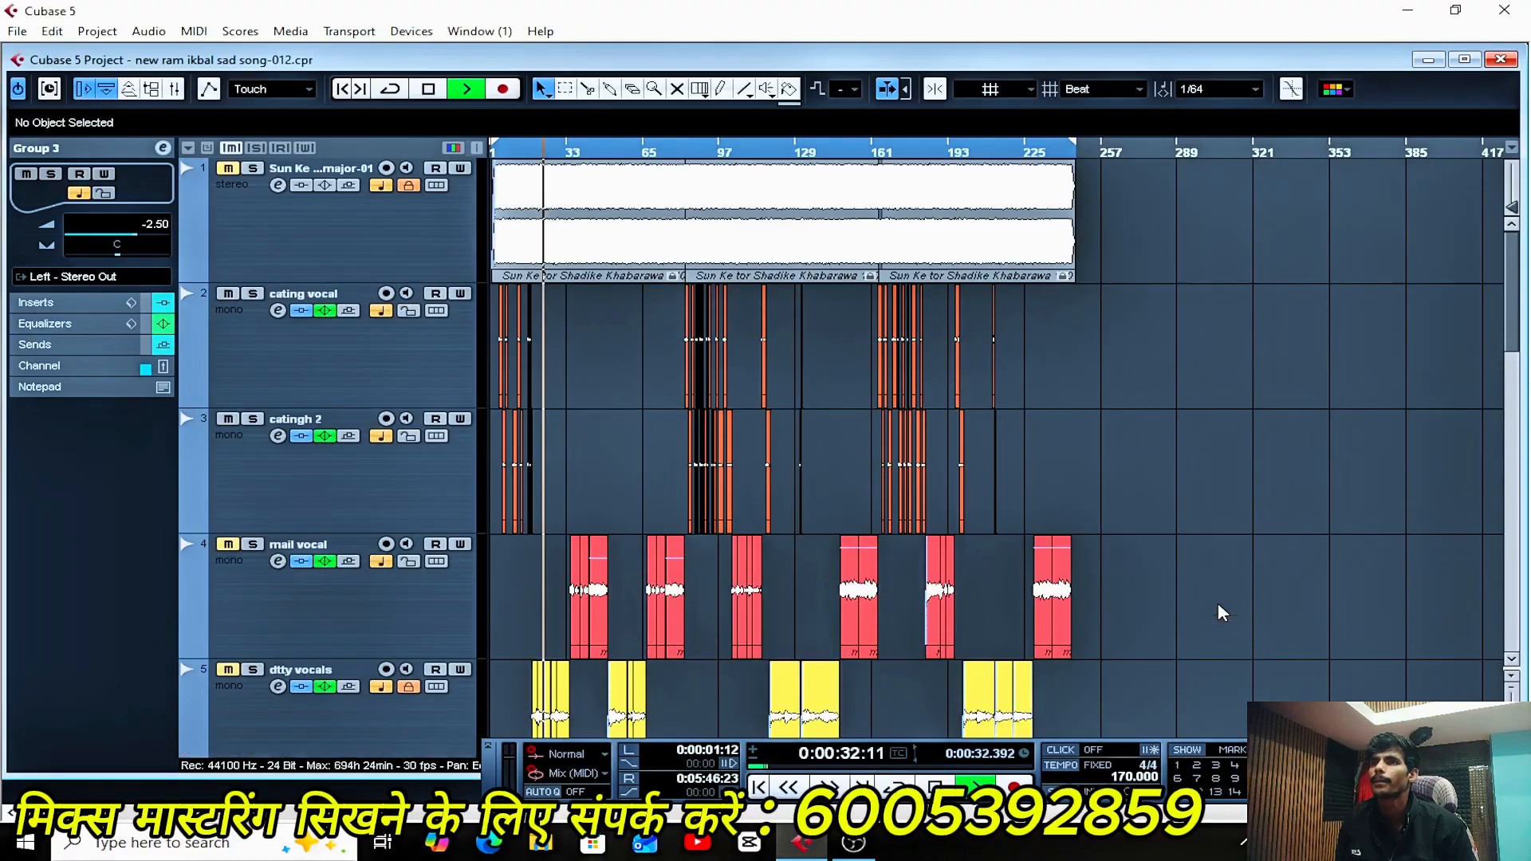
- Follow playback of the first feamail vocals and Drr R section from the upper tracks down to the group buses
key(h)
key(h)
key(h)
key(h)
key(h)
key(g)
key(g)
key(g)
key(g)
key(g)
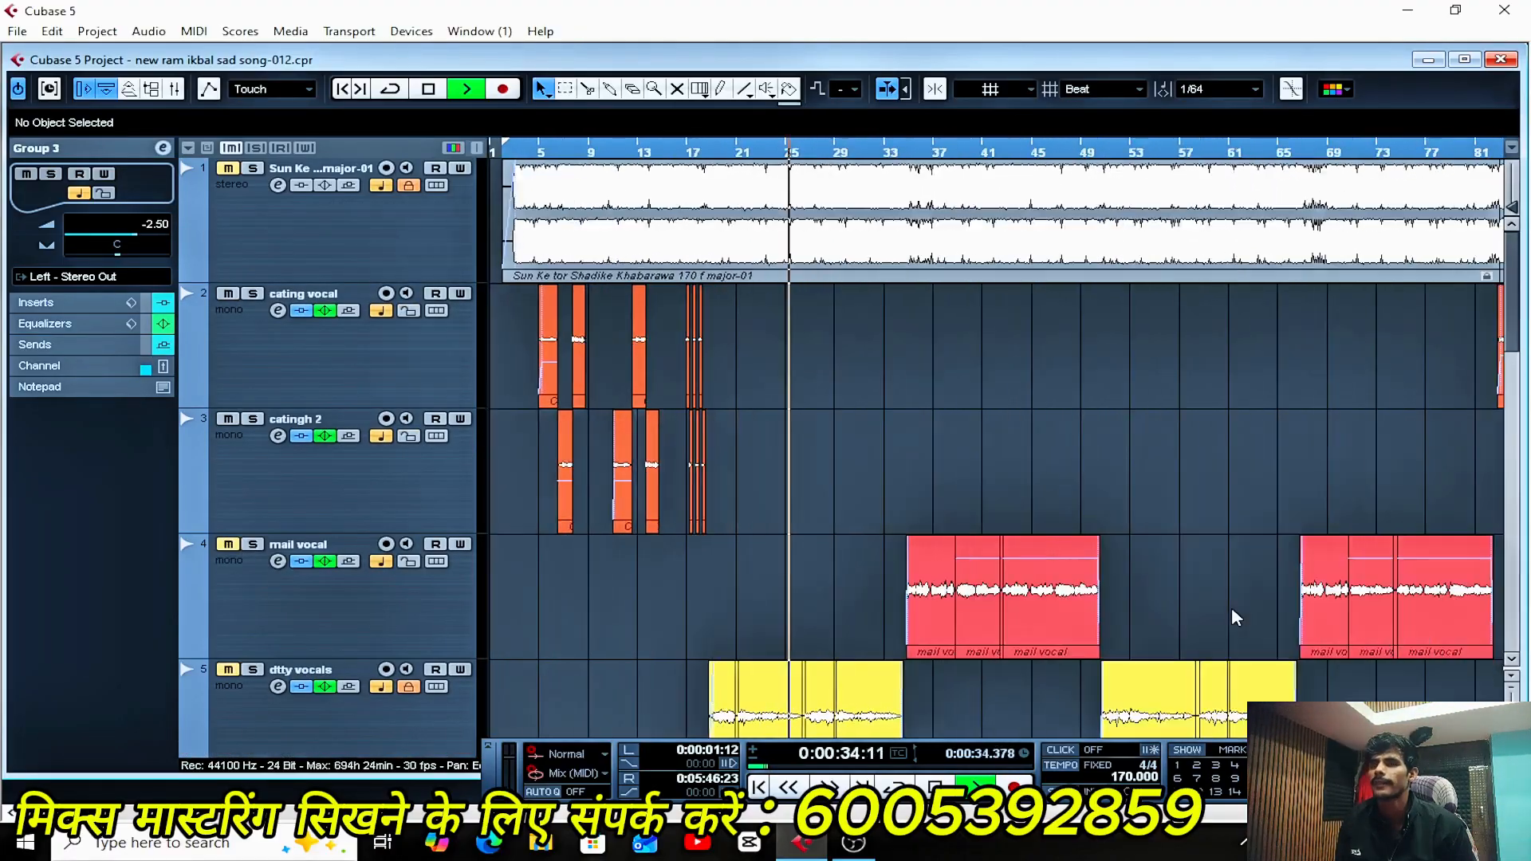
scroll(1268, 606, down, 3)
scroll(1296, 601, down, 4)
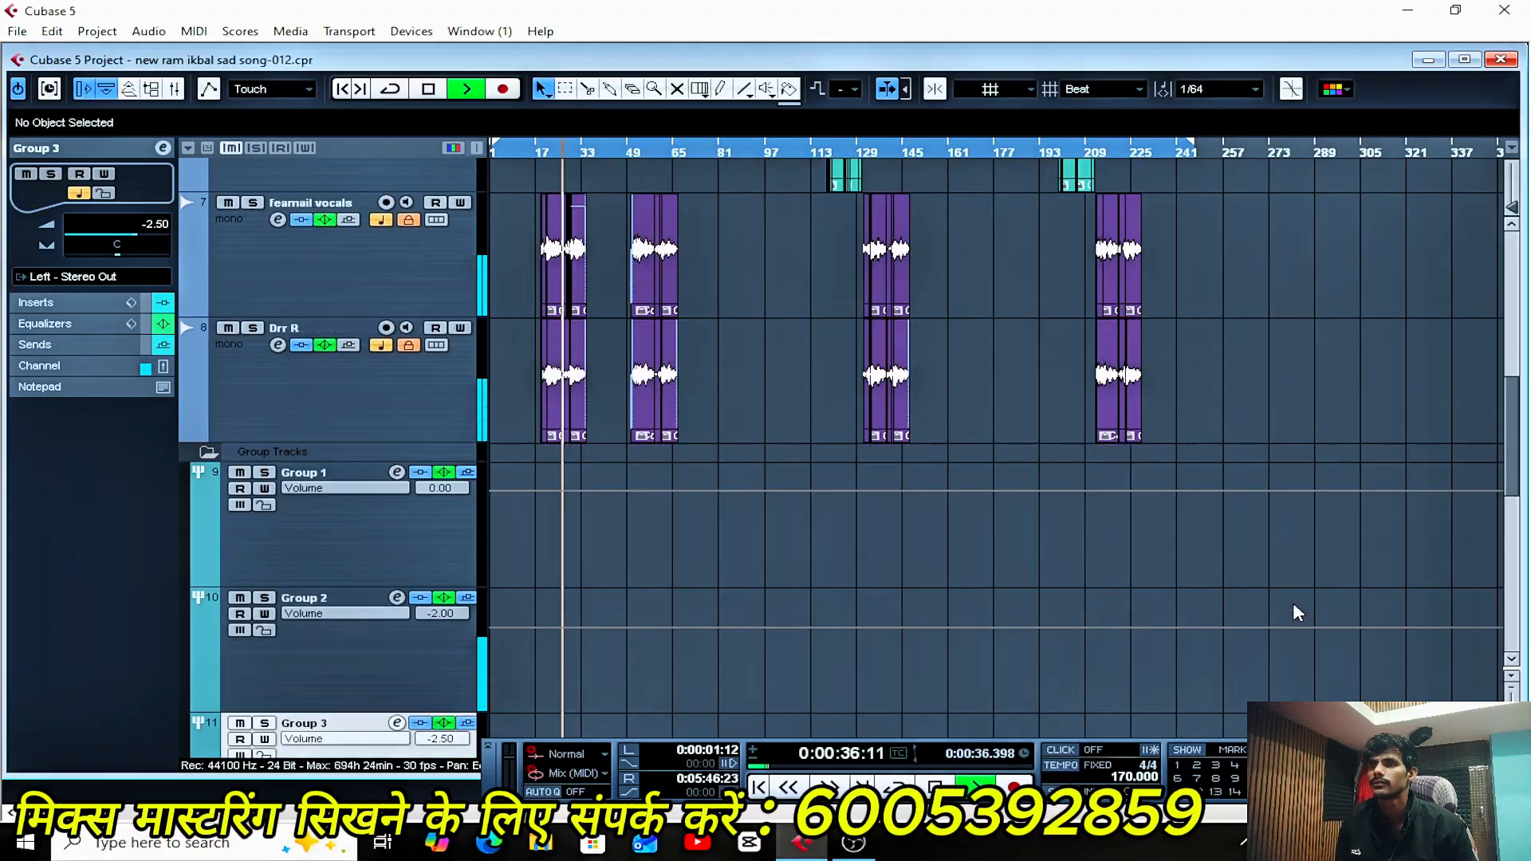
- Examine the waveforms of the first dtty vocals, feamail vocals and Drr R clips up close during playback
scroll(1294, 602, up, 4)
key(h)
key(h)
key(h)
key(h)
key(h)
key(h)
key(h)
key(h)
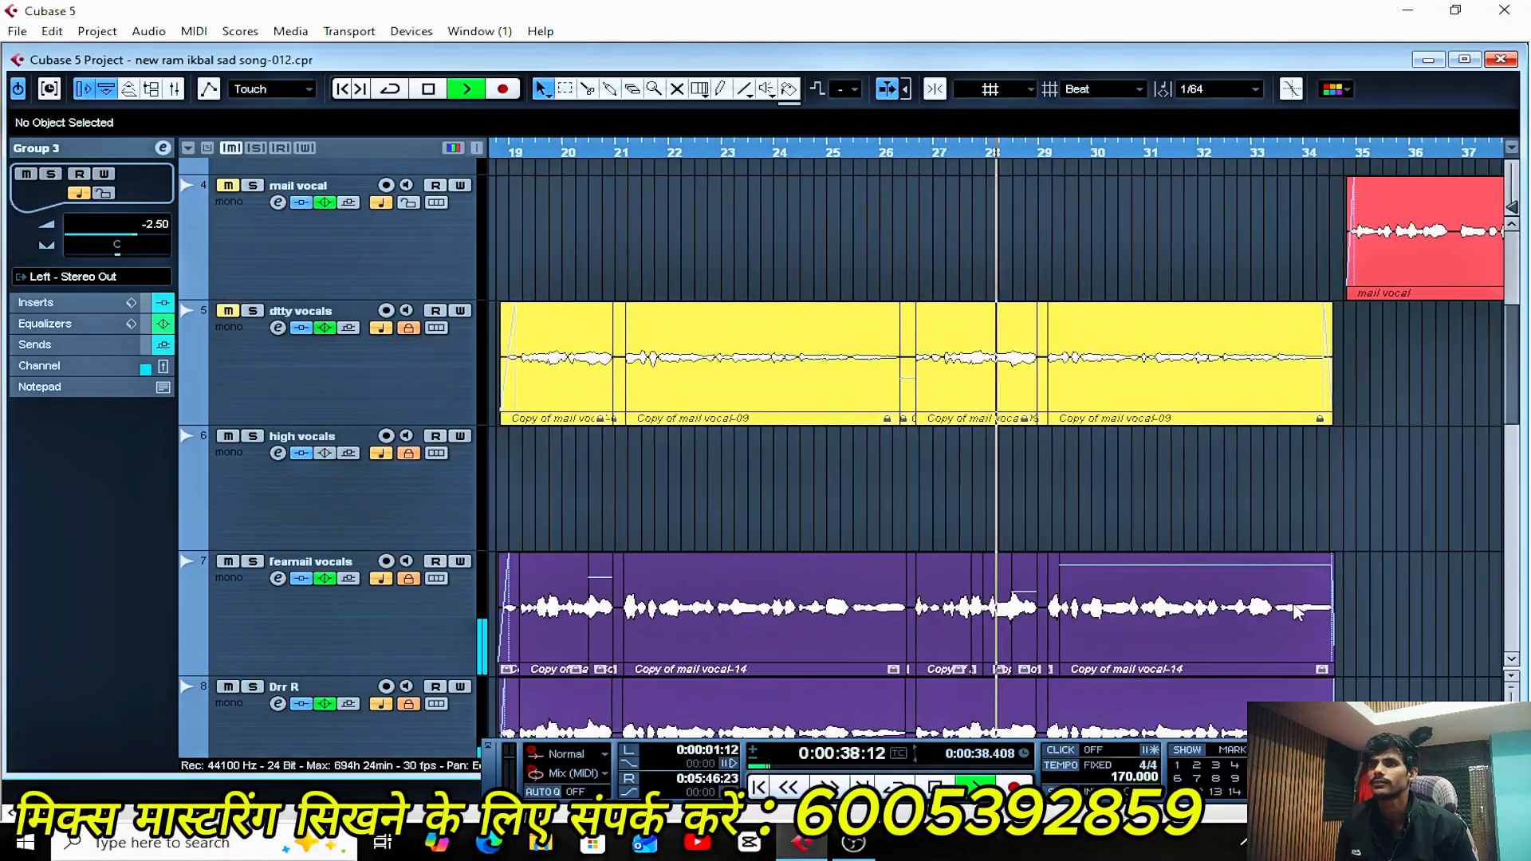
key(g)
key(g)
key(g)
key(g)
key(g)
key(g)
key(g)
key(h)
key(h)
key(h)
key(h)
key(h)
key(h)
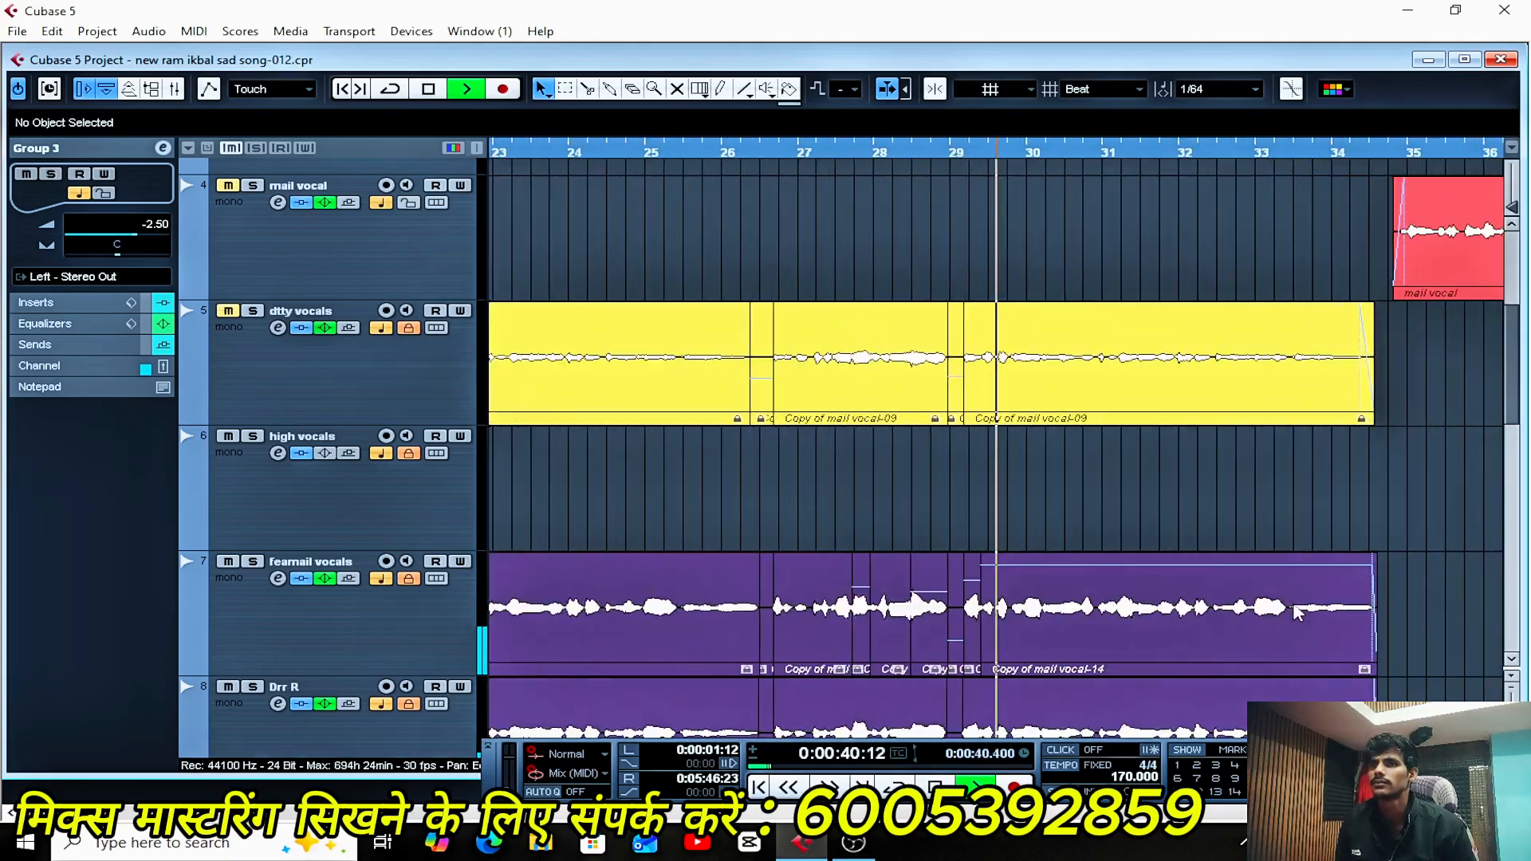
key(g)
key(g)
key(g)
key(g)
key(g)
key(g)
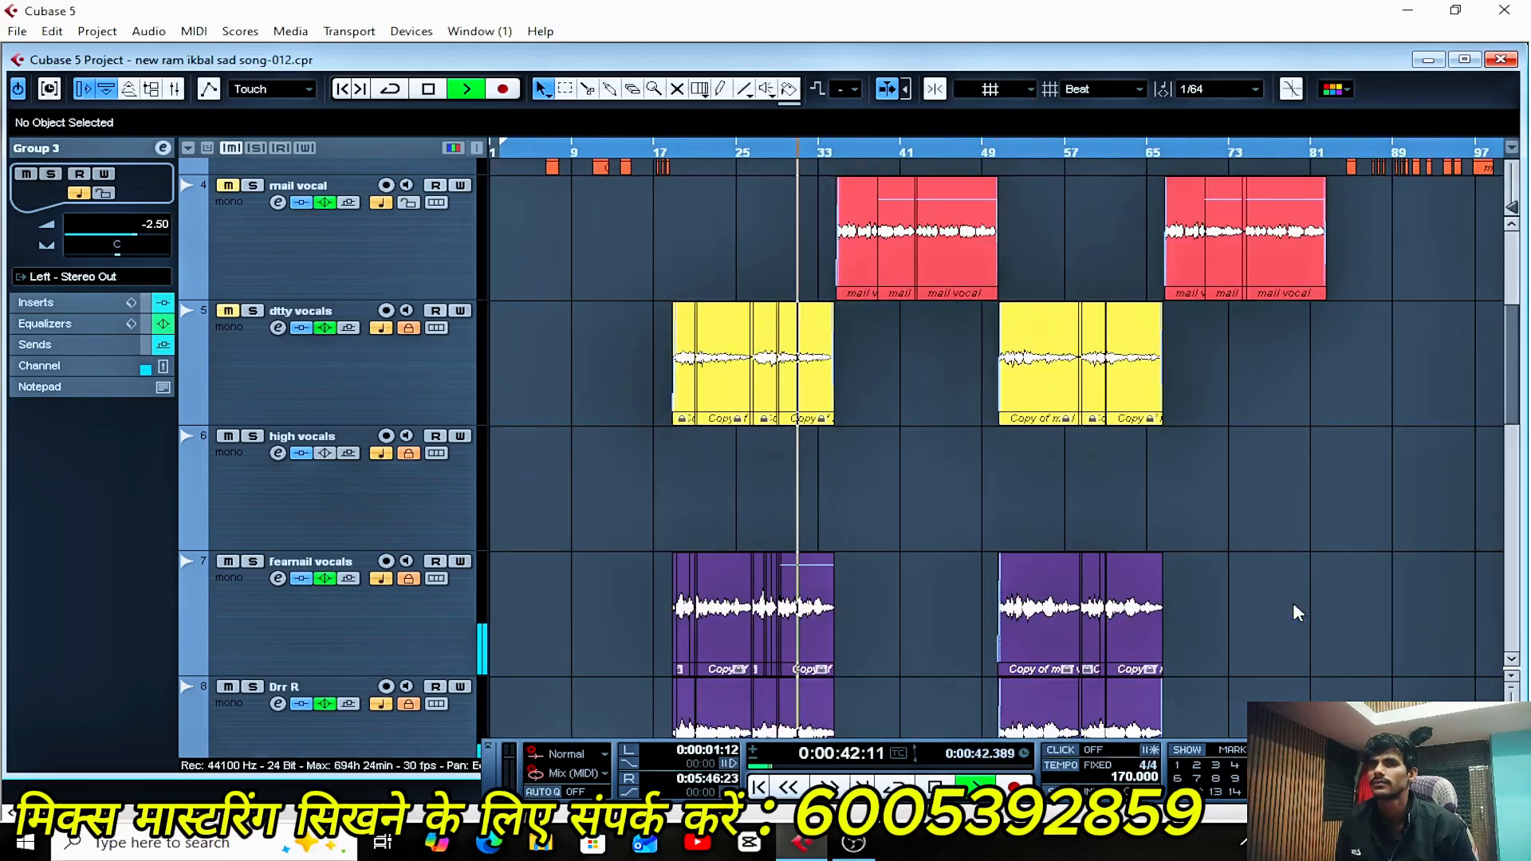
- Follow playback from the end of the first feamail vocals section into the first mail vocal section
key(g)
key(g)
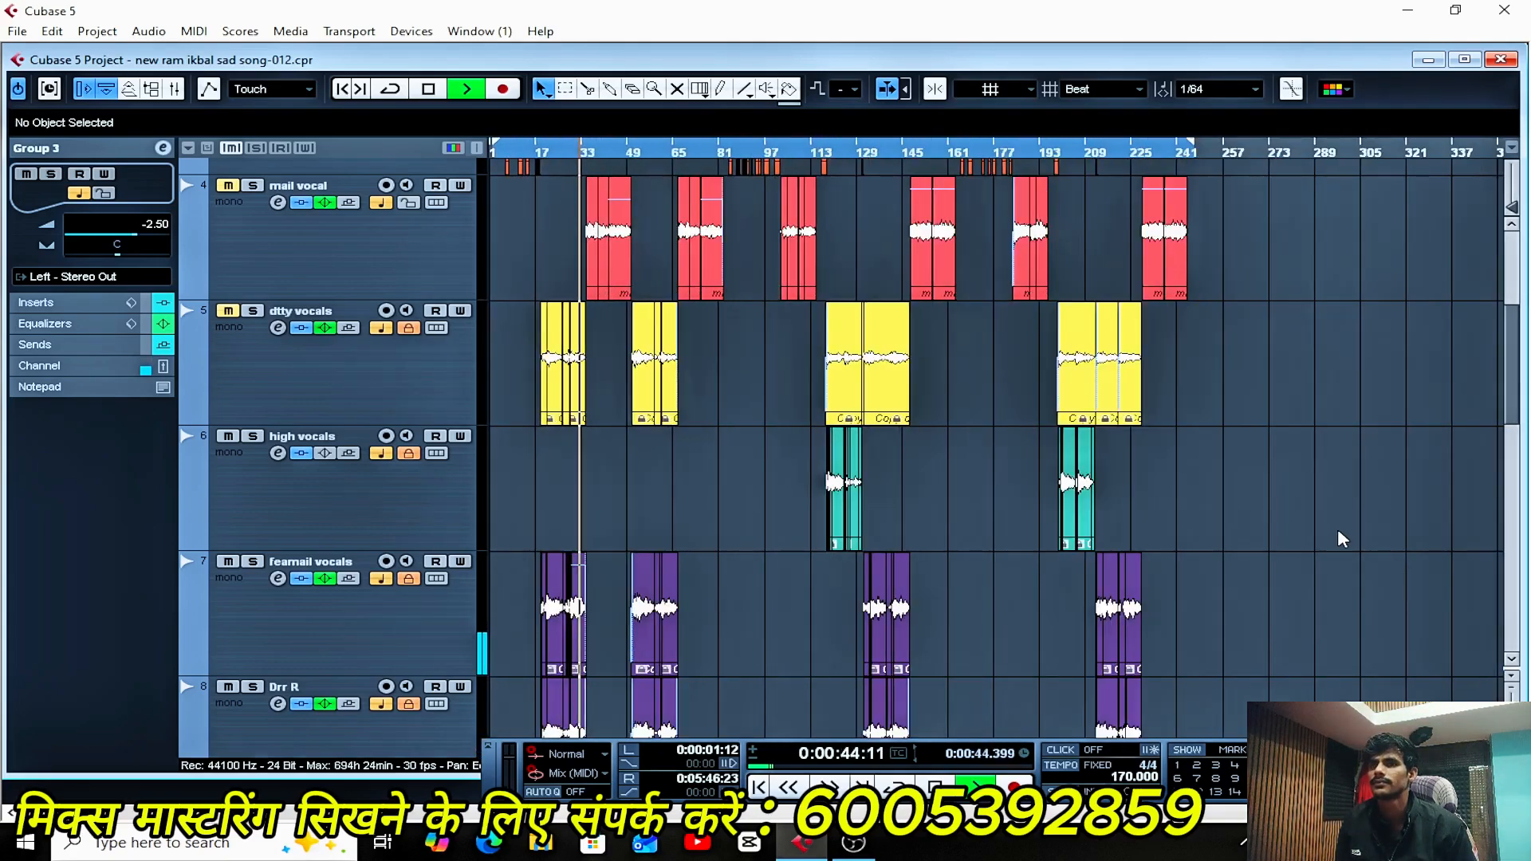
scroll(1337, 529, down, 2)
scroll(1338, 529, up, 2)
key(h)
key(h)
key(h)
key(h)
key(h)
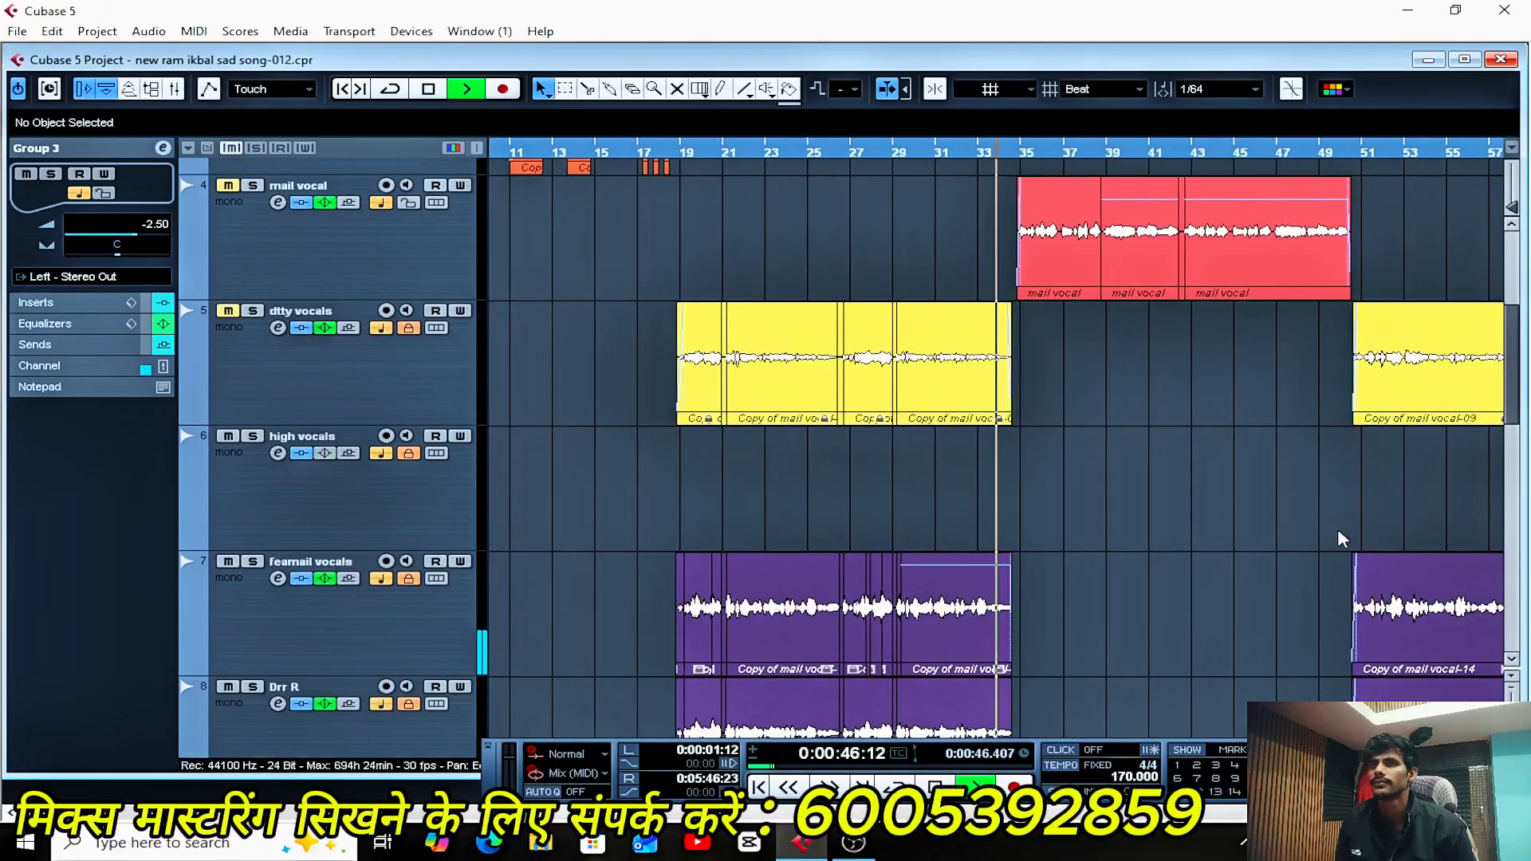
key(g)
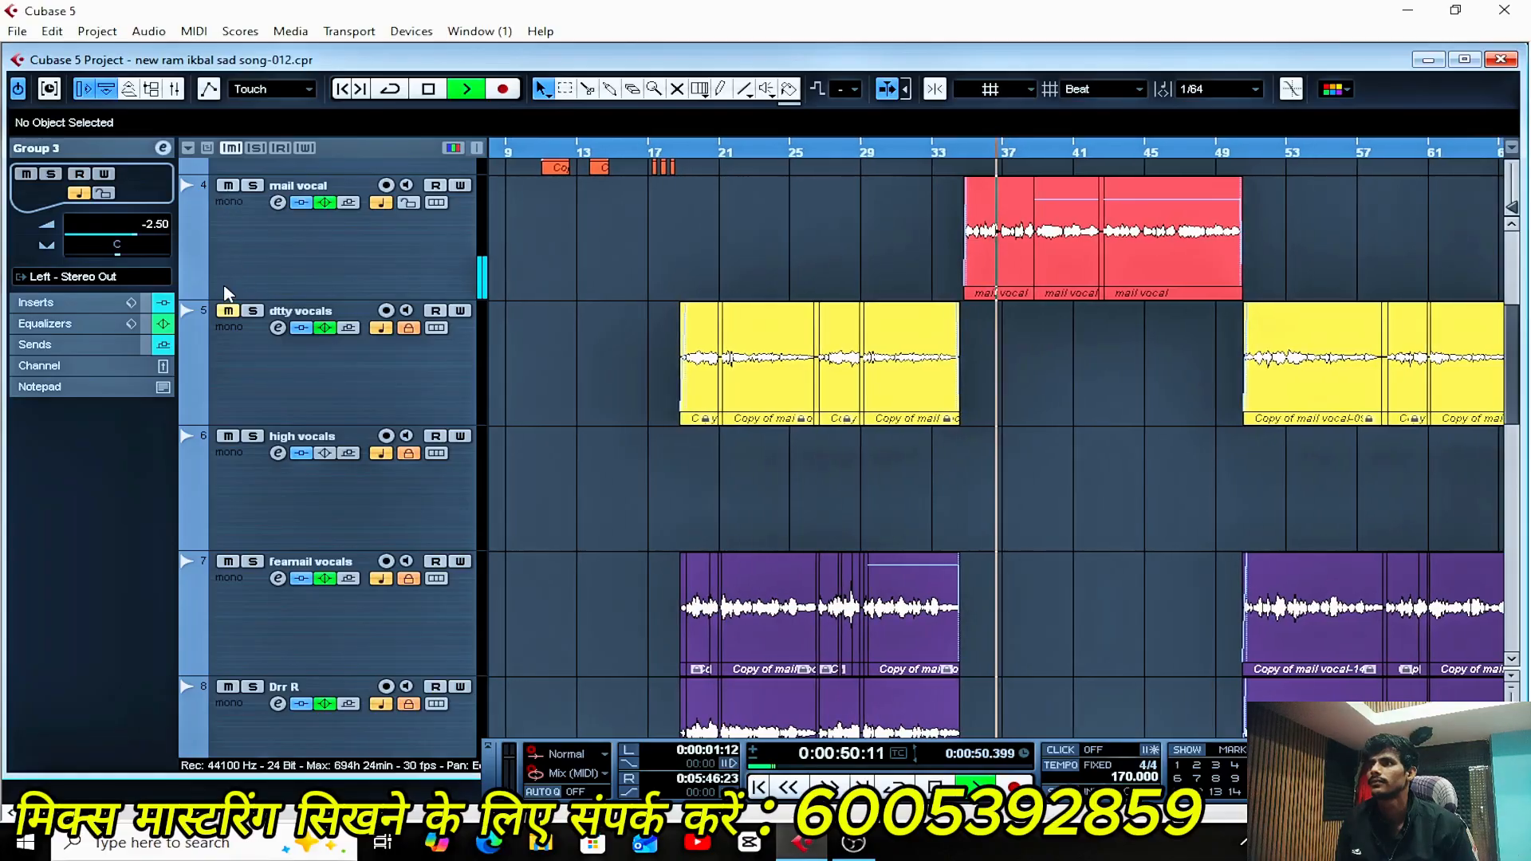
- Play the first mail vocal section, check the Group 1 level meter, and stop playback
scroll(327, 382, up, 3)
key(g)
key(g)
key(g)
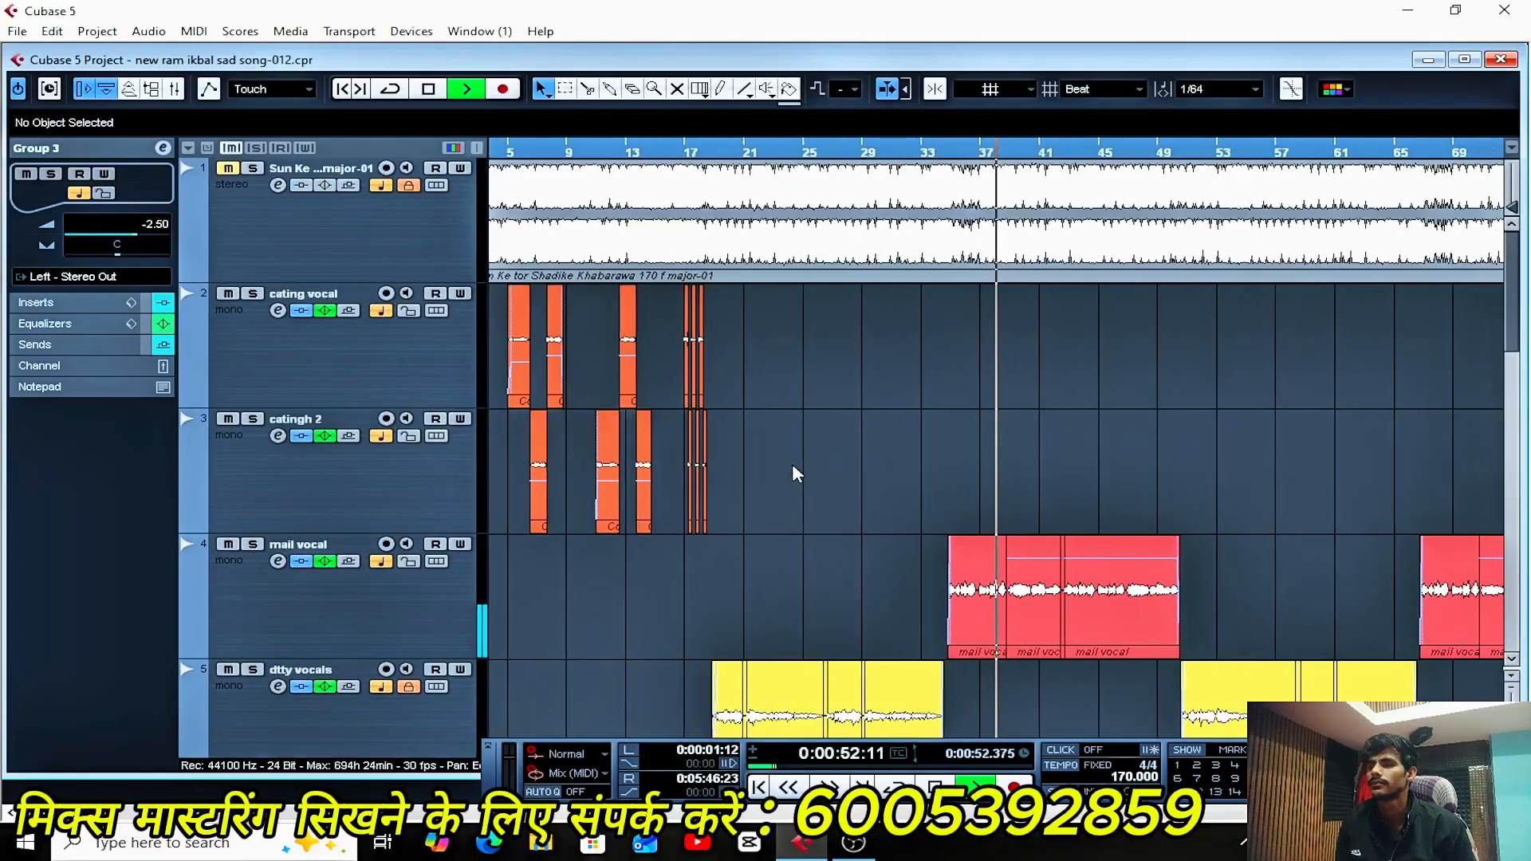
key(g)
key(g)
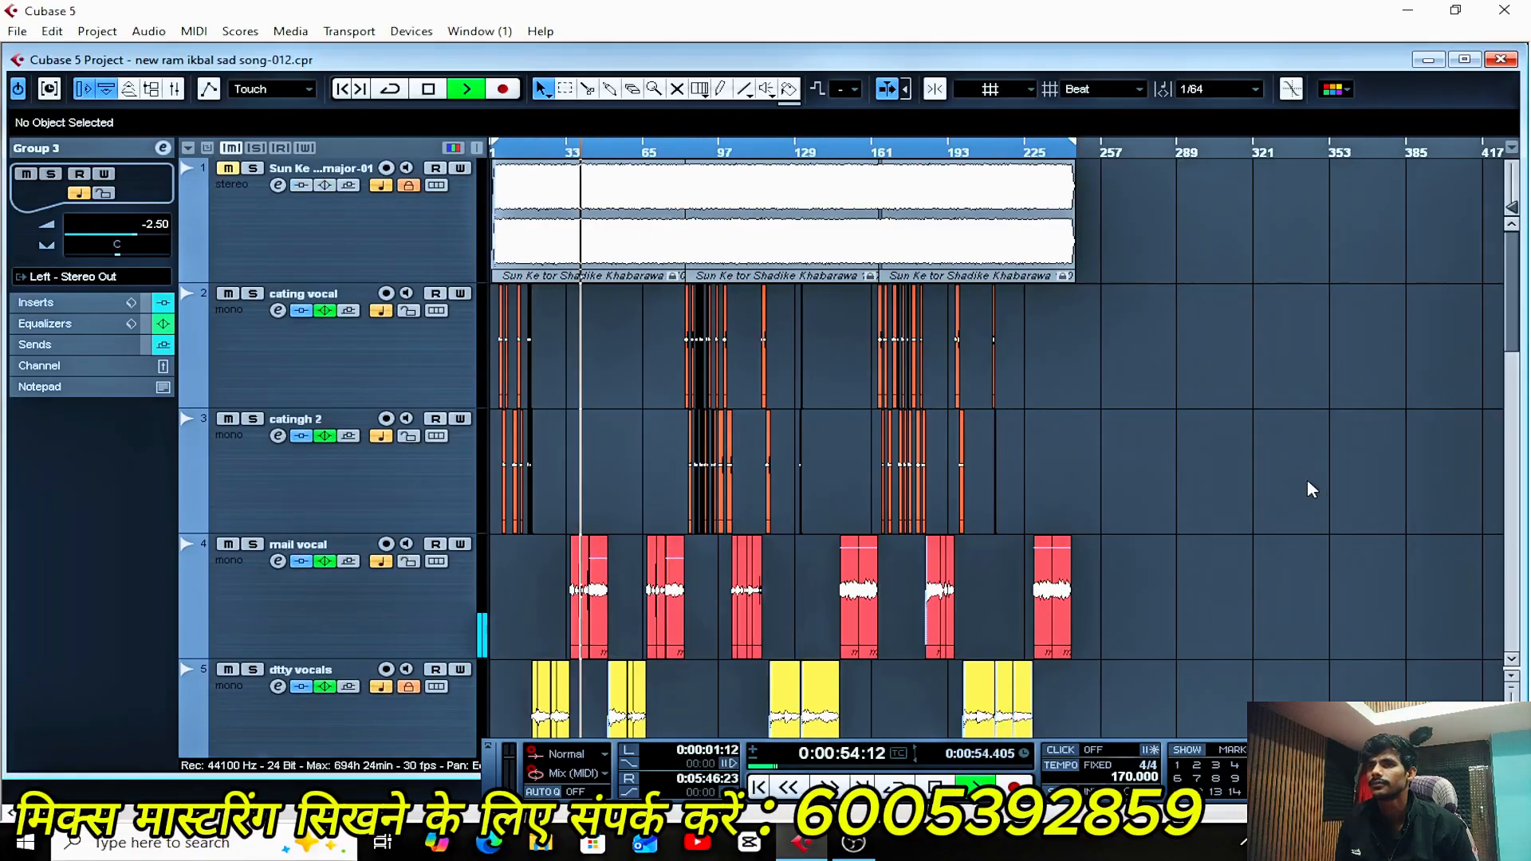
scroll(1308, 480, down, 5)
scroll(1309, 492, up, 5)
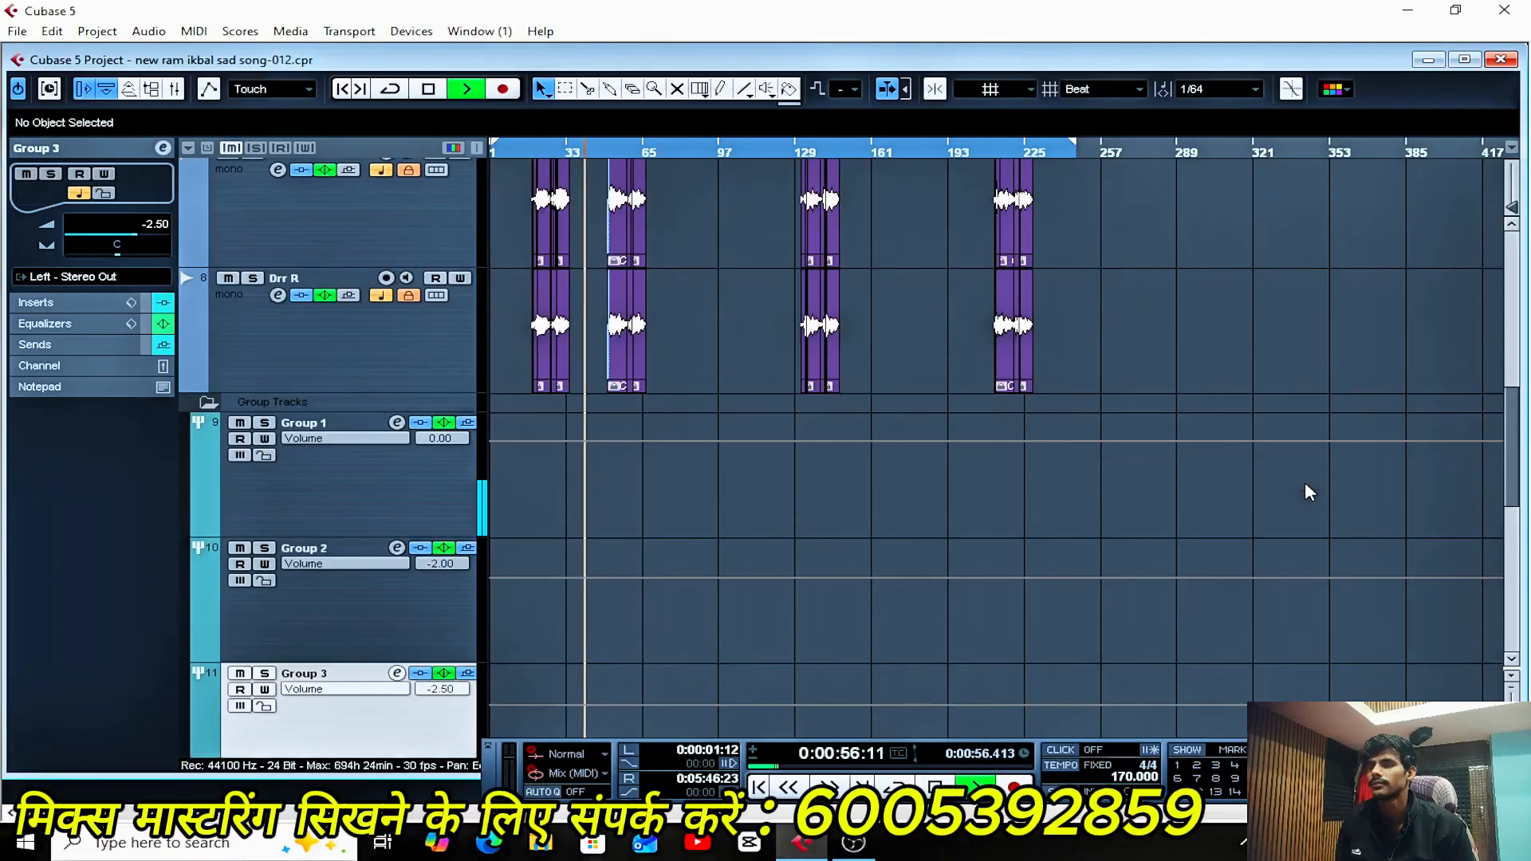
key(h)
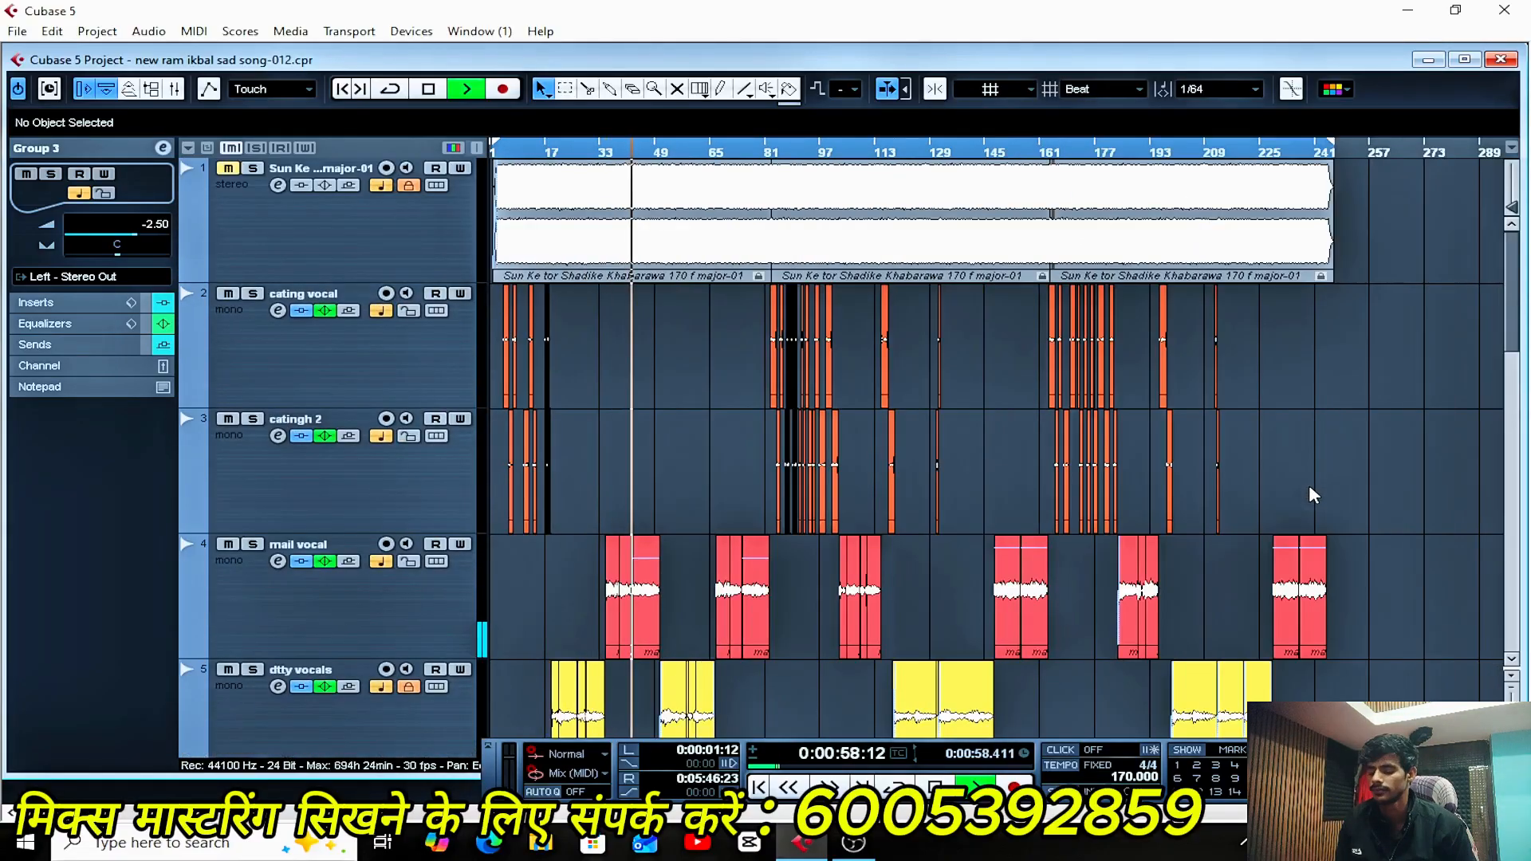
key(space)
key(g)
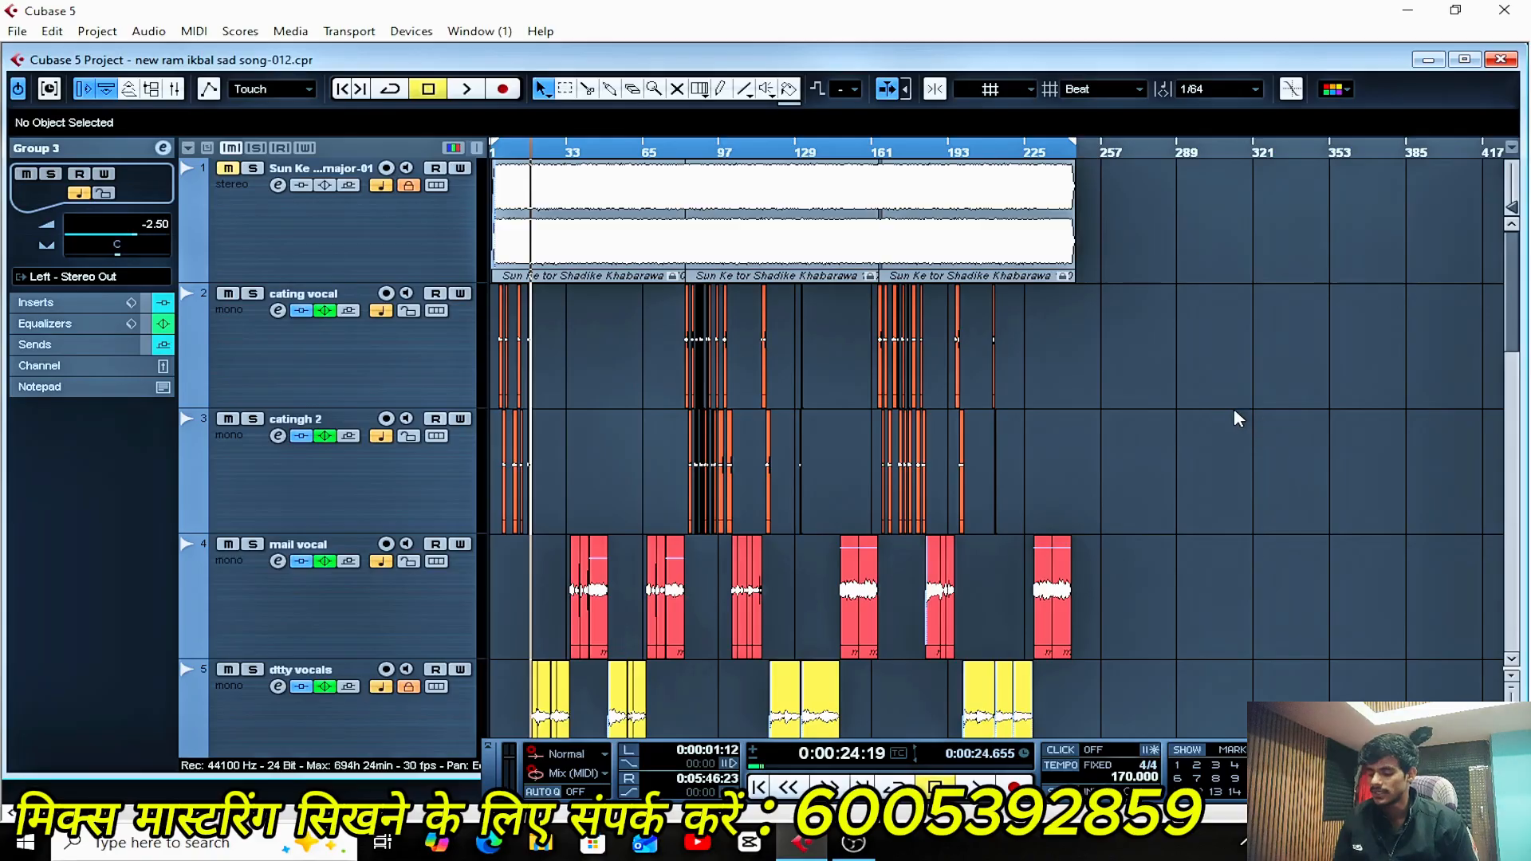
- Open the Stereo Out channel settings from the mixer, and switch on and open its first Pro-Q 3 insert
key(F3)
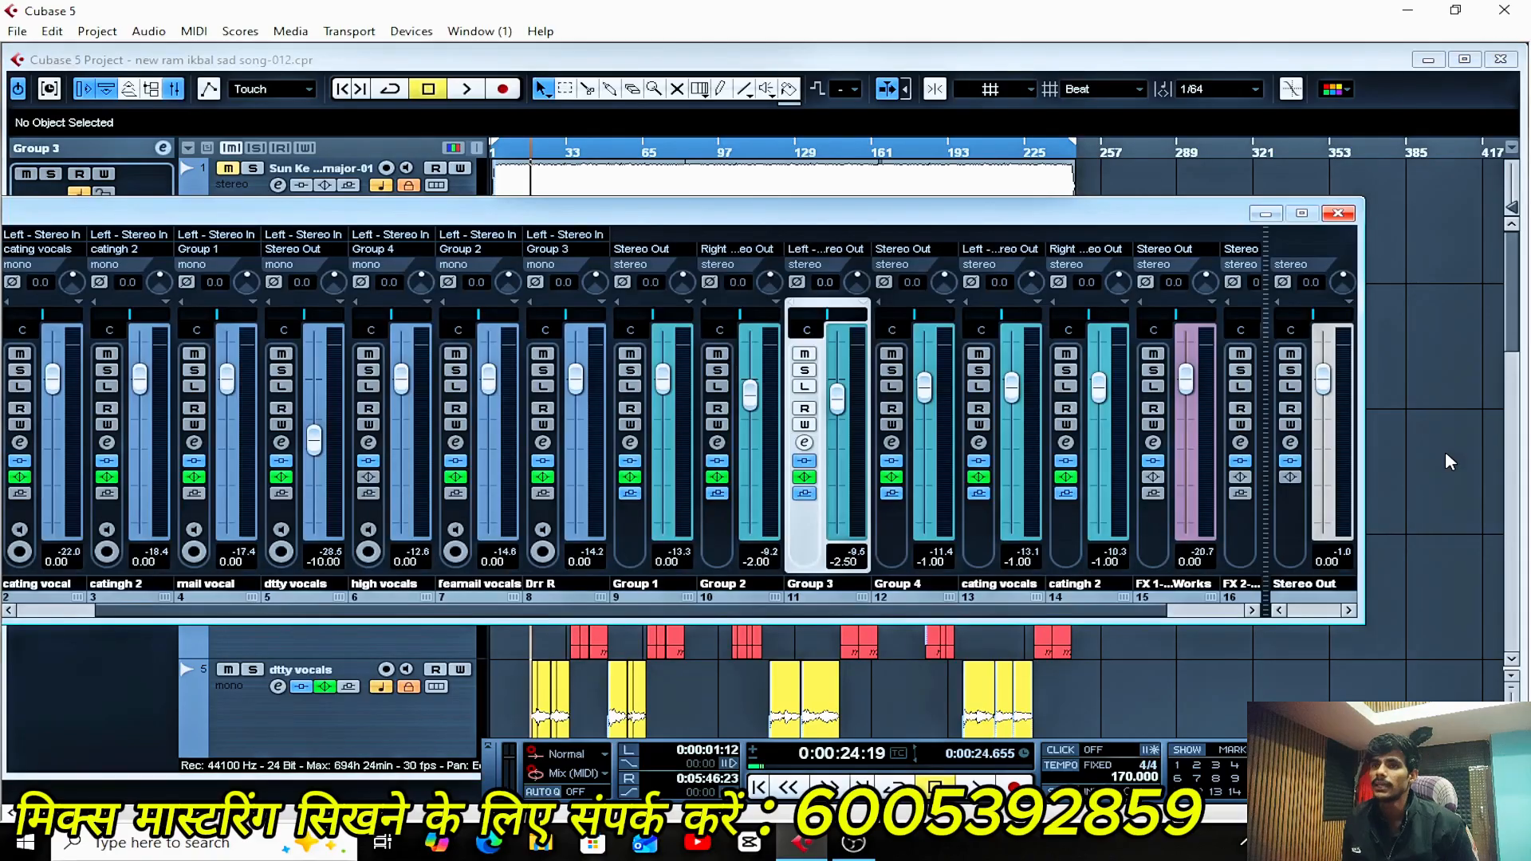
click(1292, 444)
drag(764, 285, 765, 209)
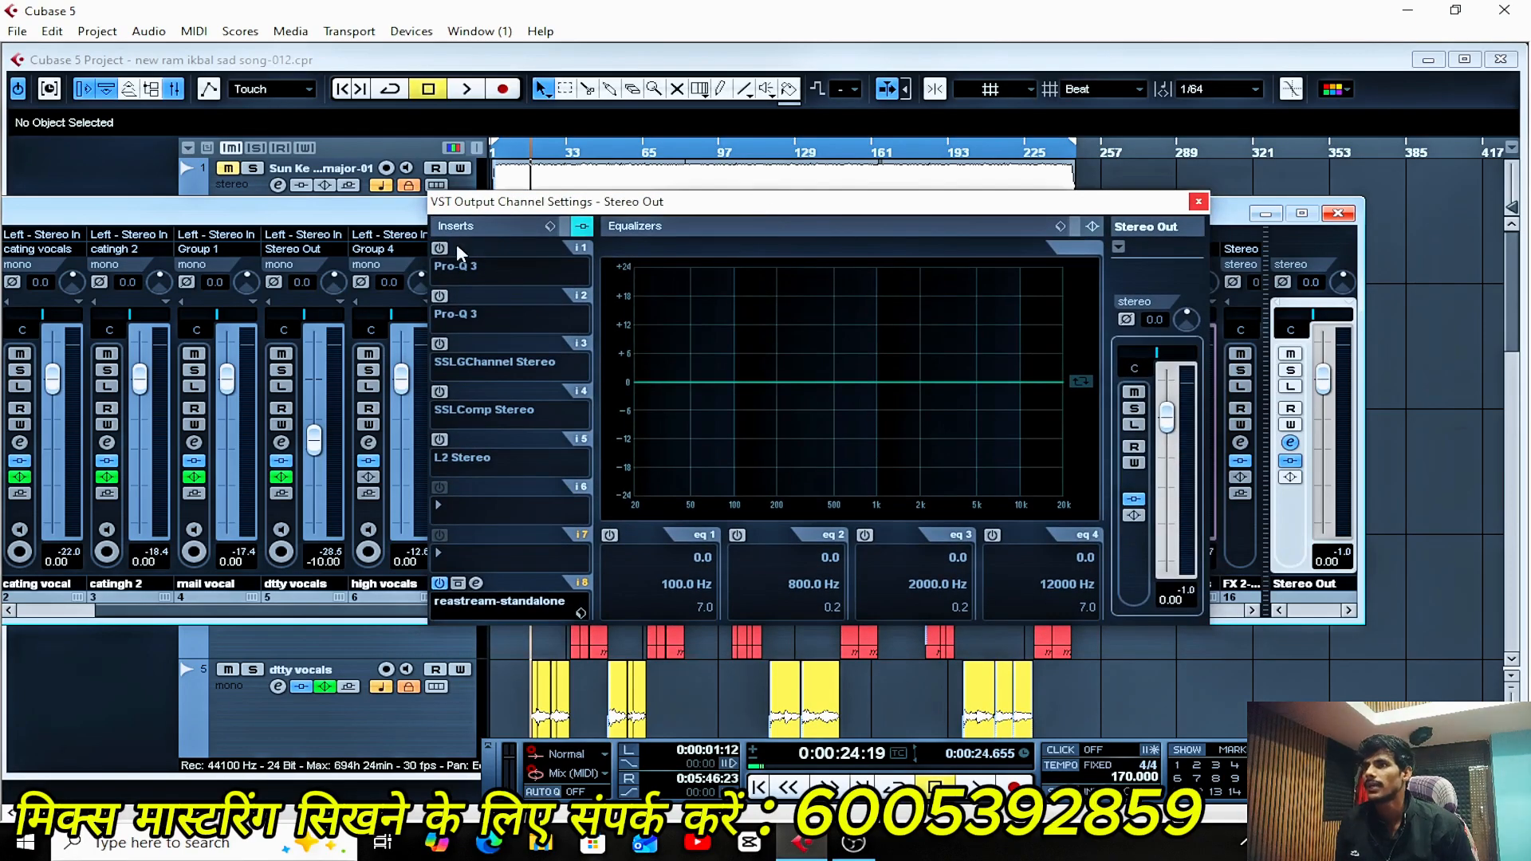
click(476, 248)
- Inspect the low and upper-mid bands of the first Pro-Q 3 on Stereo Out while auditioning the song, and close the plug-in
mouse_move(587, 407)
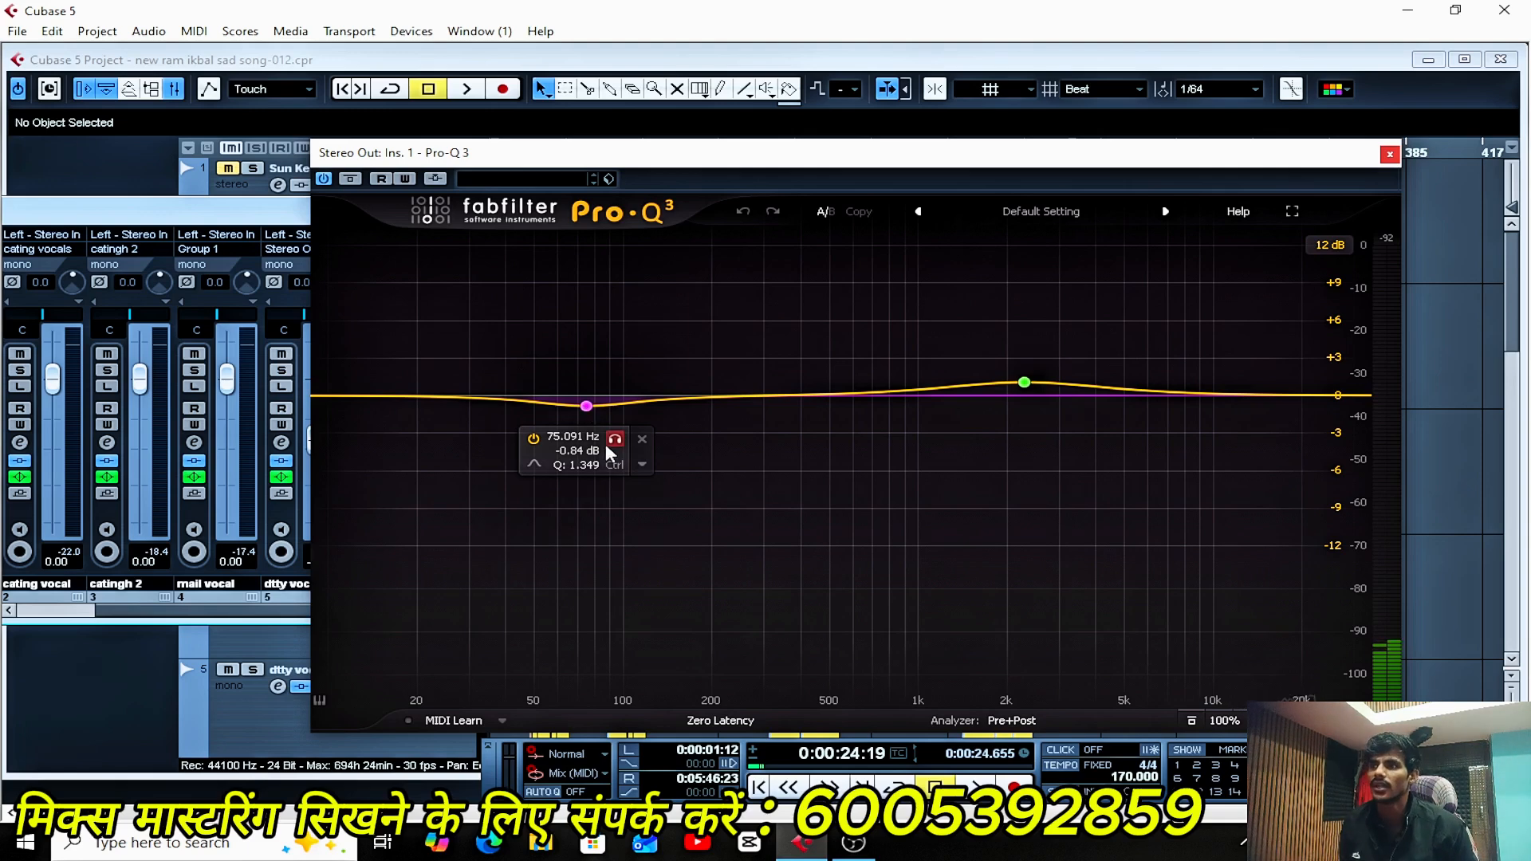
mouse_move(1031, 382)
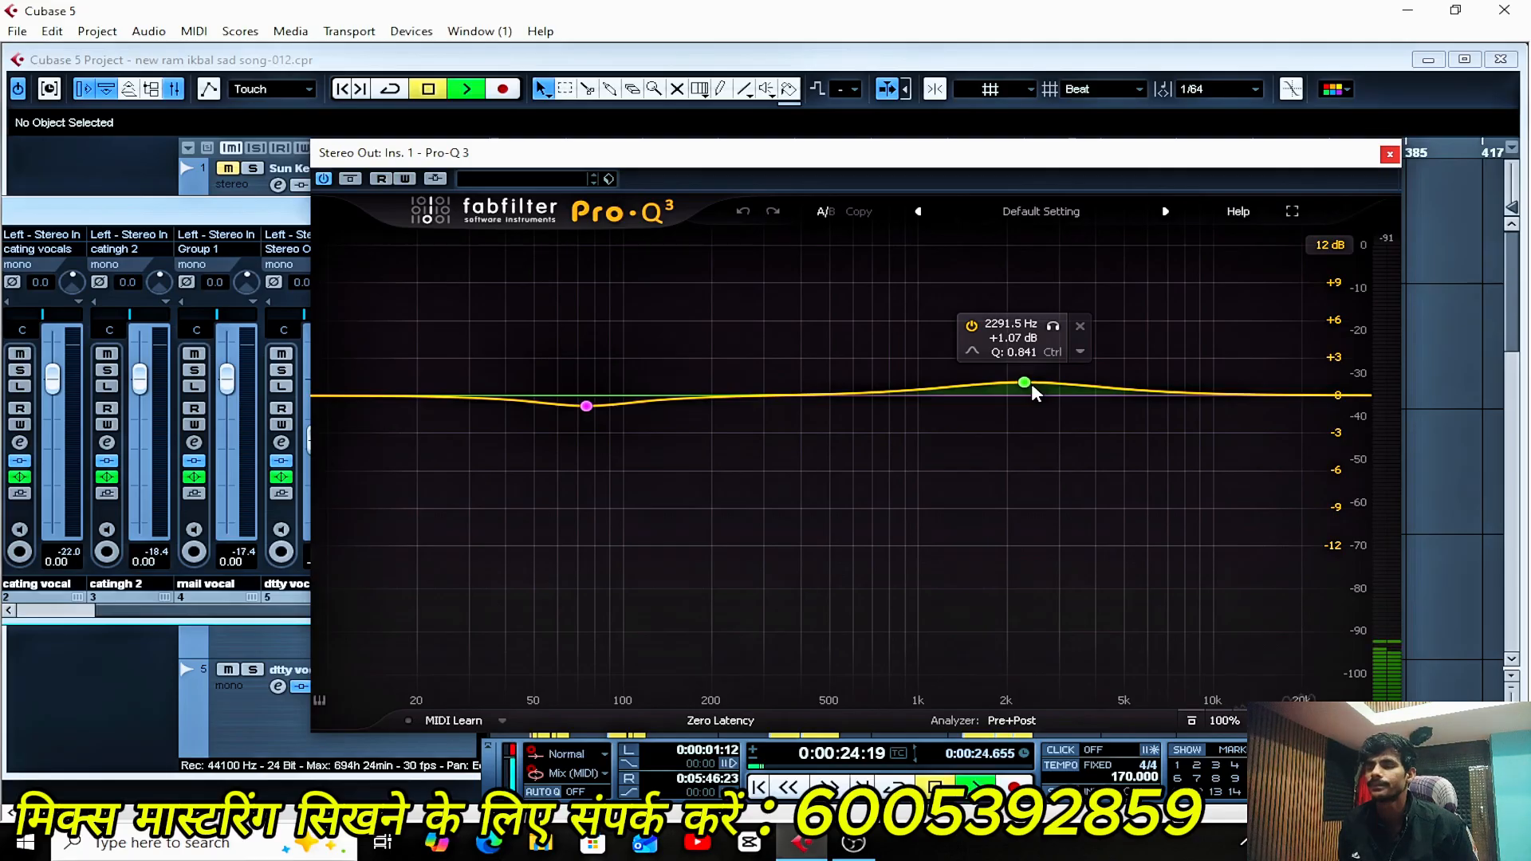
key(space)
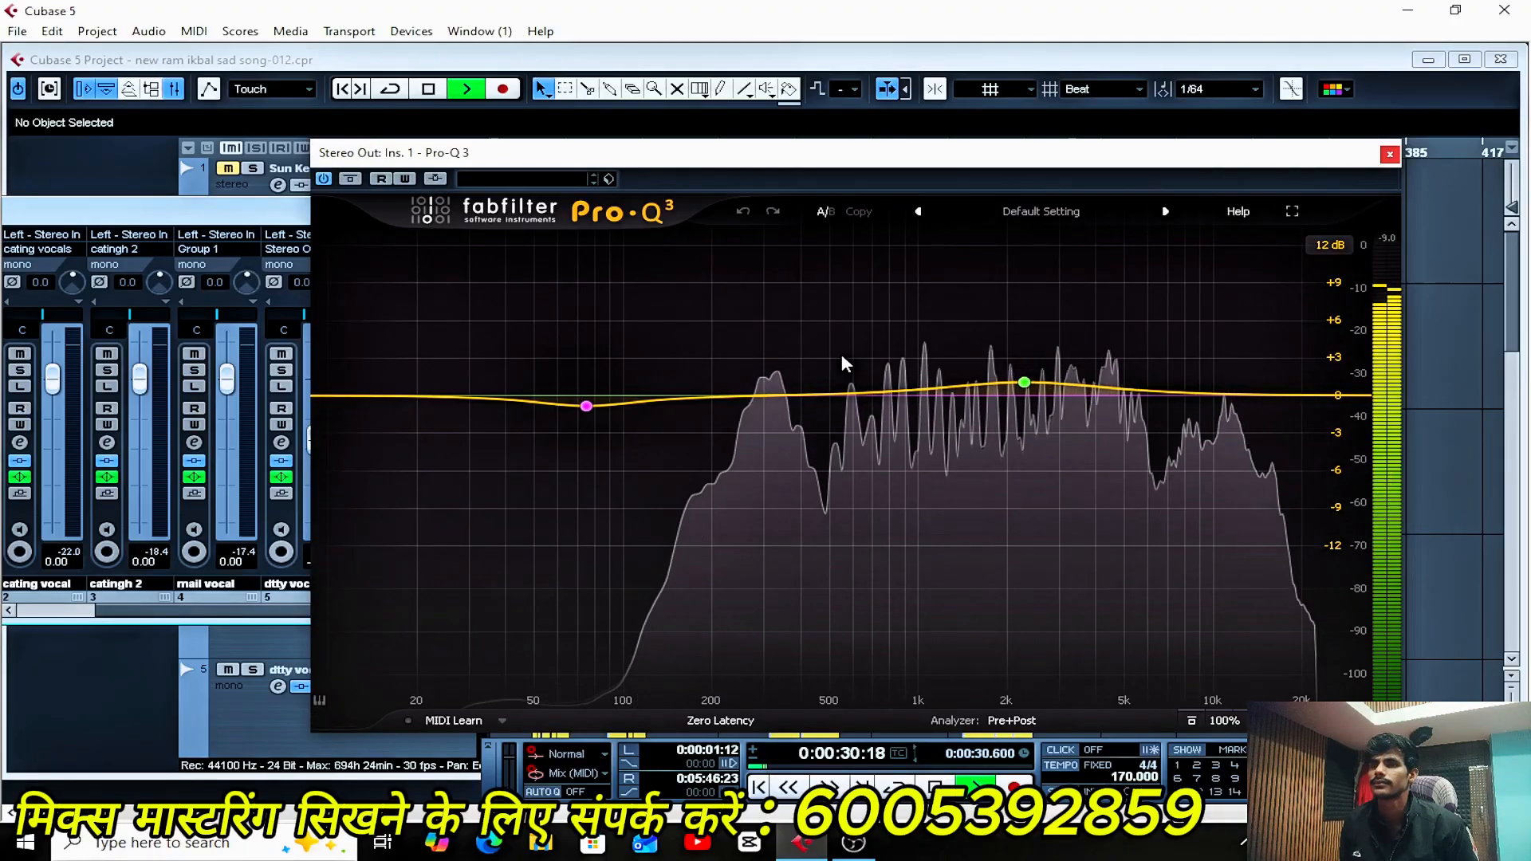
key(space)
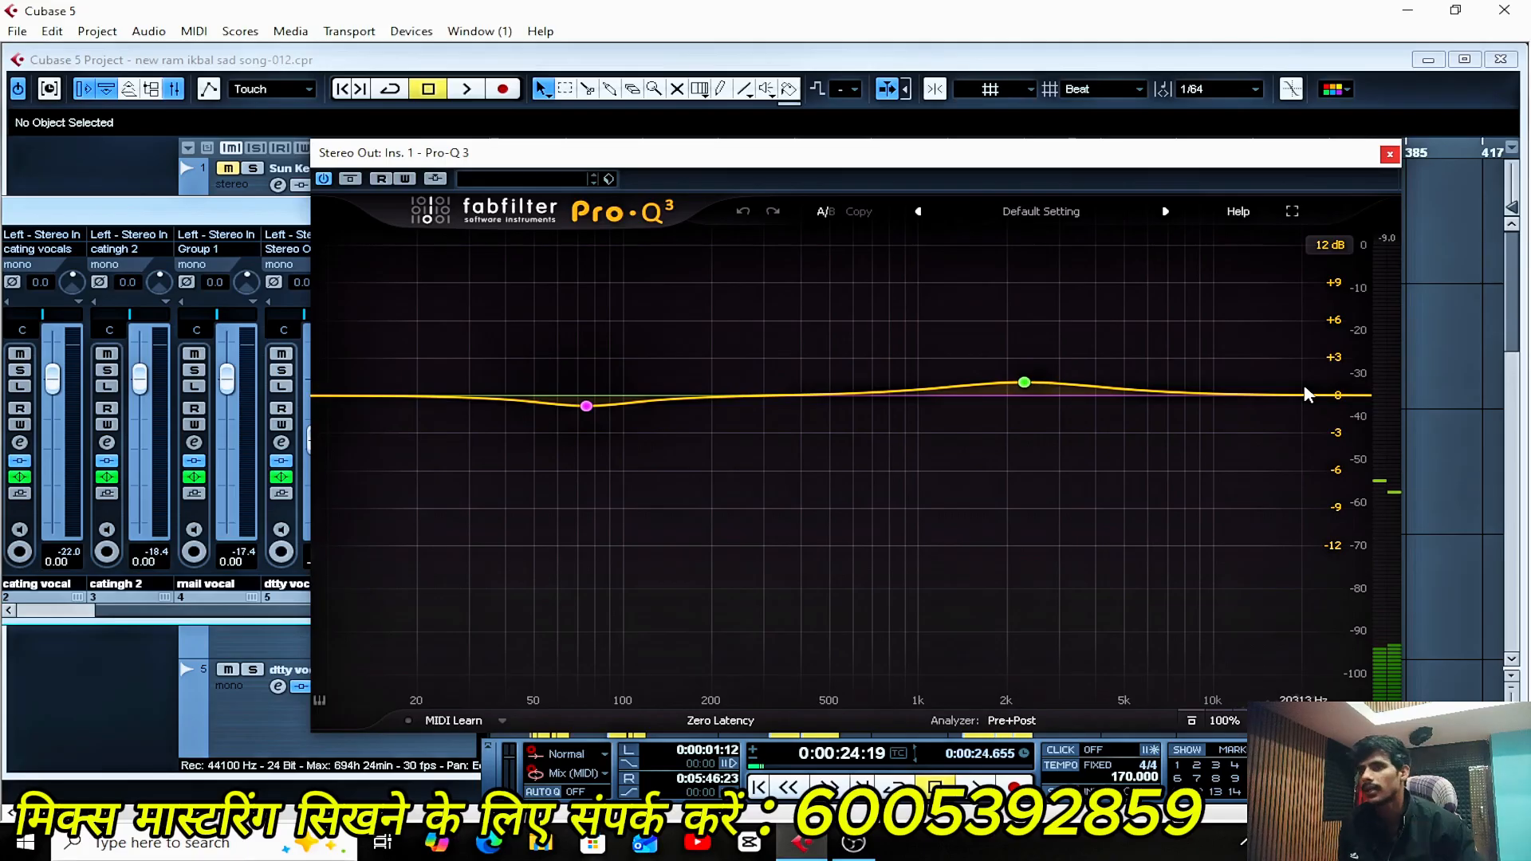
click(1389, 155)
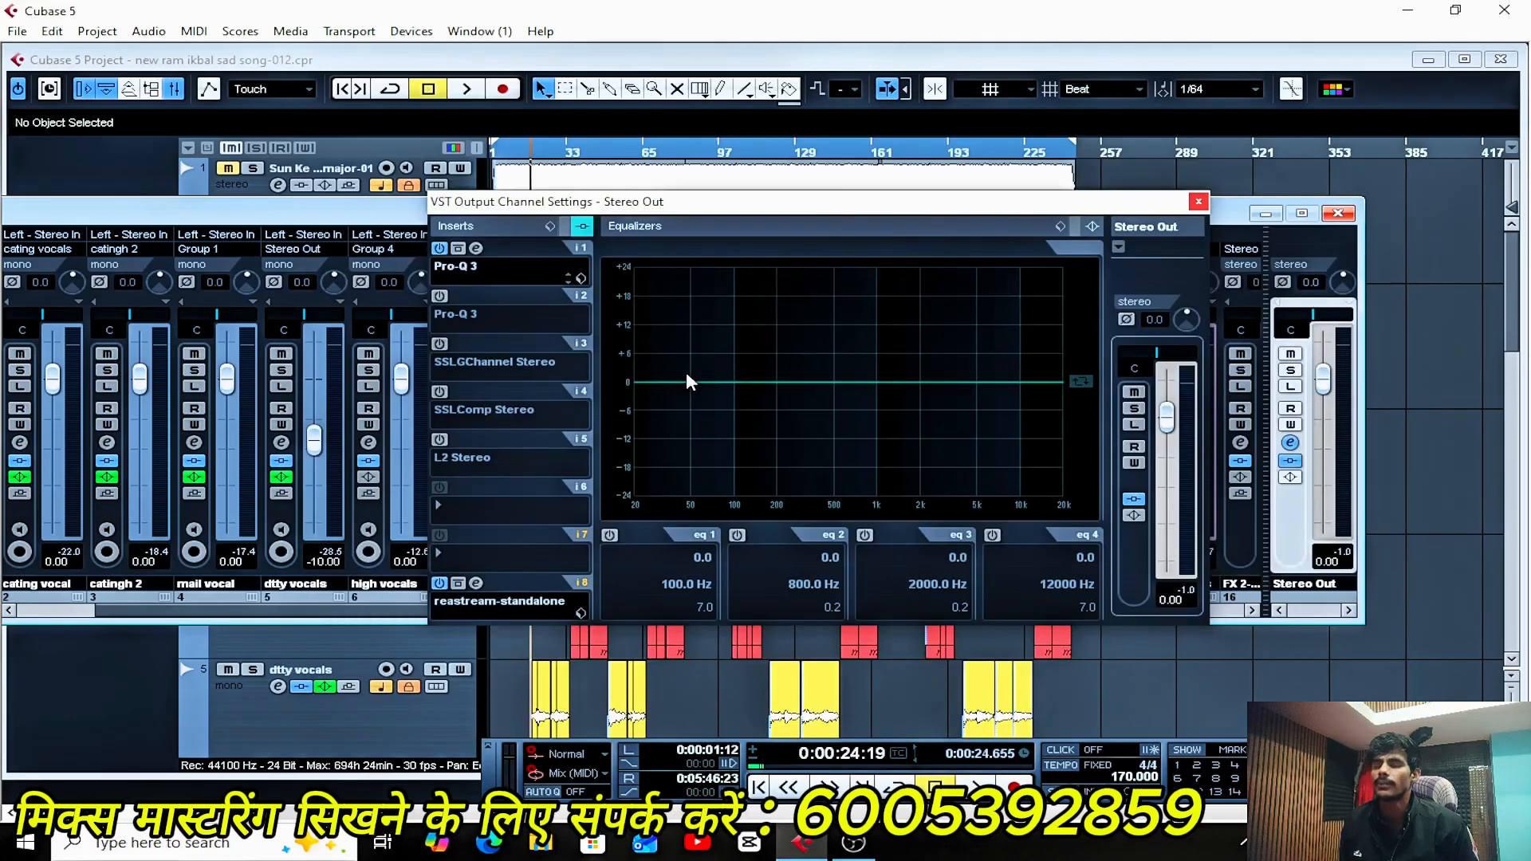
- Switch on the second Pro-Q 3 insert on Stereo Out and open its equalizer
click(440, 297)
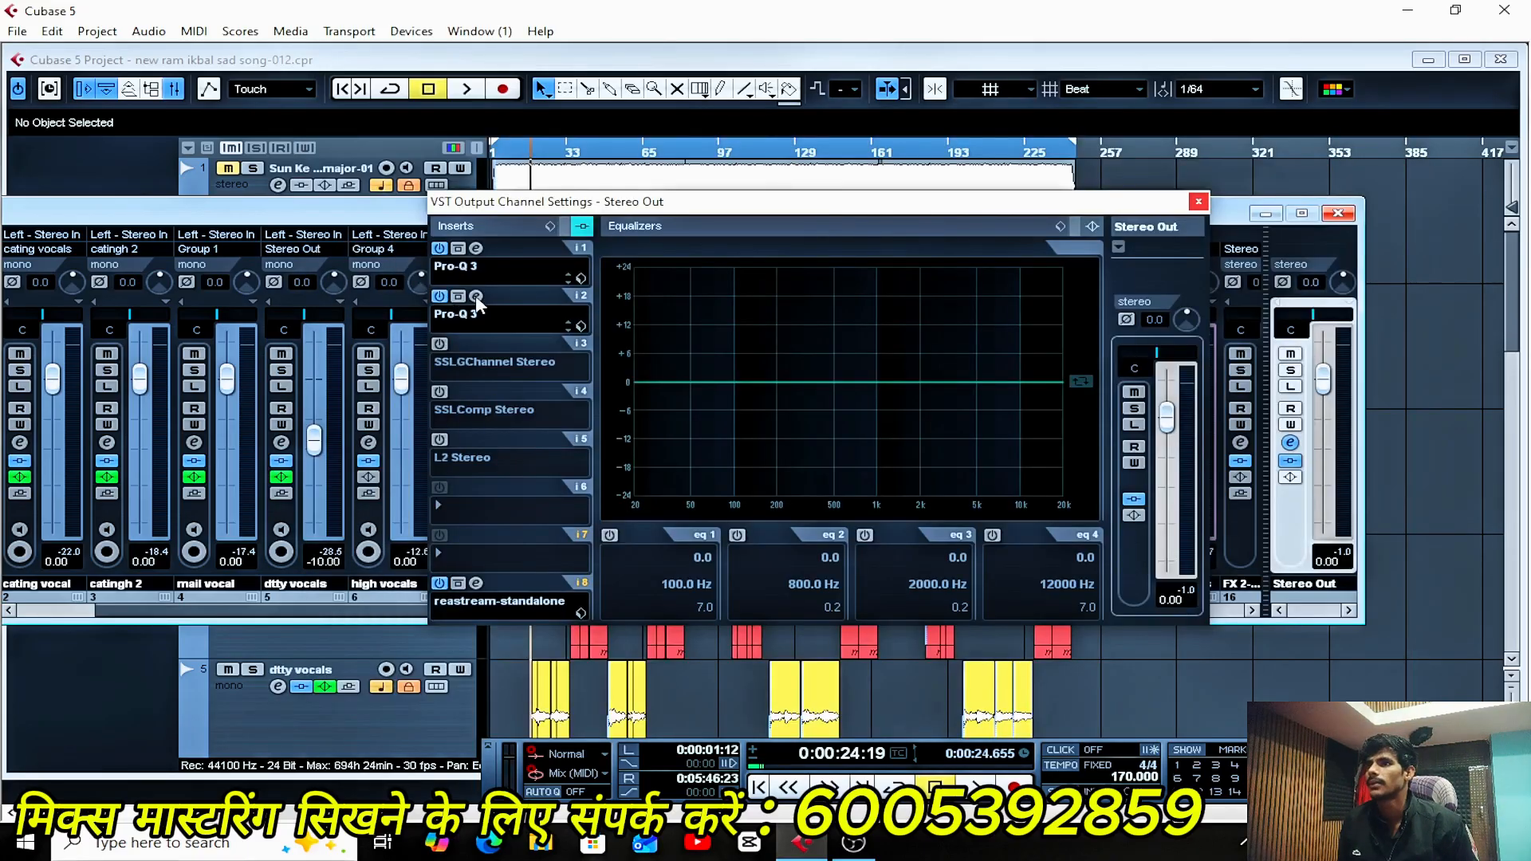
click(476, 297)
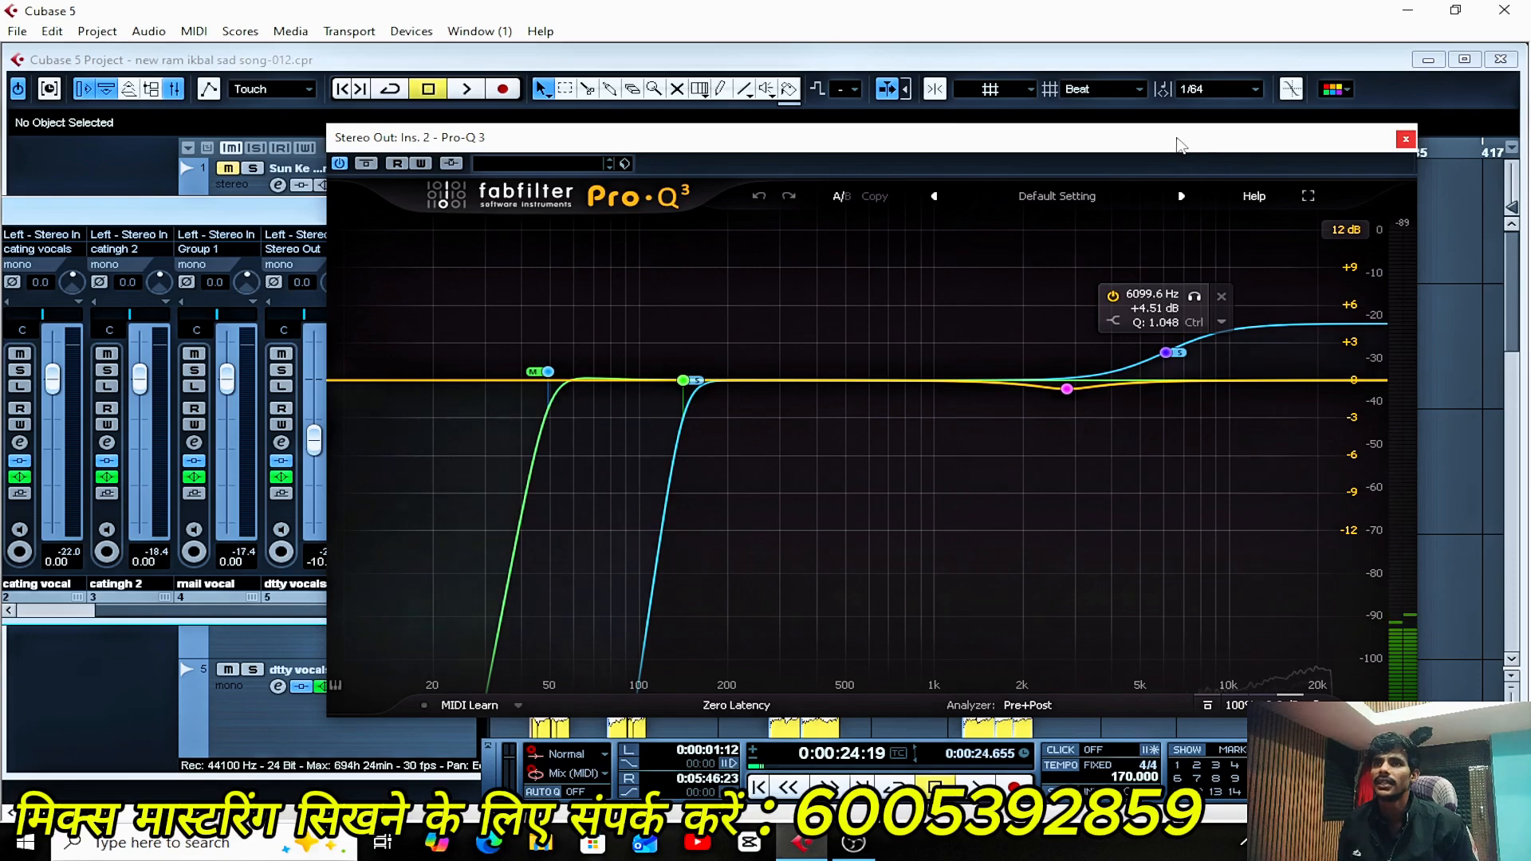
drag(1180, 143, 1210, 268)
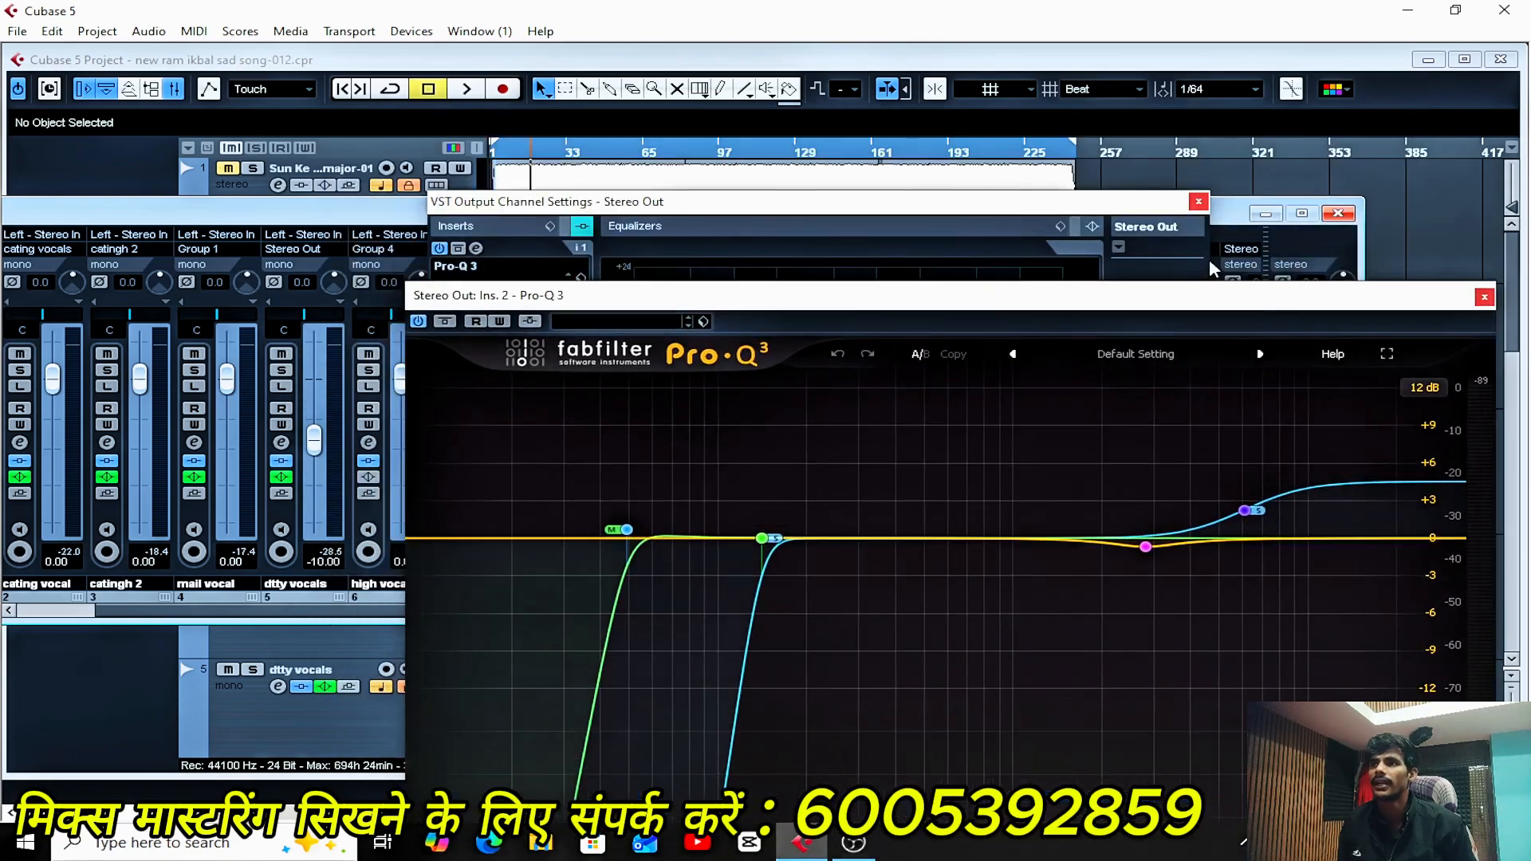
- Close the Stereo Out channel settings and the mixer, and unmute all tracks, keeping the second Pro-Q 3 in view
click(1200, 201)
click(1337, 213)
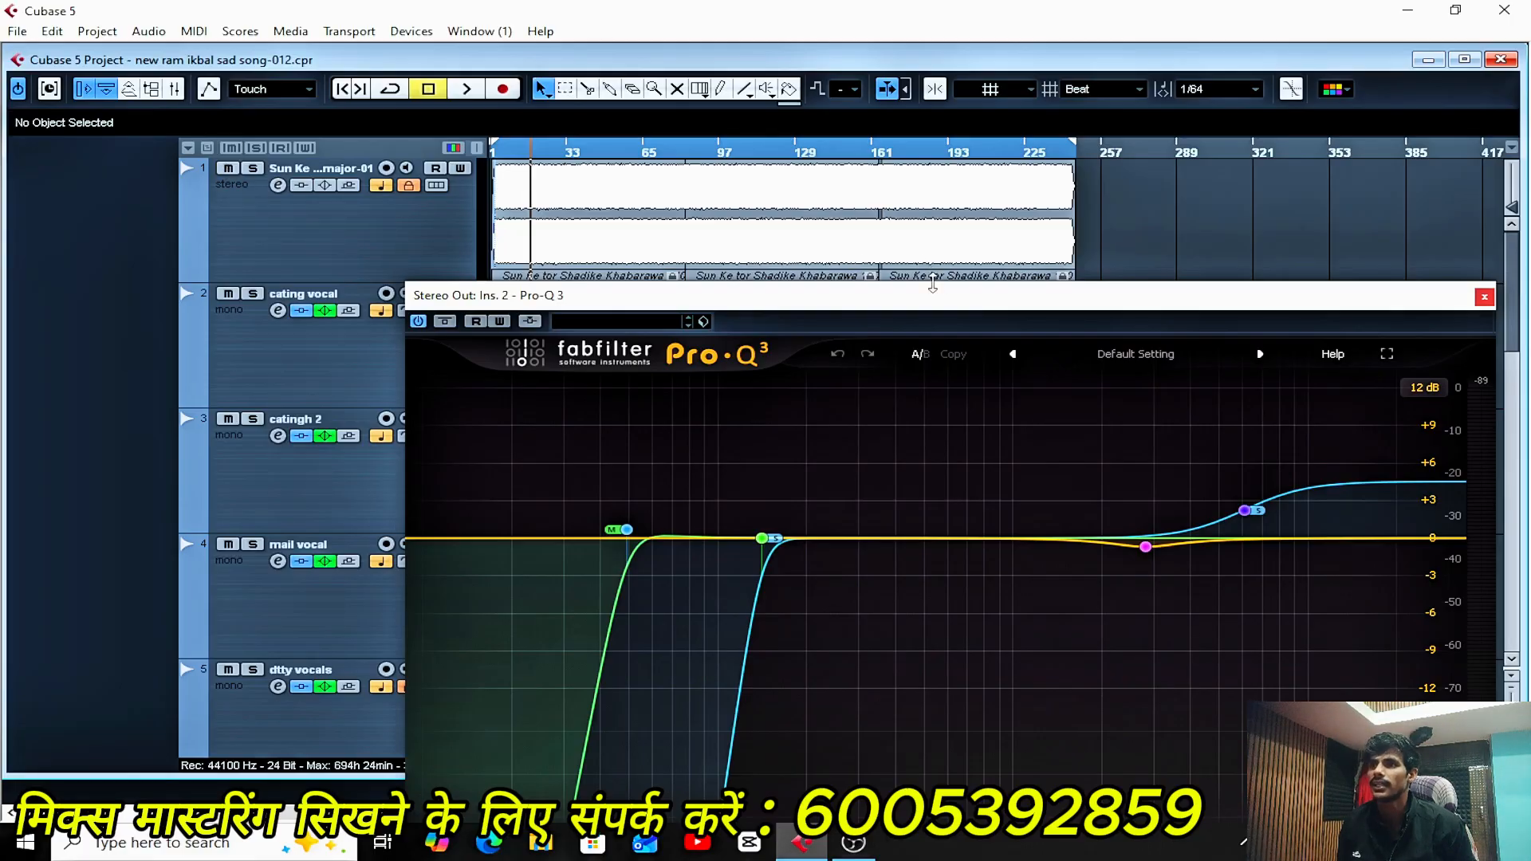
drag(942, 309, 824, 174)
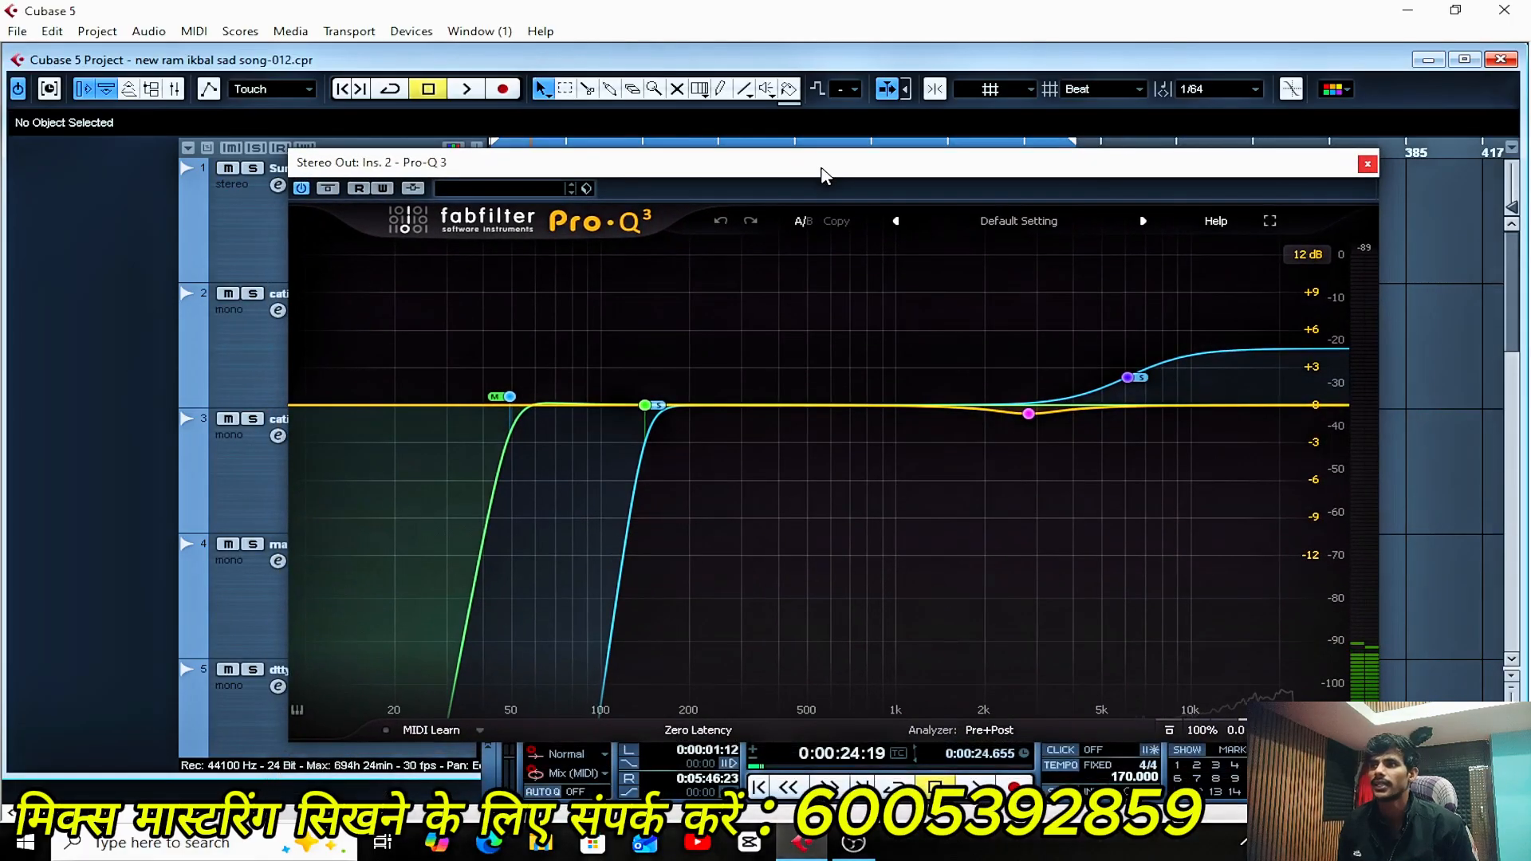
- Play the full mix while switching the second Stereo Out Pro-Q 3 off and on to compare its effect
key(space)
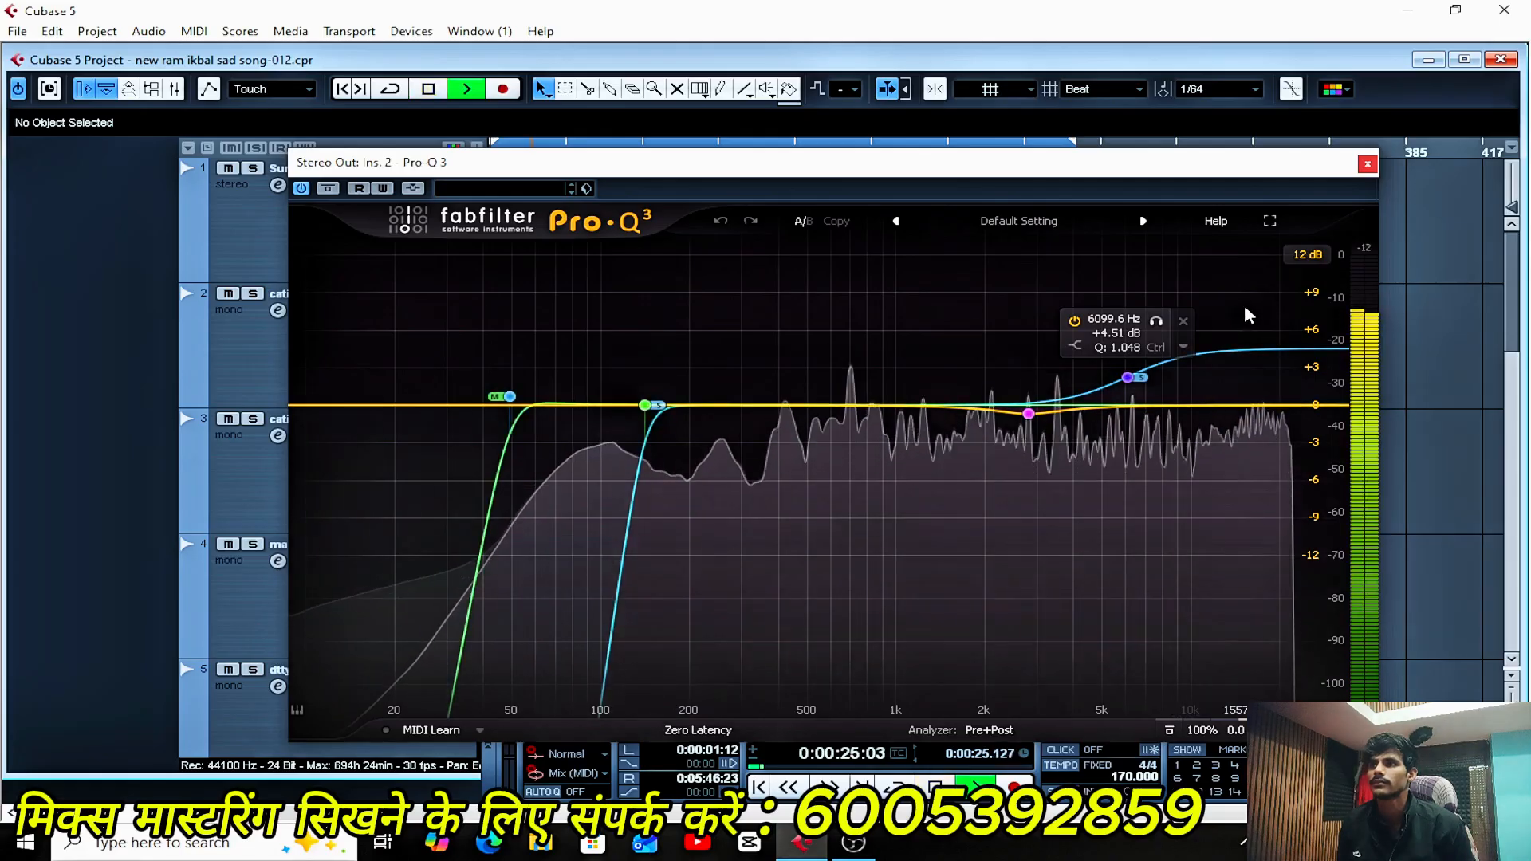
click(302, 187)
key(space)
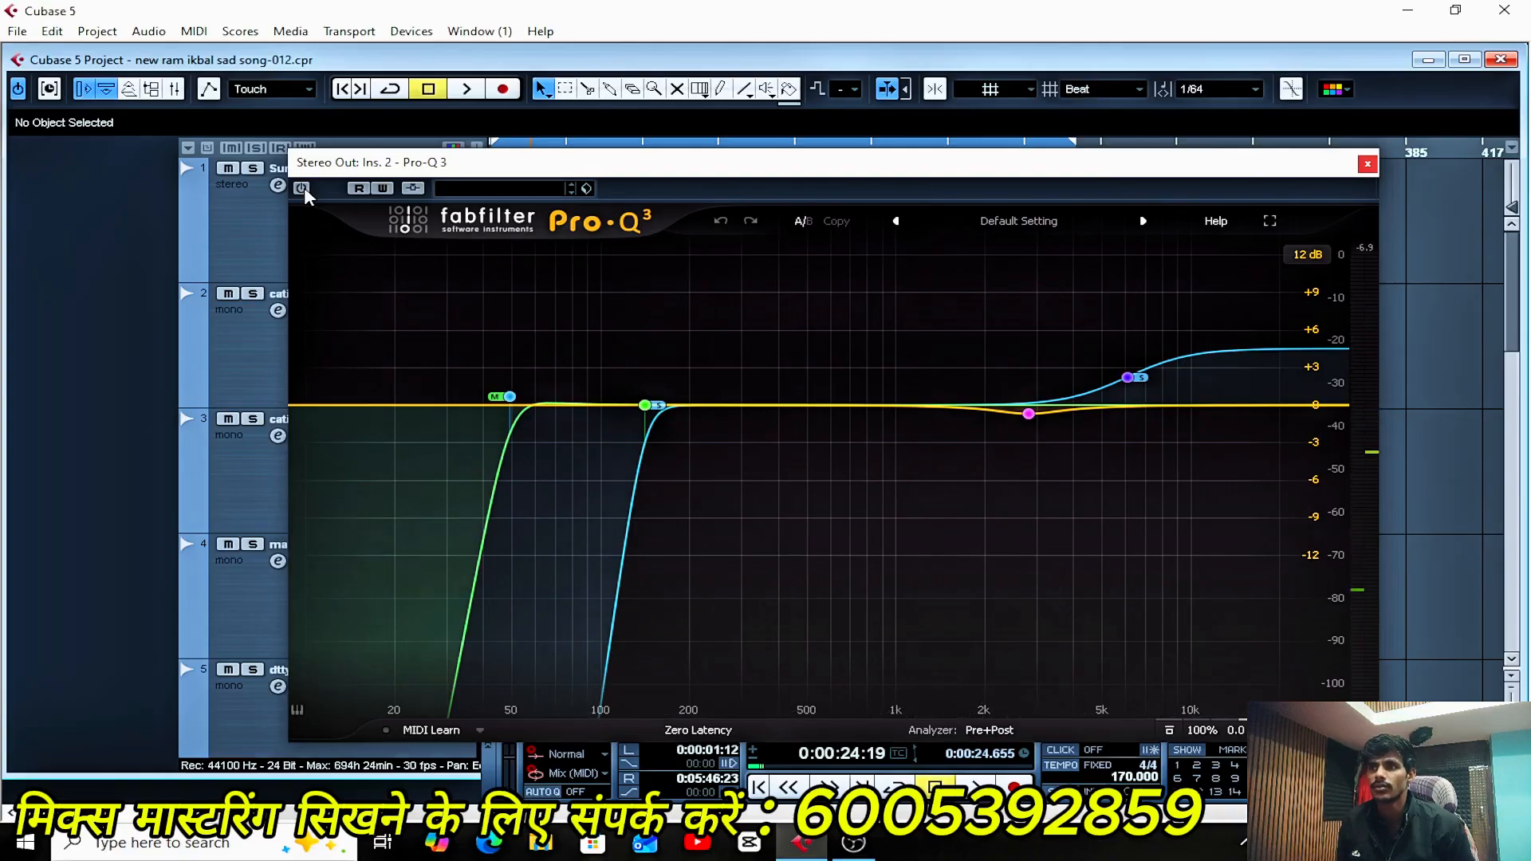
key(space)
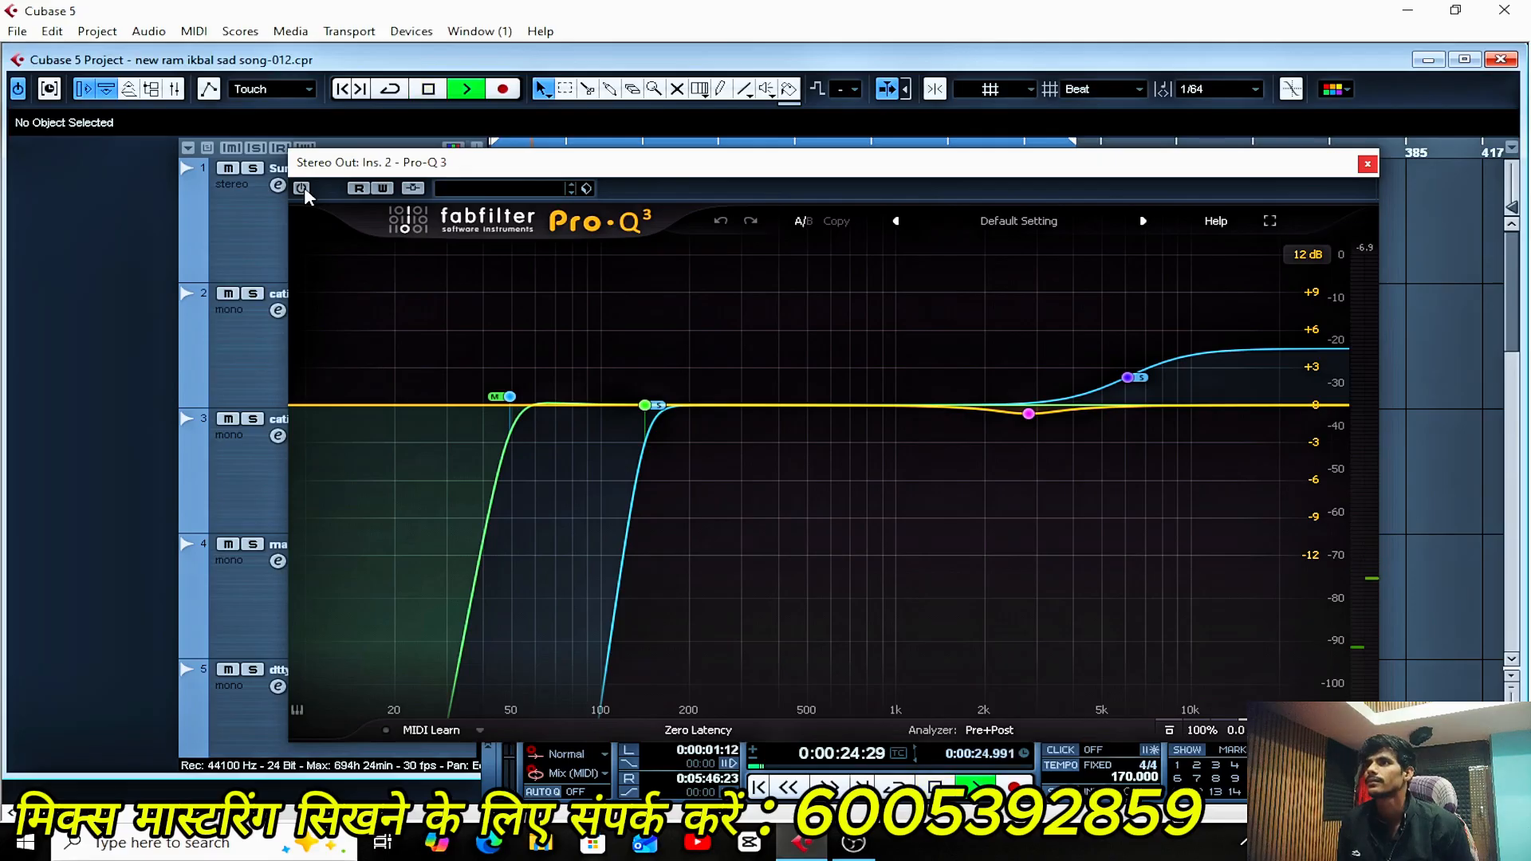
click(301, 189)
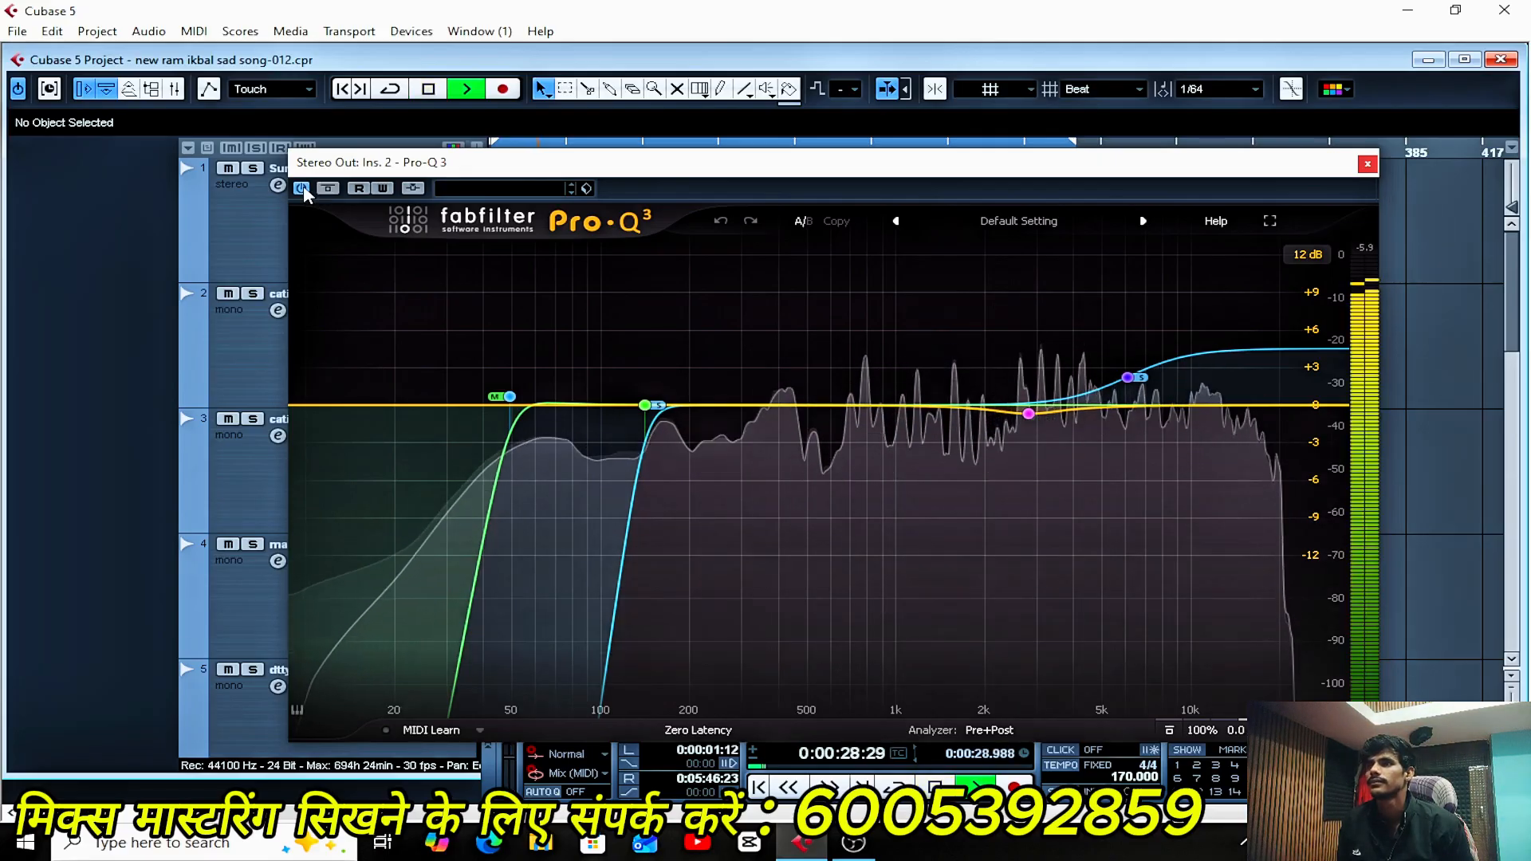
click(302, 188)
click(302, 188)
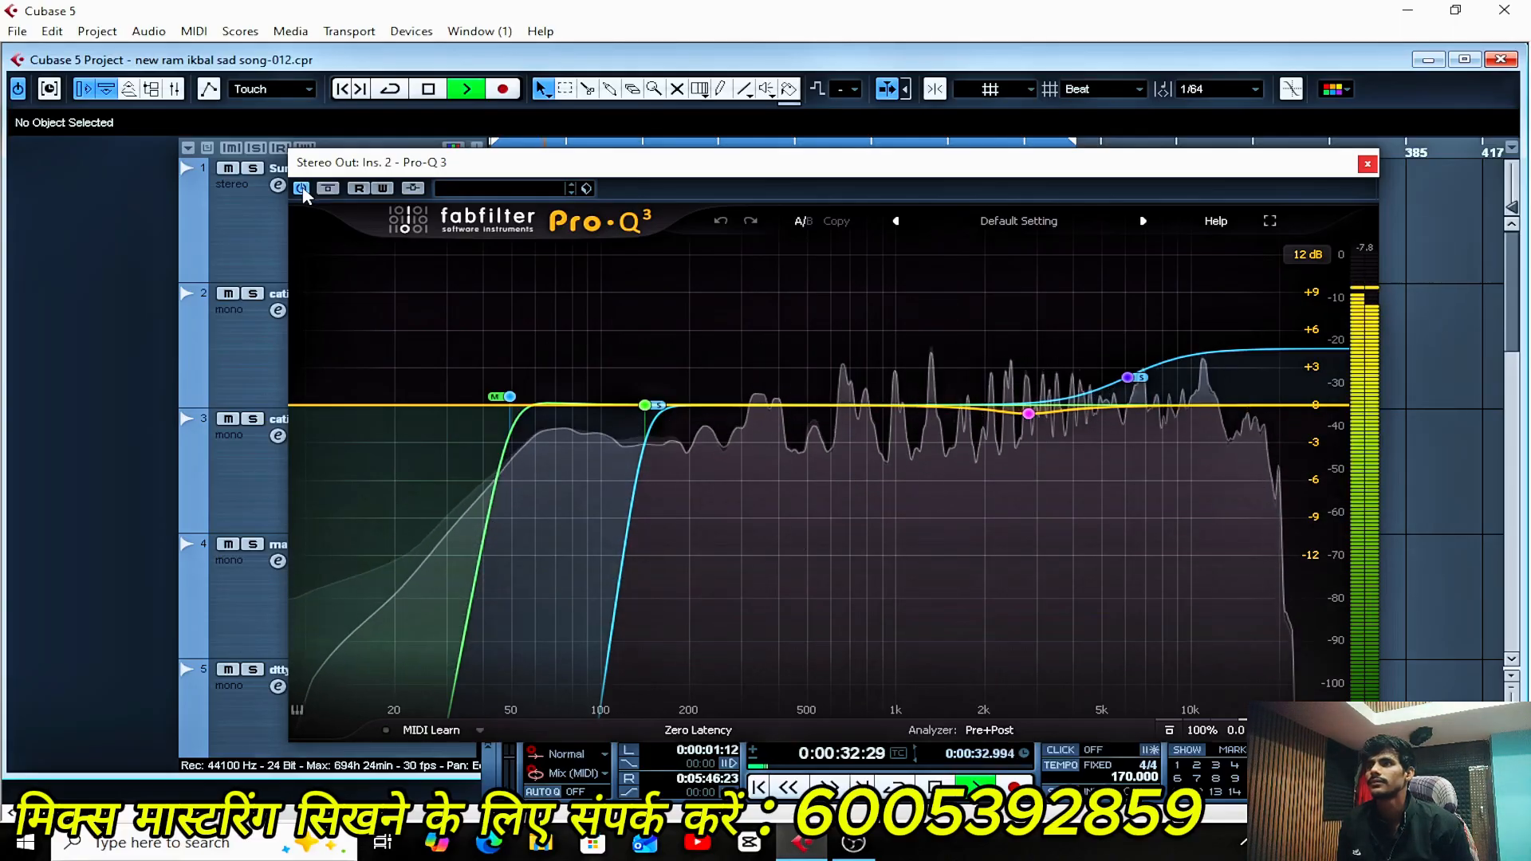
click(301, 189)
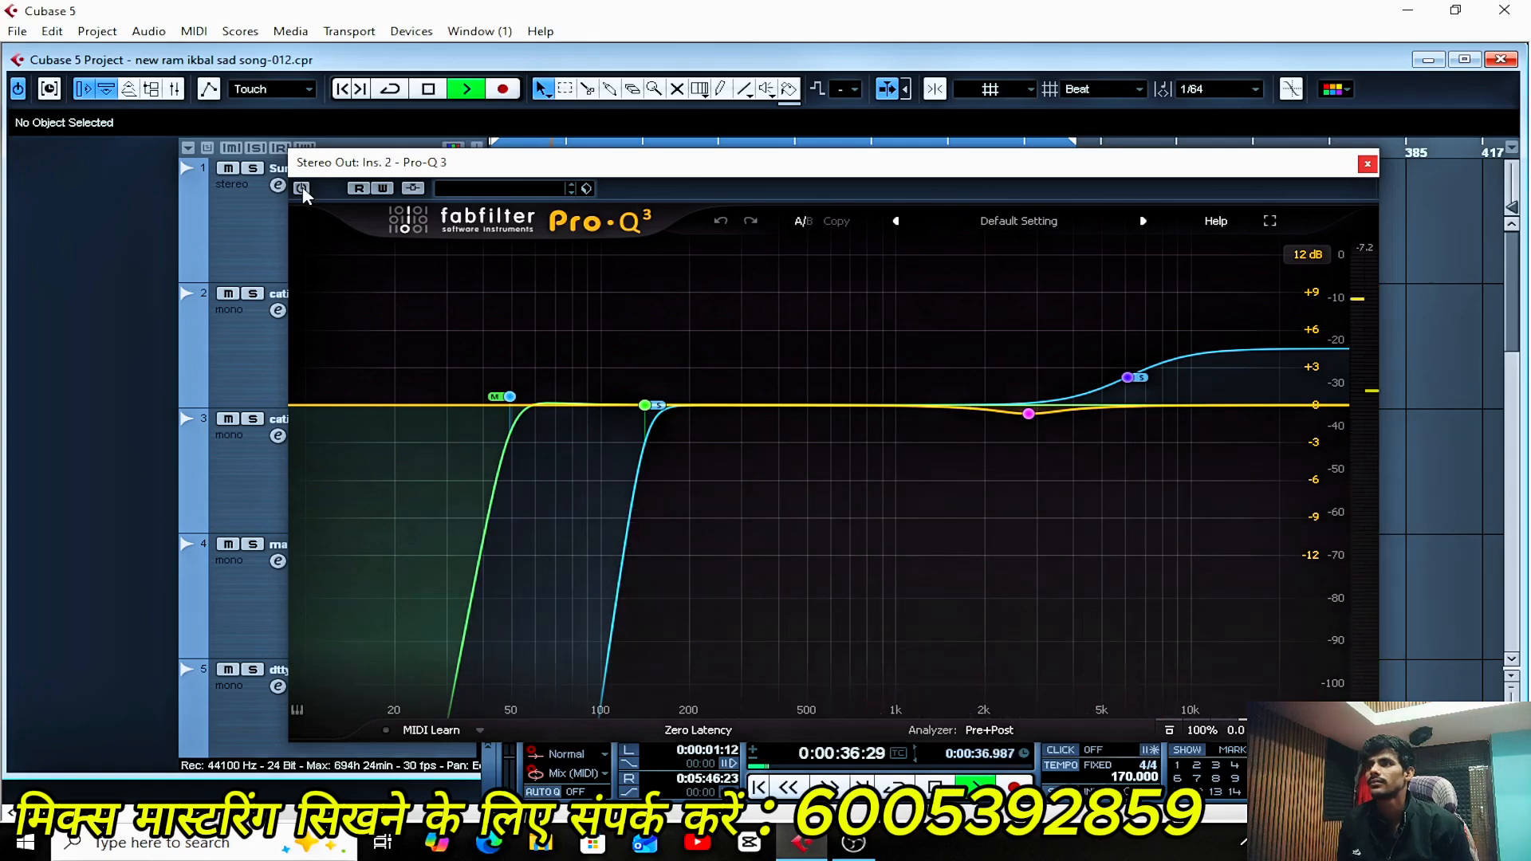
click(301, 188)
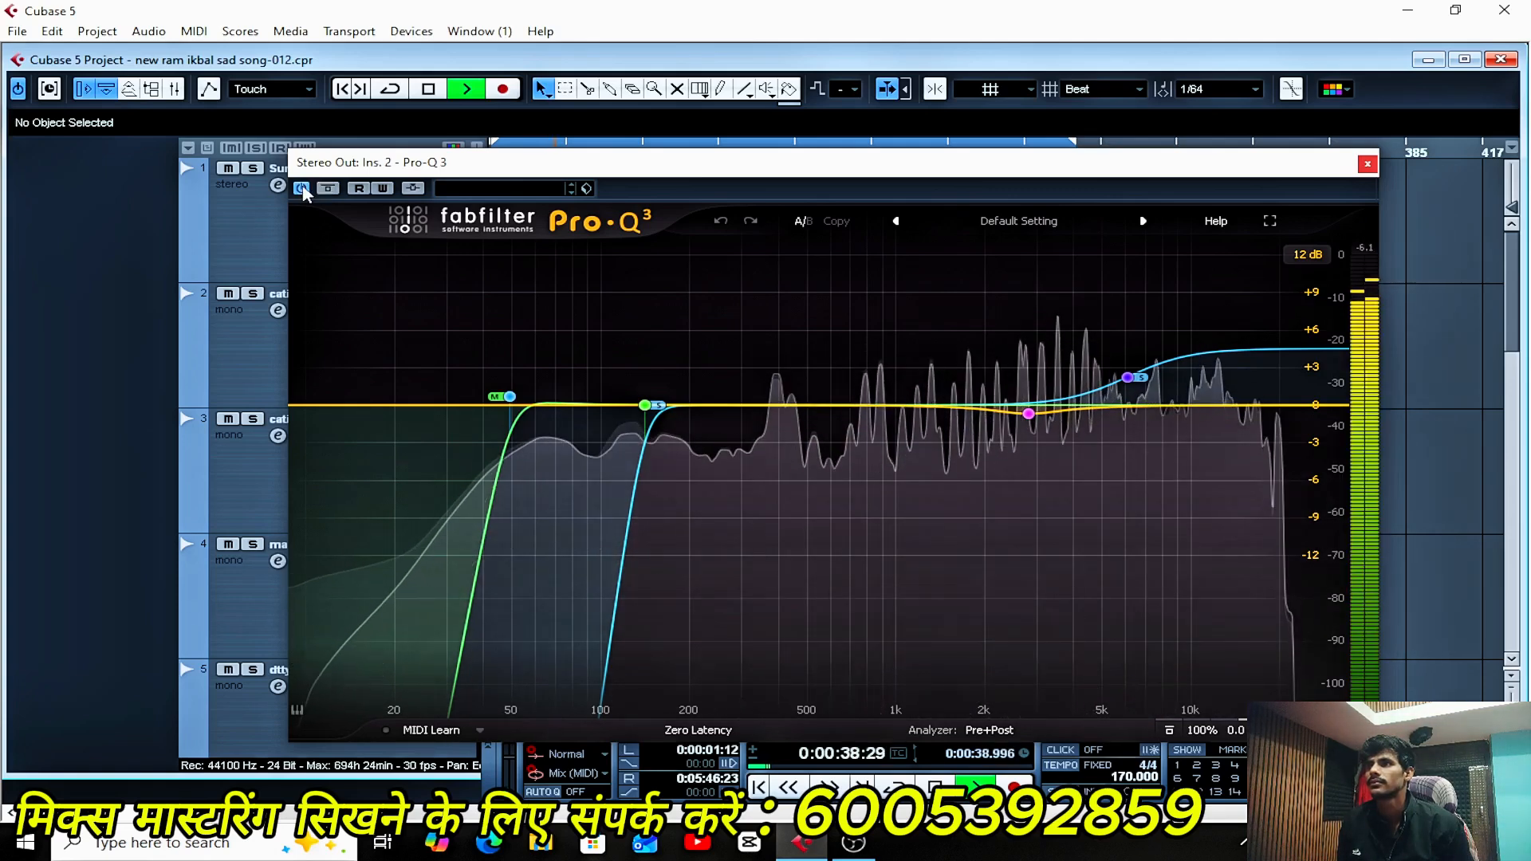
click(302, 188)
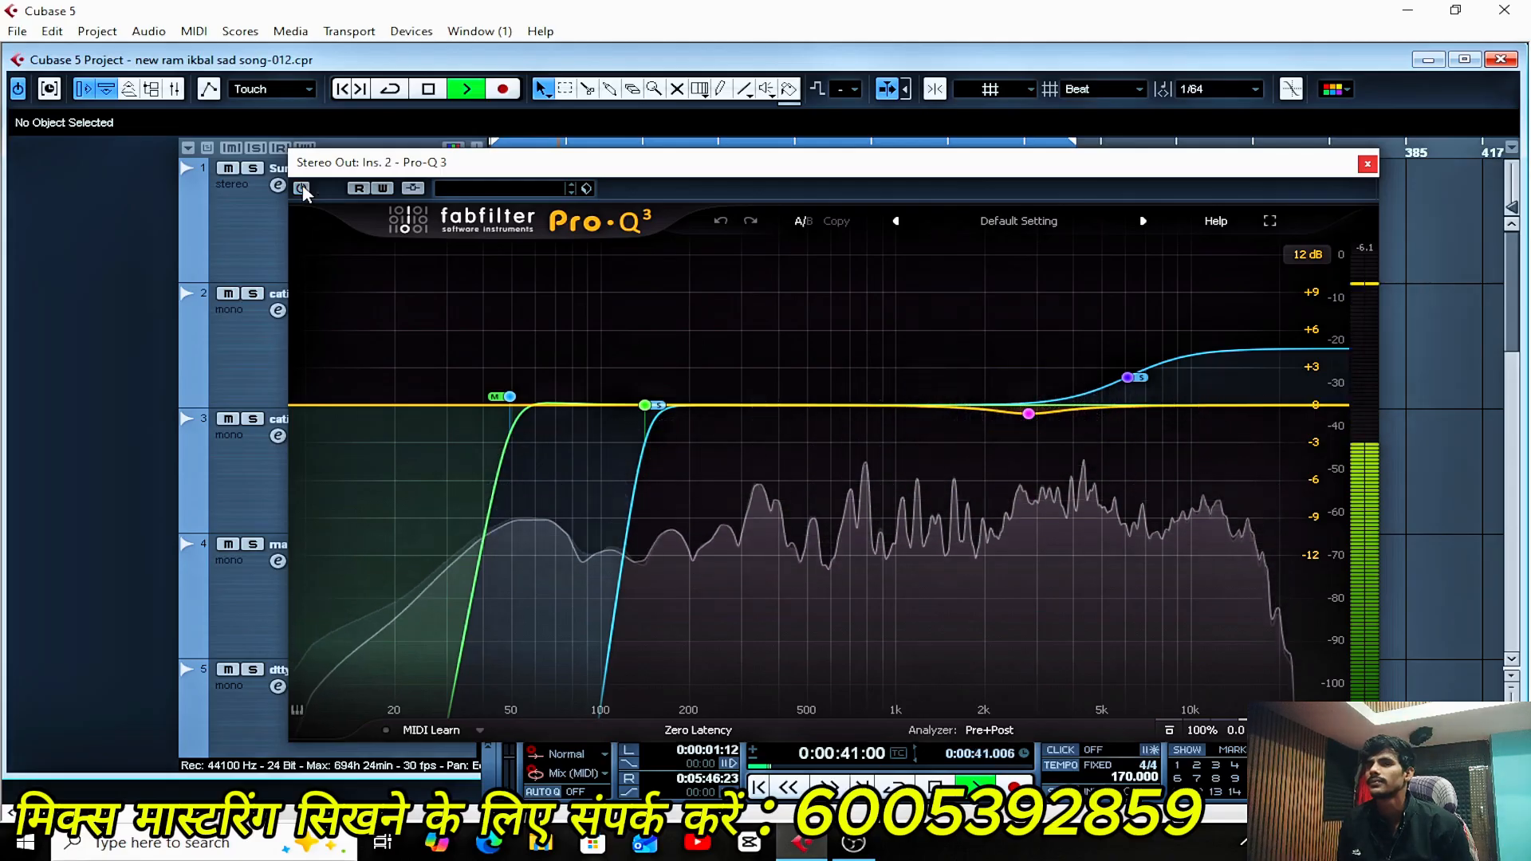
click(301, 188)
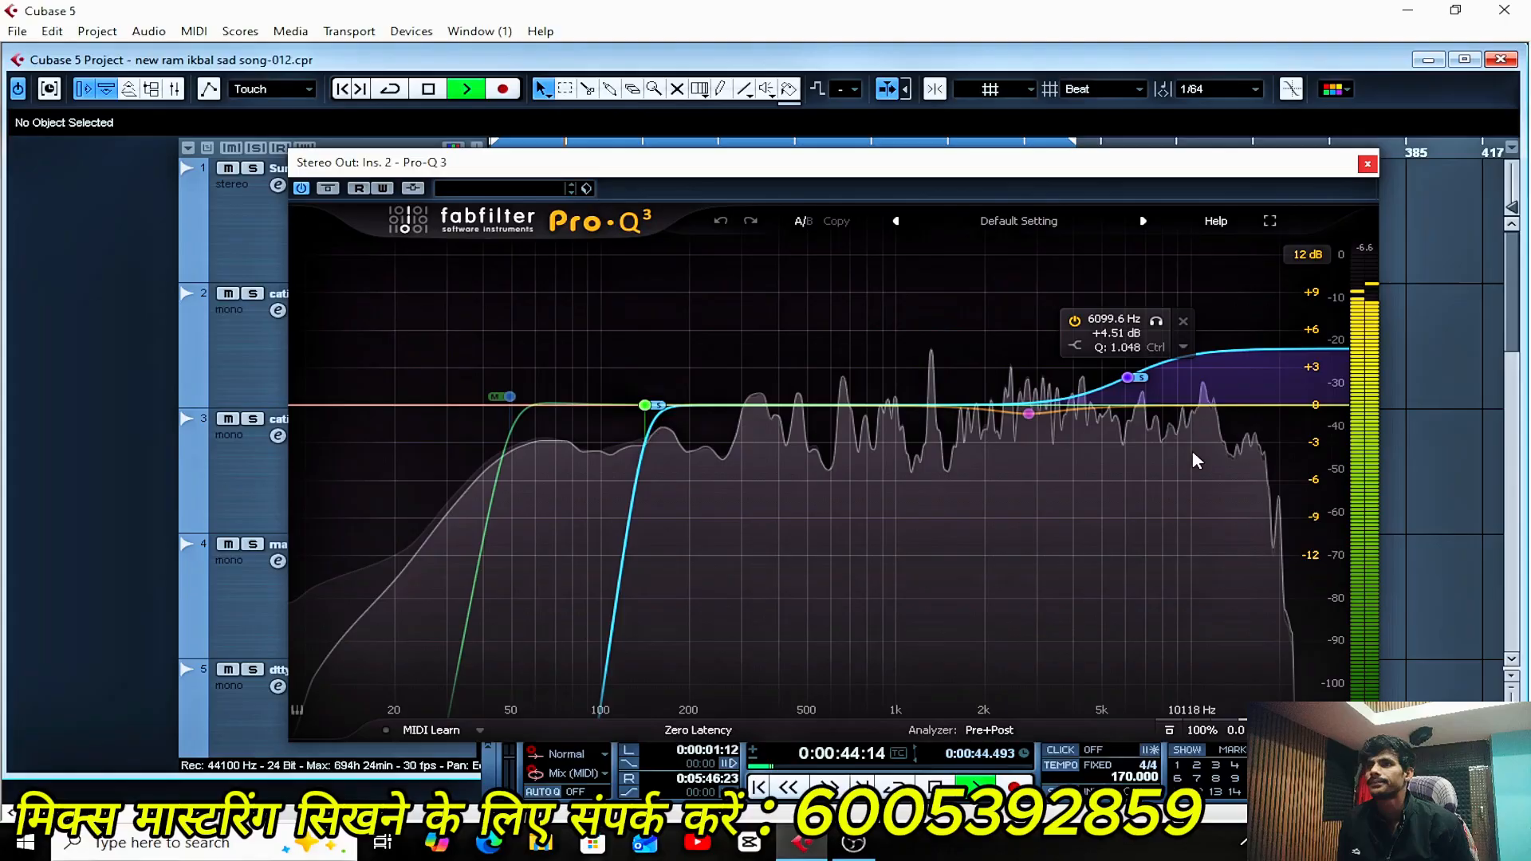
key(space)
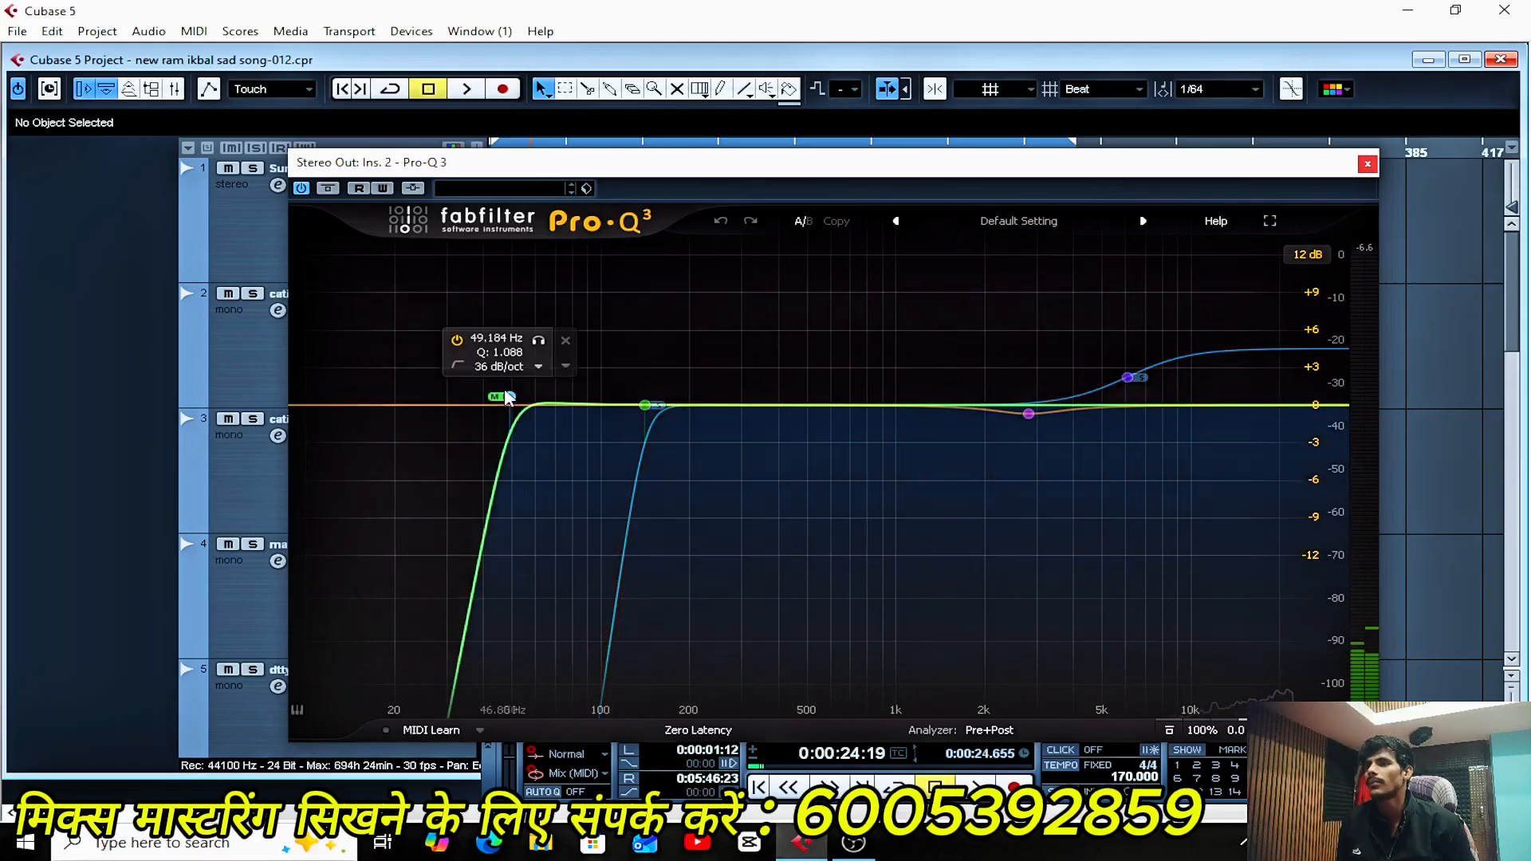
click(1368, 164)
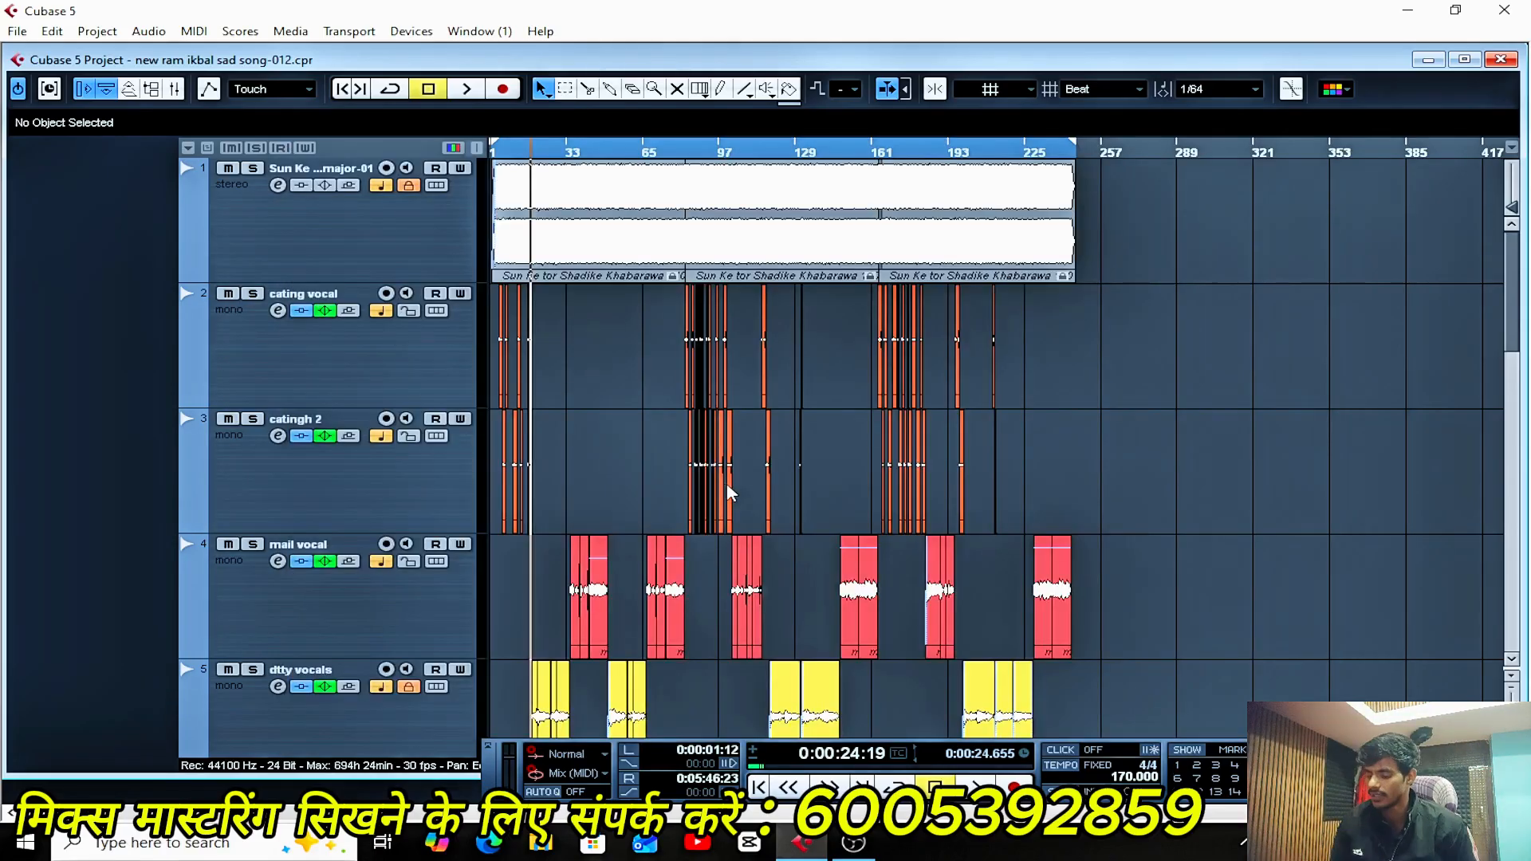
key(F3)
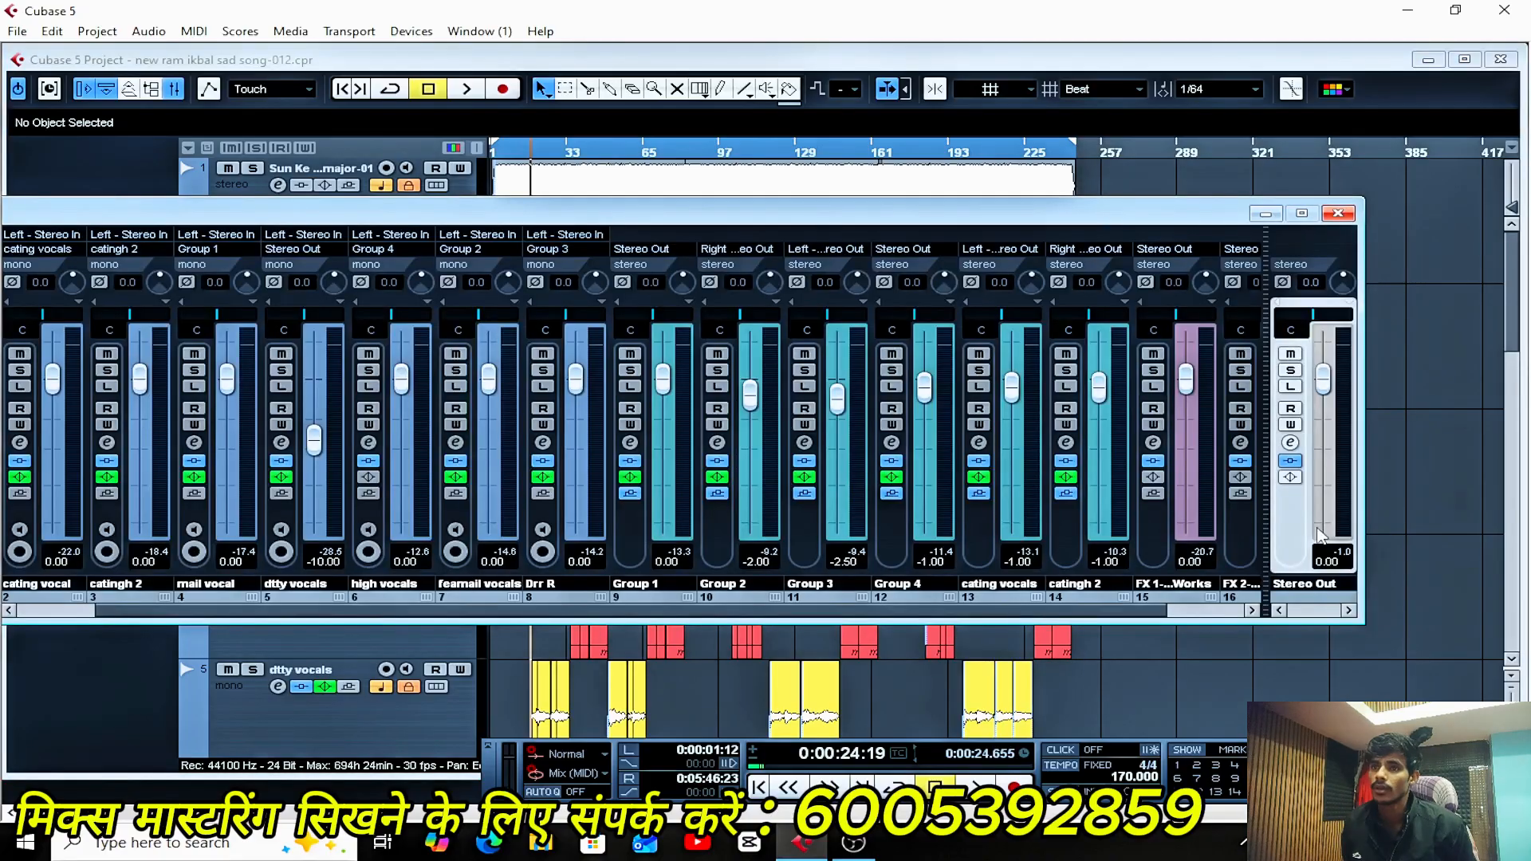
click(1291, 443)
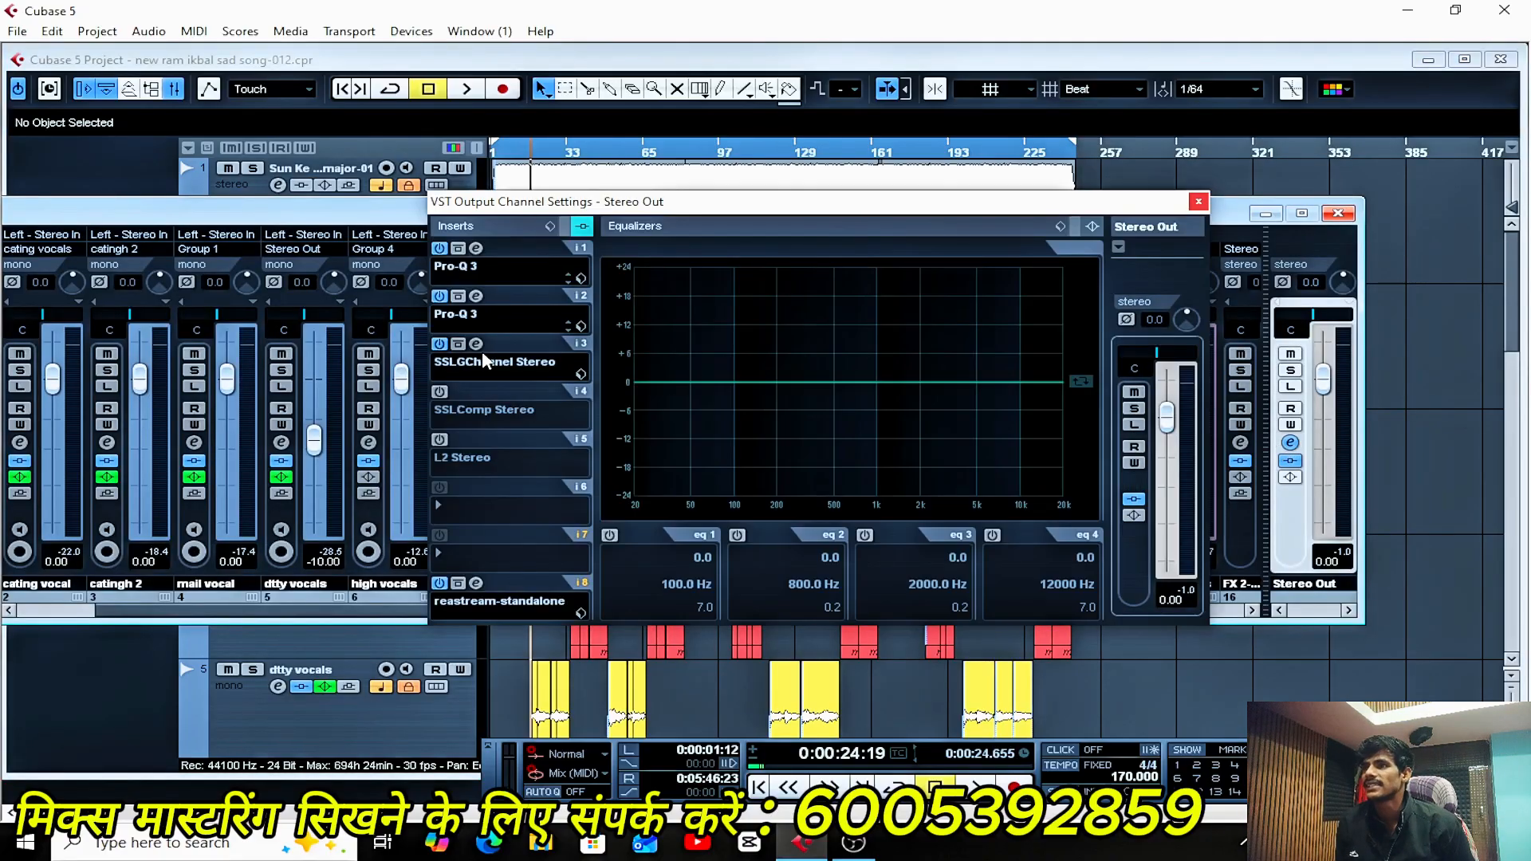
click(477, 345)
- Play the mix while switching SSLGChannel off and on to compare its effect, leave it on, and close the plug-in
key(space)
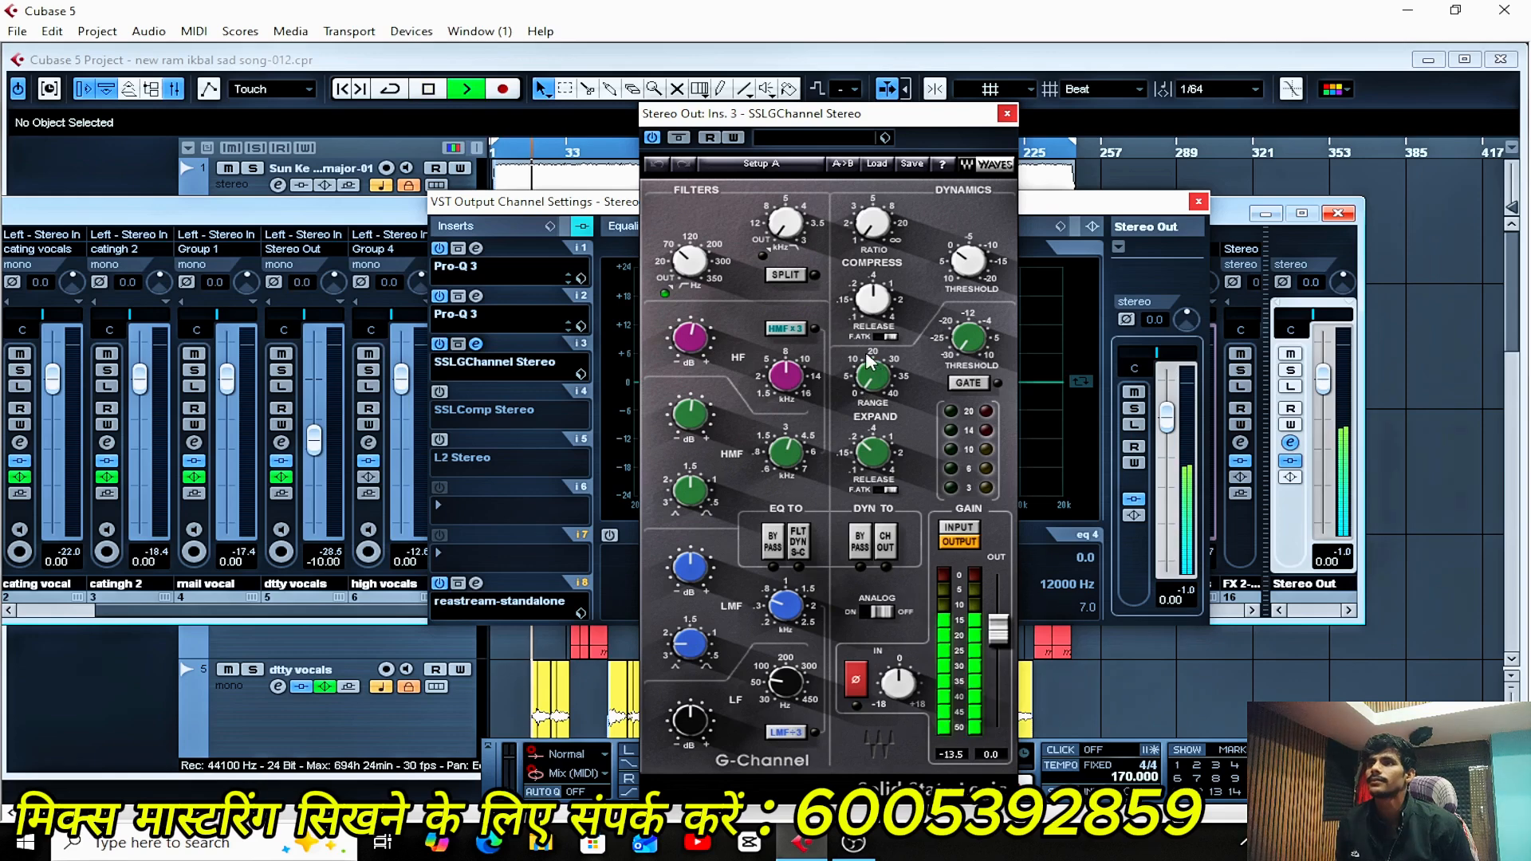
click(653, 138)
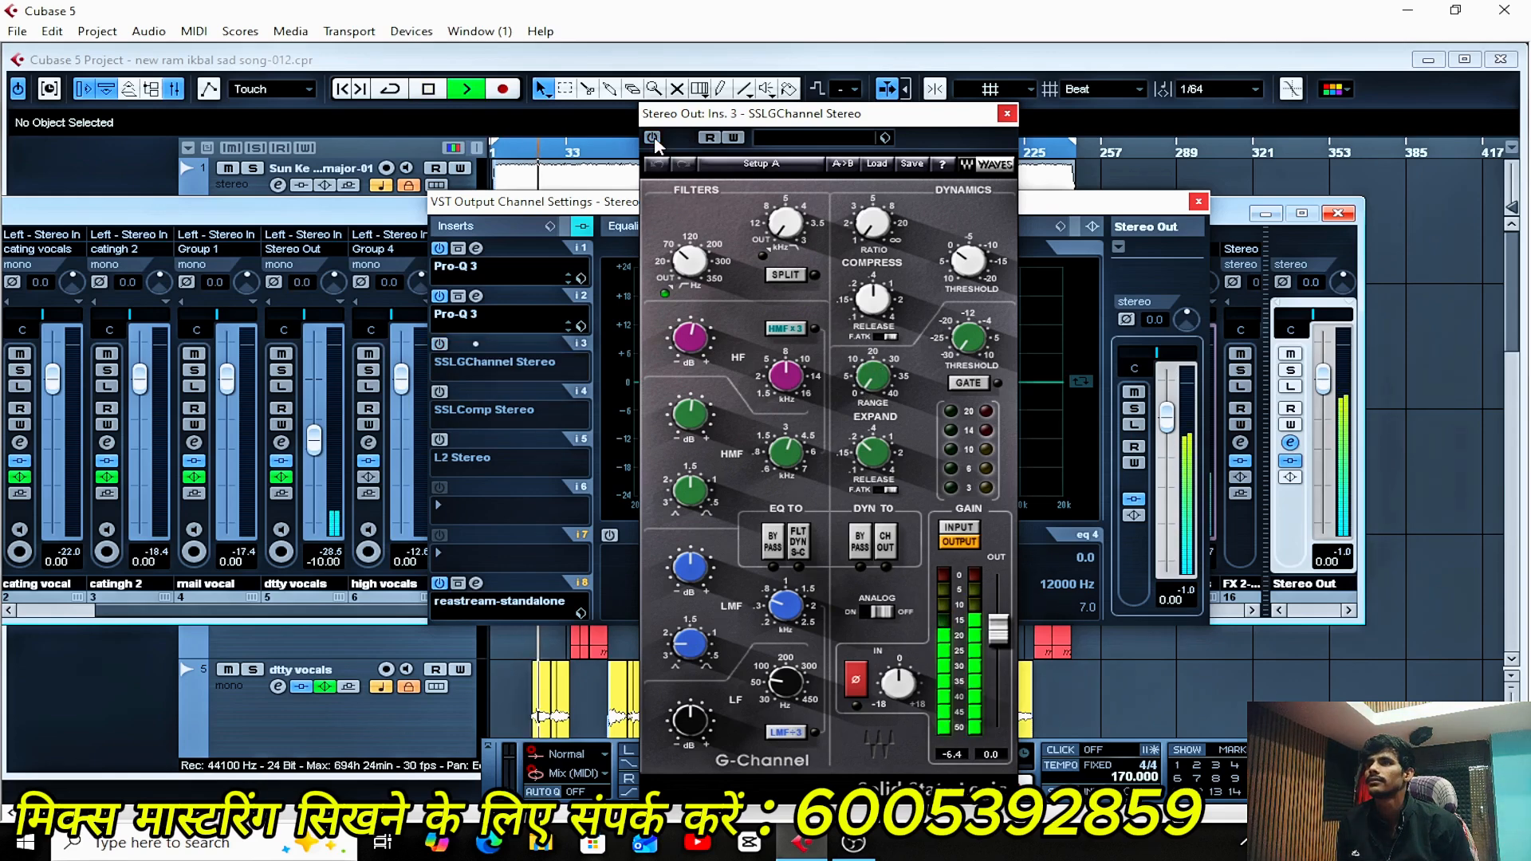
click(652, 138)
click(652, 138)
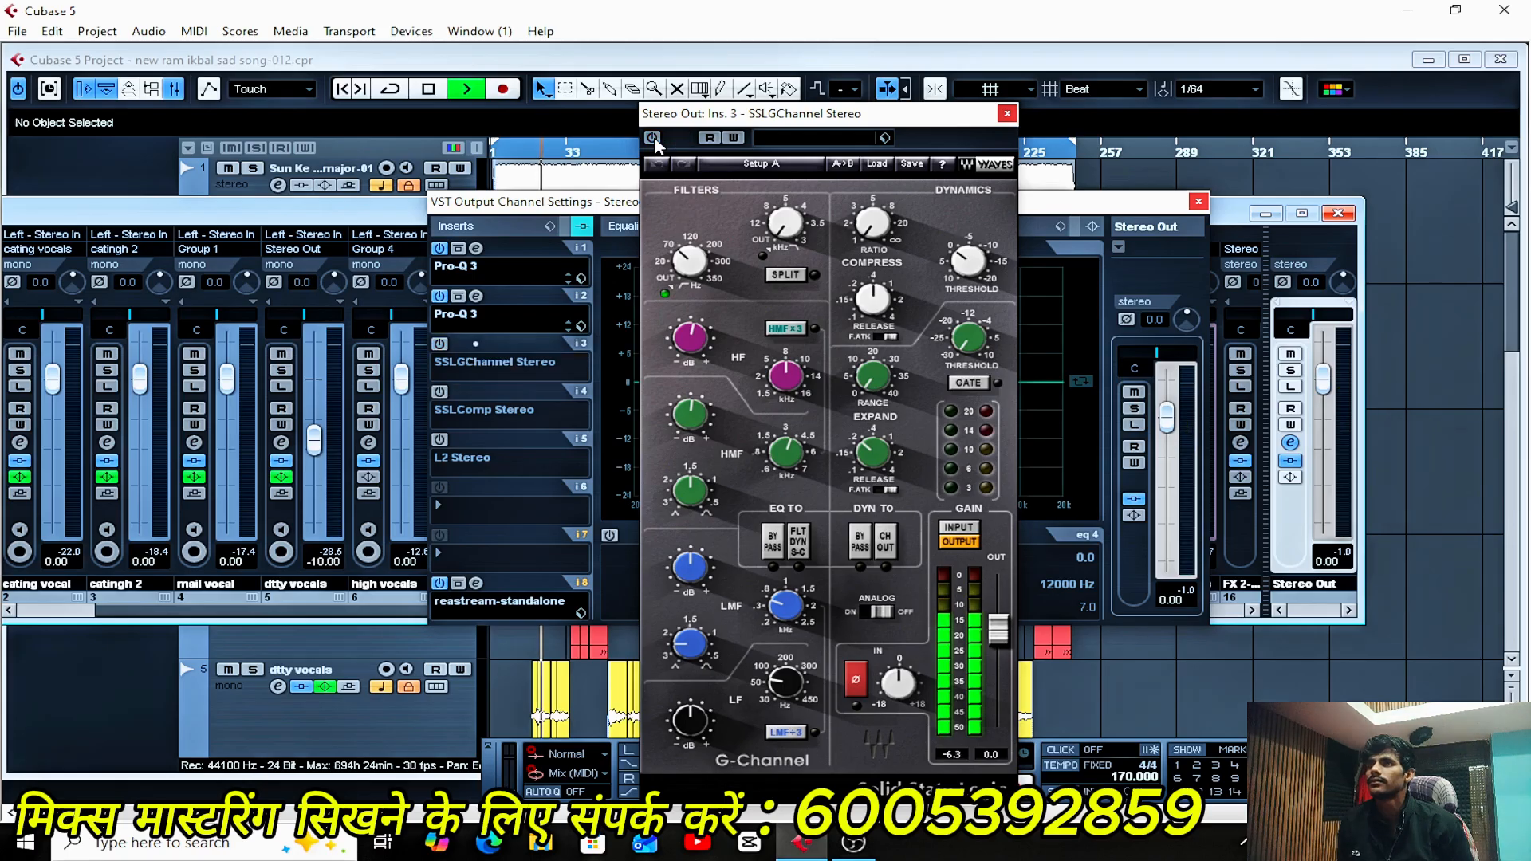
click(652, 138)
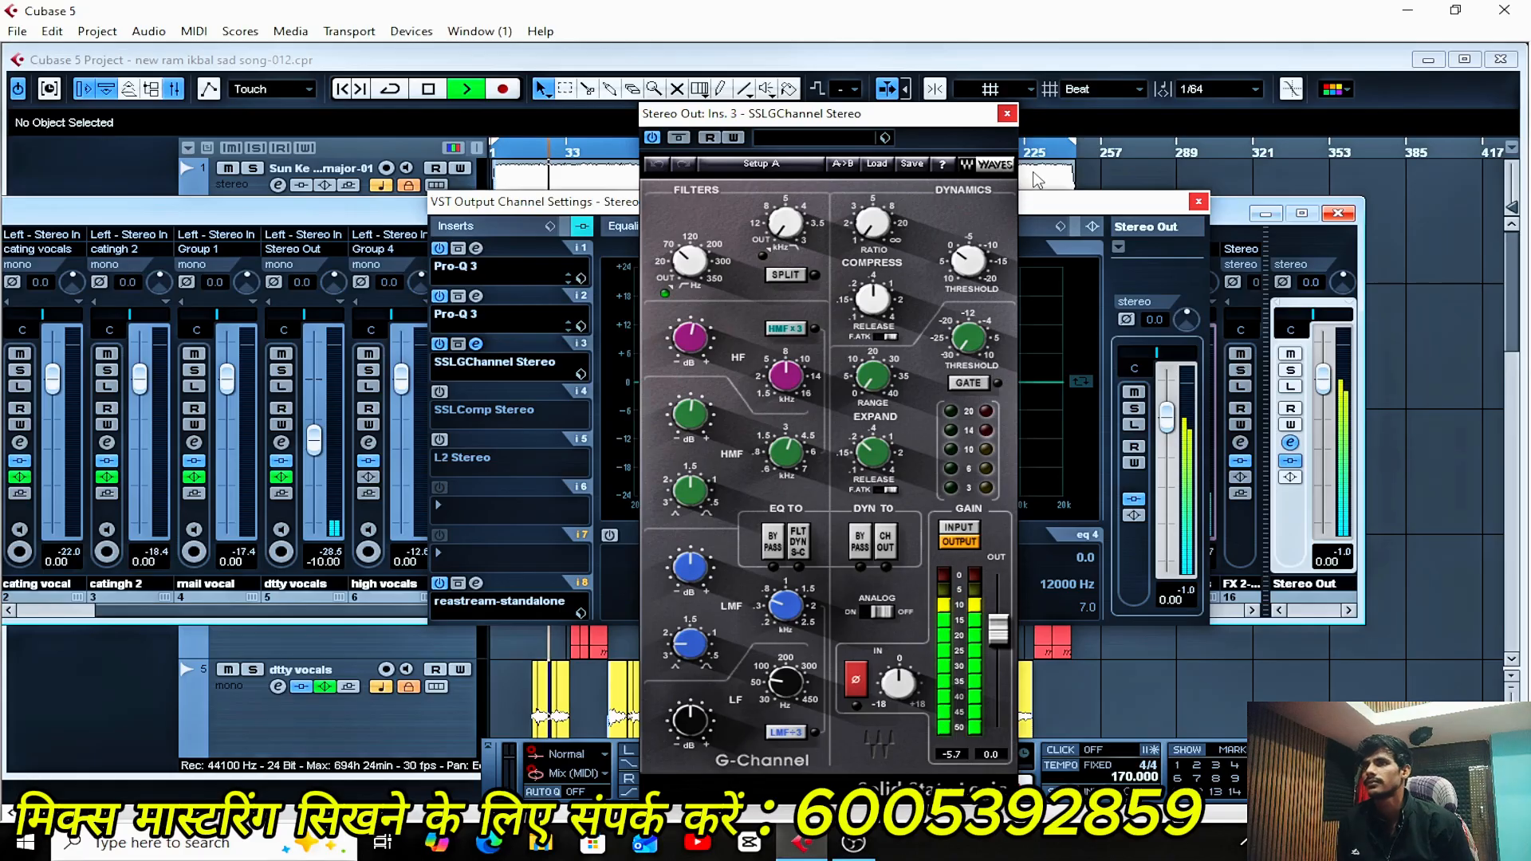
key(space)
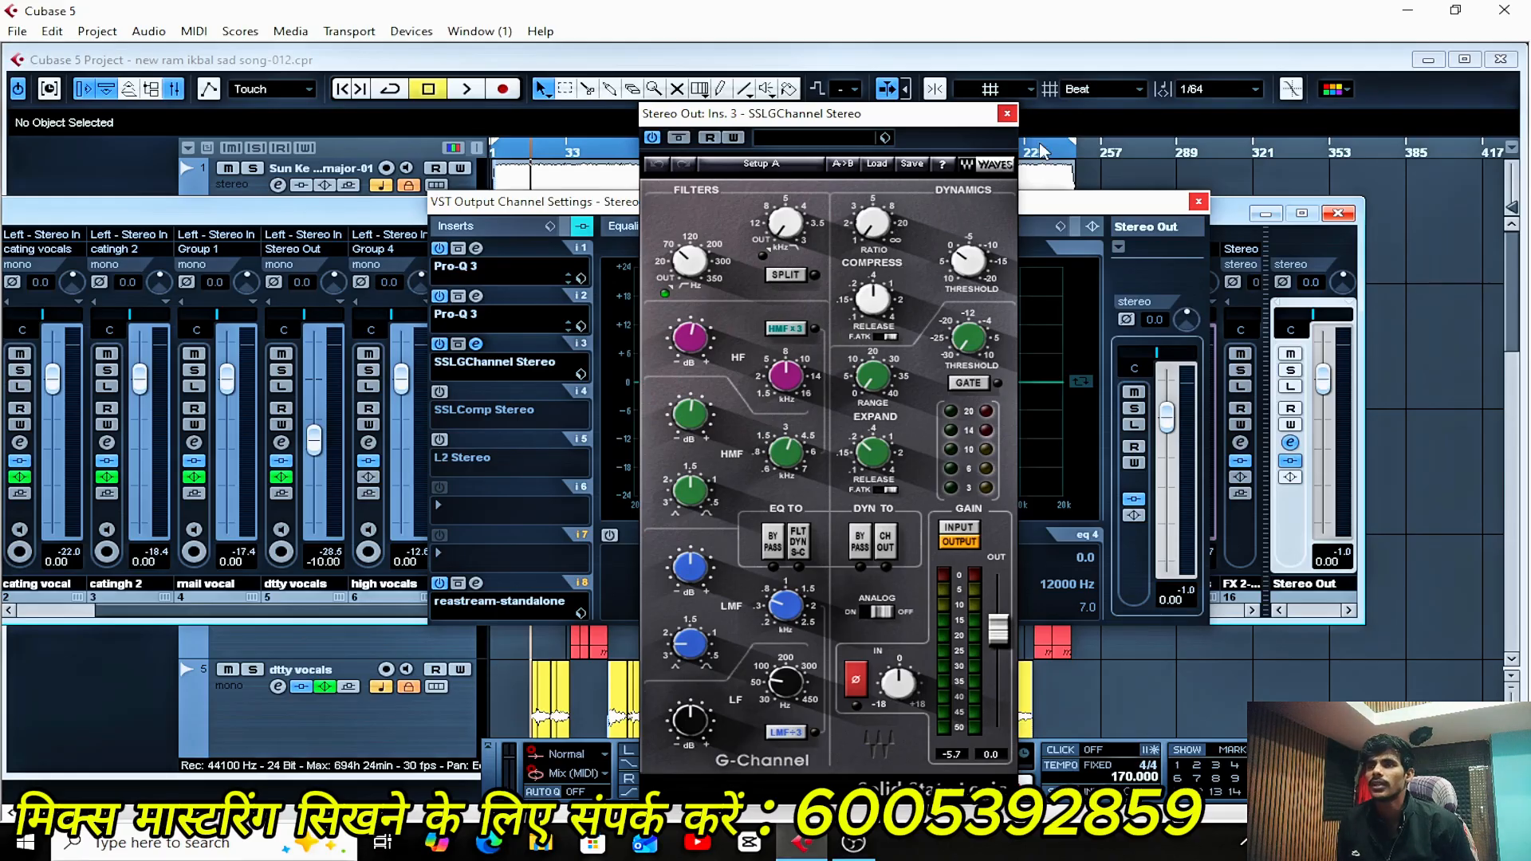
click(1008, 114)
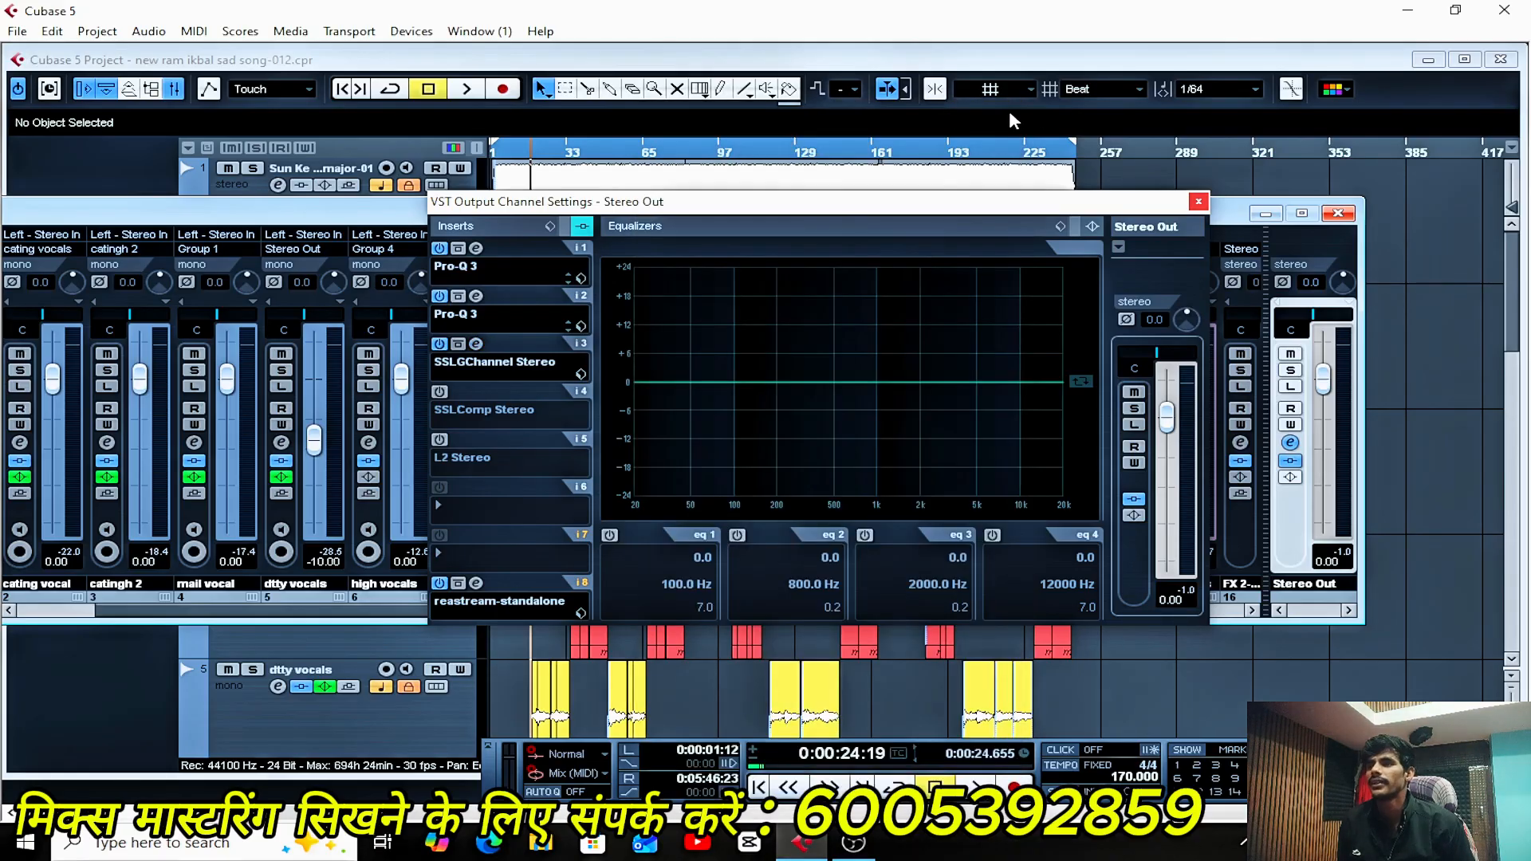
- Switch on the SSLComp insert on Stereo Out, audition the mix with the compressor off and on, and close it
click(440, 394)
click(476, 392)
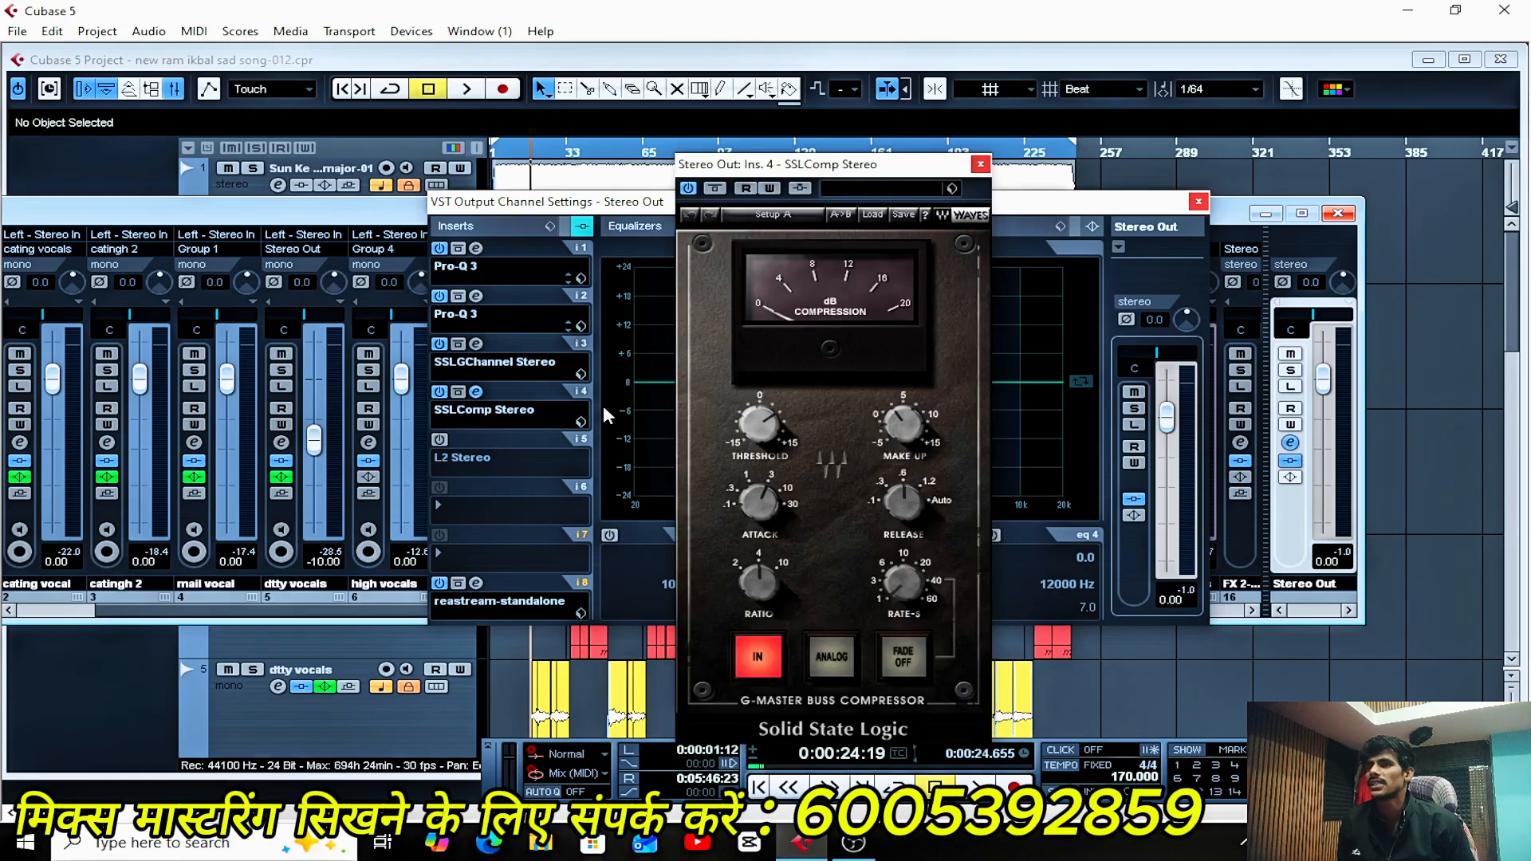
key(space)
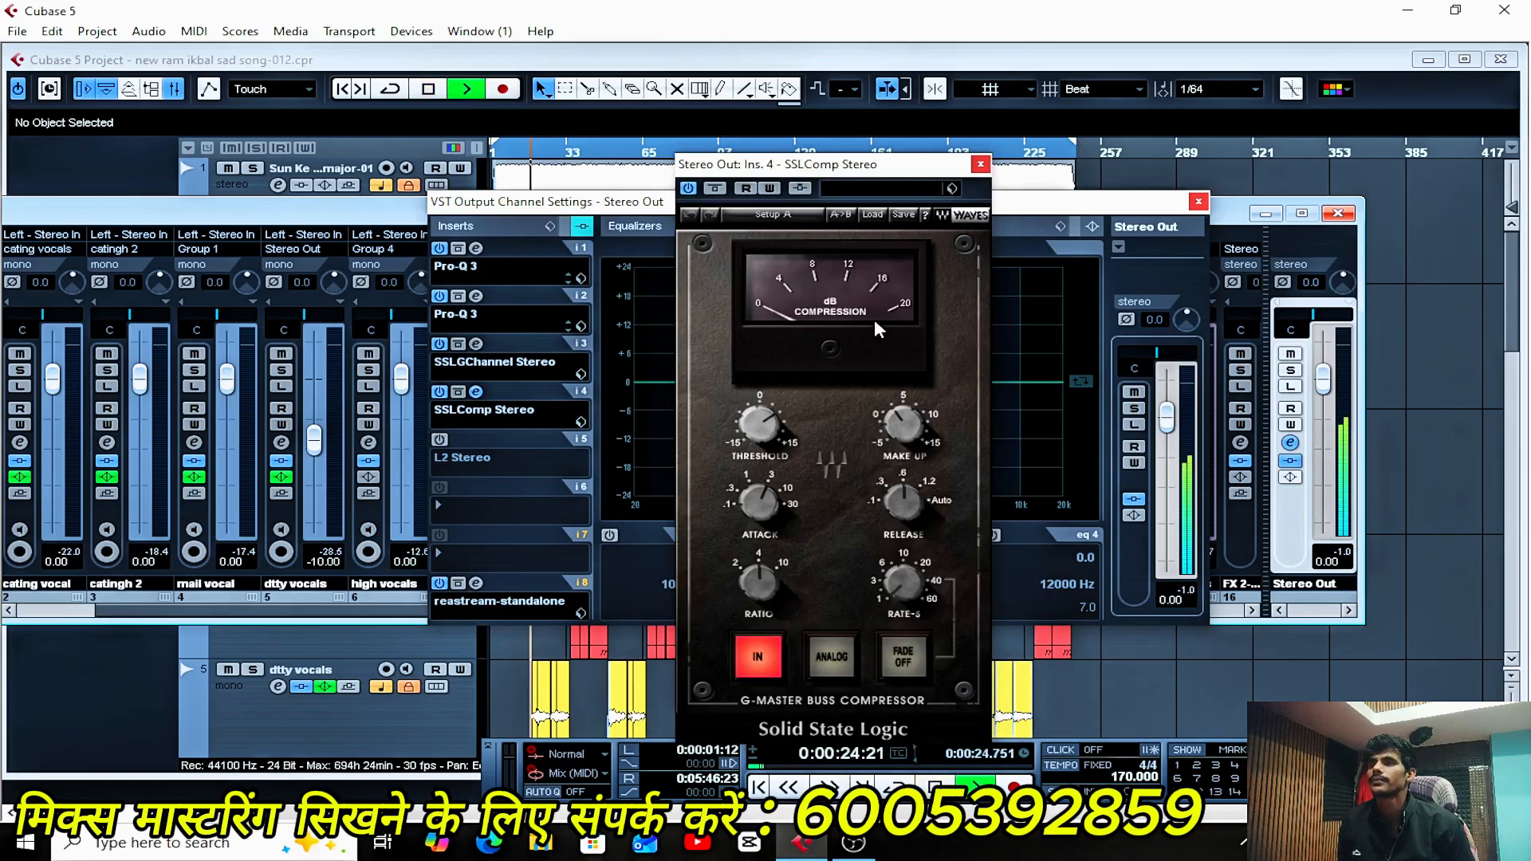
click(688, 189)
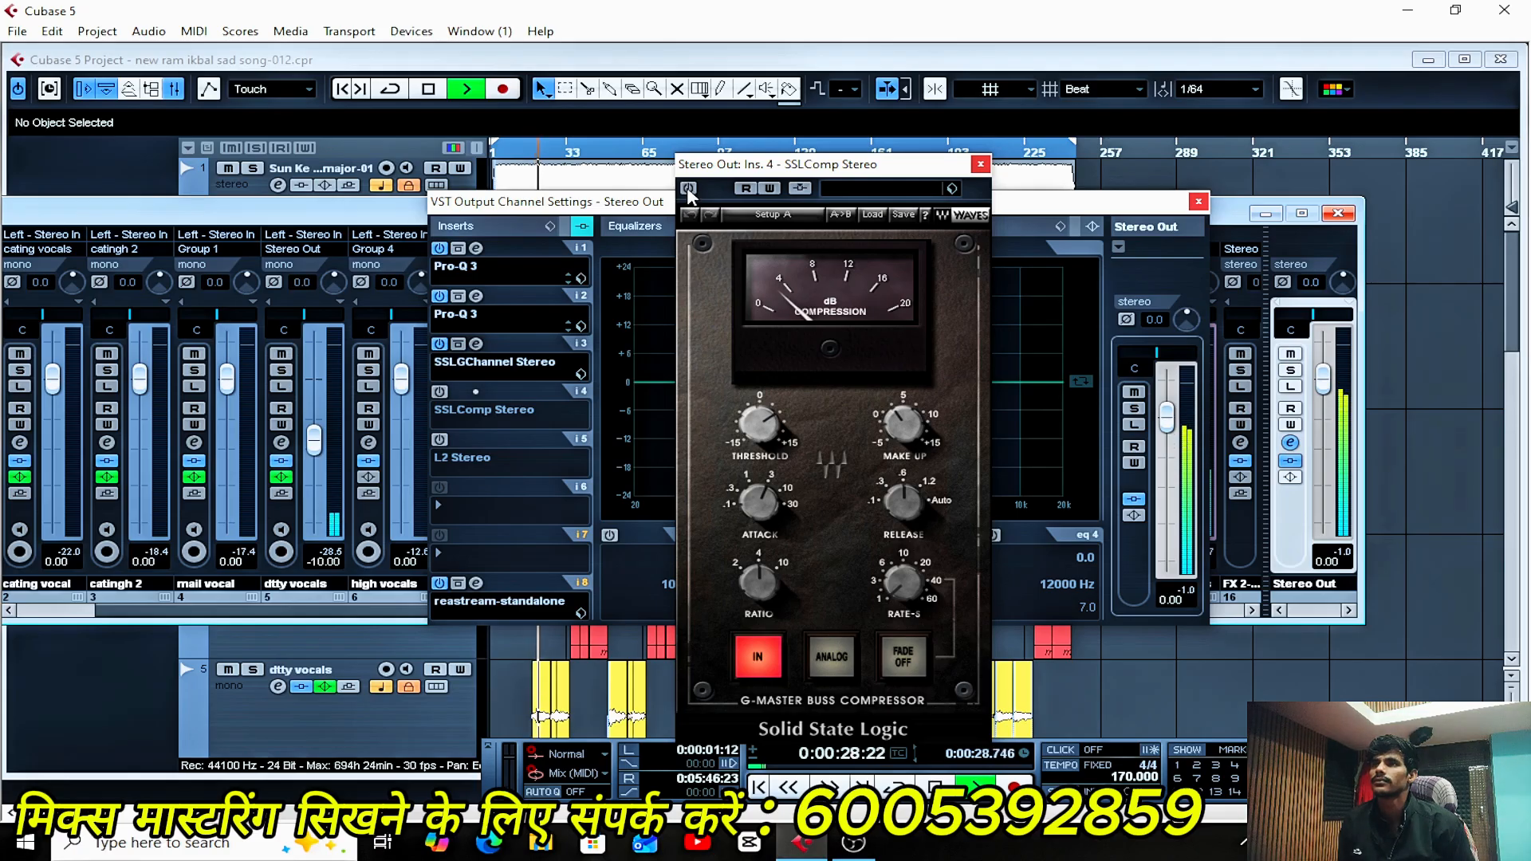
click(688, 189)
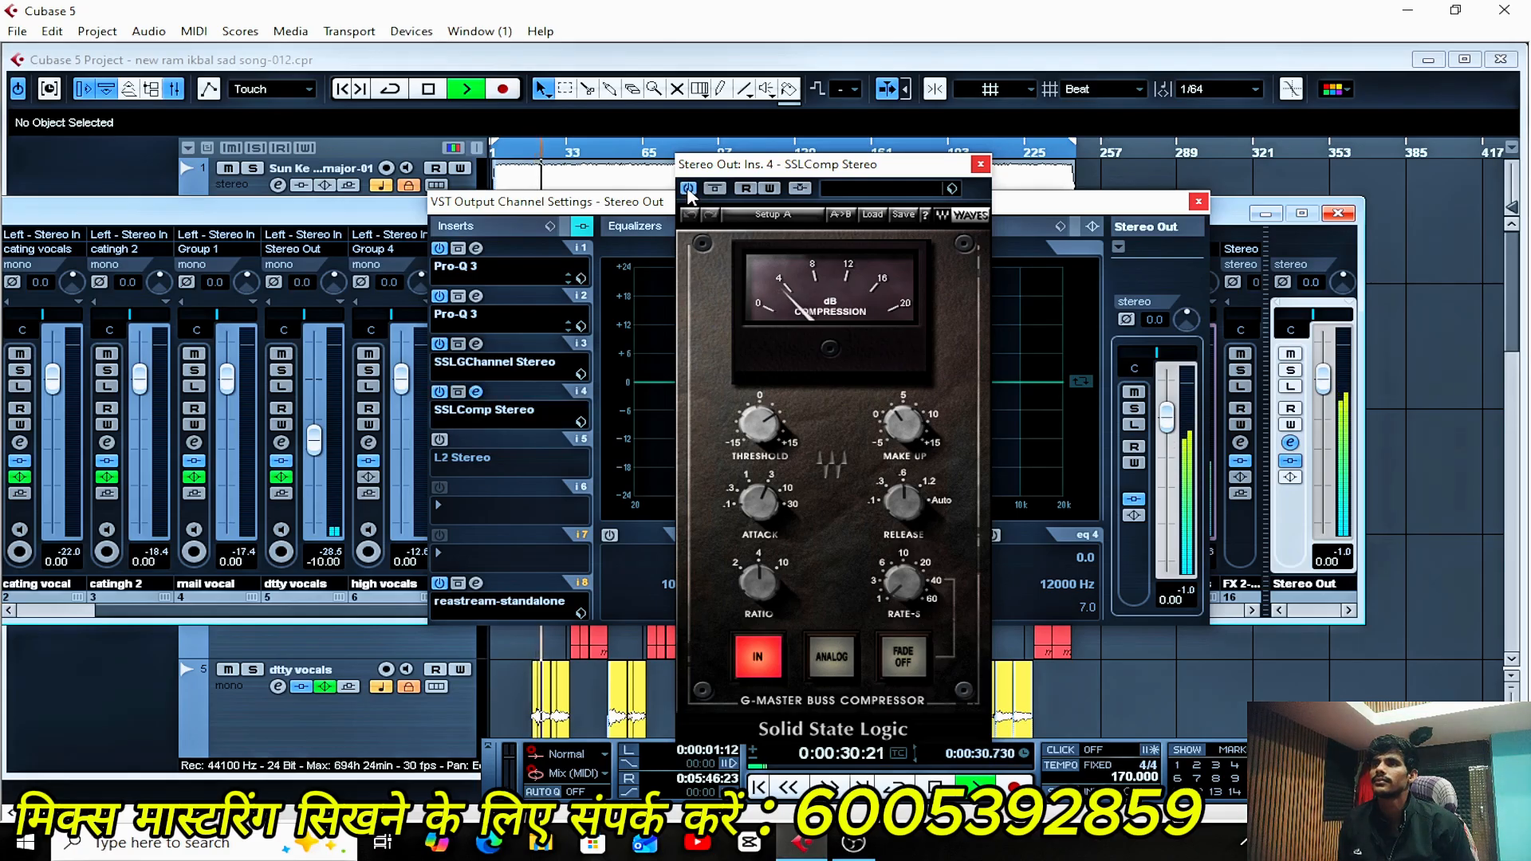
click(689, 189)
click(689, 189)
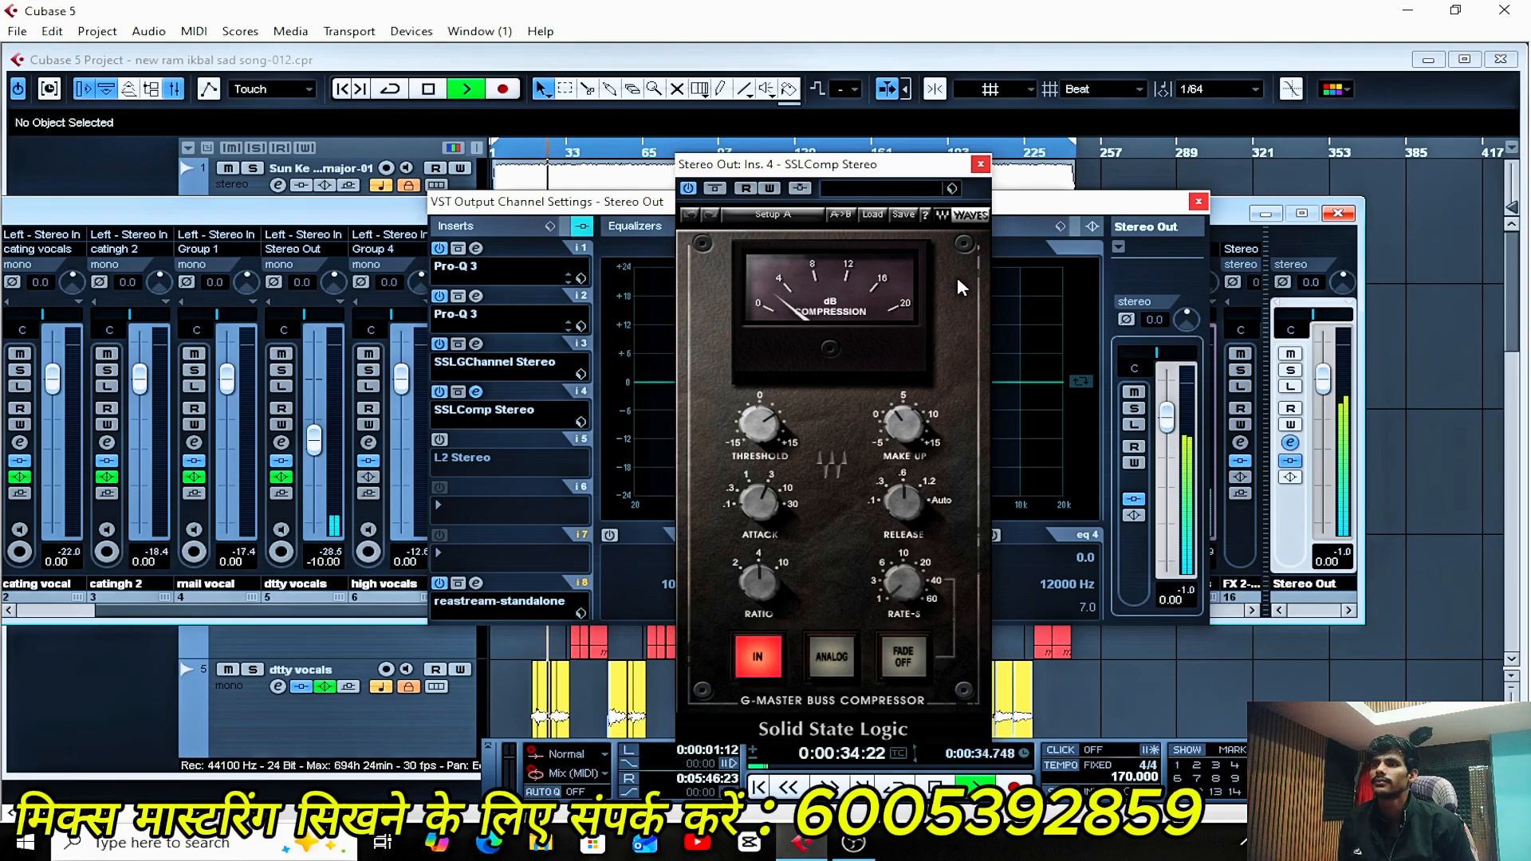
key(space)
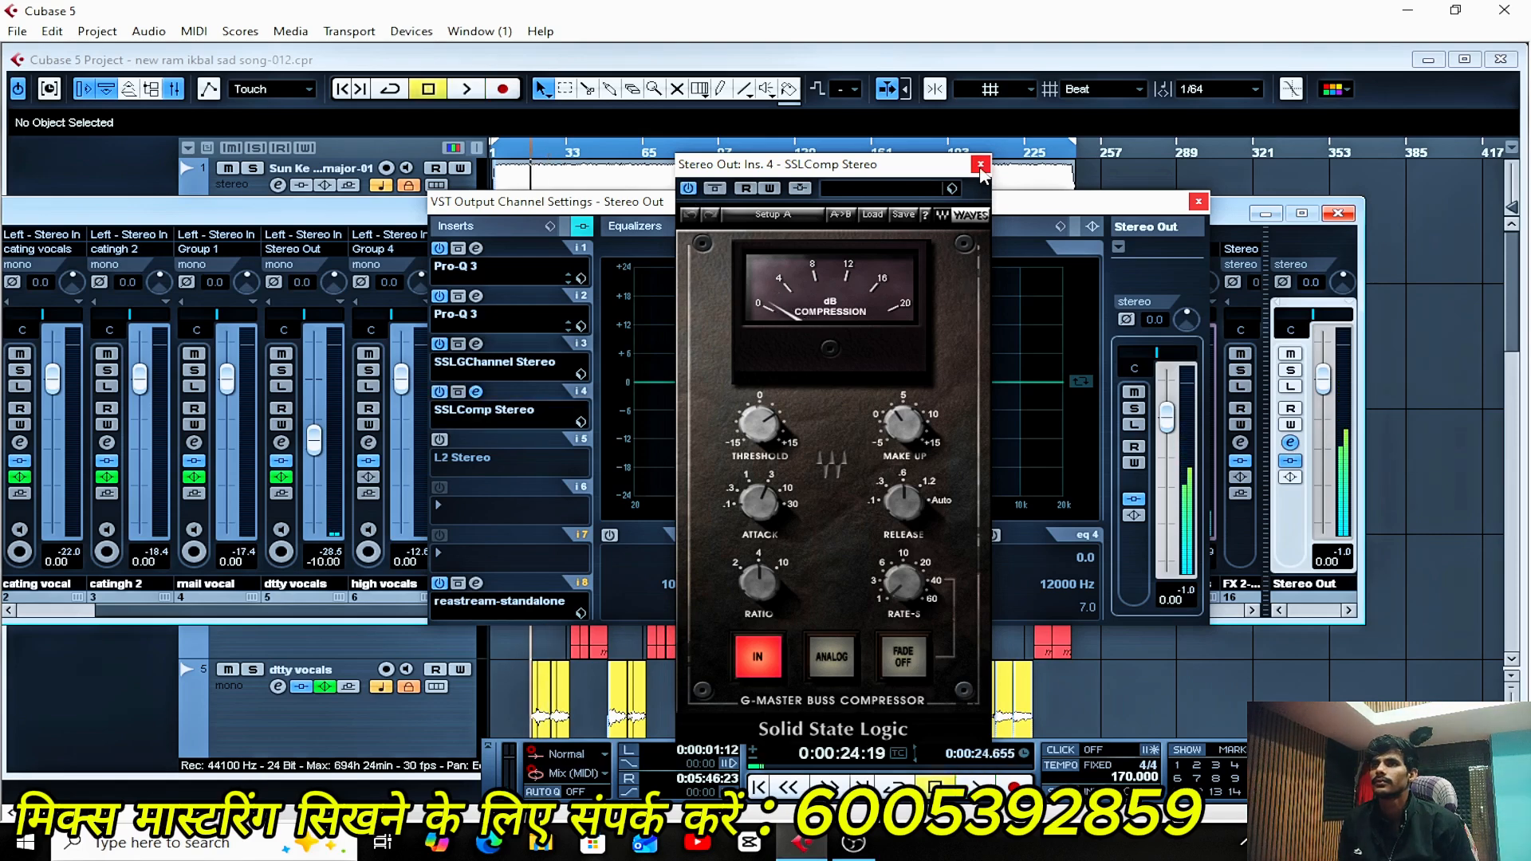
click(980, 165)
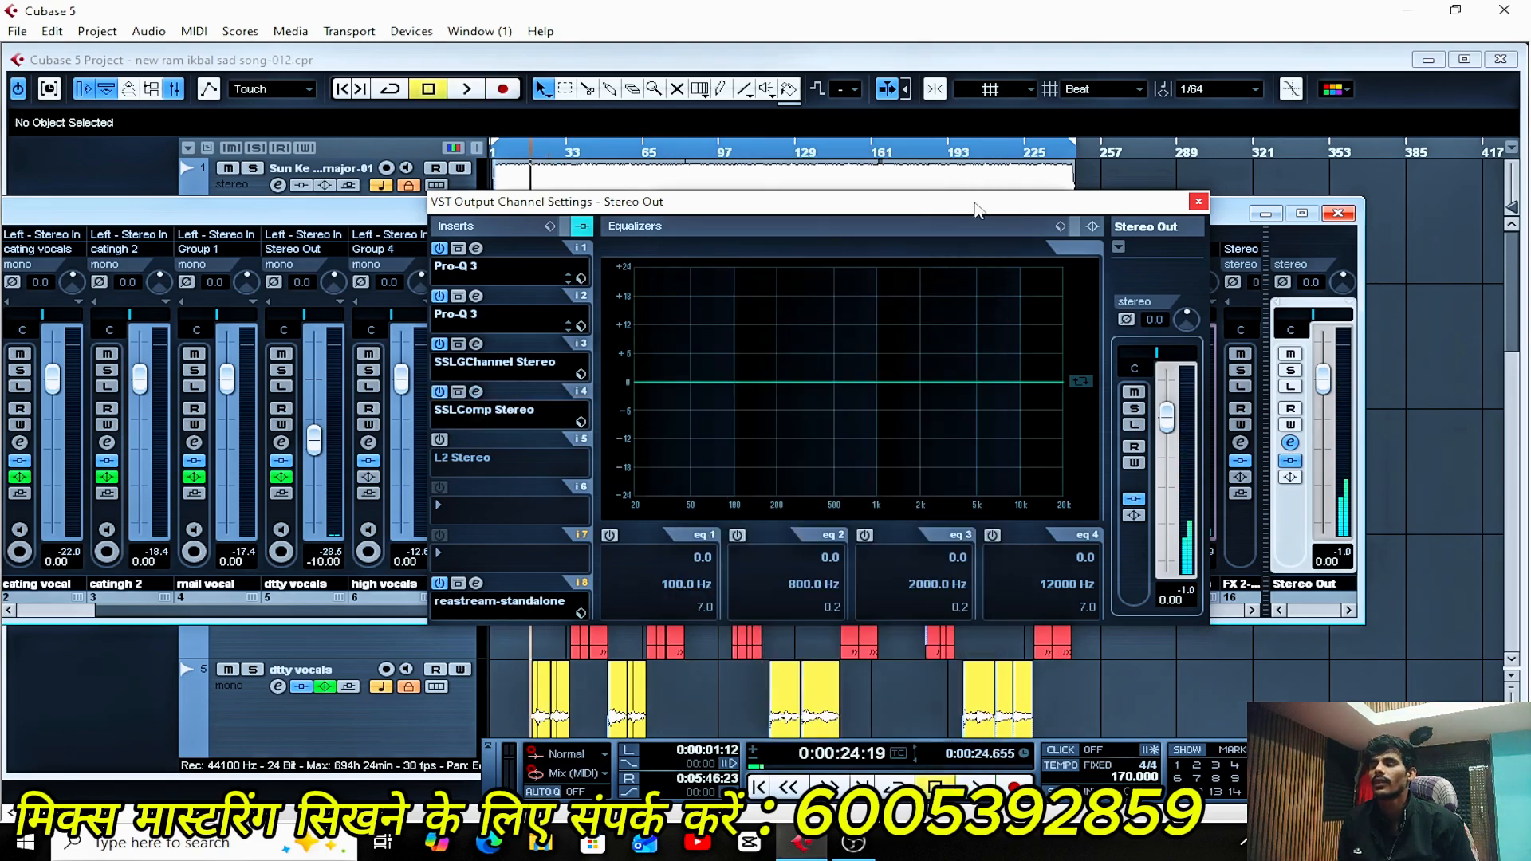
- Switch on the L2 Stereo insert on Stereo Out, open the limiter and play the mix through it
click(439, 440)
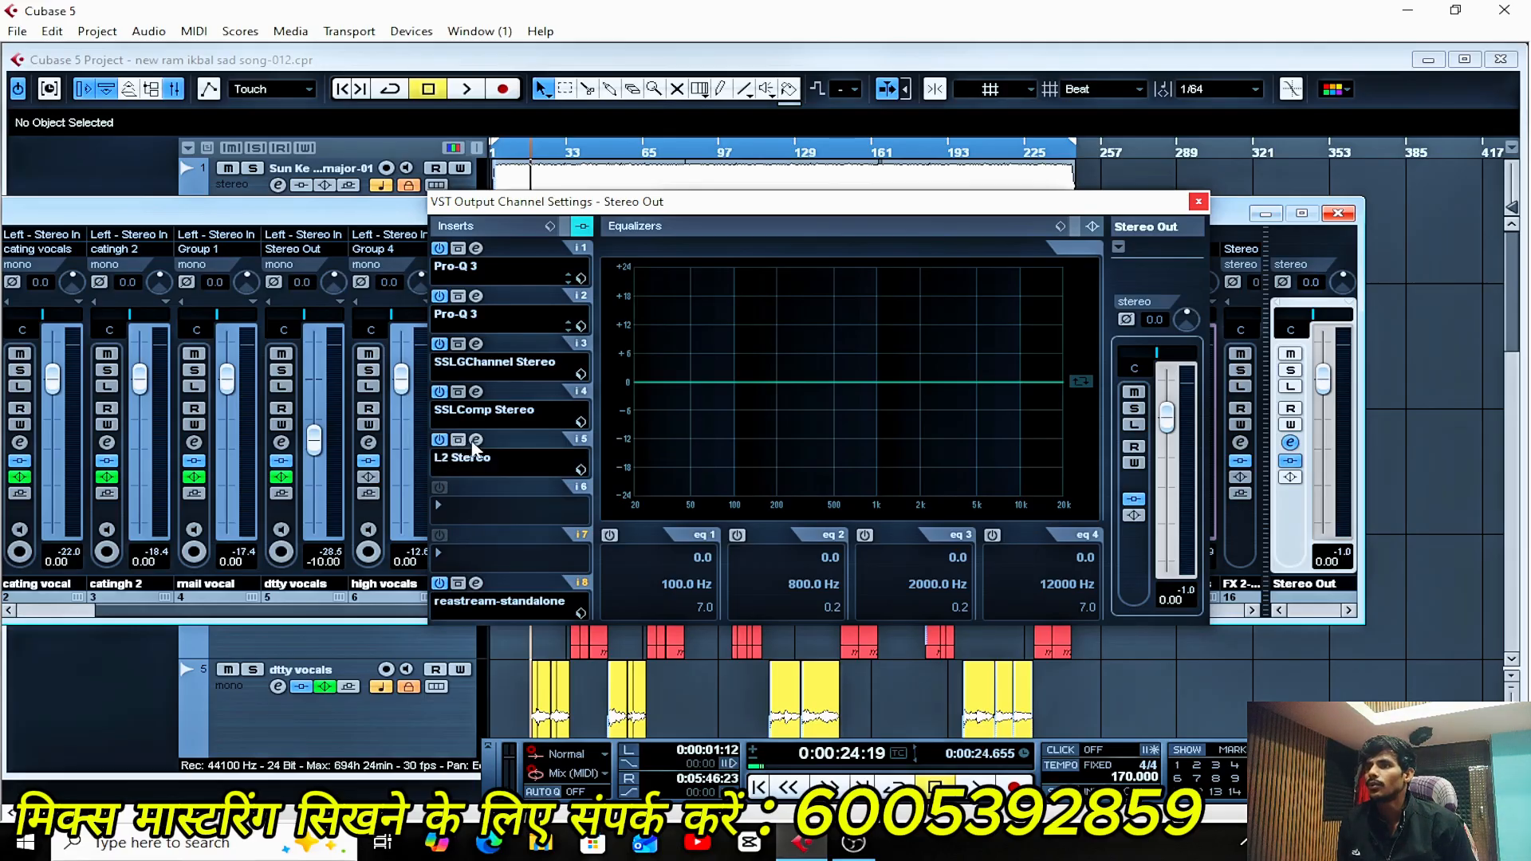
click(477, 440)
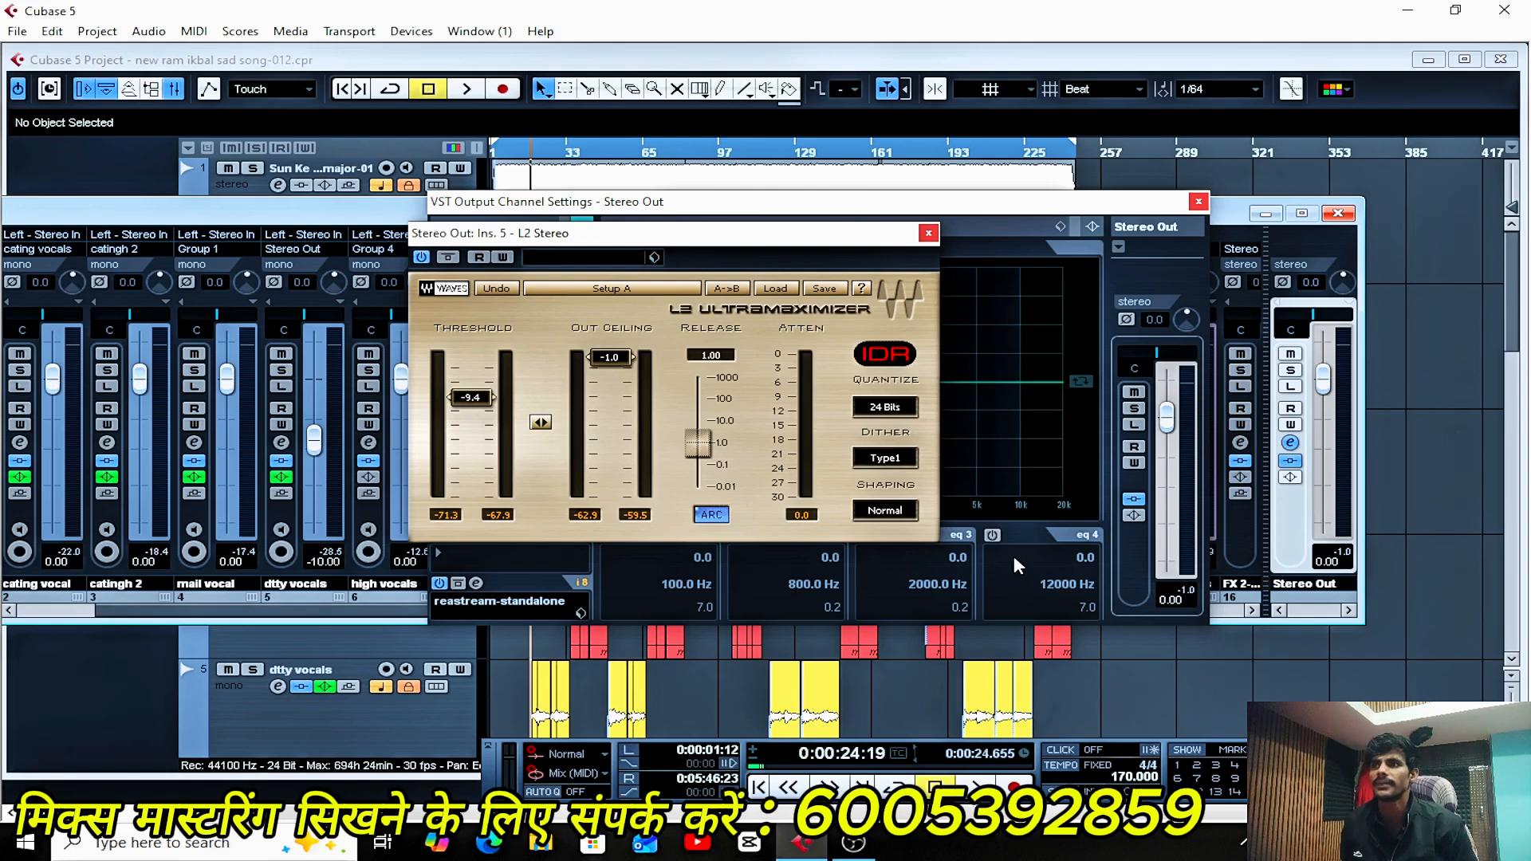
key(space)
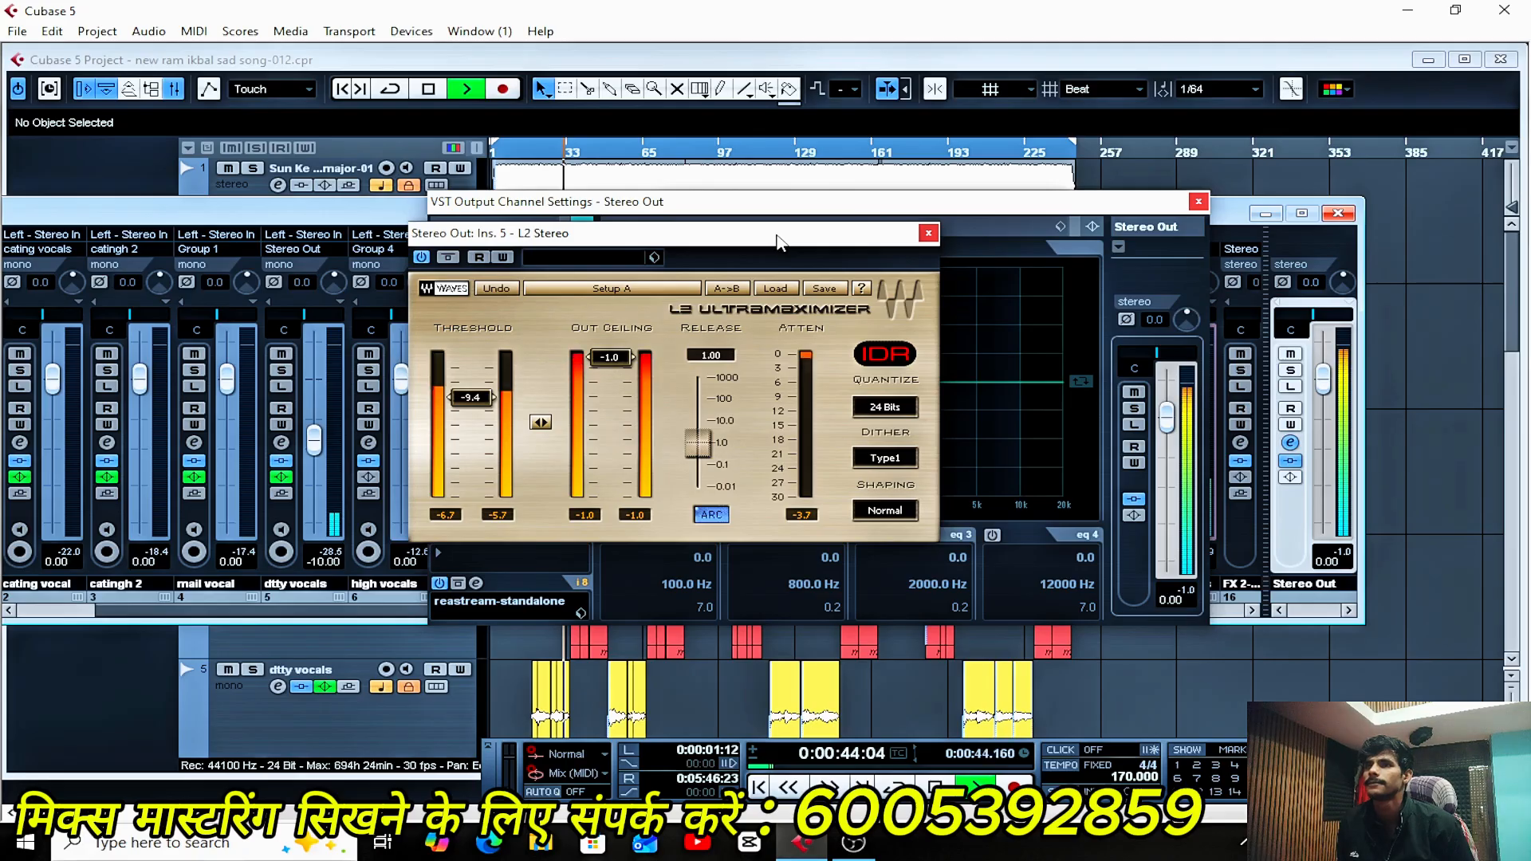
- Reopen SSLComp and SSLGChannel during playback and spread their windows and the L2 limiter's around the Stereo Out insert list
drag(778, 241, 1312, 178)
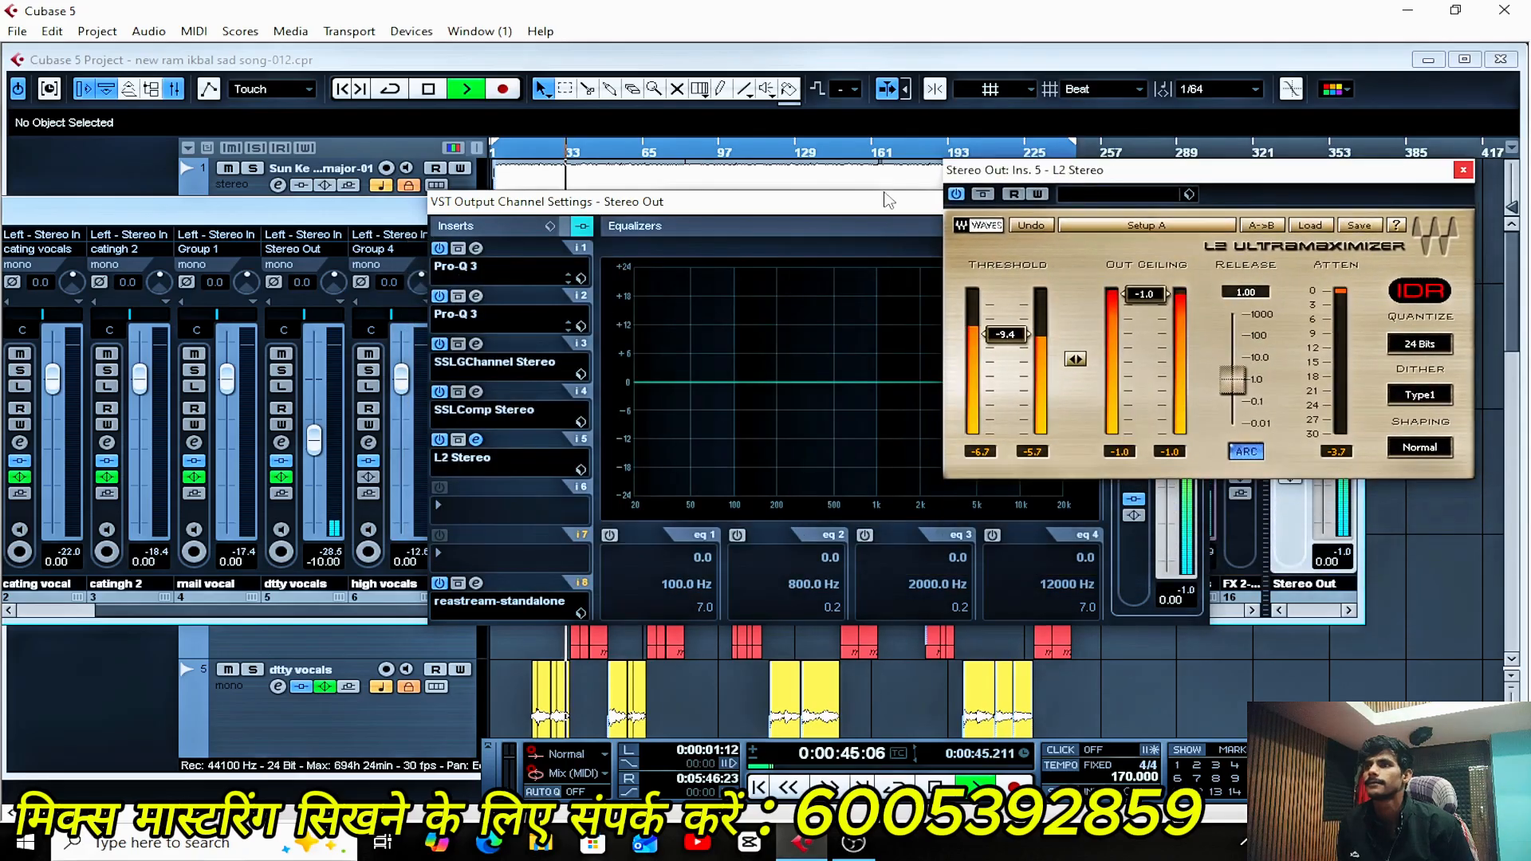
click(476, 392)
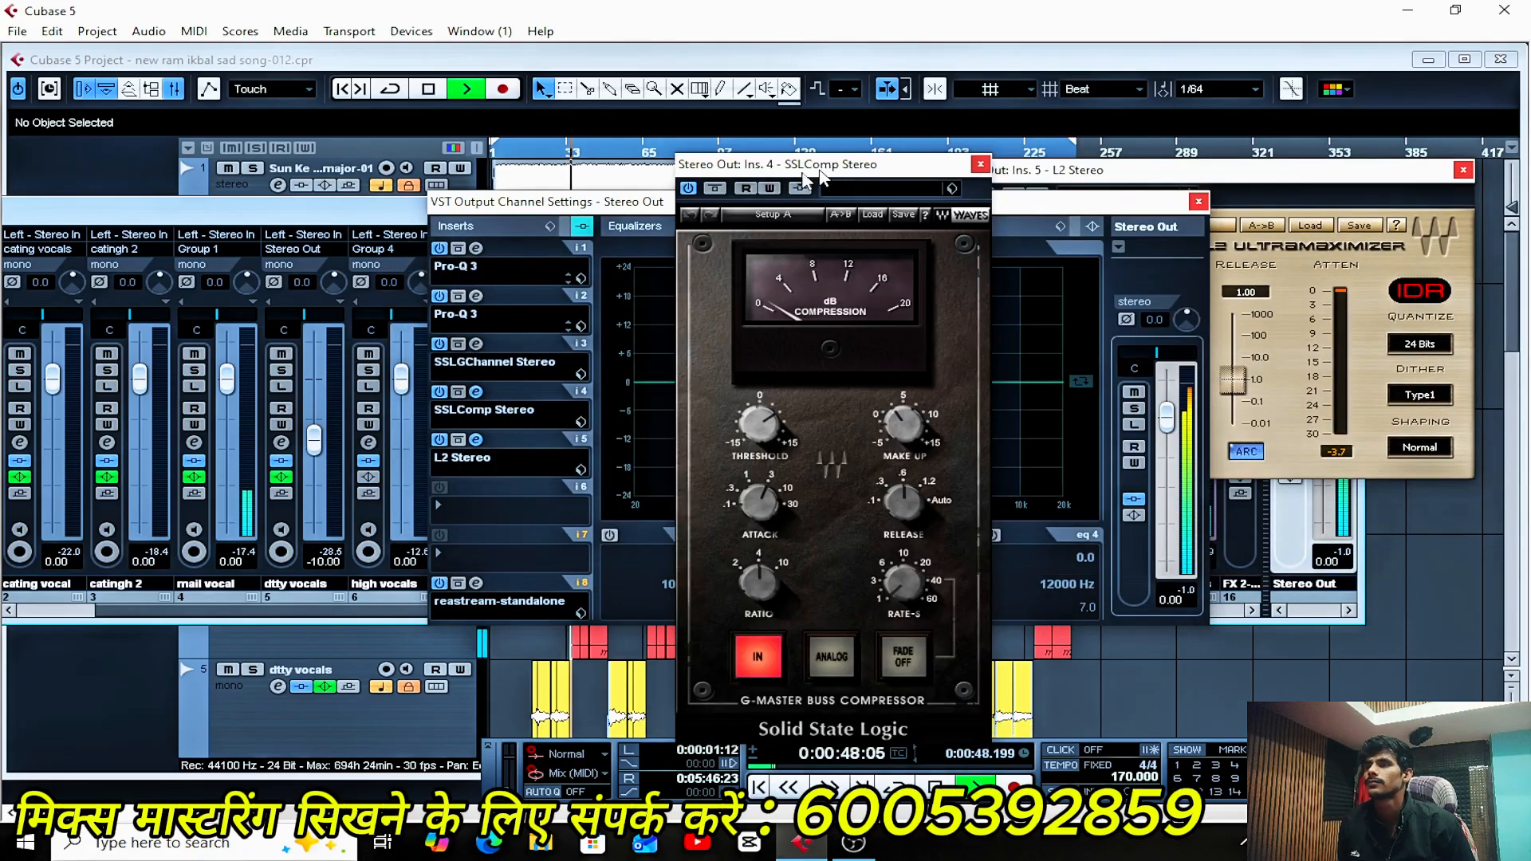
drag(805, 178, 186, 81)
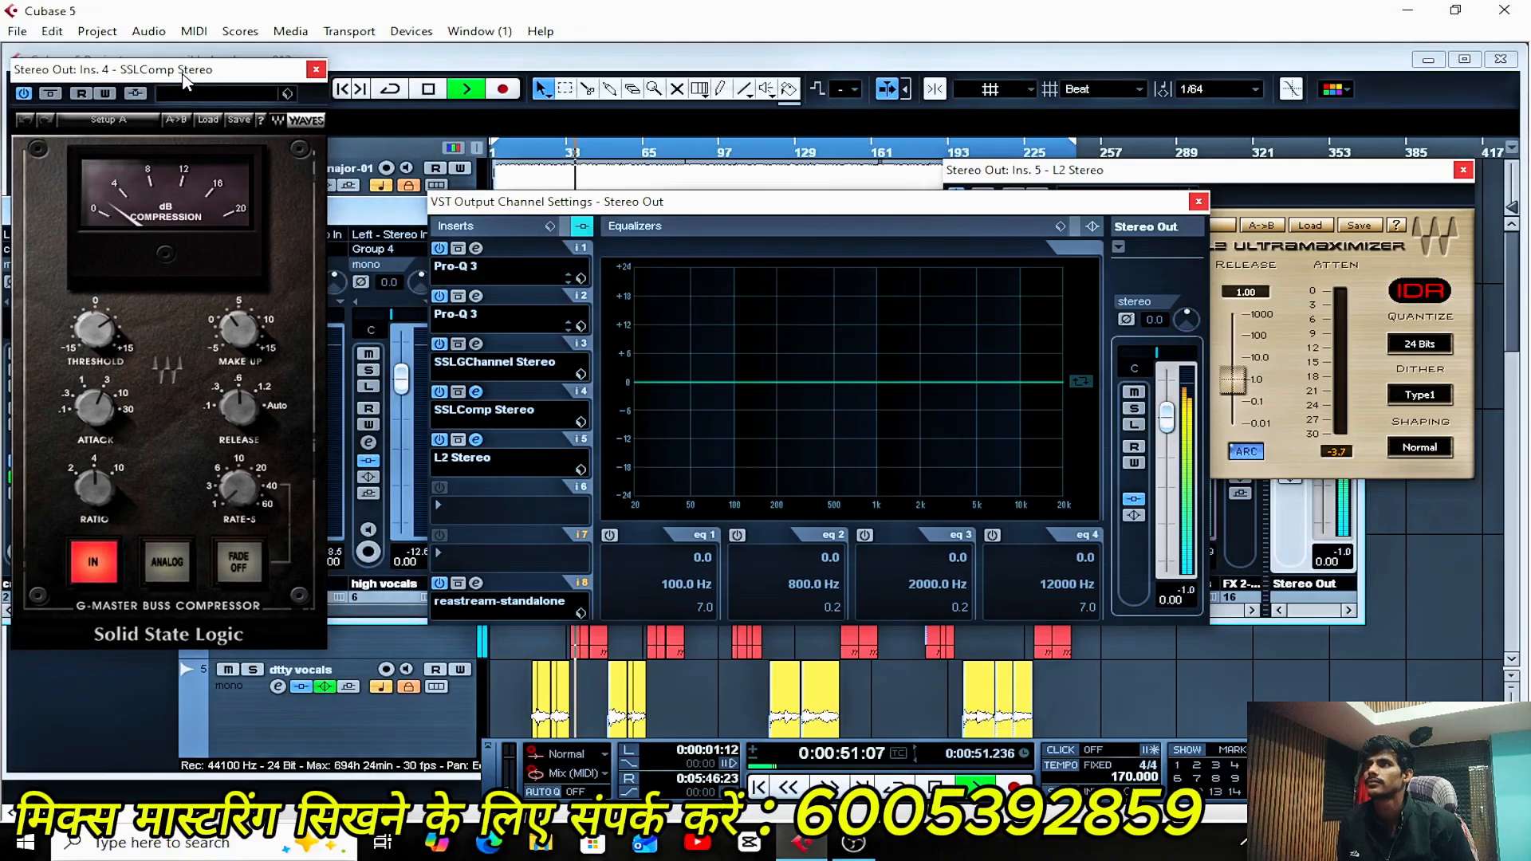
click(477, 345)
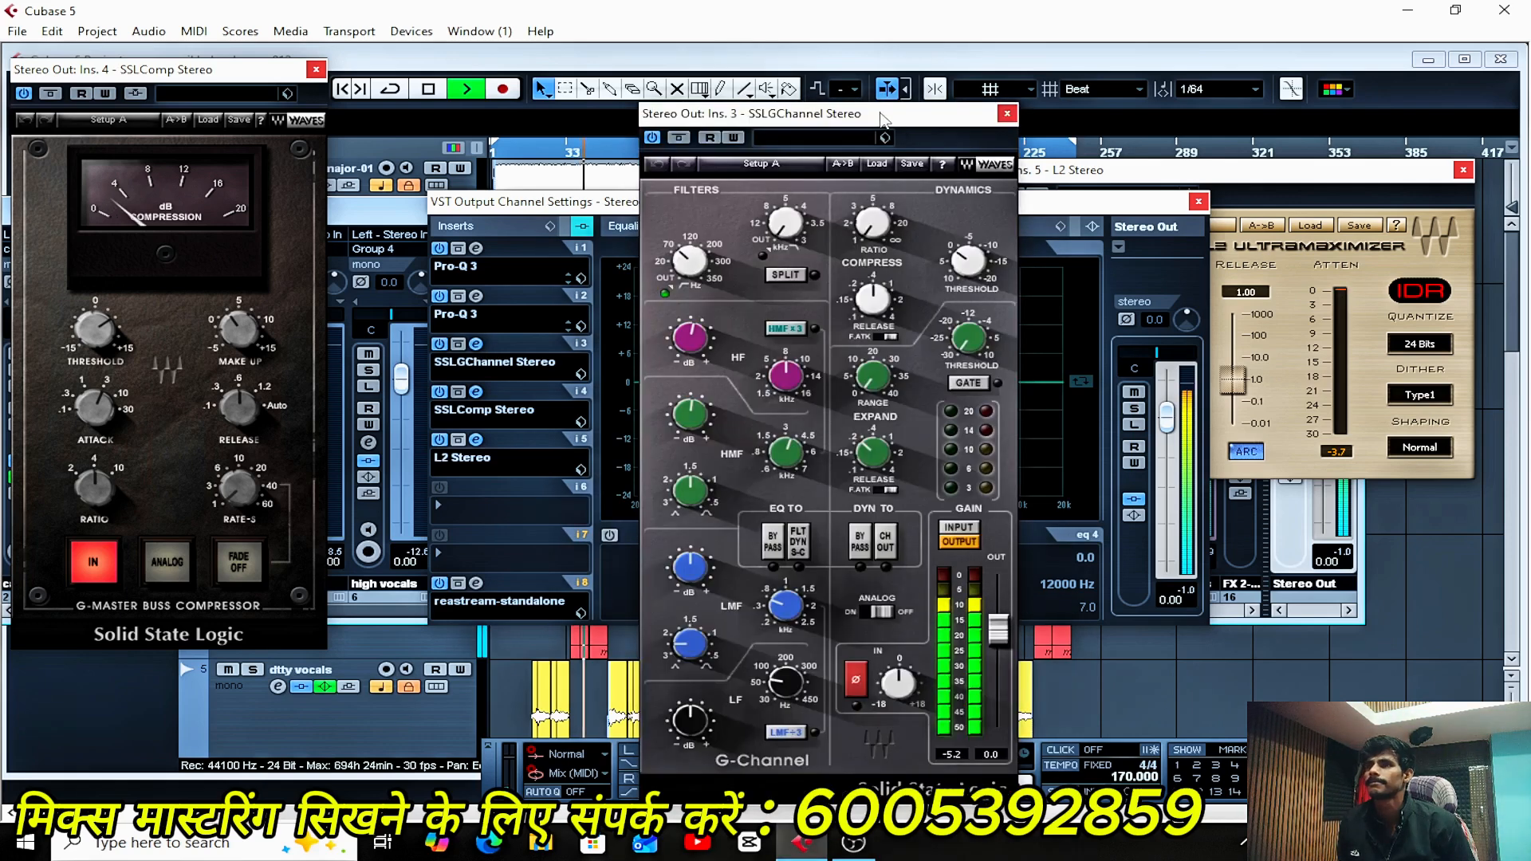
drag(882, 118, 772, 137)
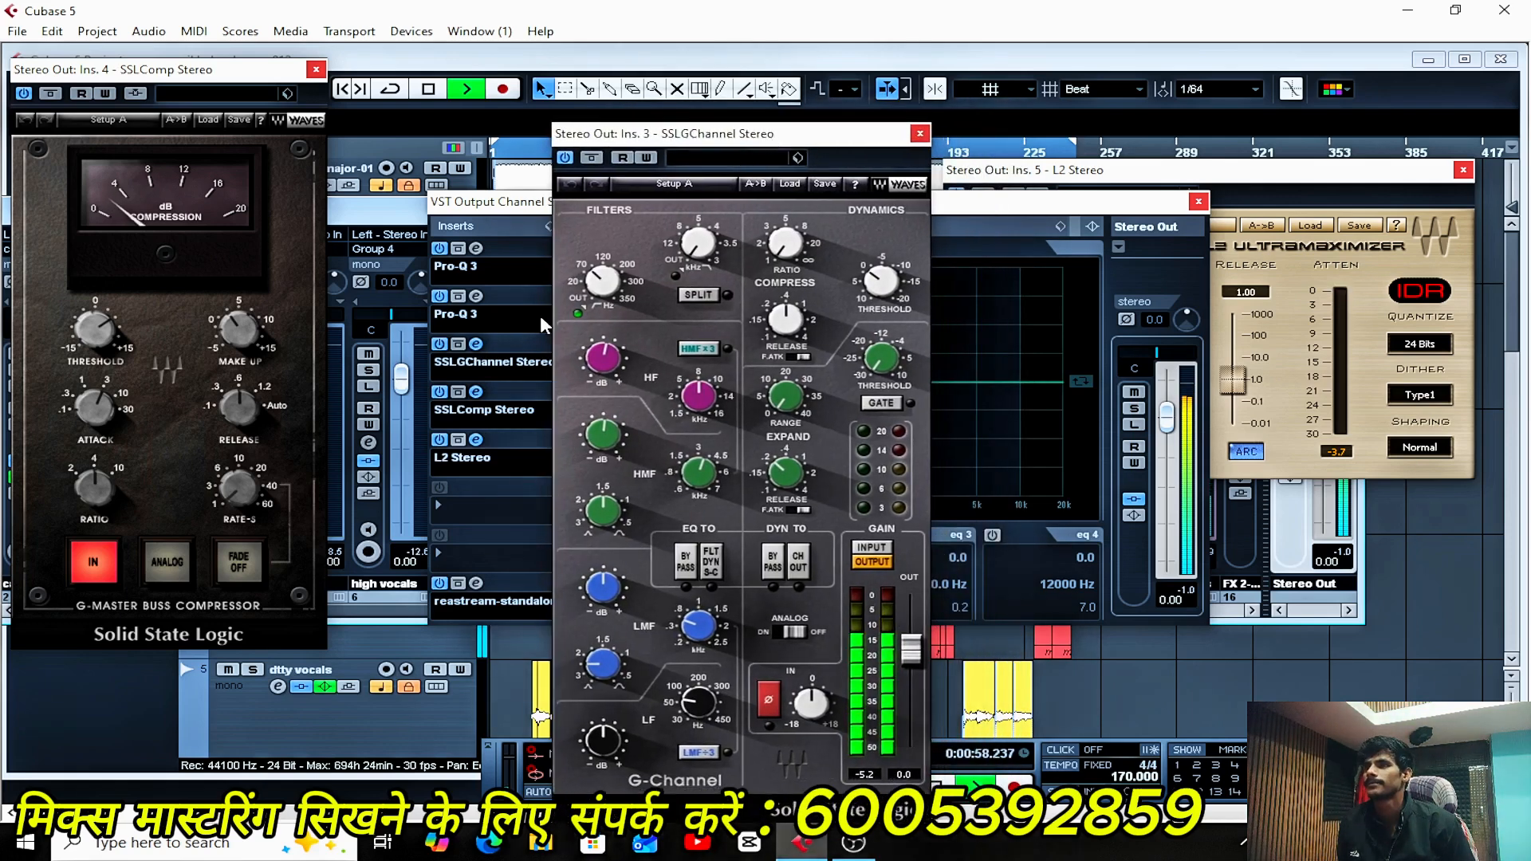
- Open the second Pro-Q 3 on Stereo Out, shrink its window and place it below the other plug-in windows' title bars
click(476, 295)
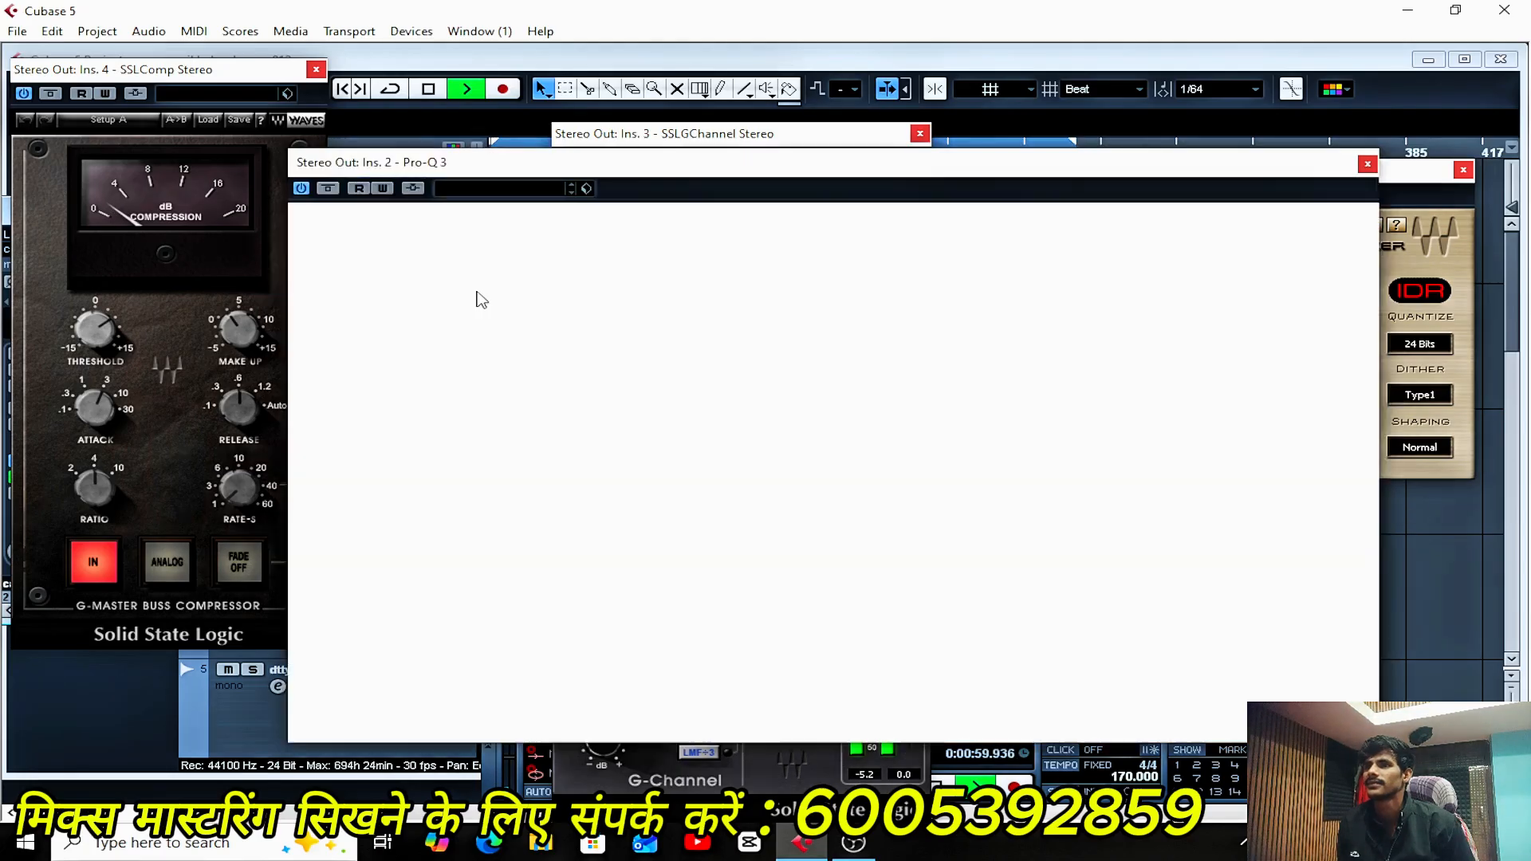
drag(974, 170, 992, 237)
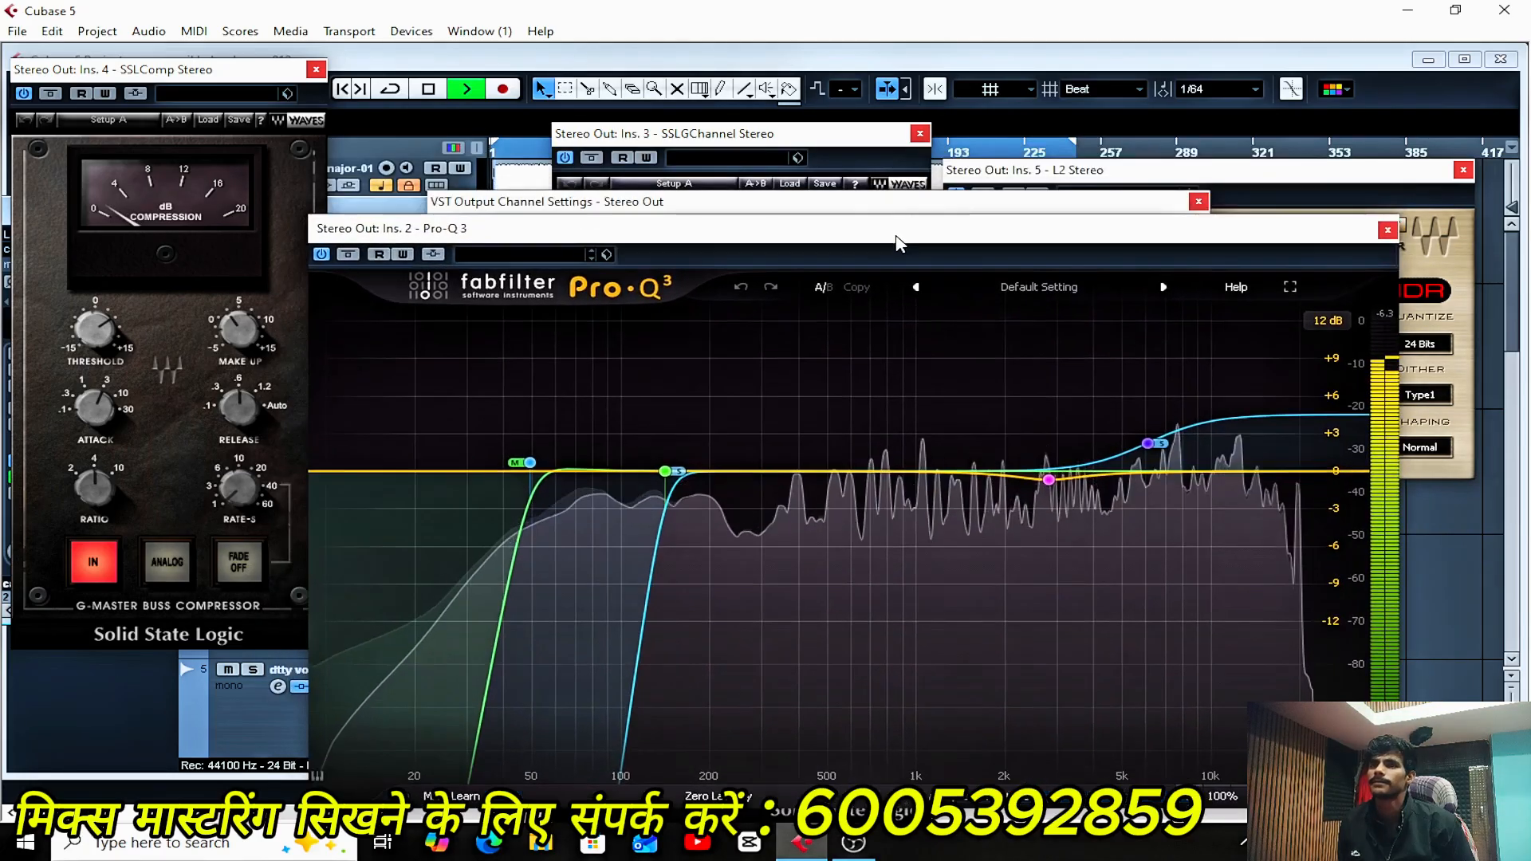
drag(898, 238, 814, 160)
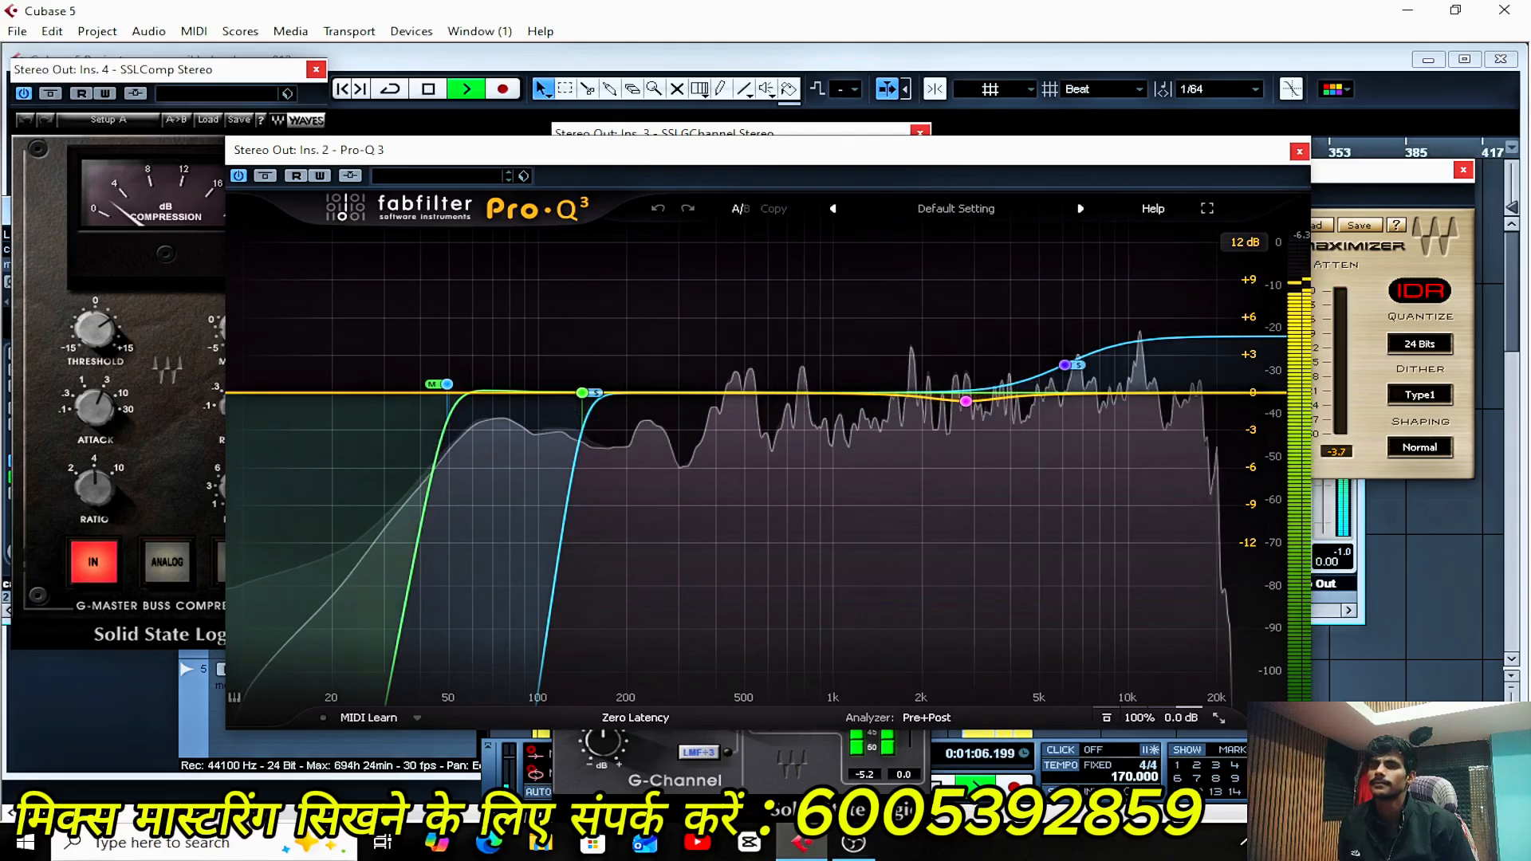
drag(1296, 707, 971, 707)
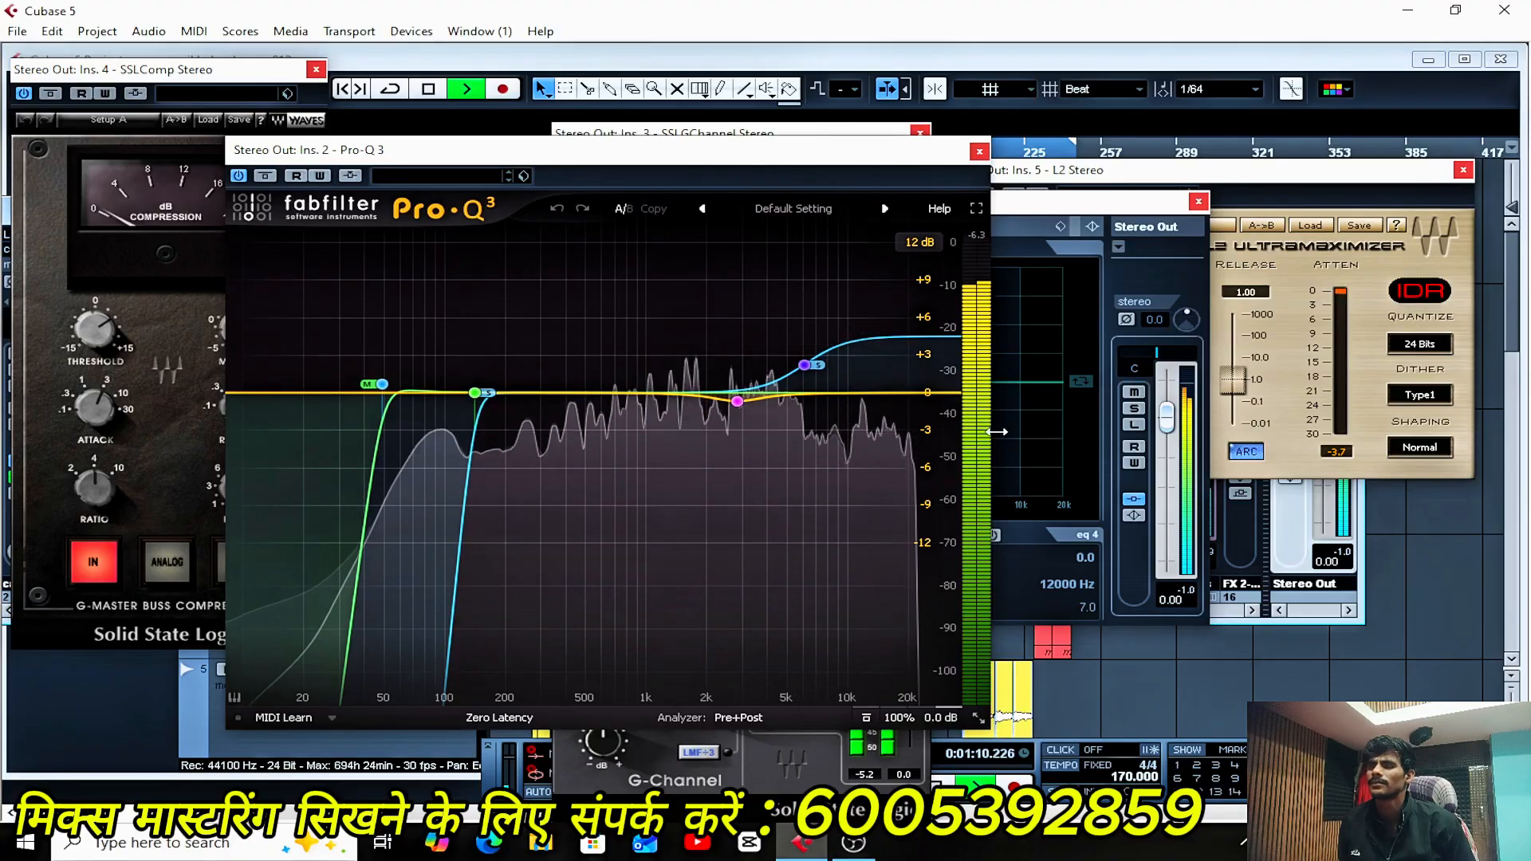
drag(990, 445, 1239, 445)
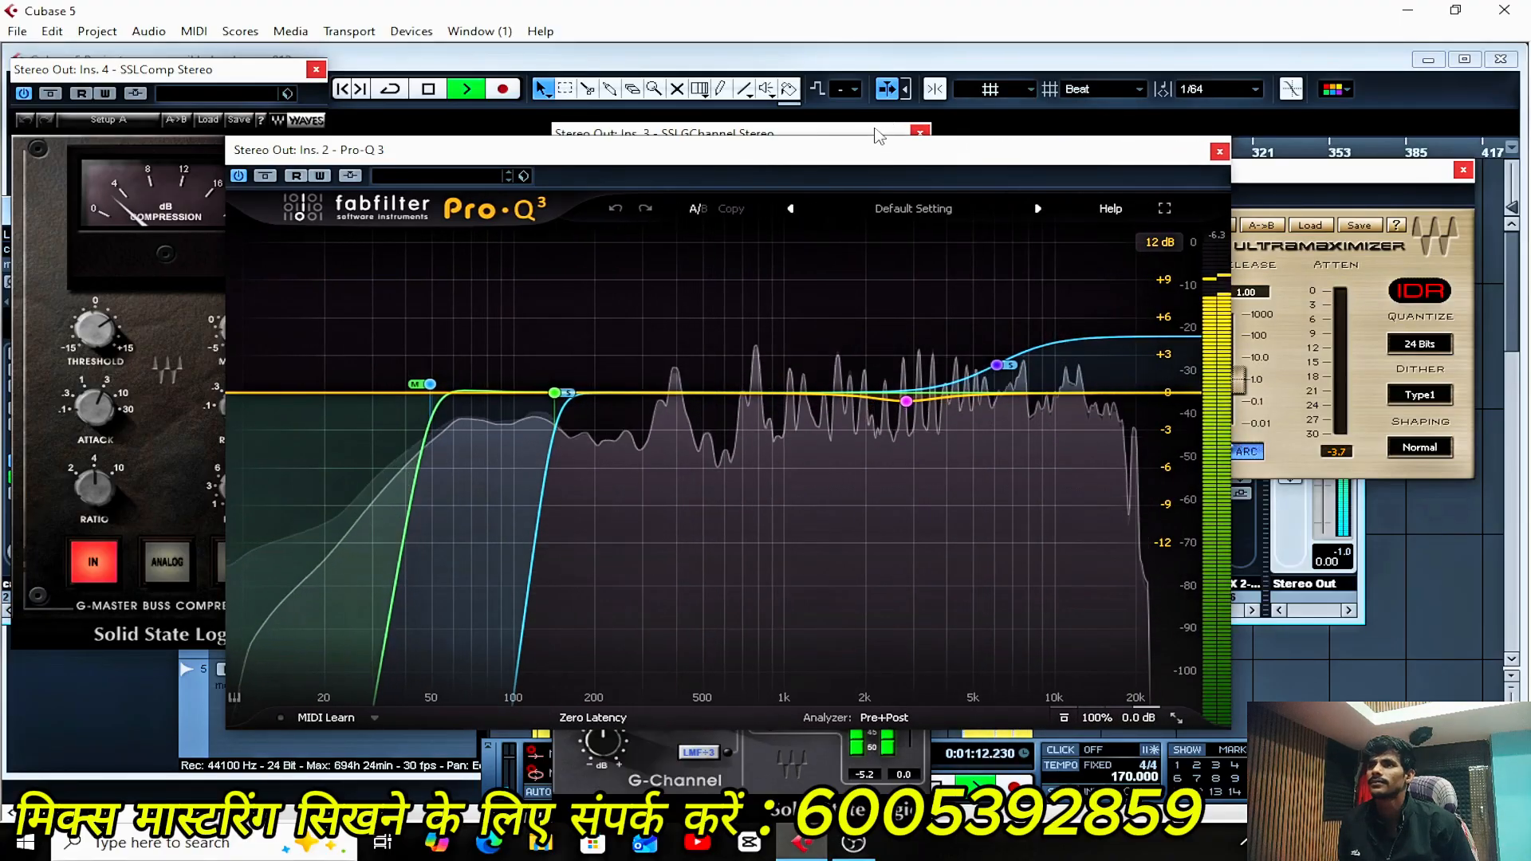
drag(875, 148, 963, 196)
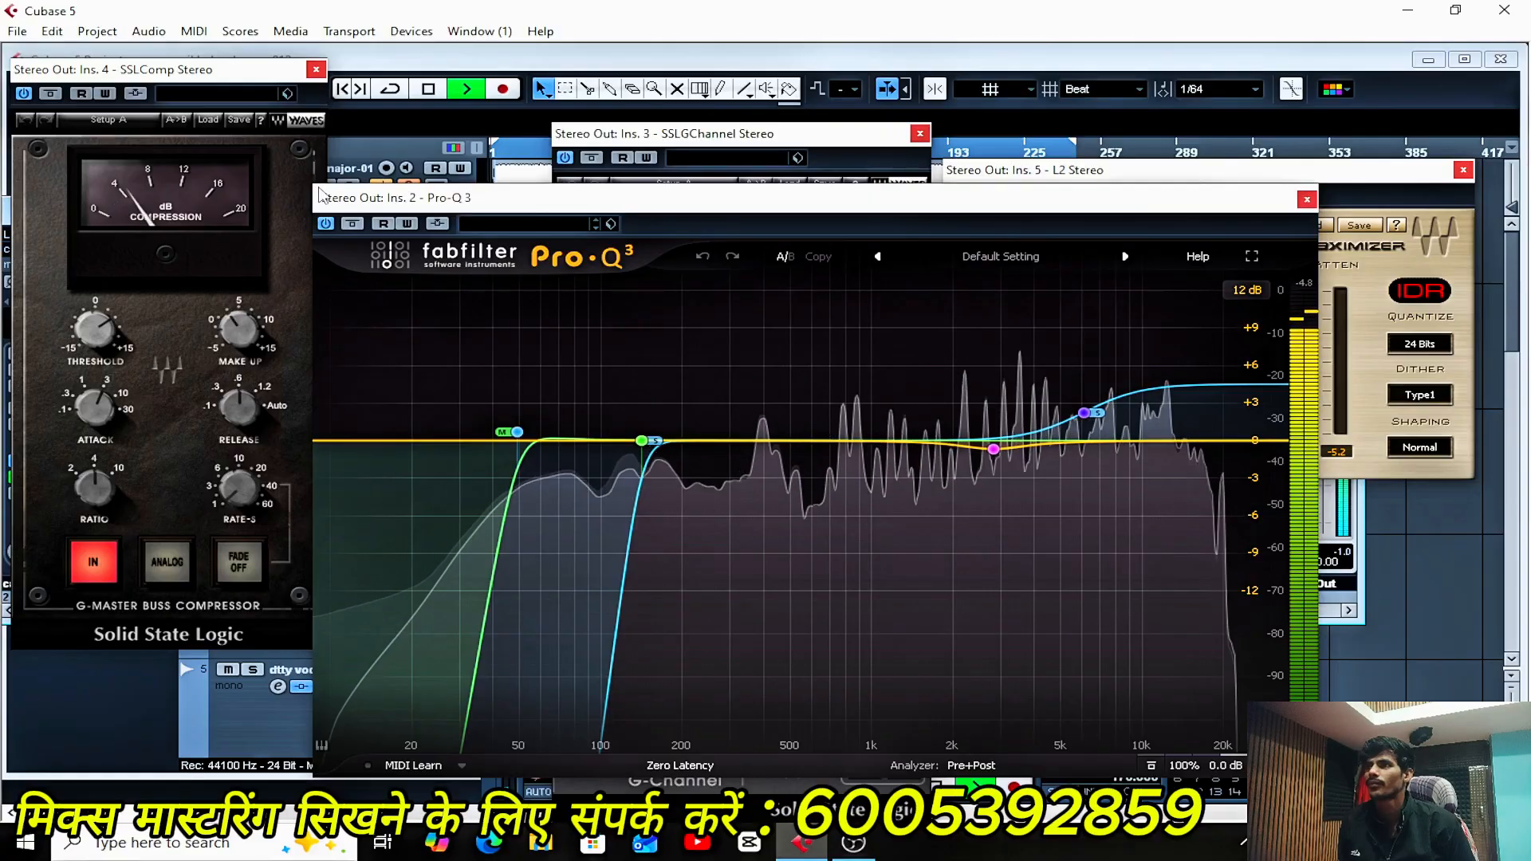
drag(309, 180, 602, 393)
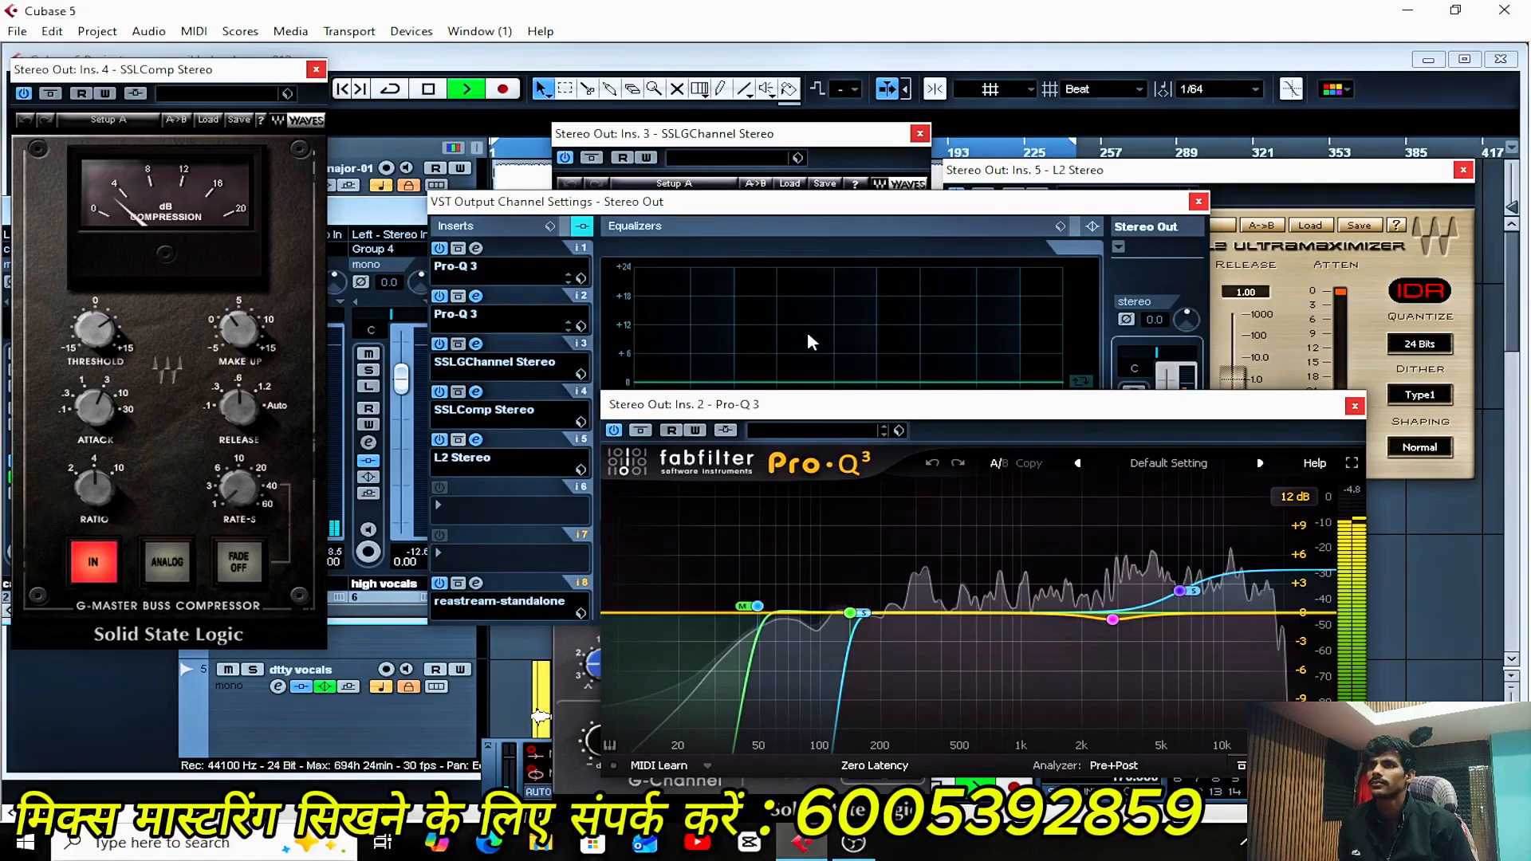
drag(955, 409, 814, 370)
- Arrange the SSLComp and SSLGChannel windows side by side, with the Pro-Q 3 window beside them and below the L2 title bar
click(776, 138)
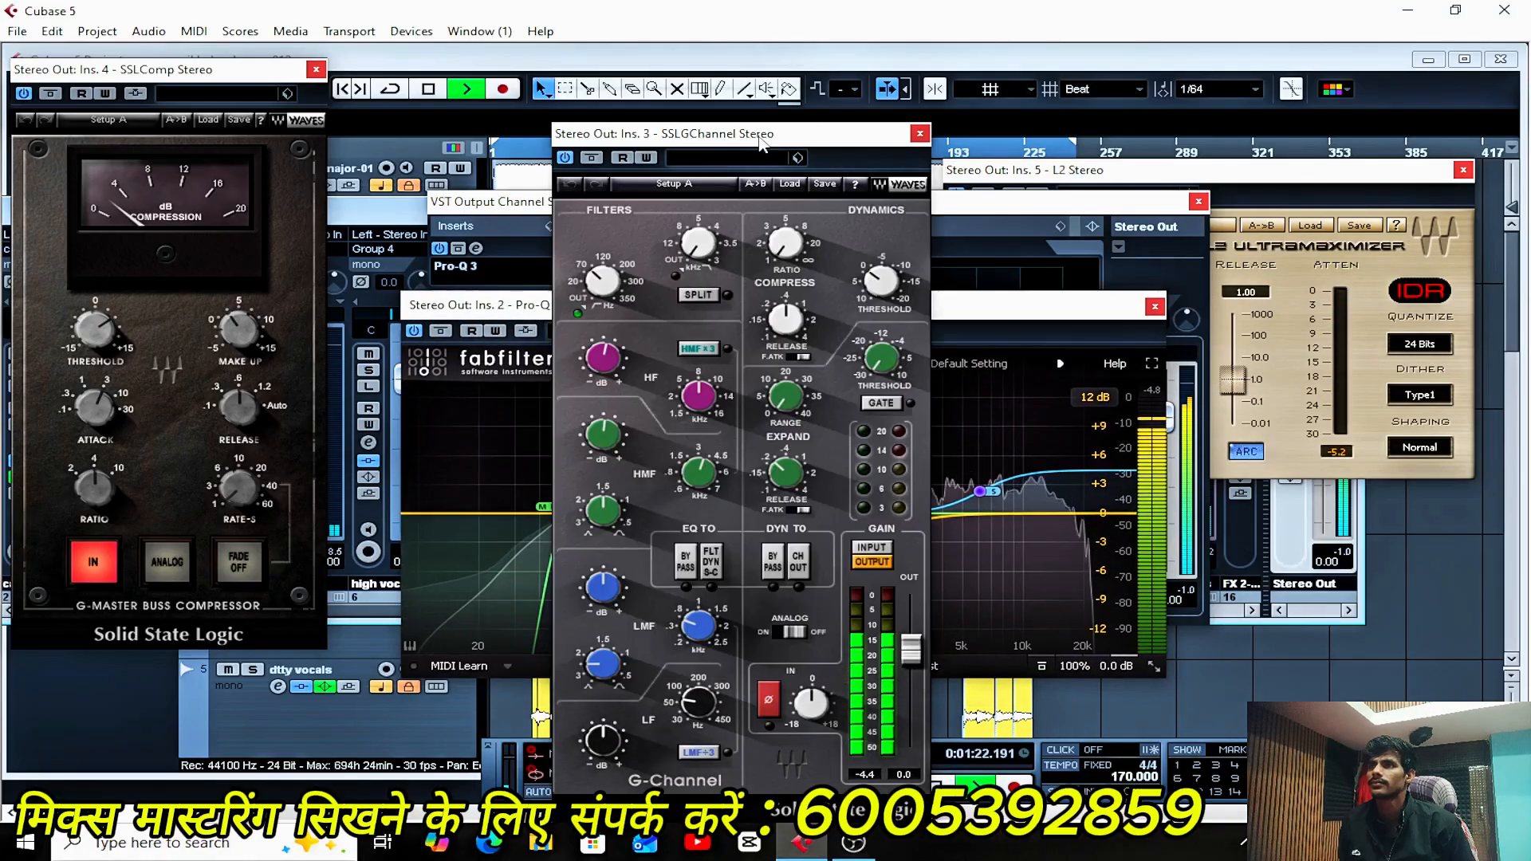
drag(776, 137, 626, 162)
drag(919, 314, 1157, 214)
drag(600, 161, 530, 138)
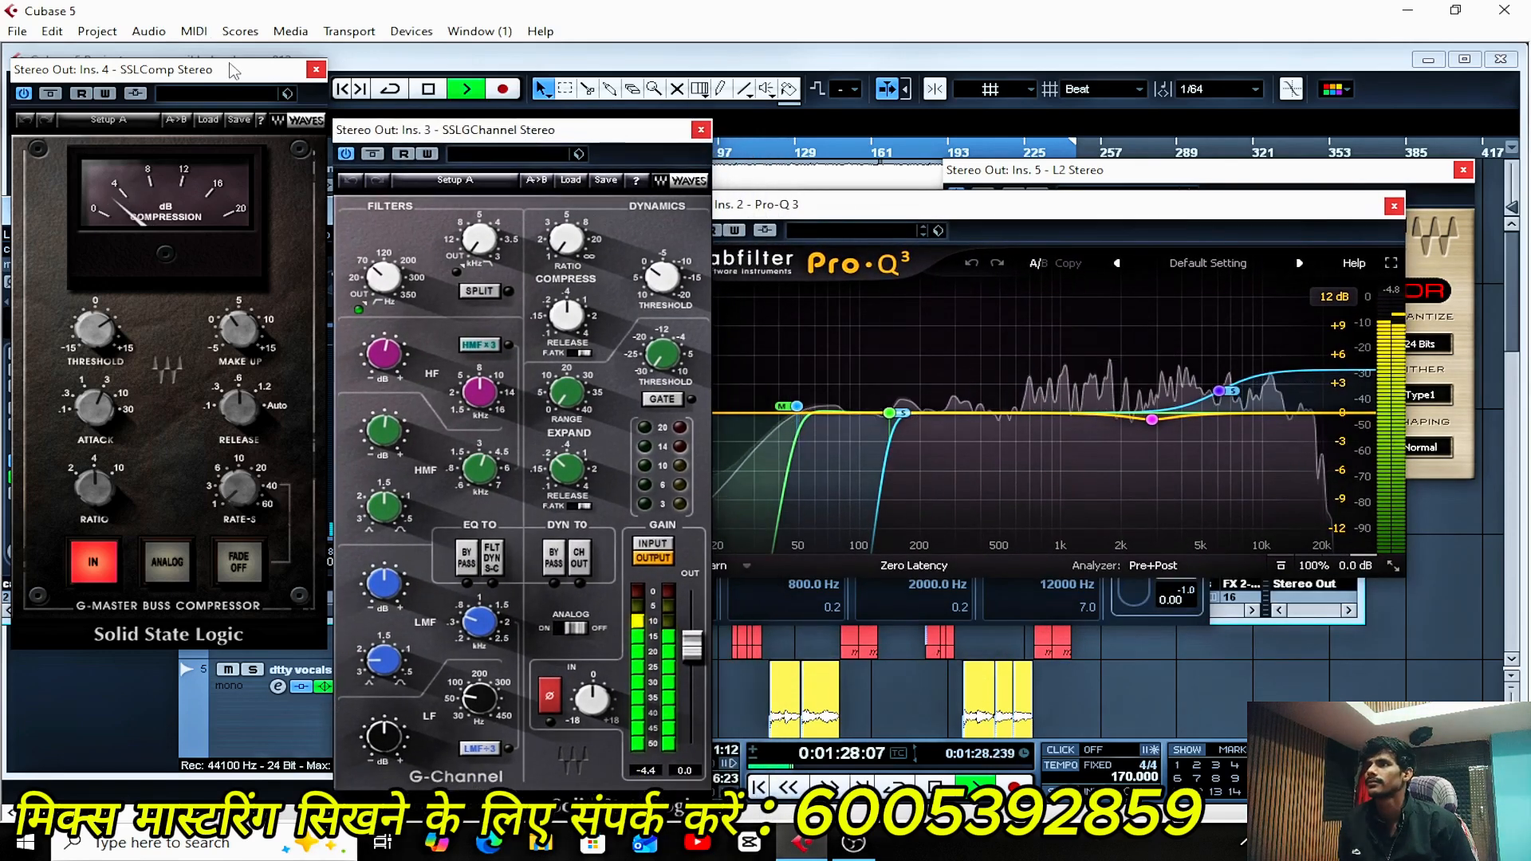
drag(232, 69, 225, 74)
drag(465, 133, 455, 83)
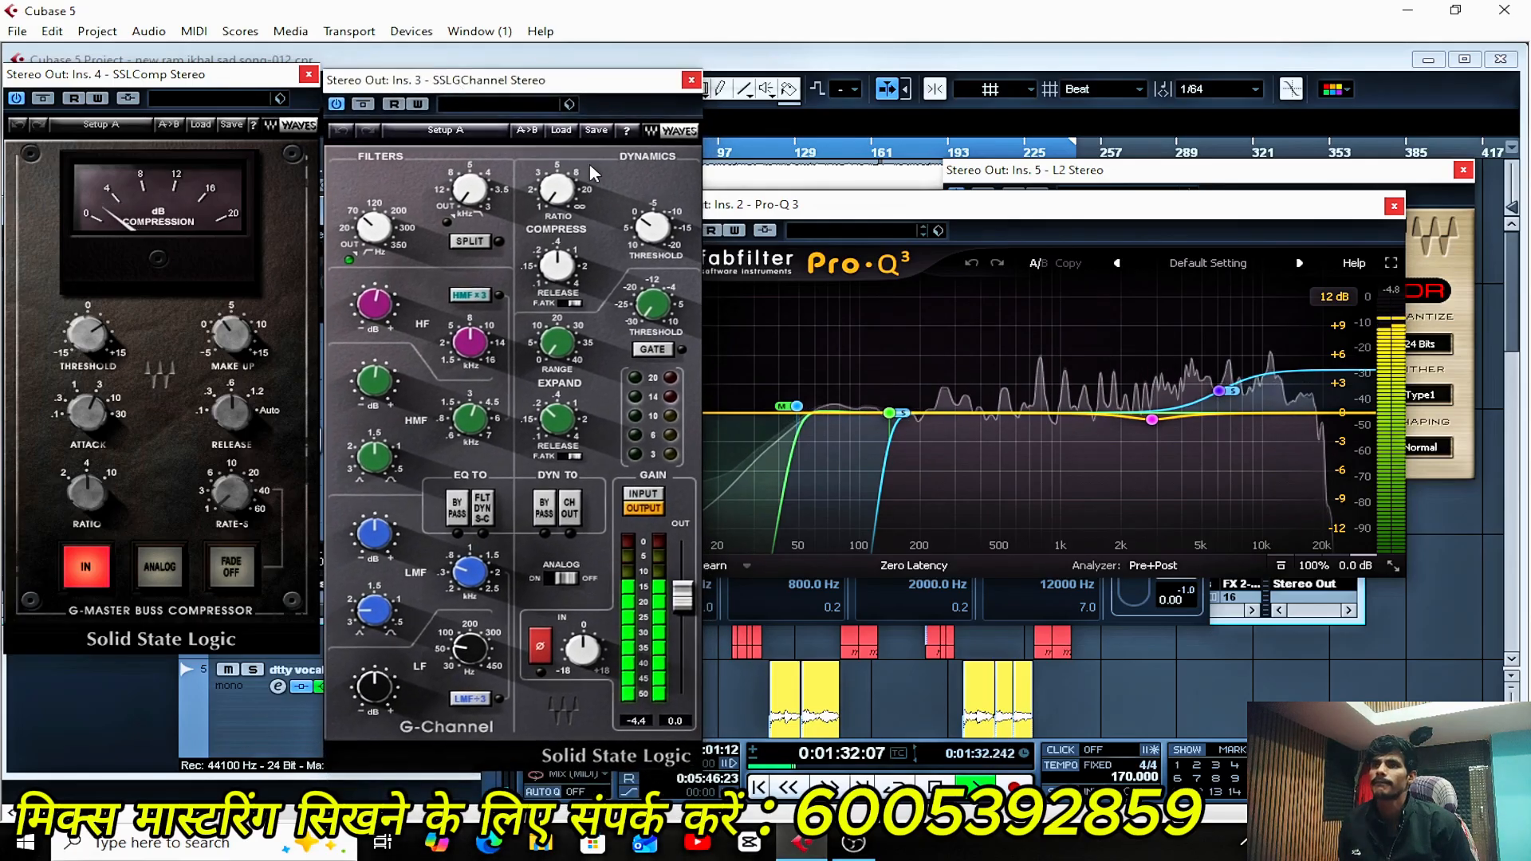
drag(1014, 272, 983, 371)
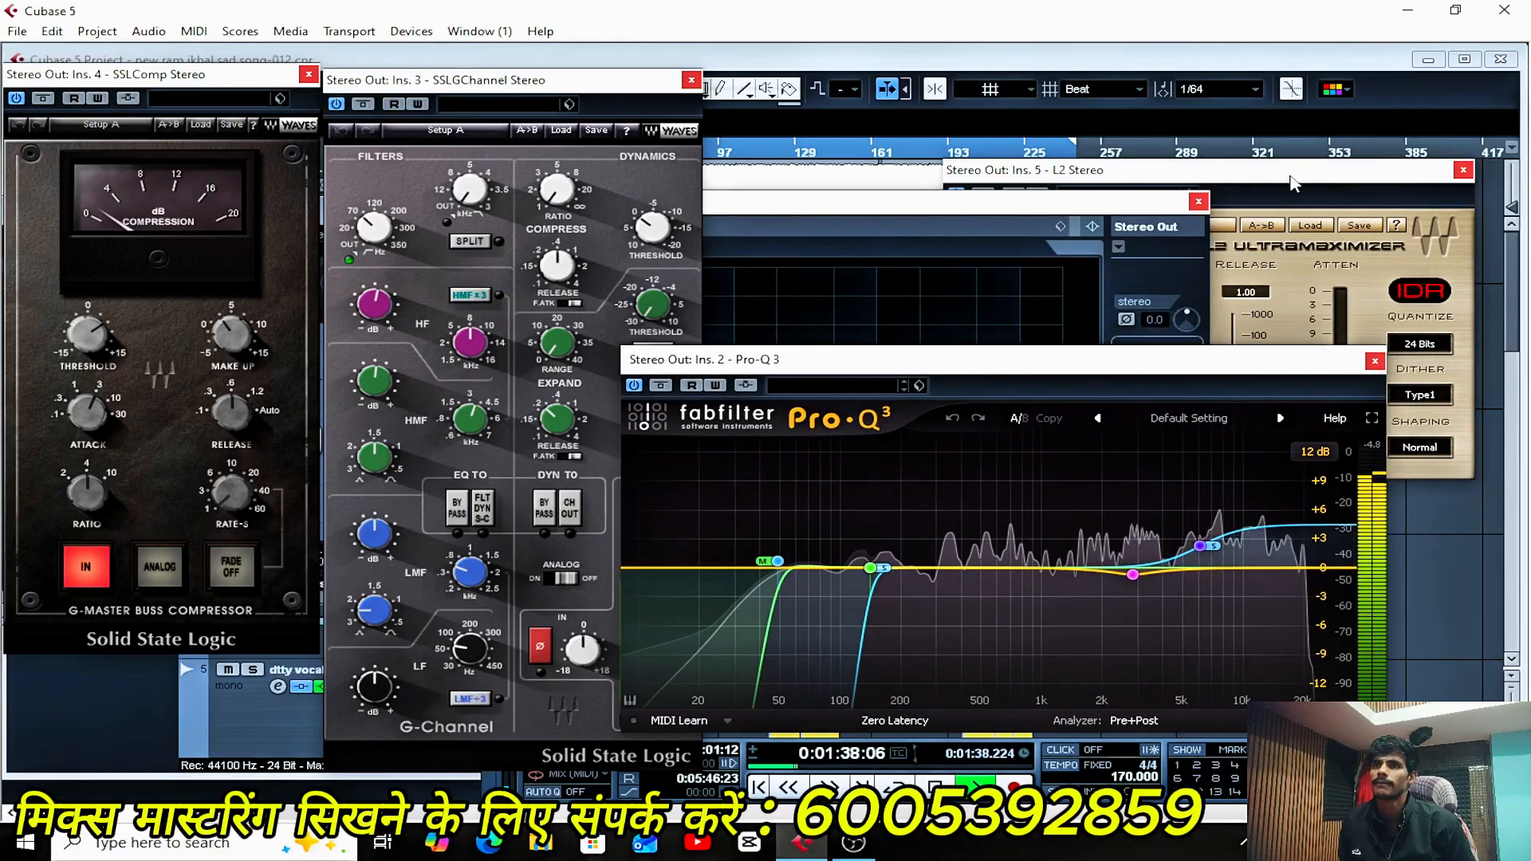
- Hide the transport panel and stack the L2 limiter window above the Pro-Q 3 window, both beside the SSLGChannel window without overlap
drag(1288, 182, 1158, 128)
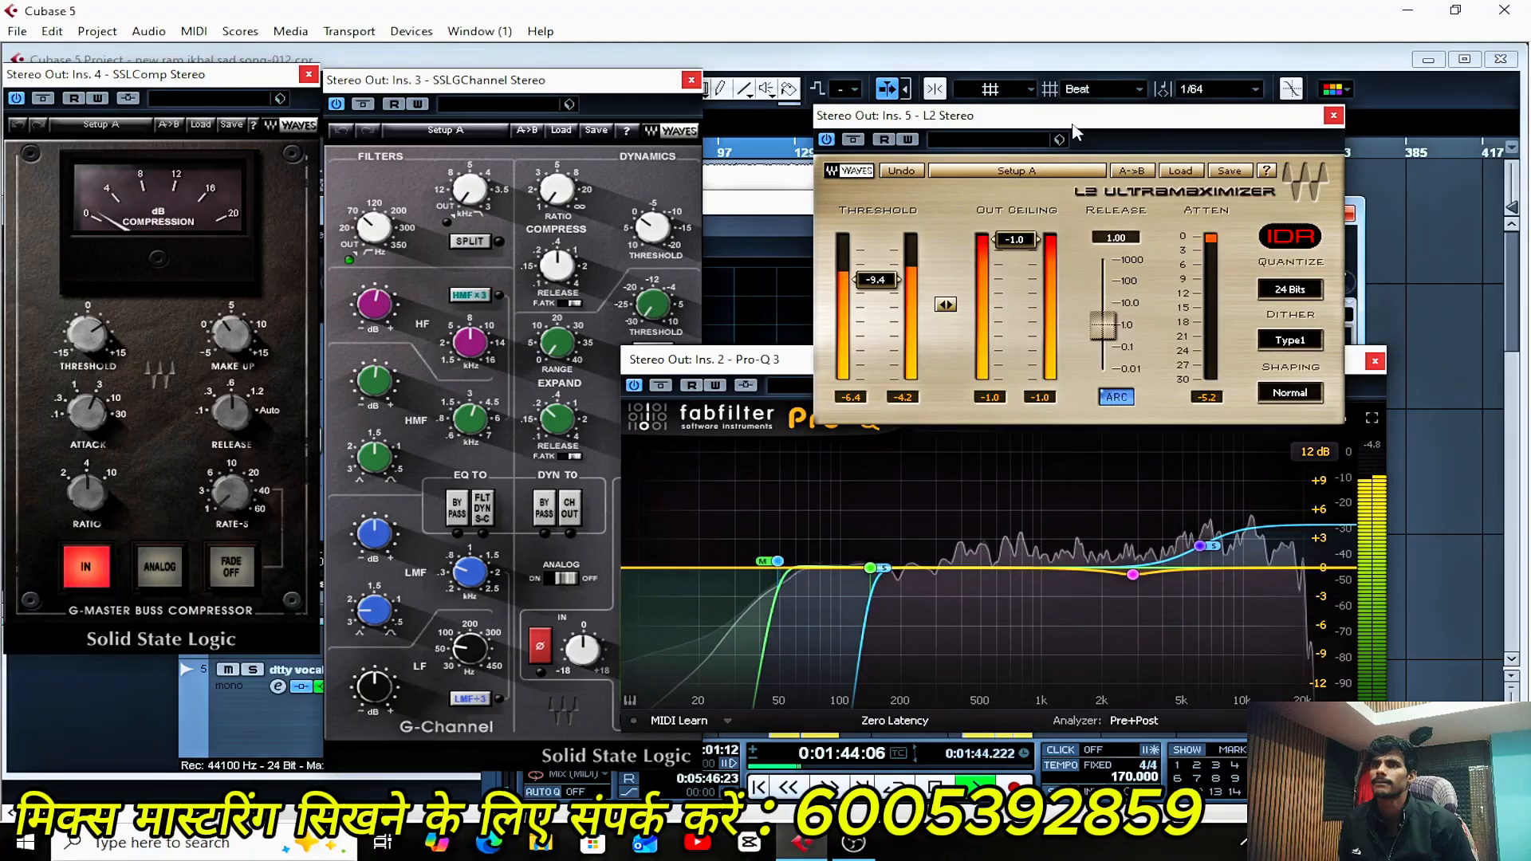
drag(1072, 128, 1244, 78)
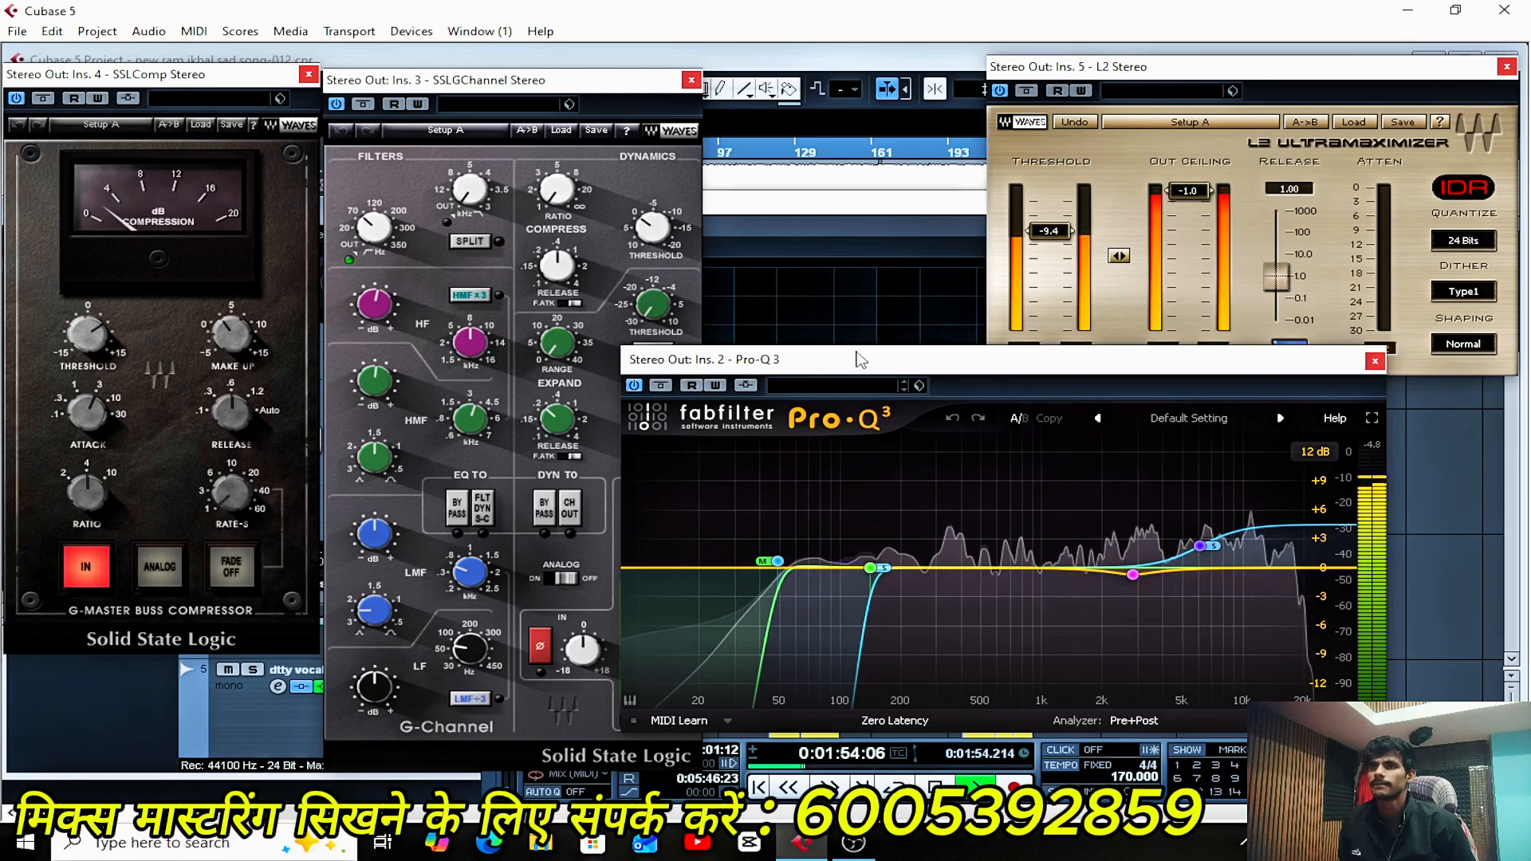
mouse_move(863, 368)
mouse_down()
mouse_move(887, 380)
mouse_move(879, 360)
mouse_up()
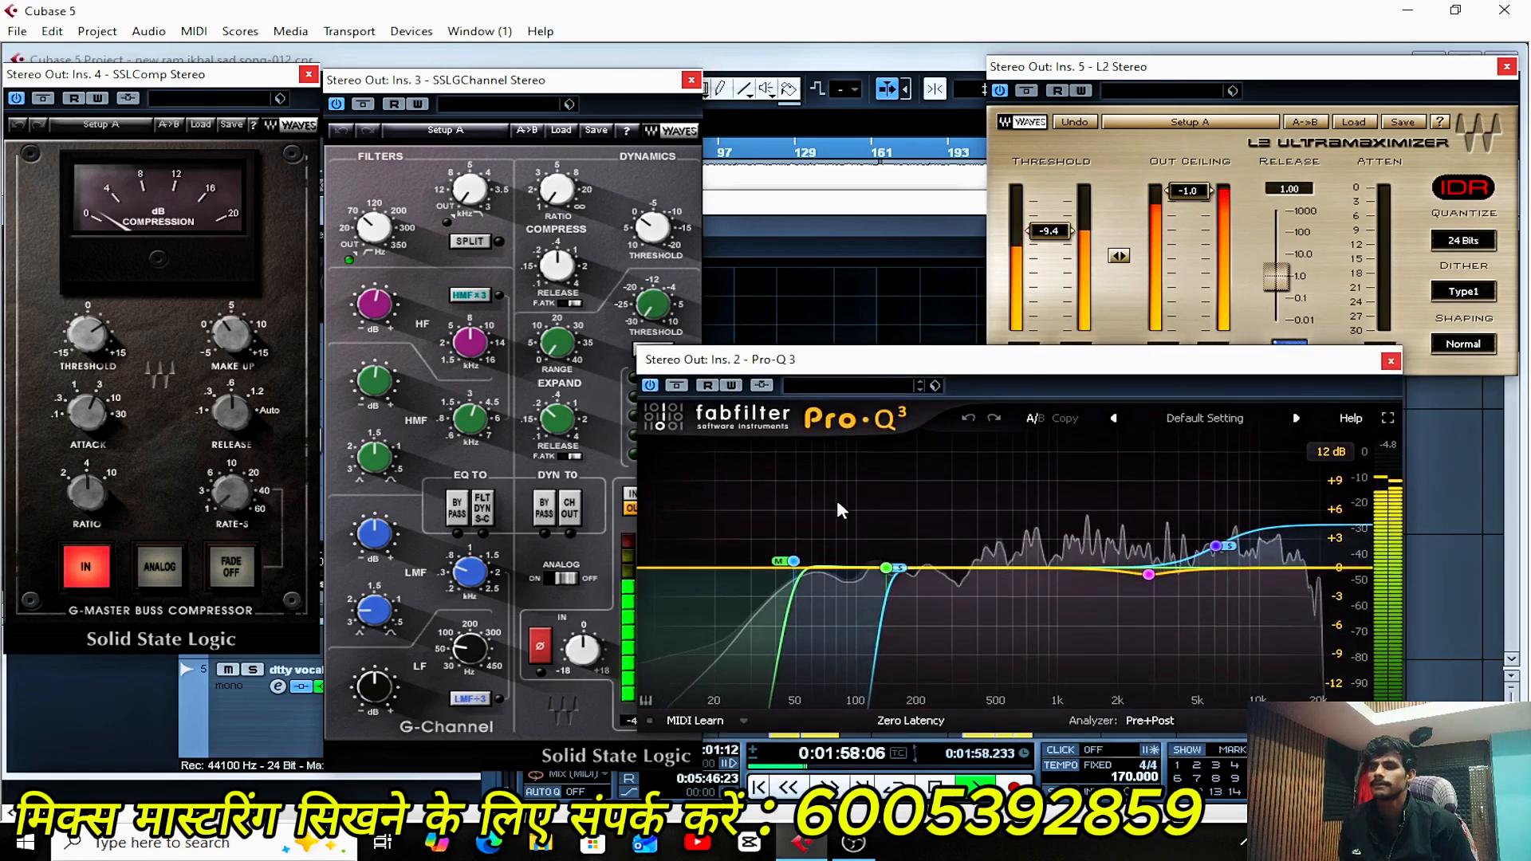
key(F2)
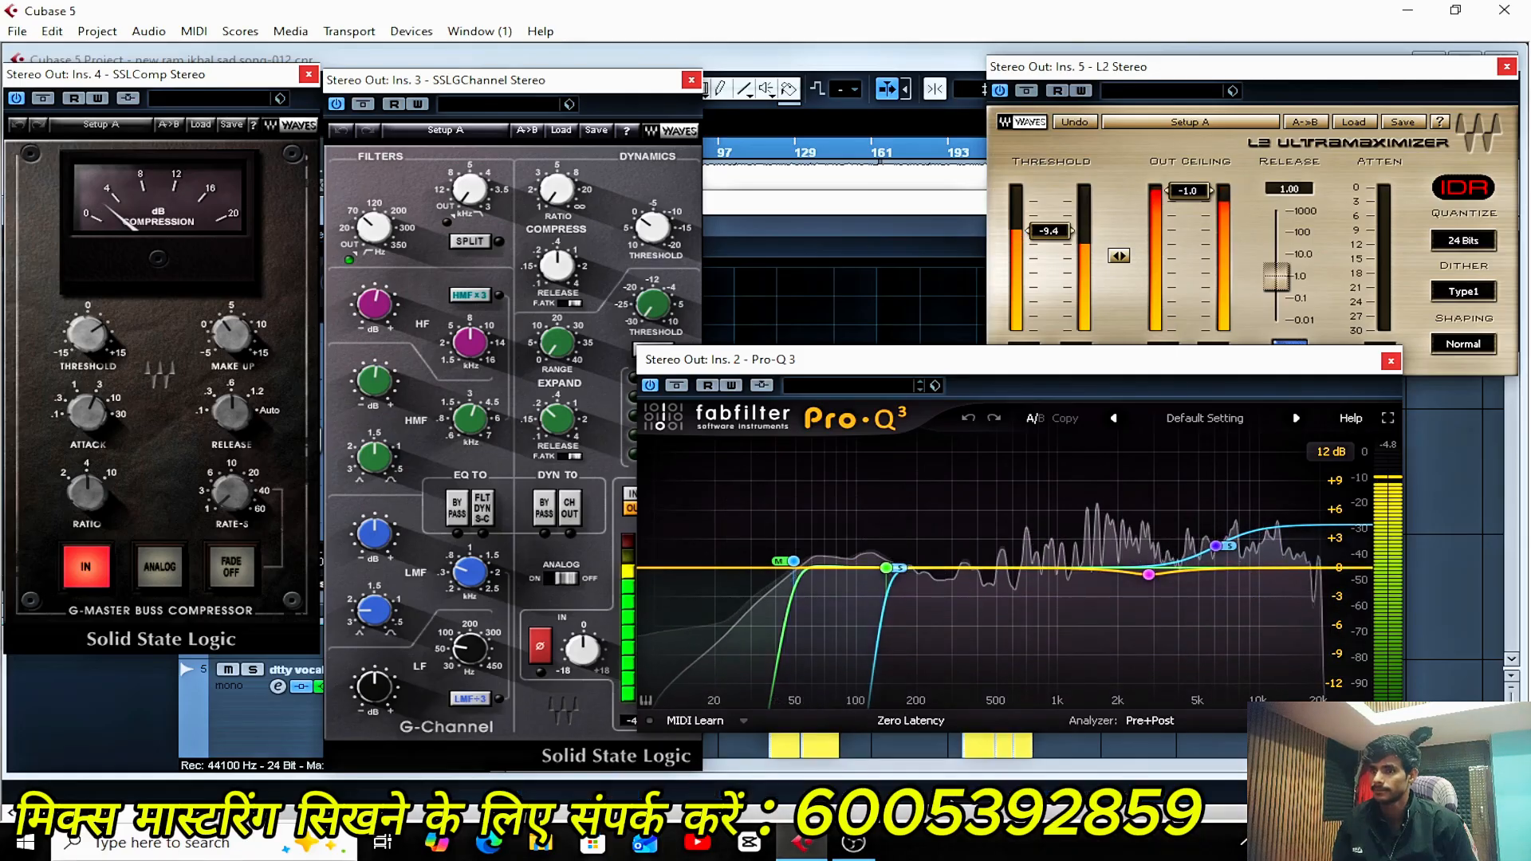
drag(963, 369, 1034, 413)
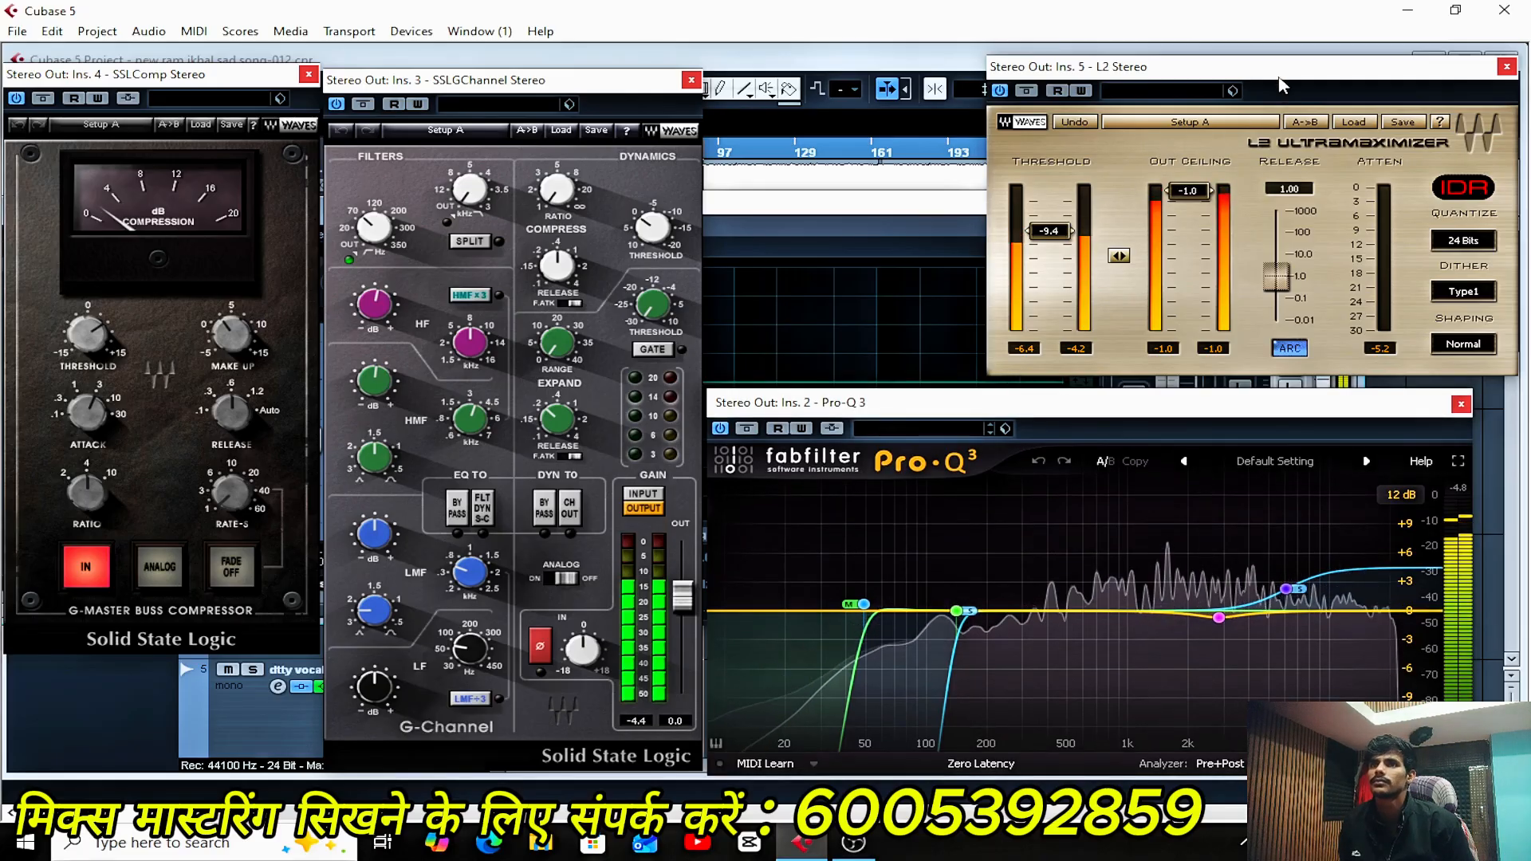
drag(1277, 74, 1002, 85)
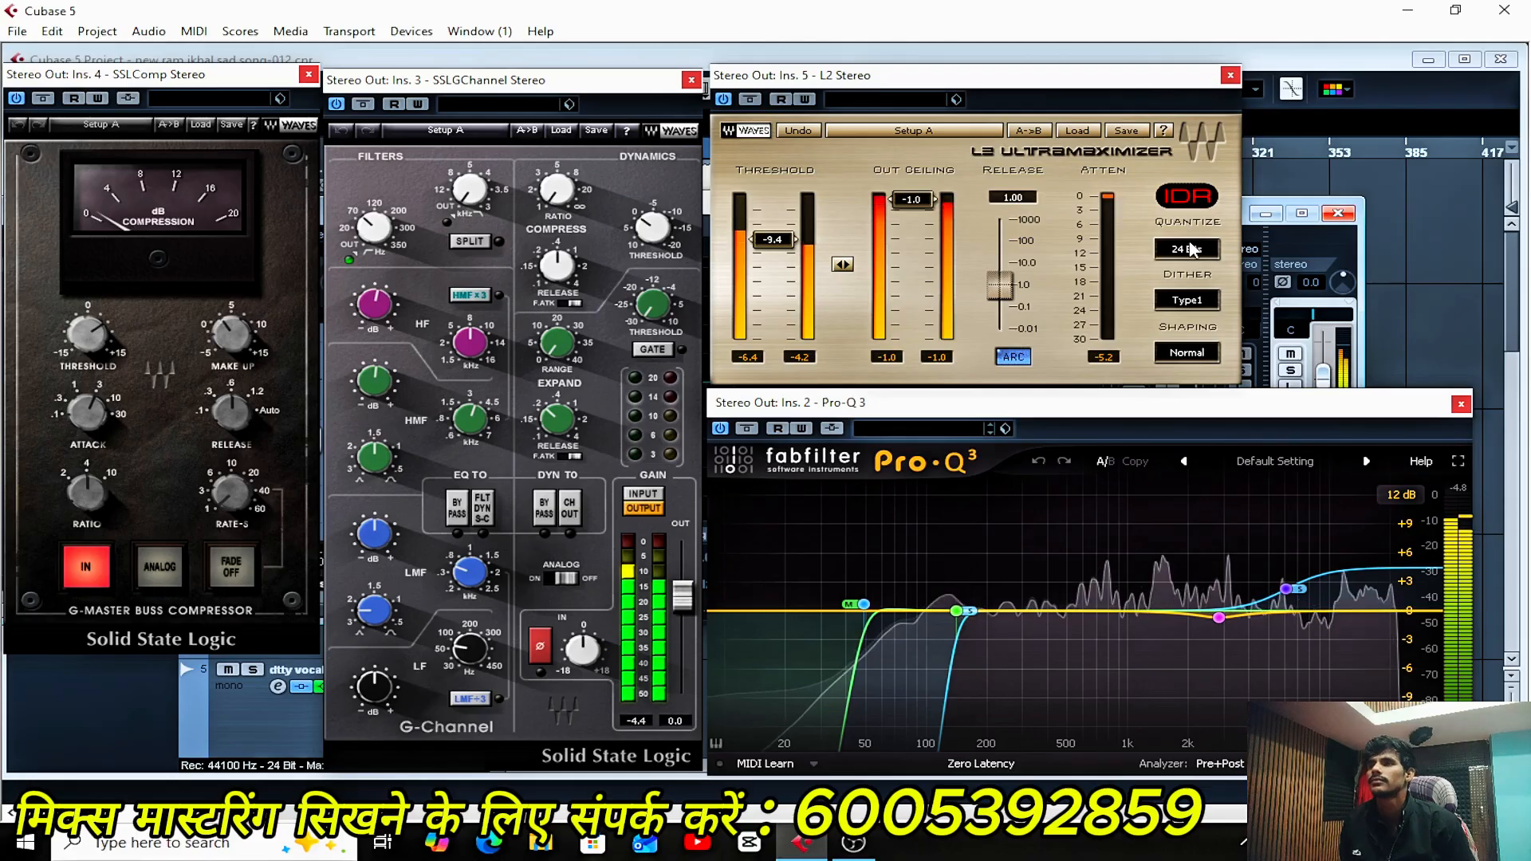
- Play a short passage of the mix with all four Stereo Out plug-in windows in view and stop playback
mouse_move(1258, 678)
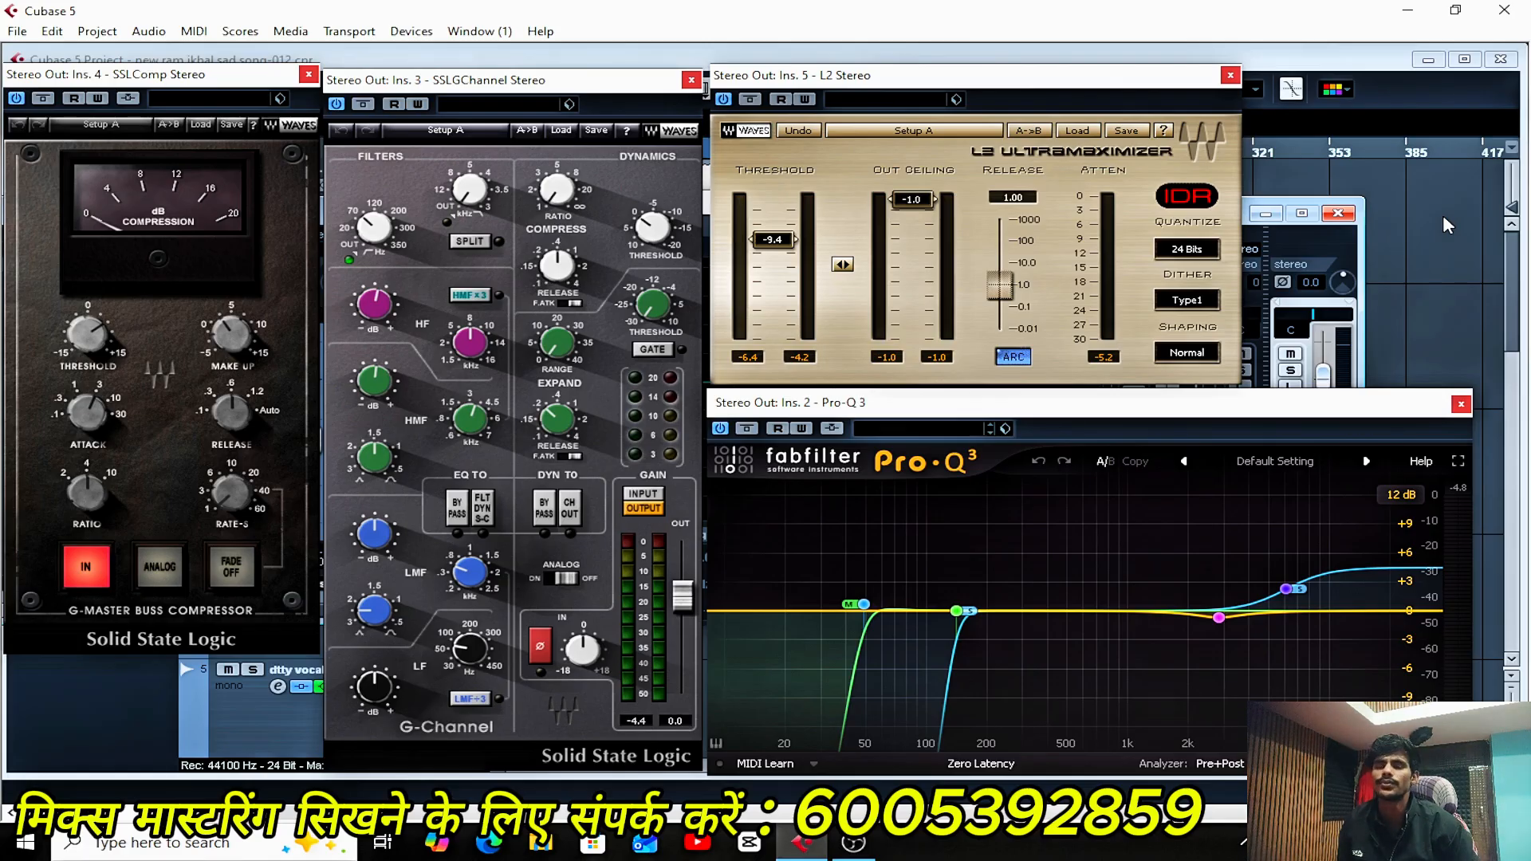
key(space)
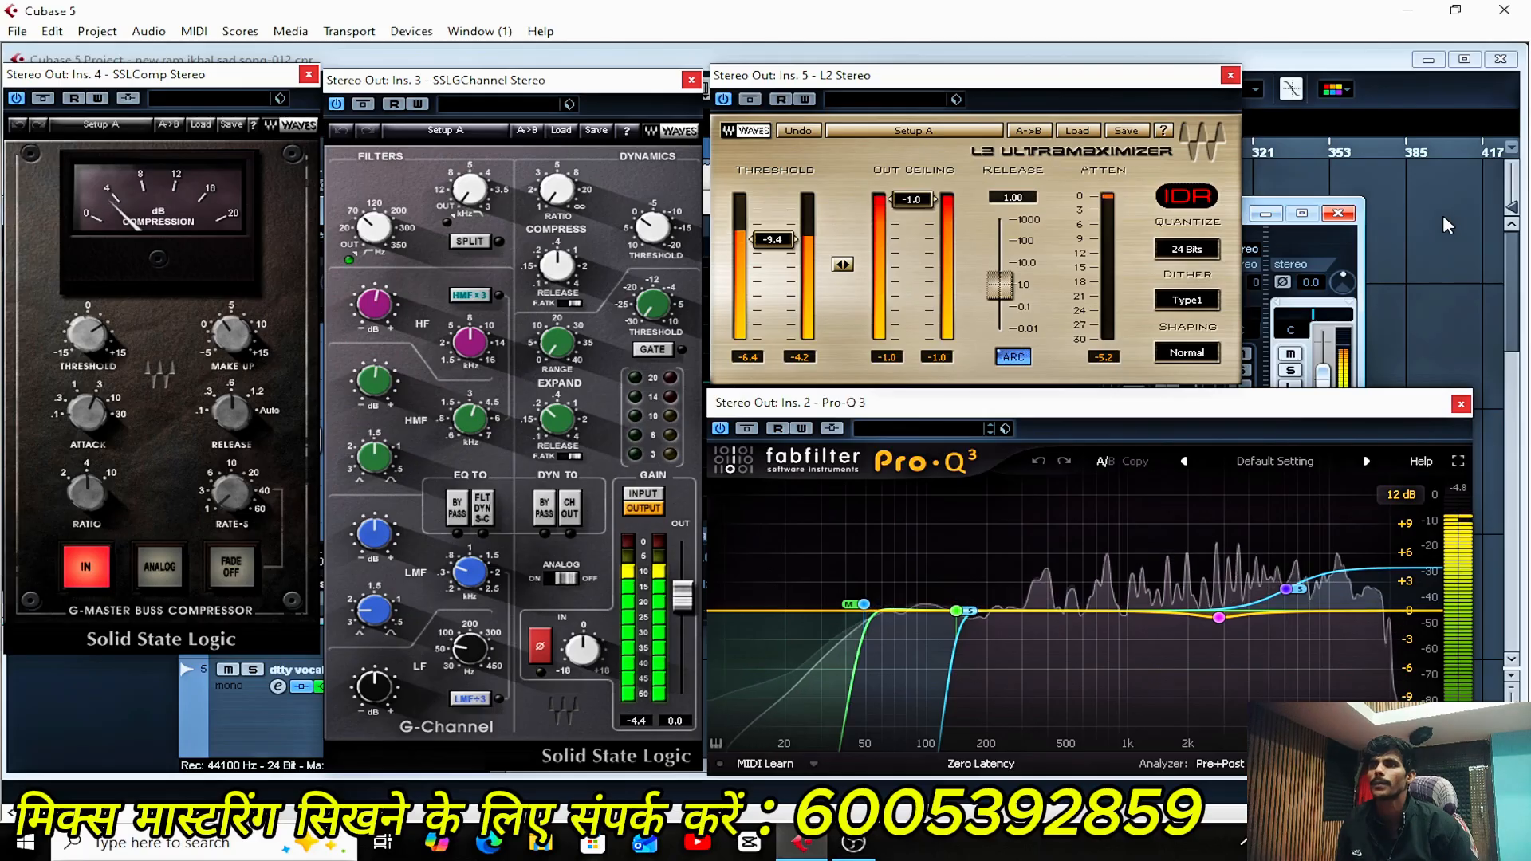
key(space)
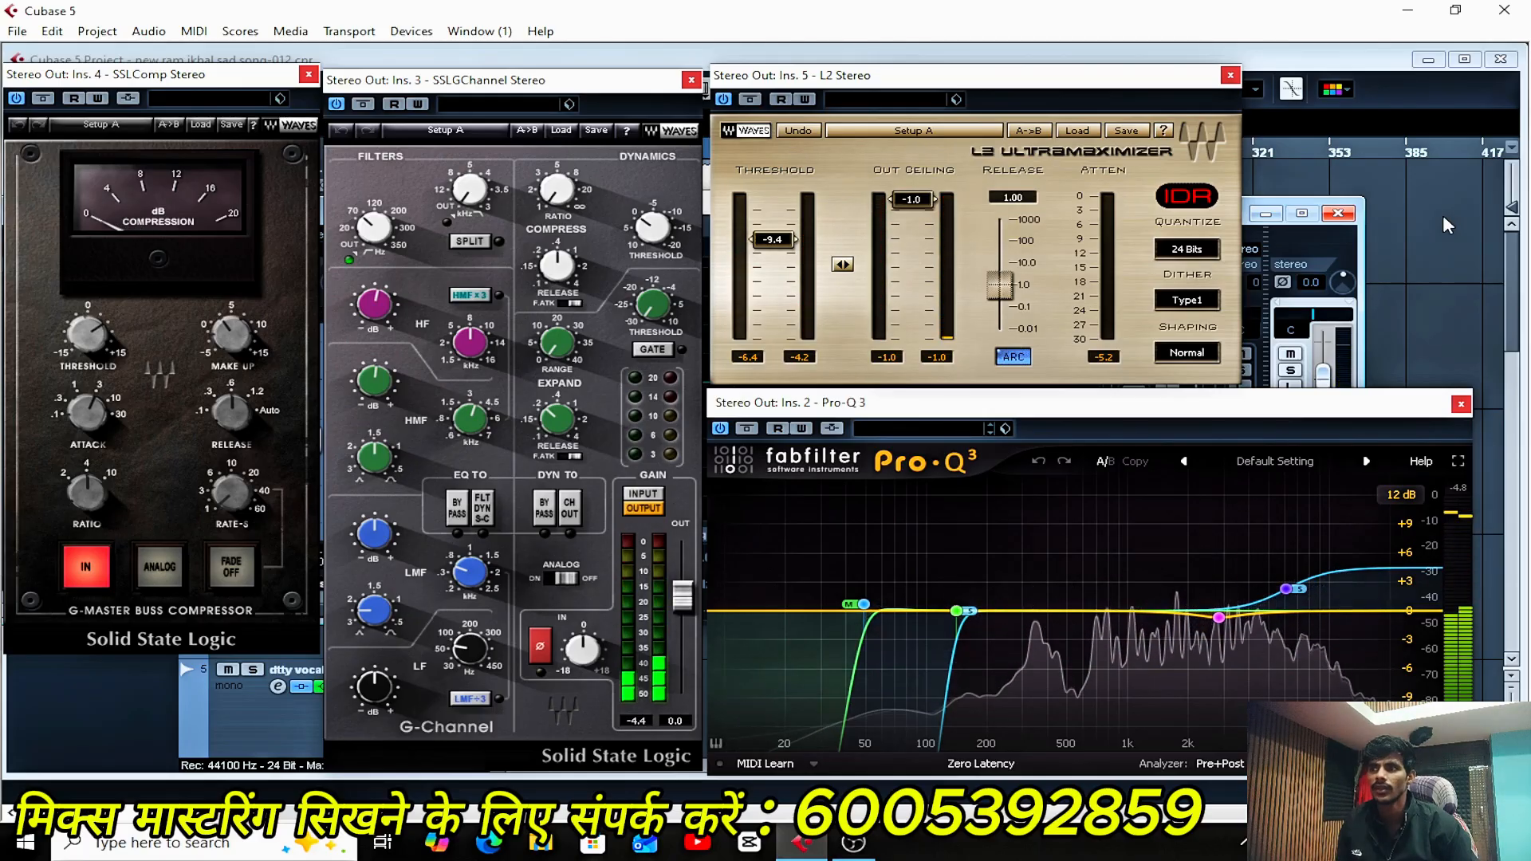